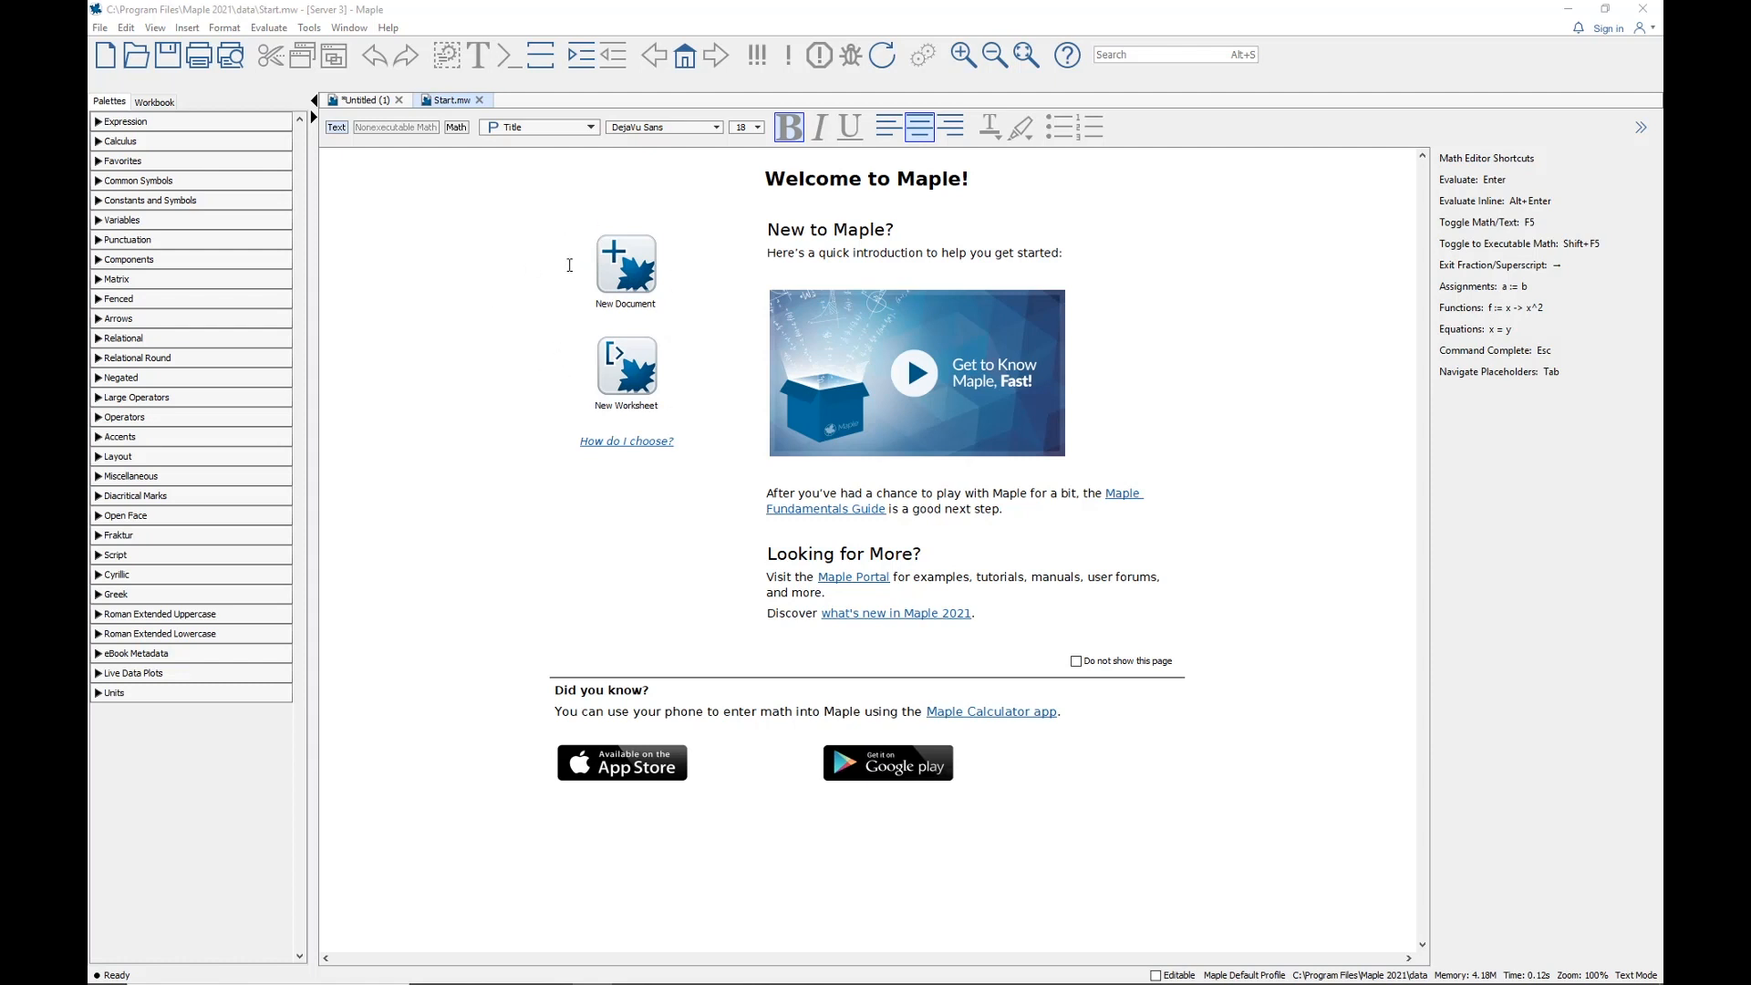
# Consult the help page comparing Document mode and Worksheet mode, and close it
pyautogui.click(620, 447)
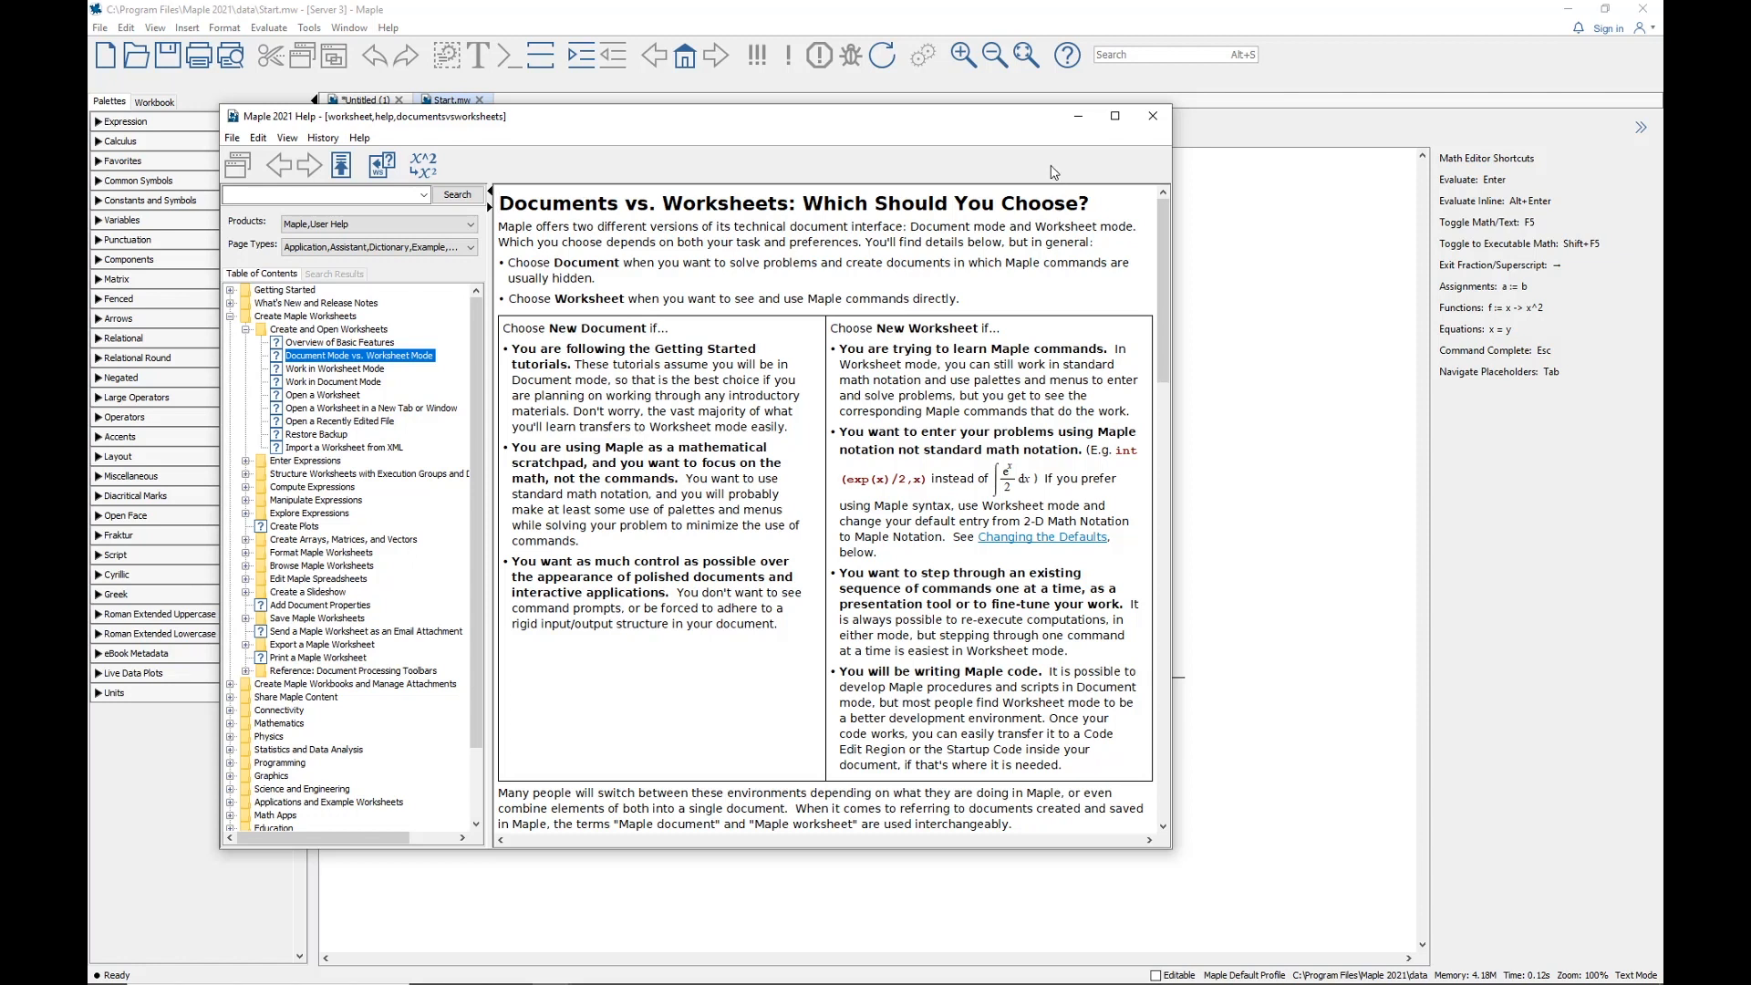
pyautogui.click(1152, 116)
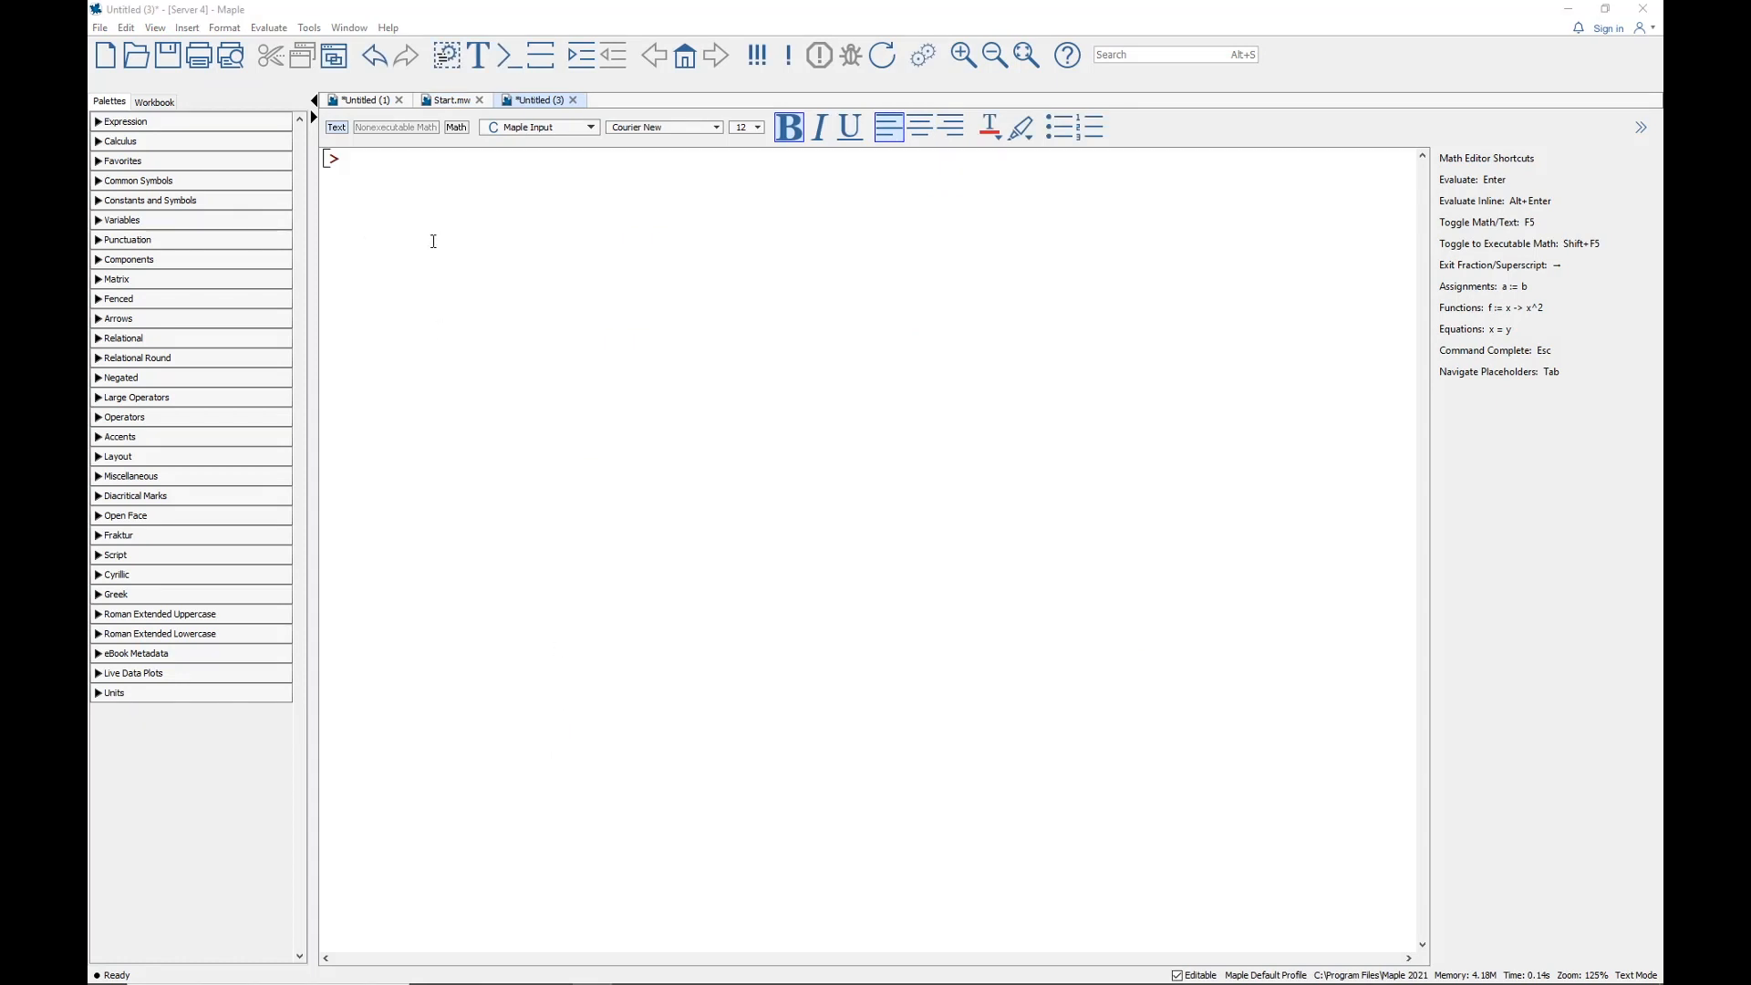
# Add nine empty execution groups below the first prompt in the new worksheet
pyautogui.click(368, 159)
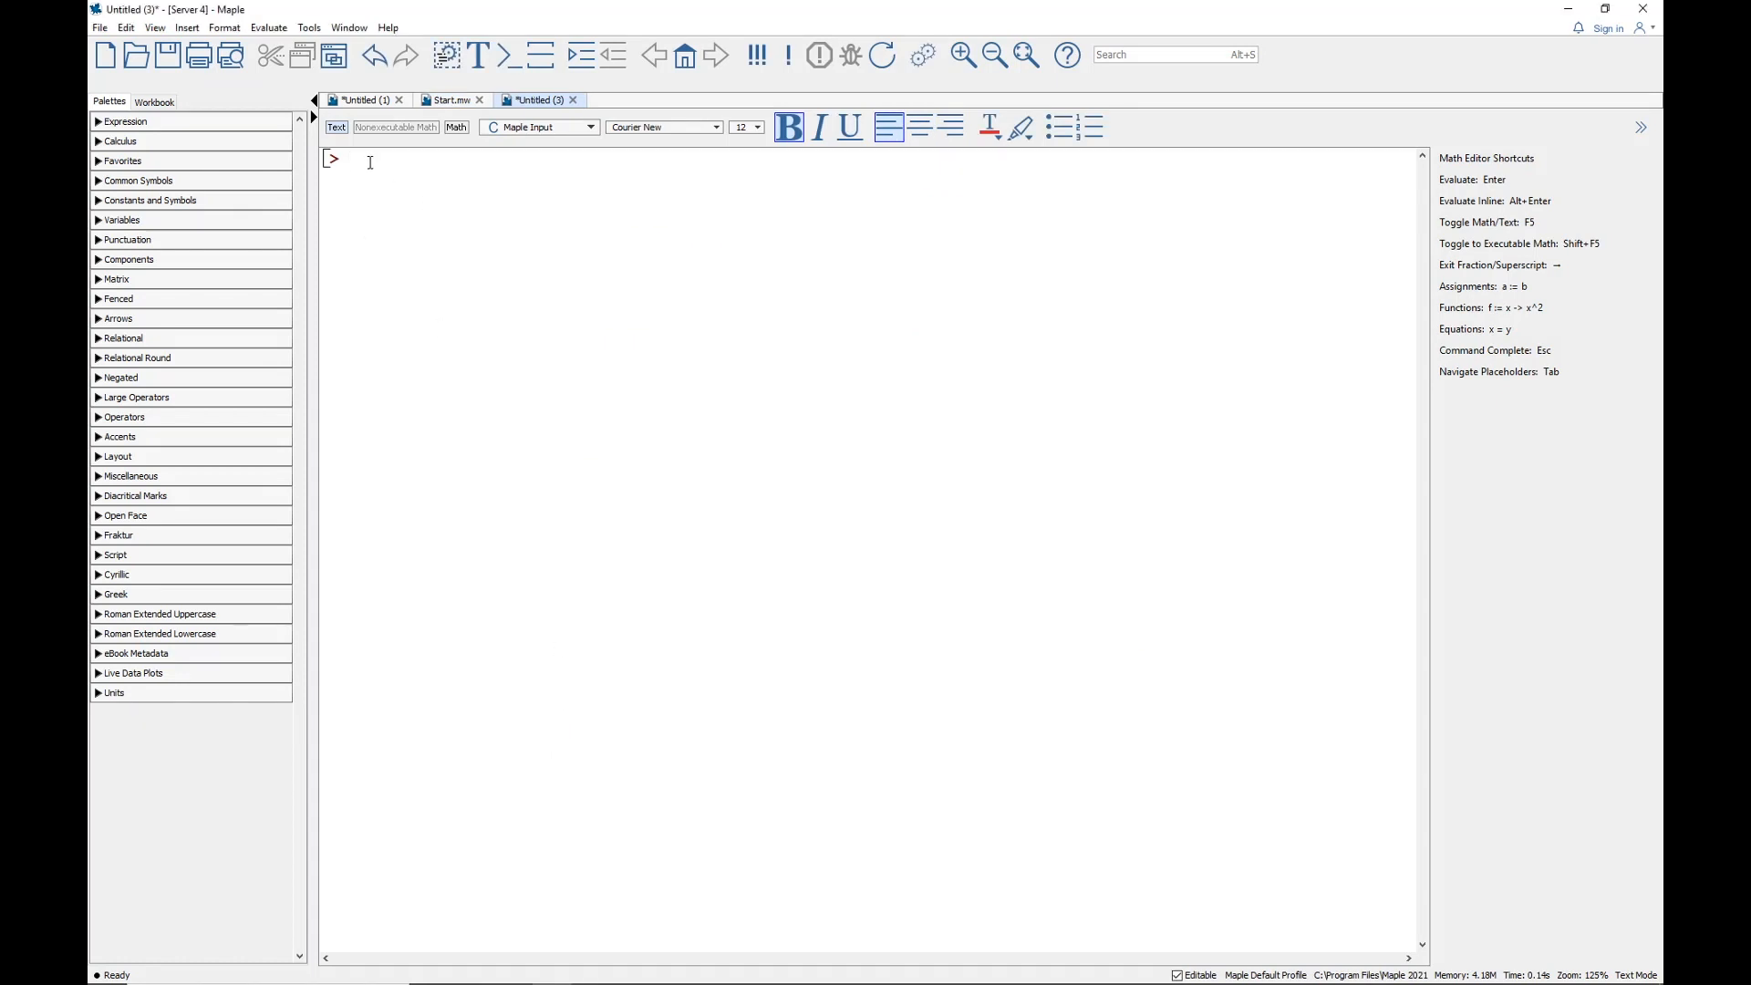
pyautogui.press('Return')
pyautogui.press('Return')
pyautogui.press('Return')
pyautogui.press('Return')
pyautogui.press('Return')
pyautogui.press('Return')
pyautogui.press('Return')
pyautogui.press('Return')
pyautogui.press('Return')
# Enter and evaluate diff(x^2,x) as Maple input at the first prompt of the worksheet
pyautogui.write('diff')
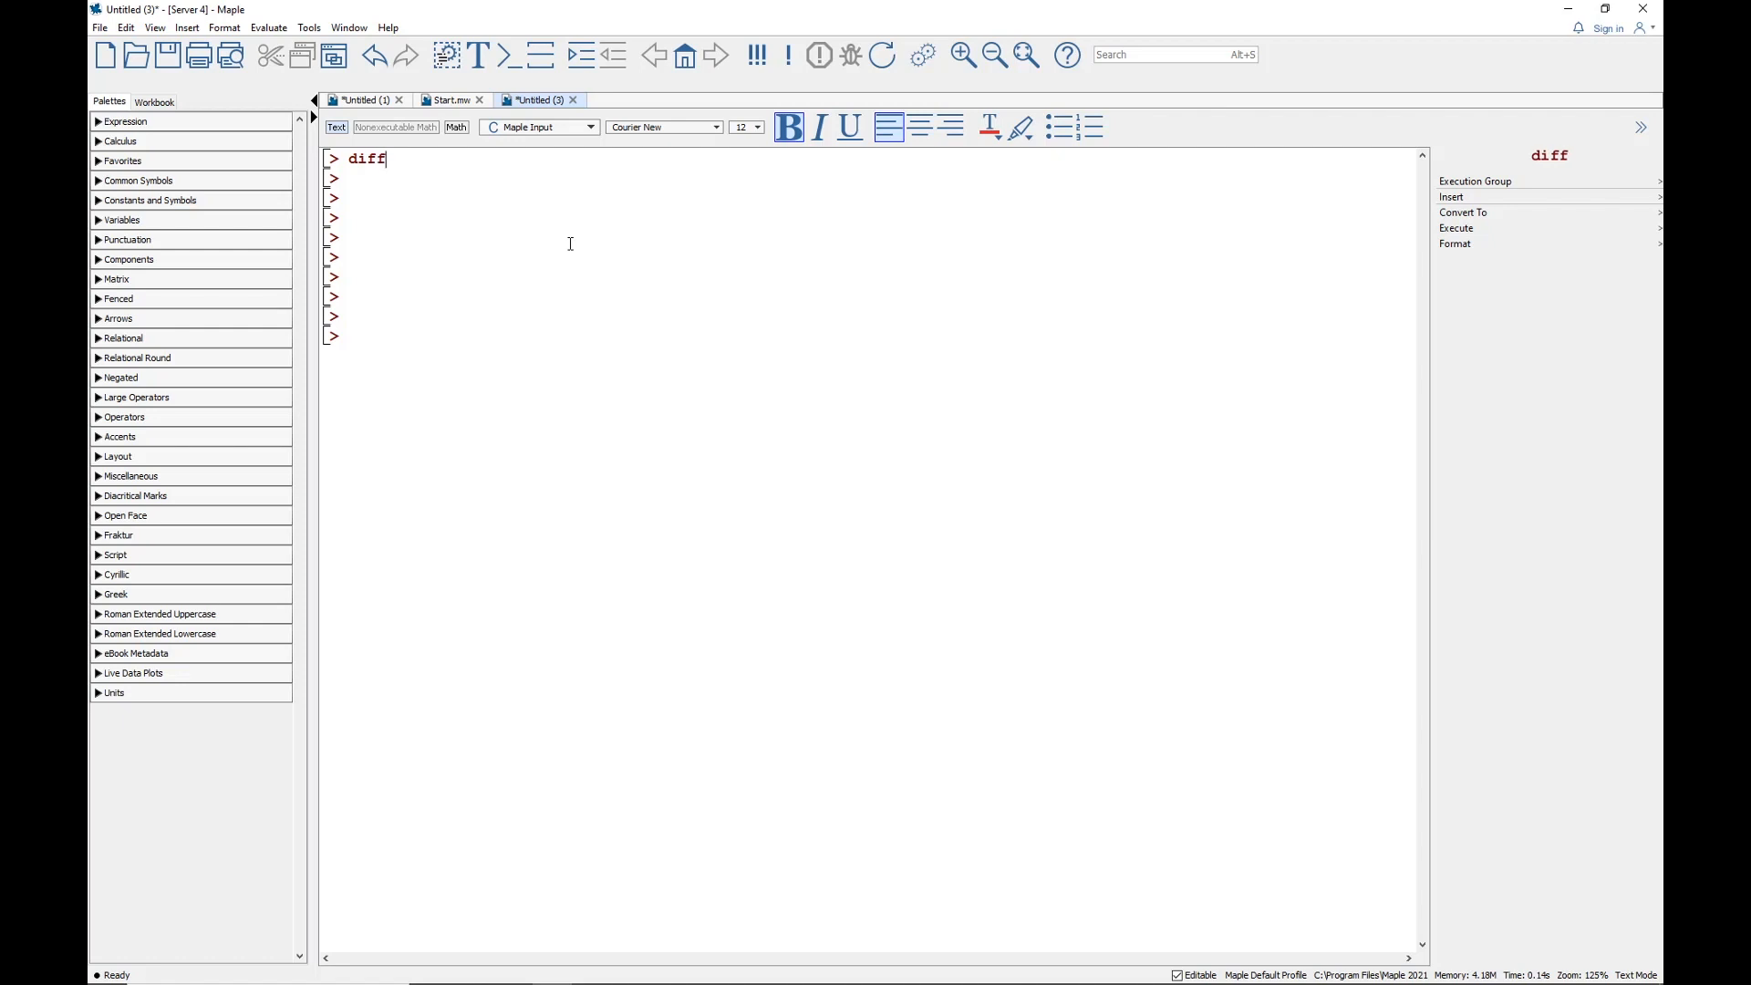
pyautogui.write('(x^2,x)')
pyautogui.press('Return')
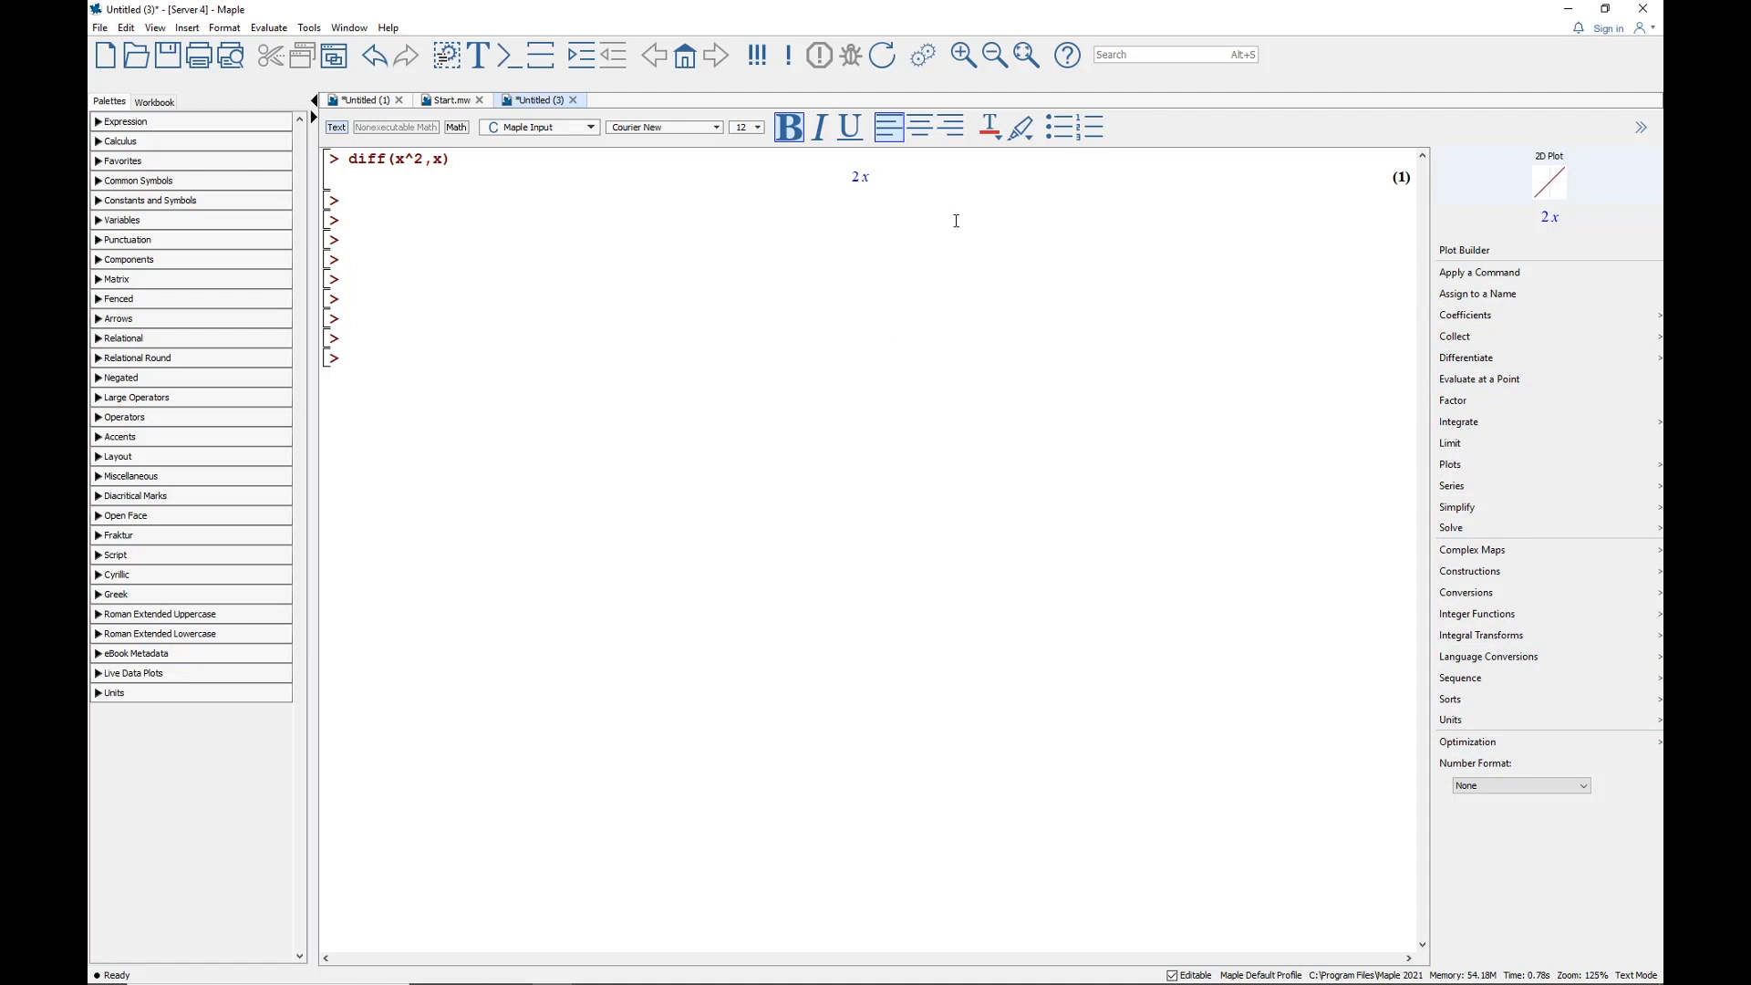
# Integrate the output of the derivative command with respect to x
pyautogui.click(927, 173)
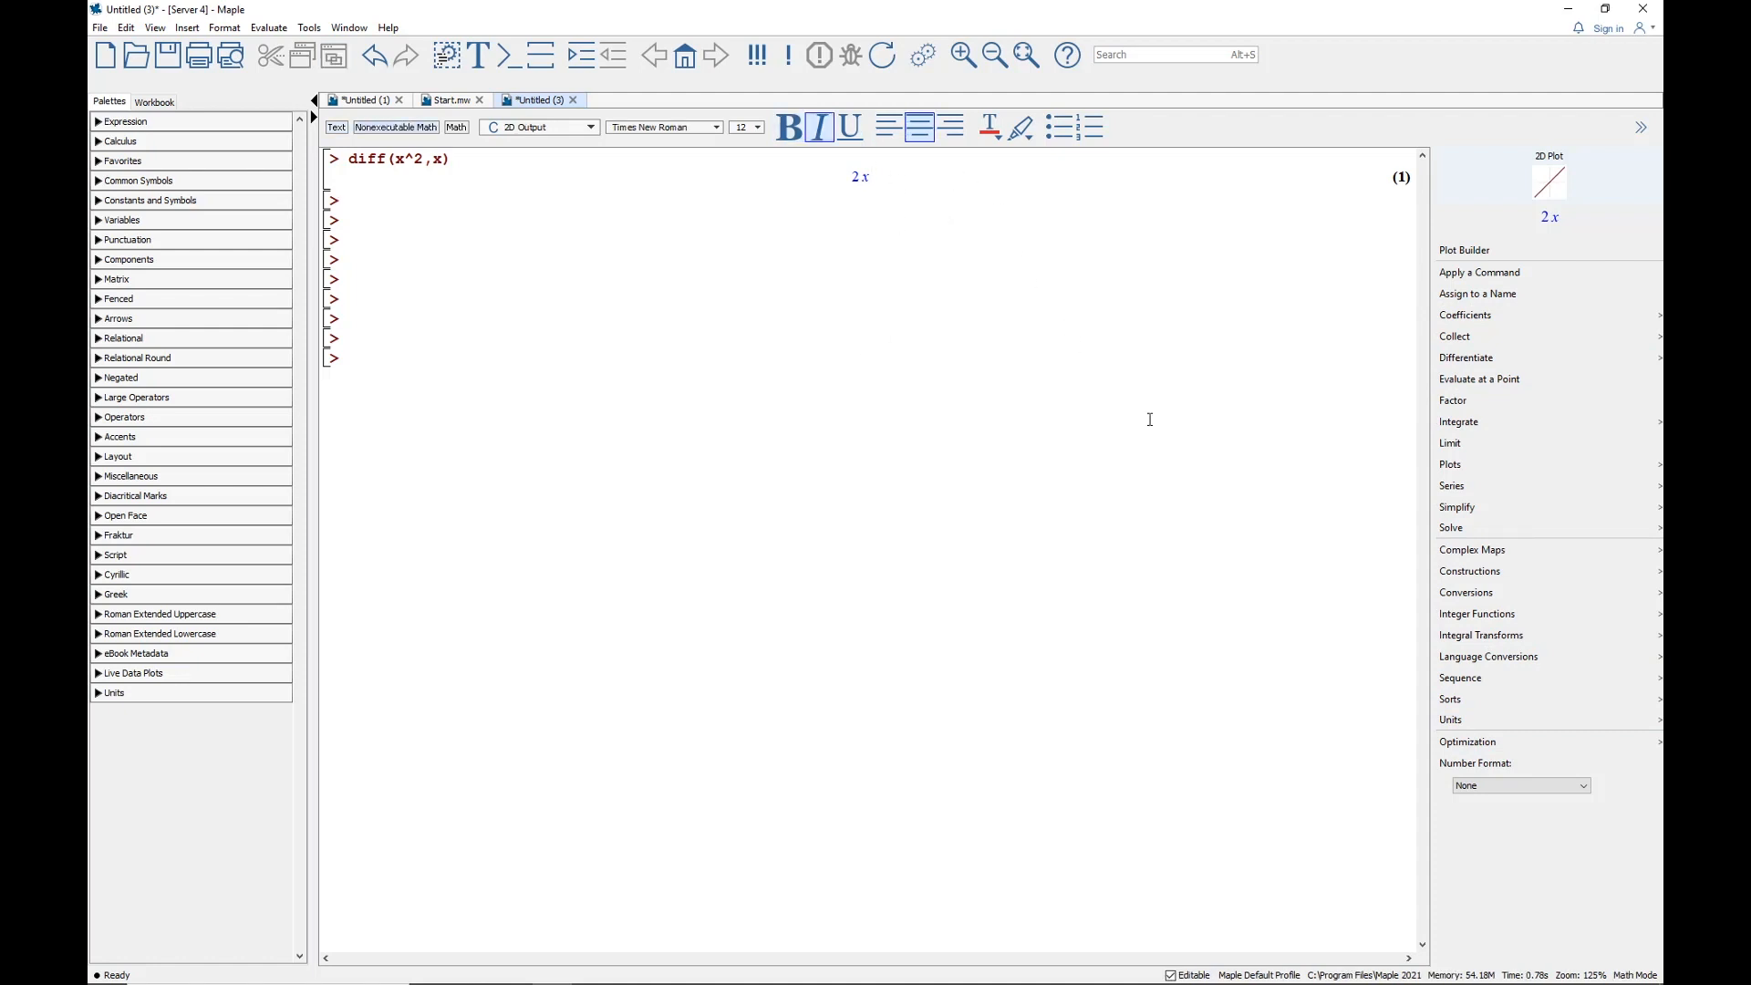
pyautogui.moveTo(1467, 430)
pyautogui.click(1471, 448)
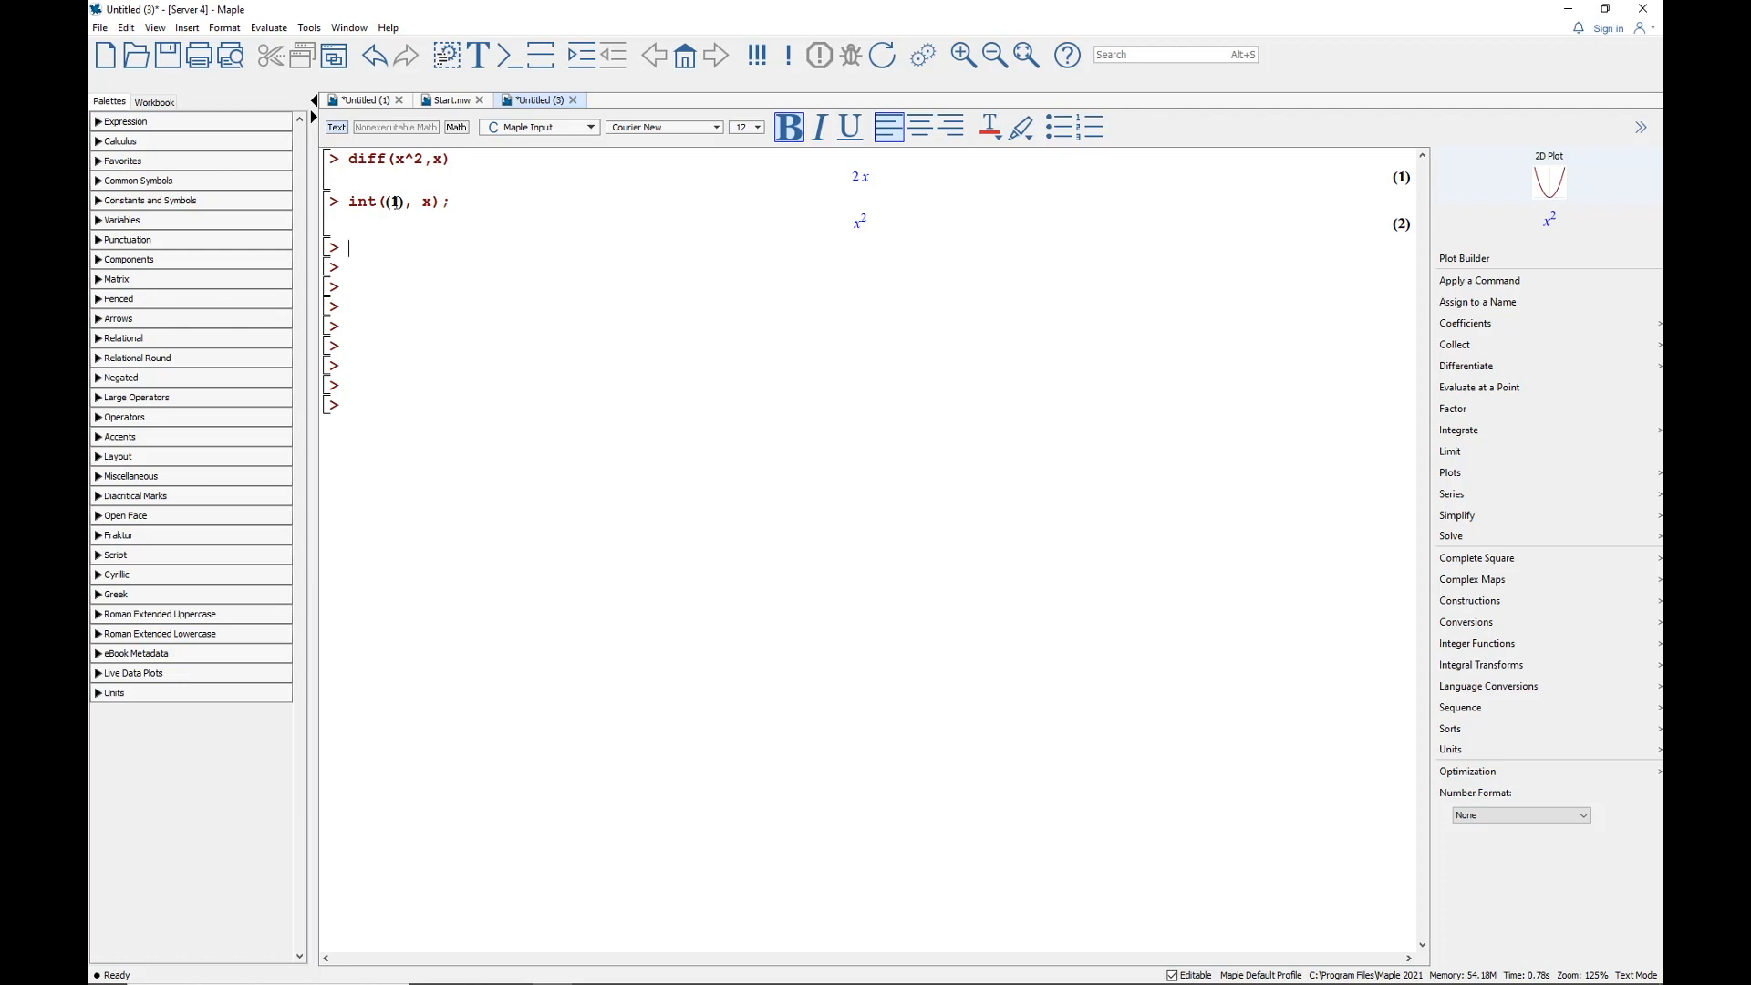
# Switch the next empty prompt to 2D math input and evaluate diff(x^2,x) there
pyautogui.click(464, 129)
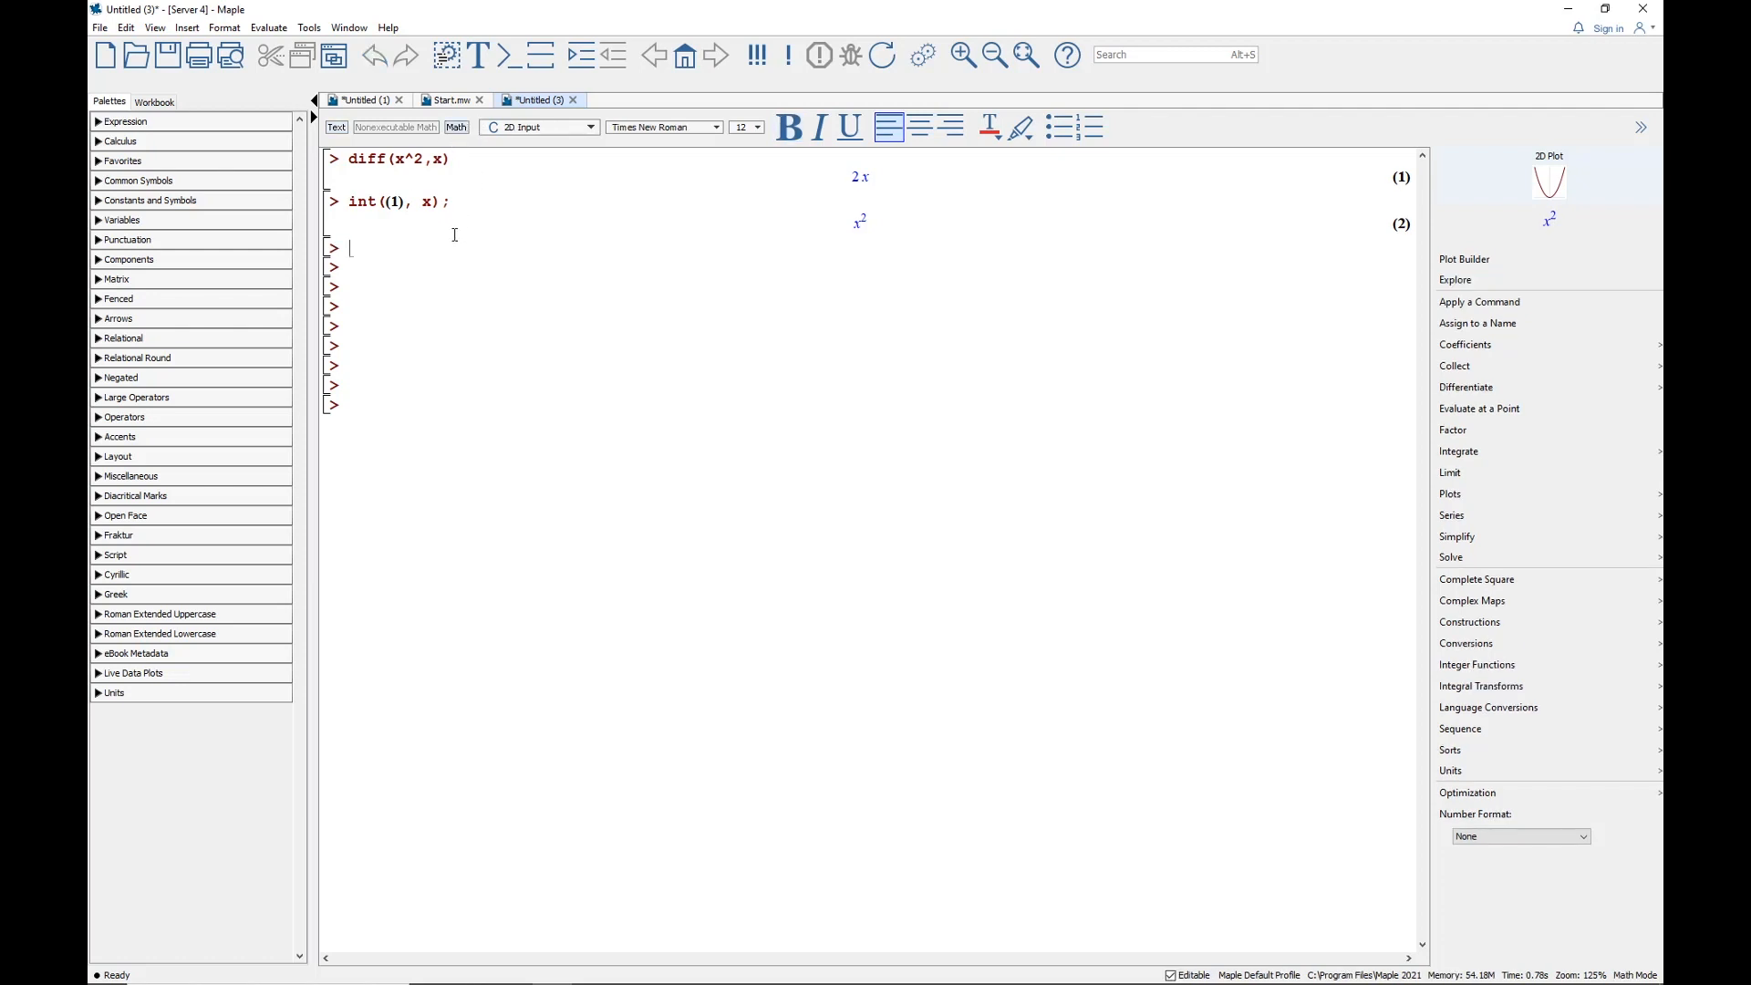
pyautogui.write('d')
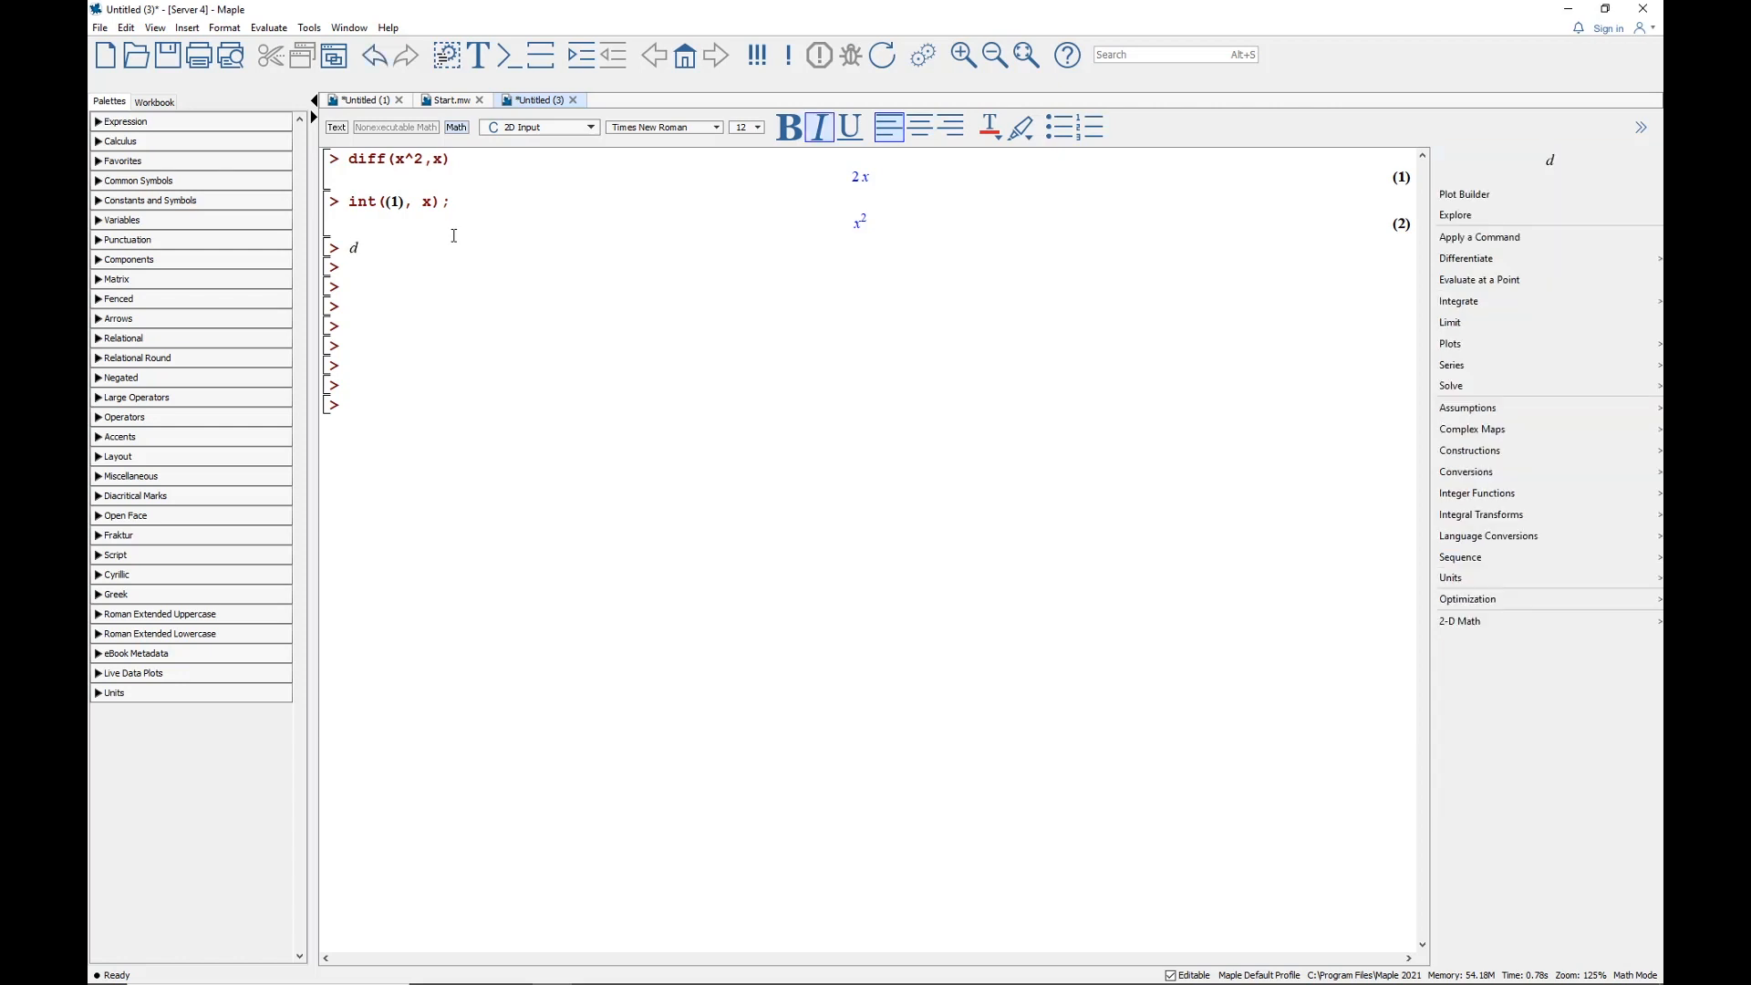
pyautogui.write('iff(x')
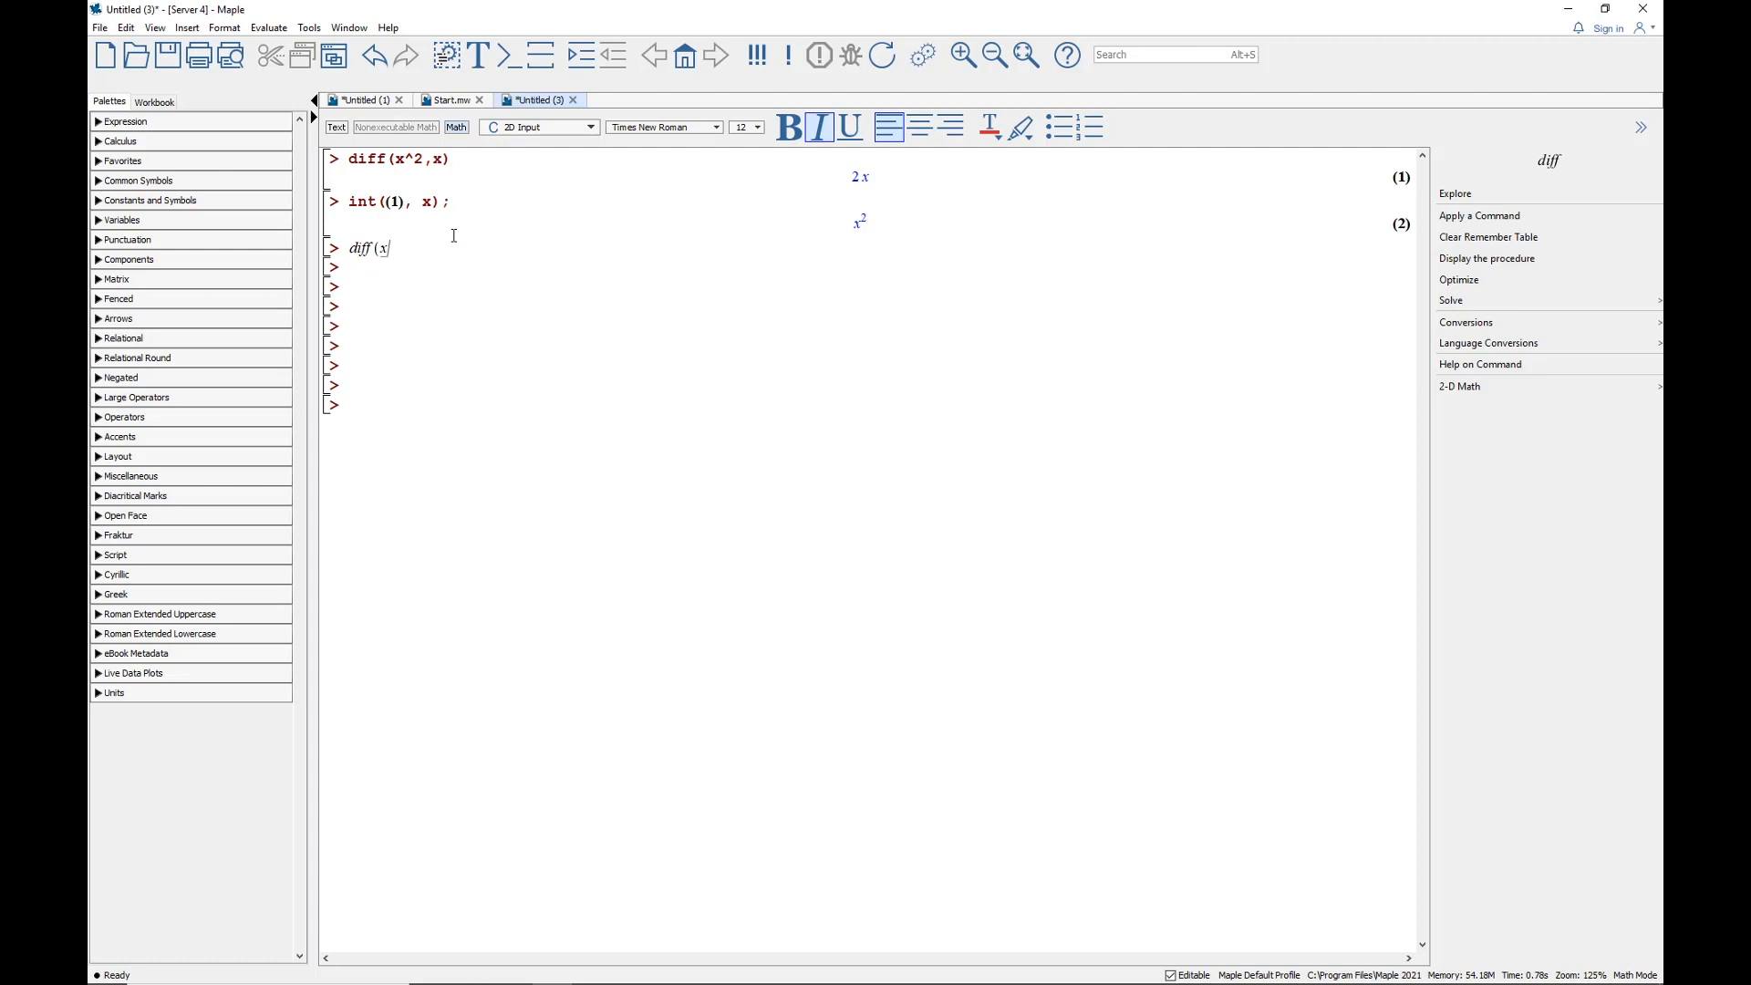
pyautogui.write('^2')
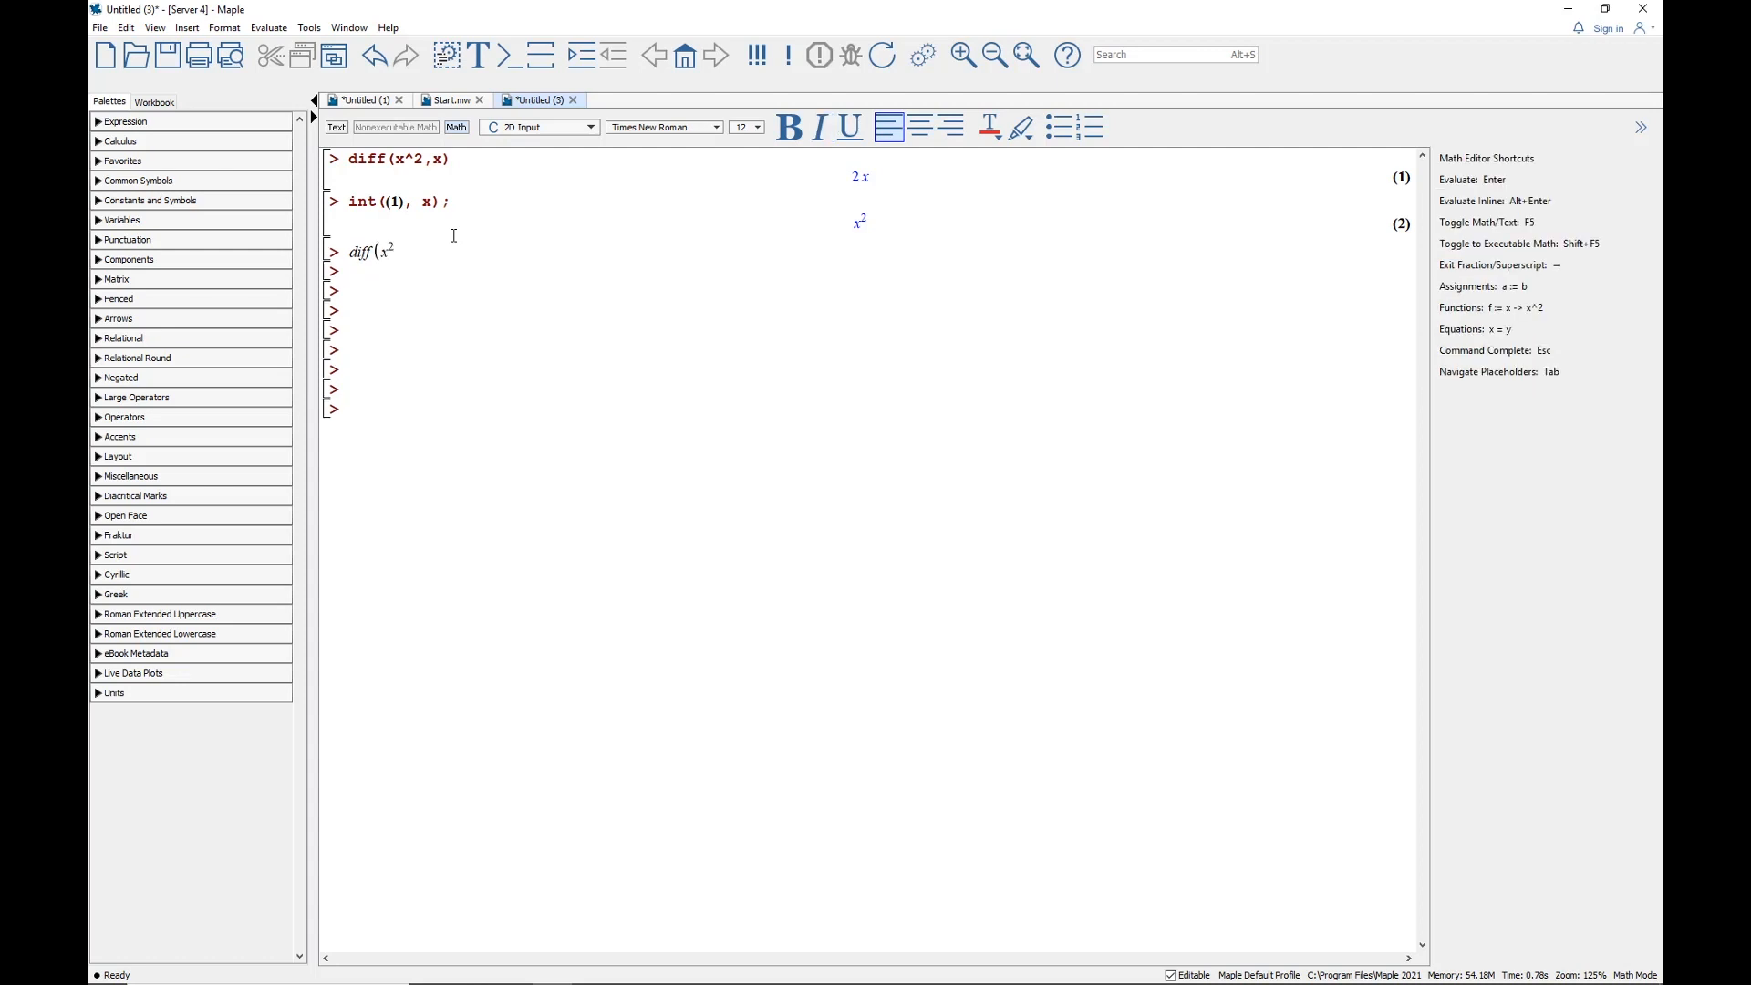
pyautogui.press('Right')
pyautogui.write(',x)')
pyautogui.press('Return')
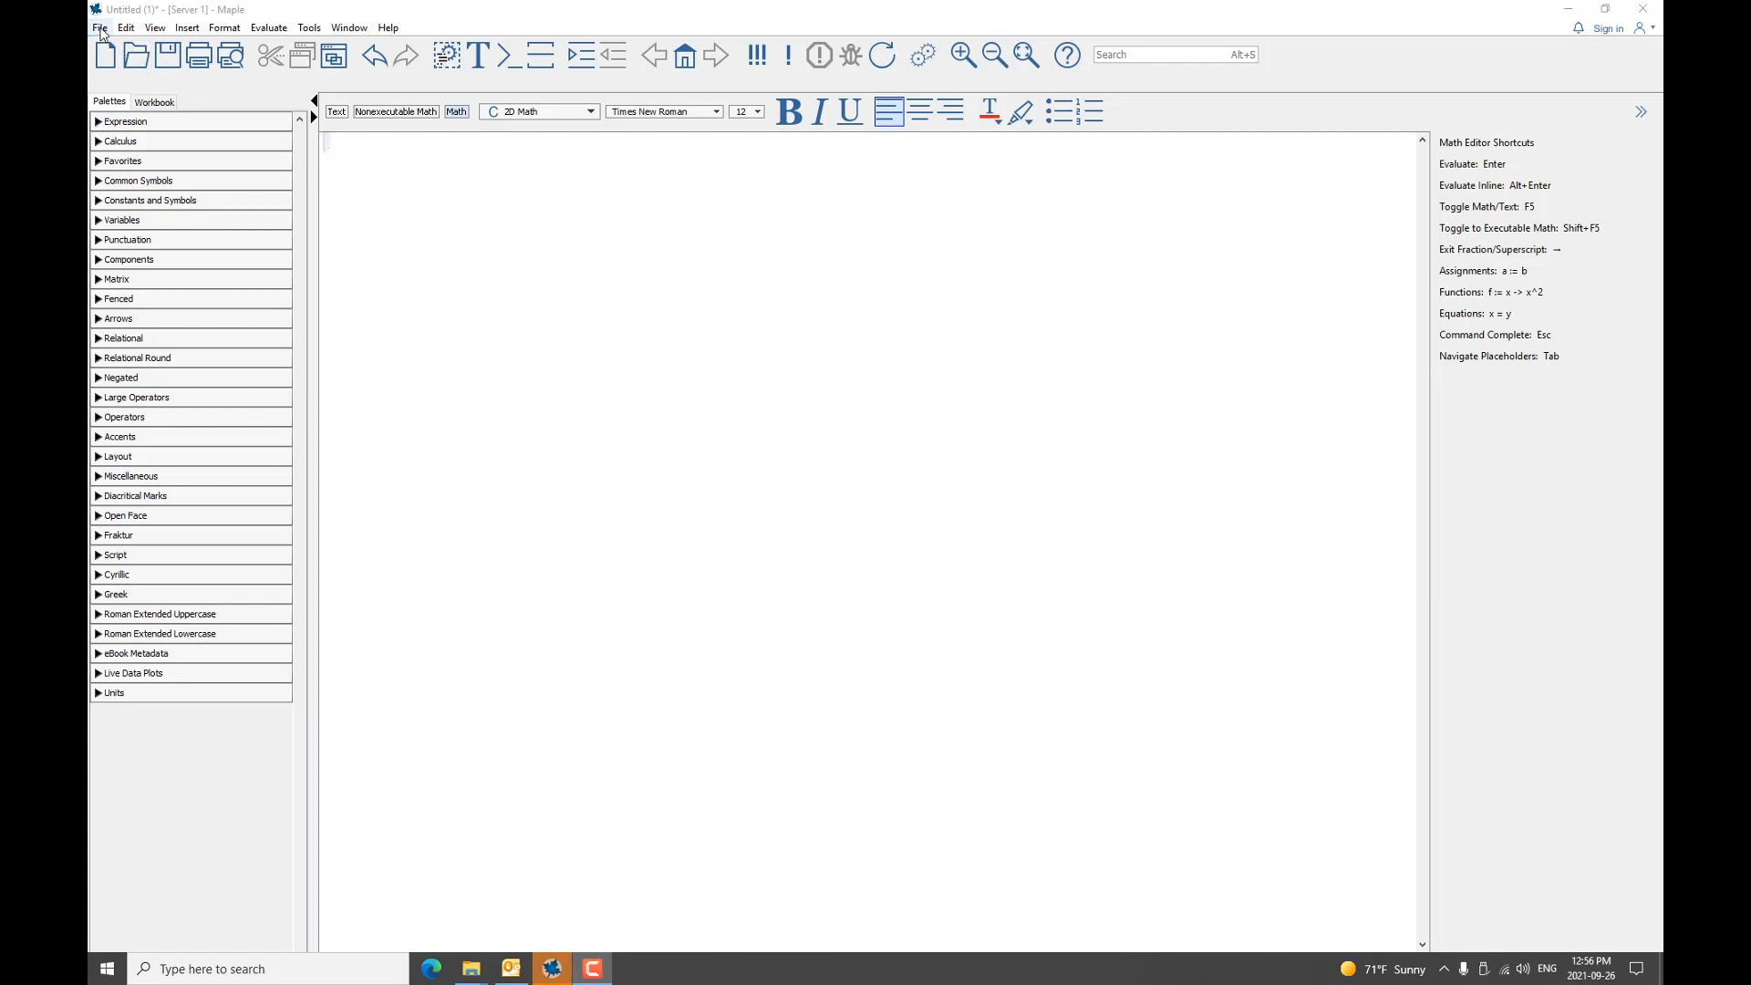
pyautogui.click(100, 28)
pyautogui.moveTo(126, 27)
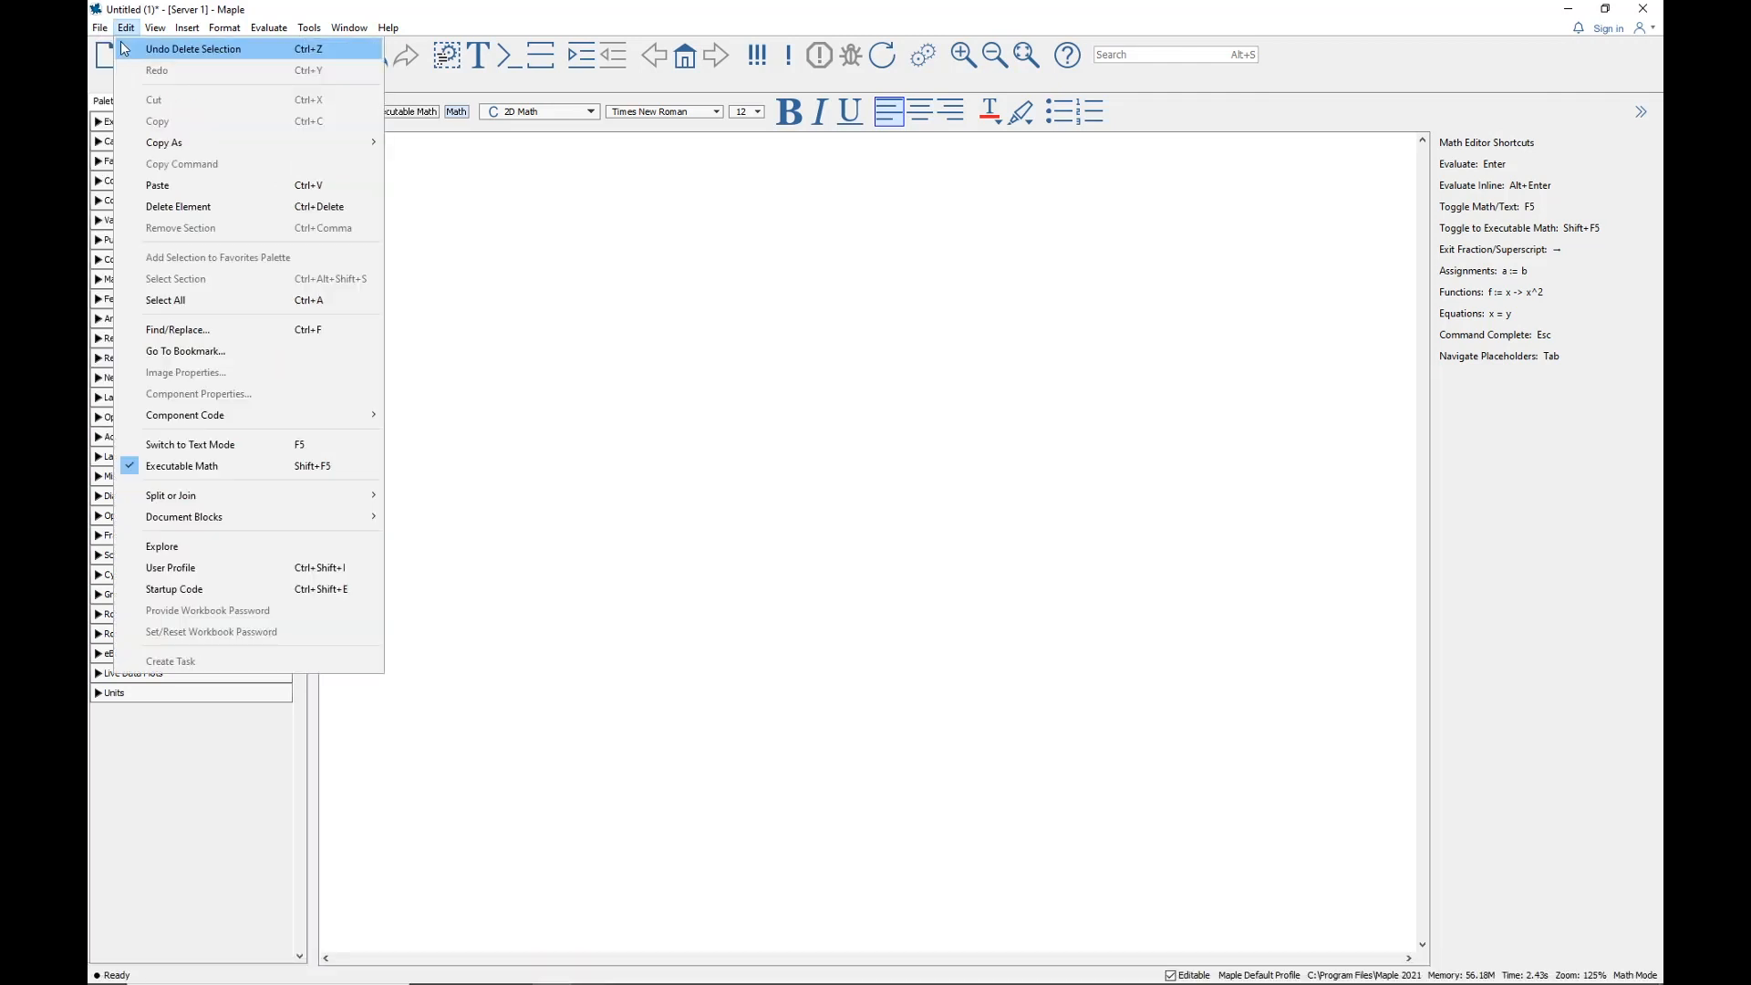
pyautogui.moveTo(192, 48)
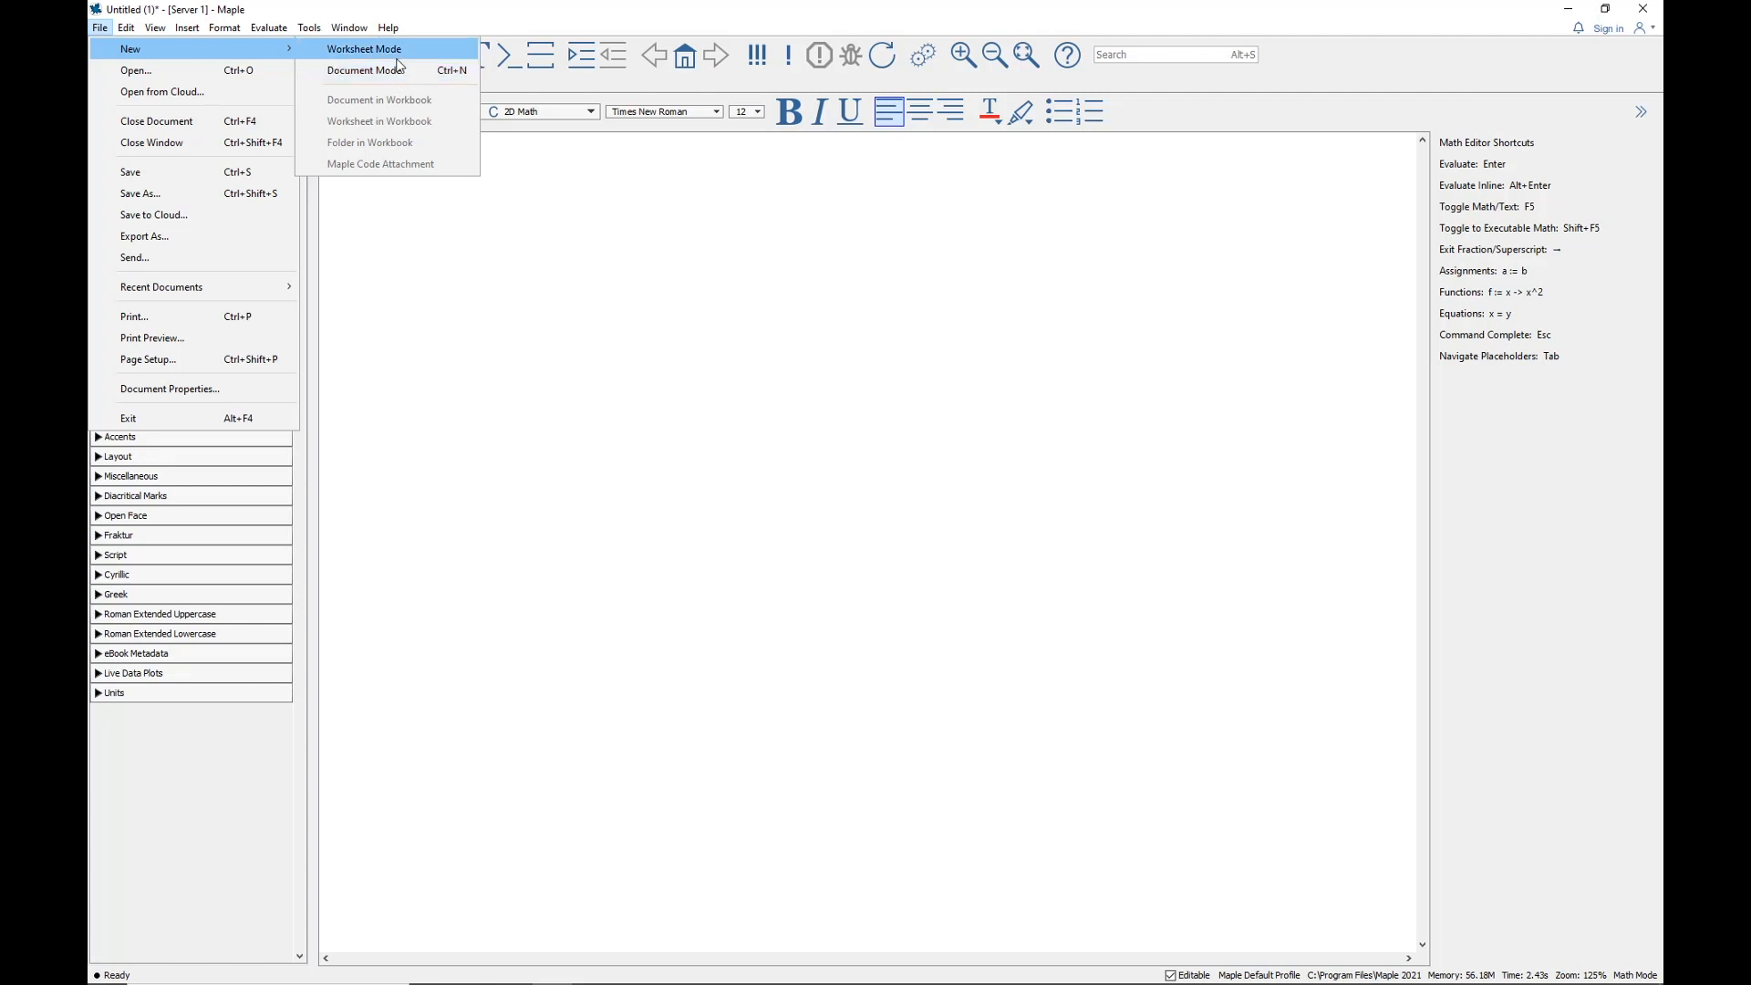
pyautogui.click(566, 157)
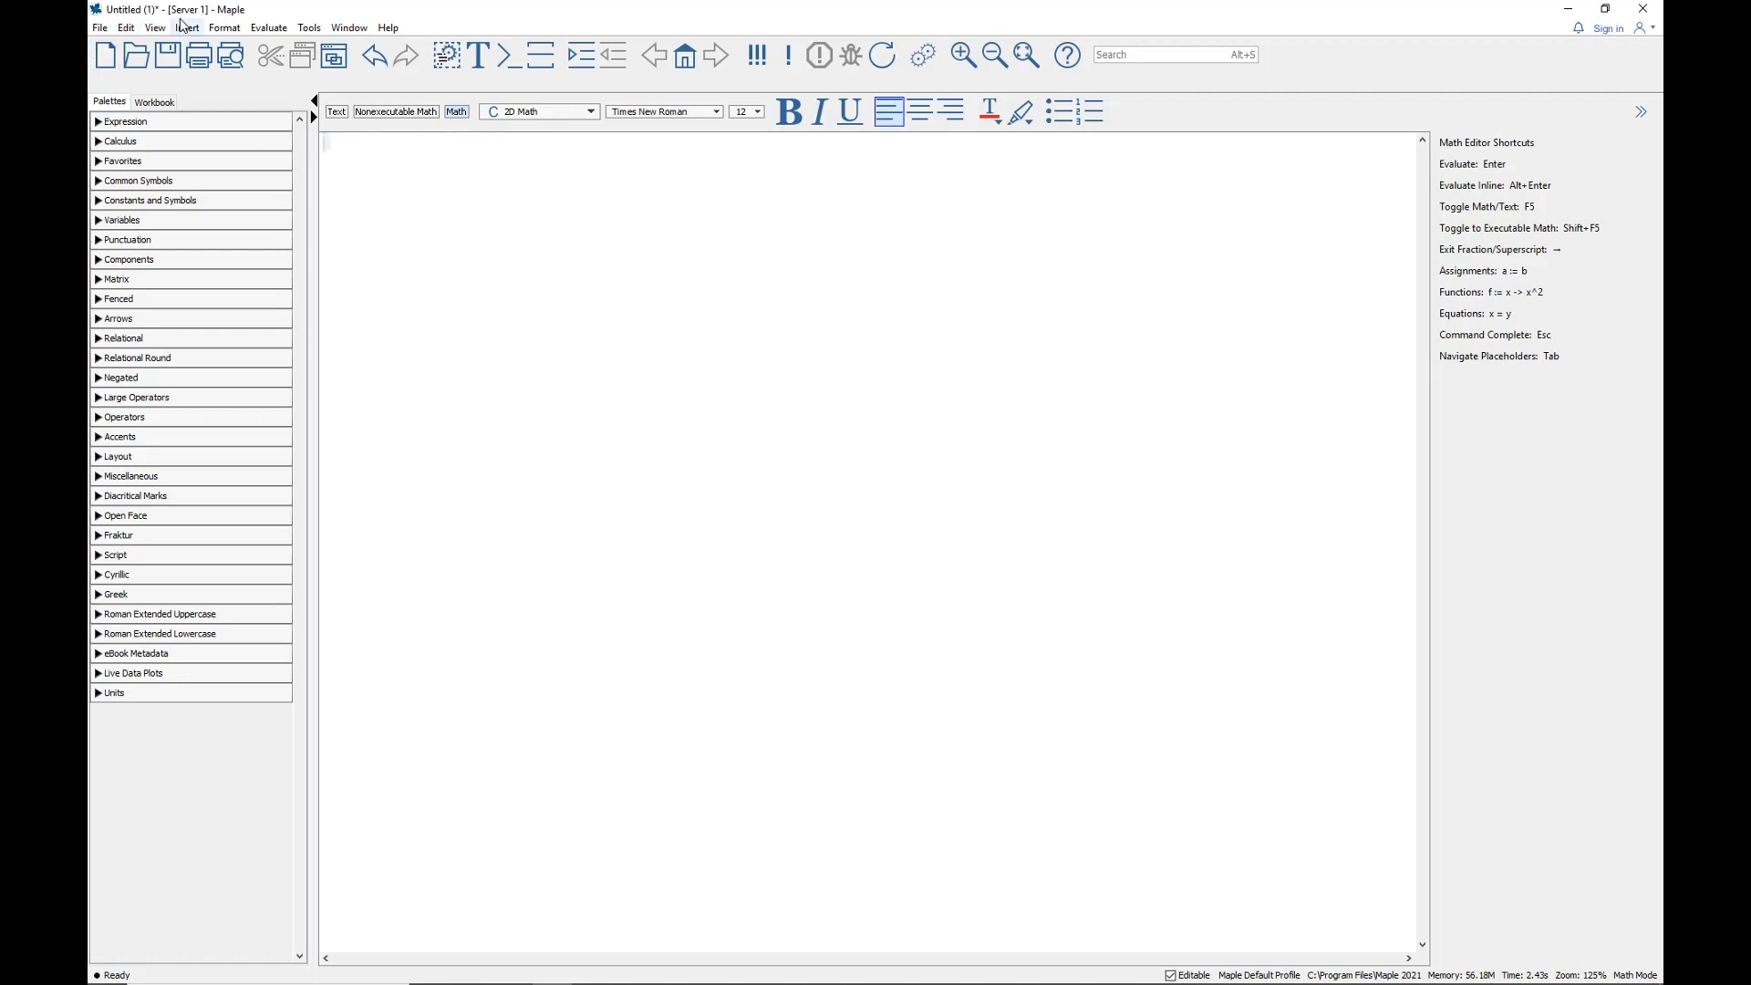
# Show markers in the blank document and add a run of empty document blocks below the first one
pyautogui.click(159, 30)
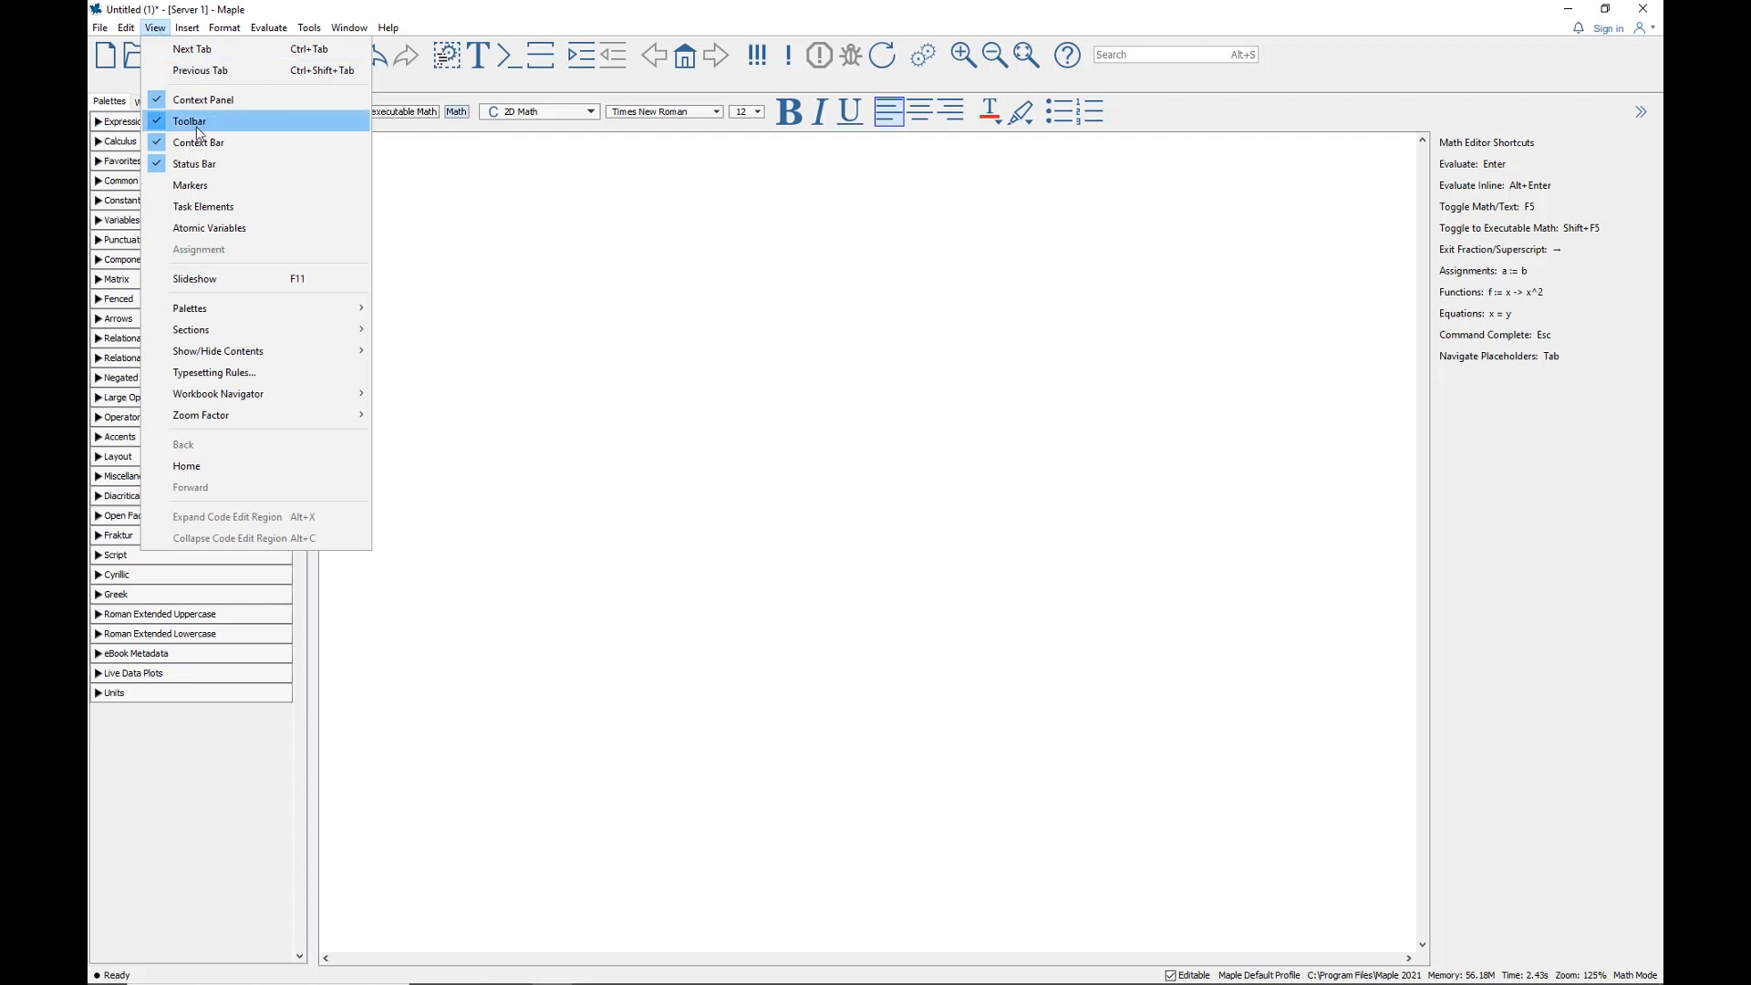
pyautogui.click(191, 189)
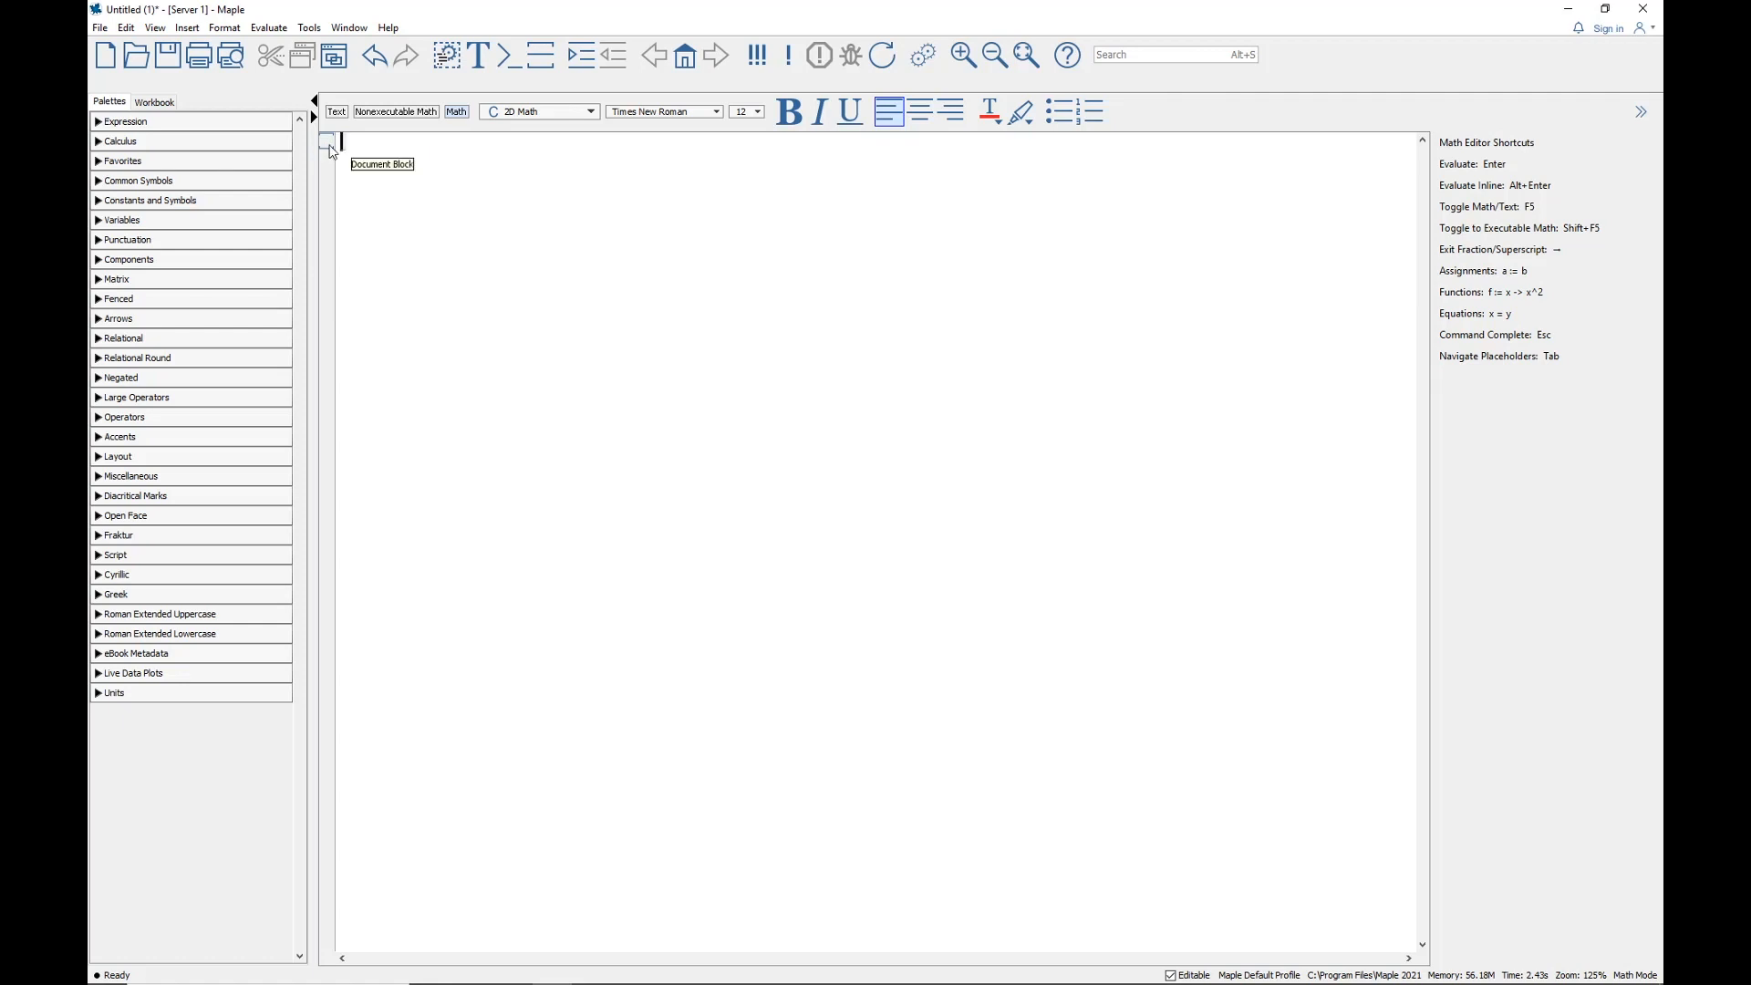
pyautogui.press('Return')
pyautogui.press('Return')
pyautogui.press('Return')
pyautogui.press('Return')
pyautogui.press('Return')
pyautogui.press('Return')
pyautogui.press('Return')
pyautogui.press('Return')
pyautogui.press('Return')
pyautogui.press('Return')
pyautogui.press('Return')
pyautogui.press('Return')
pyautogui.press('Return')
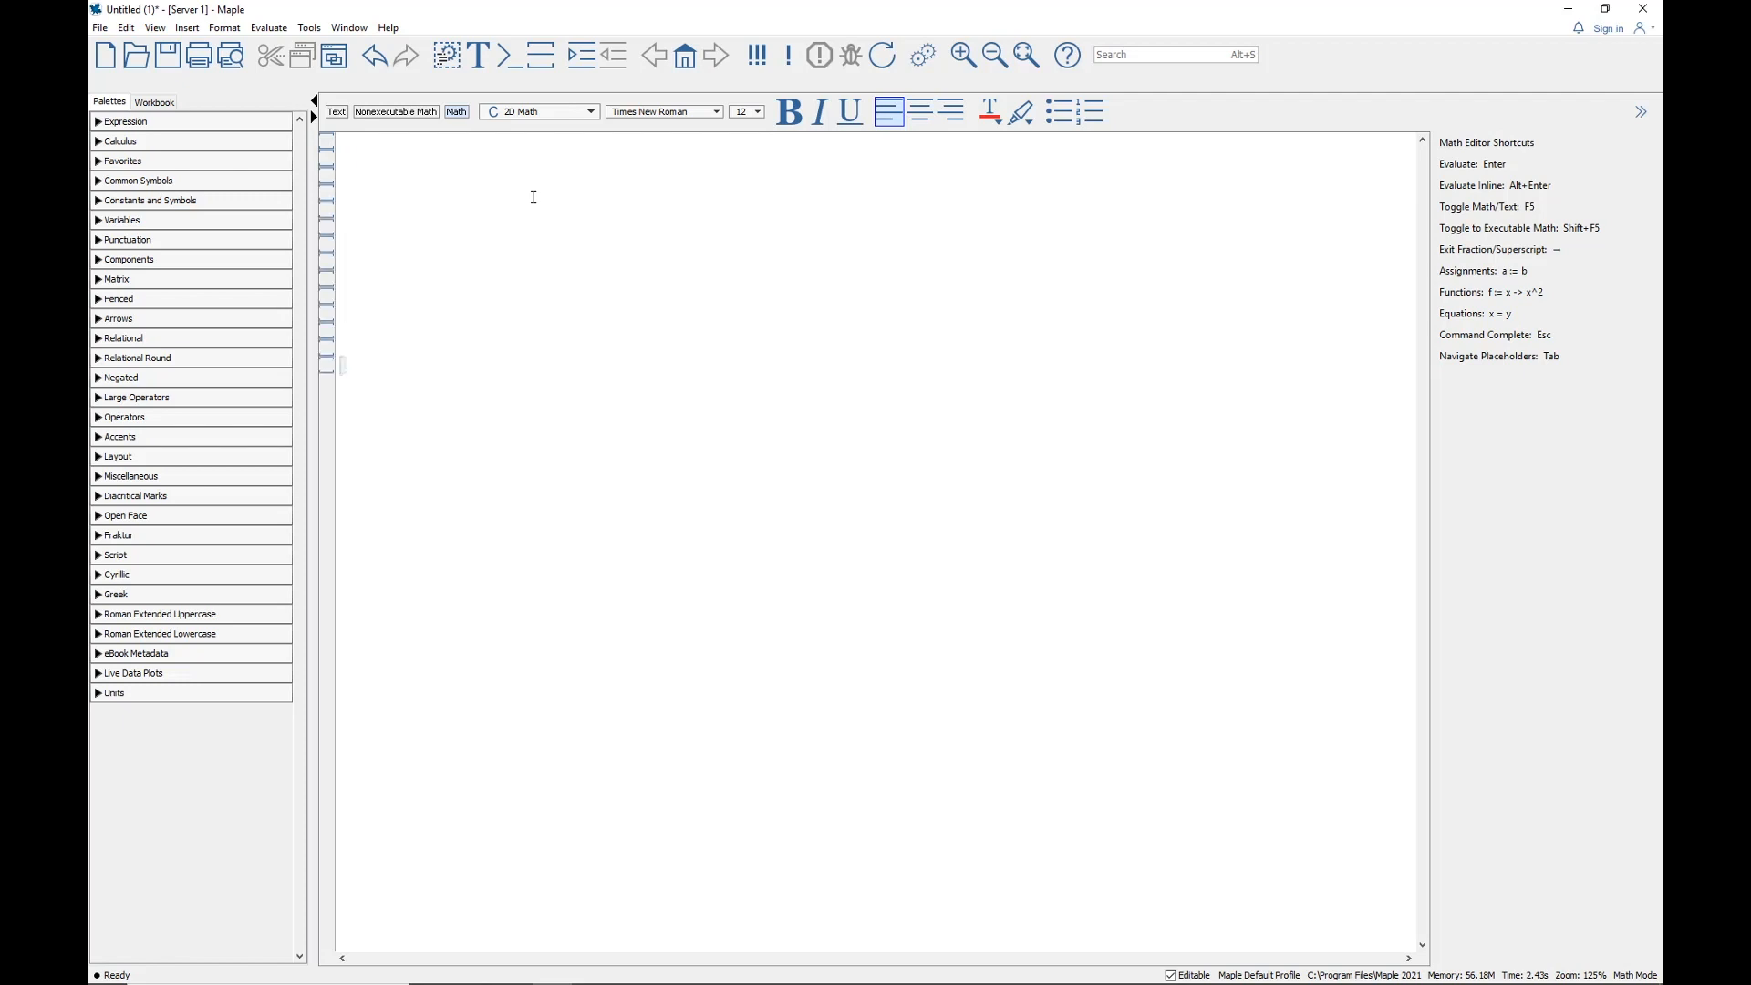
# Enter and evaluate x, y, z and w in the first four document blocks, one expression per block
pyautogui.click(361, 148)
pyautogui.write('x')
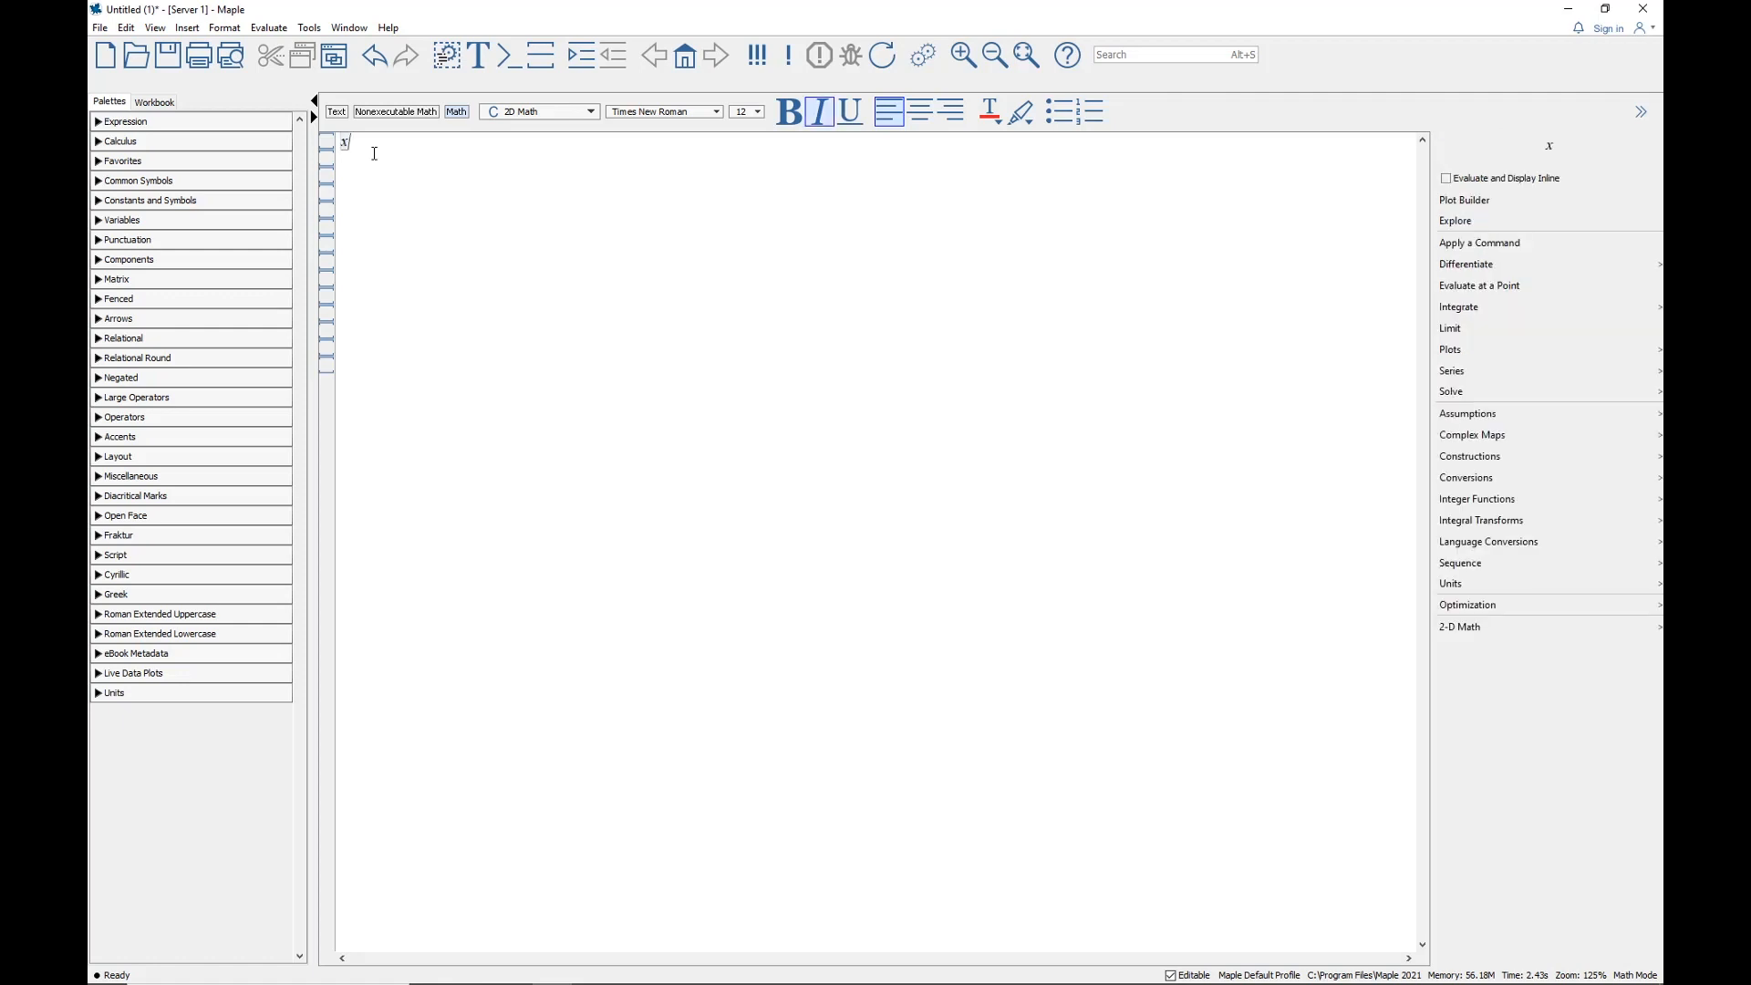
pyautogui.press('Return')
pyautogui.write('y')
pyautogui.press('Return')
pyautogui.write('z')
pyautogui.press('Return')
pyautogui.write('w')
pyautogui.press('Return')
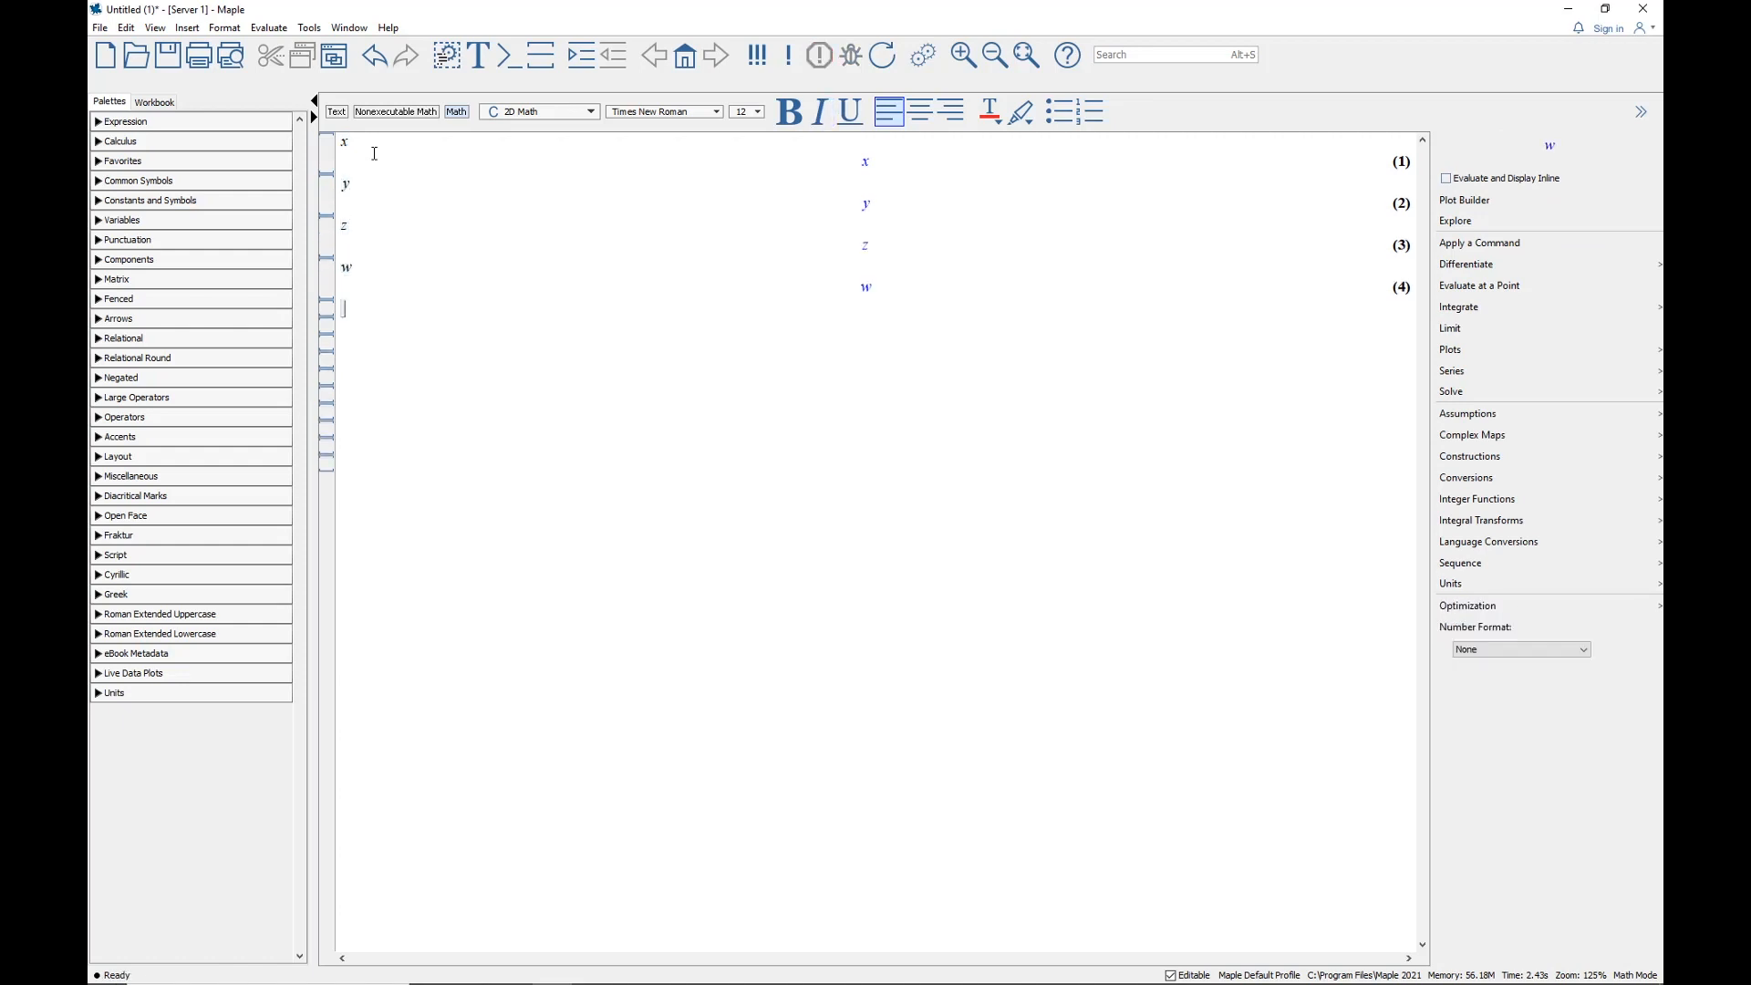
# Re-execute the x and y expressions in the first two document blocks
pyautogui.click(368, 153)
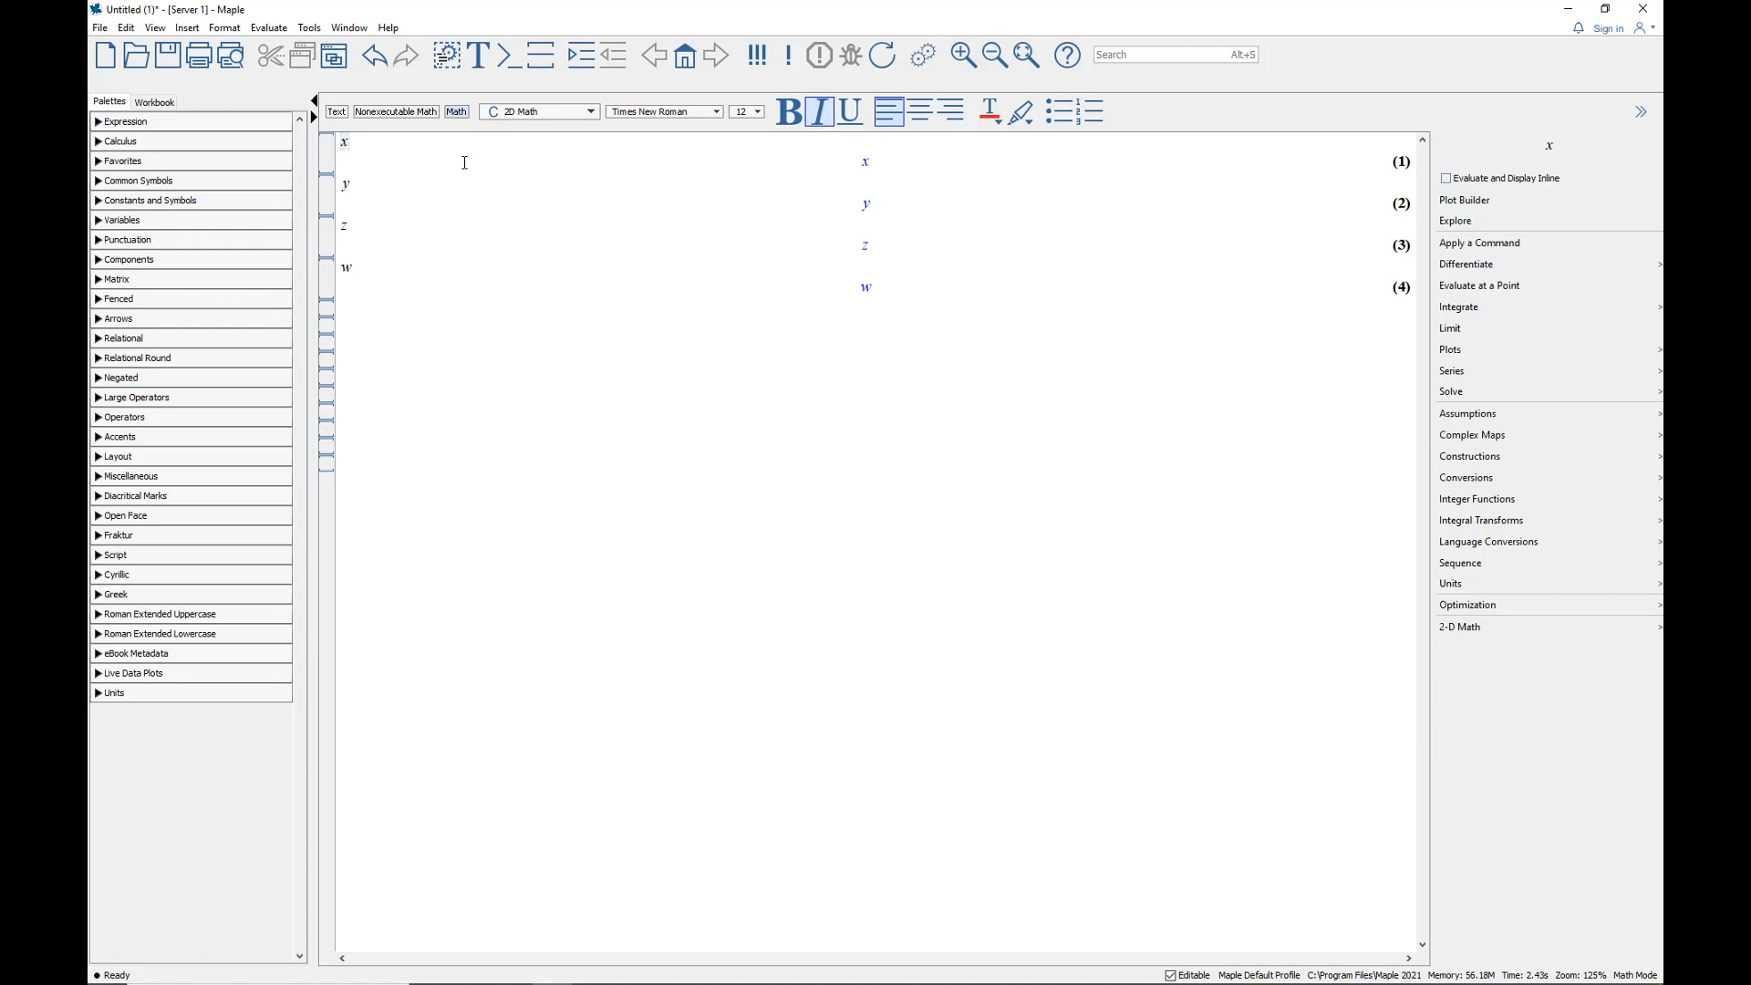
pyautogui.press('Return')
pyautogui.press('Return')
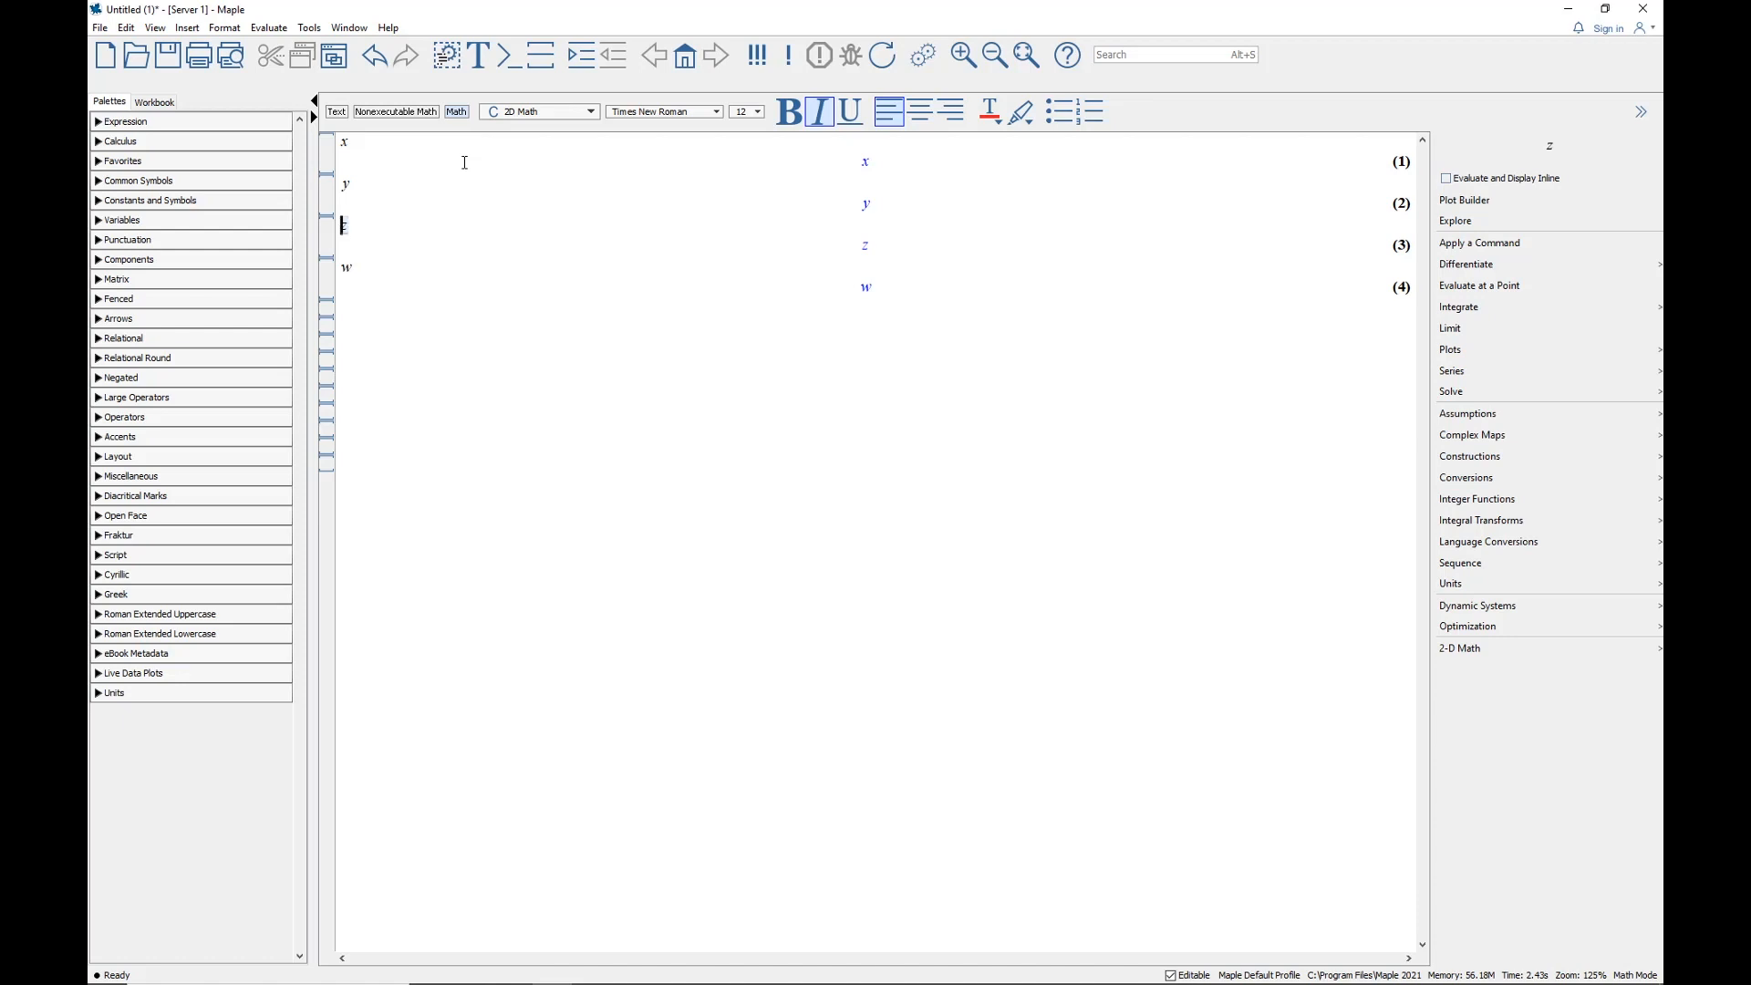
# Insert four empty document blocks between the y and z expressions
pyautogui.hotkey('shift', 'Return')
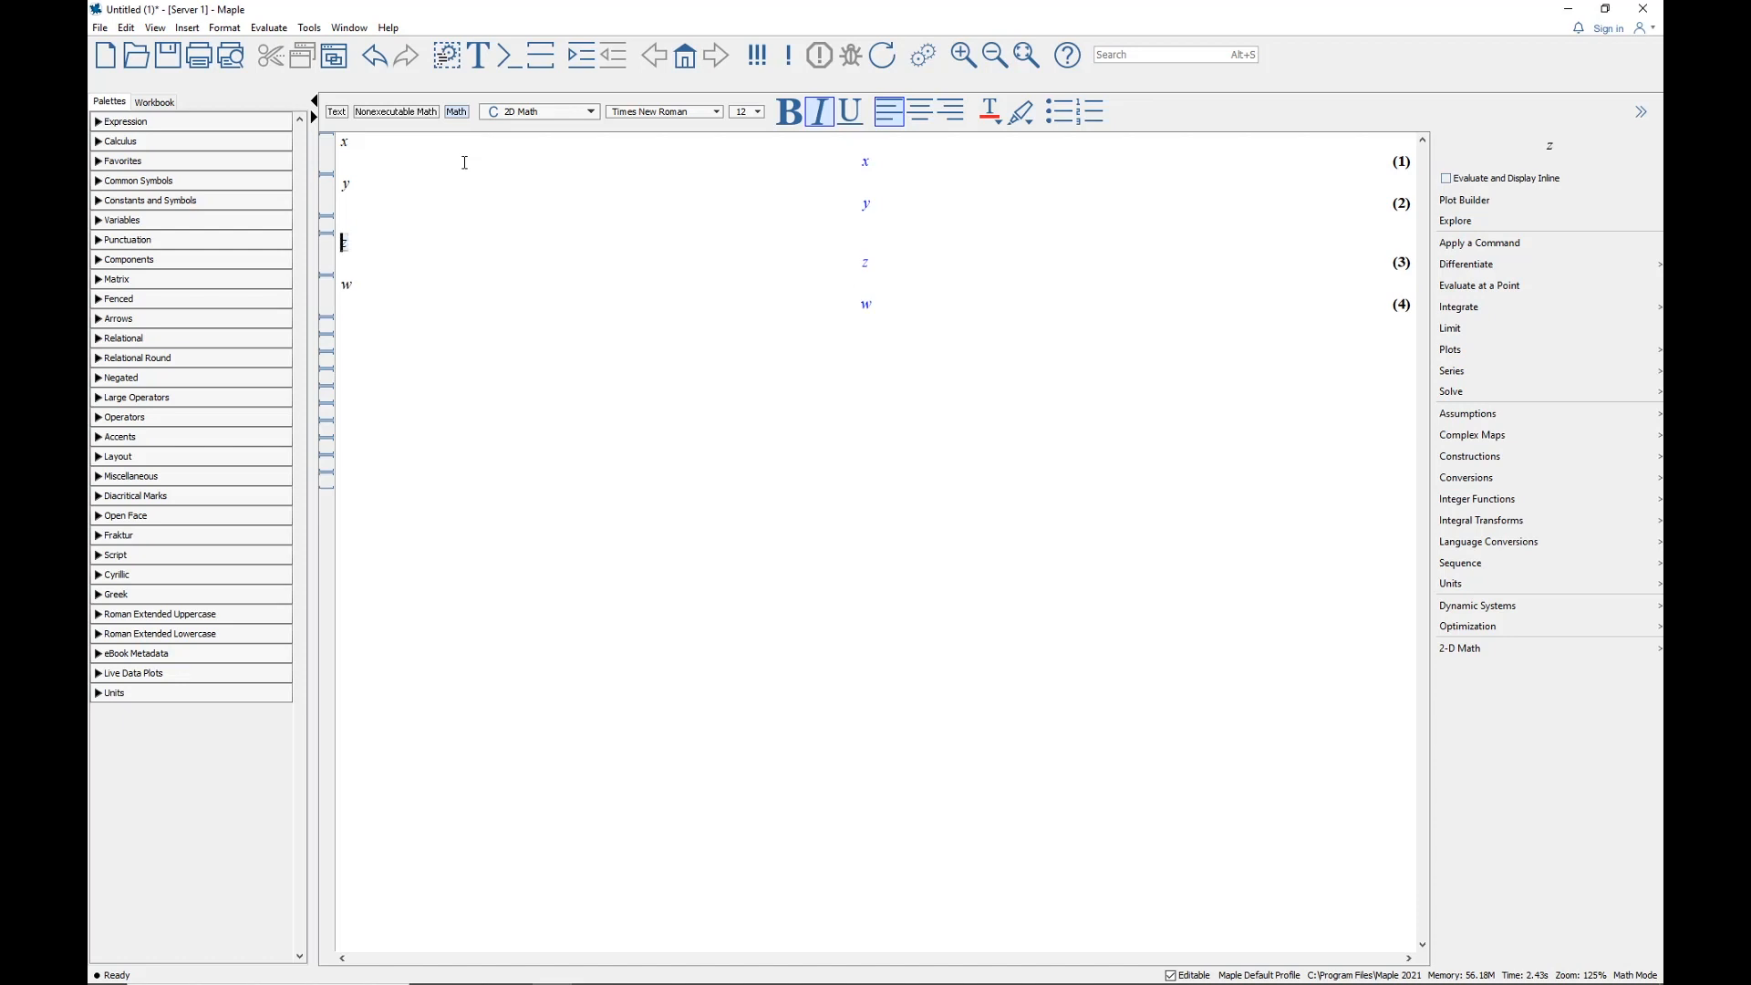
pyautogui.hotkey('shift', 'Return')
pyautogui.hotkey('shift', 'Return')
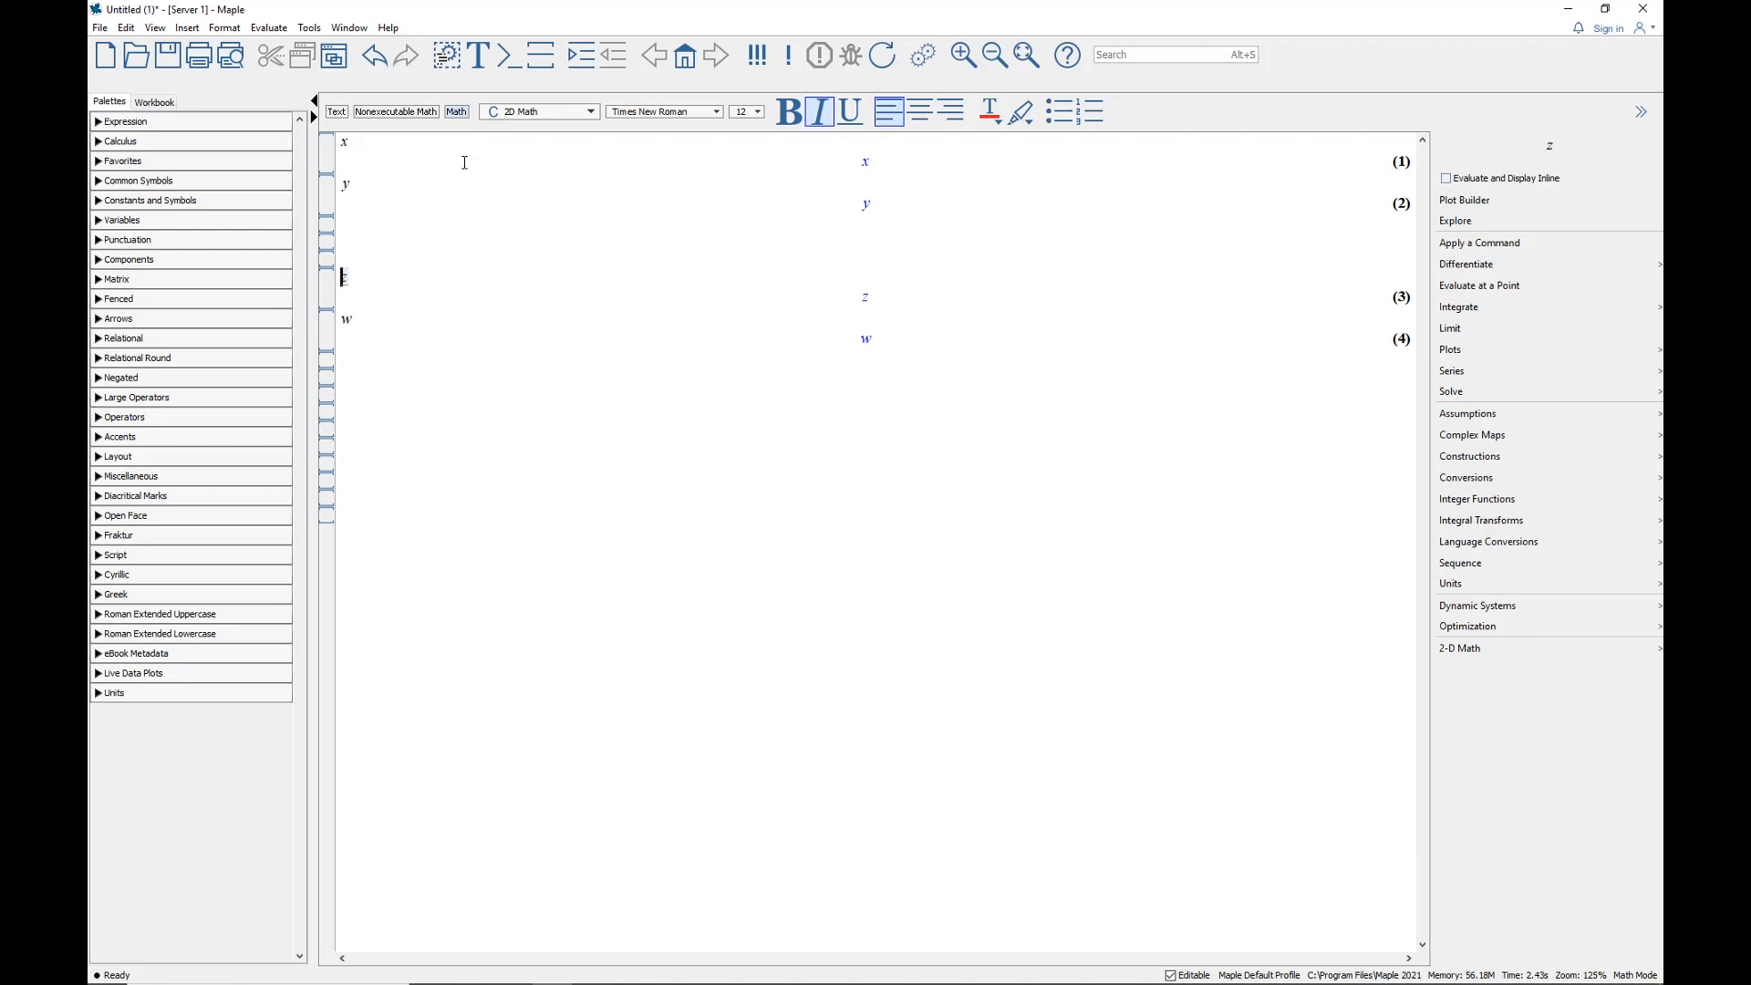
pyautogui.hotkey('shift', 'Return')
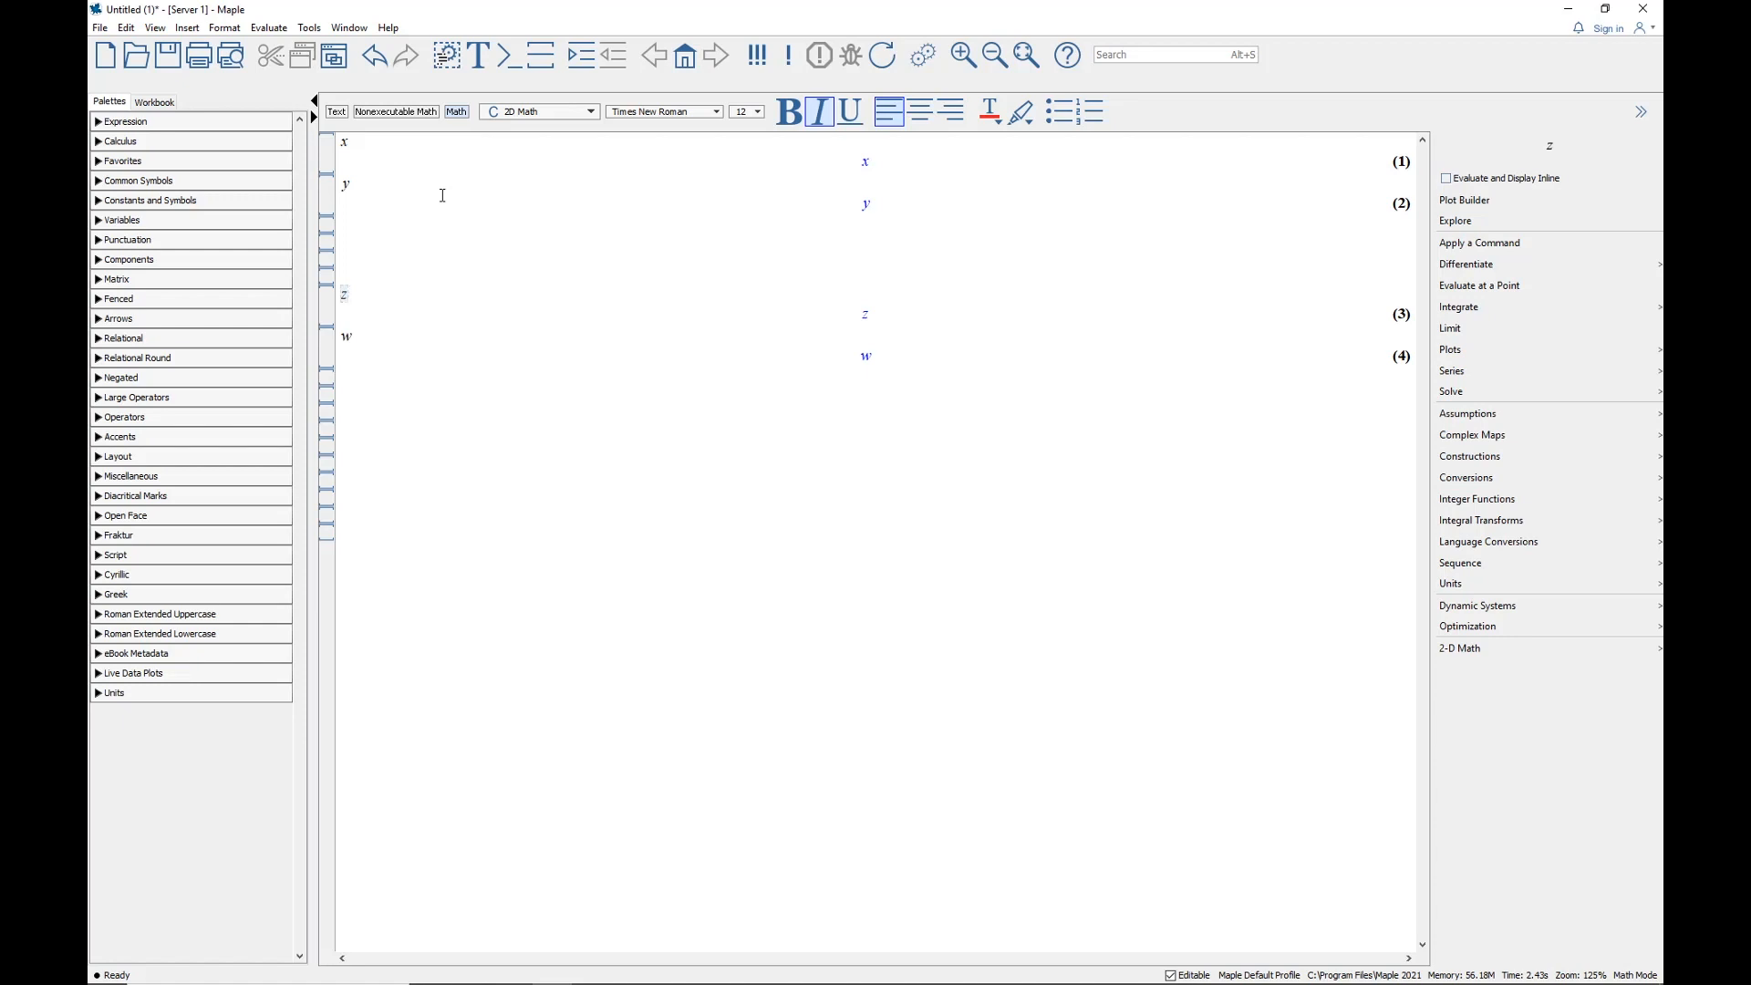
# Re-execute w and enter the plain text "sdfgsdfgdsfg" in the document block below it, ending the line
pyautogui.press('Down')
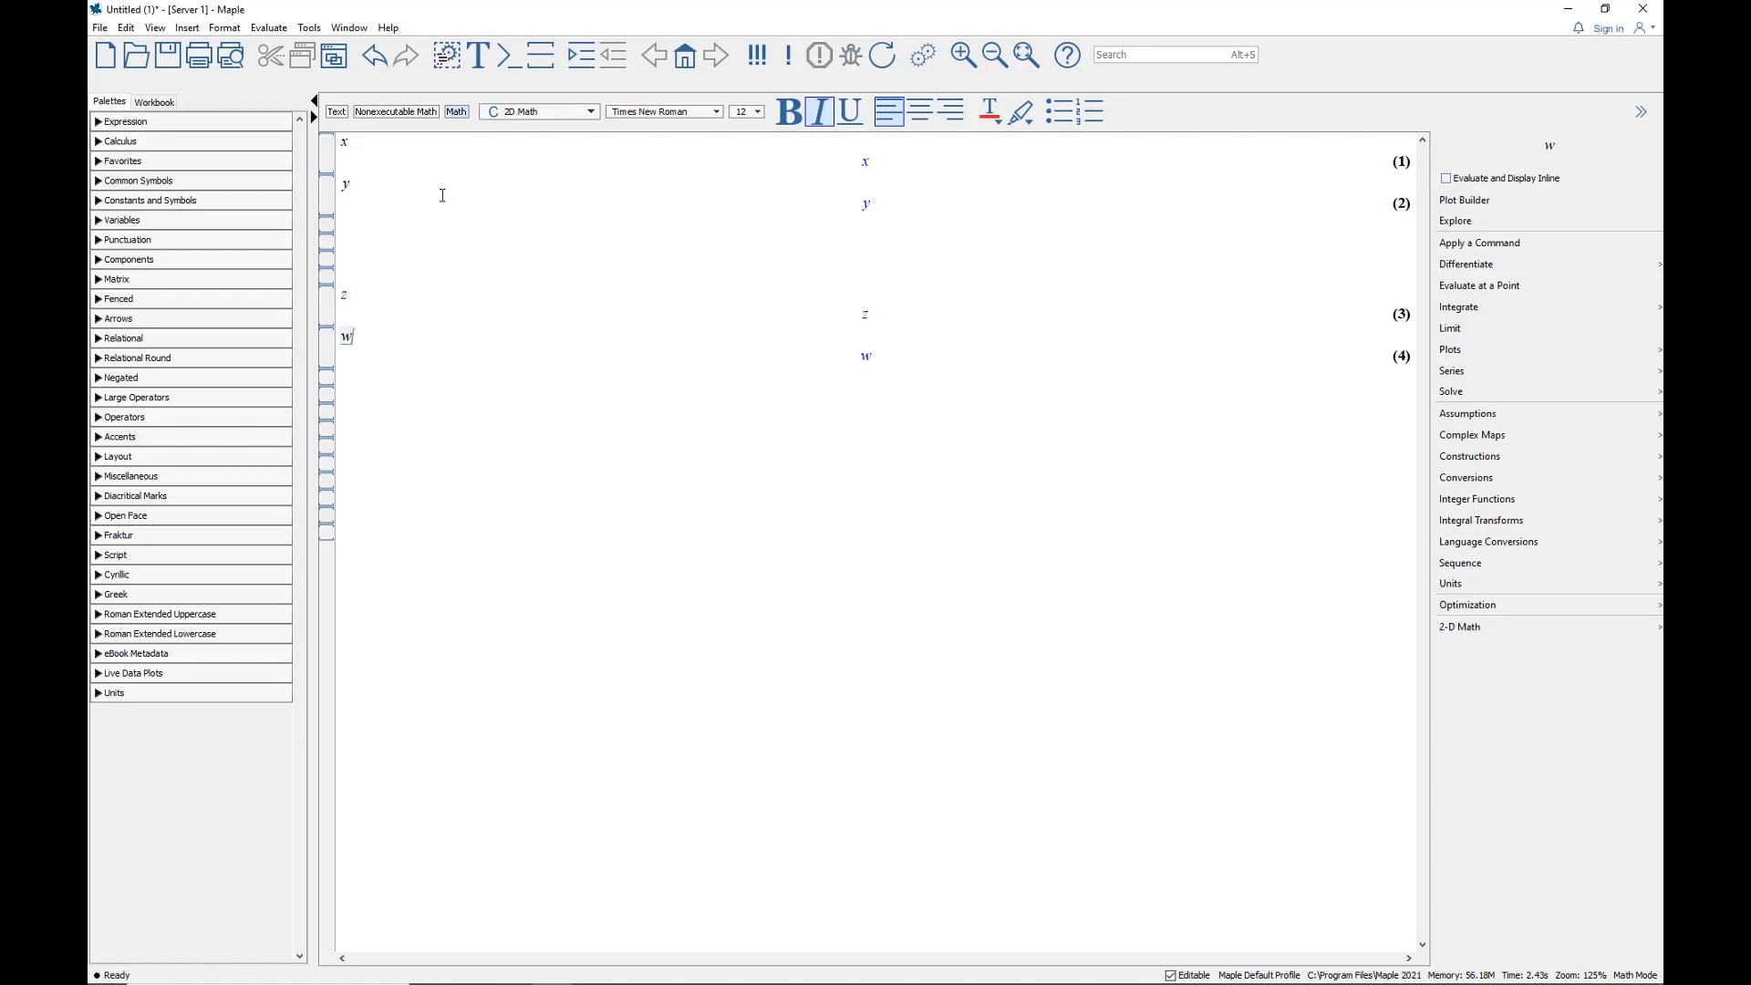
pyautogui.press('Return')
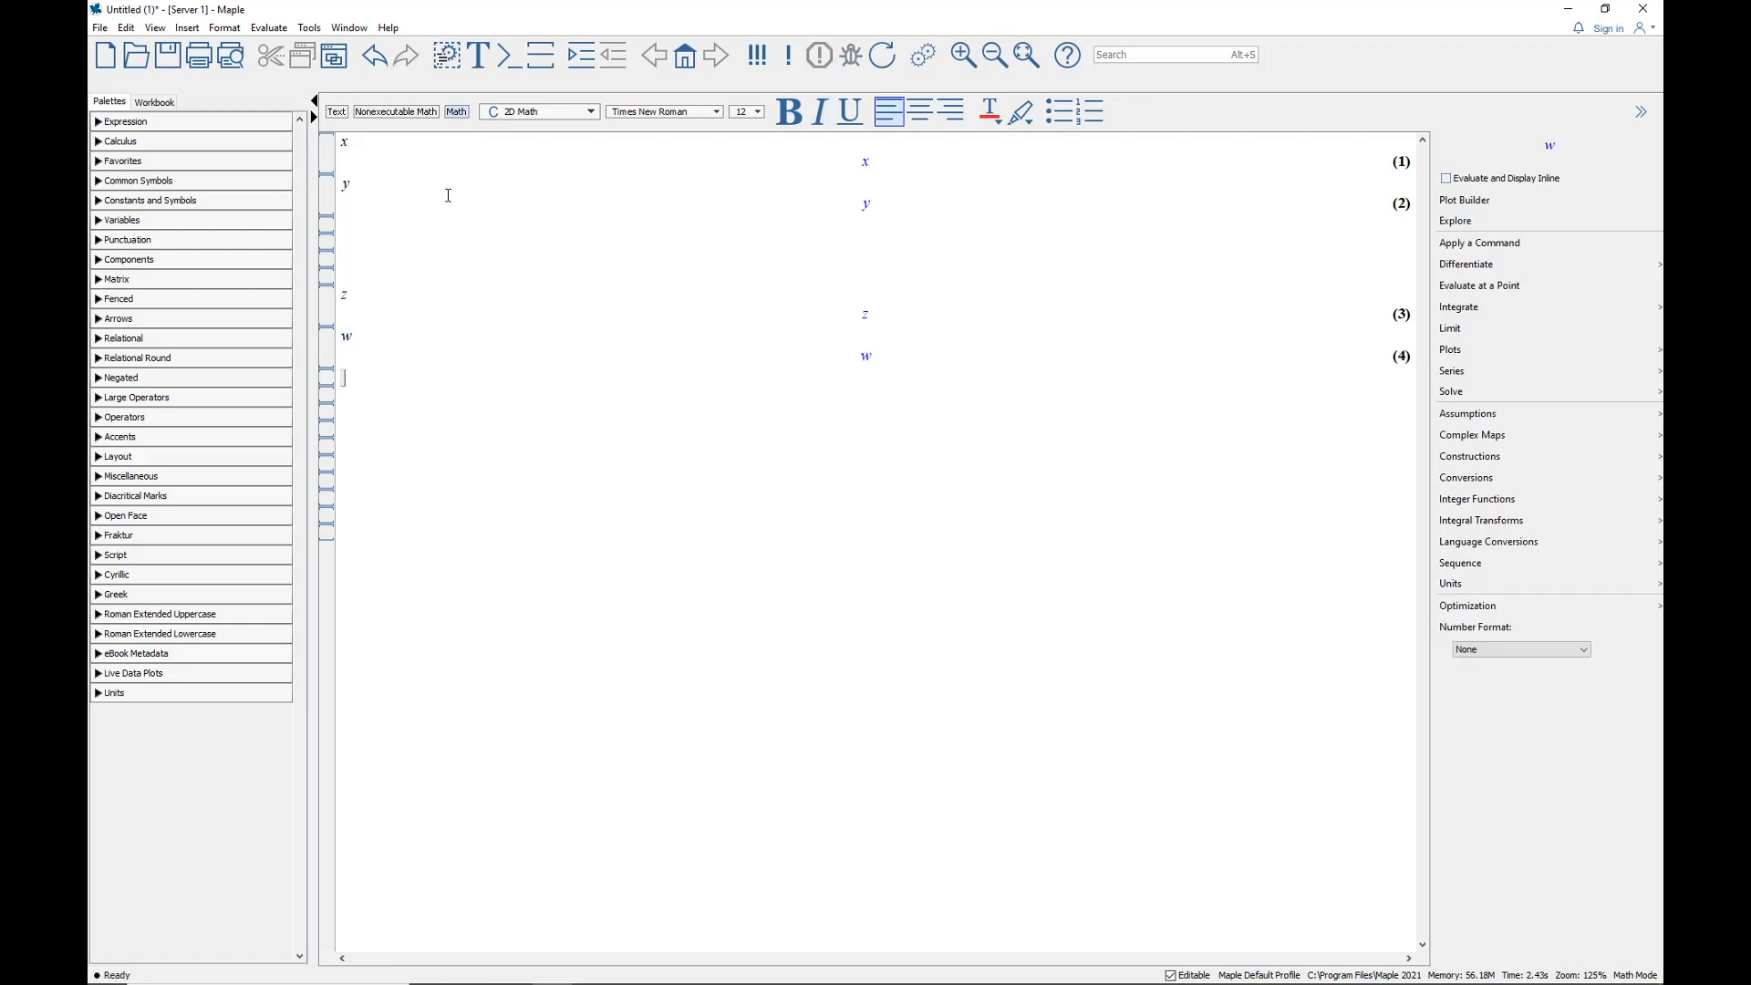
pyautogui.click(334, 113)
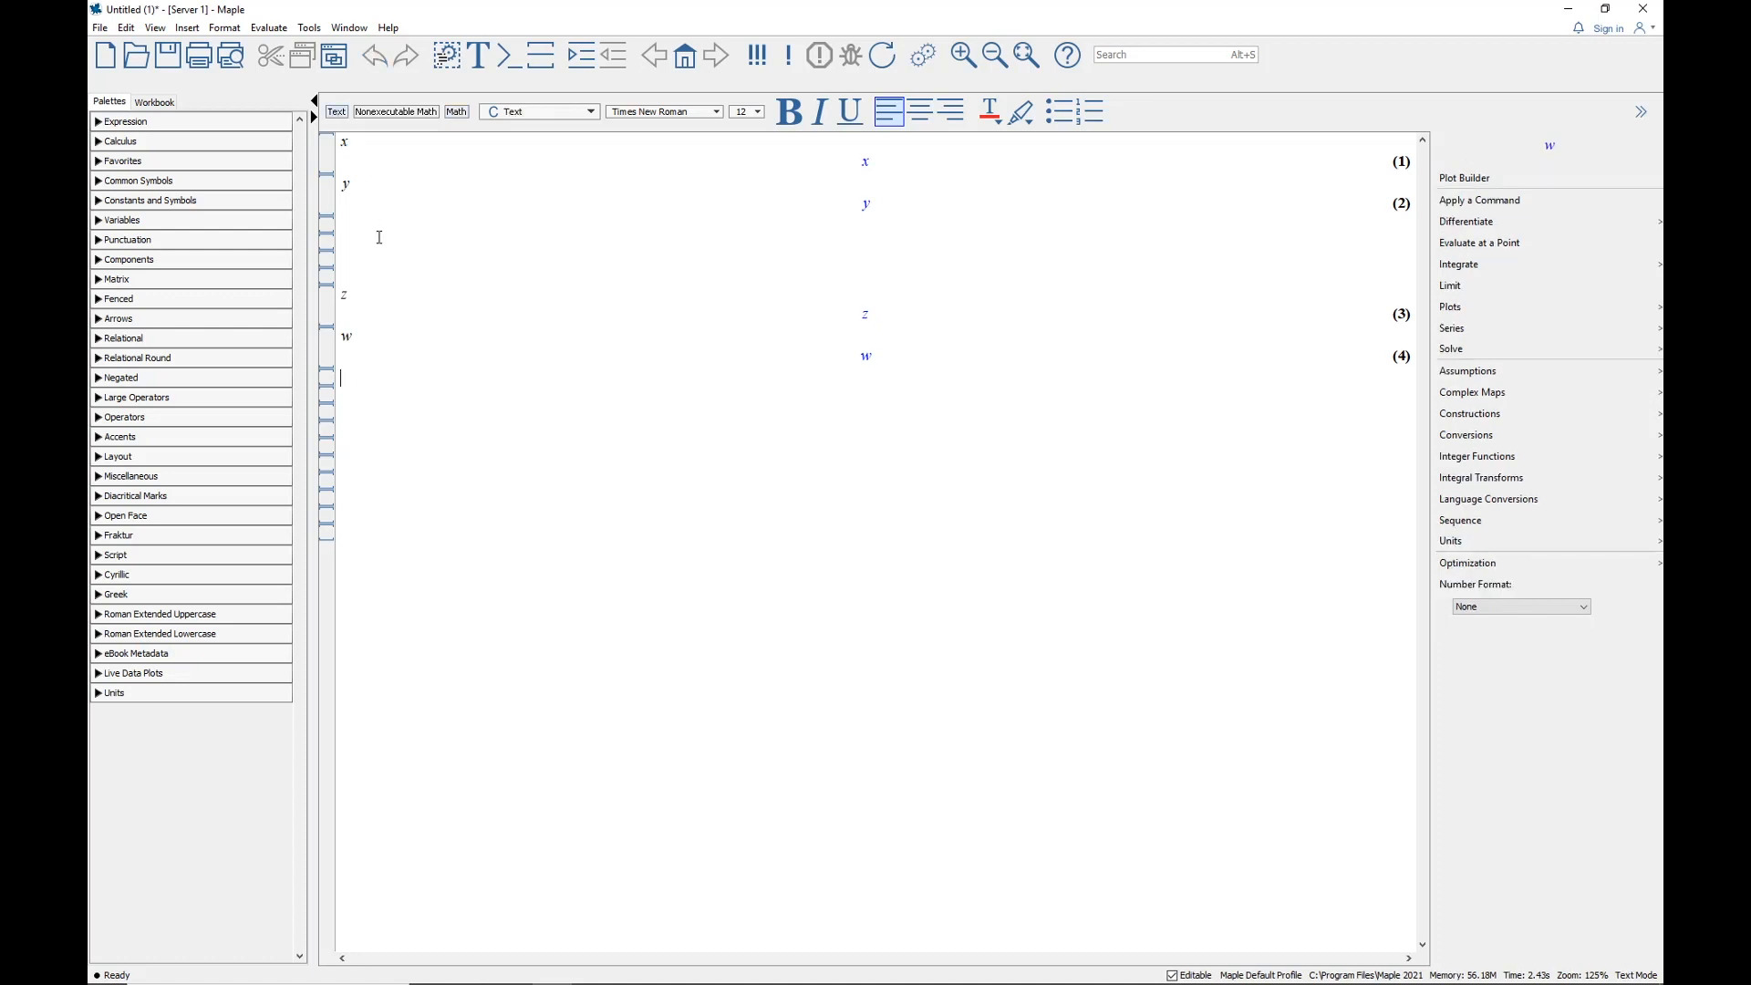
pyautogui.write('sdfgsdfgdsfg')
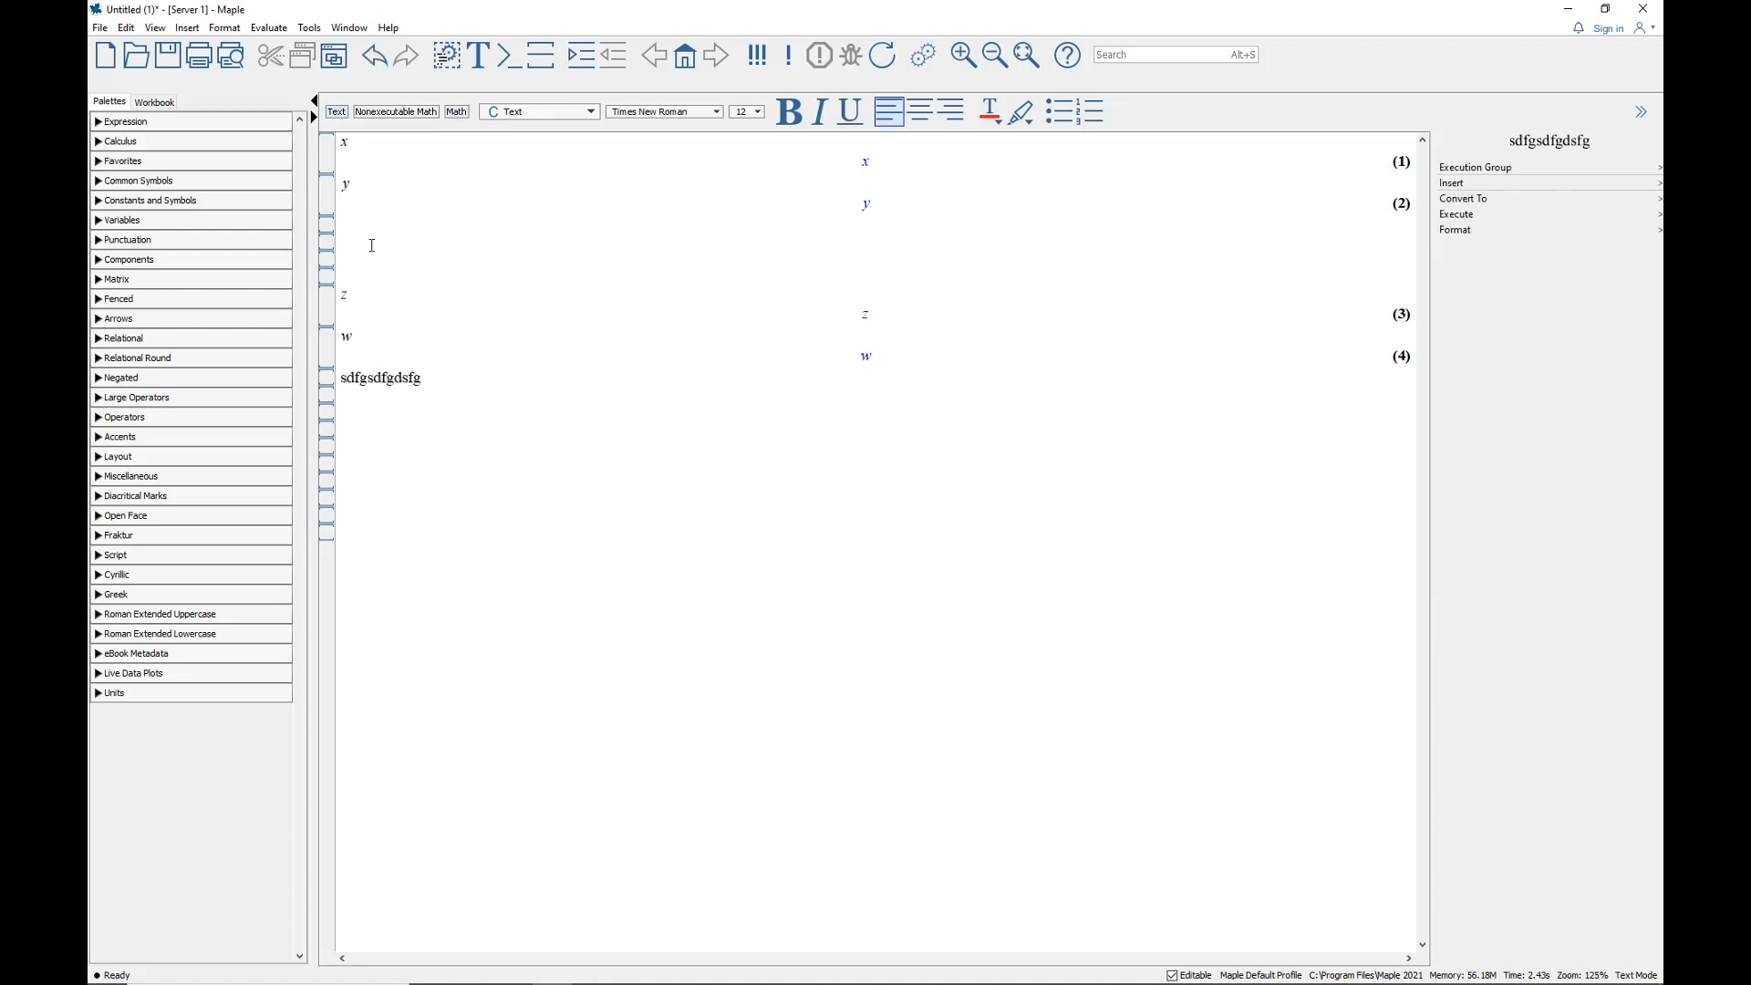
pyautogui.press('Return')
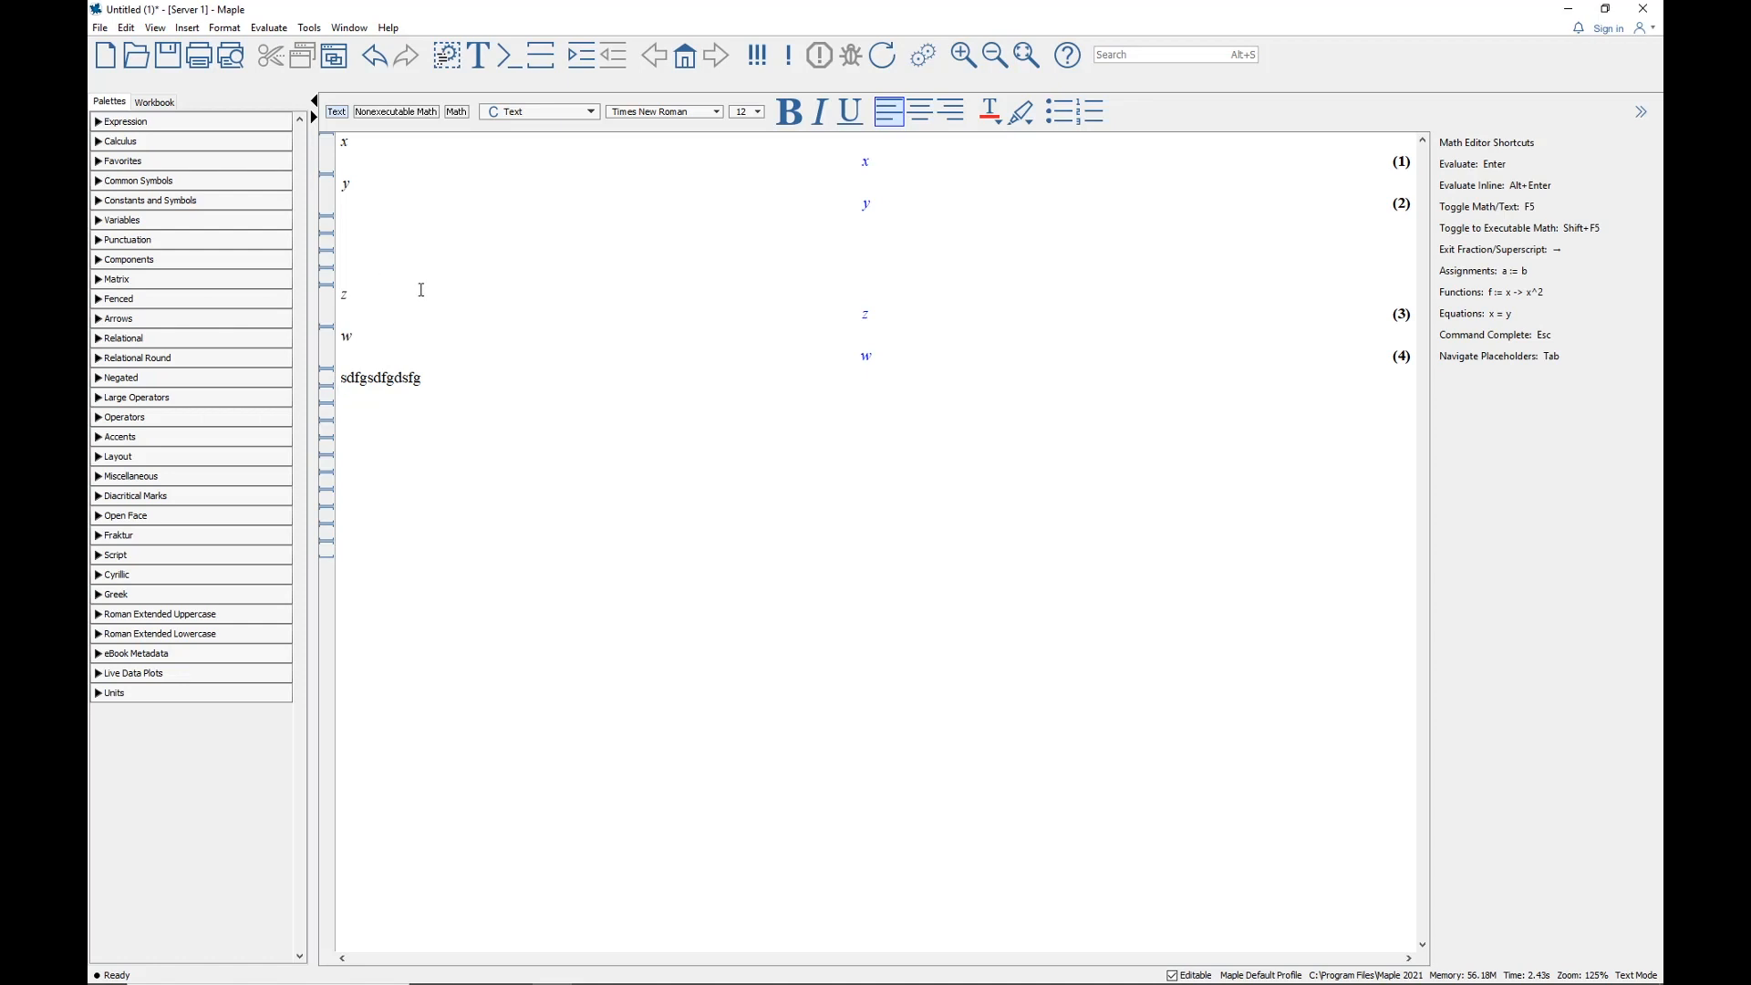
# Append the nonexecutable math expression diff(x^2, x) after the text "sdfgsdfgdsfg" and try to evaluate it
pyautogui.click(452, 381)
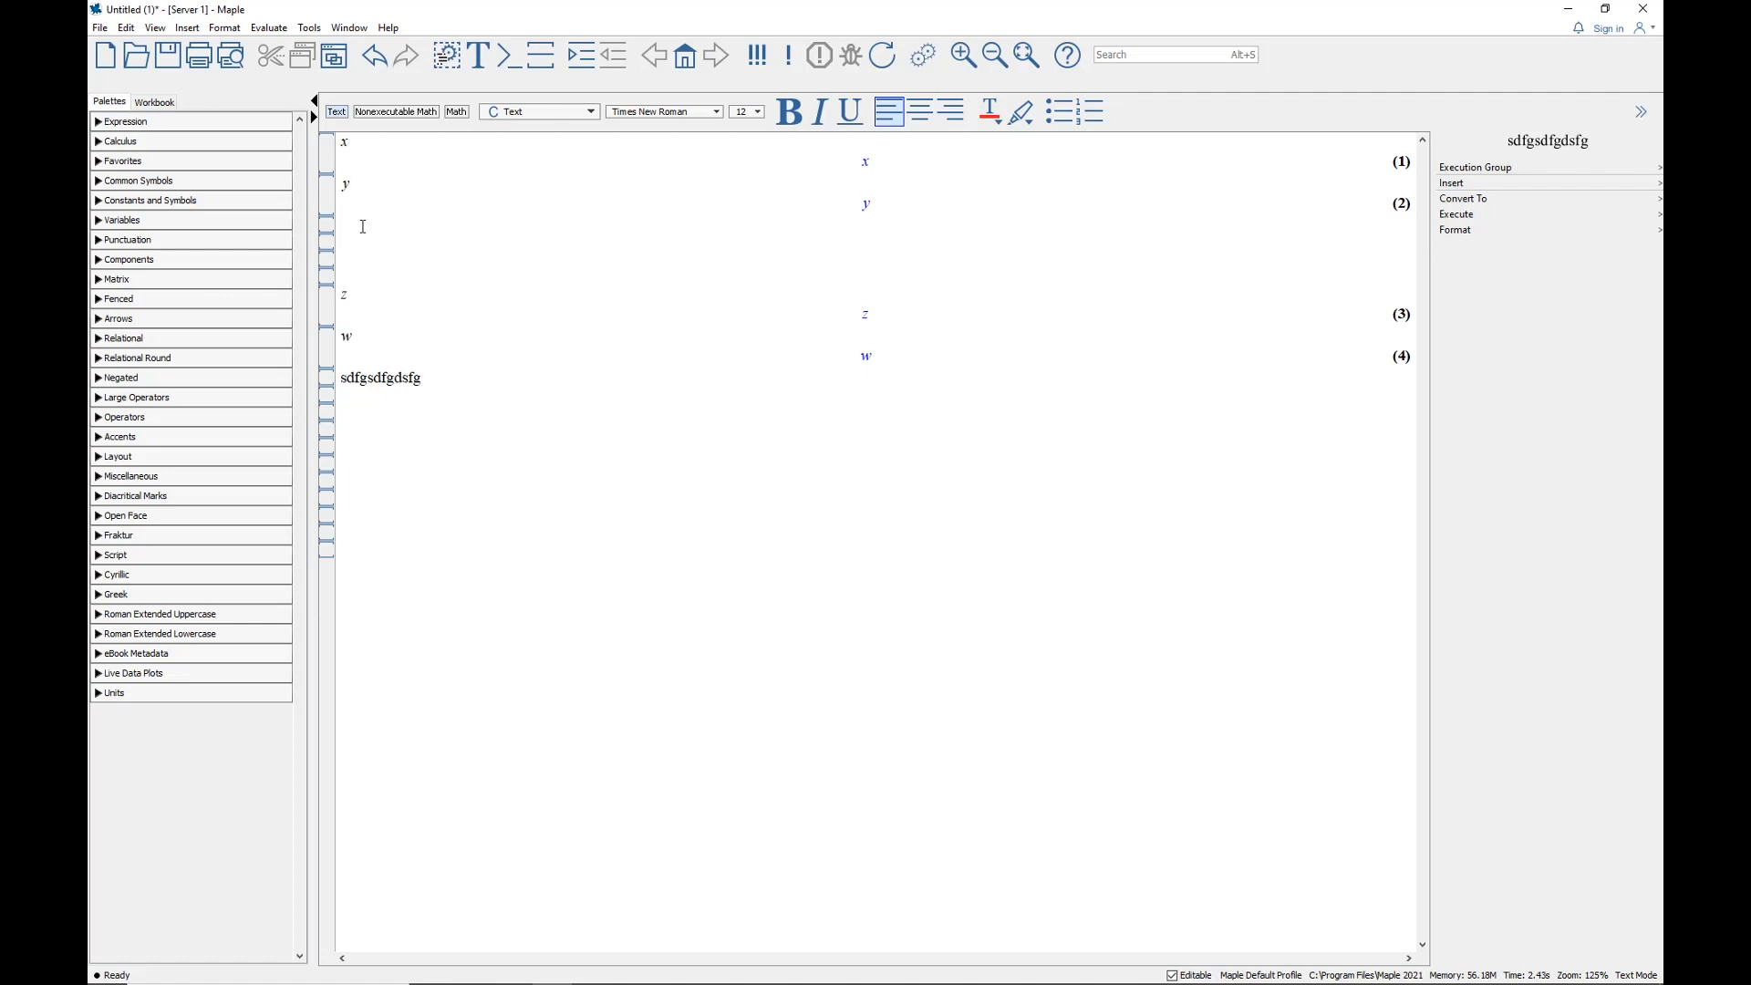
pyautogui.press('F5')
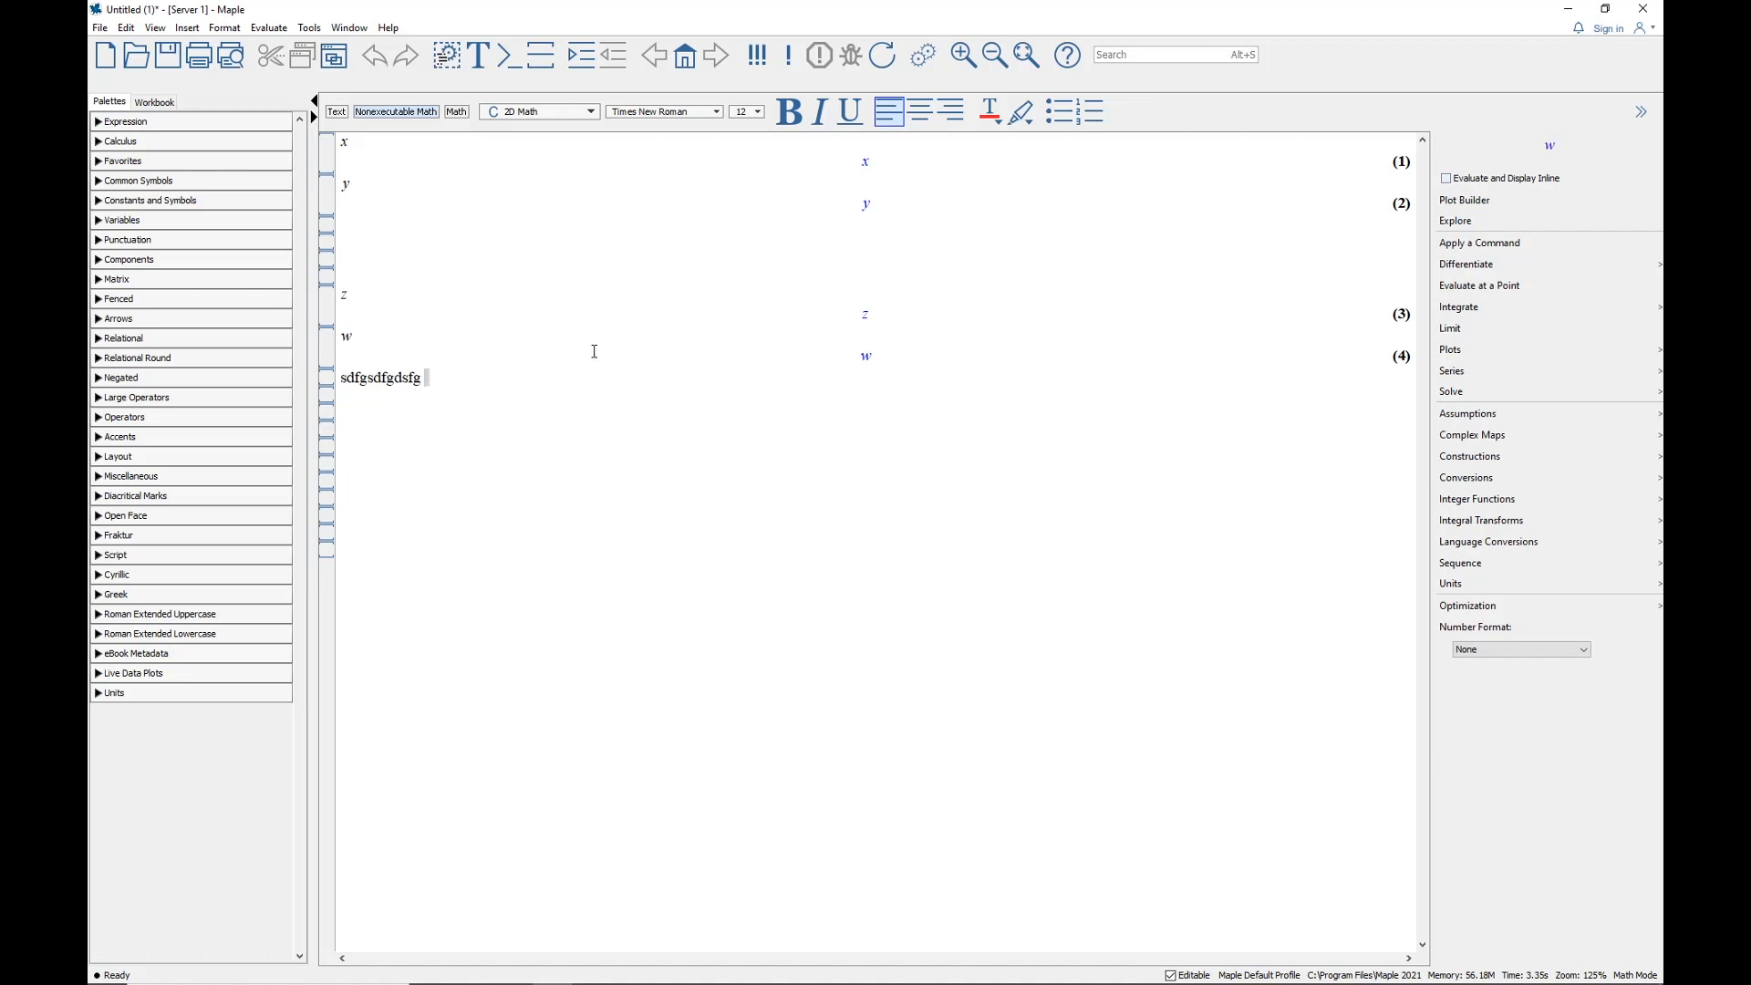
pyautogui.write('diff(')
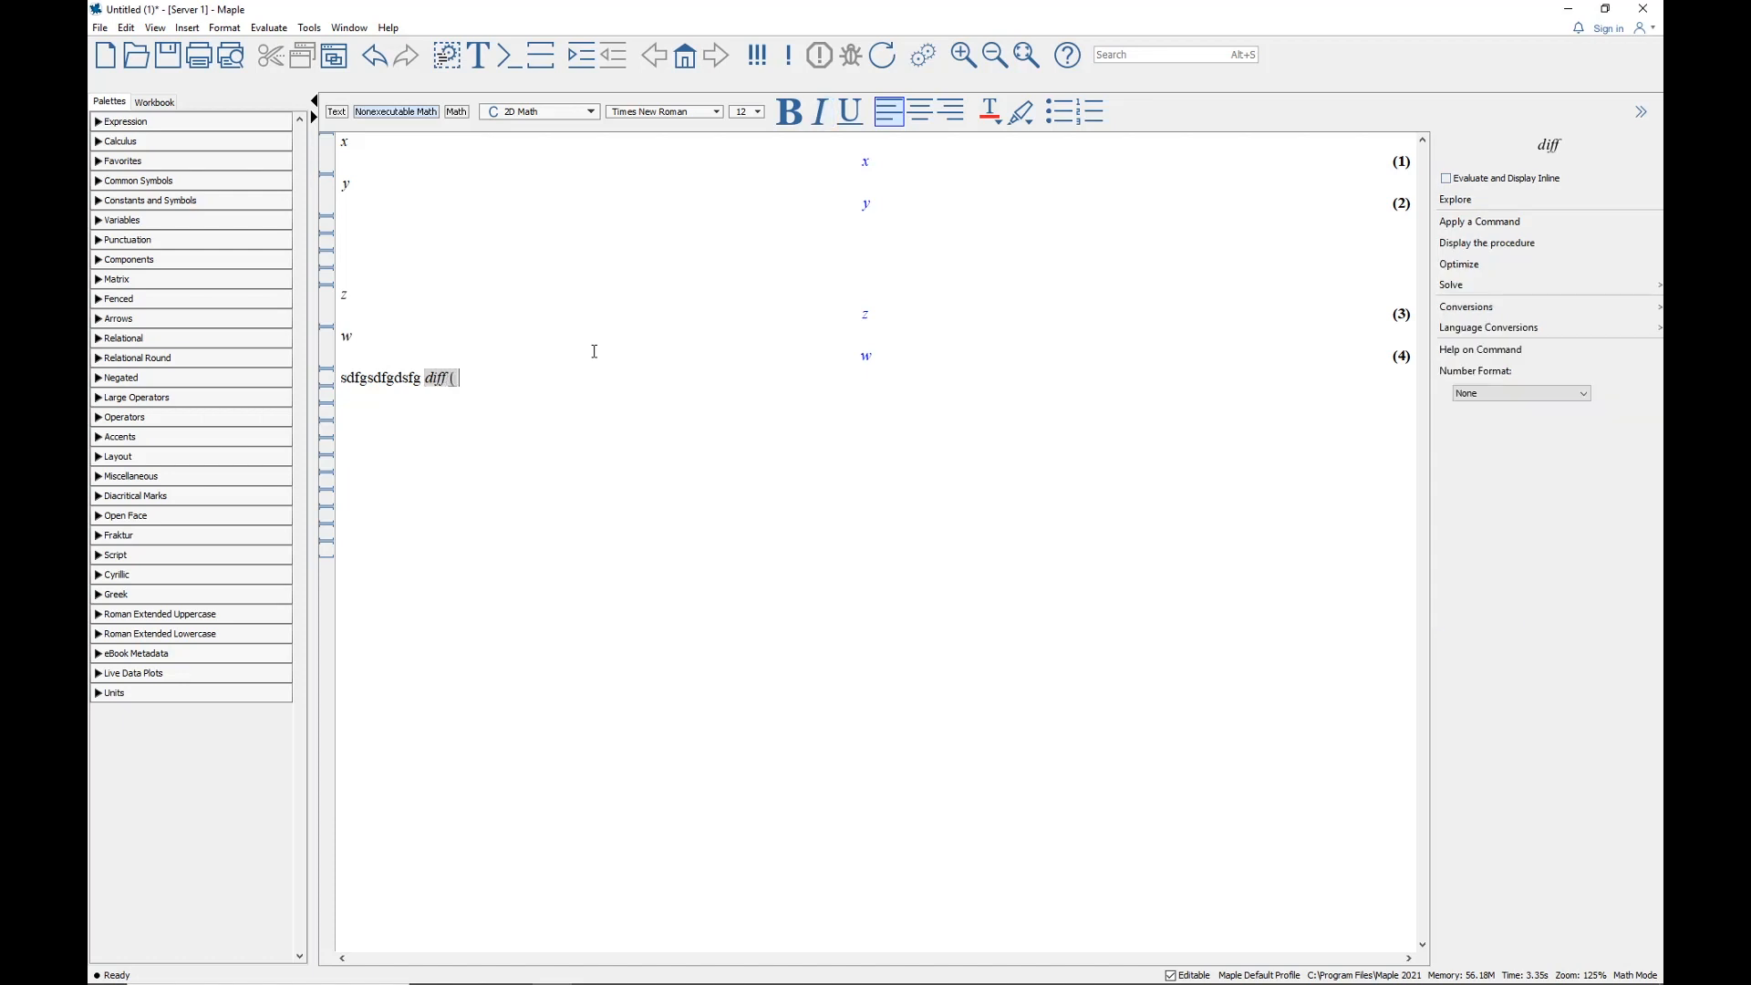
pyautogui.write('x')
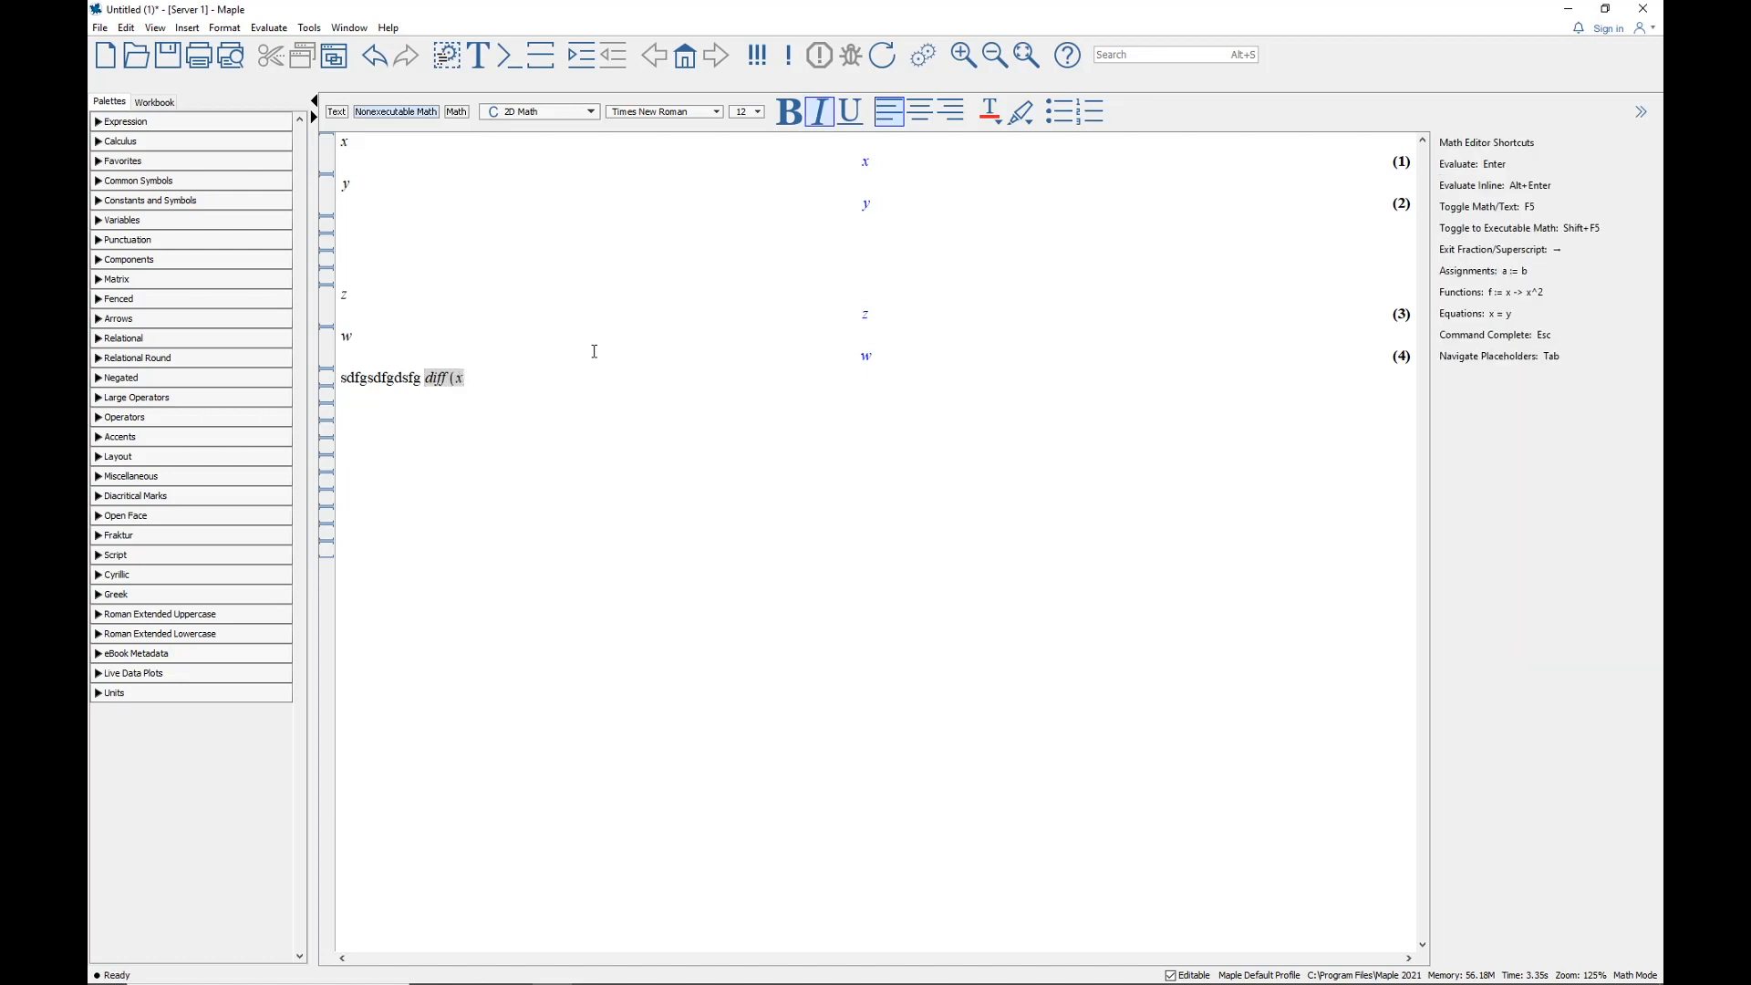
pyautogui.write('^2')
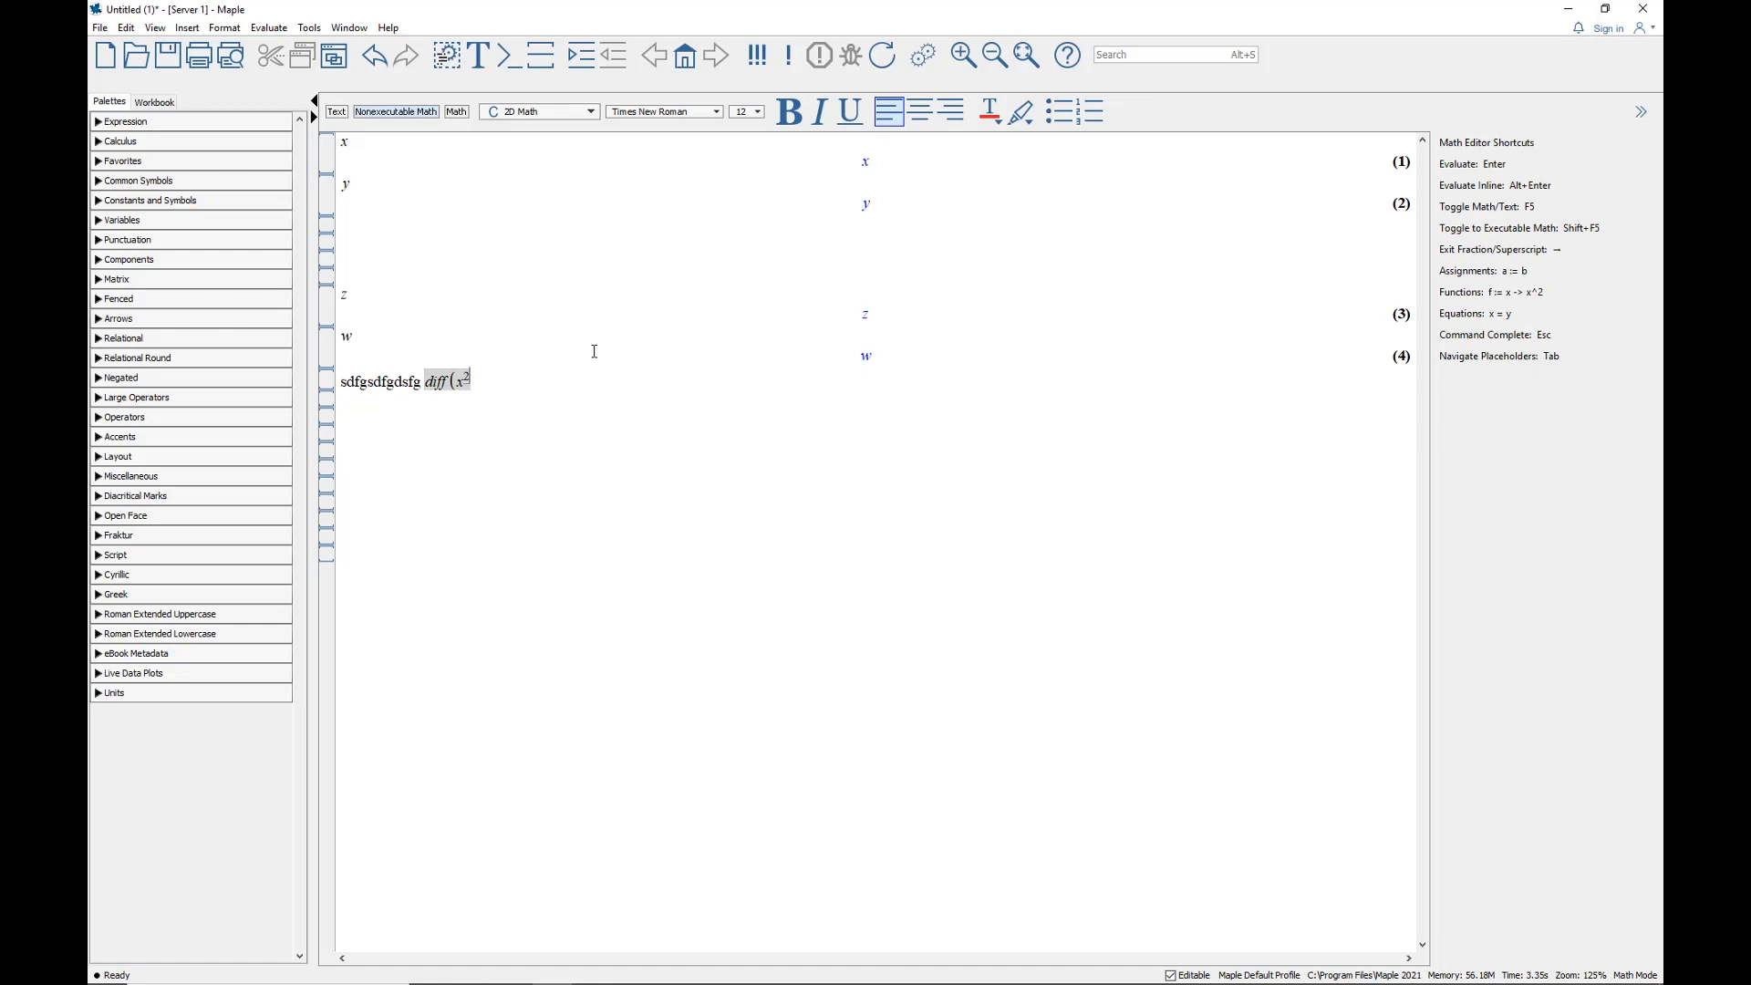
pyautogui.press('Right')
pyautogui.write(',x)')
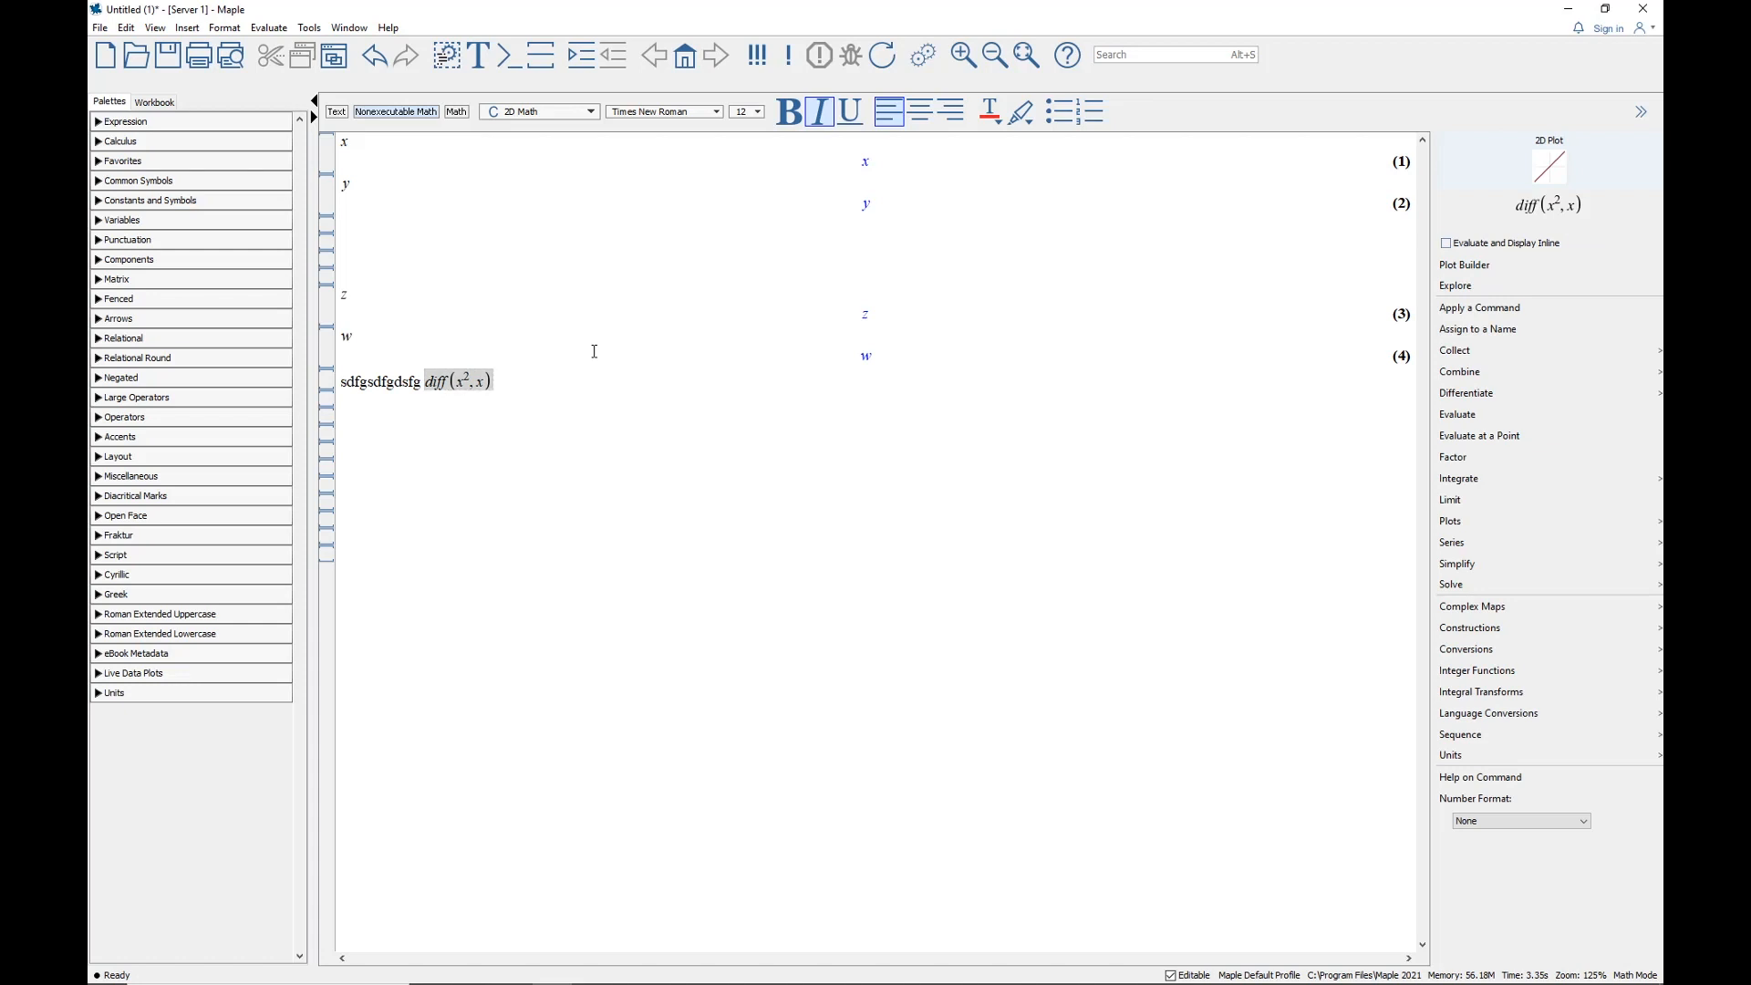
pyautogui.press('Return')
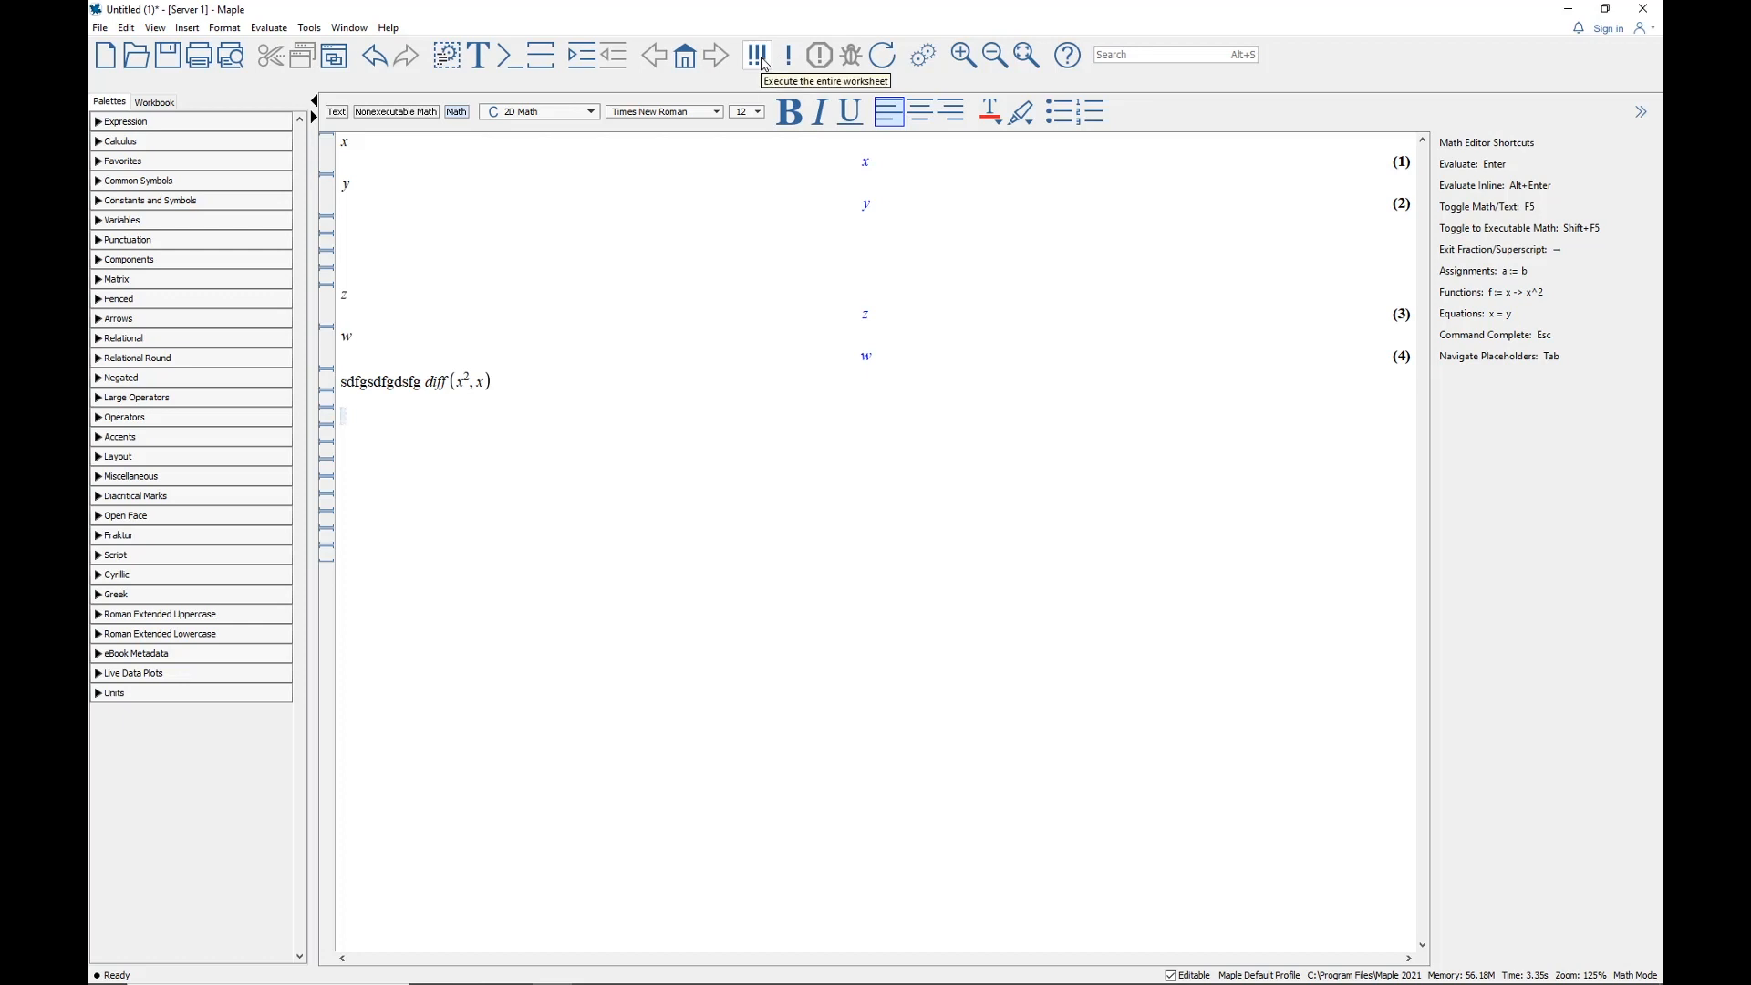
# Enter r in the document block below the nonexecutable expression and execute the entire worksheet
pyautogui.click(566, 397)
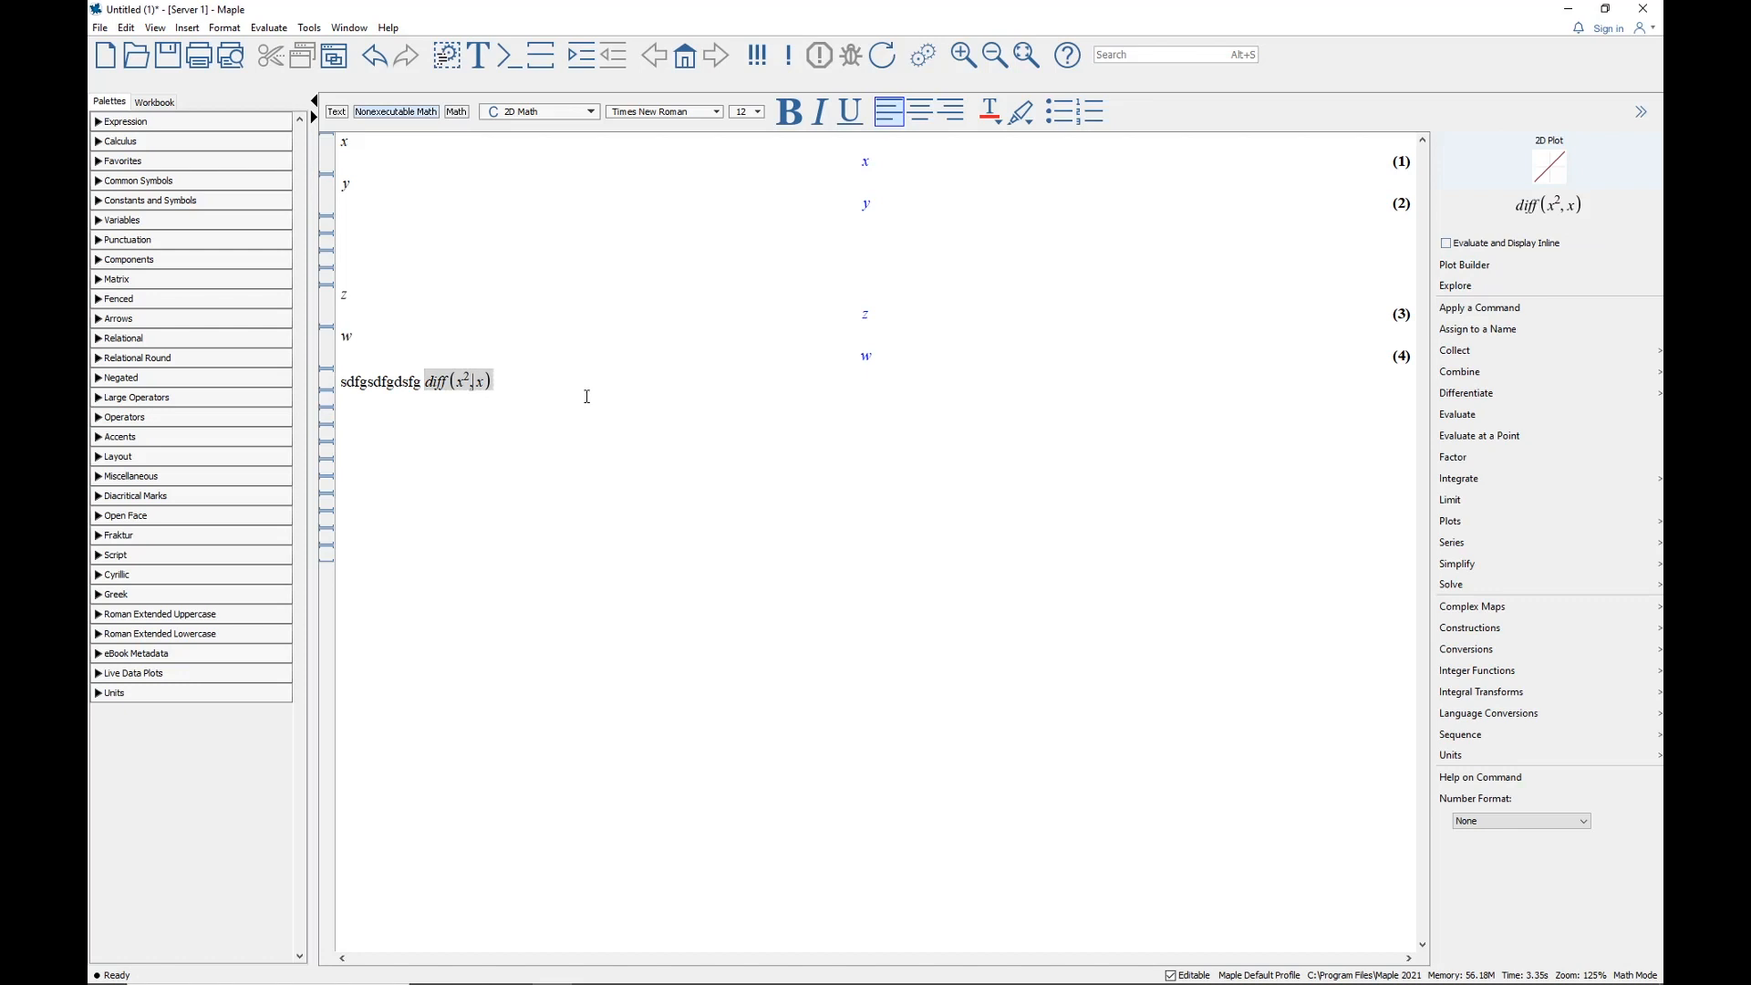
pyautogui.click(365, 186)
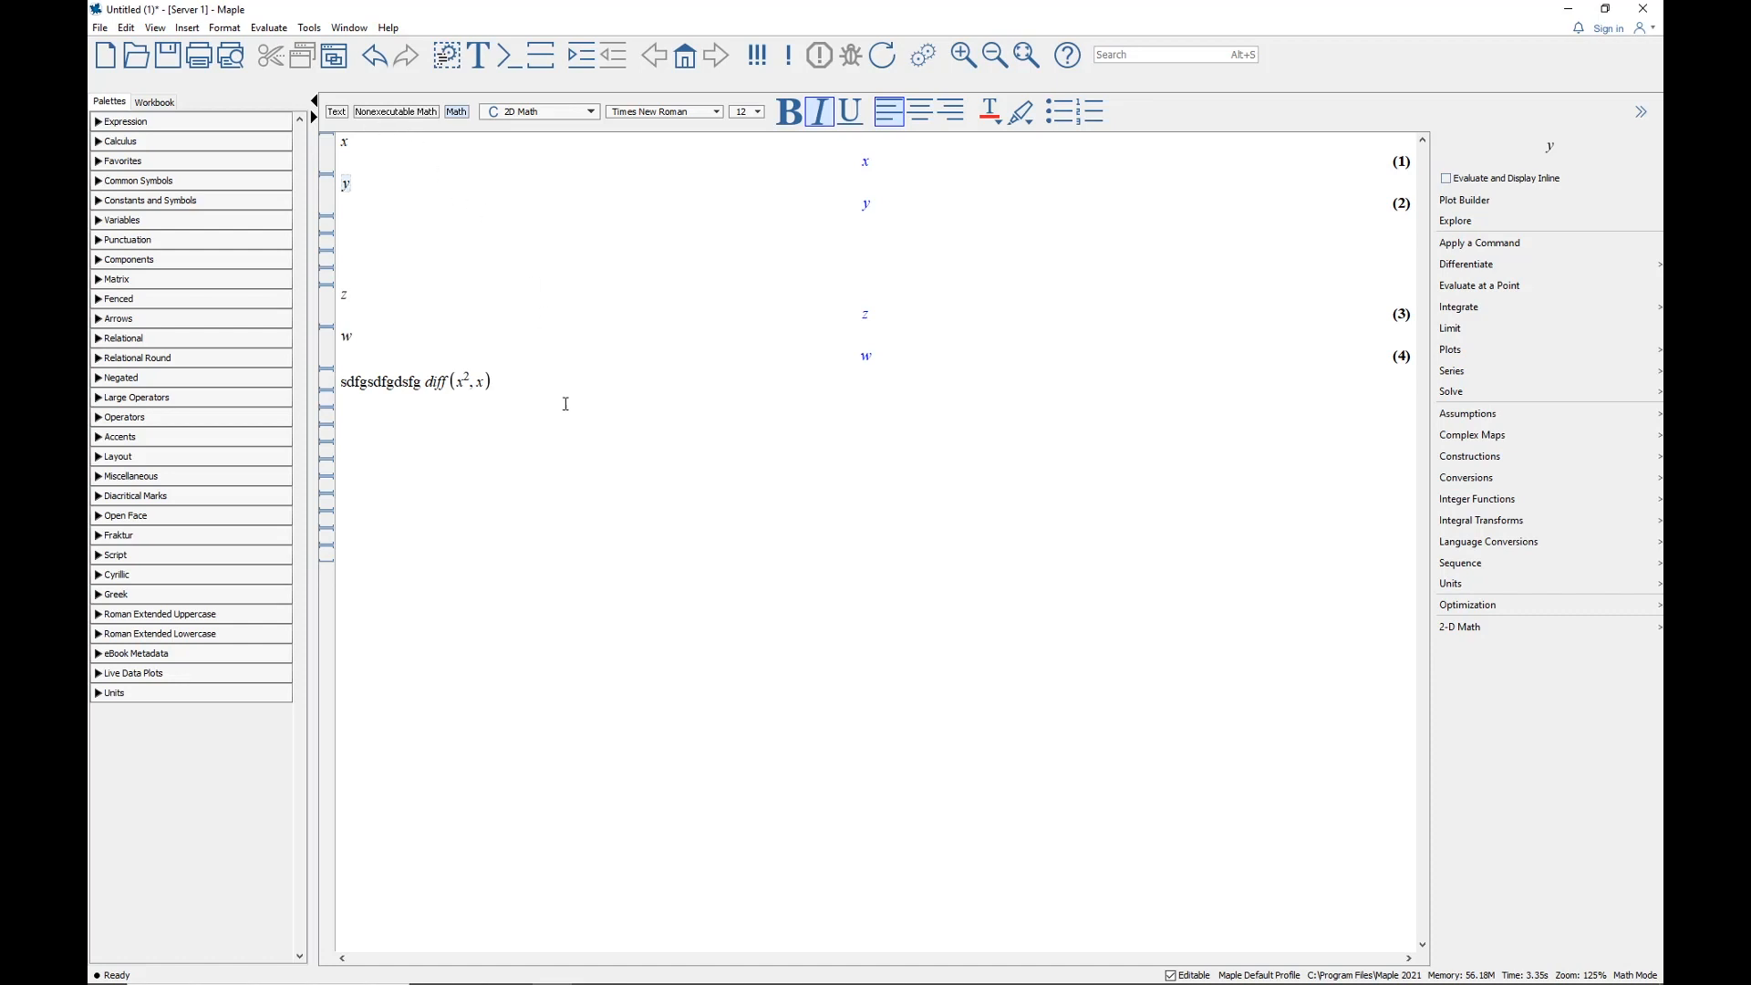
pyautogui.click(518, 381)
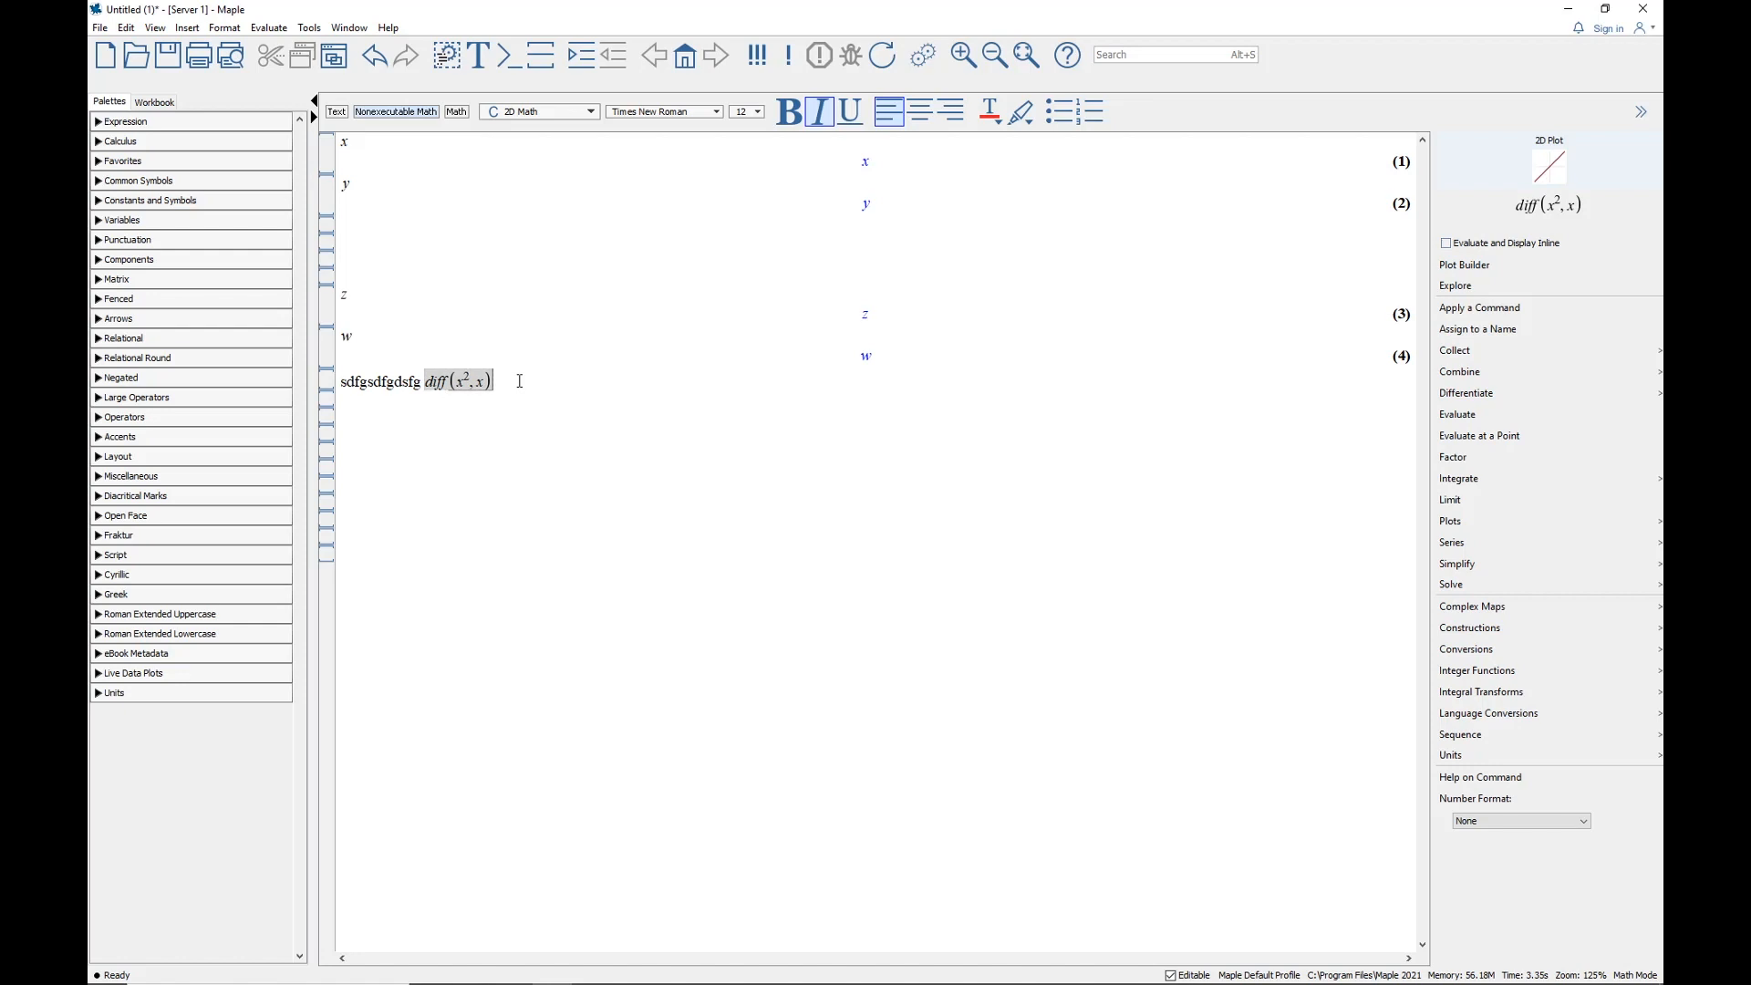
pyautogui.click(364, 417)
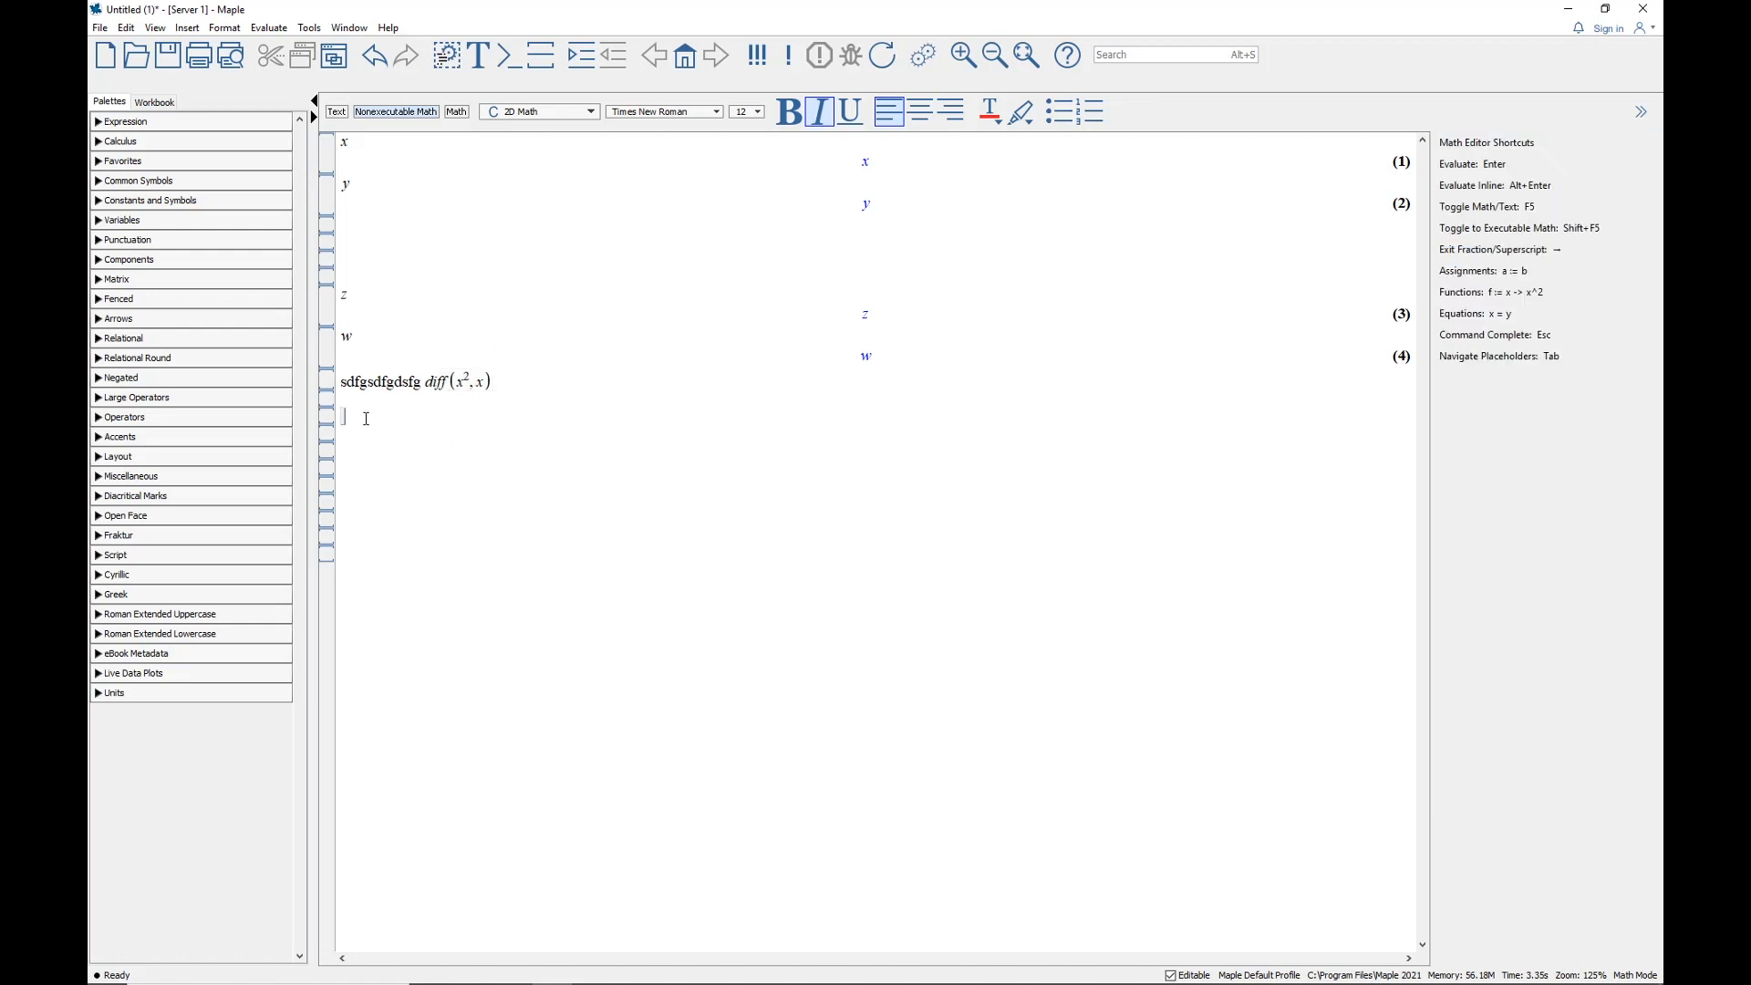
pyautogui.write('r')
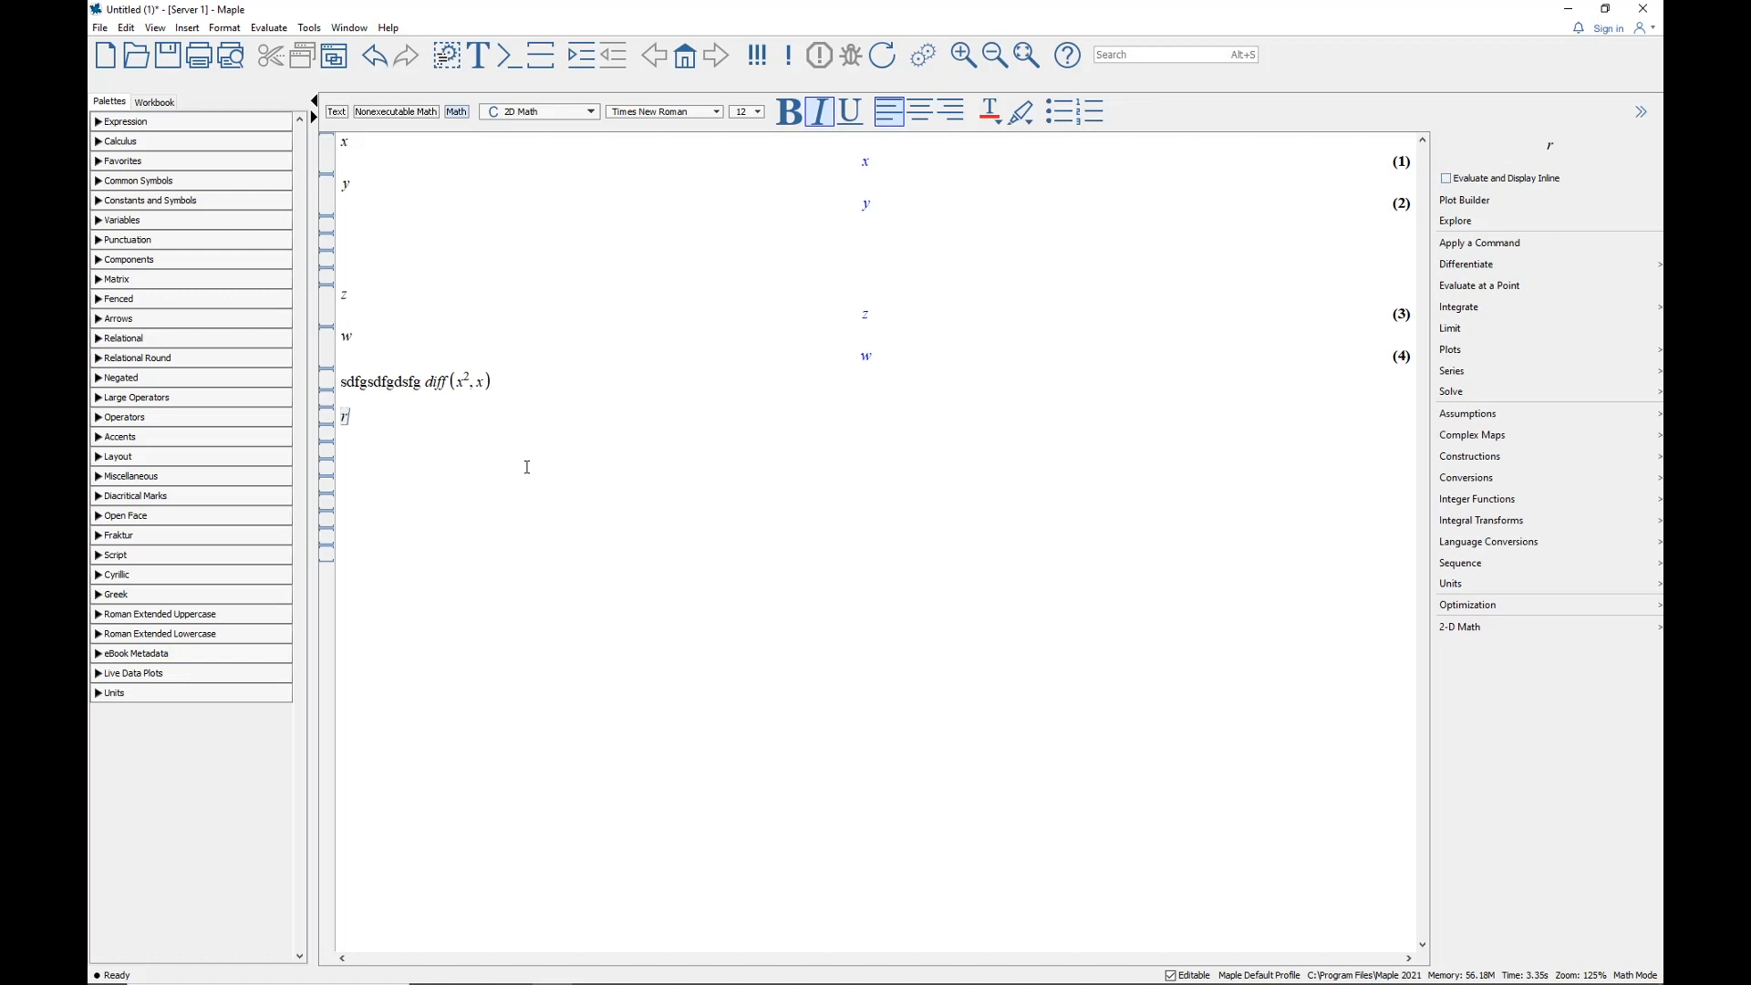
pyautogui.click(758, 56)
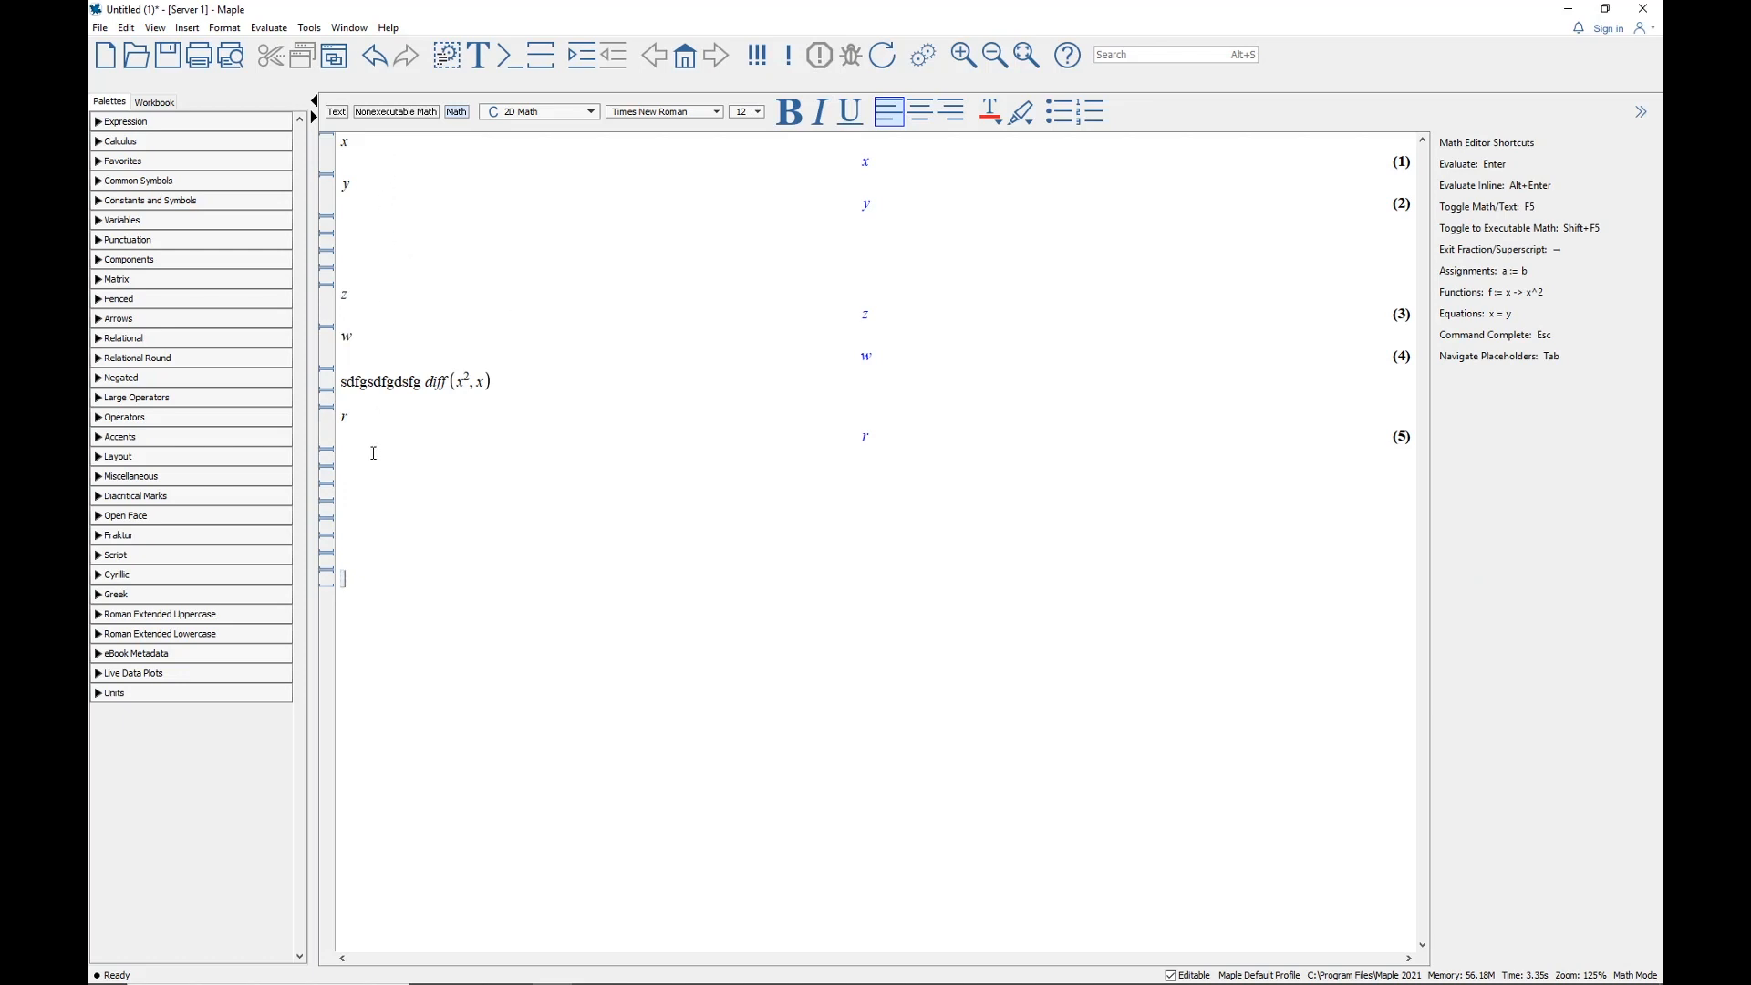
pyautogui.click(507, 391)
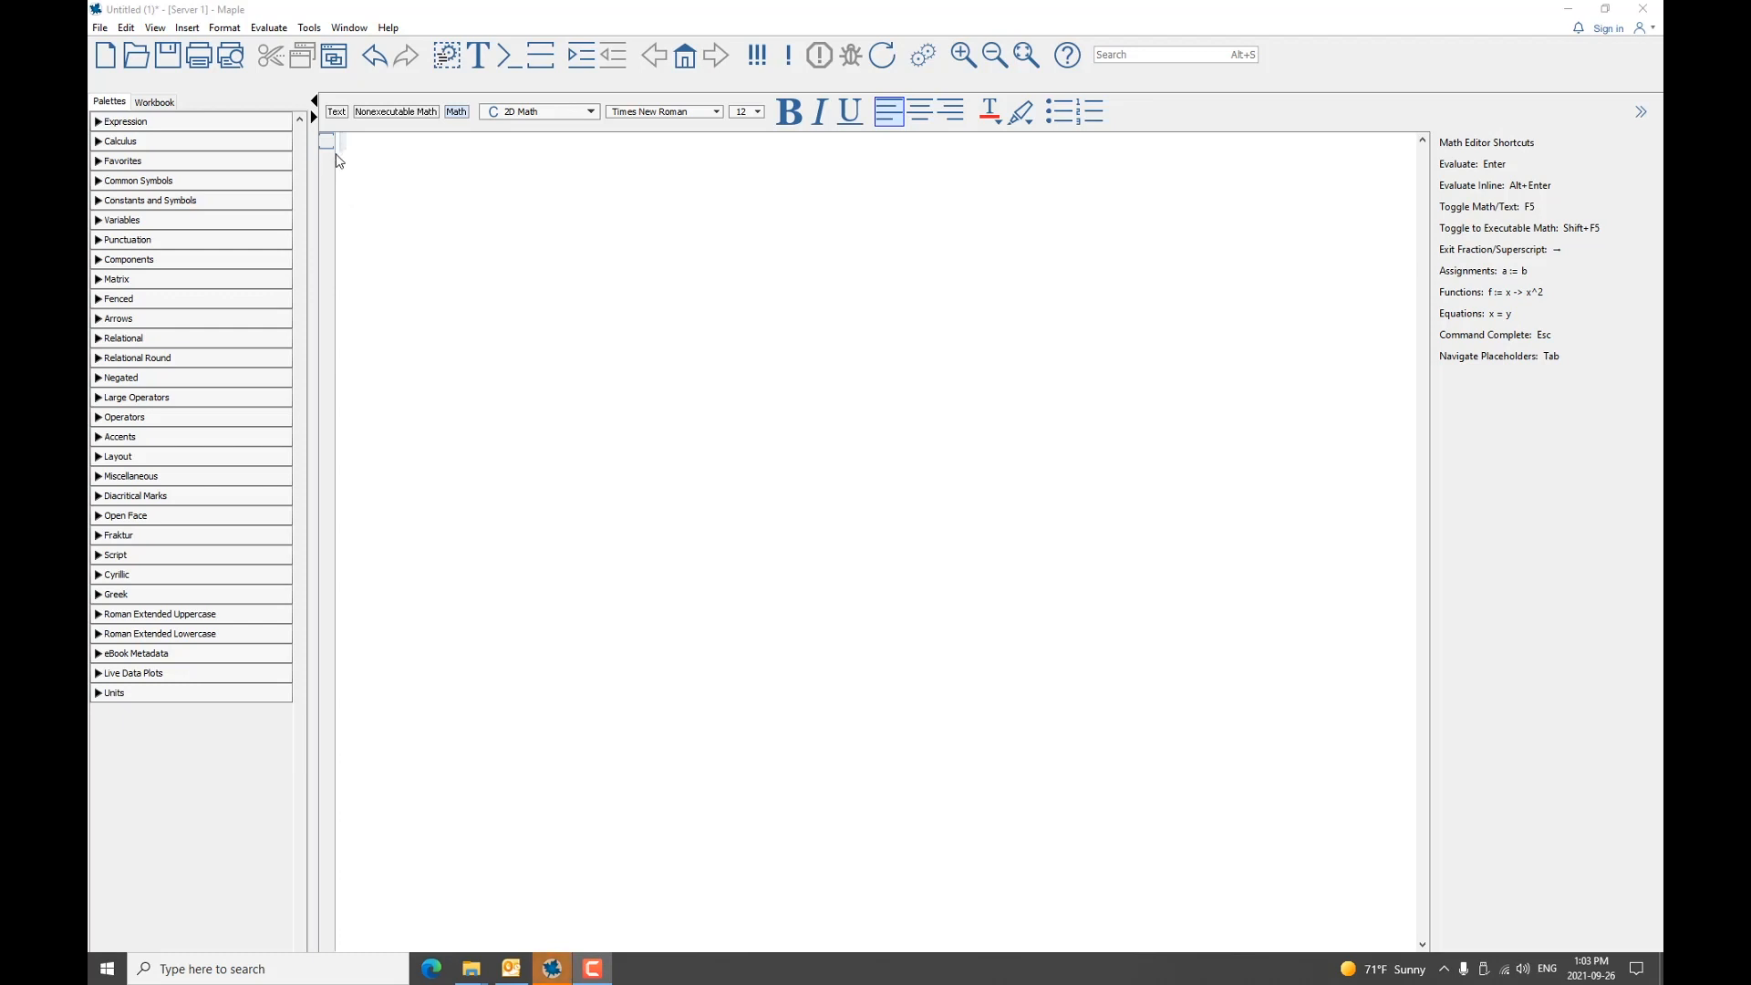
# Add seven empty document blocks to the blank document
pyautogui.press('Return')
pyautogui.press('Return')
pyautogui.press('Return')
pyautogui.press('Return')
pyautogui.press('Return')
pyautogui.press('Return')
pyautogui.press('Return')
# Examine the palette display options and the list of individual palettes, and try repositioning the Expression palette
pyautogui.click(155, 29)
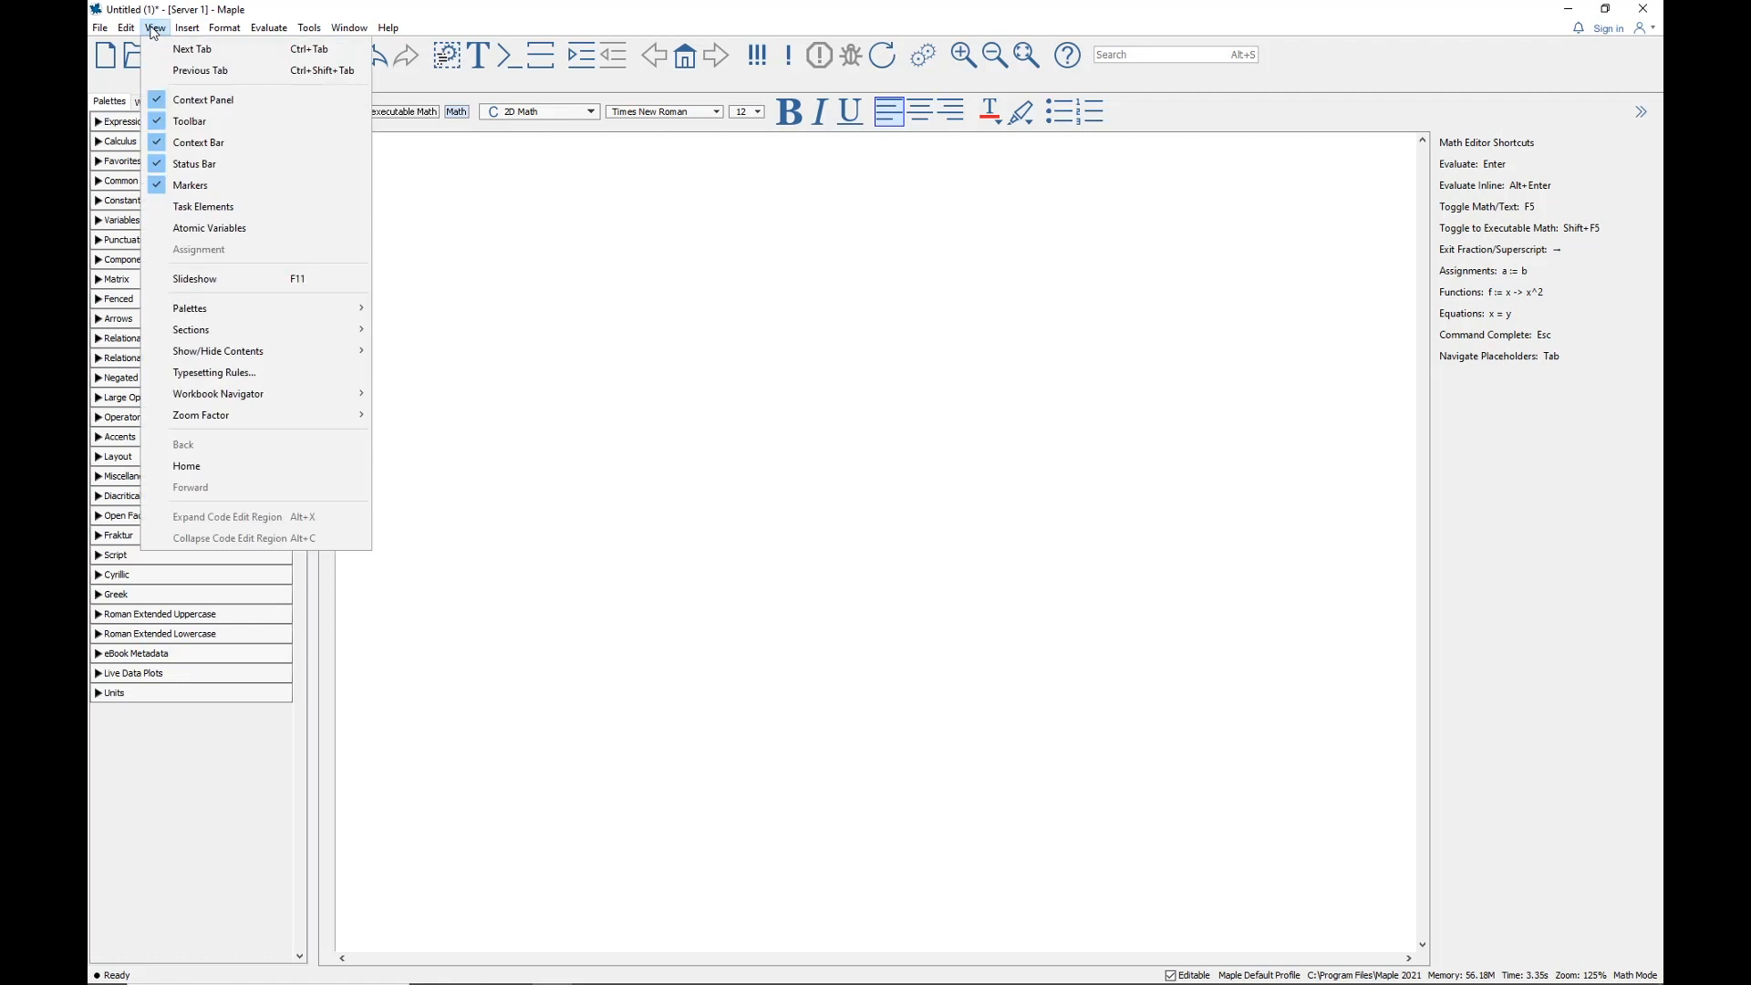
pyautogui.moveTo(186, 28)
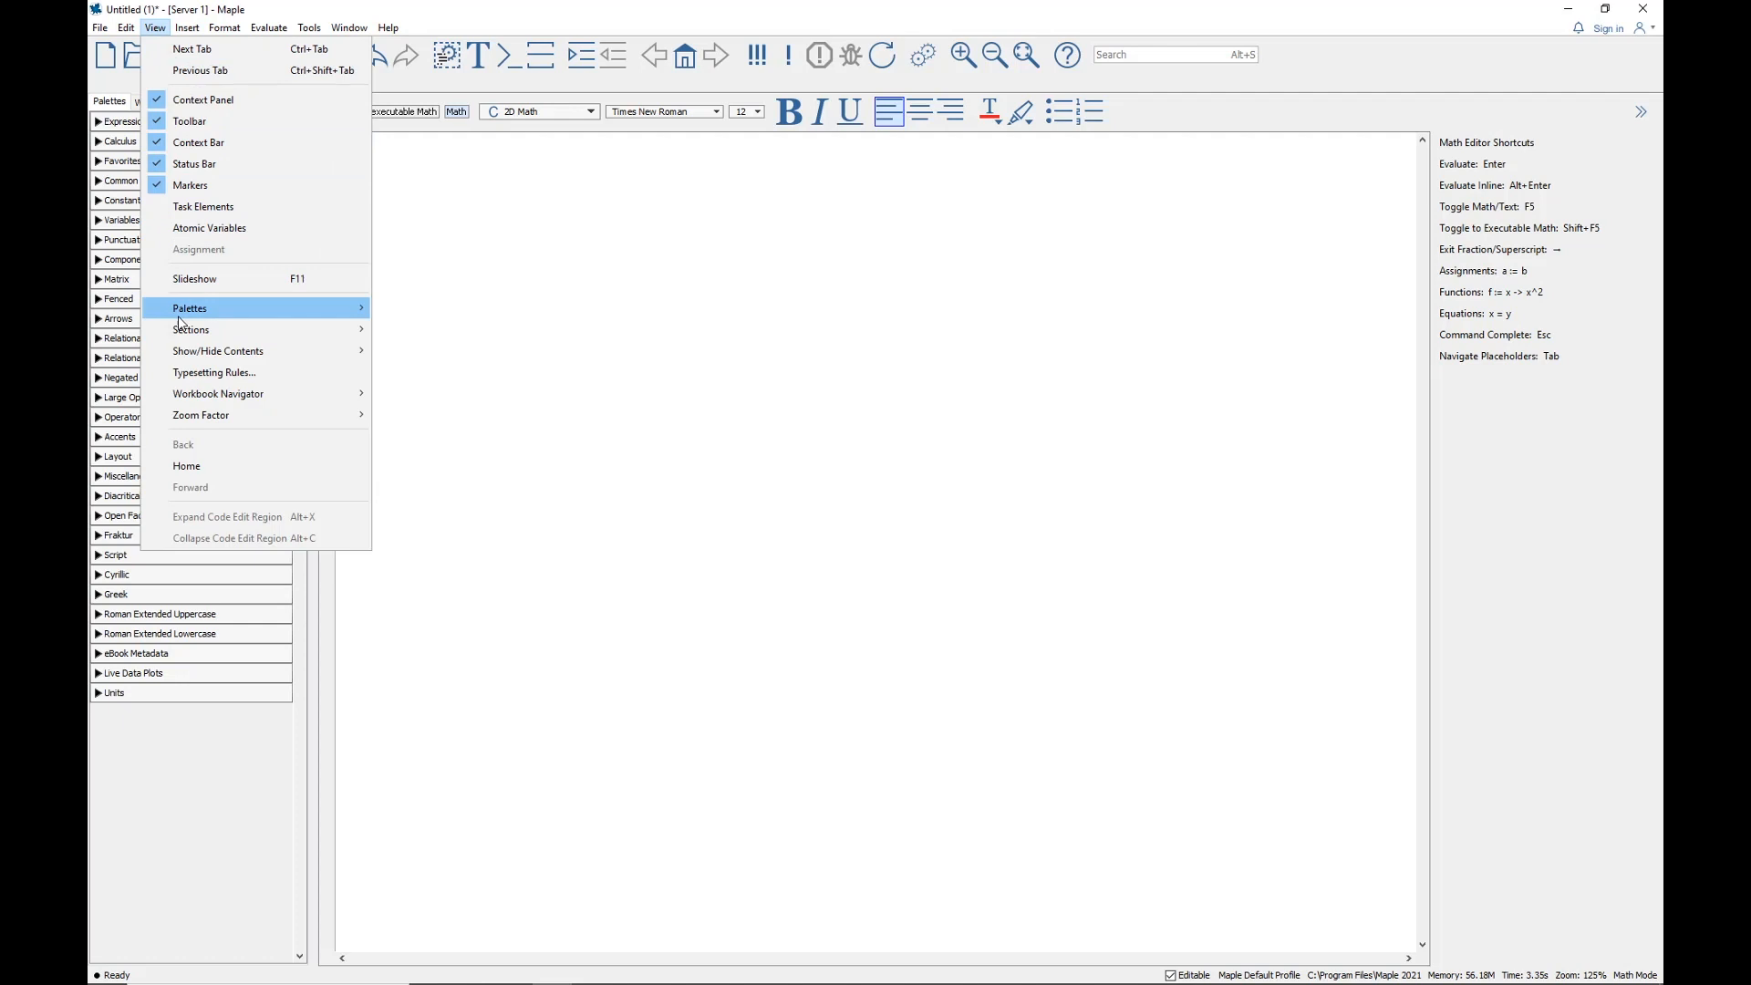
pyautogui.moveTo(185, 315)
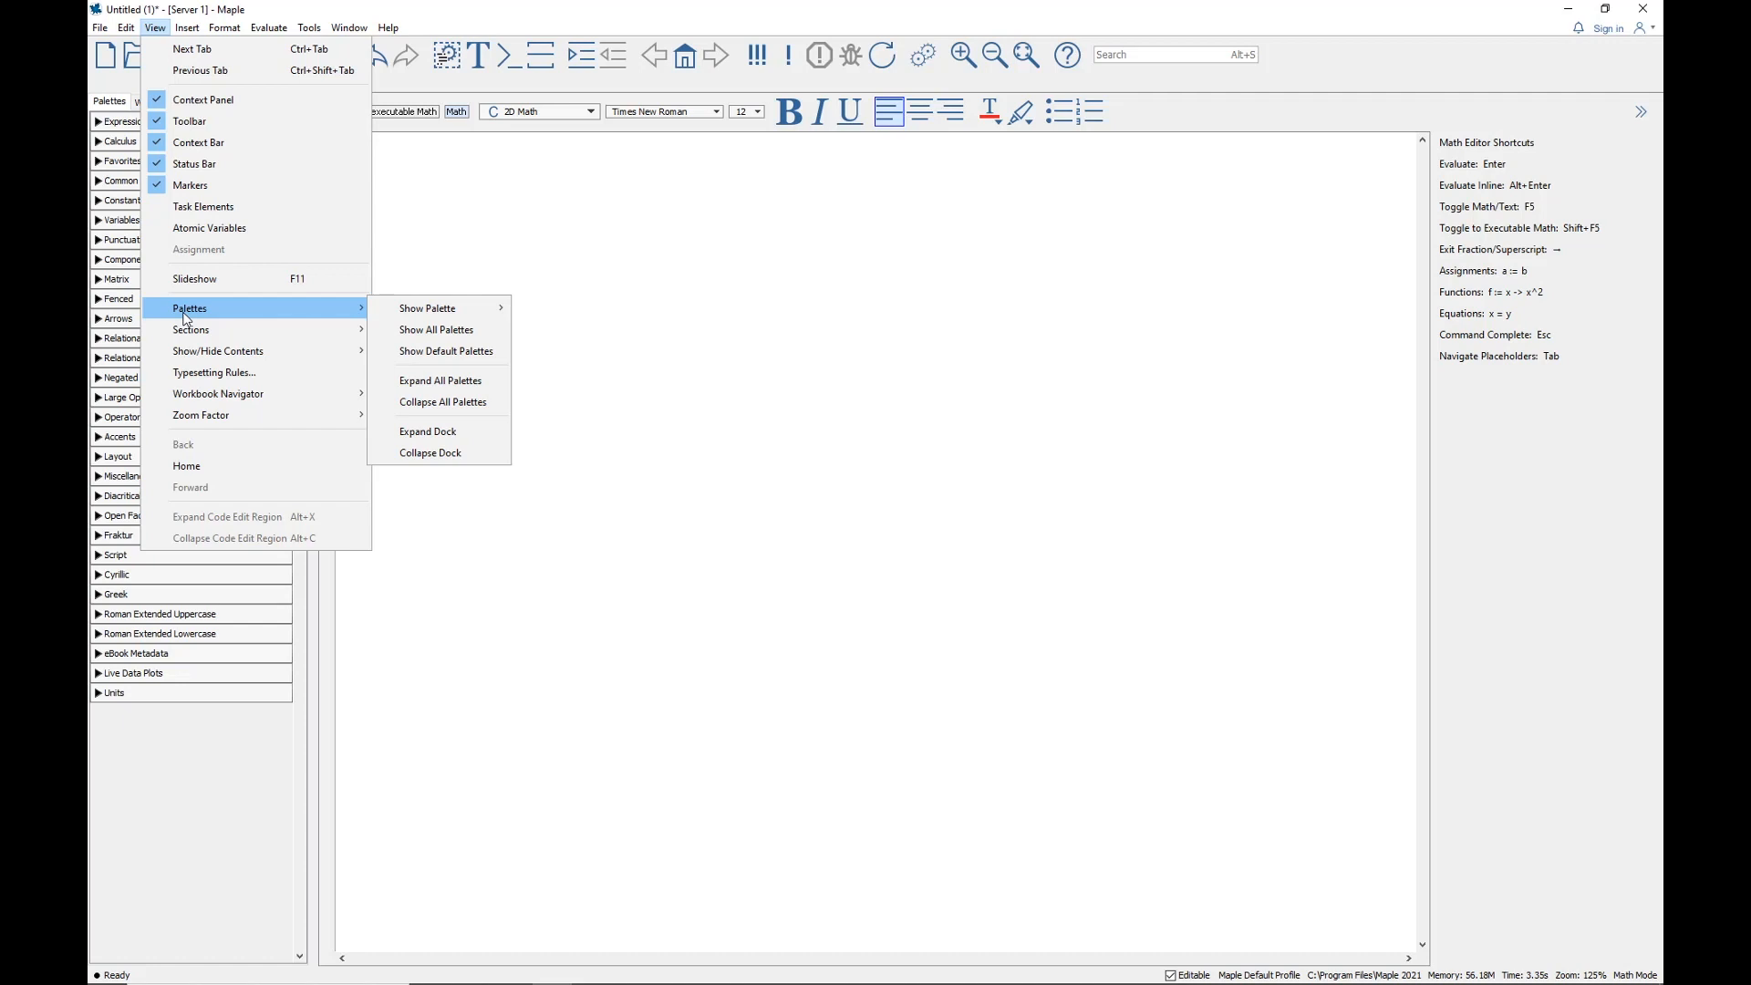
pyautogui.moveTo(401, 315)
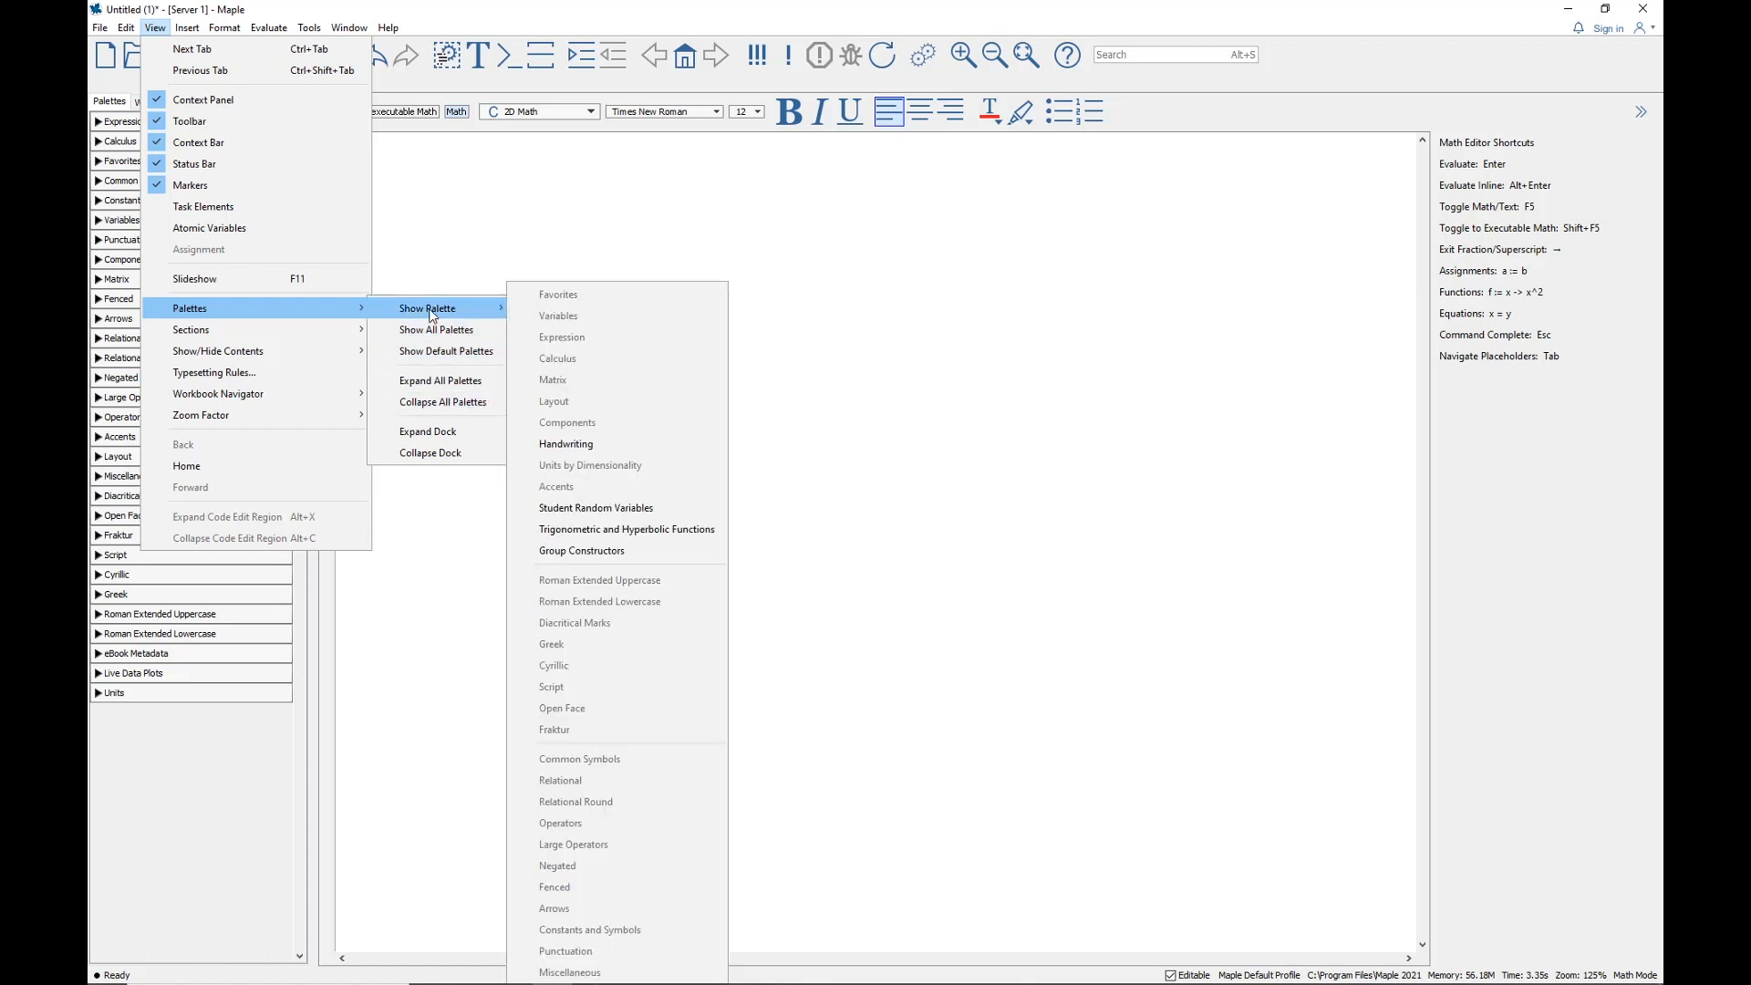
pyautogui.click(470, 207)
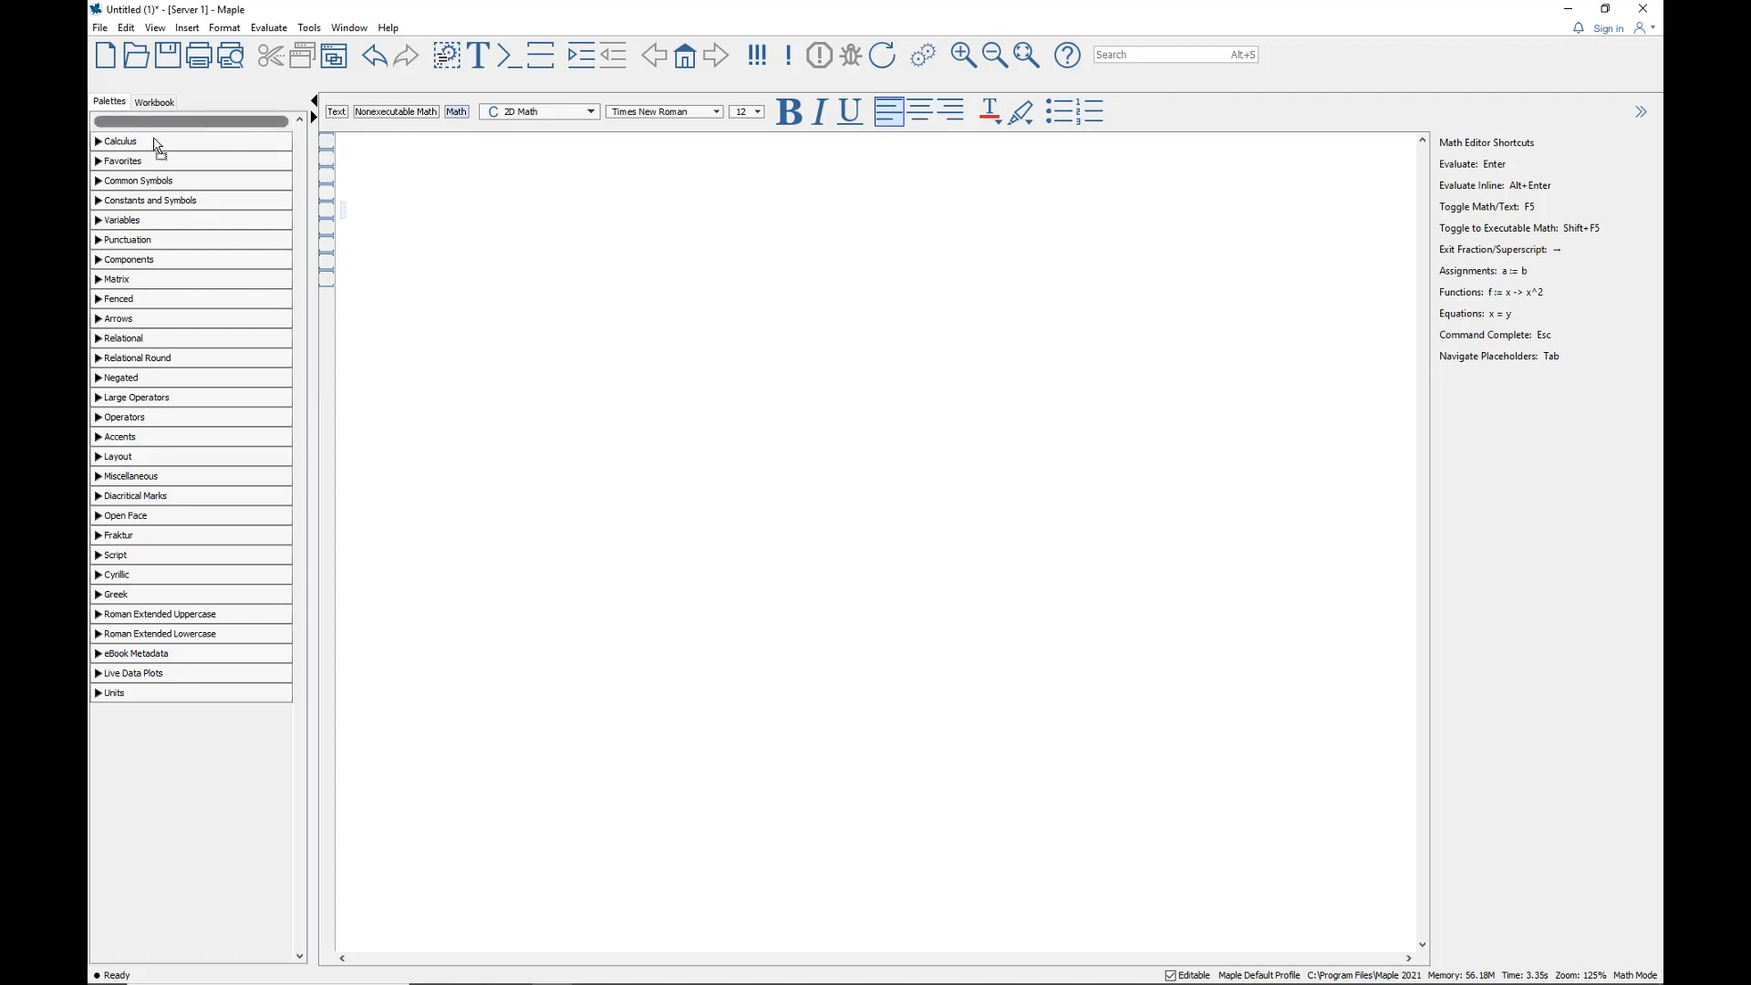
pyautogui.moveTo(153, 121); pyautogui.dragTo(166, 155)
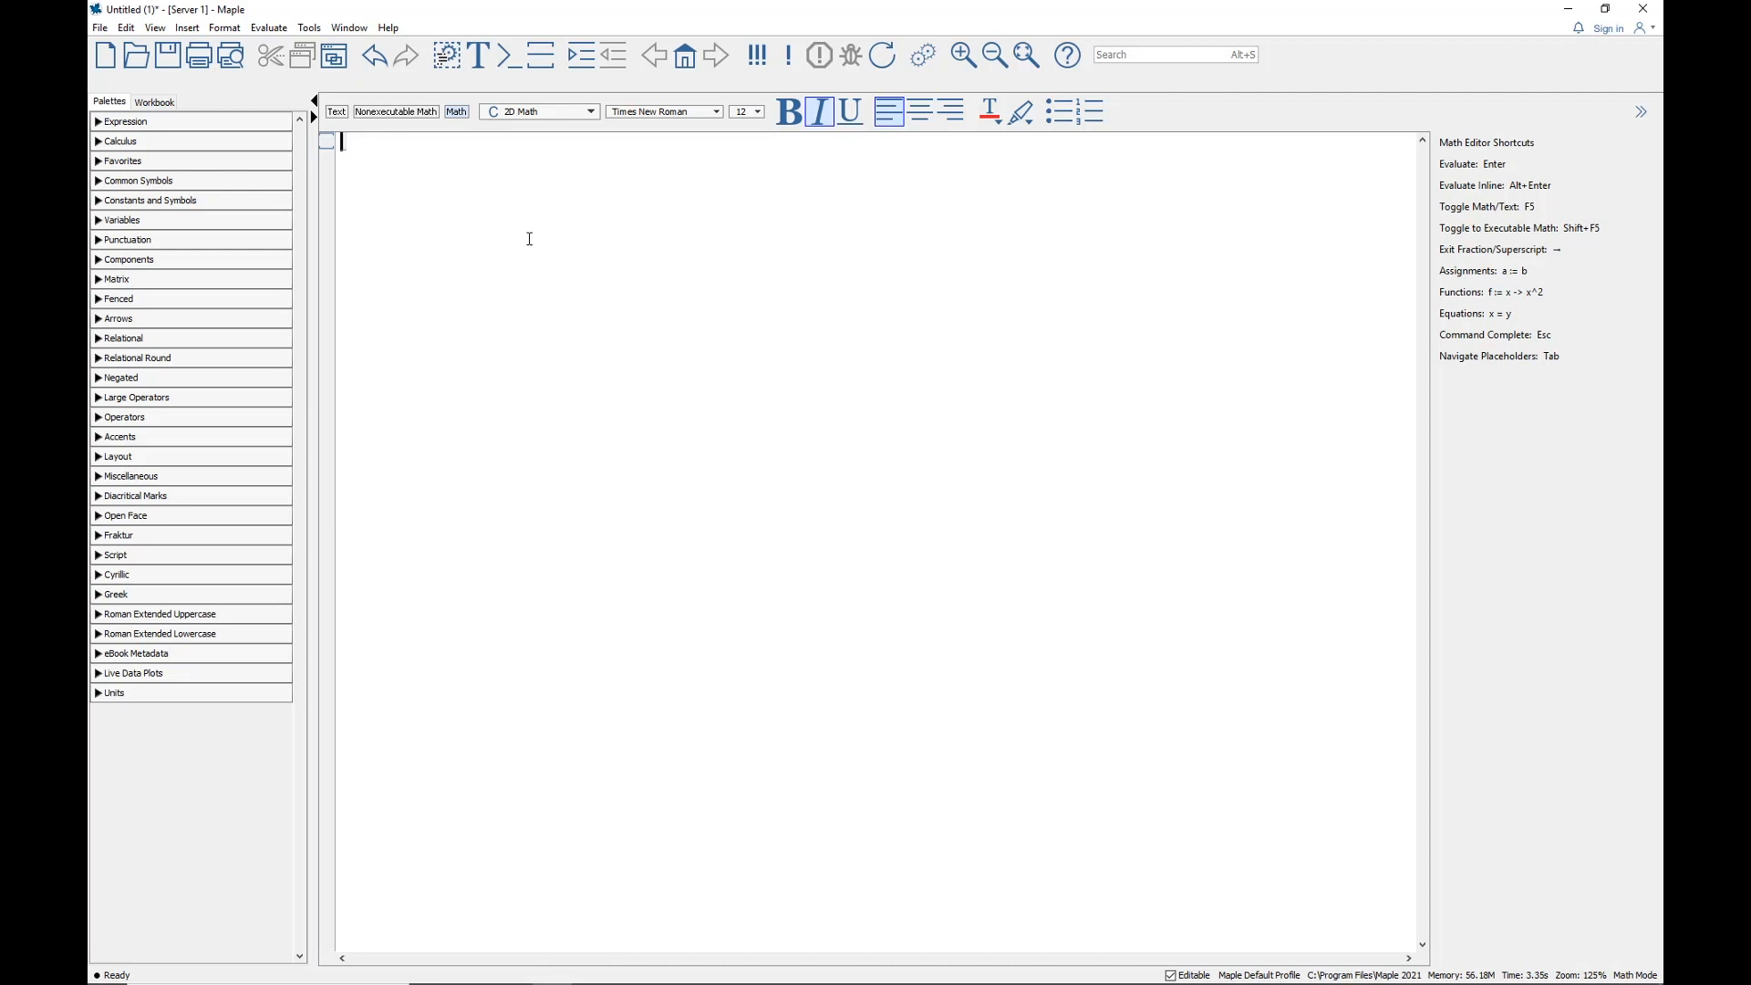
# Enter diff(x^2, x) as executable math in the first document block and evaluate it with the output on its own line
pyautogui.write('d')
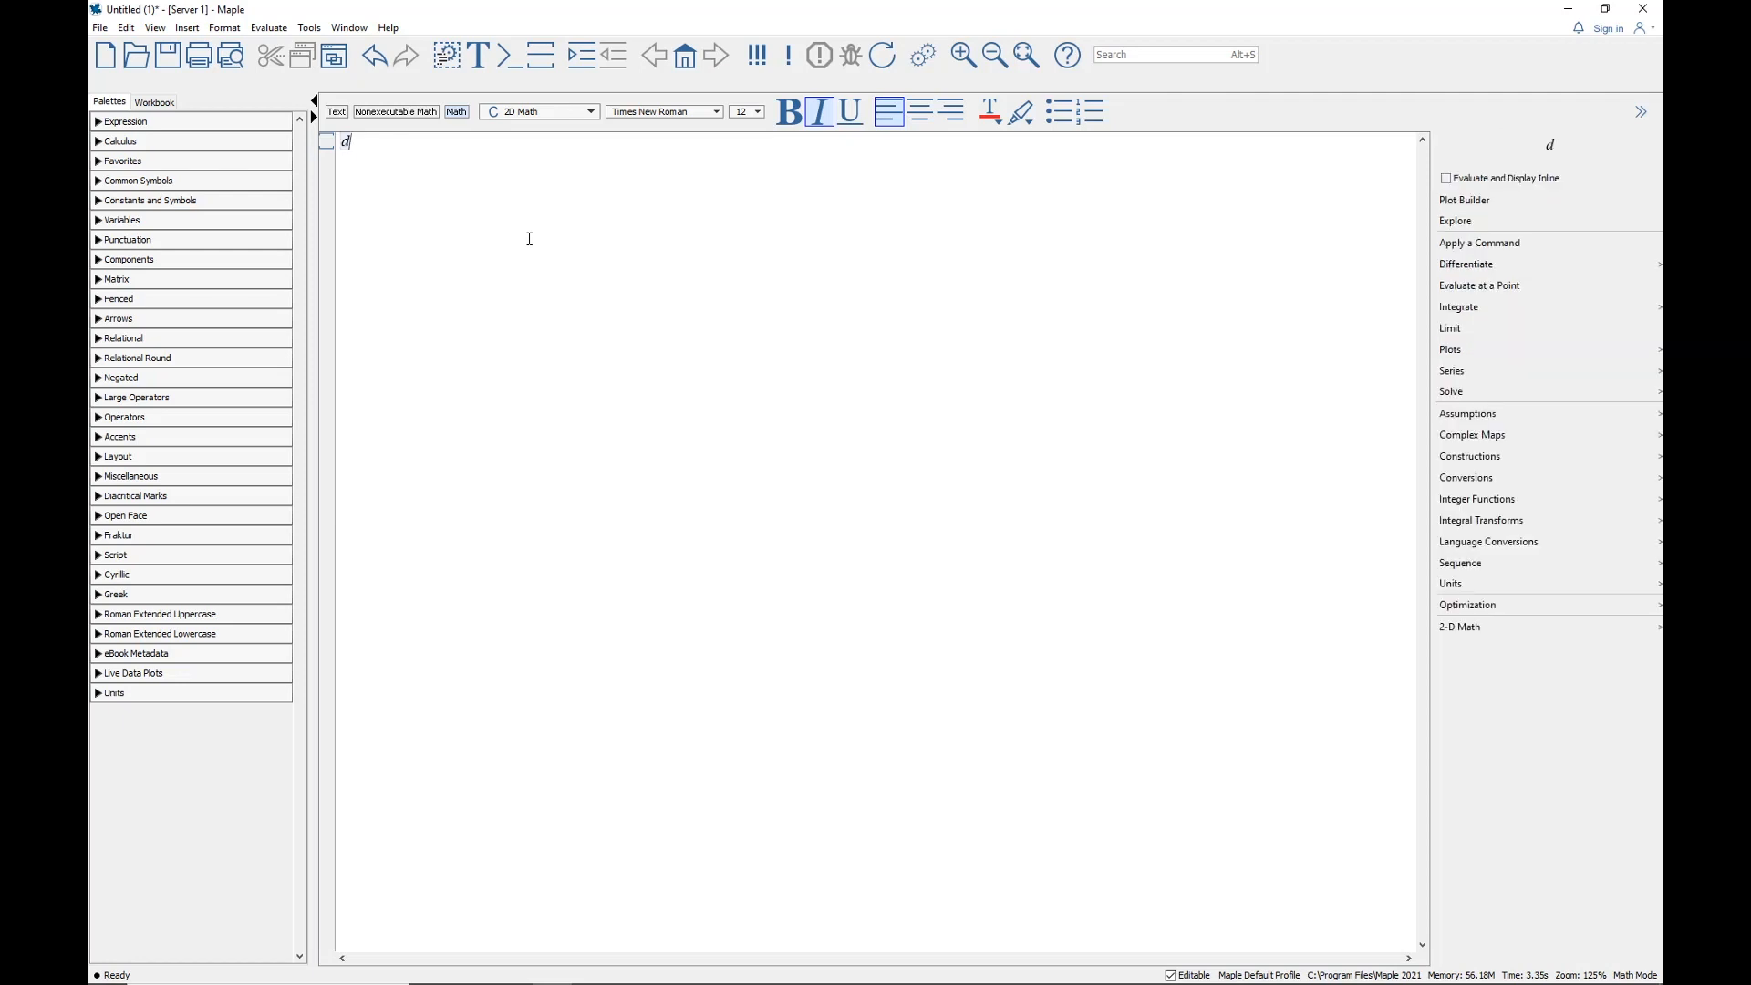
pyautogui.write('iff(x^2')
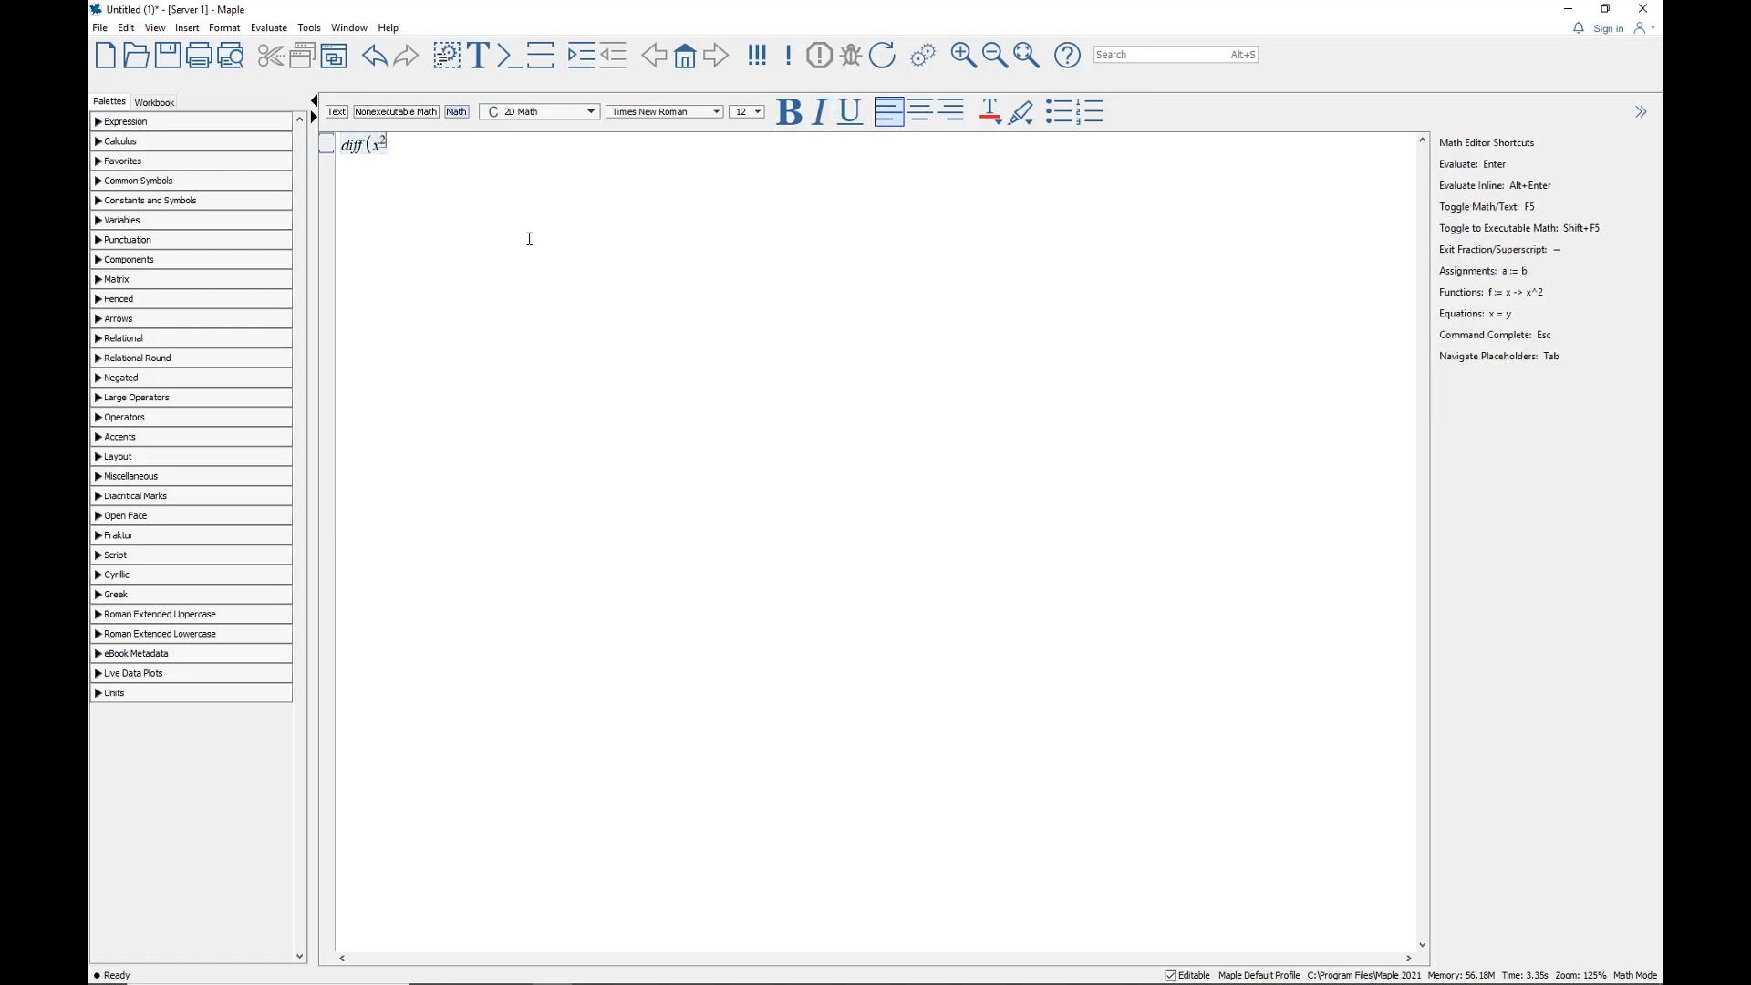
pyautogui.press('Right')
pyautogui.write(',x)')
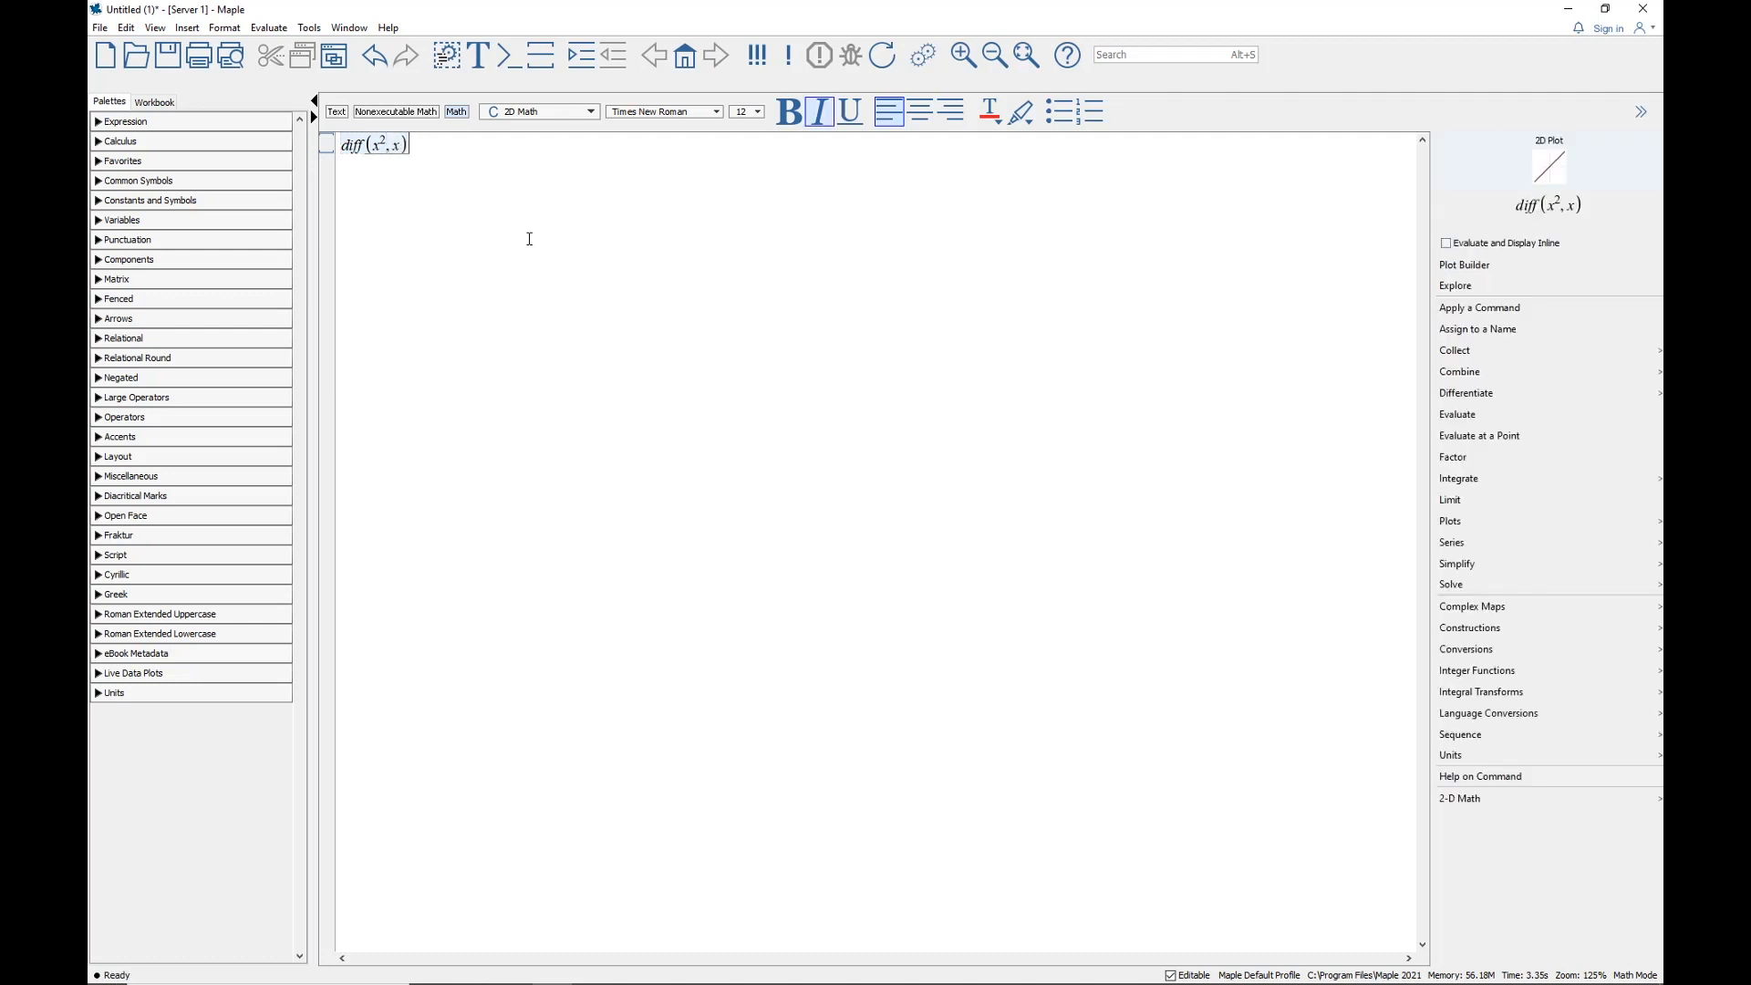
pyautogui.press('Return')
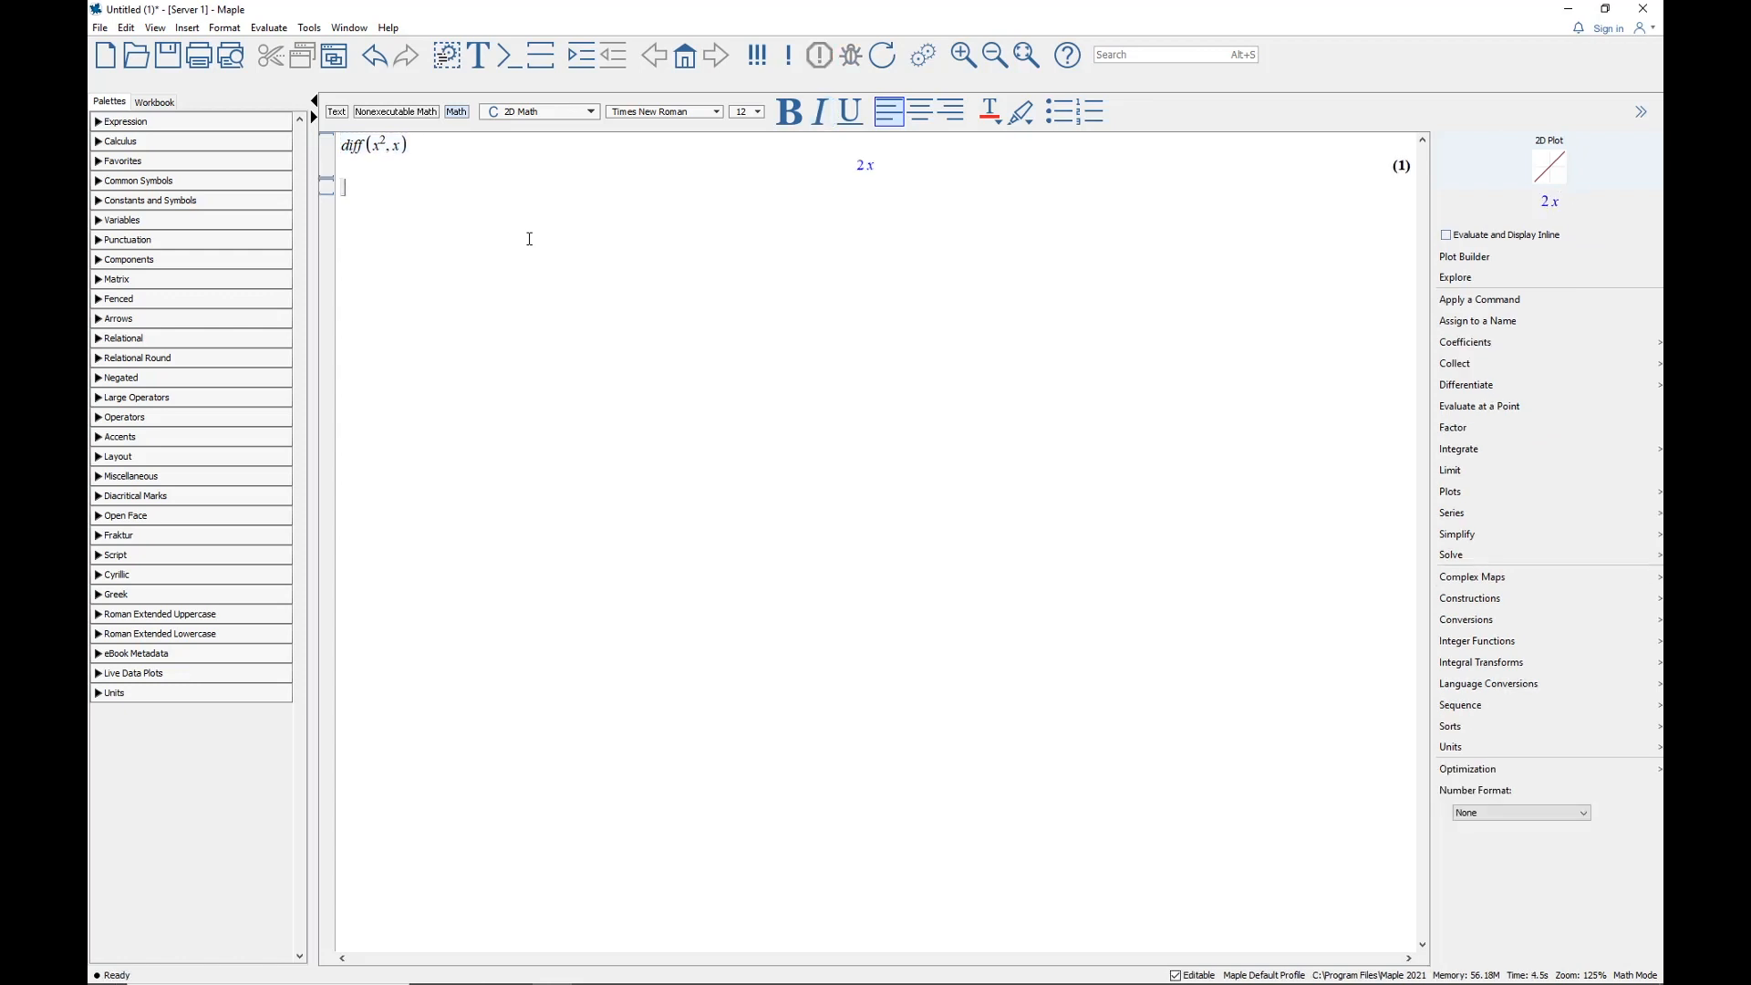
# Enter diff(x^2, x) in the second document block and evaluate it inline
pyautogui.write('diff(')
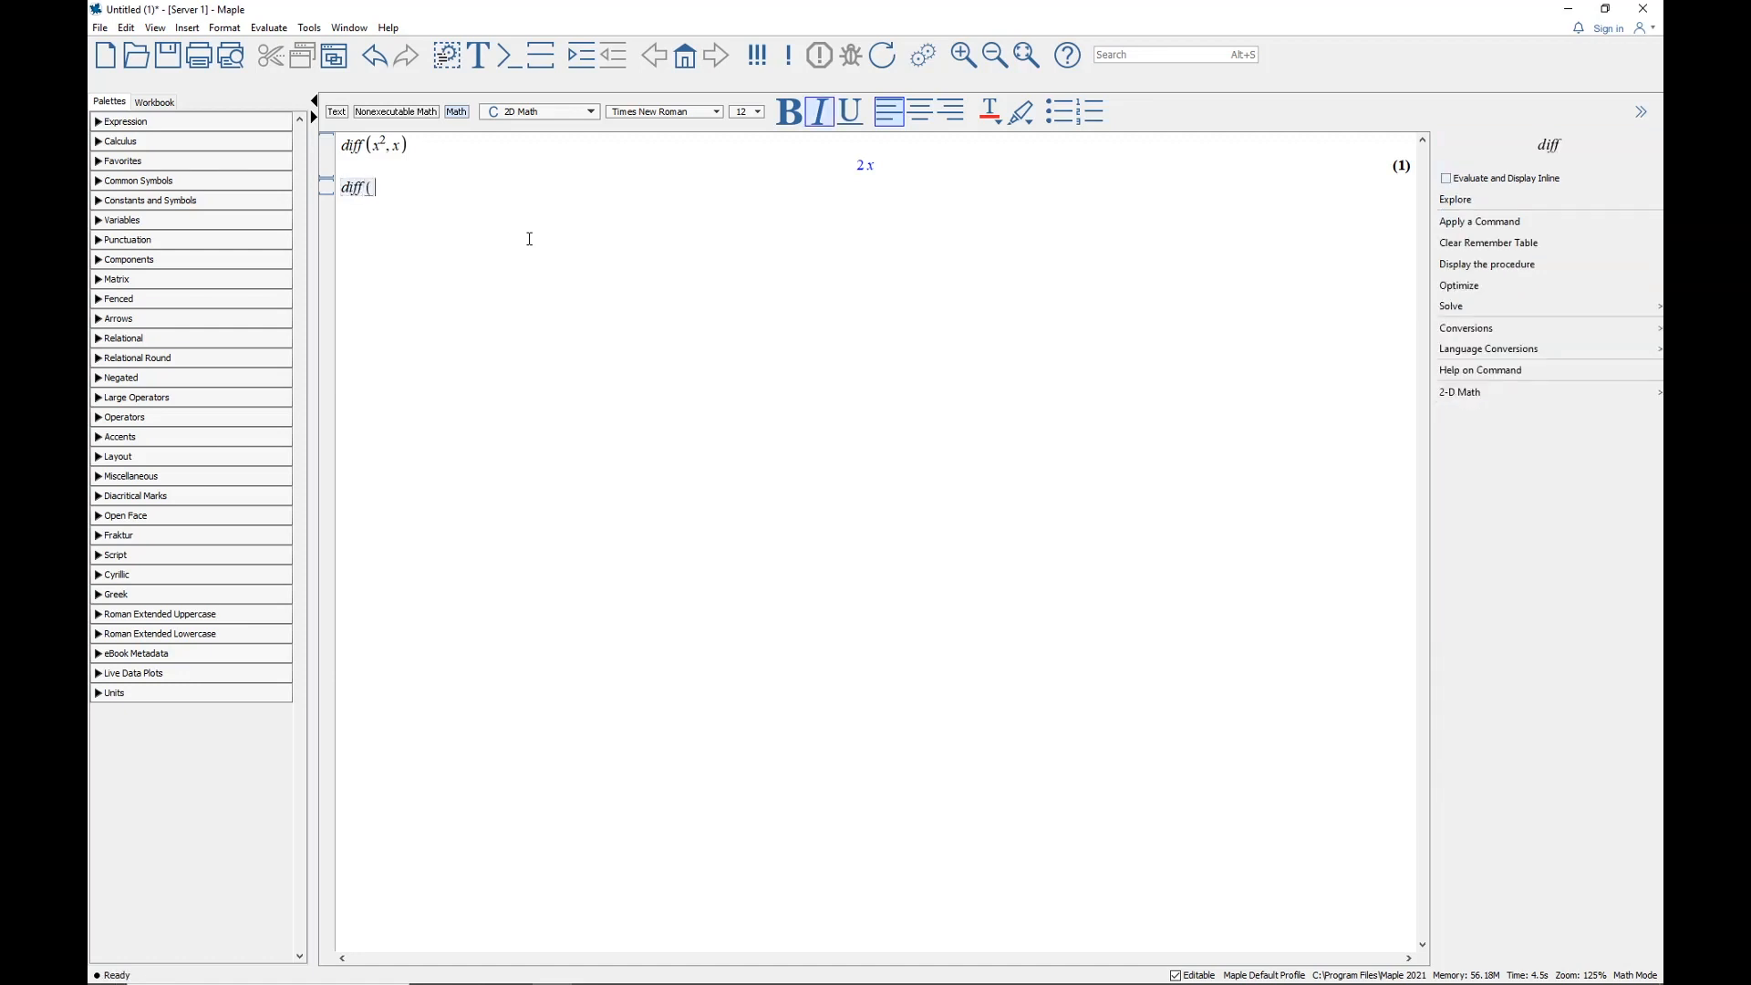
pyautogui.write('x^2')
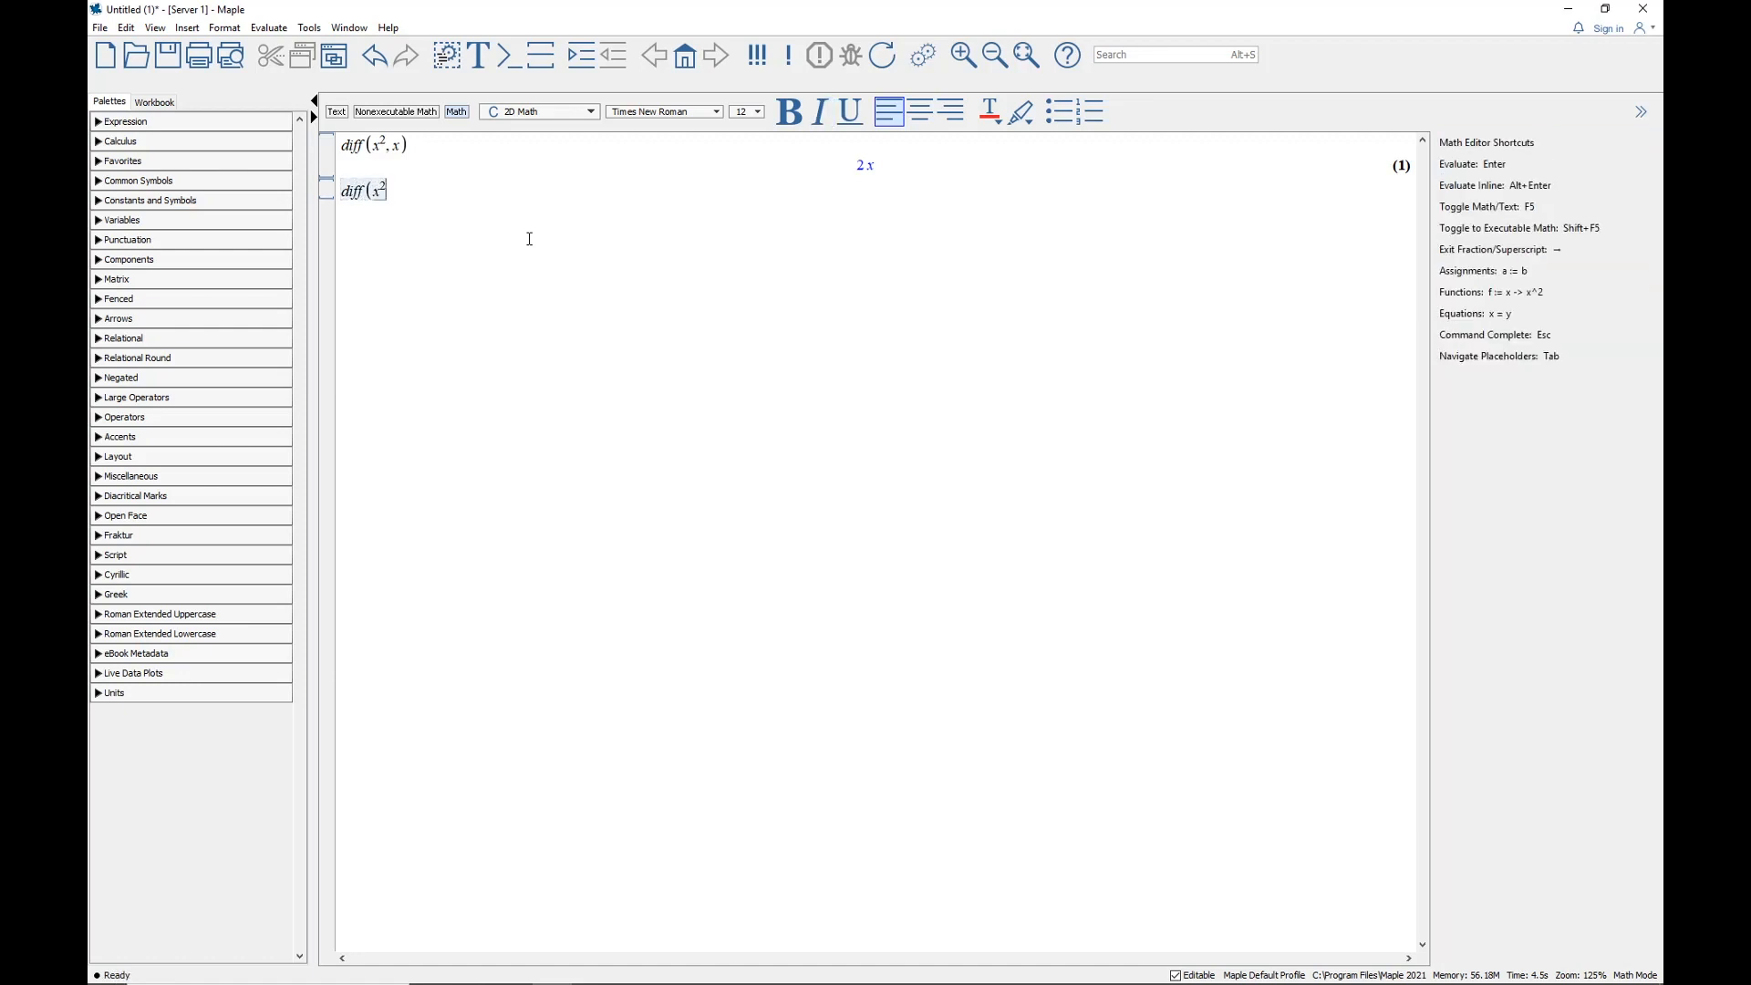
pyautogui.press('Right')
pyautogui.write(',x)')
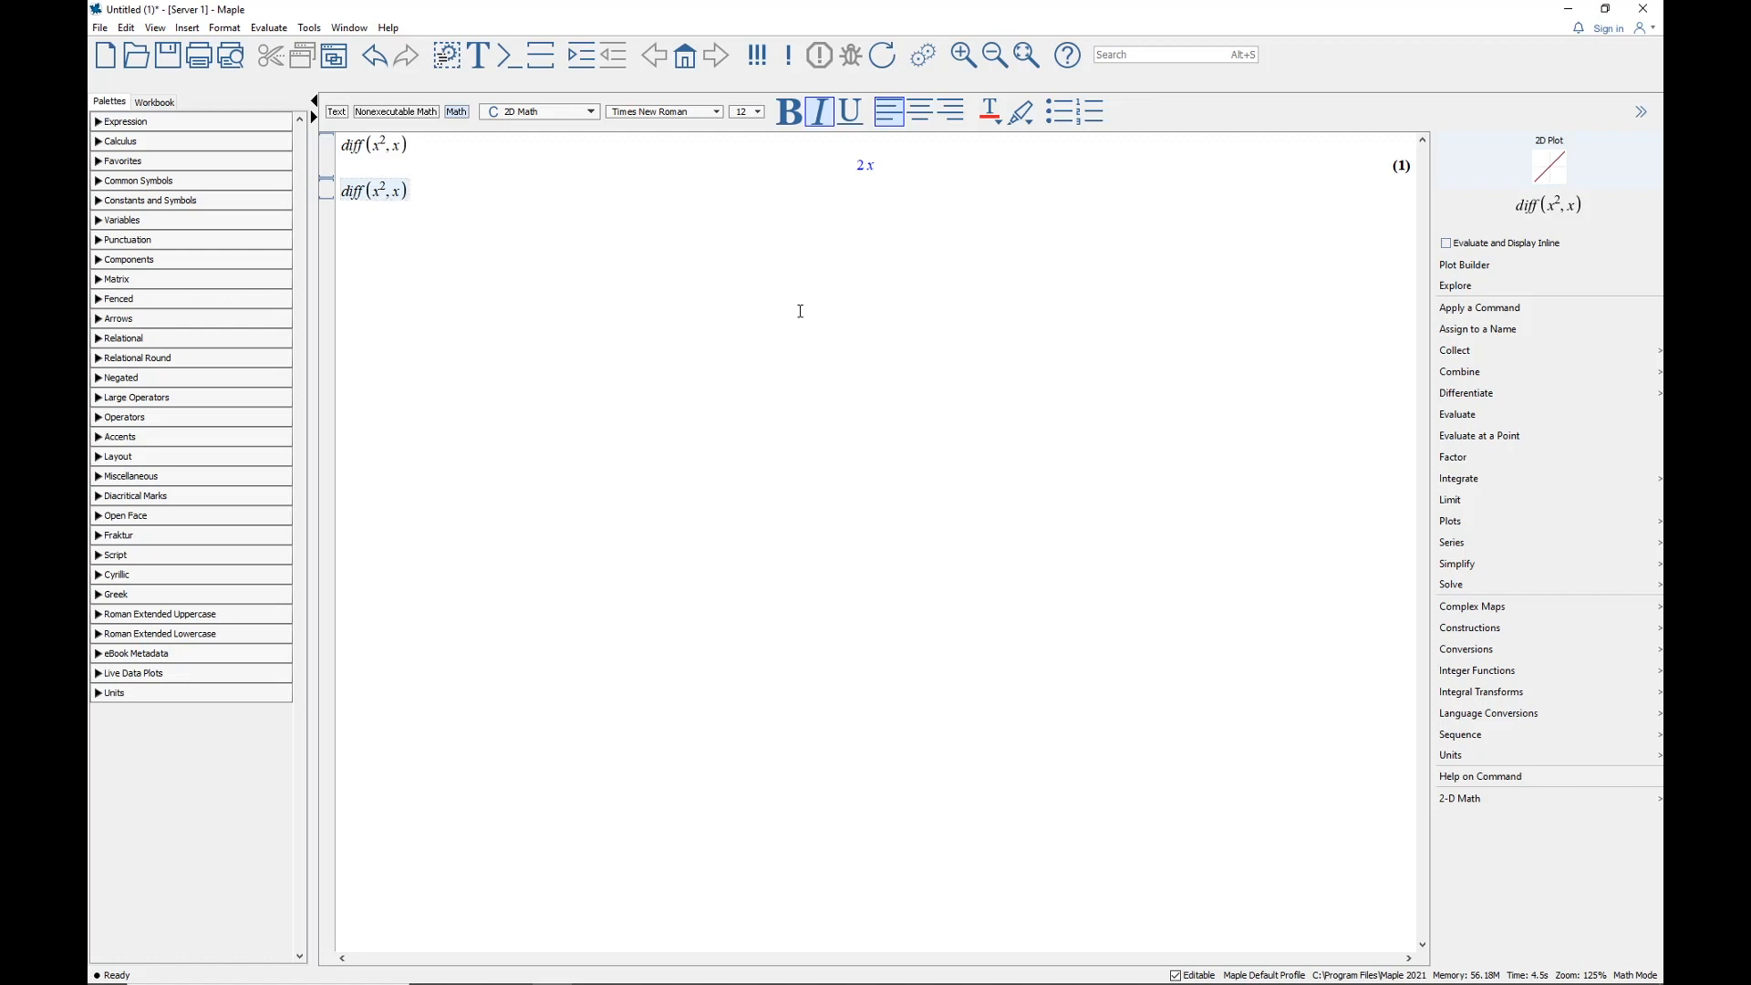
pyautogui.hotkey('alt', 'Return')
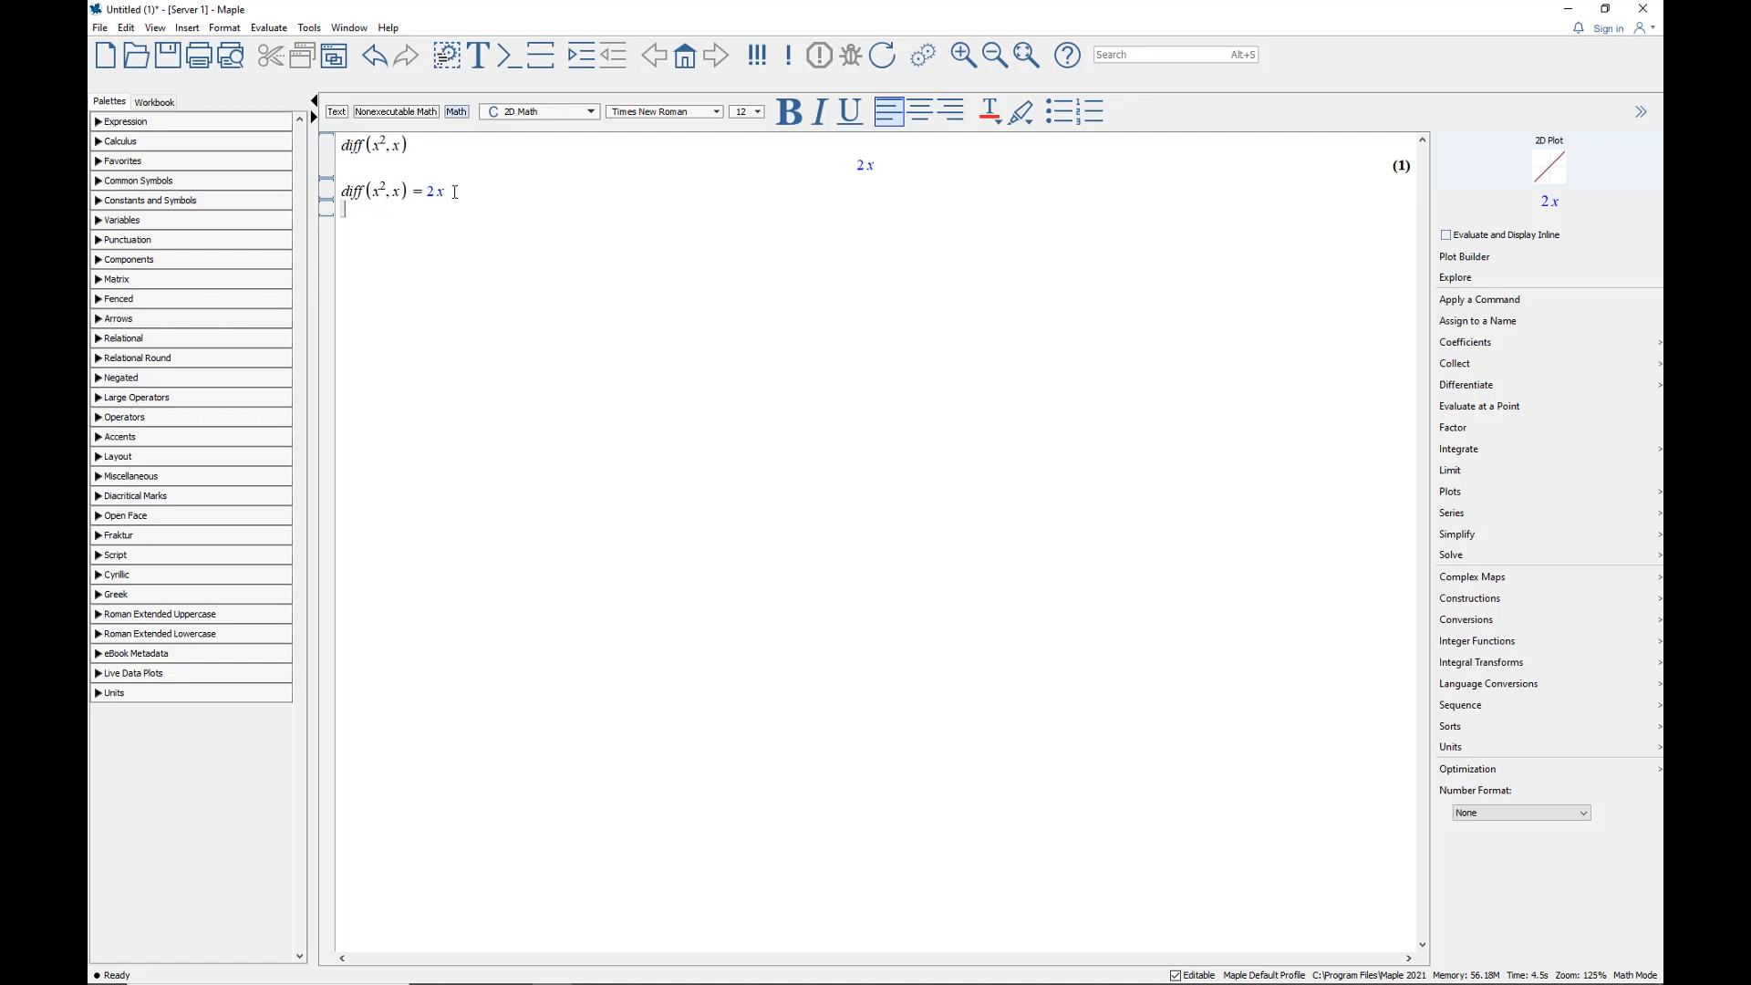
# Insert the Calculus palette's first-derivative template in the third block, fill in x and x^2, and evaluate it inline
pyautogui.click(98, 144)
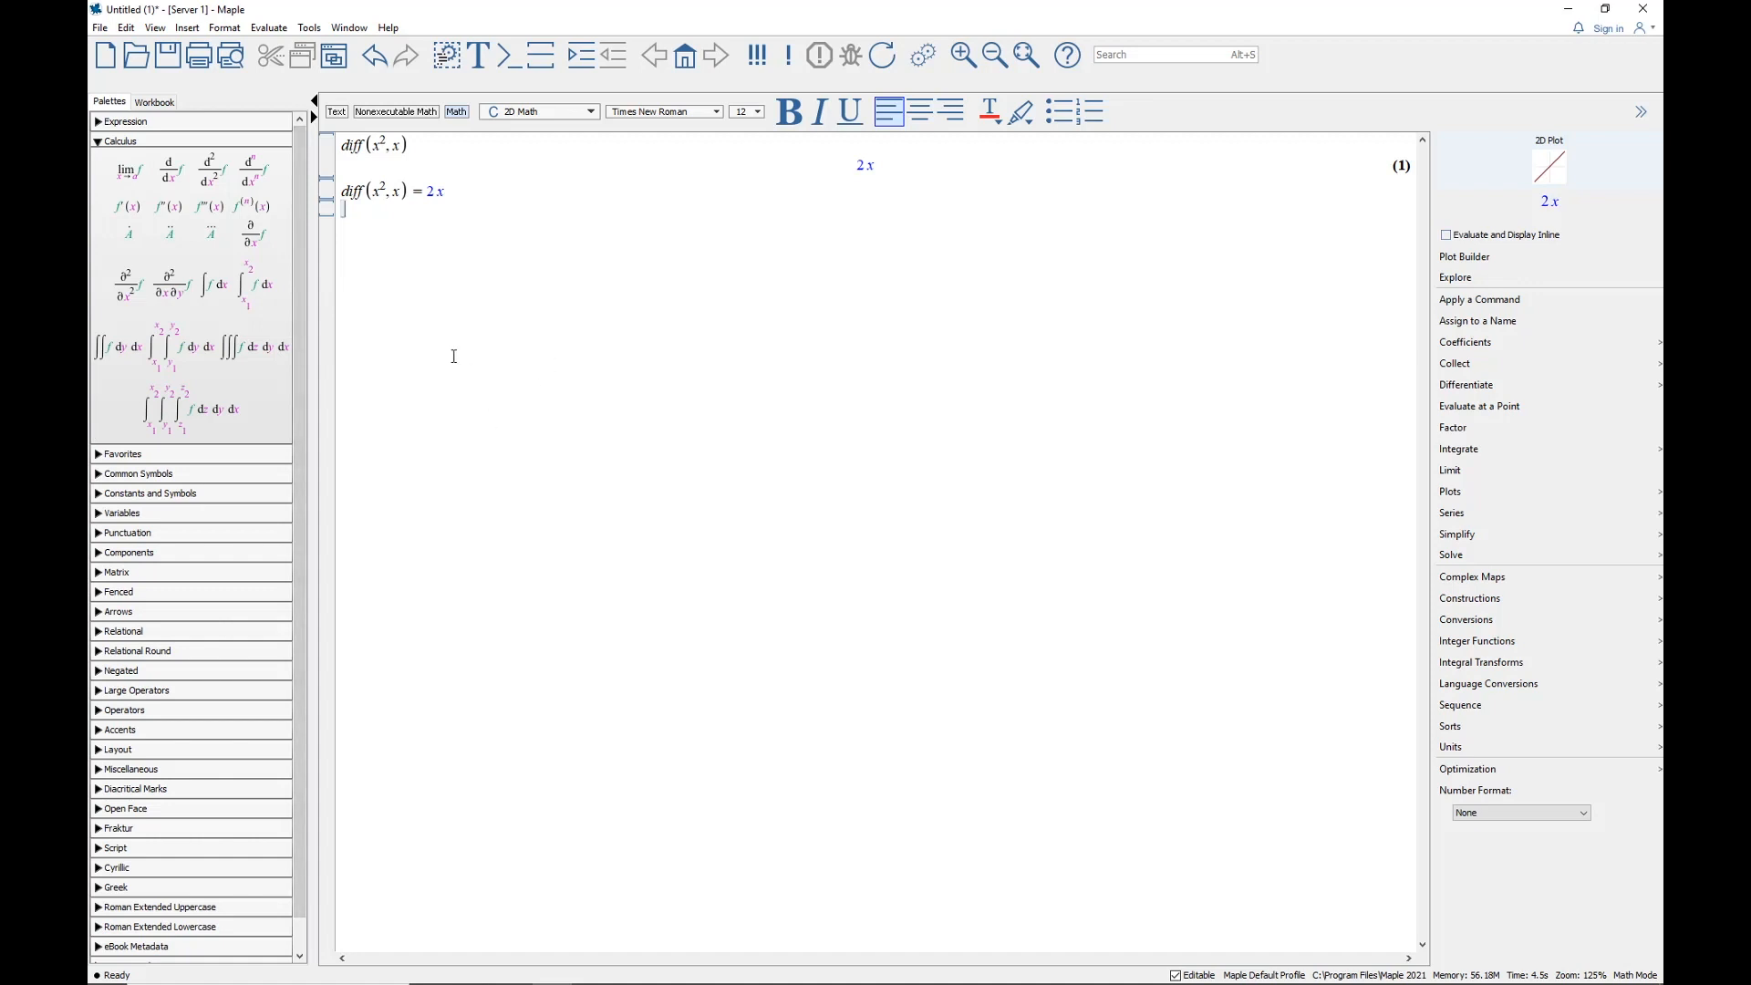
pyautogui.click(170, 170)
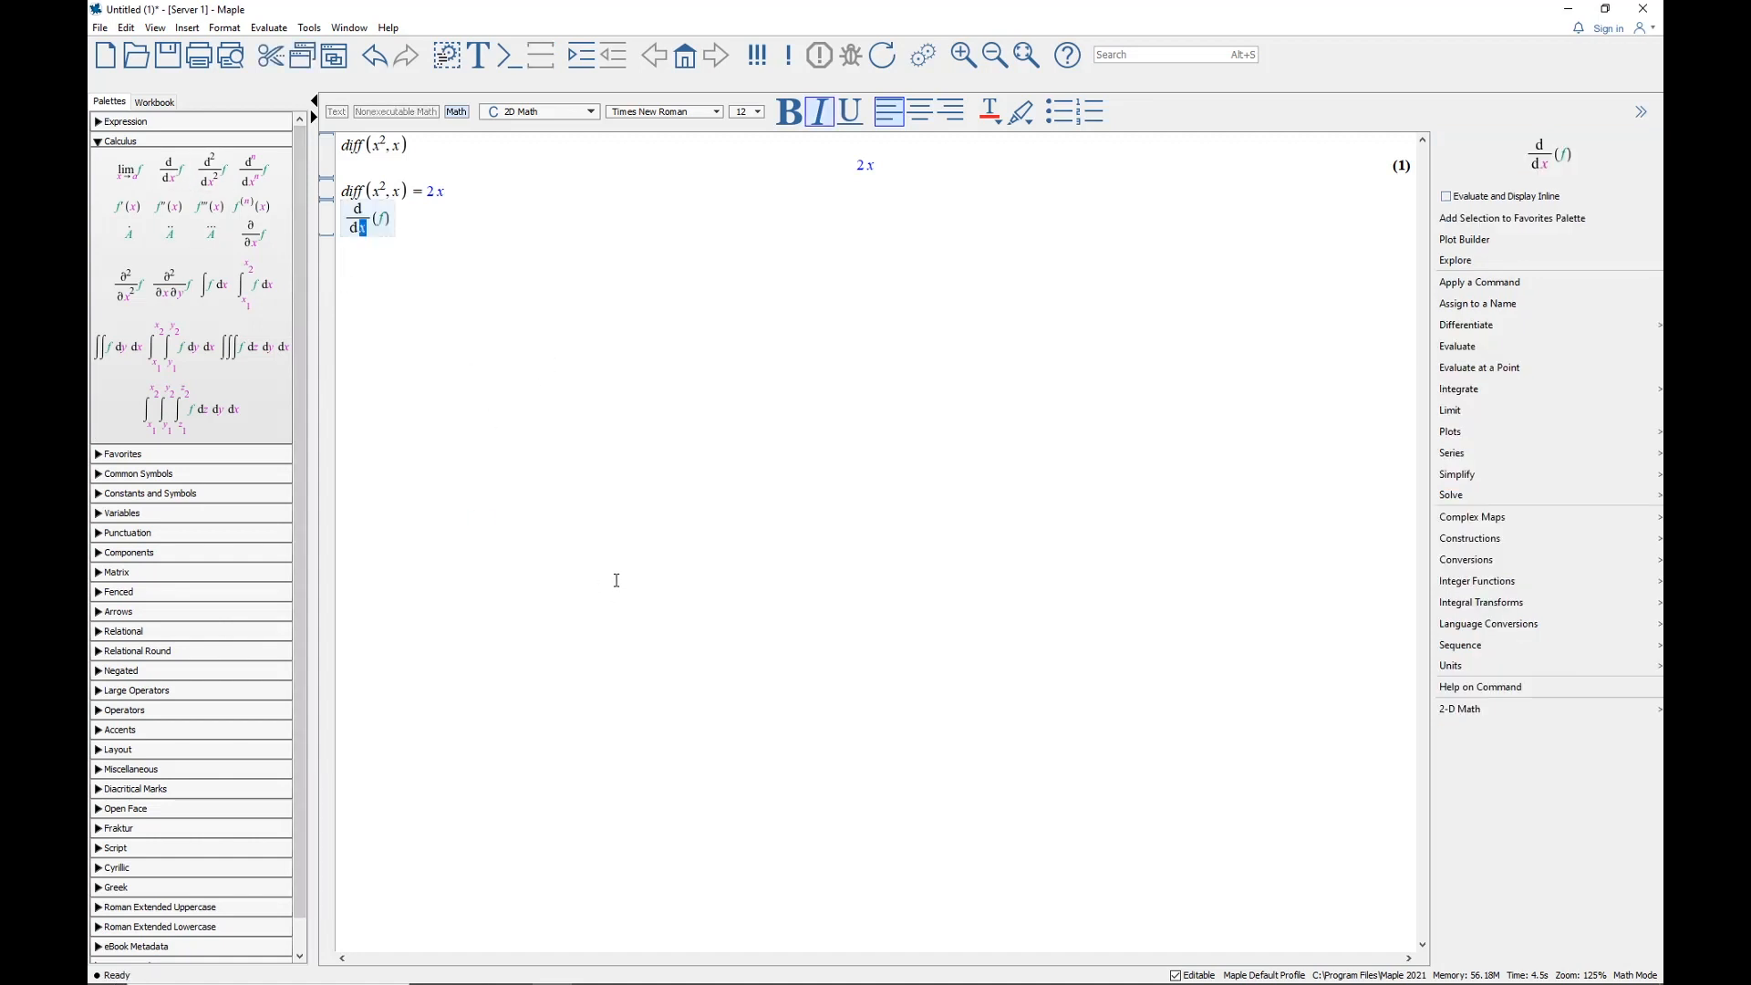
pyautogui.write('x')
pyautogui.press('Tab')
pyautogui.write('x^2')
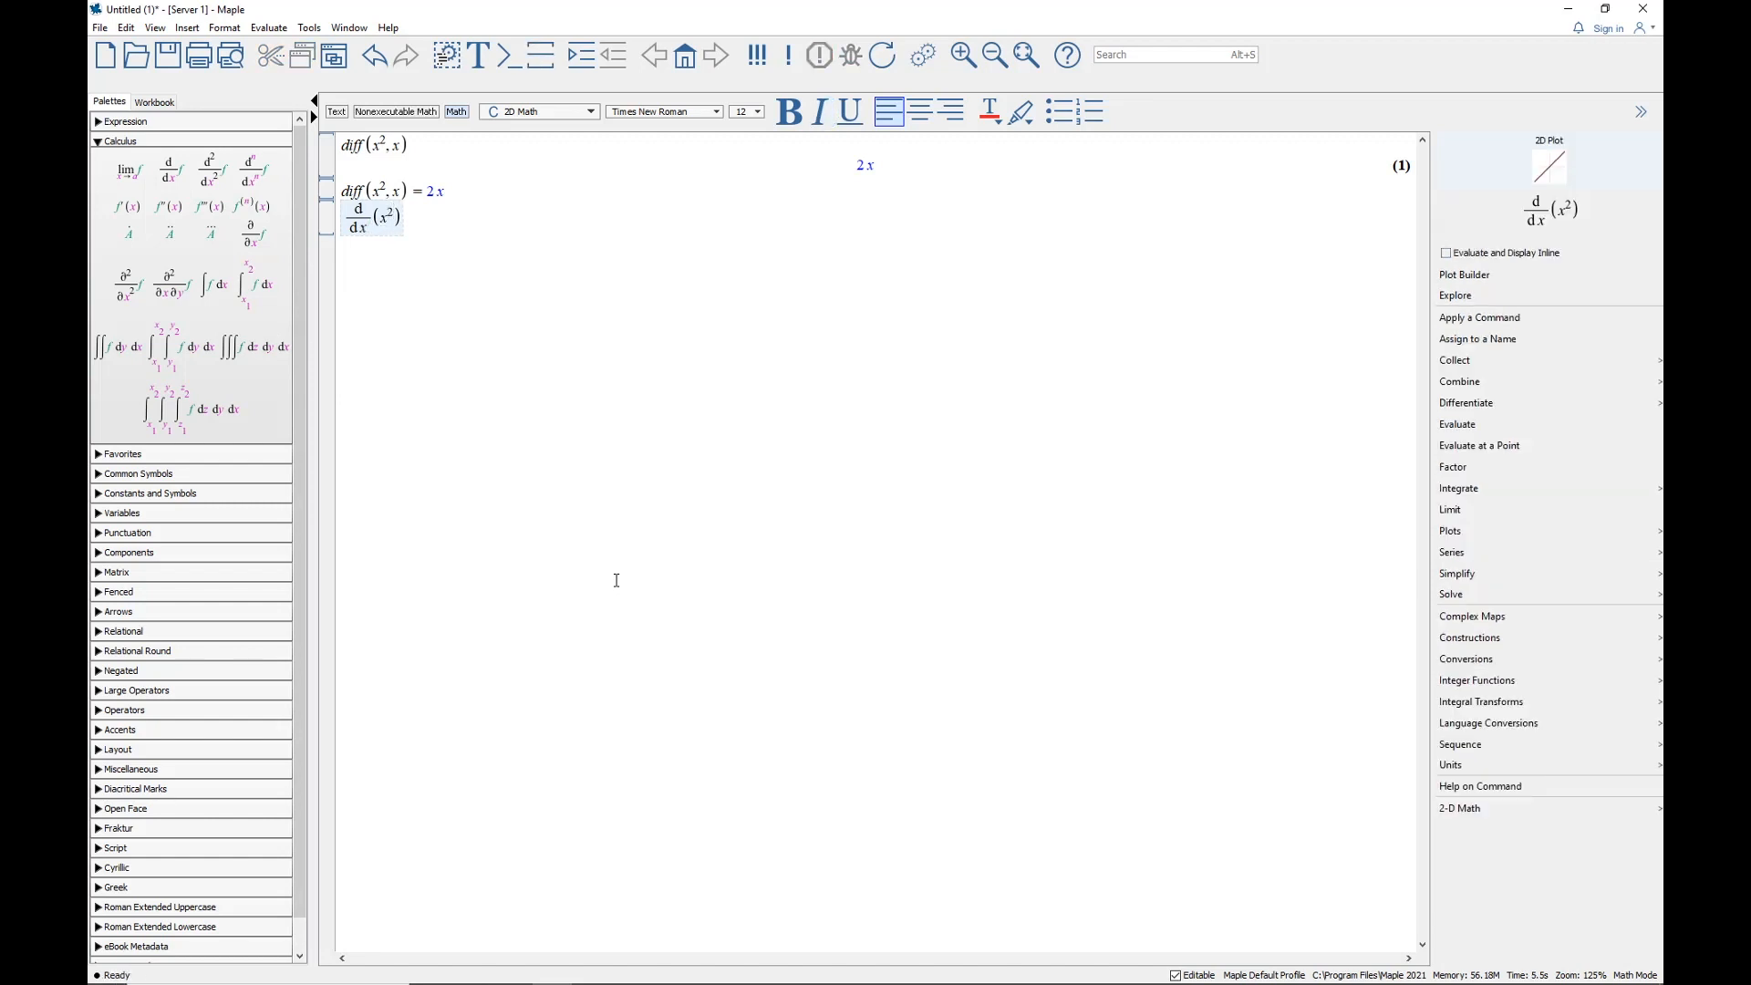
pyautogui.hotkey('alt', 'Return')
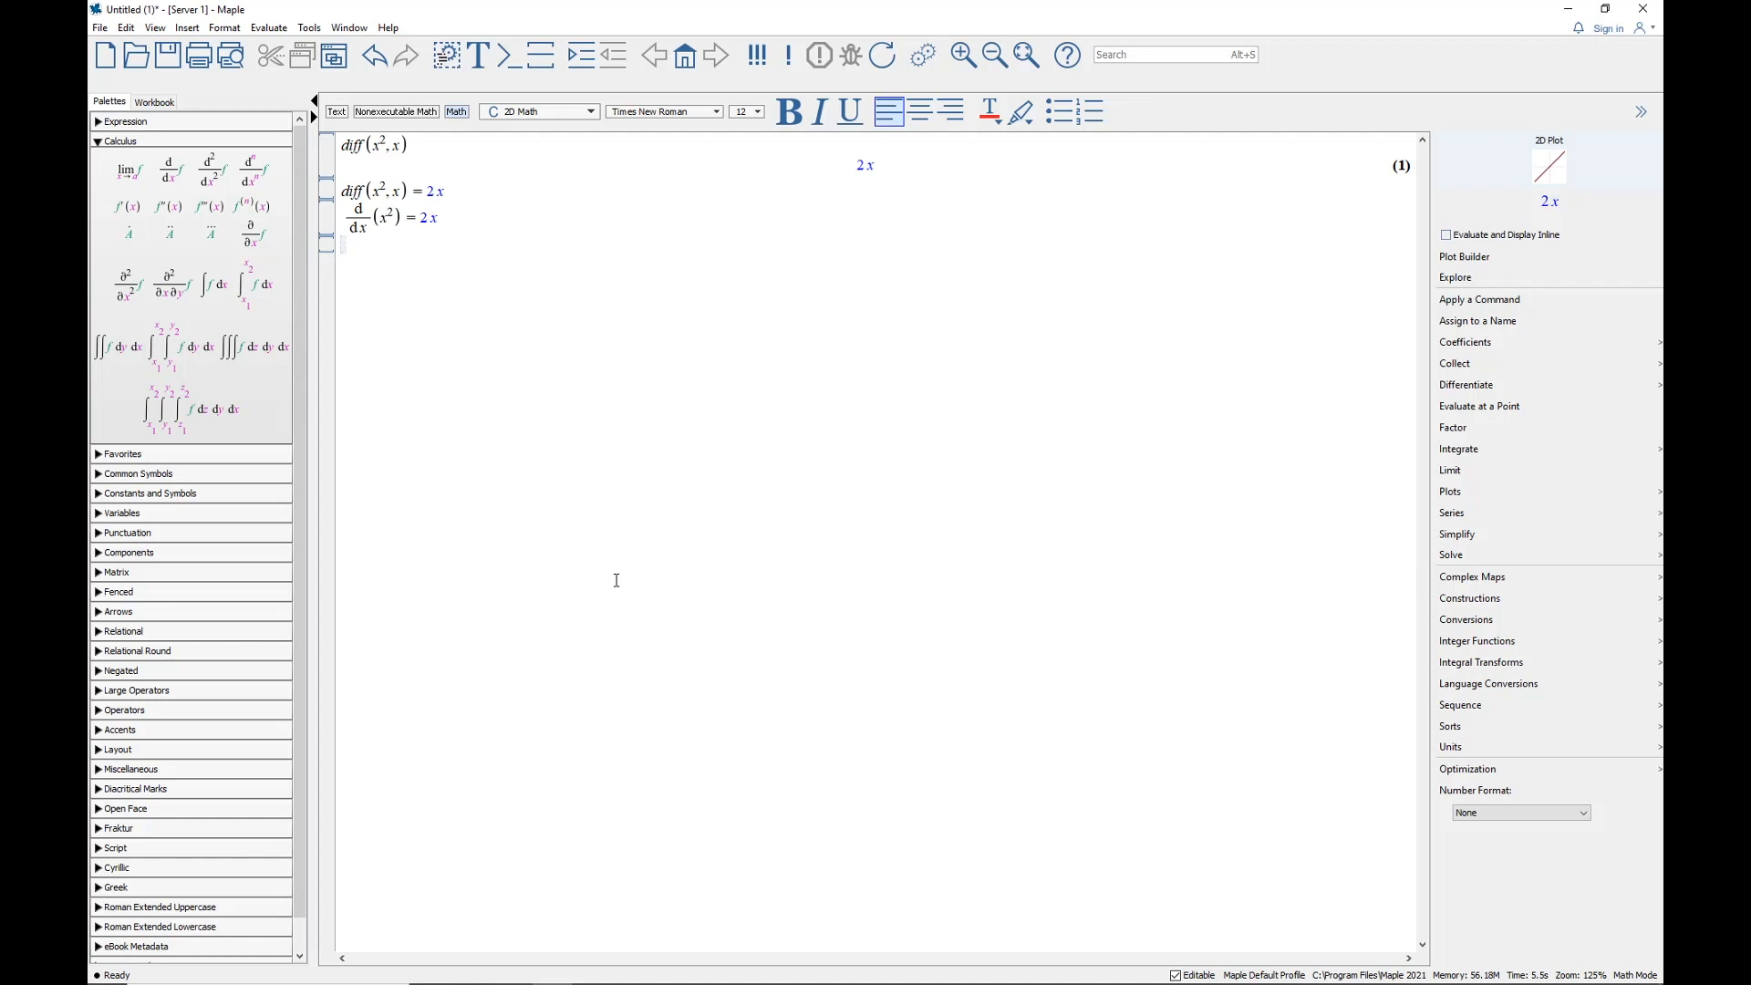
# Enter x^2 in the fourth document block and apply the context operation to differentiate it with respect to x
pyautogui.write('x^2')
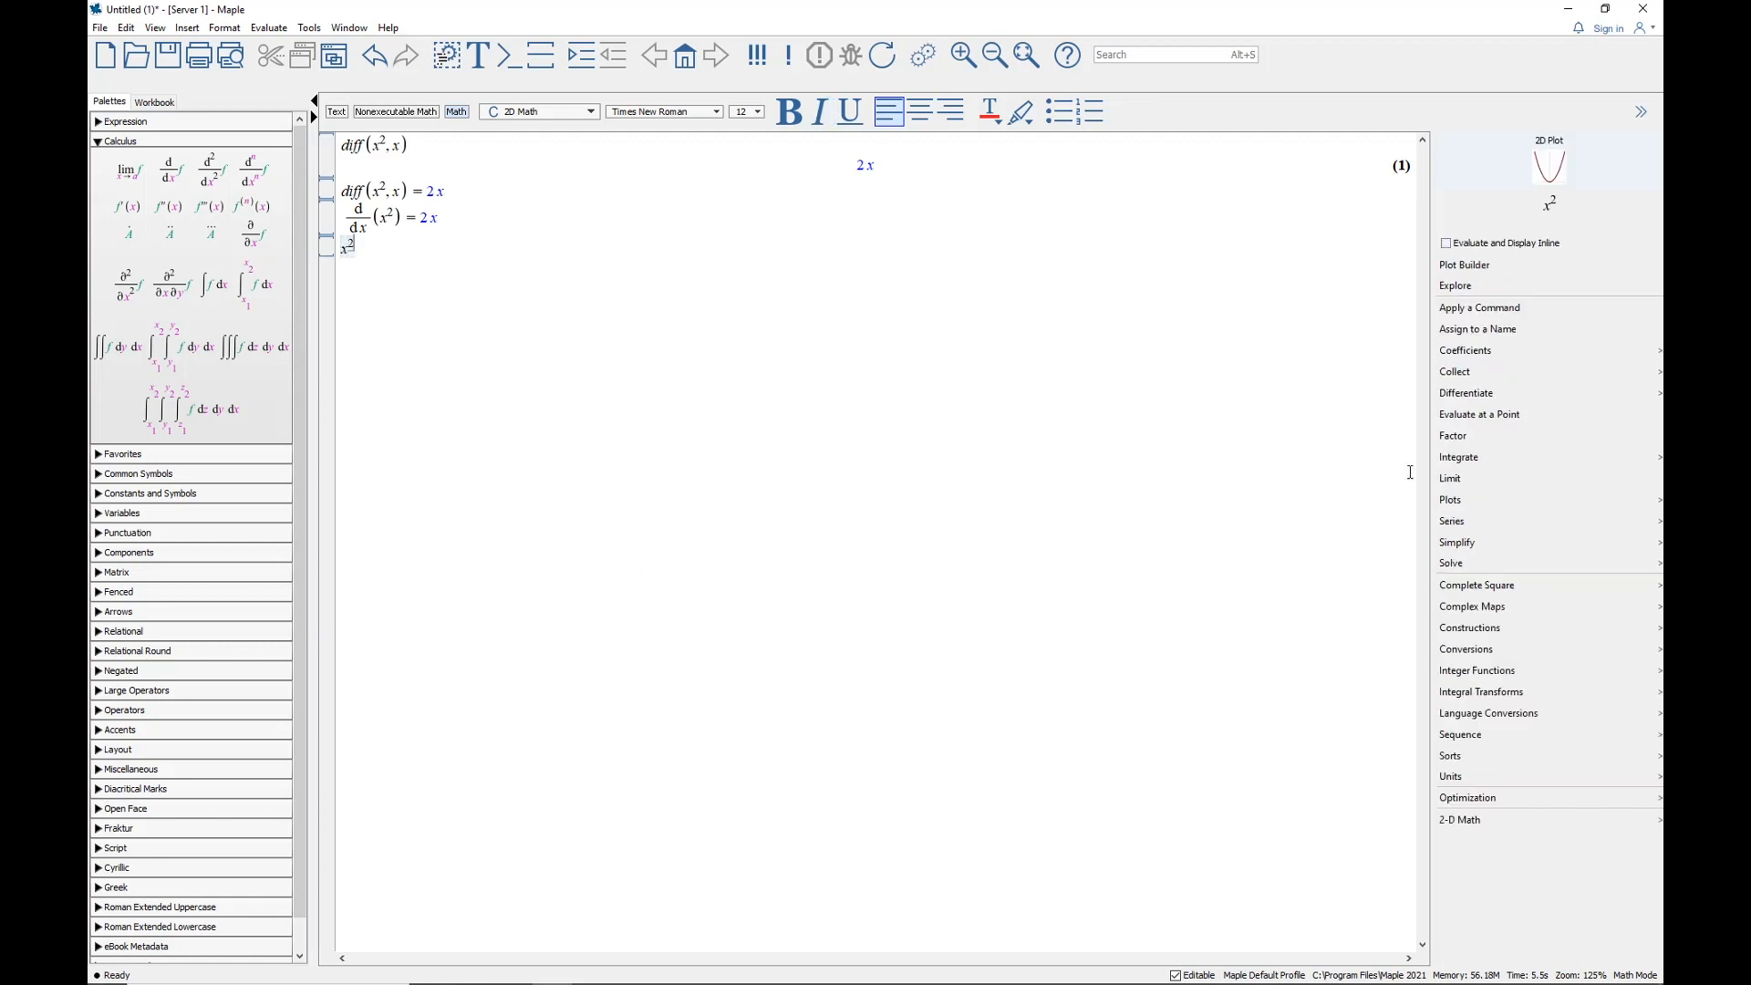
pyautogui.click(1473, 397)
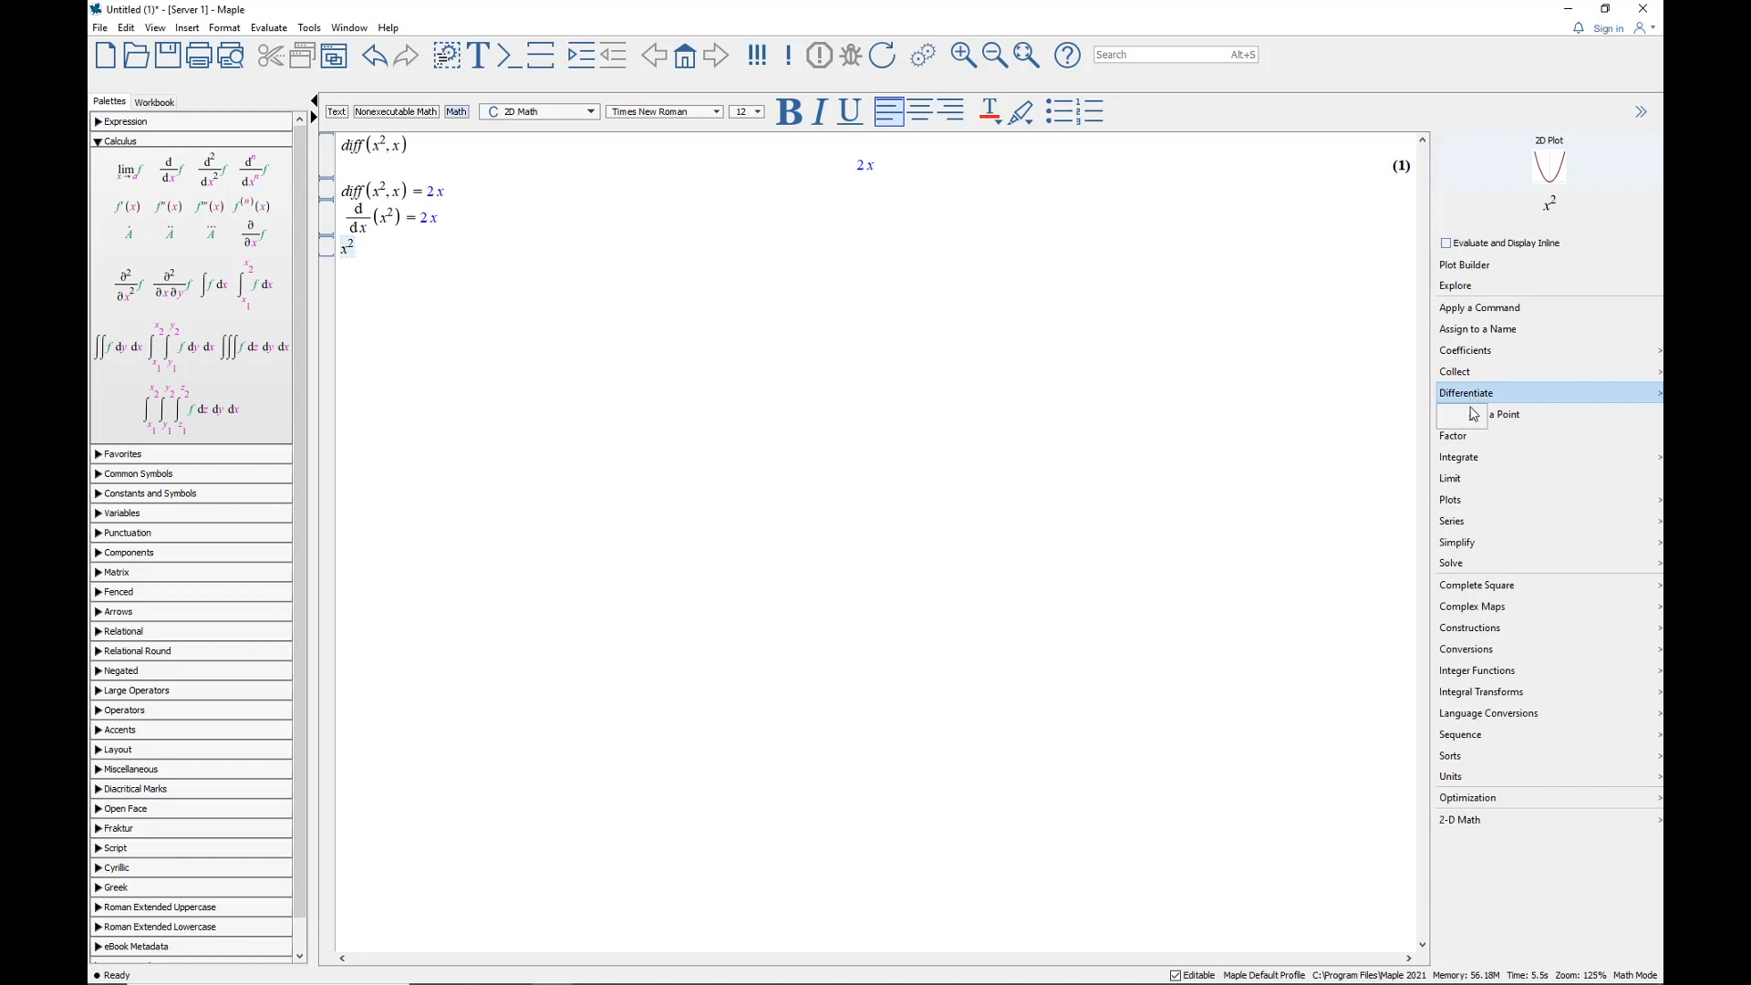
pyautogui.click(1470, 417)
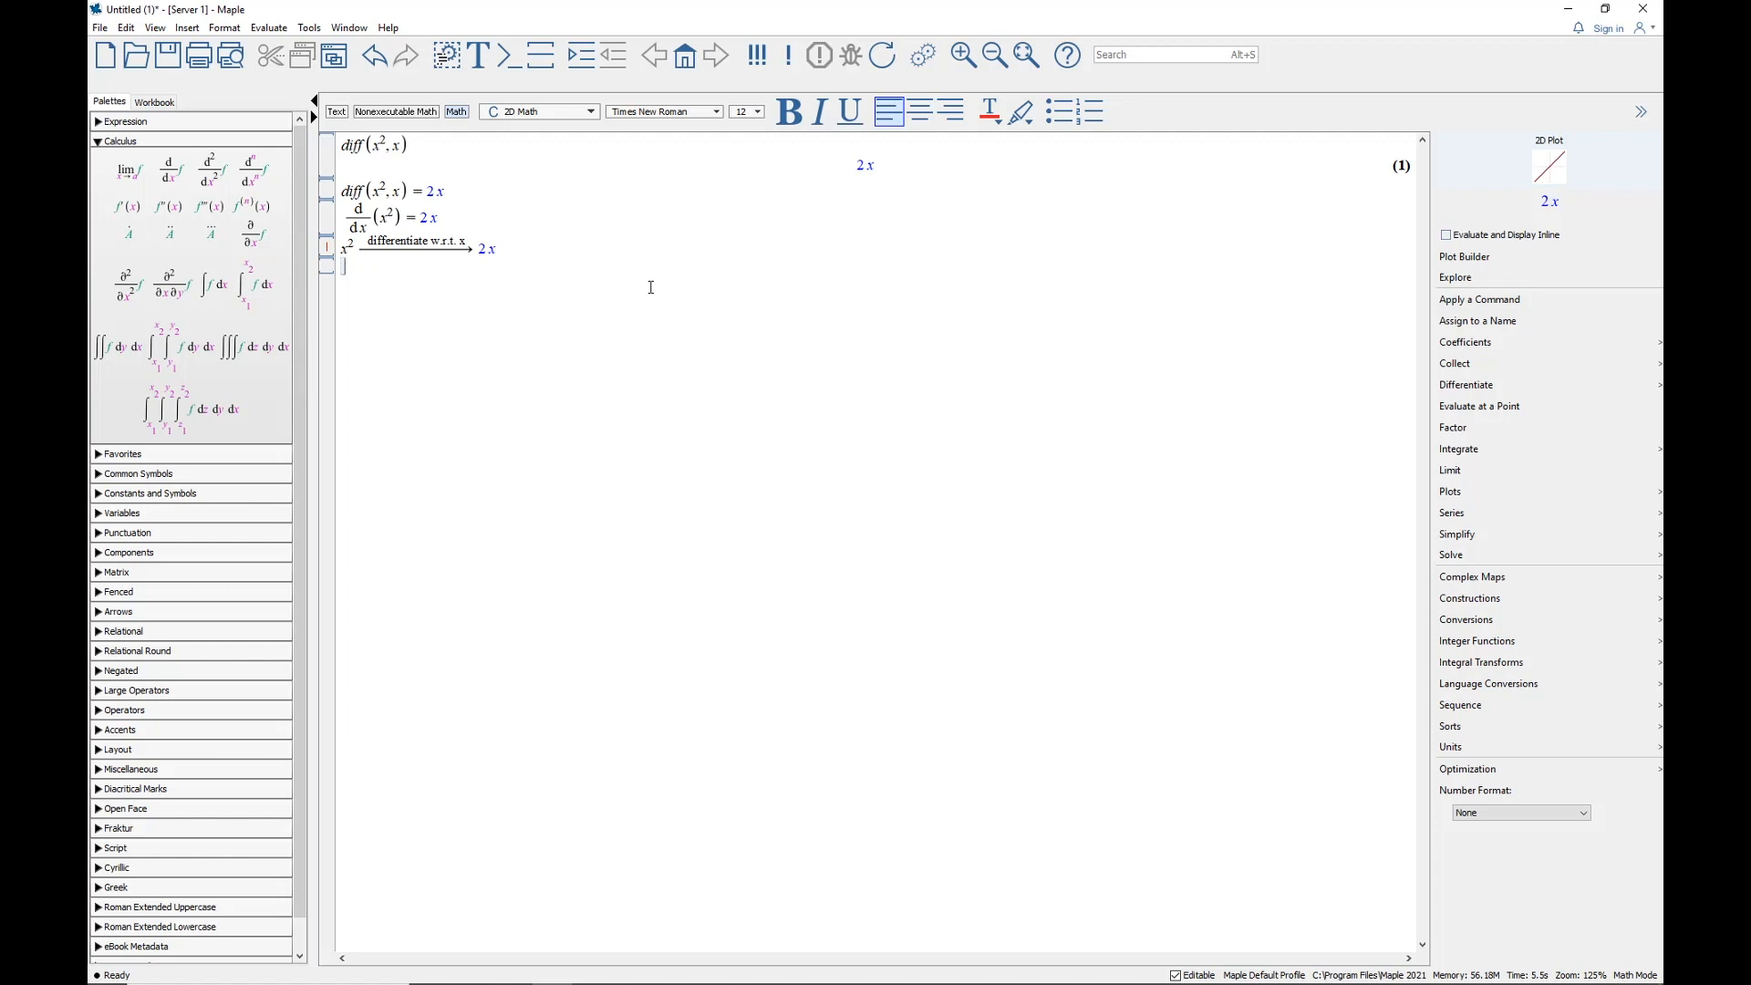
# Enter x' in prime notation in the fifth document block and evaluate it inline
pyautogui.write('x')
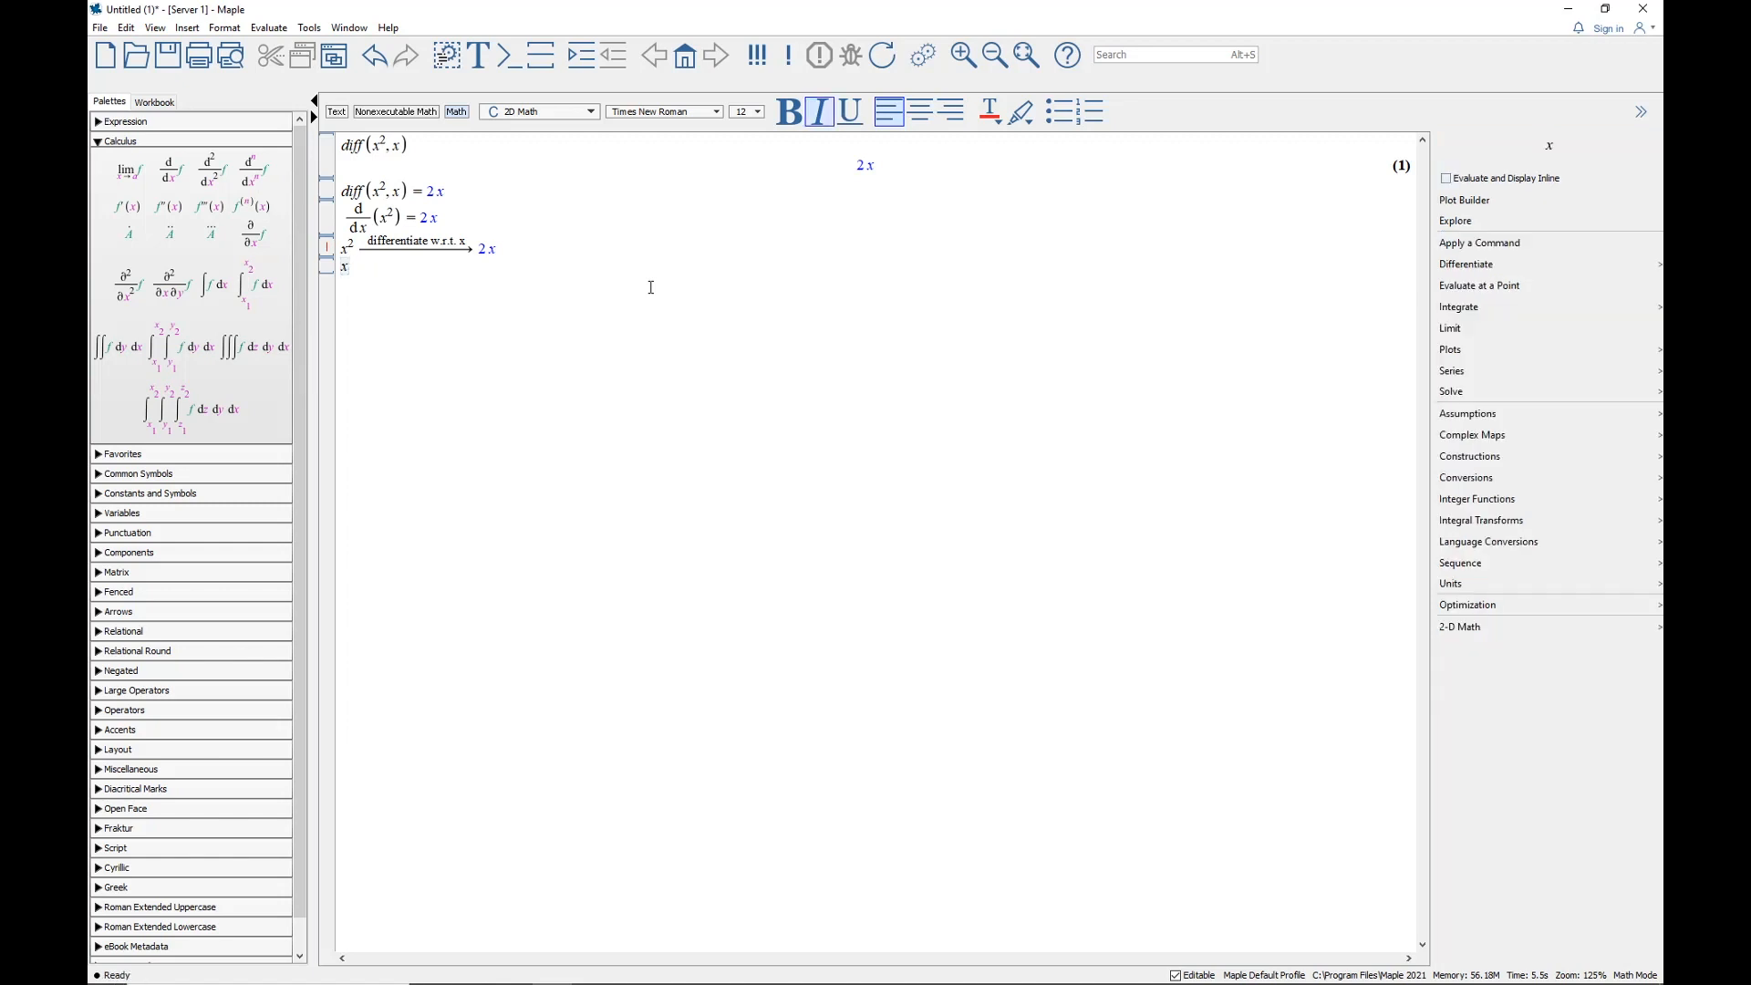
pyautogui.write("'")
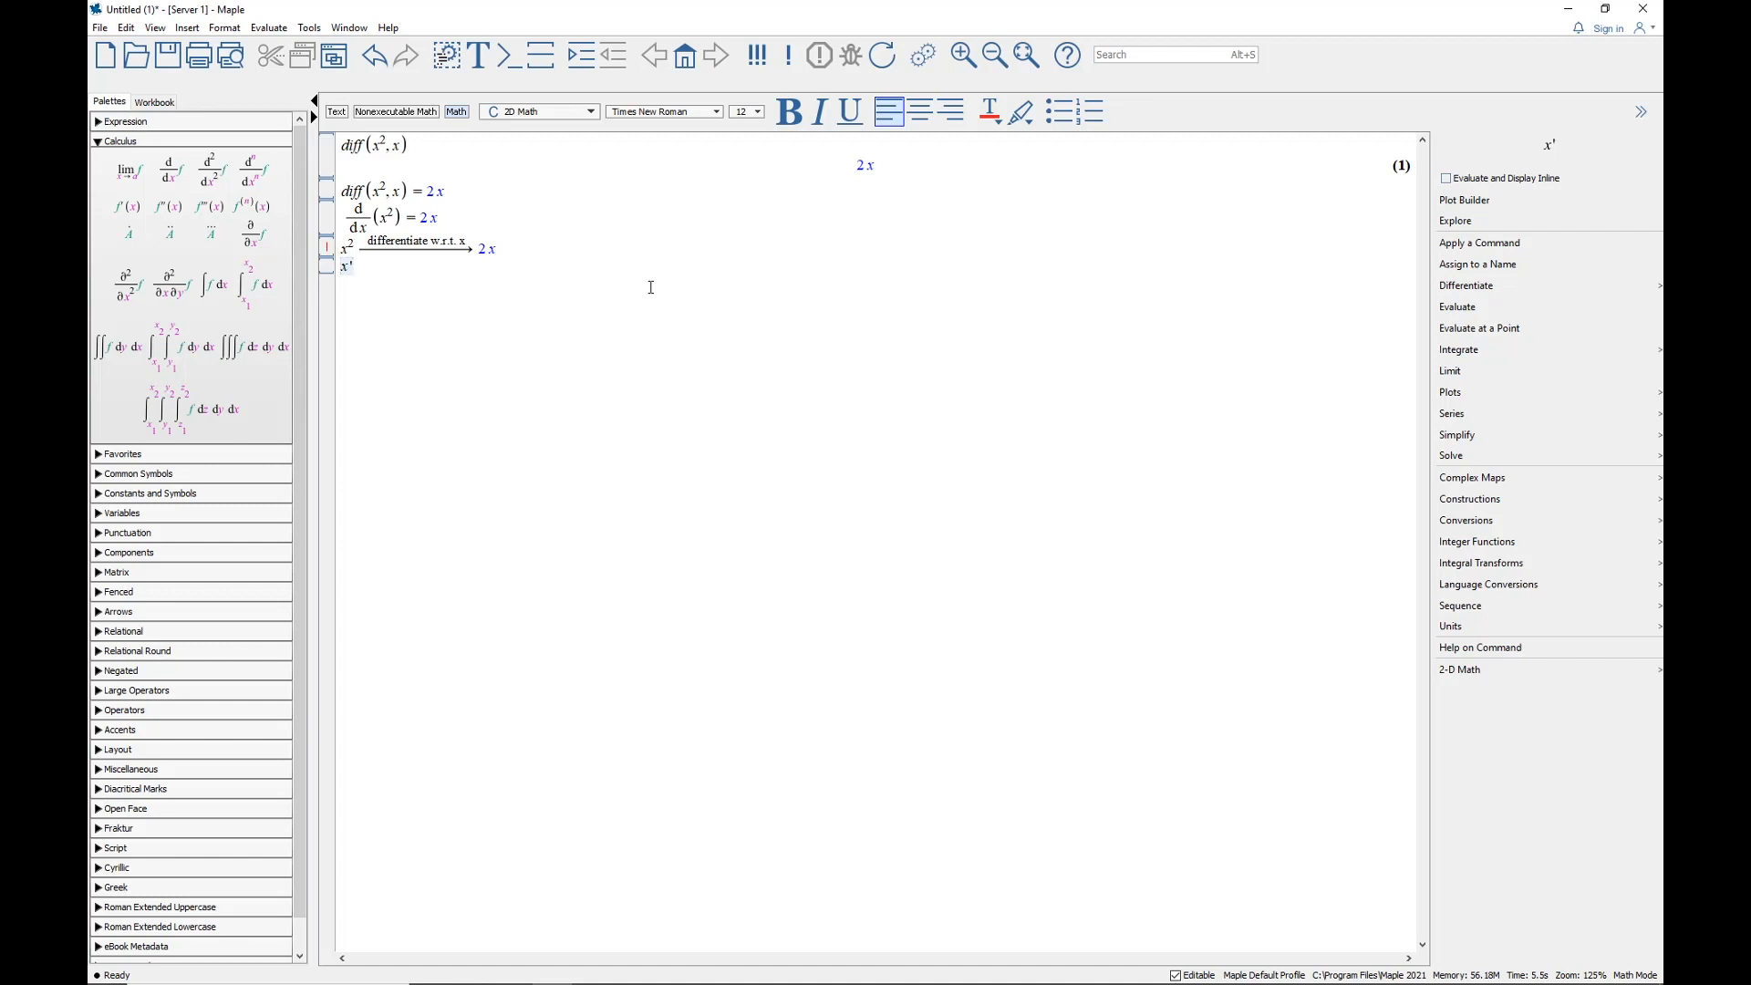
pyautogui.hotkey('ctrl', '=')
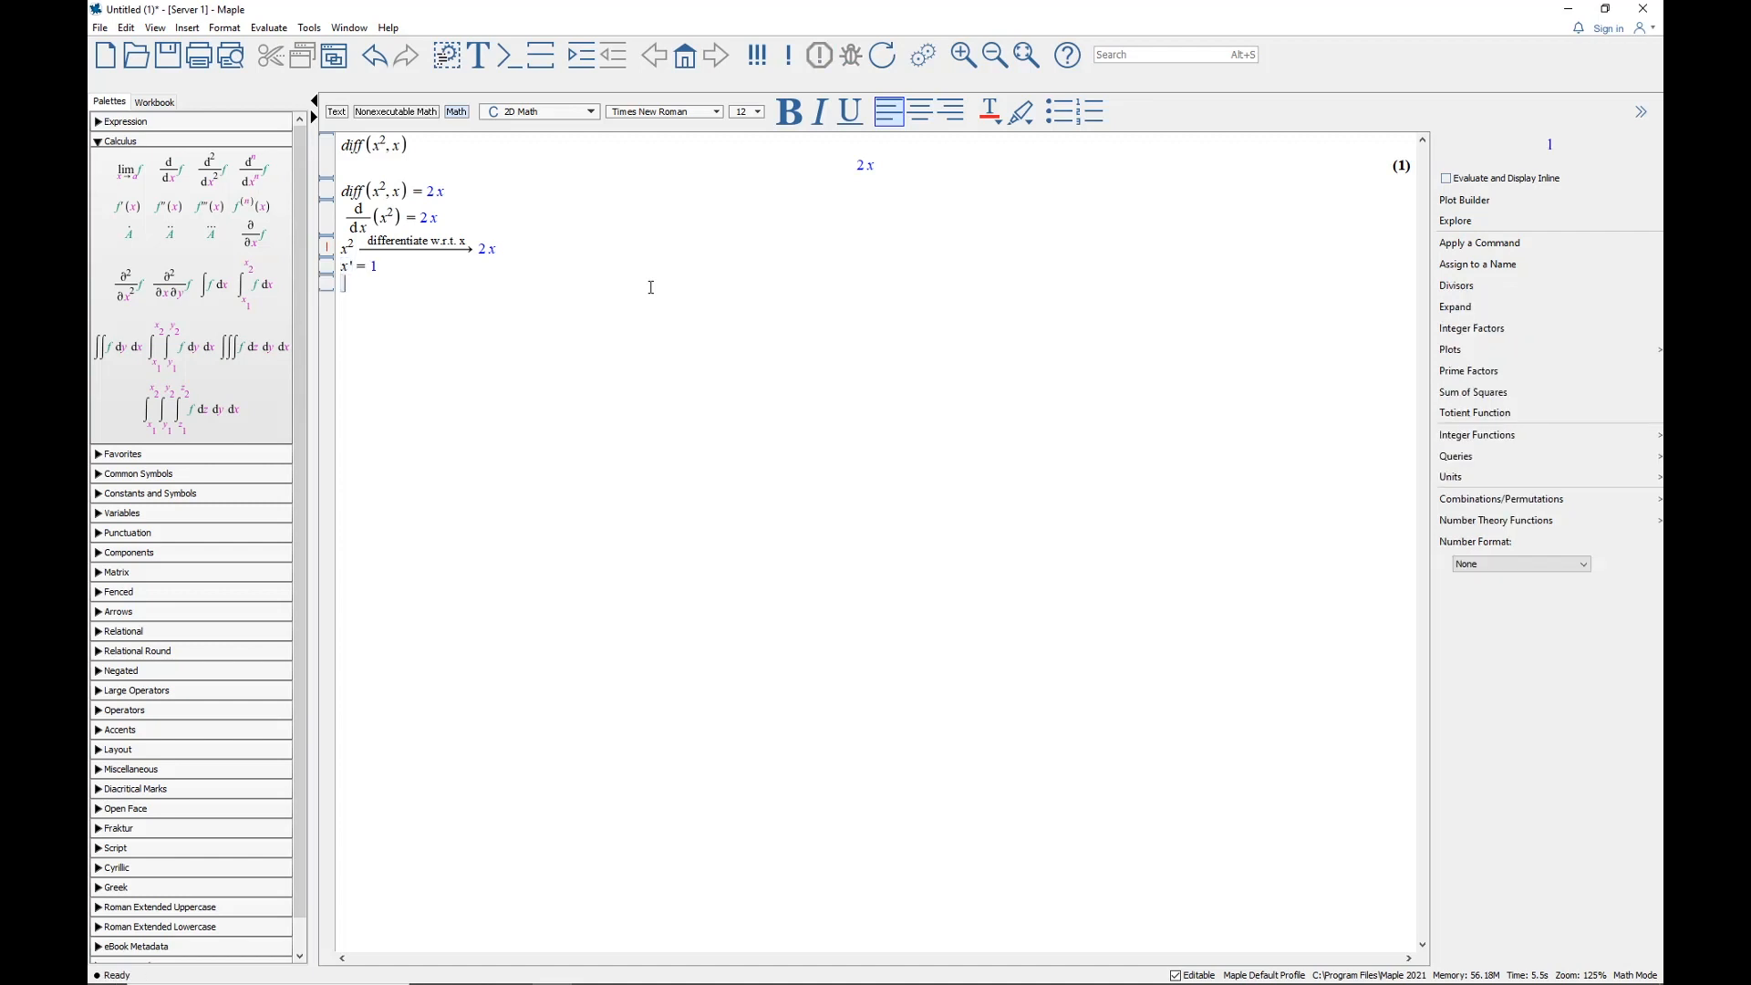
# Enter x in the sixth document block, append the prime symbol from the Favorites palette, and evaluate the expression
pyautogui.write('x')
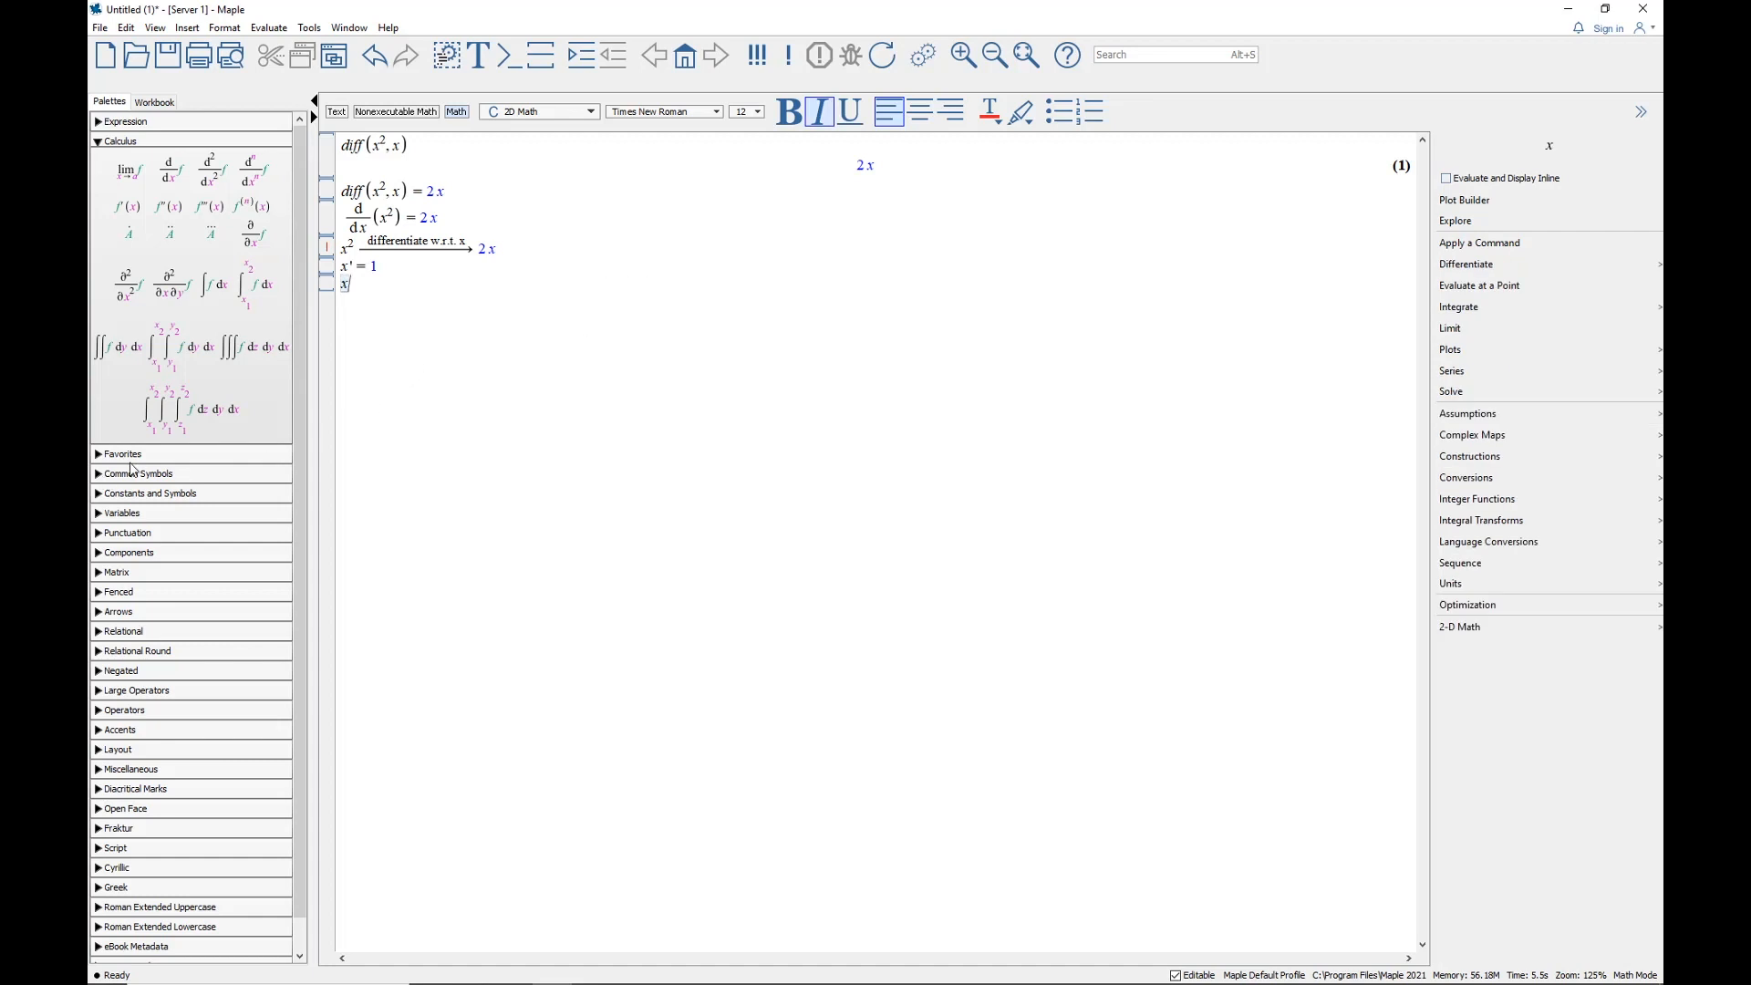
pyautogui.click(102, 455)
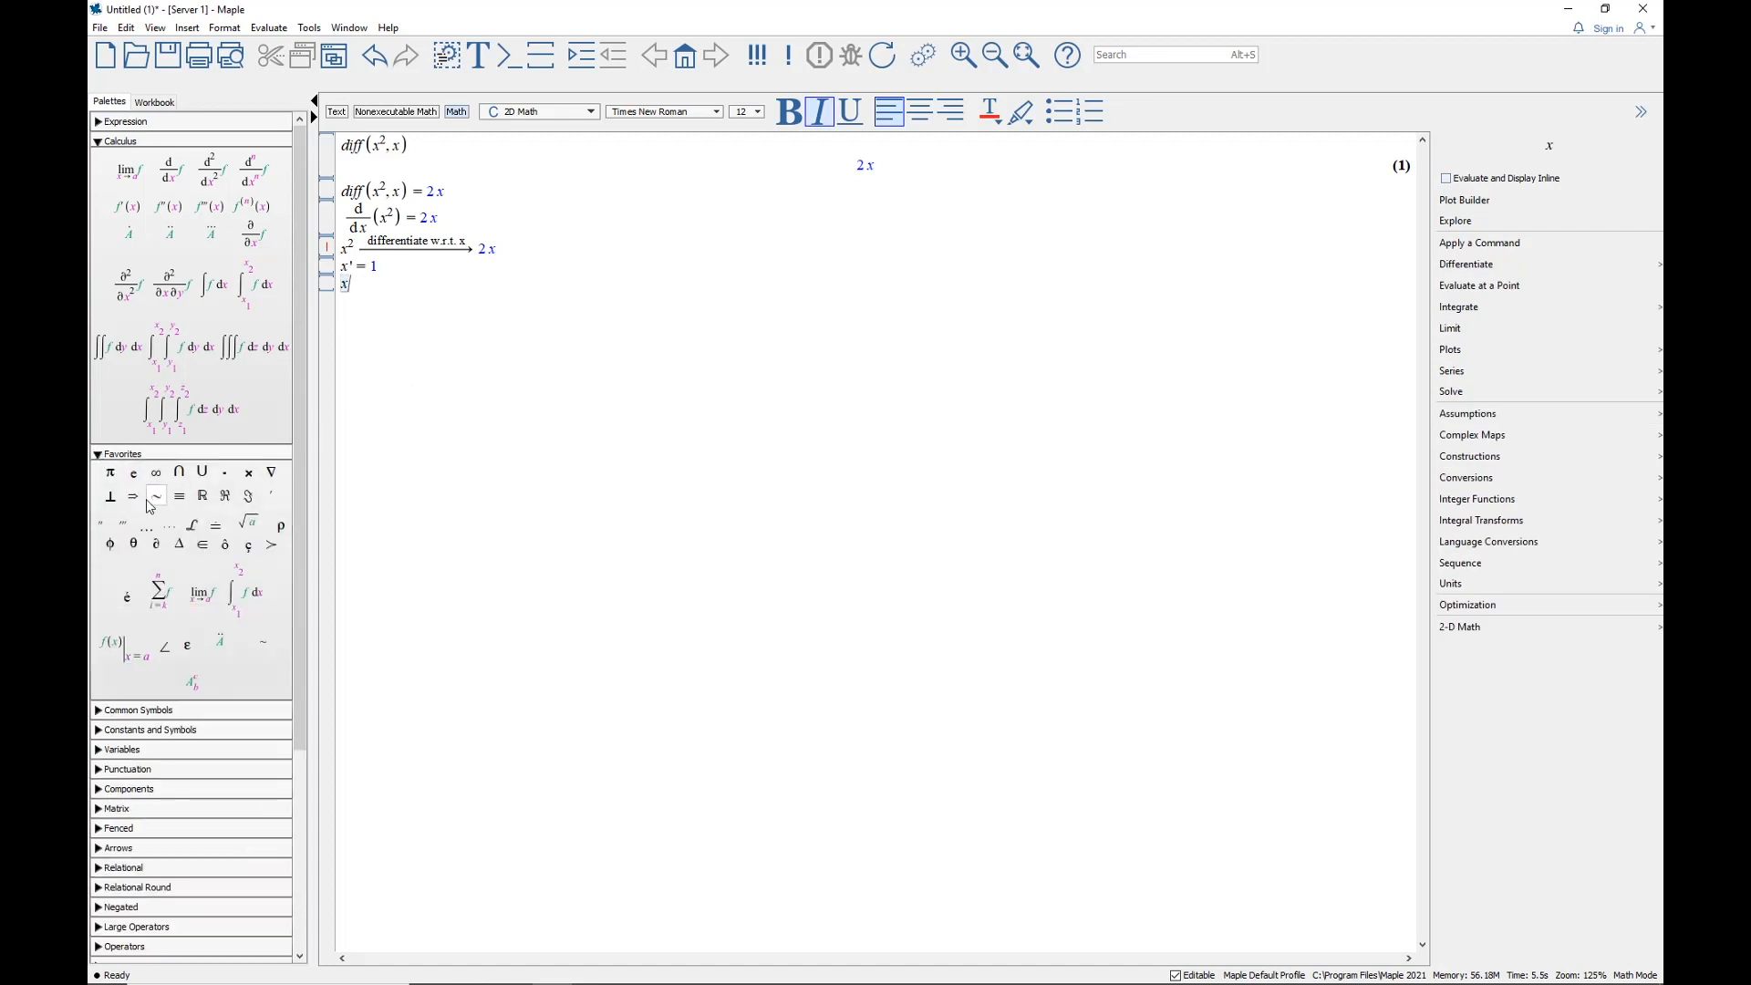
pyautogui.click(109, 771)
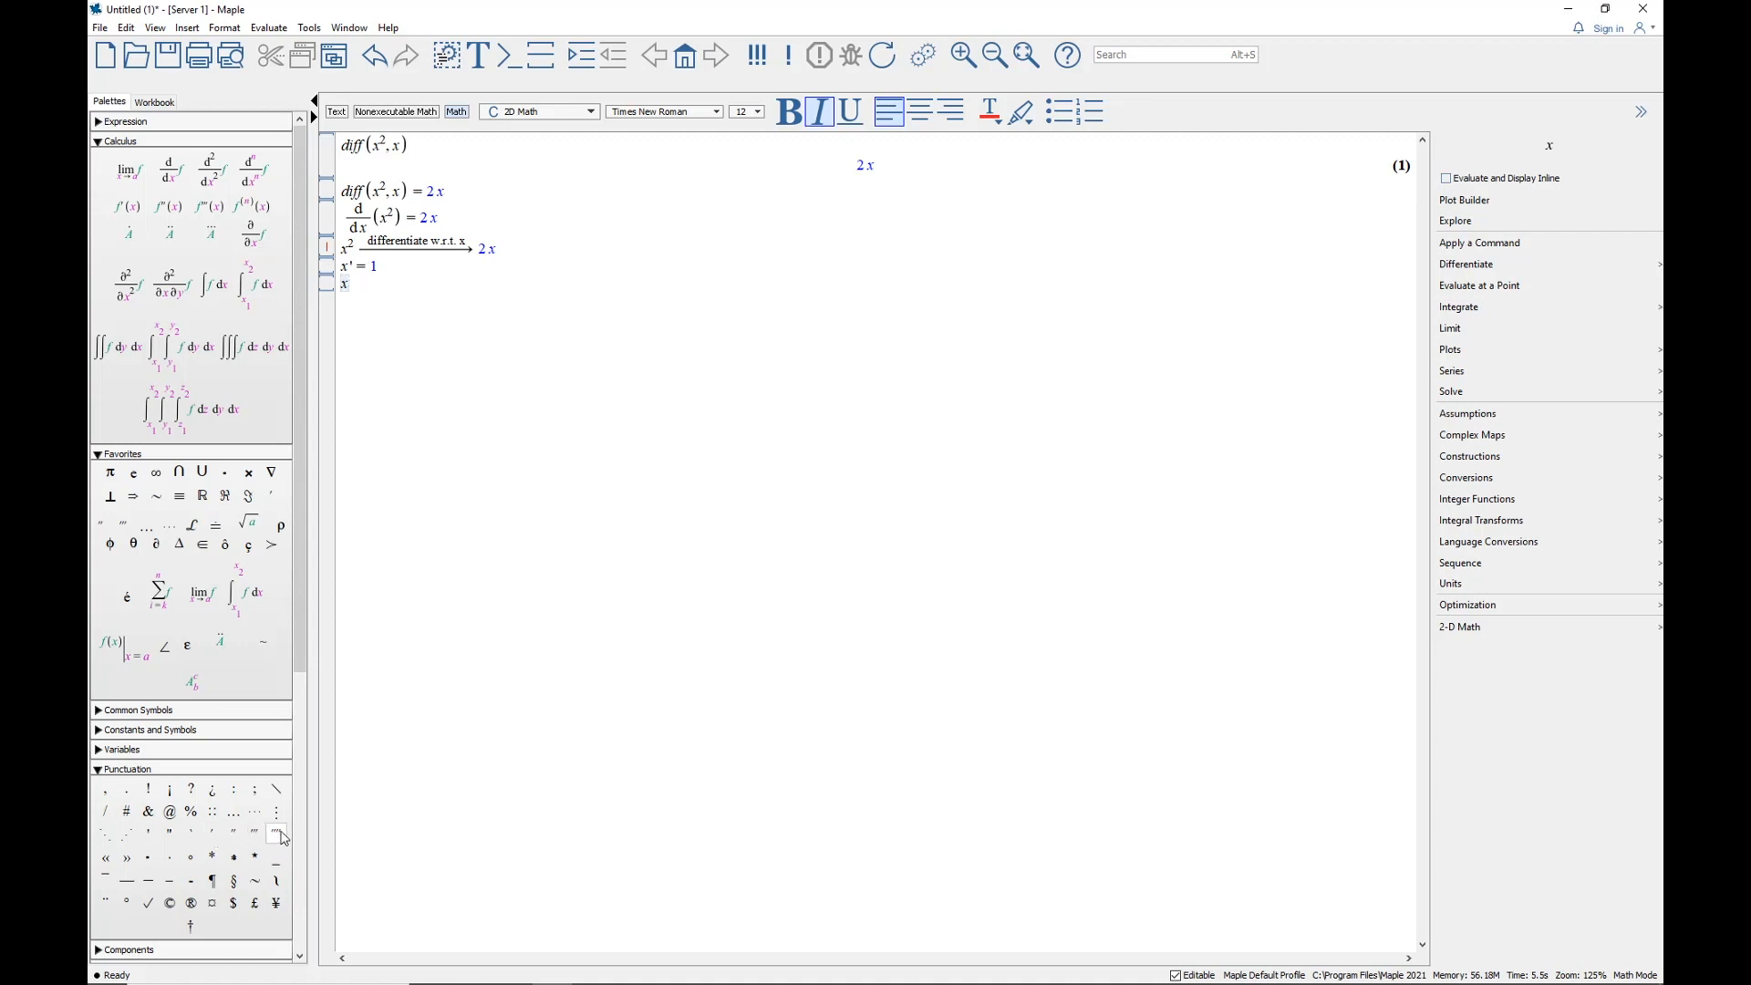
pyautogui.rightClick(217, 835)
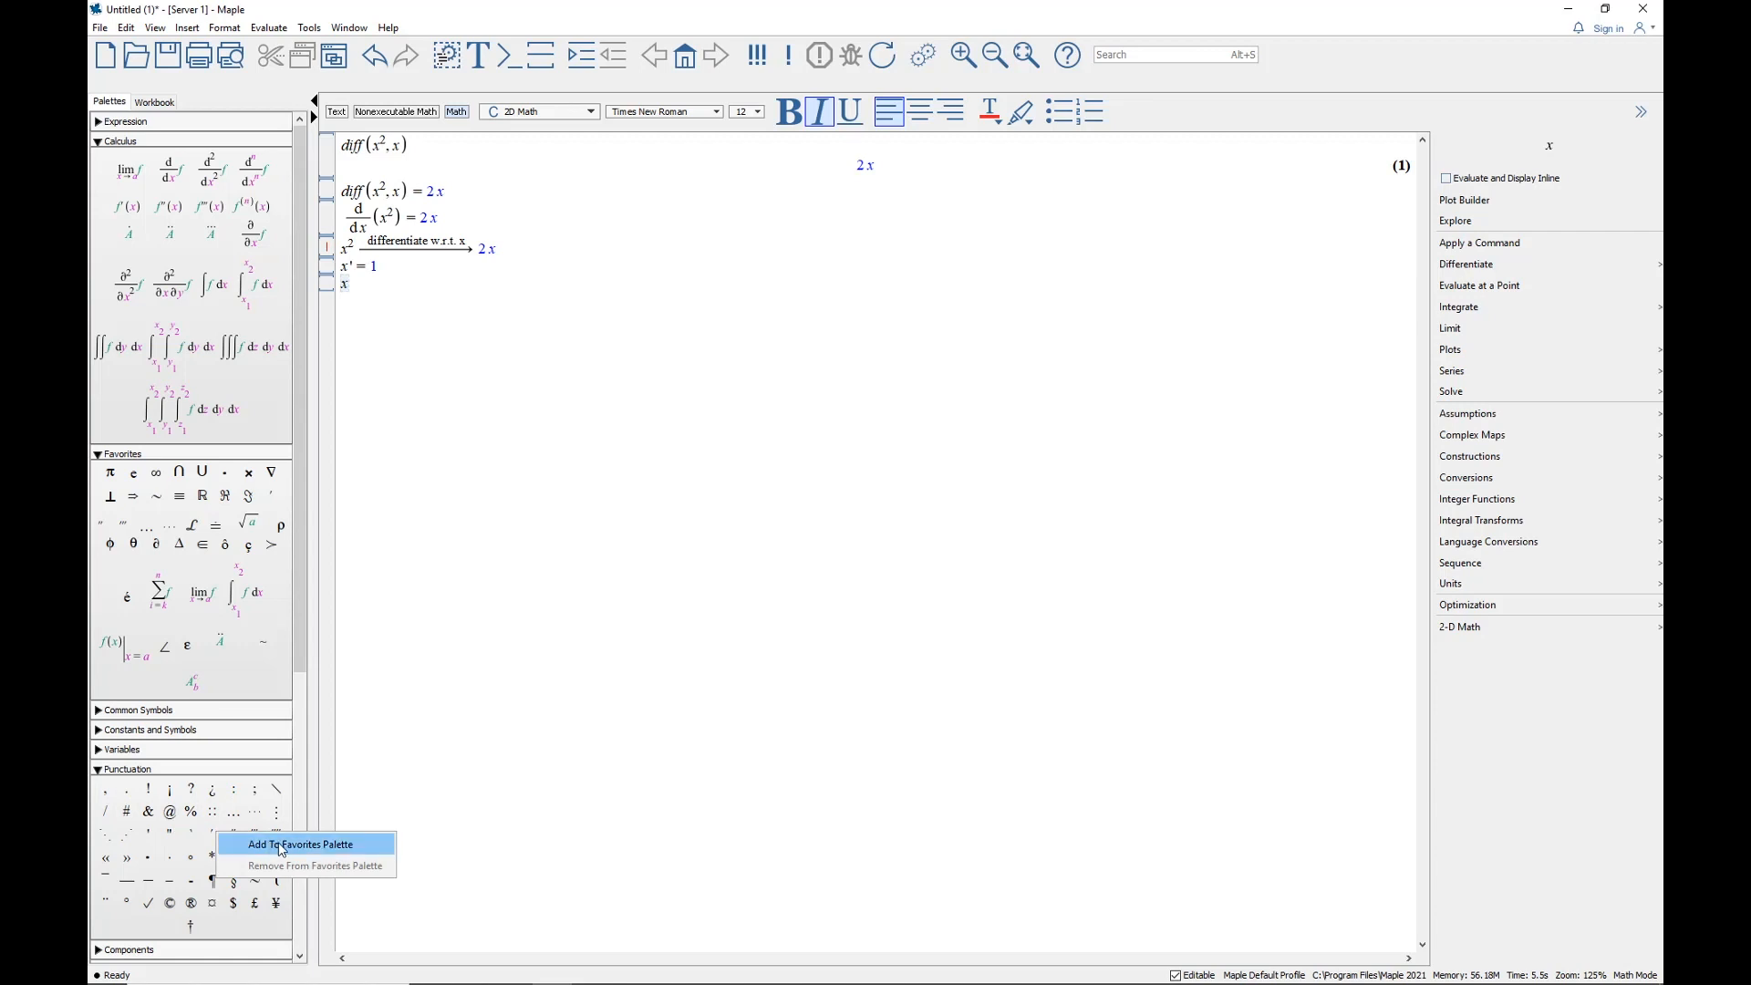
pyautogui.click(100, 768)
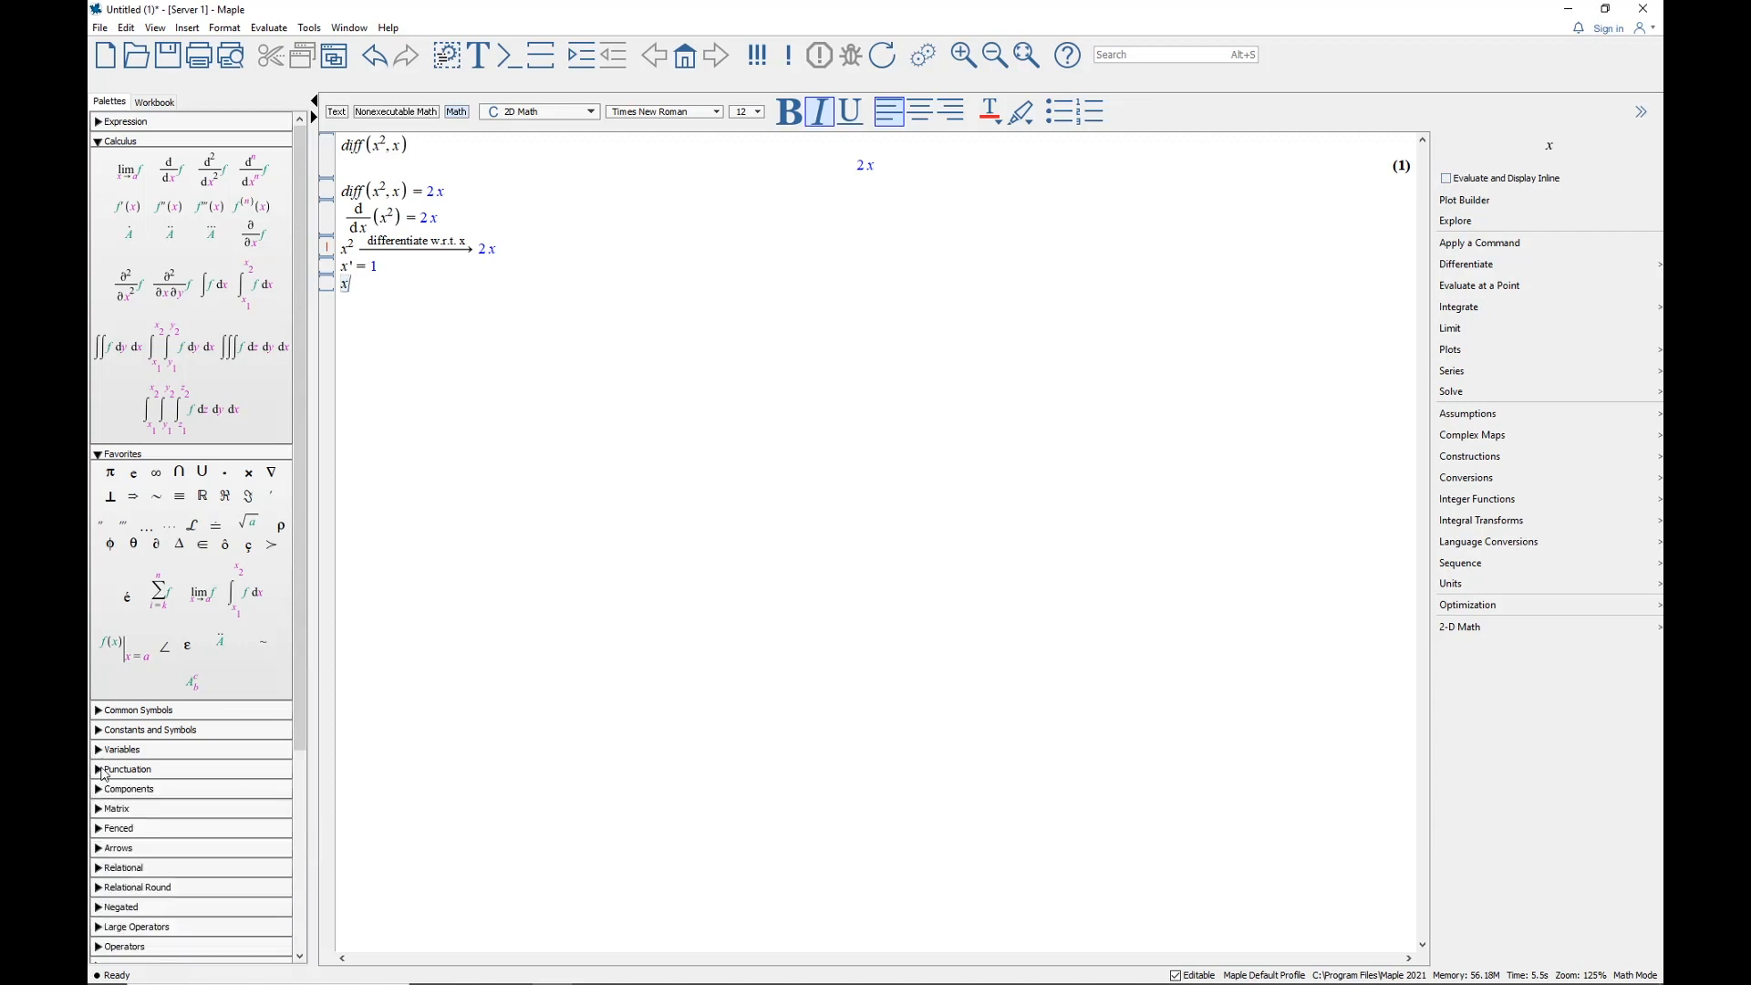
pyautogui.click(272, 497)
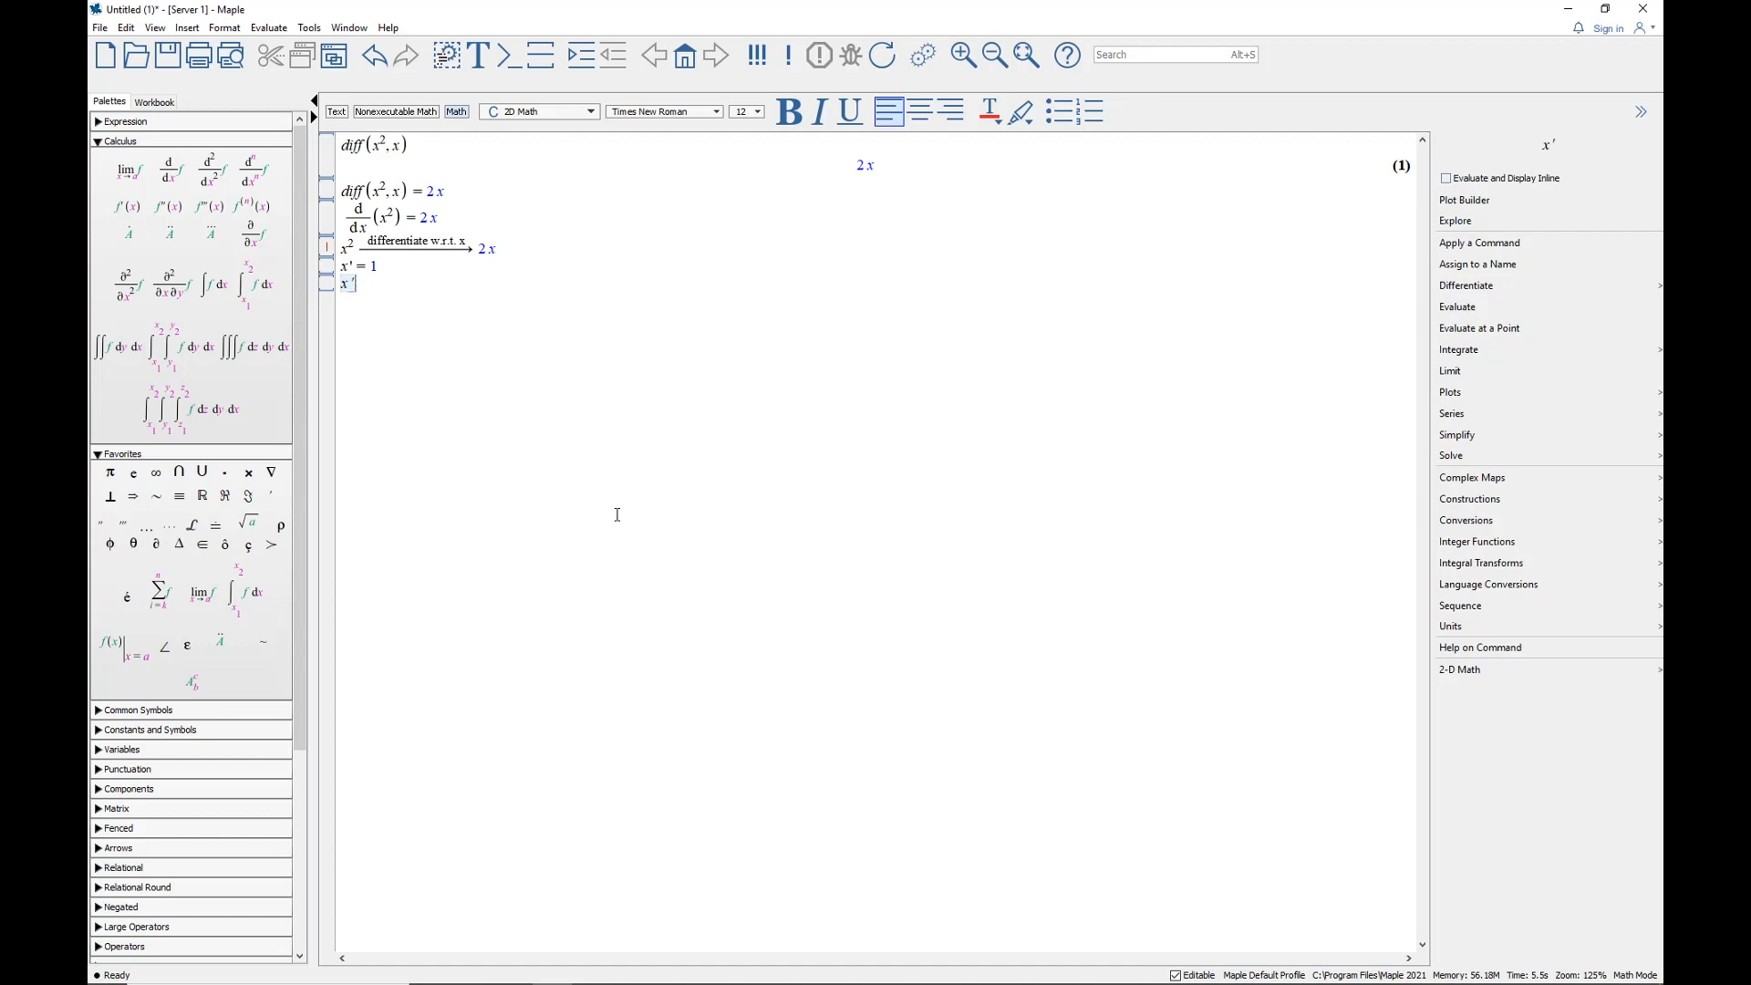
pyautogui.press('Return')
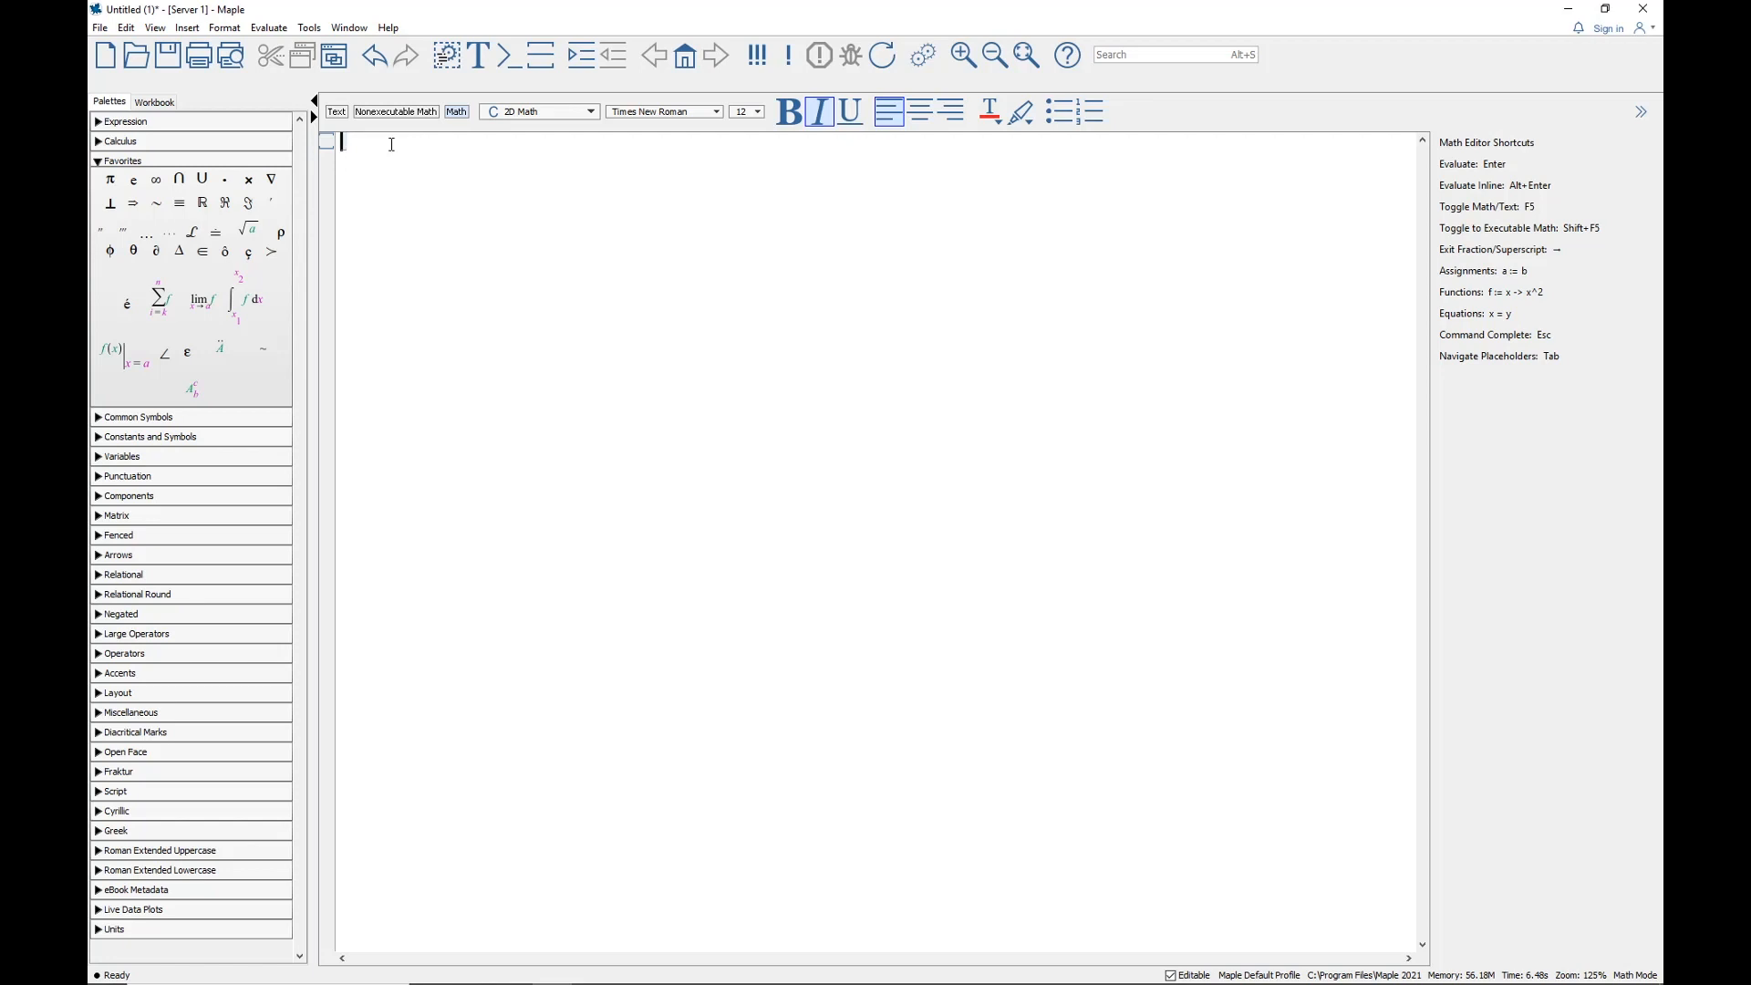
# Enter sin(x) in the empty document block and check the function templates offered in the Expression palette
pyautogui.write('sin')
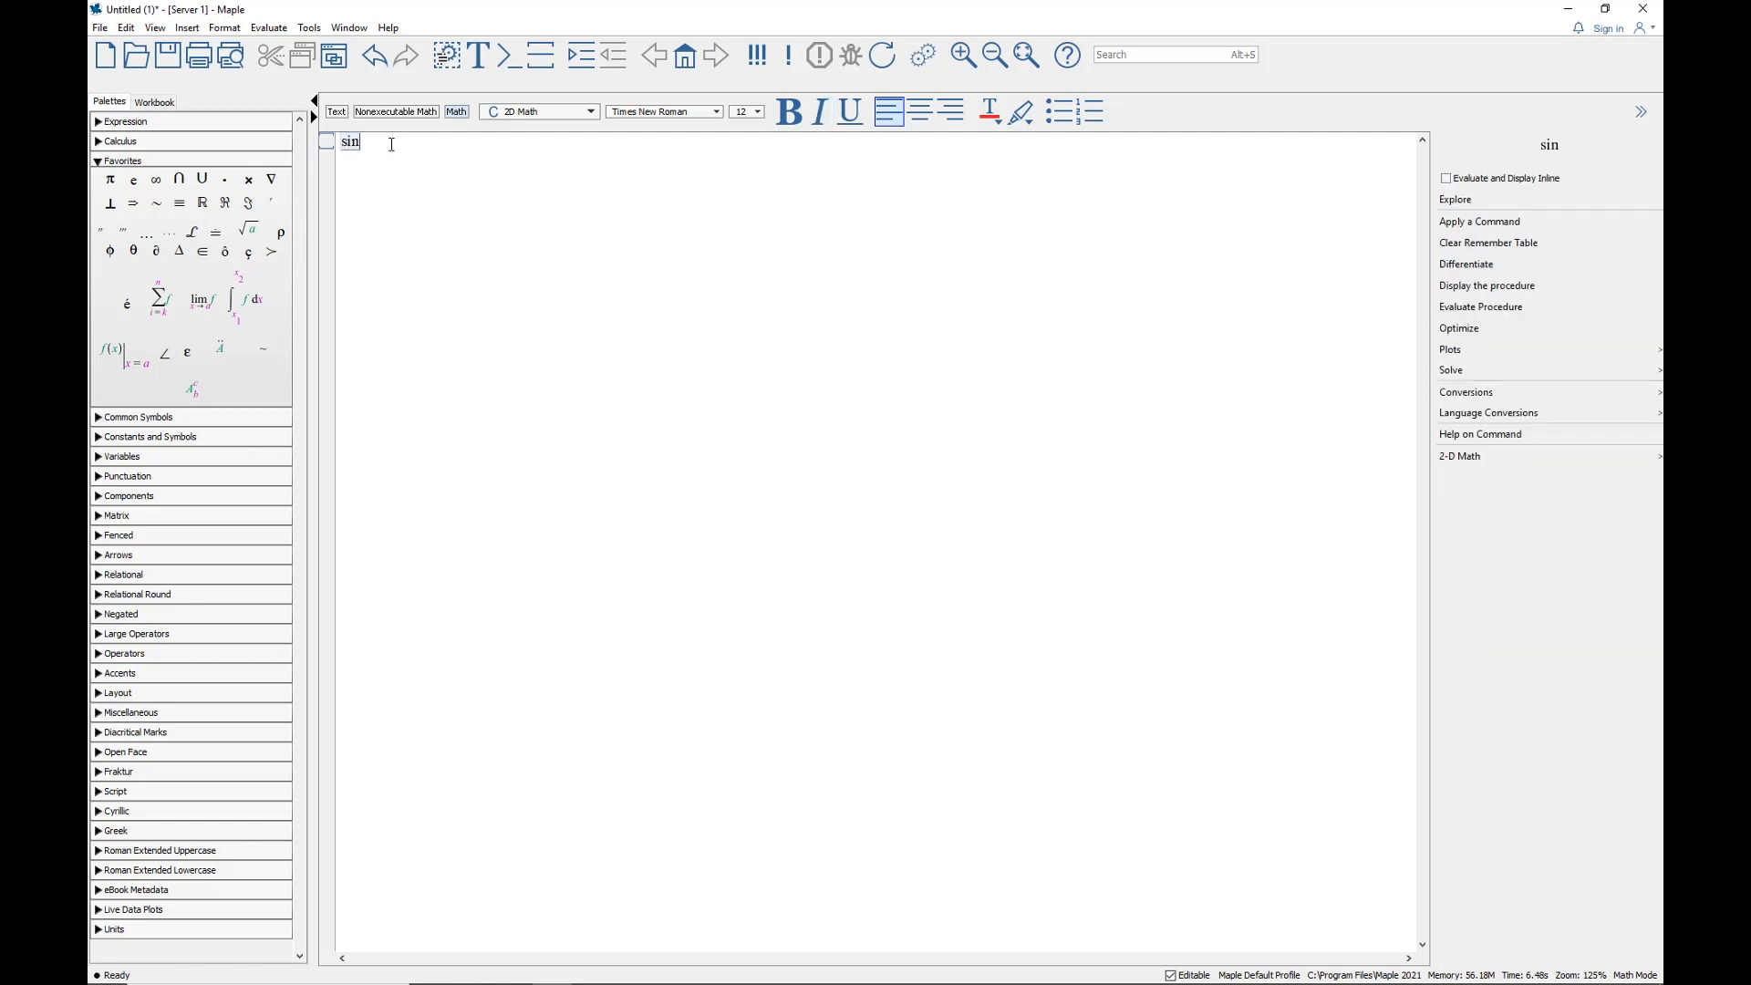
pyautogui.write('(x)')
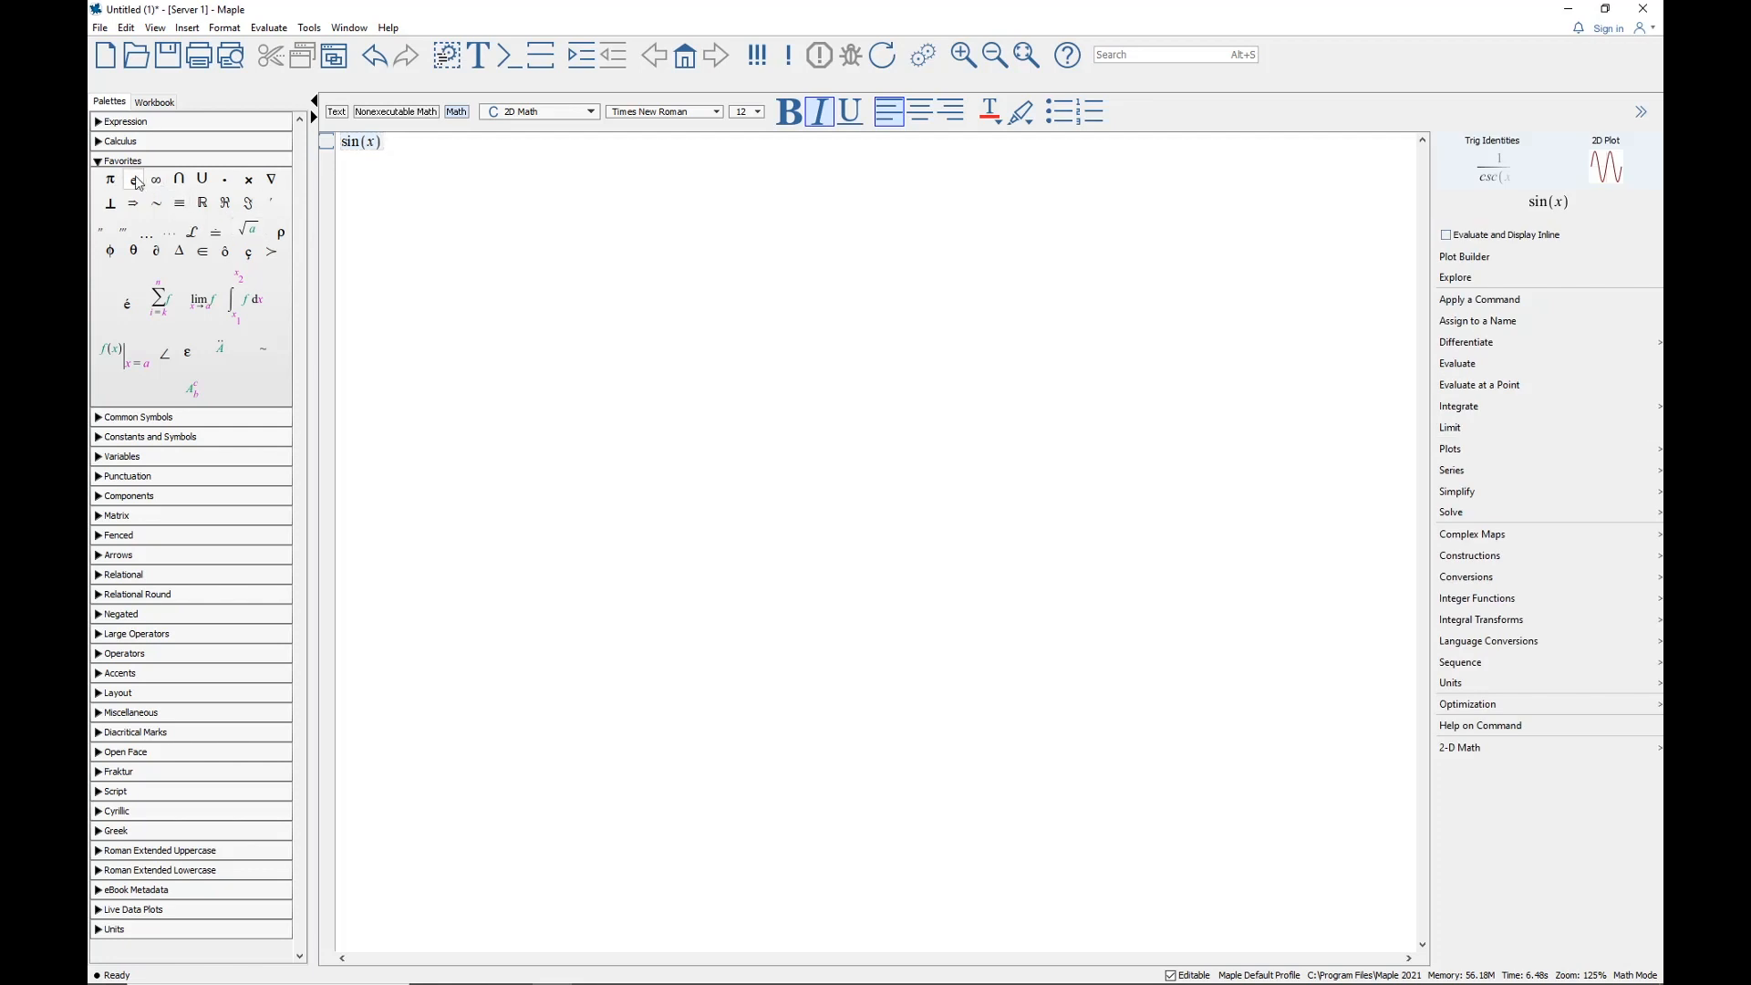
pyautogui.click(100, 123)
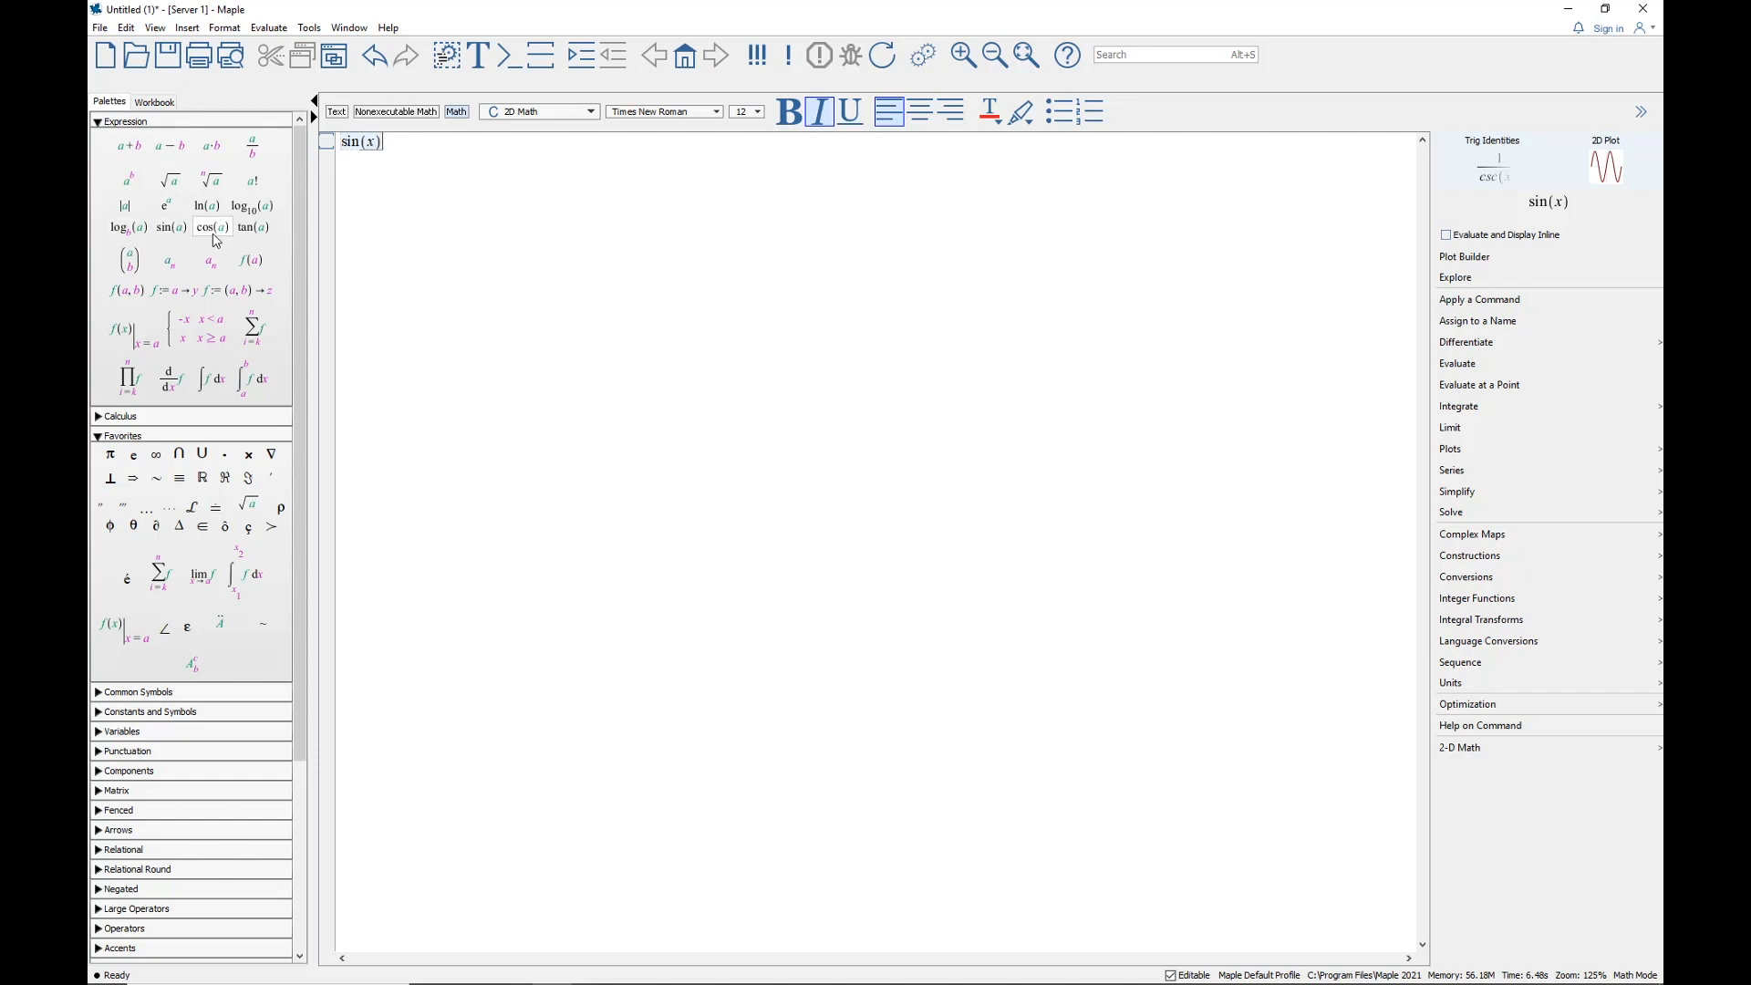
pyautogui.click(106, 122)
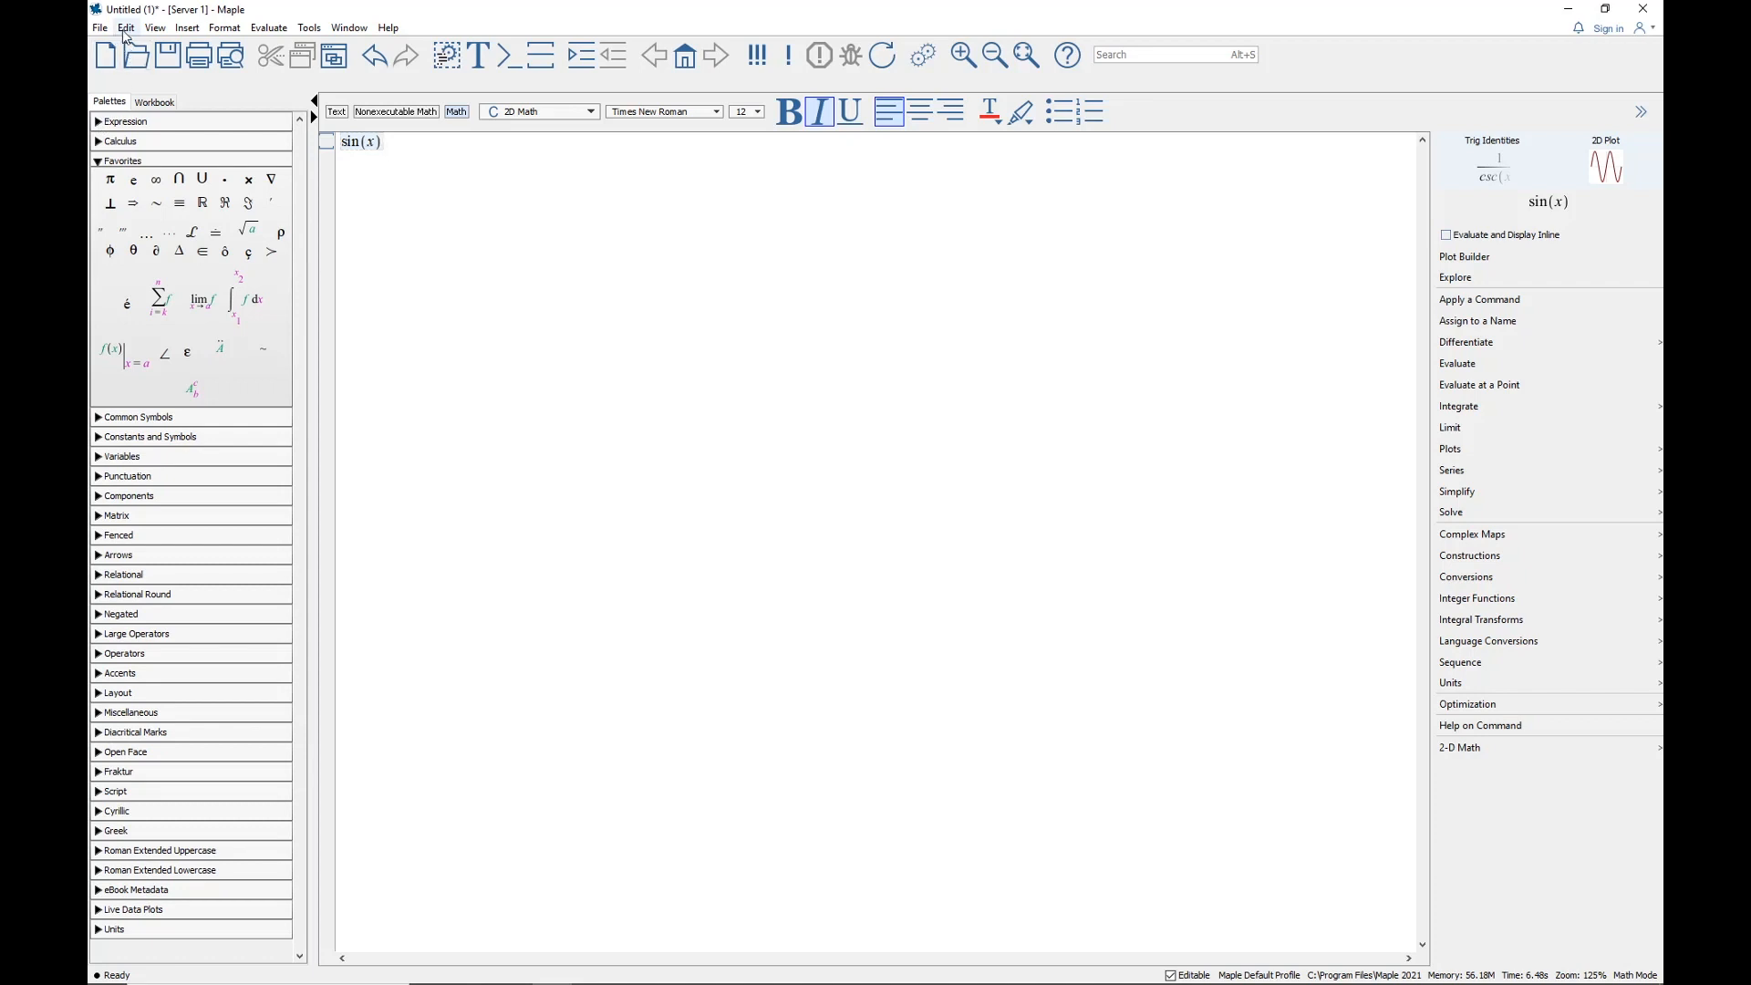
# Examine the list of additional palettes that can be shown, without adding any
pyautogui.click(157, 29)
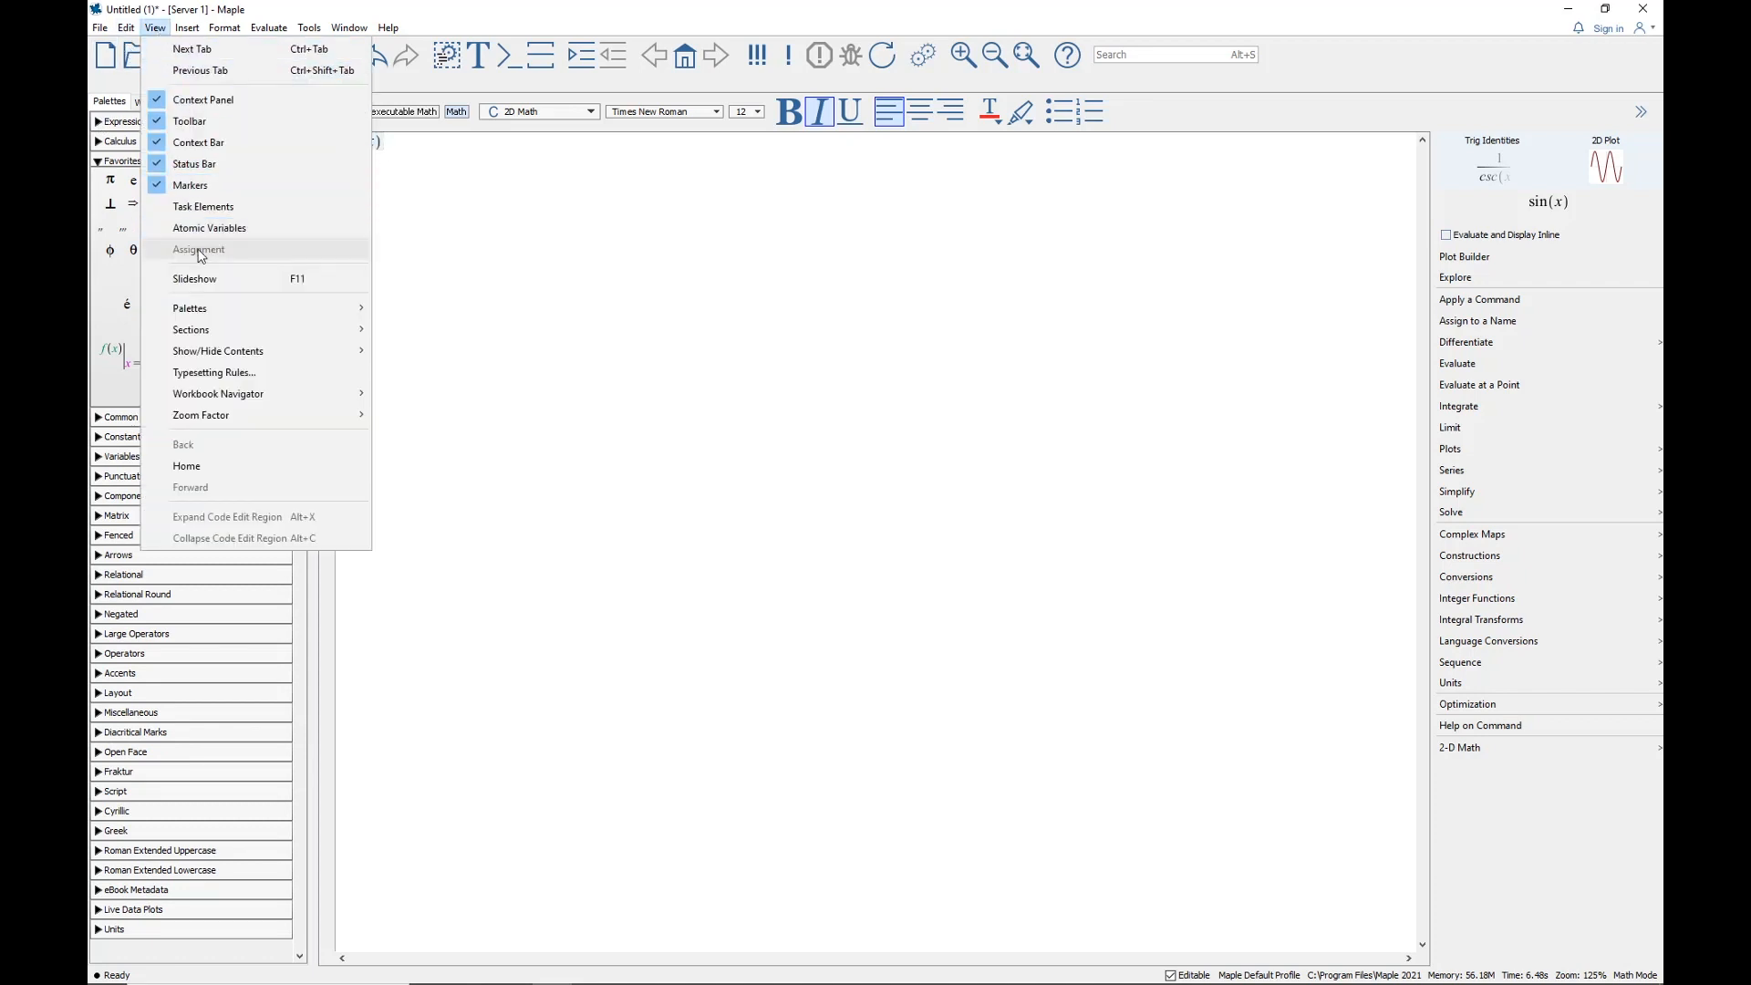
pyautogui.moveTo(199, 311)
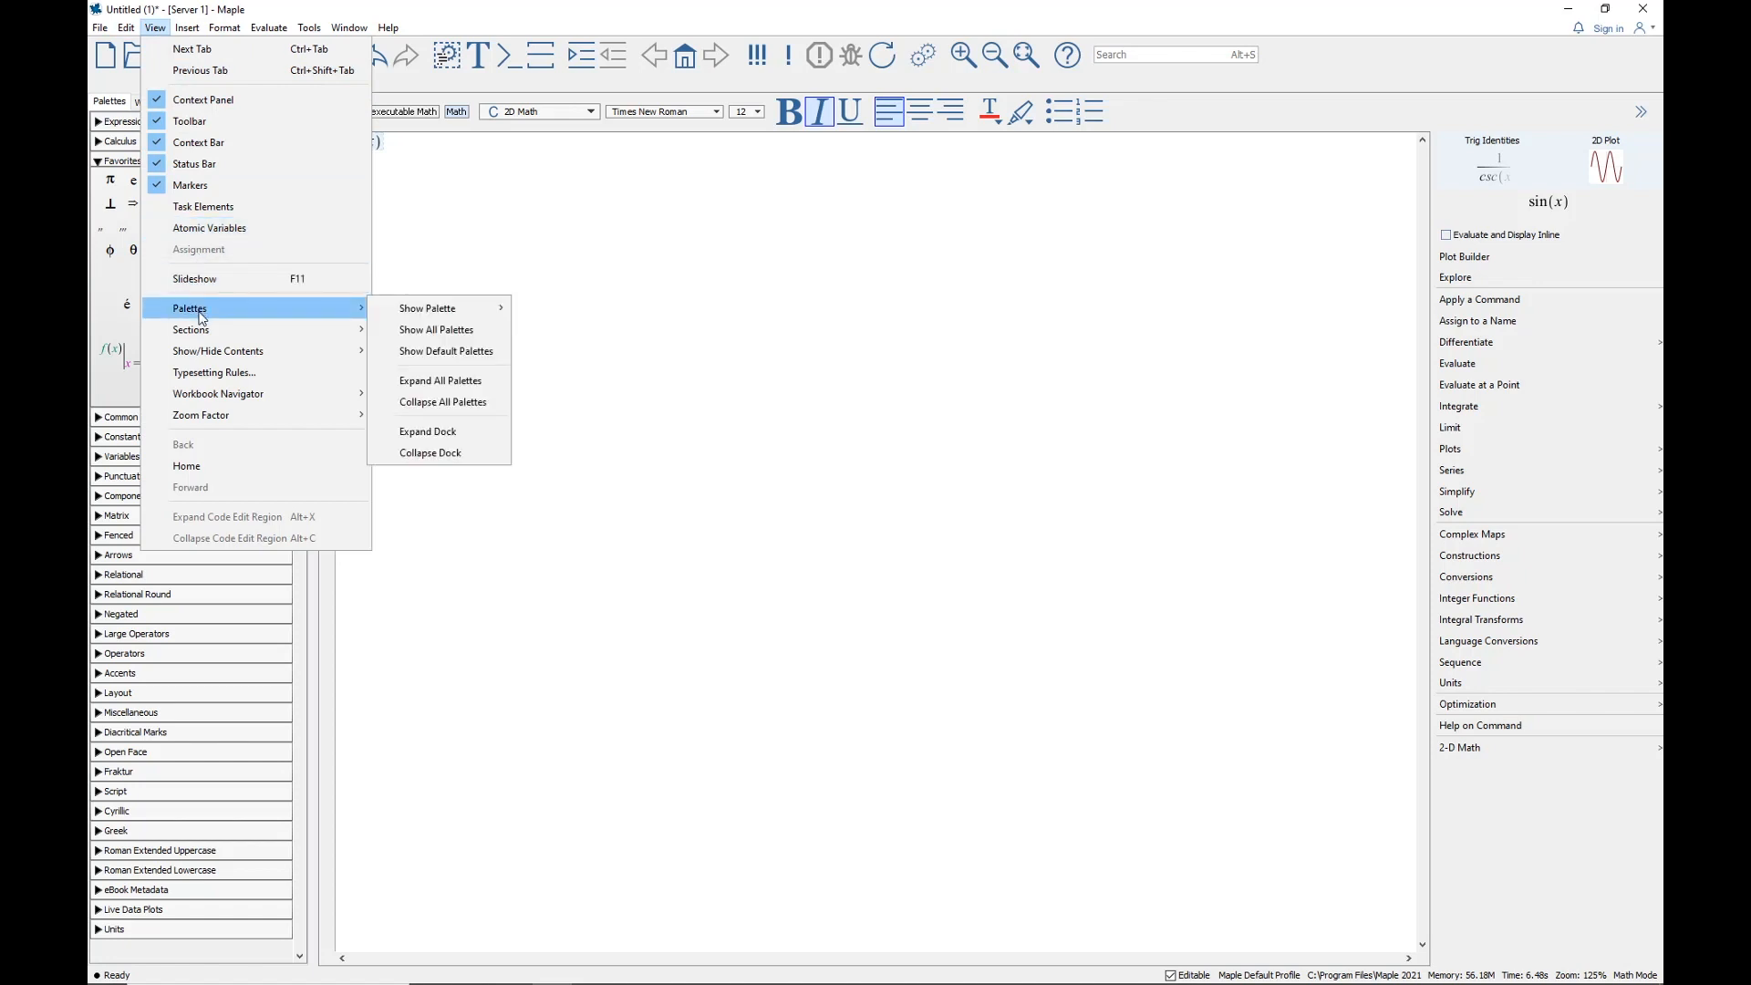
pyautogui.moveTo(407, 313)
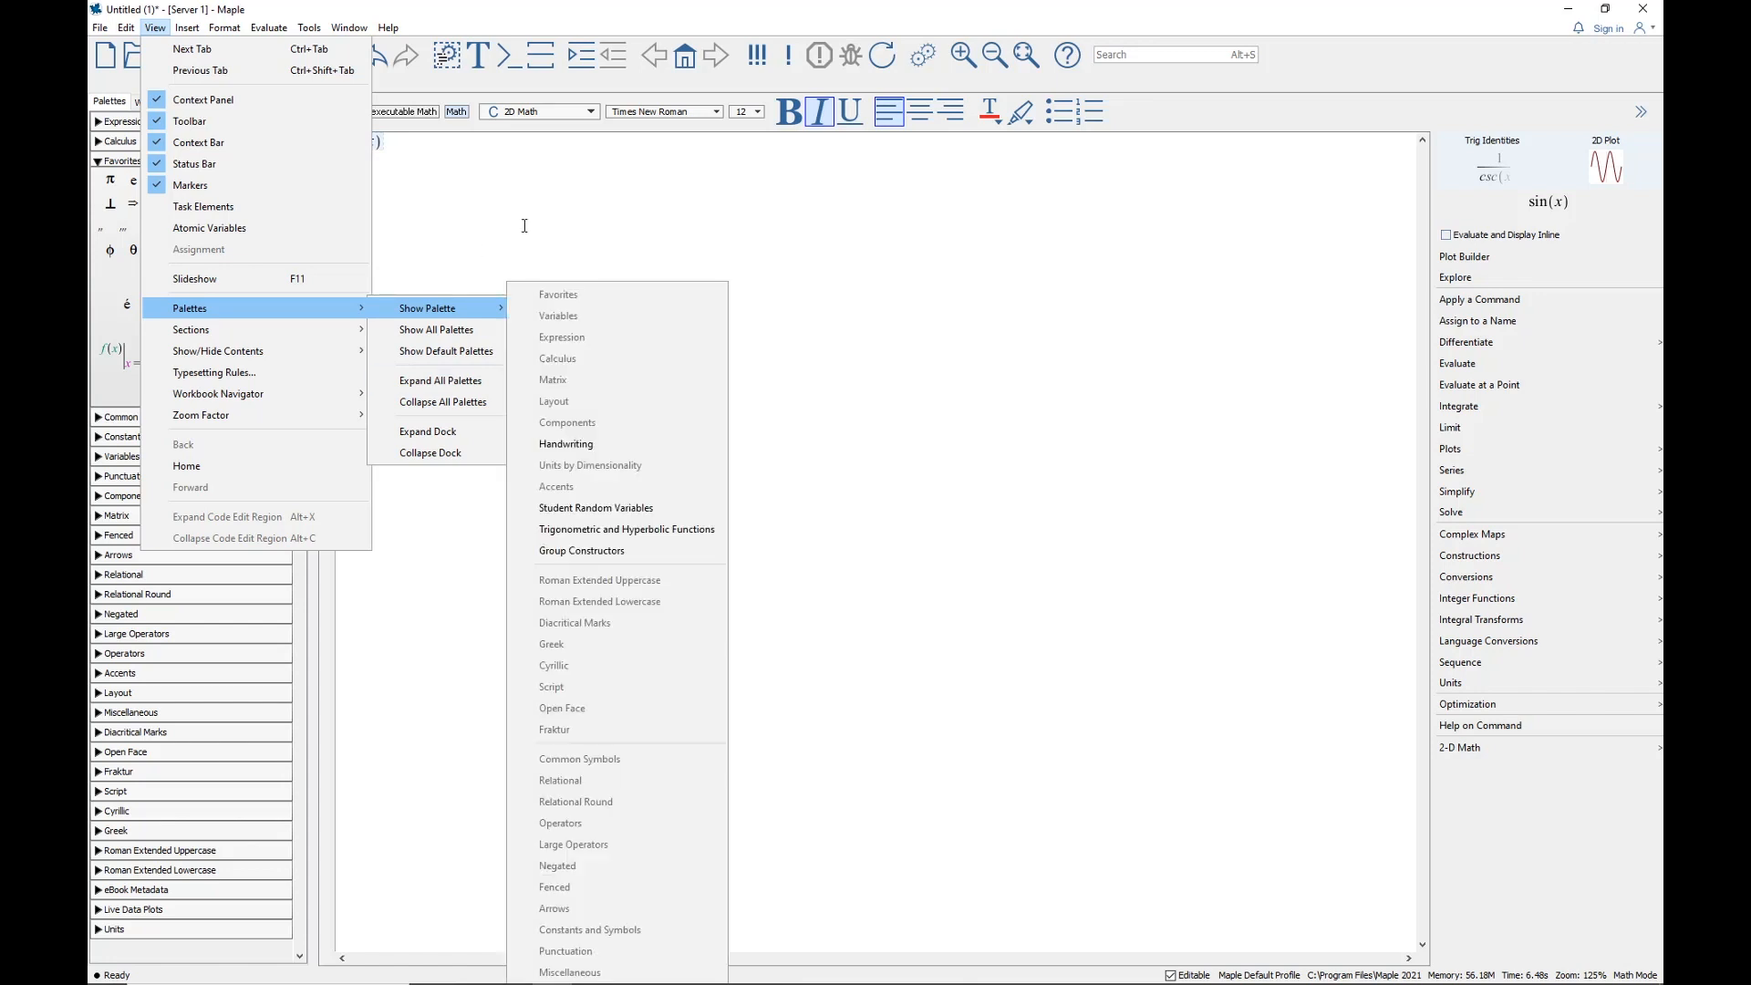
pyautogui.click(529, 227)
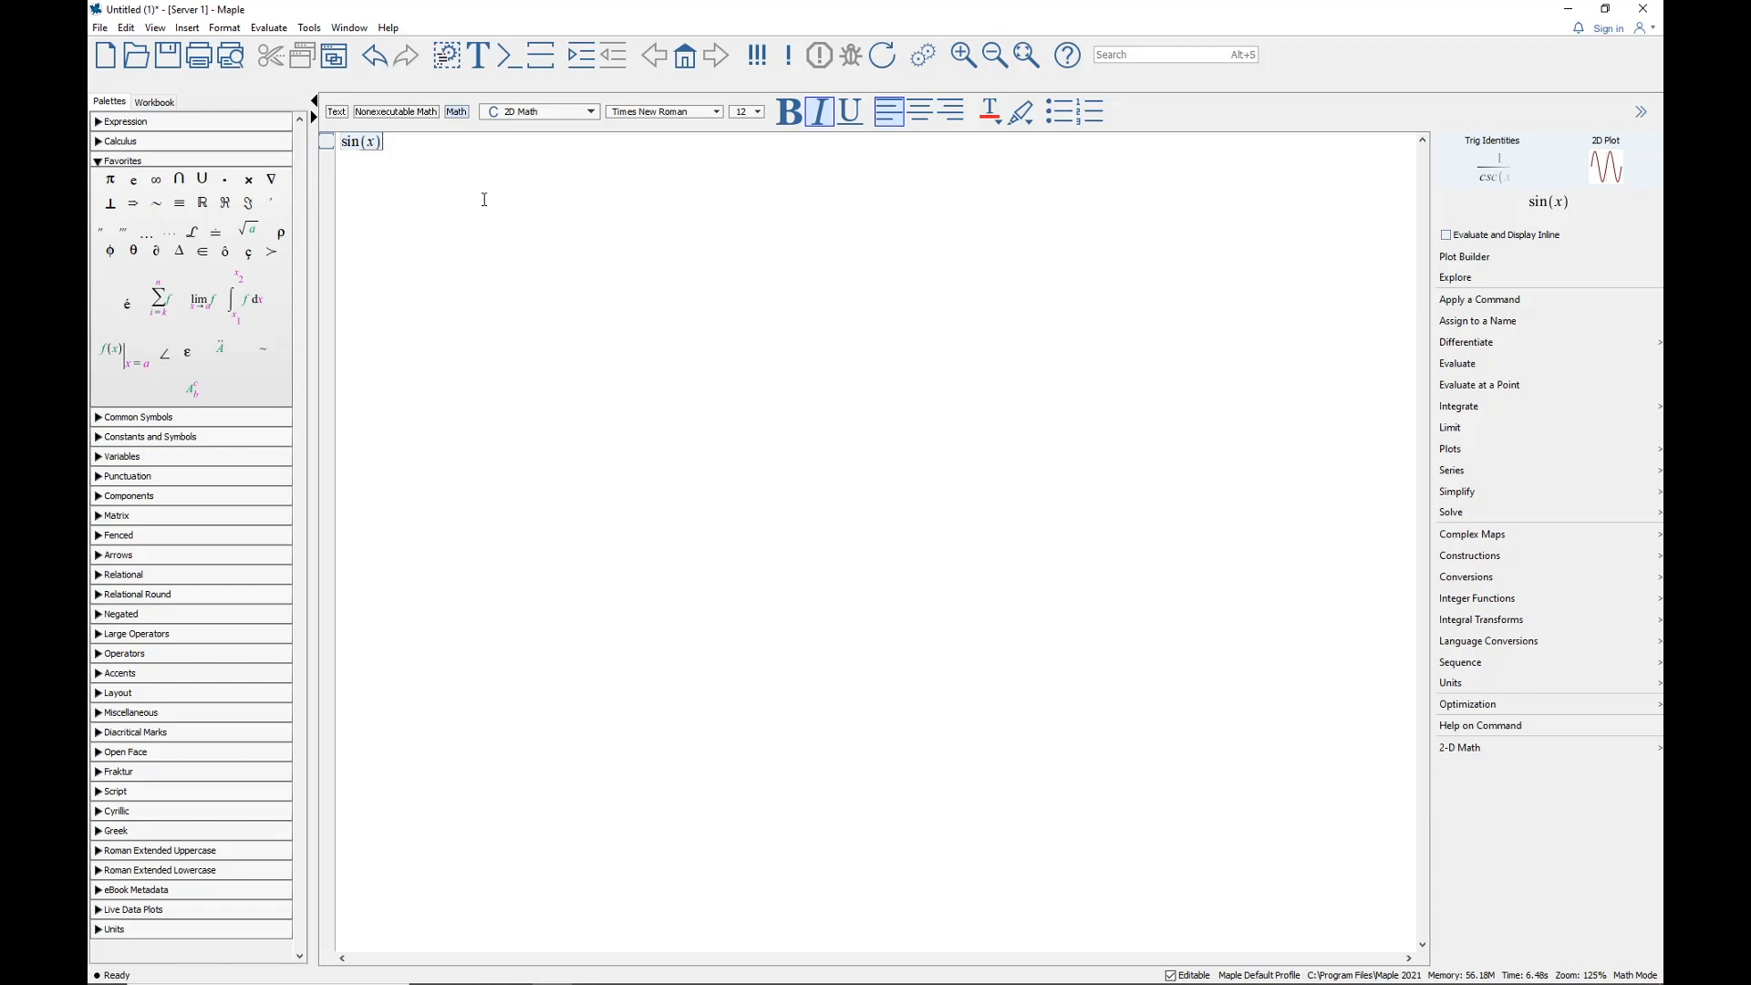
# Evaluate sin(x) with the output on its own line and preview the trigonometric identities suggested for the result
pyautogui.press('Return')
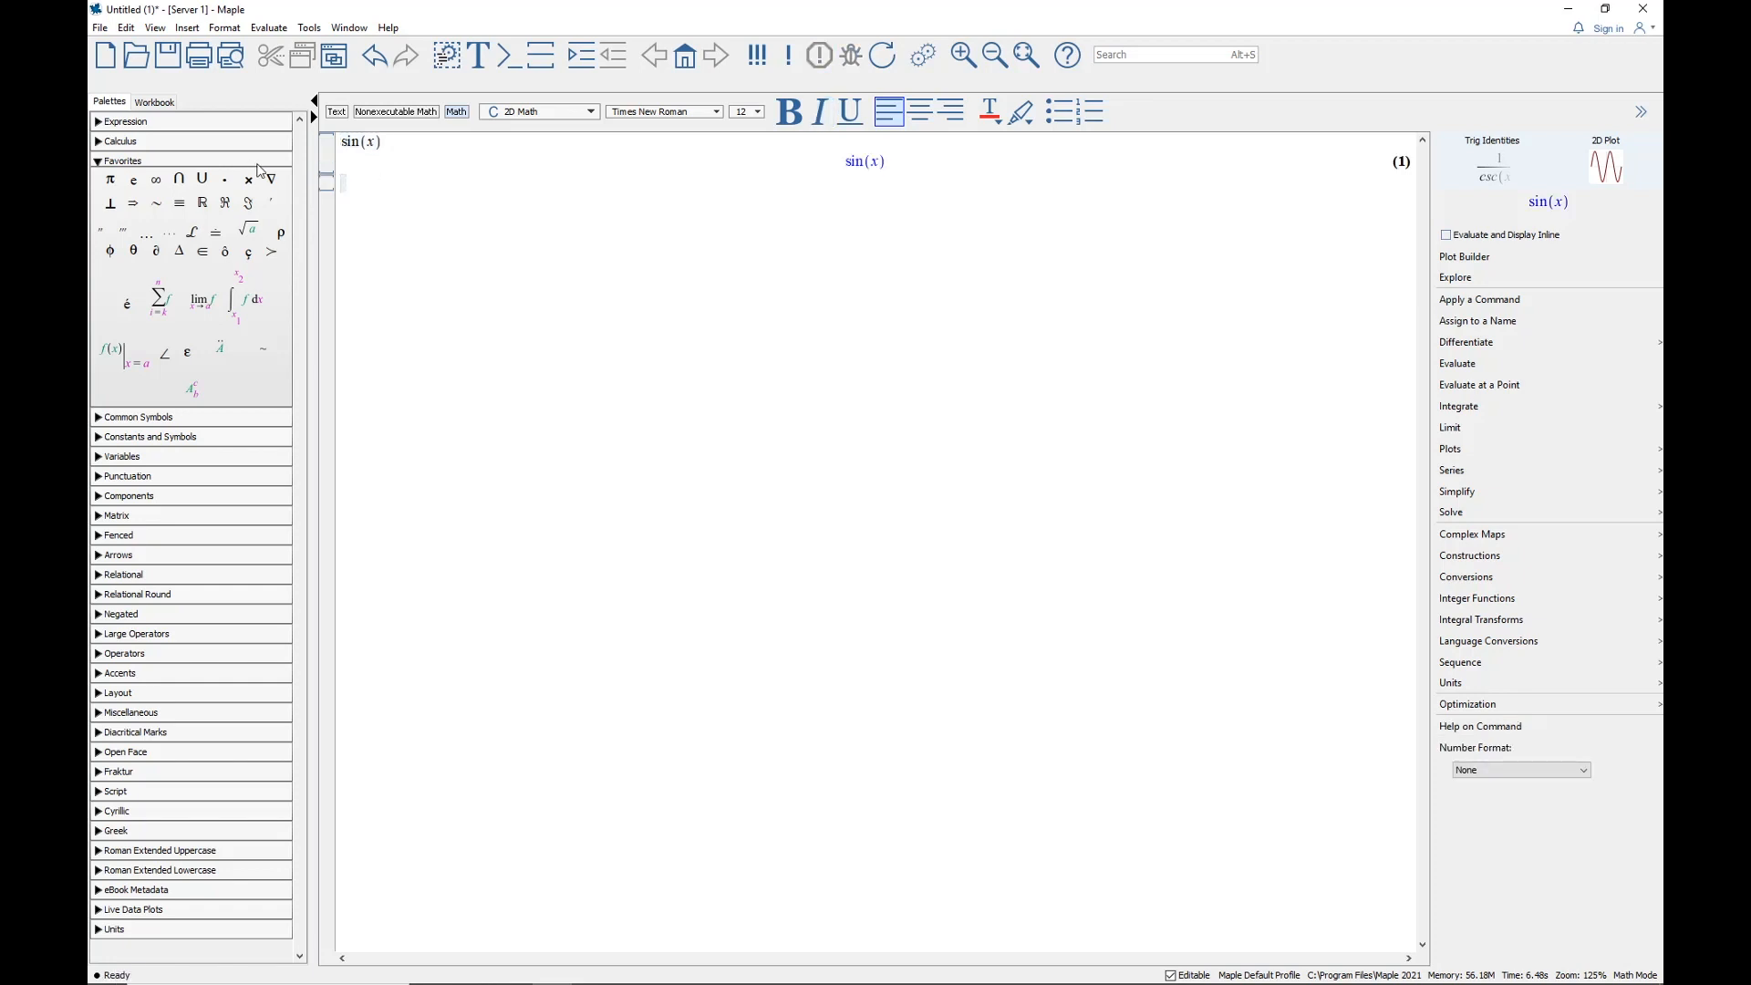
pyautogui.click(396, 136)
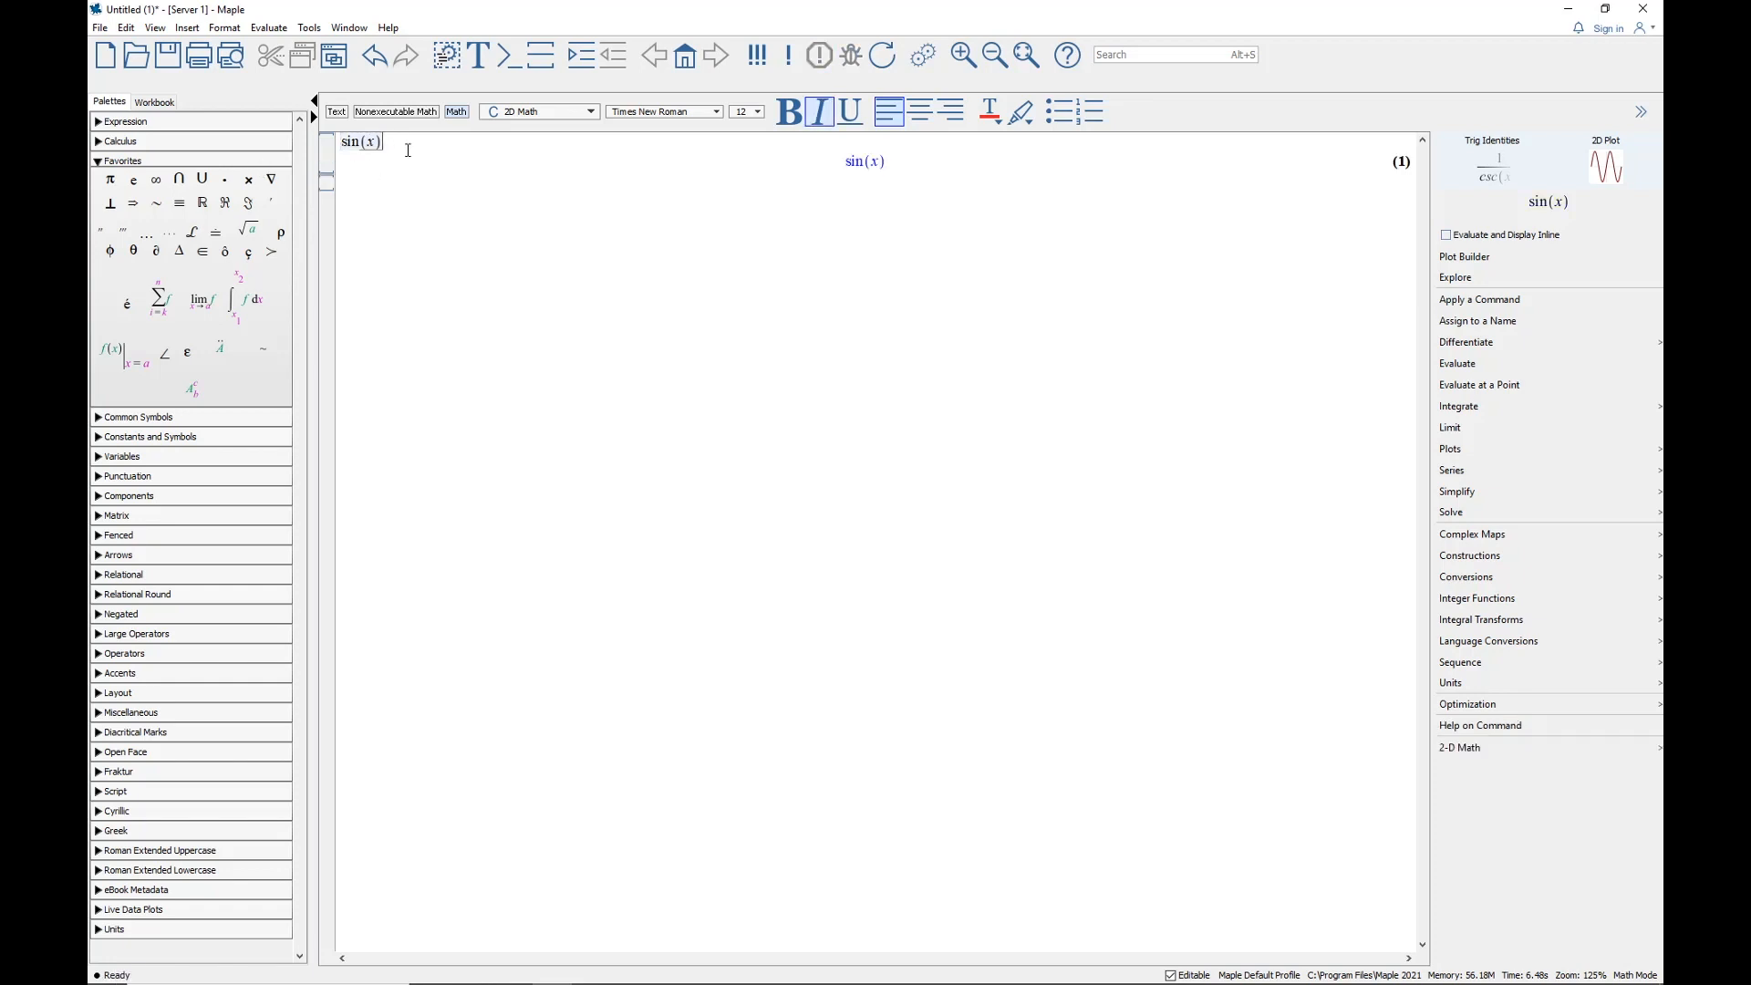
pyautogui.click(908, 160)
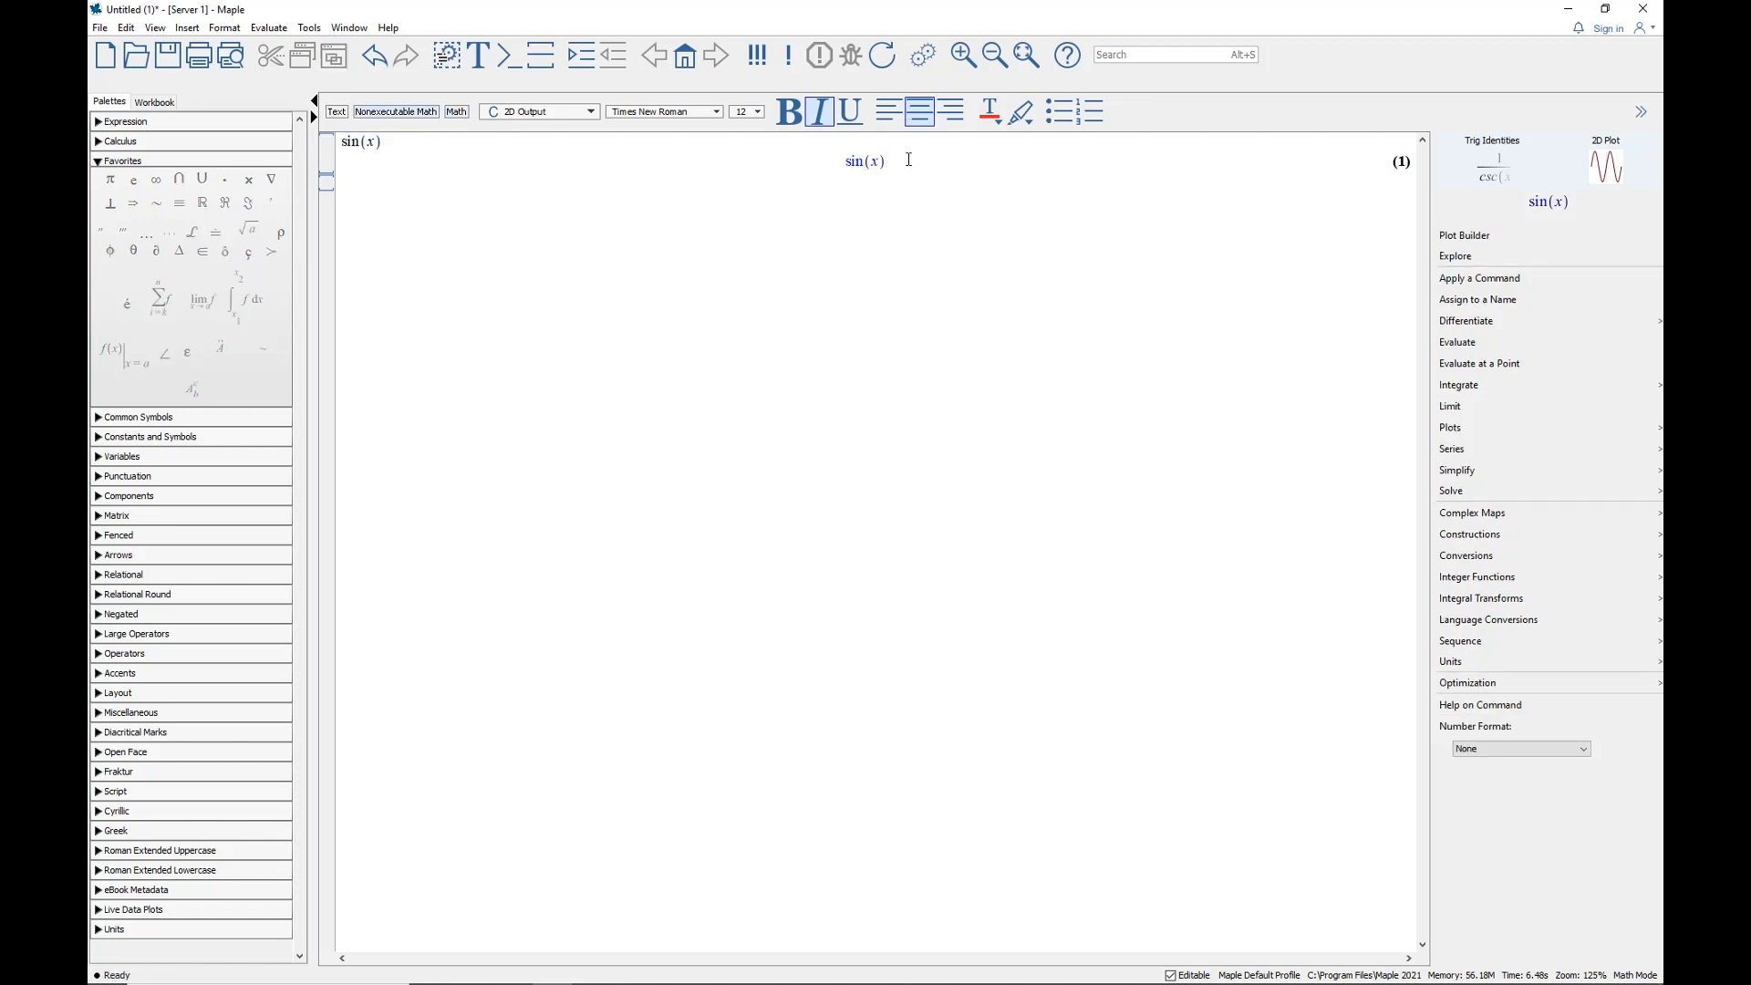
pyautogui.moveTo(1533, 177)
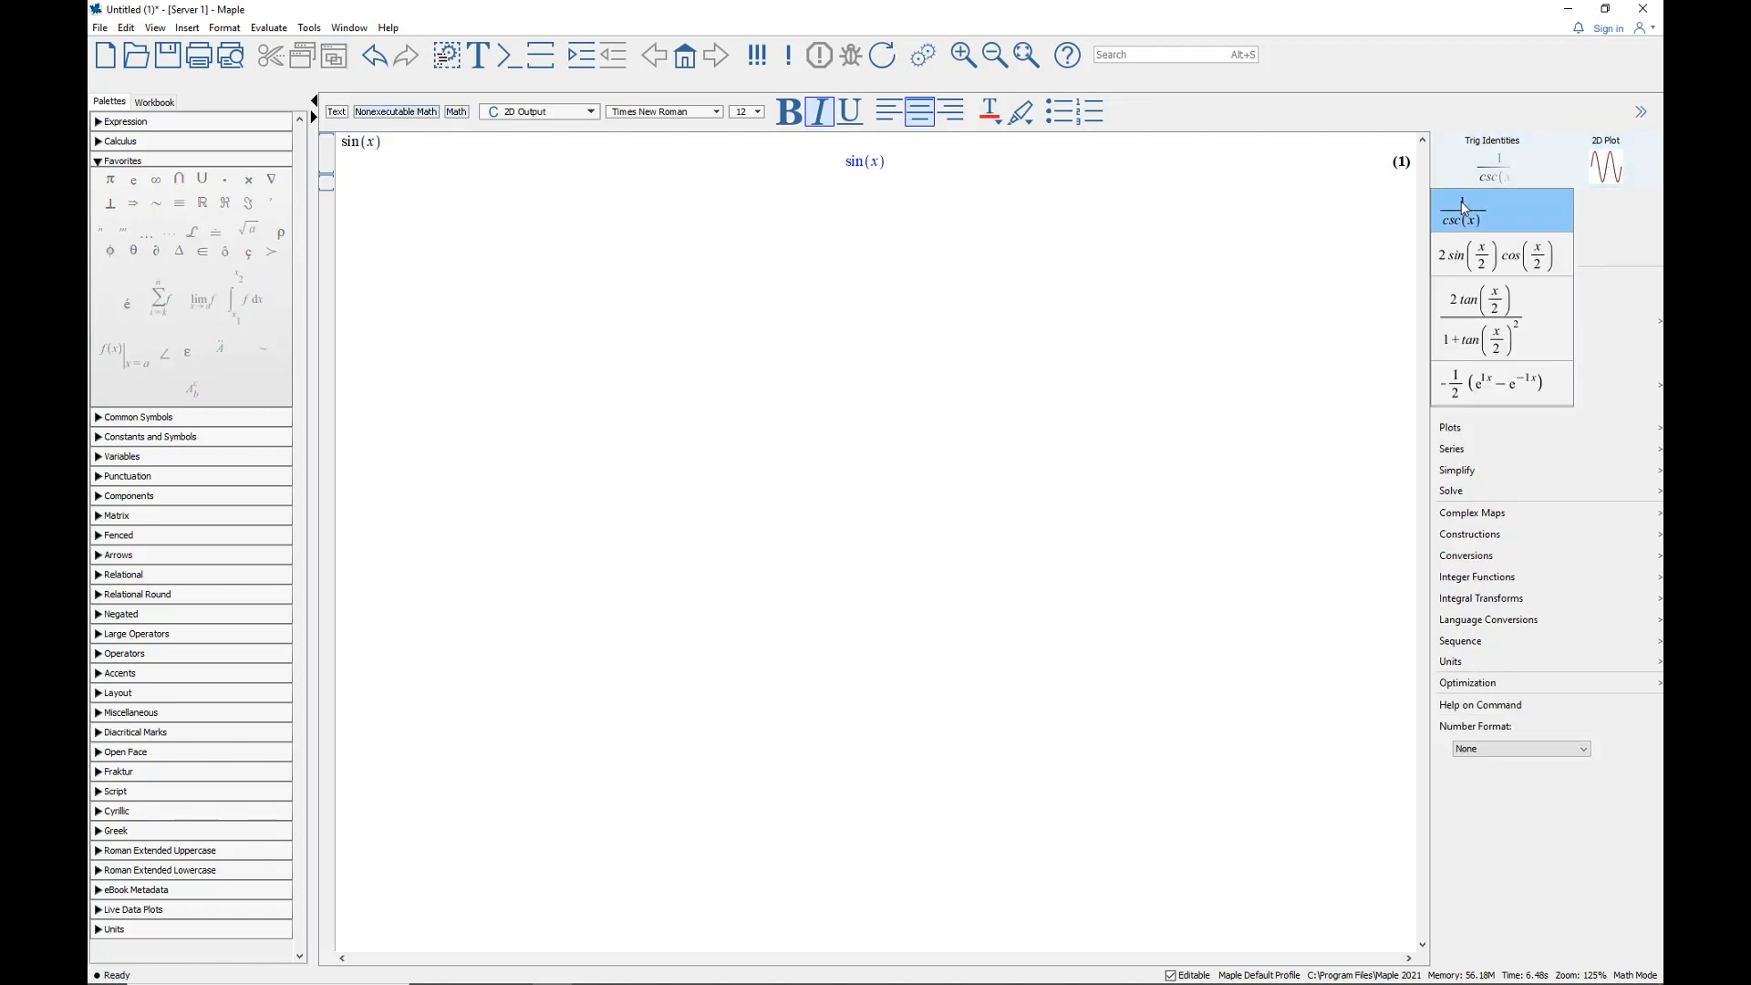
pyautogui.click(1272, 236)
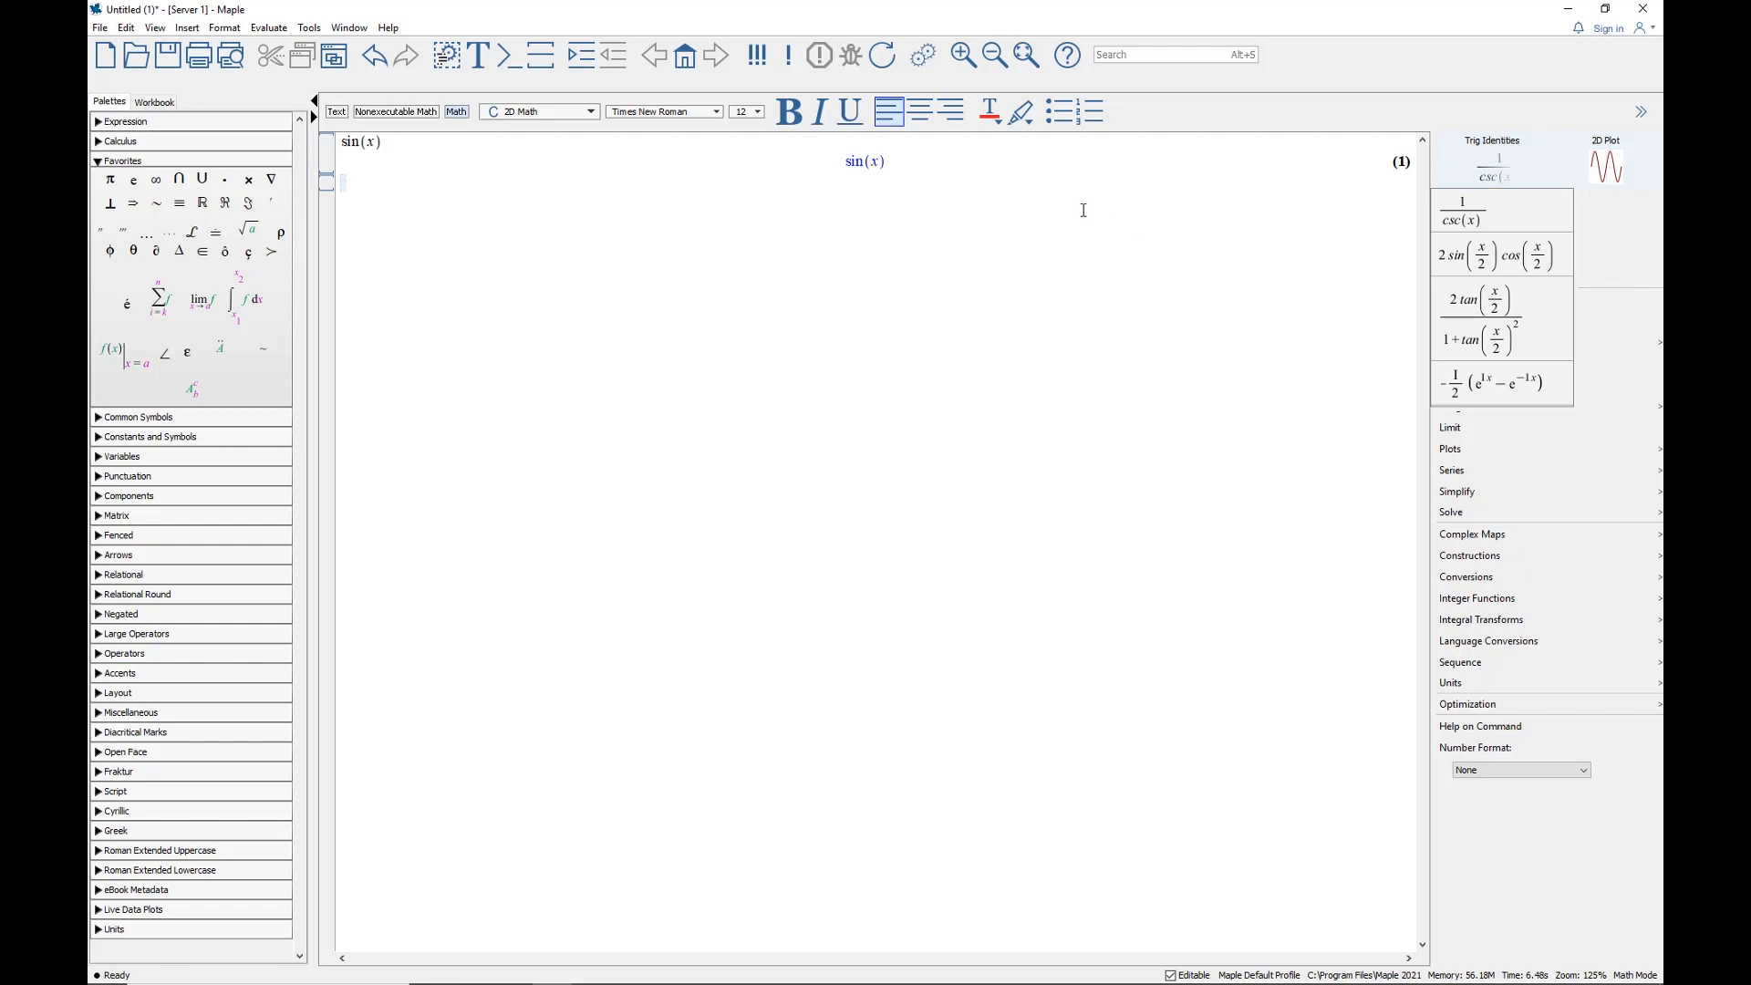
# Create a 2-D plot from the sin(x) output
pyautogui.click(926, 169)
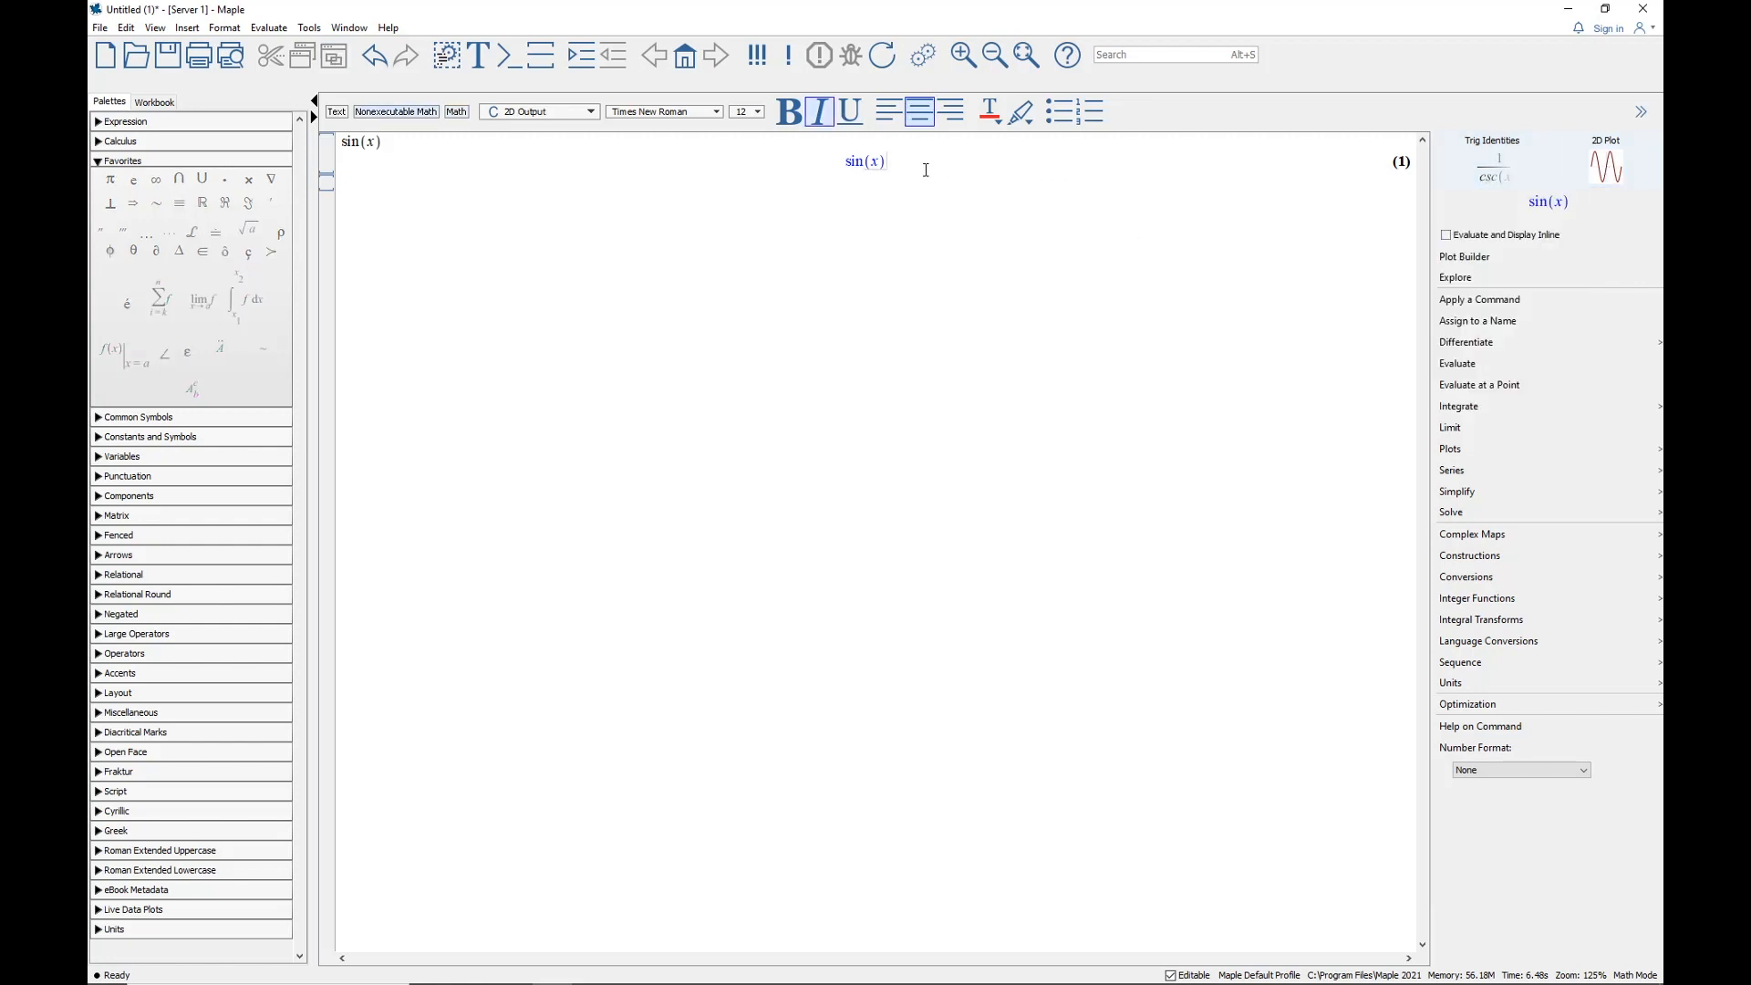
pyautogui.click(1452, 452)
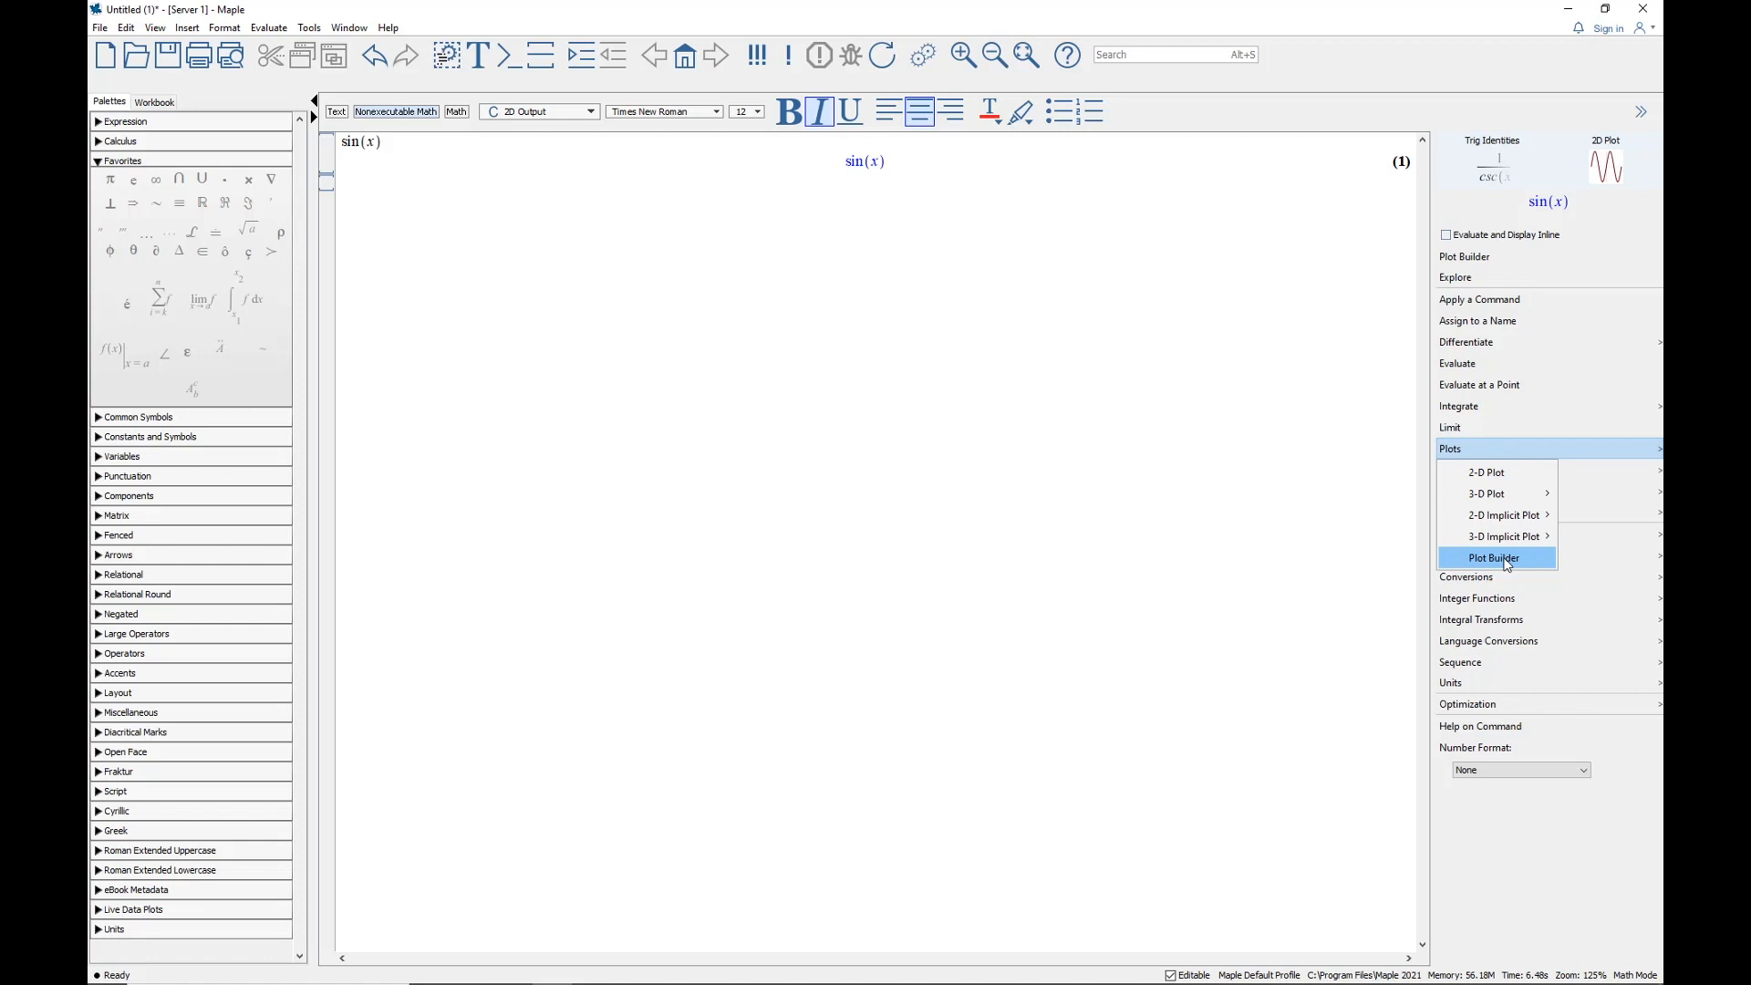
pyautogui.click(1497, 473)
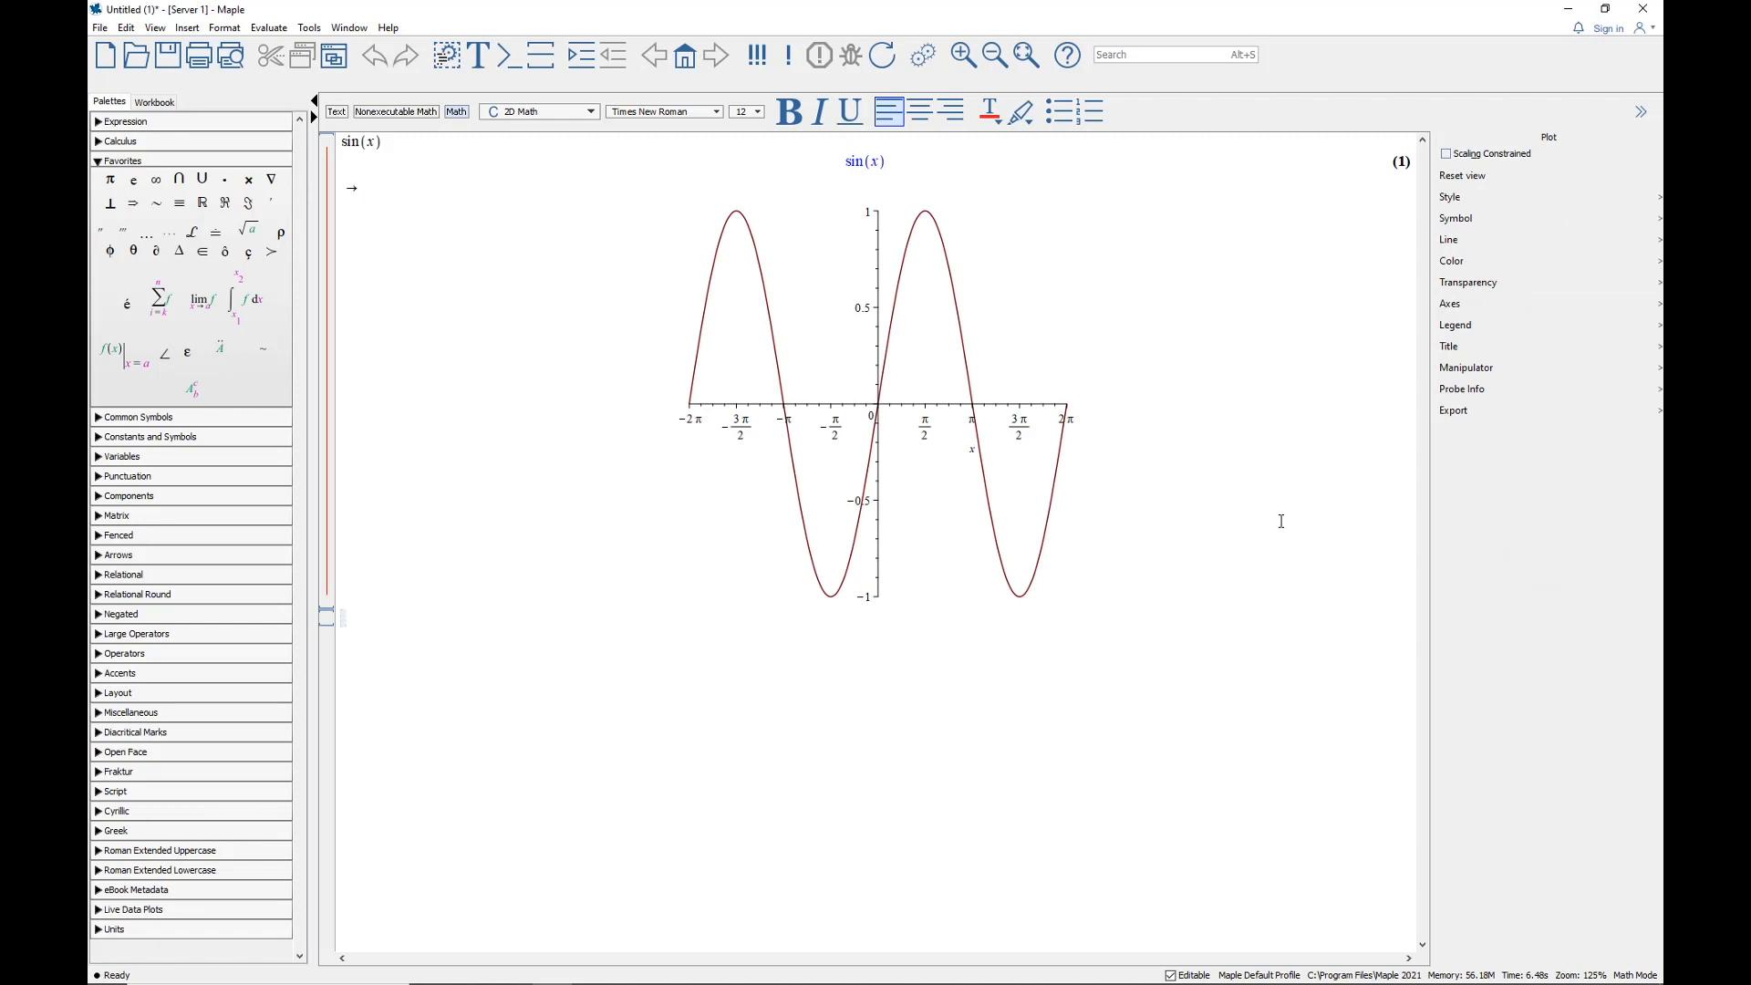
# Select the sine plot and turn on its gridlines
pyautogui.rightClick(931, 465)
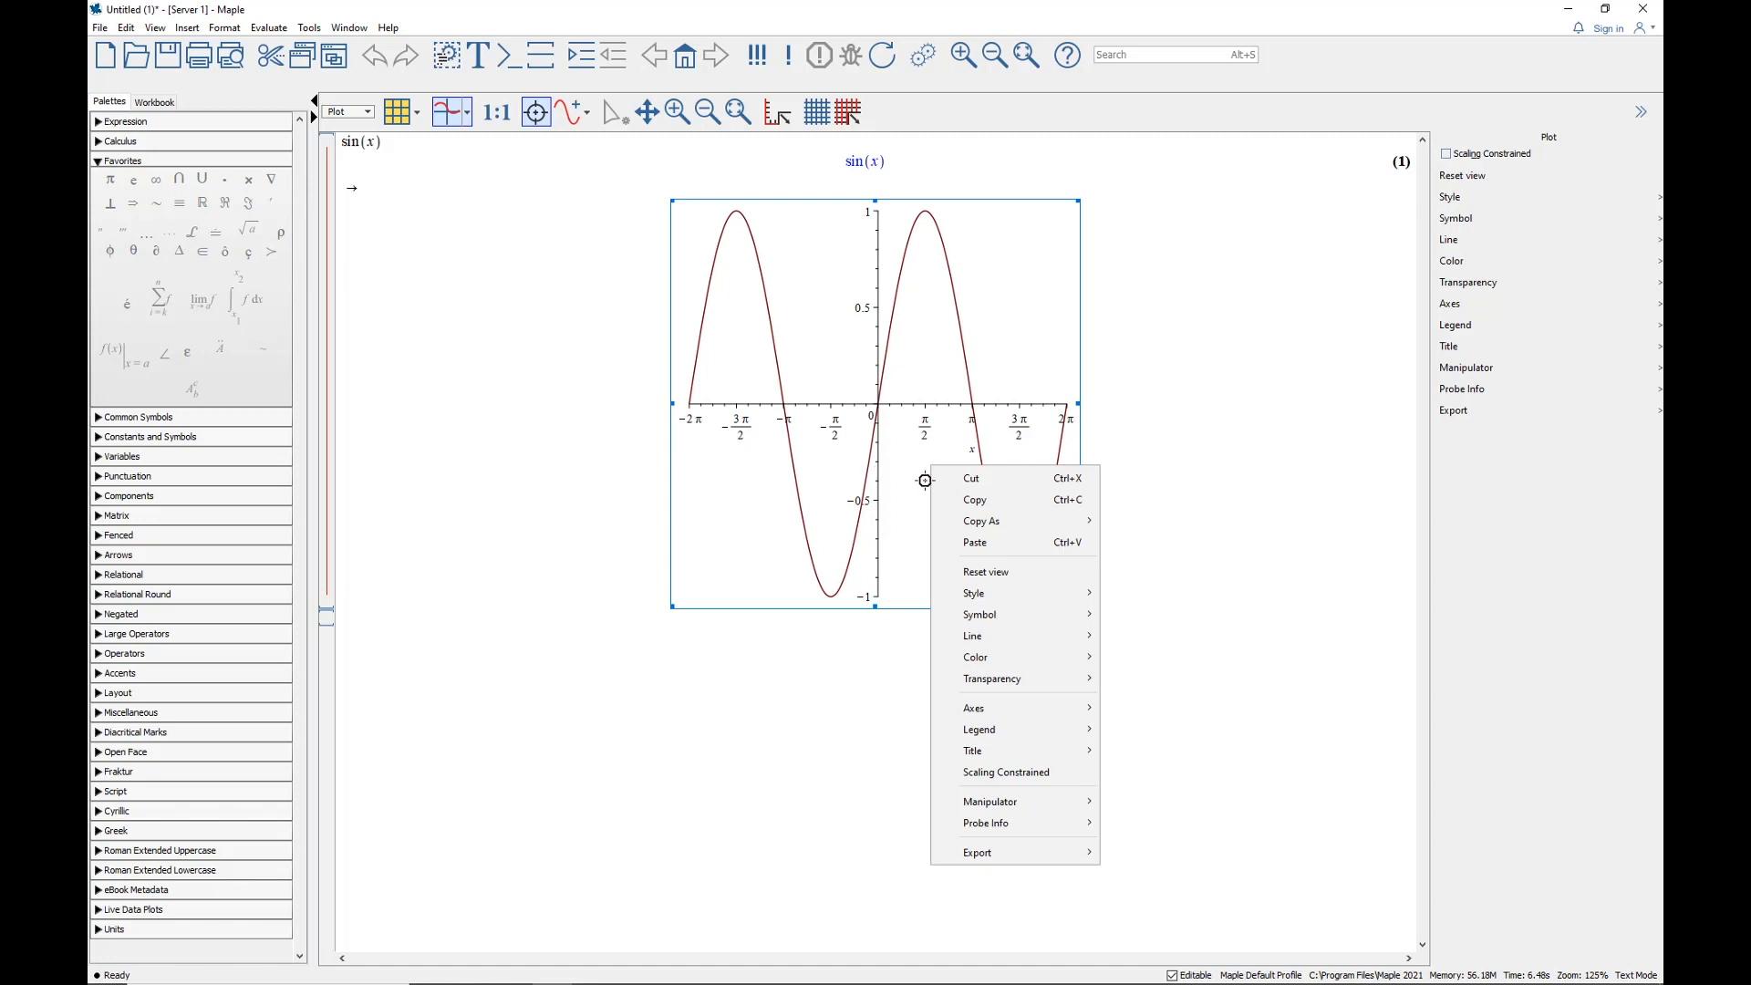
pyautogui.click(821, 249)
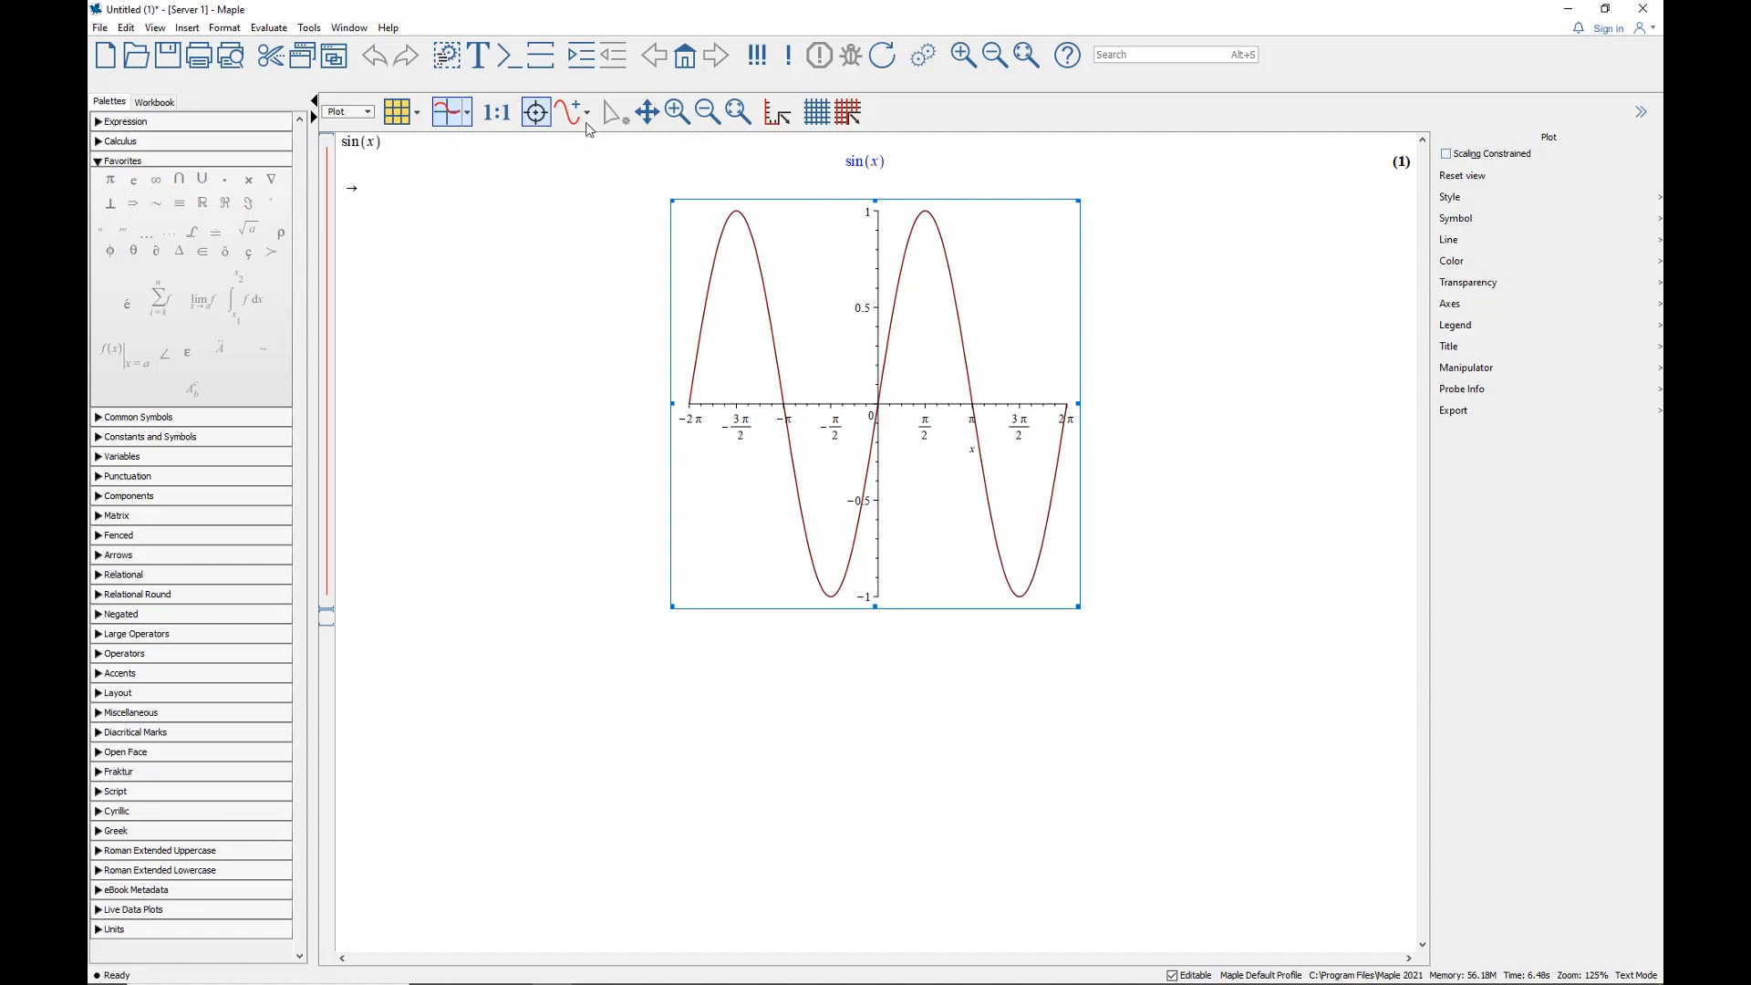
pyautogui.click(816, 116)
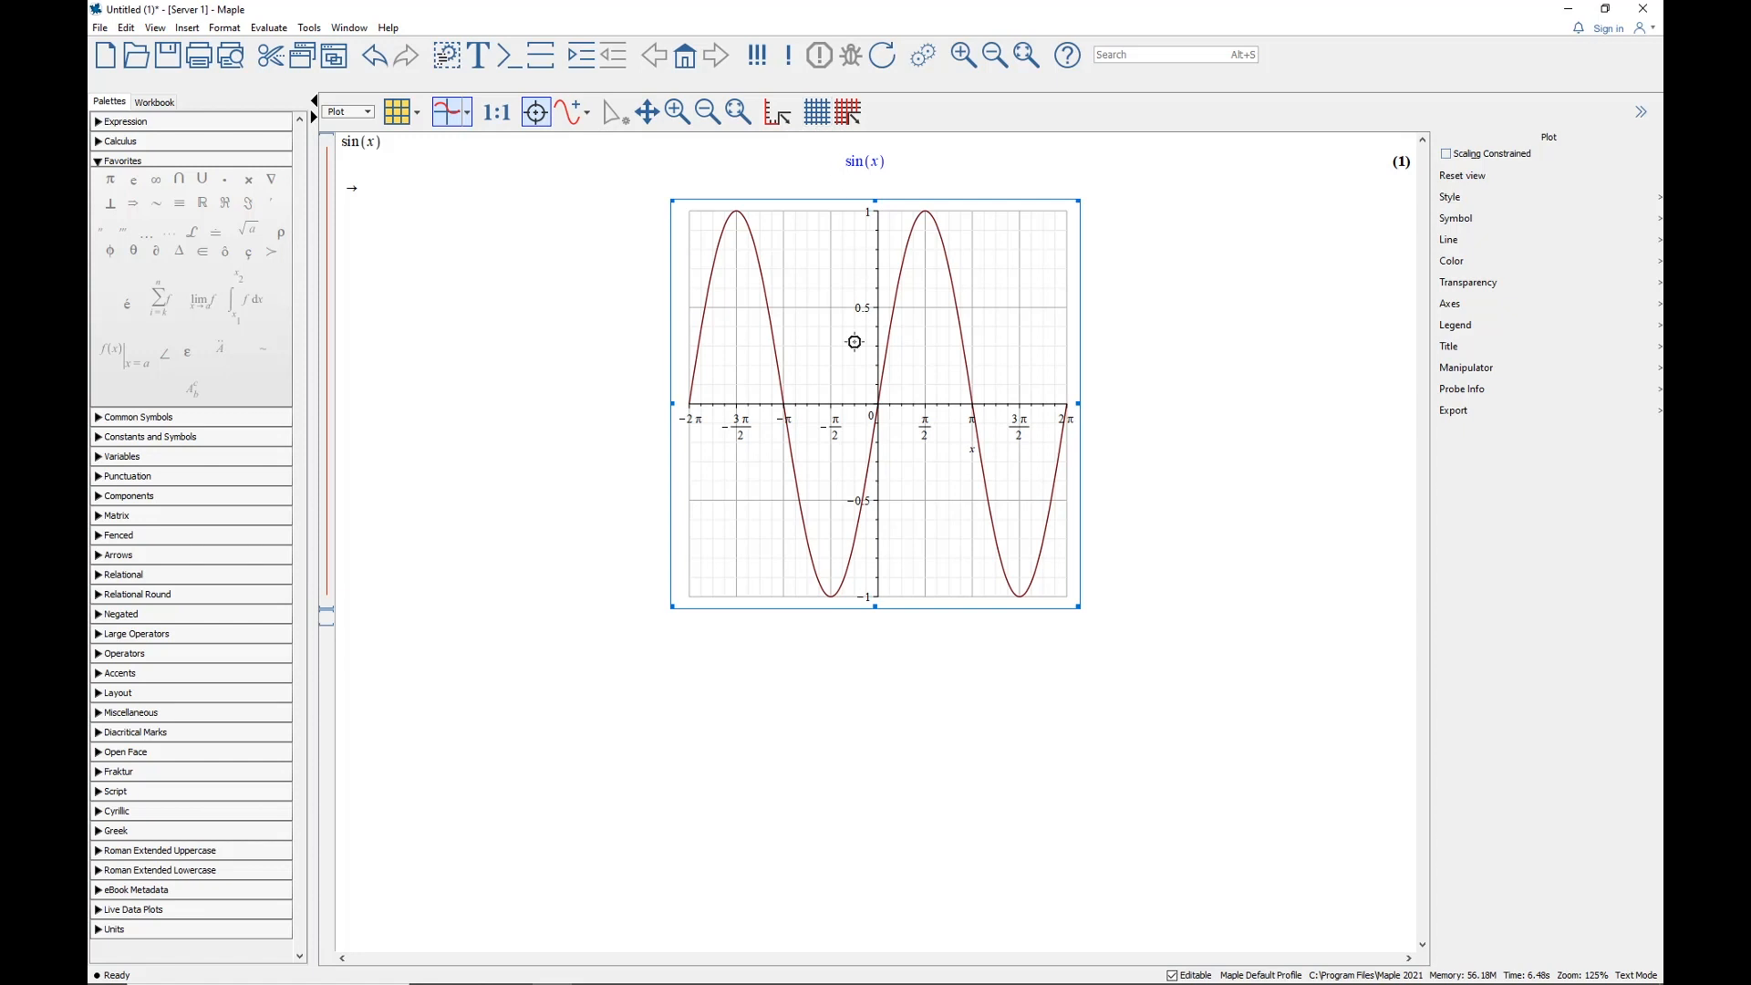
# Set the plot's probe information to Nearest point on line and probe the sine curve just past π
pyautogui.rightClick(1001, 332)
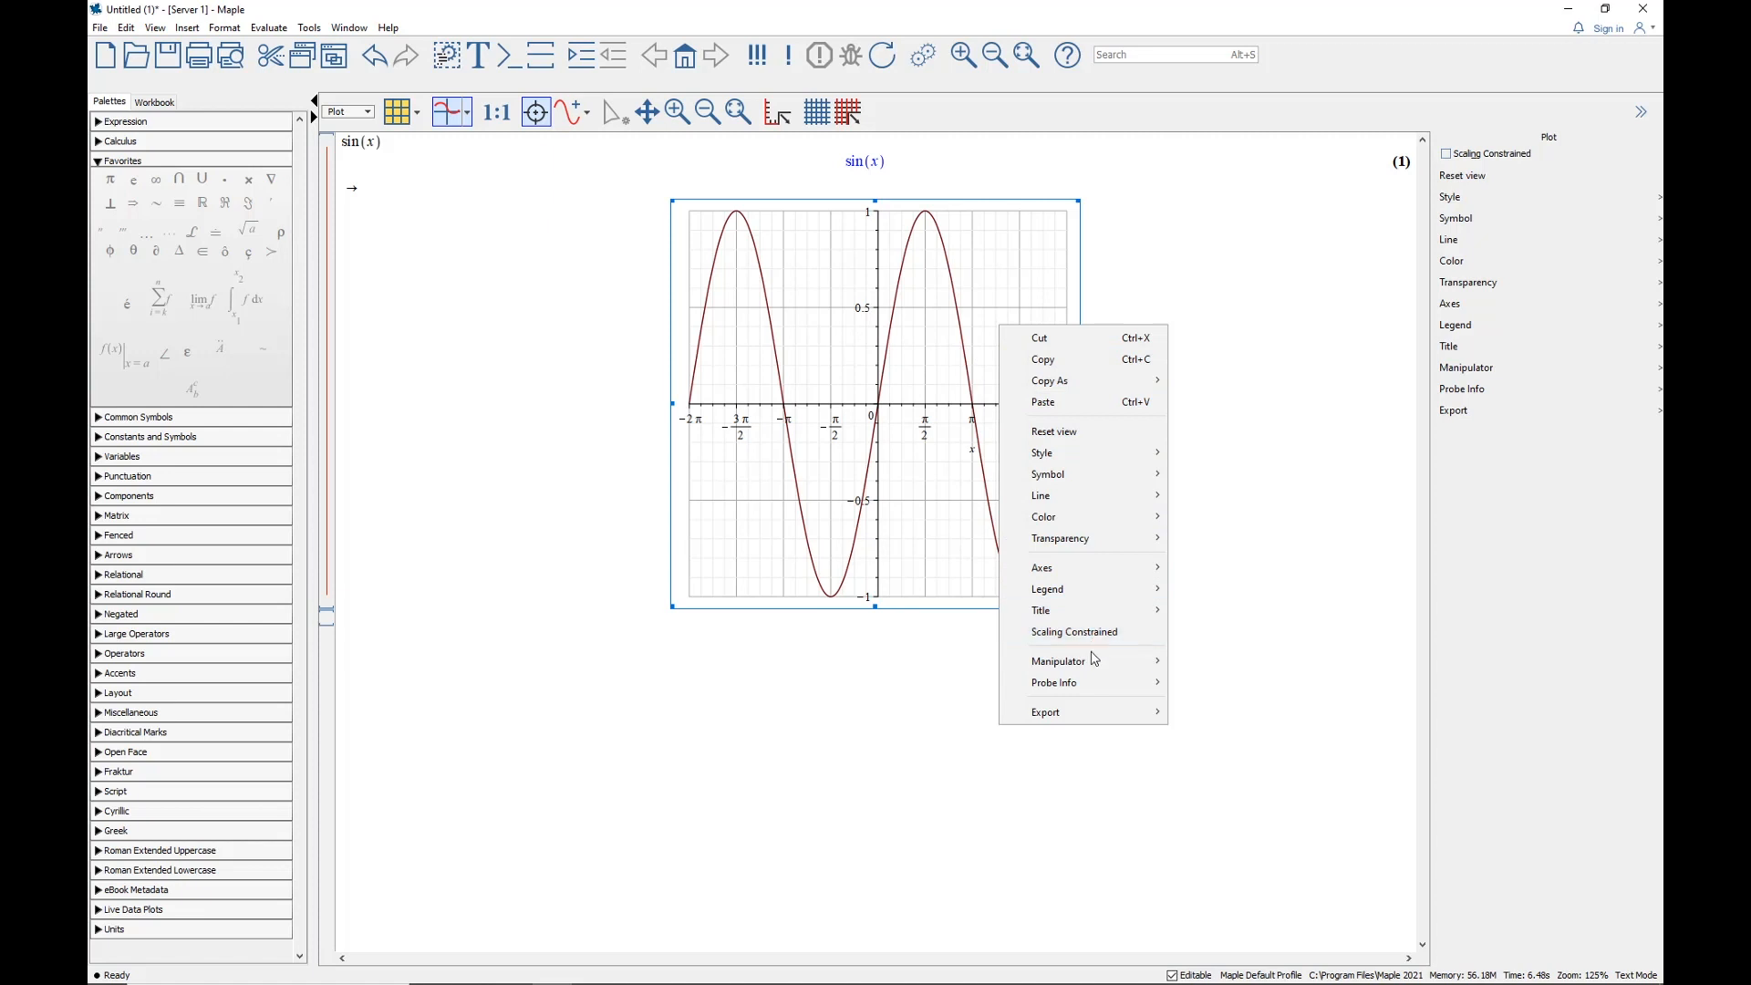
pyautogui.moveTo(1096, 687)
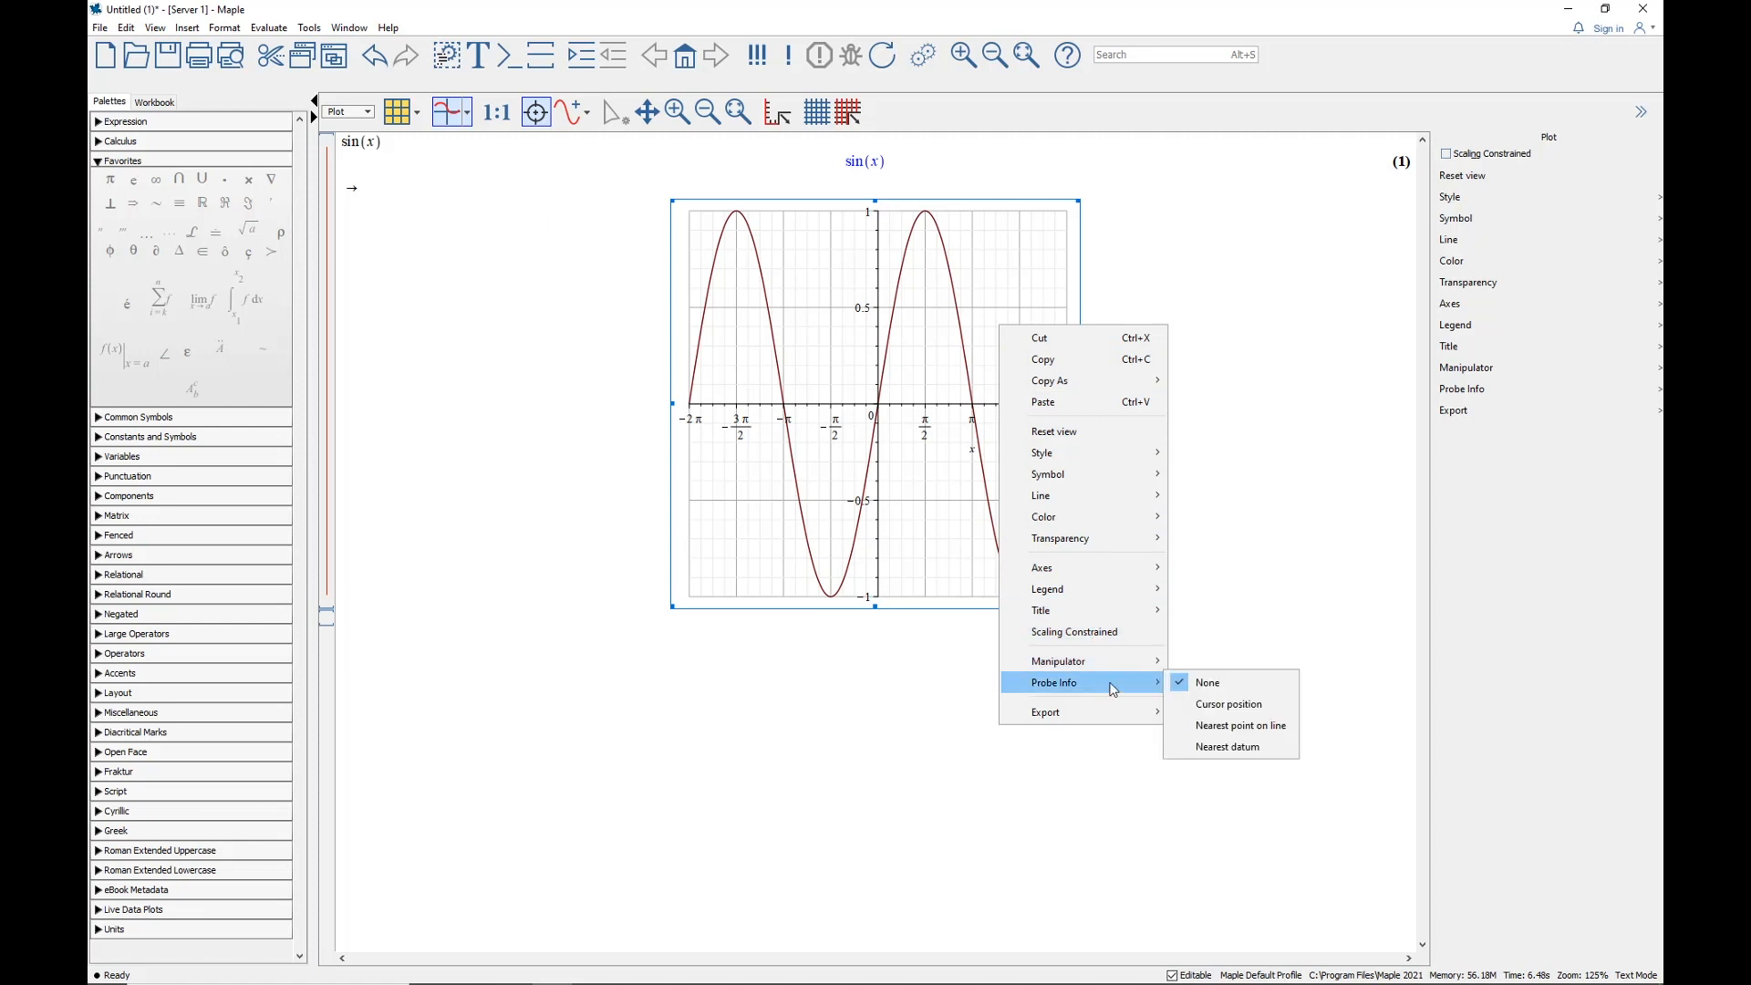
pyautogui.click(1249, 729)
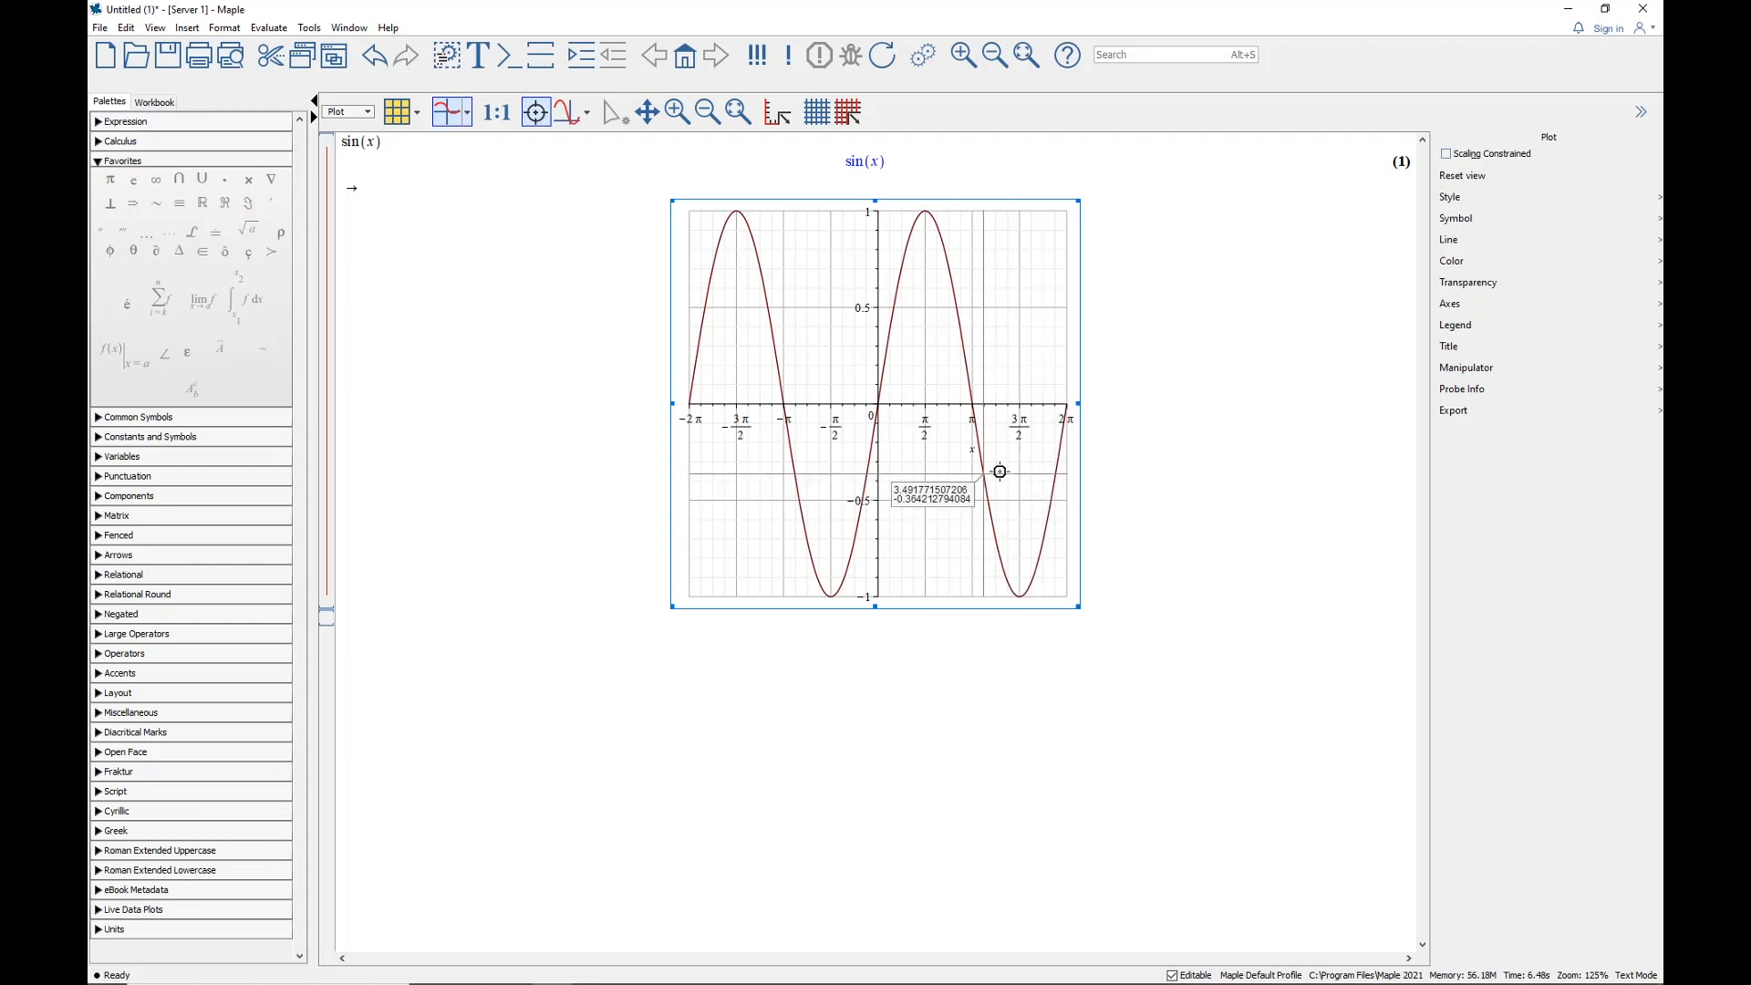
pyautogui.moveTo(997, 462)
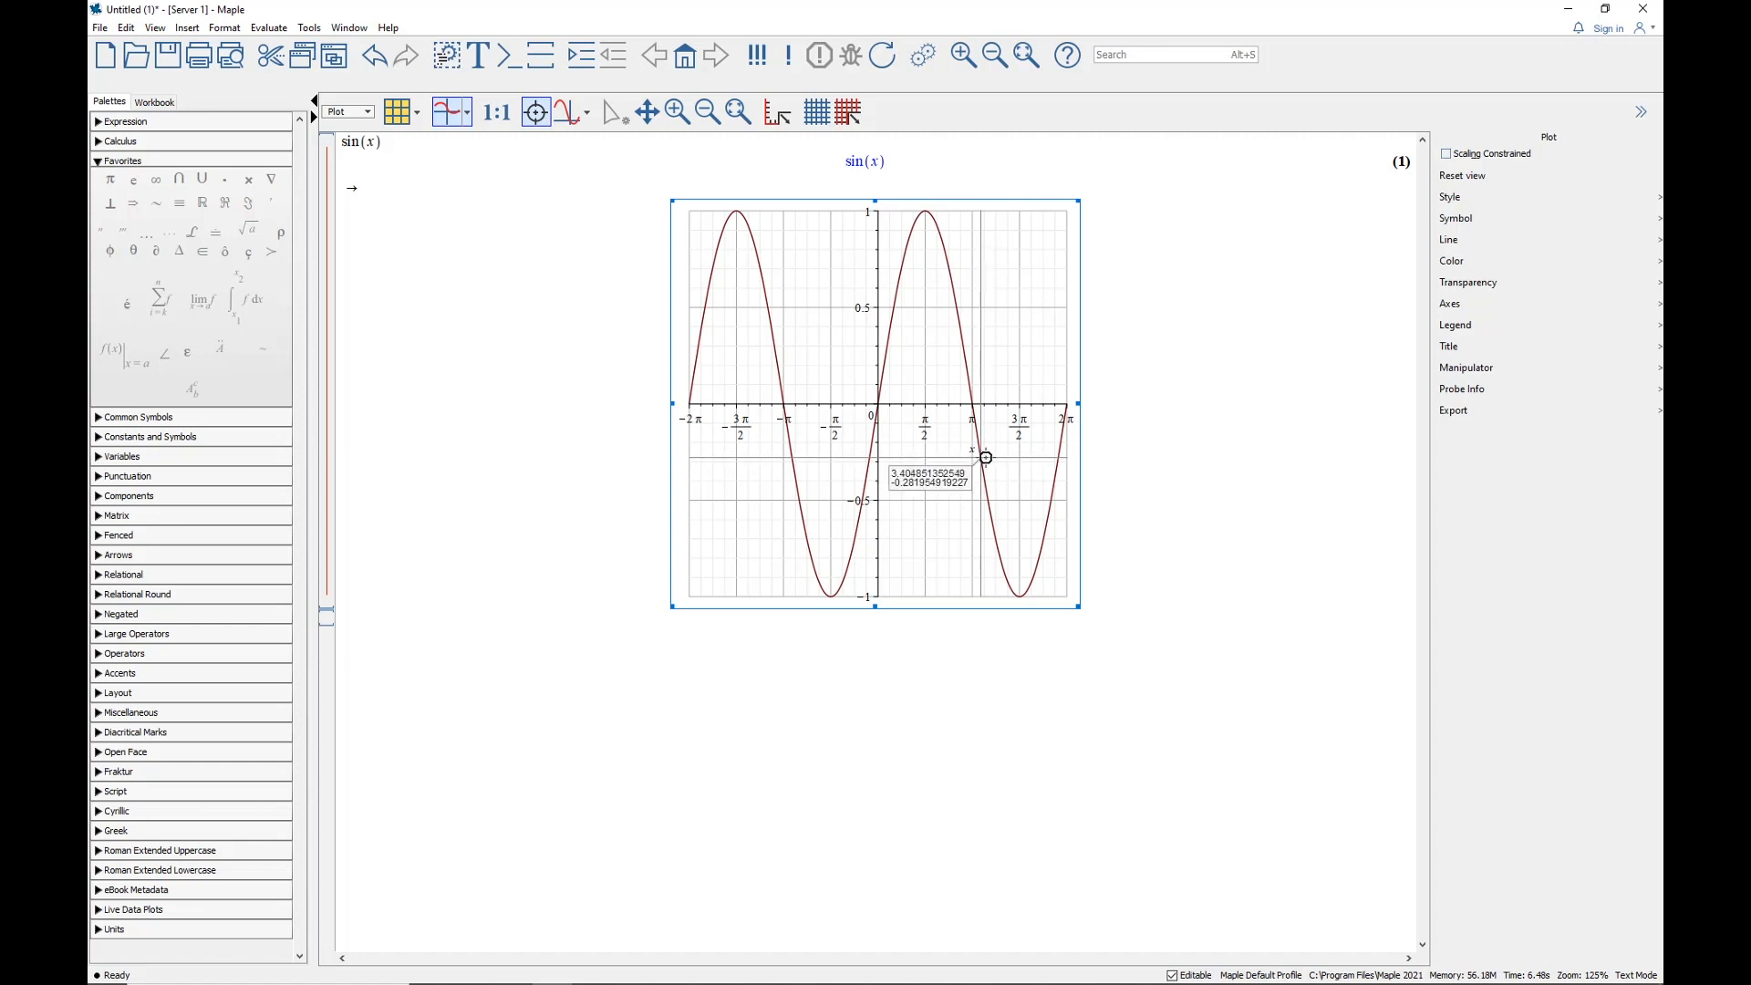
# Copy the probed point data from the sine curve and paste it into the empty line below the plot
pyautogui.rightClick(985, 457)
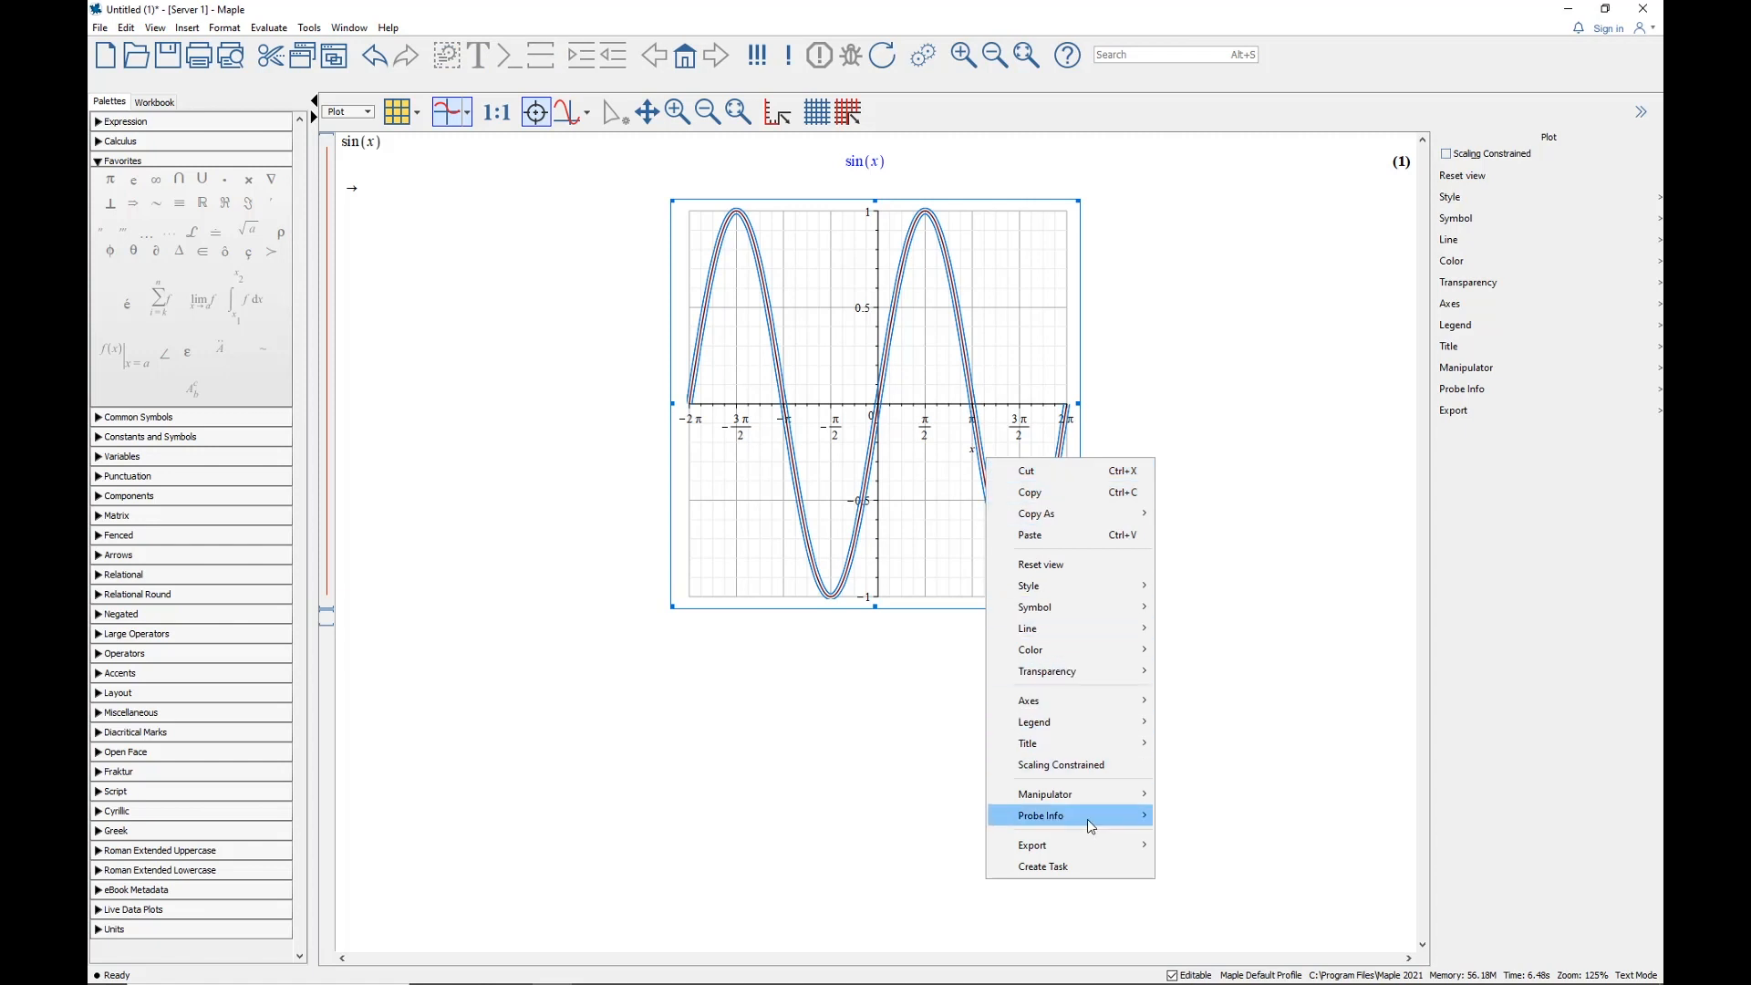
pyautogui.moveTo(1091, 824)
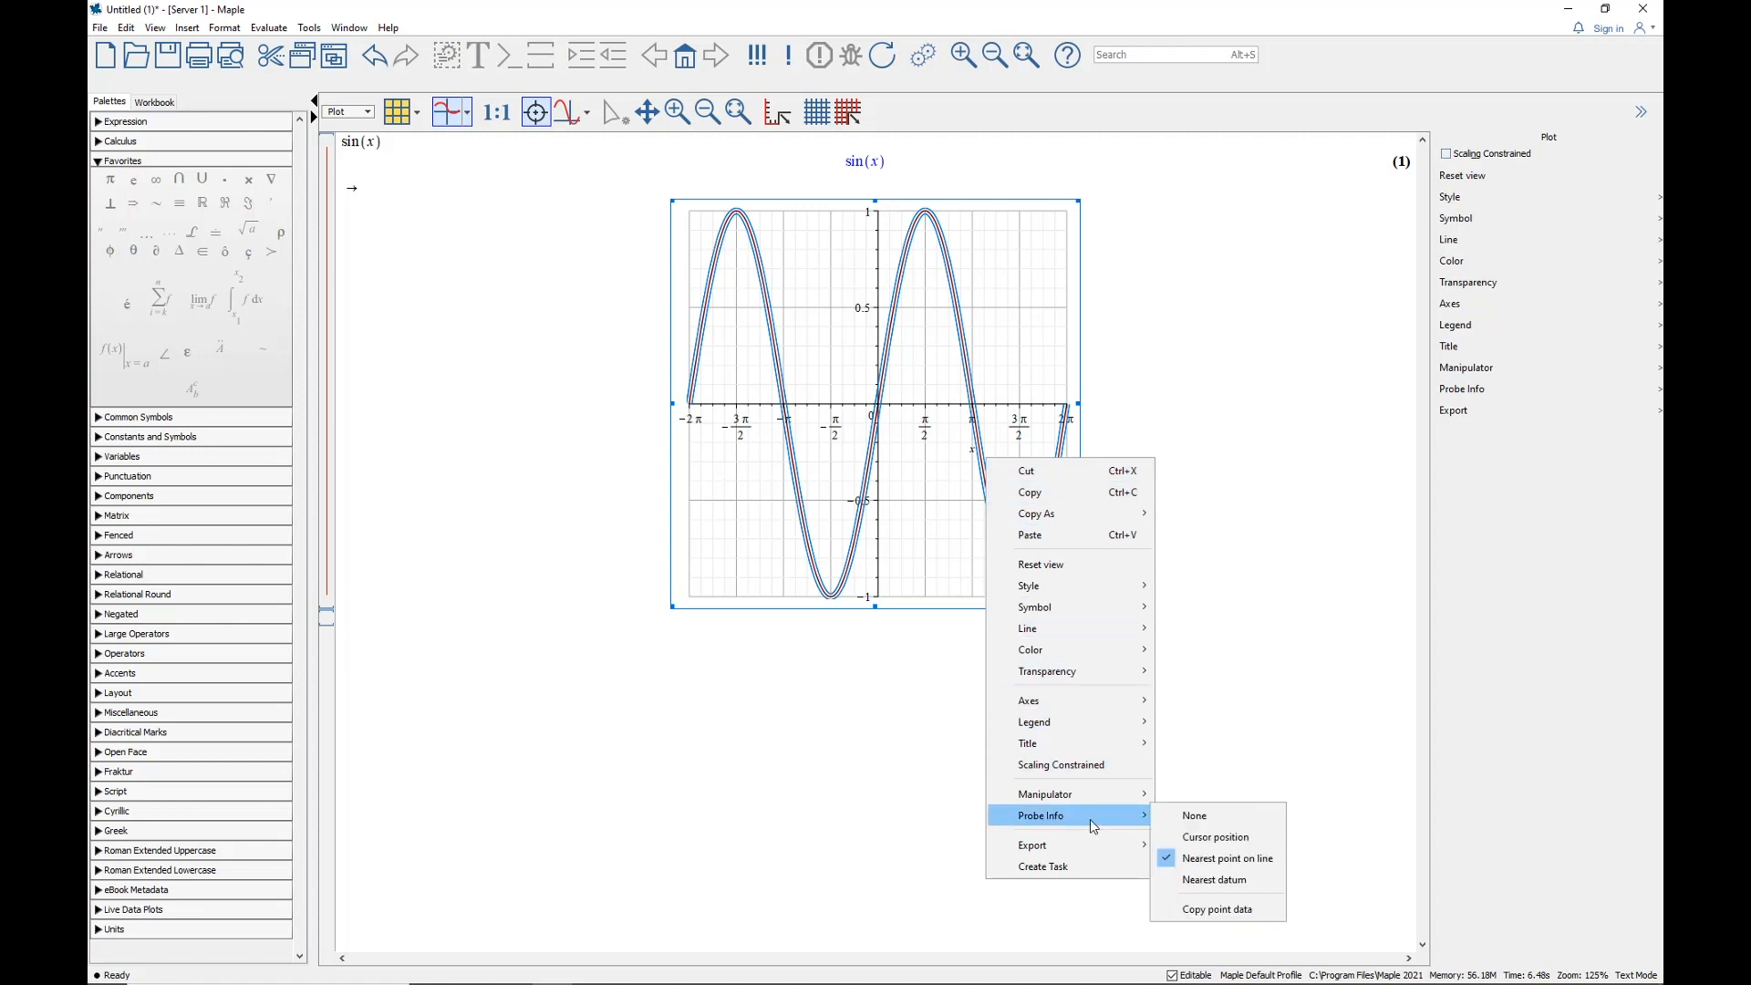
pyautogui.click(1244, 911)
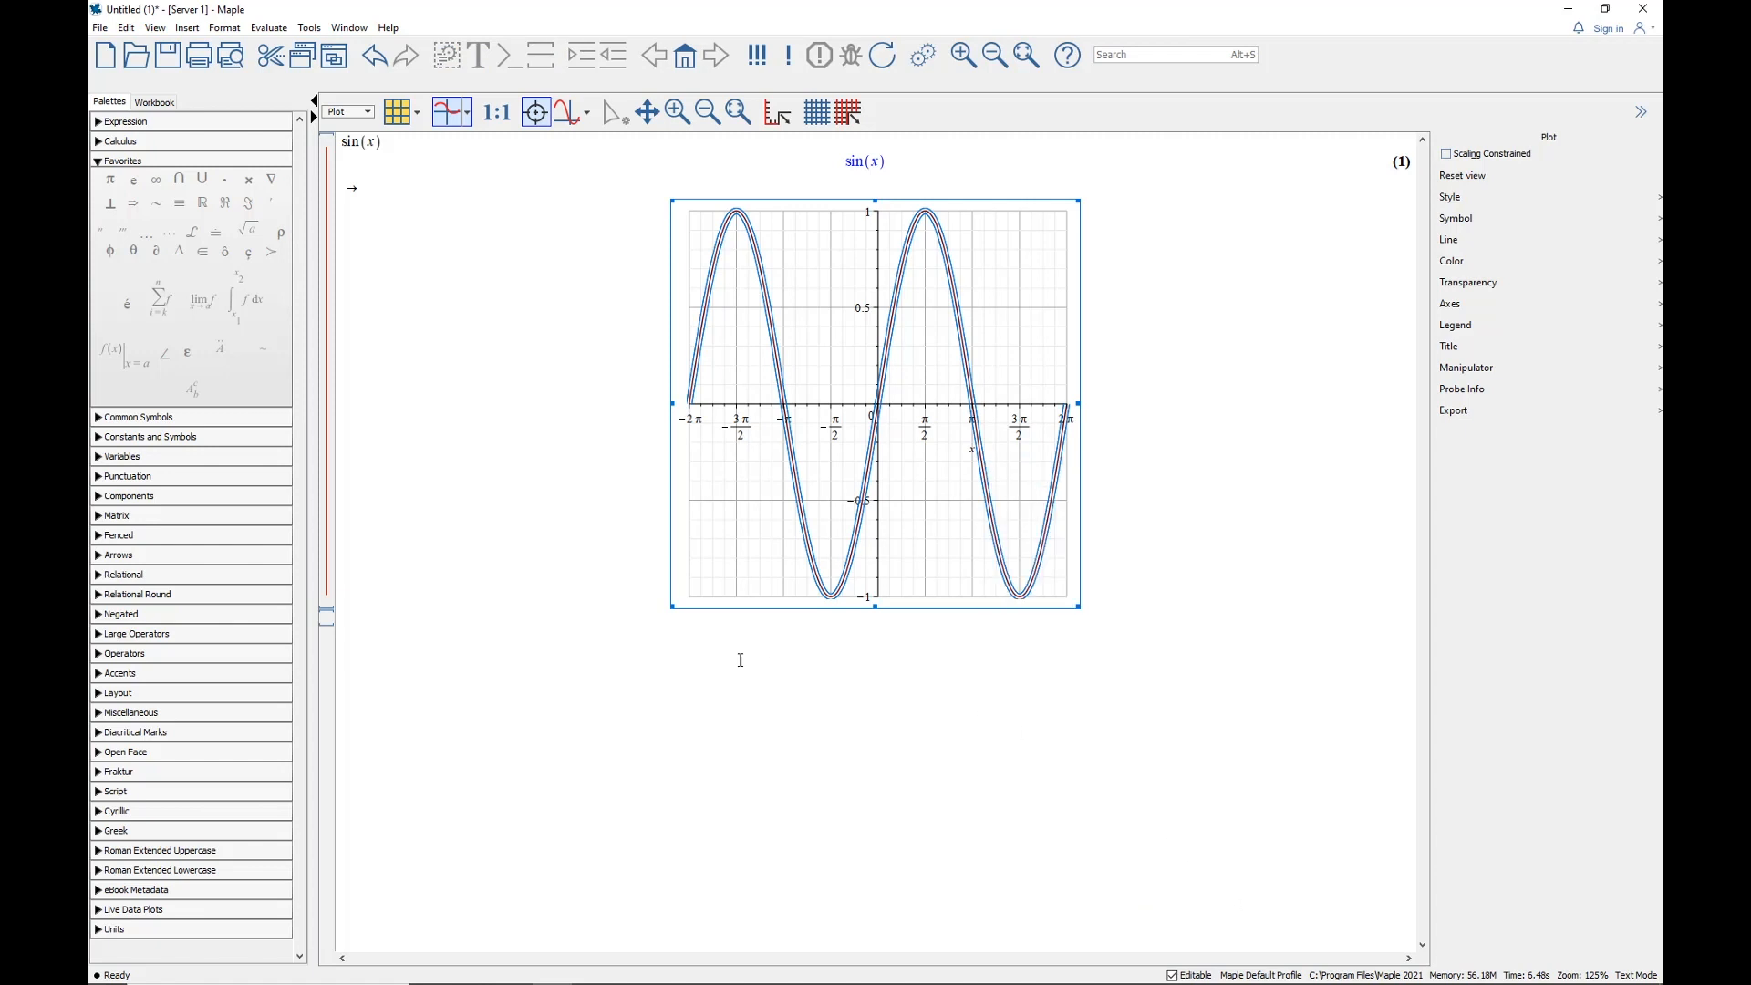
pyautogui.click(363, 620)
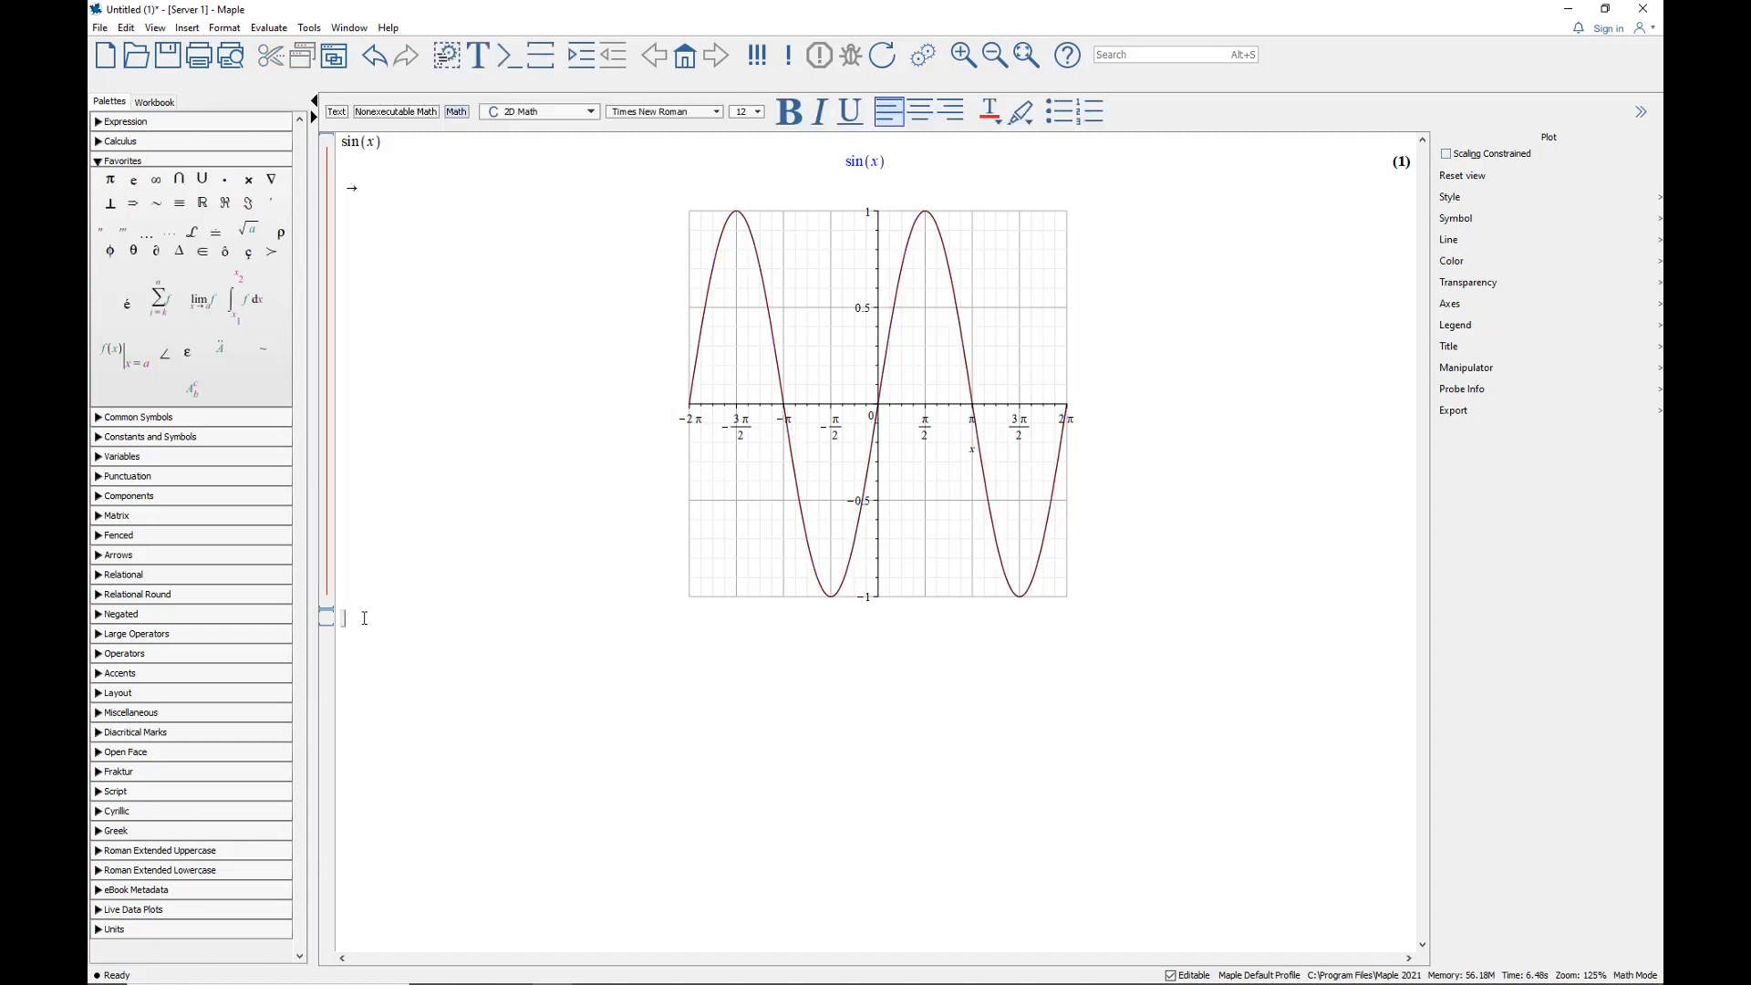
pyautogui.rightClick(371, 617)
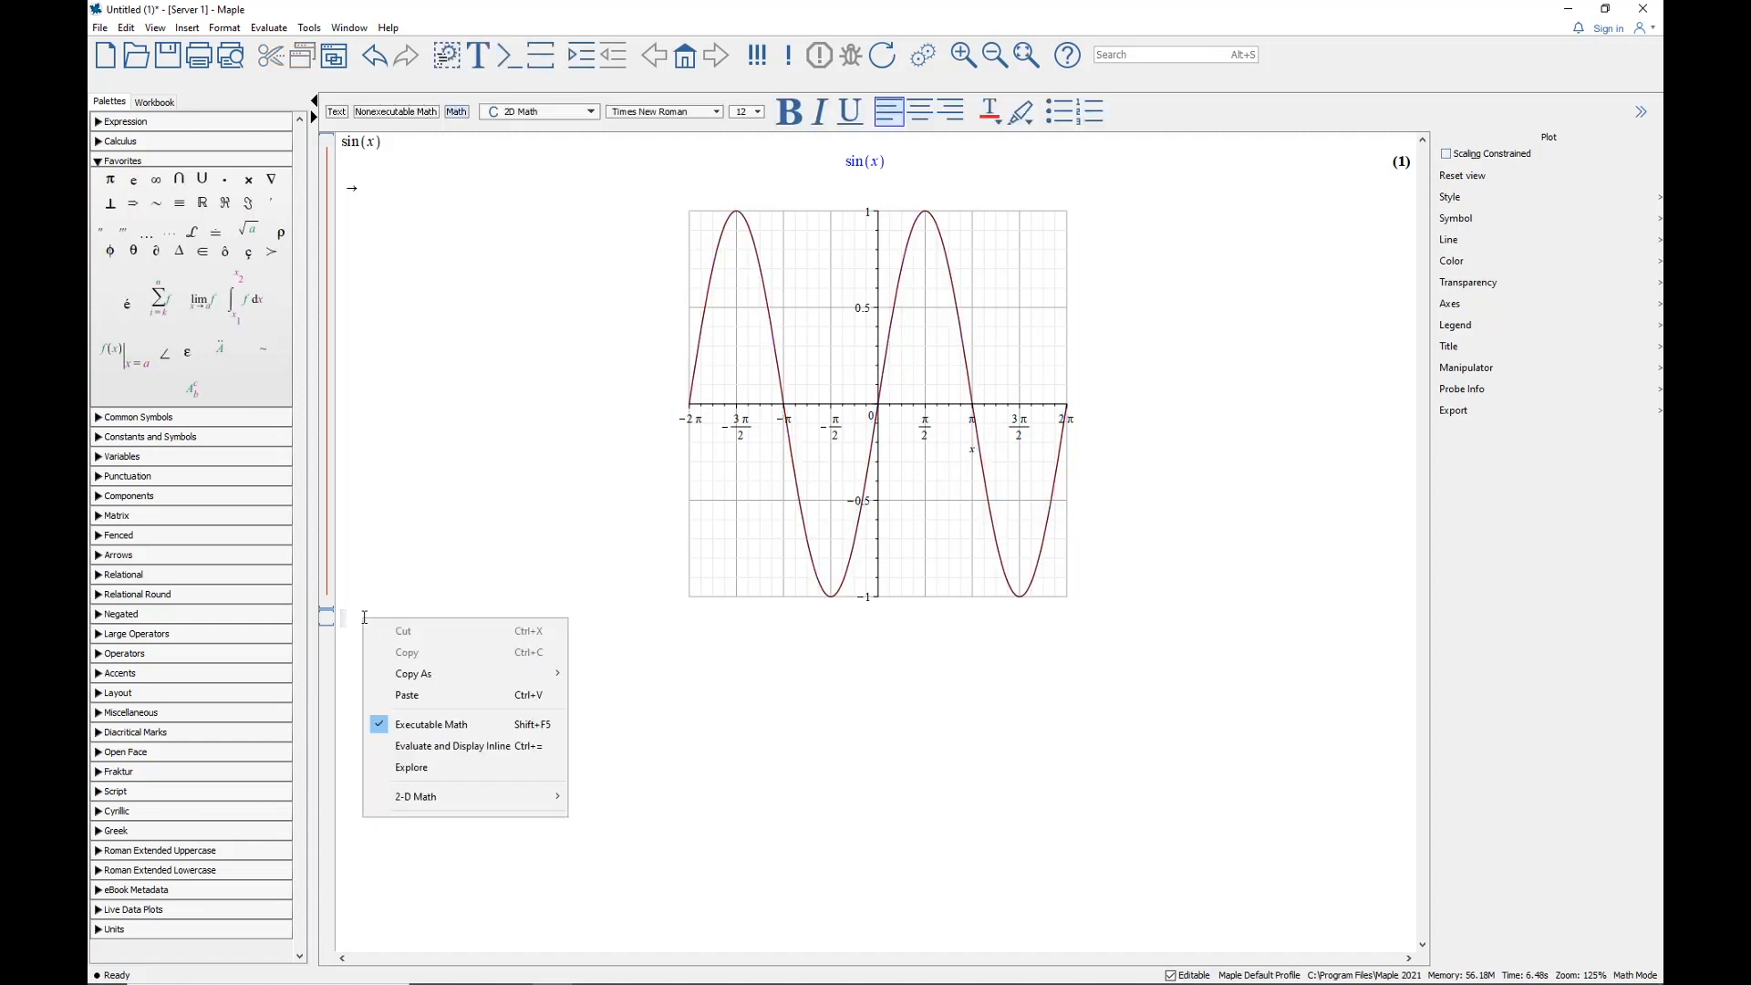
pyautogui.click(434, 698)
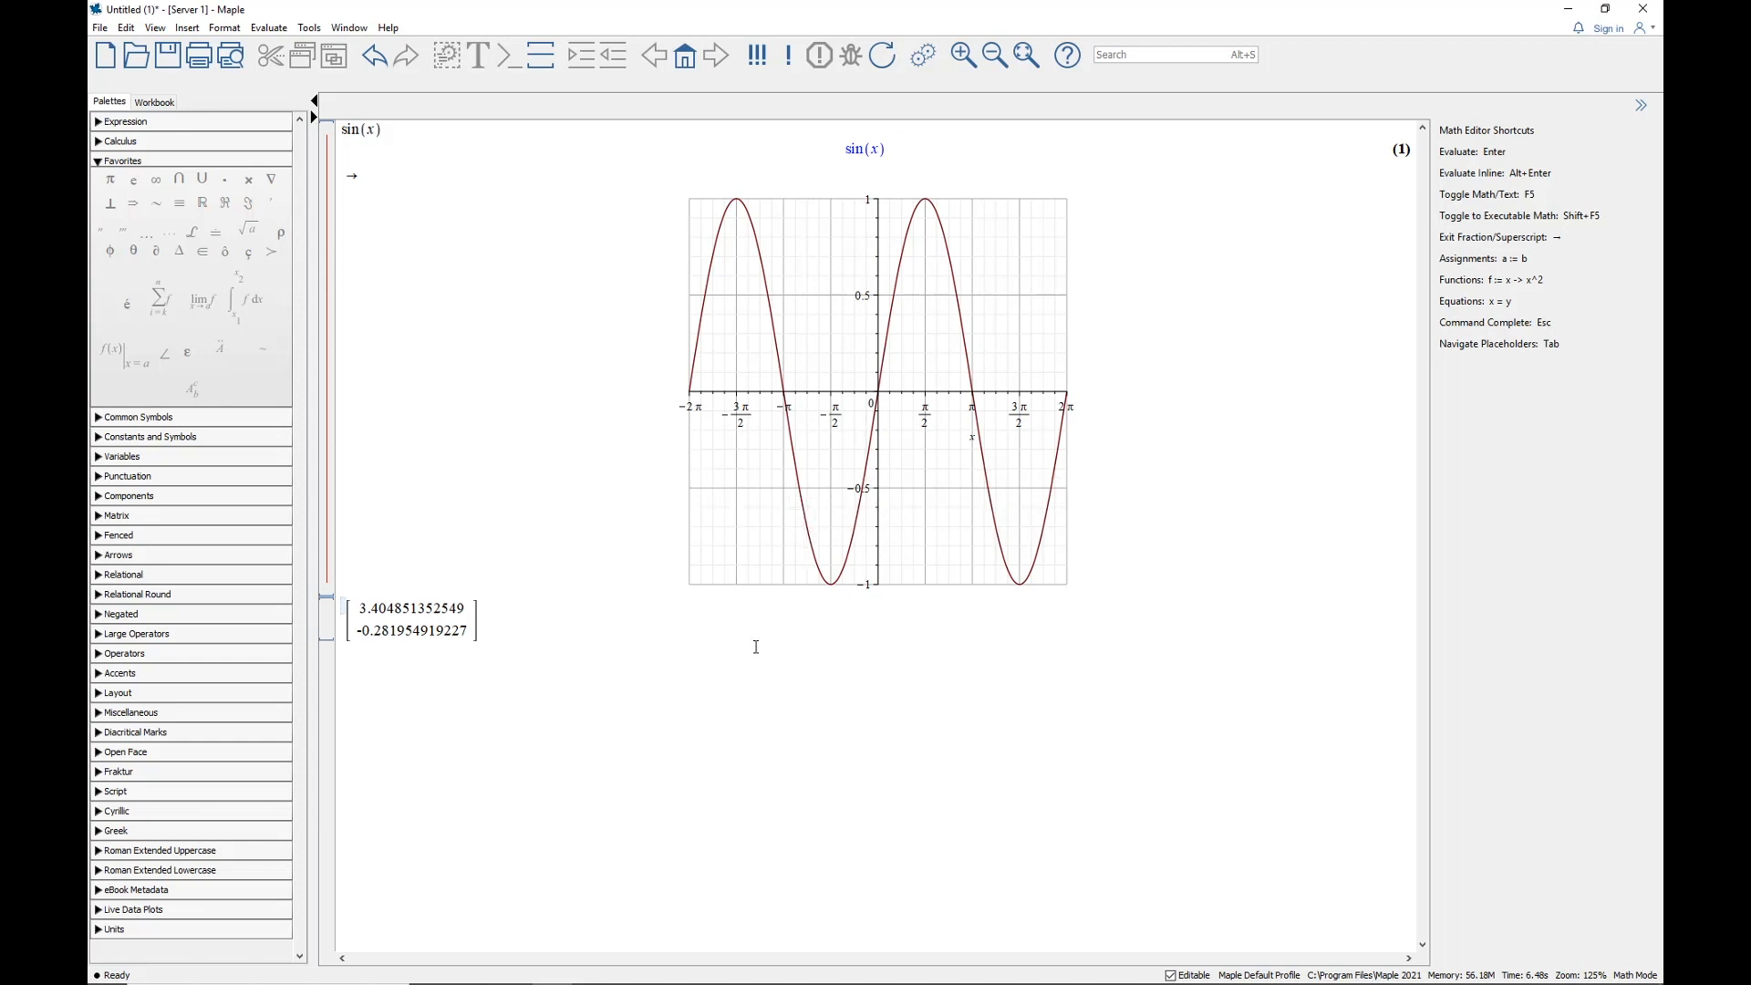
# Select the sine plot and turn constrained 1:1 scaling on, and off again
pyautogui.click(836, 268)
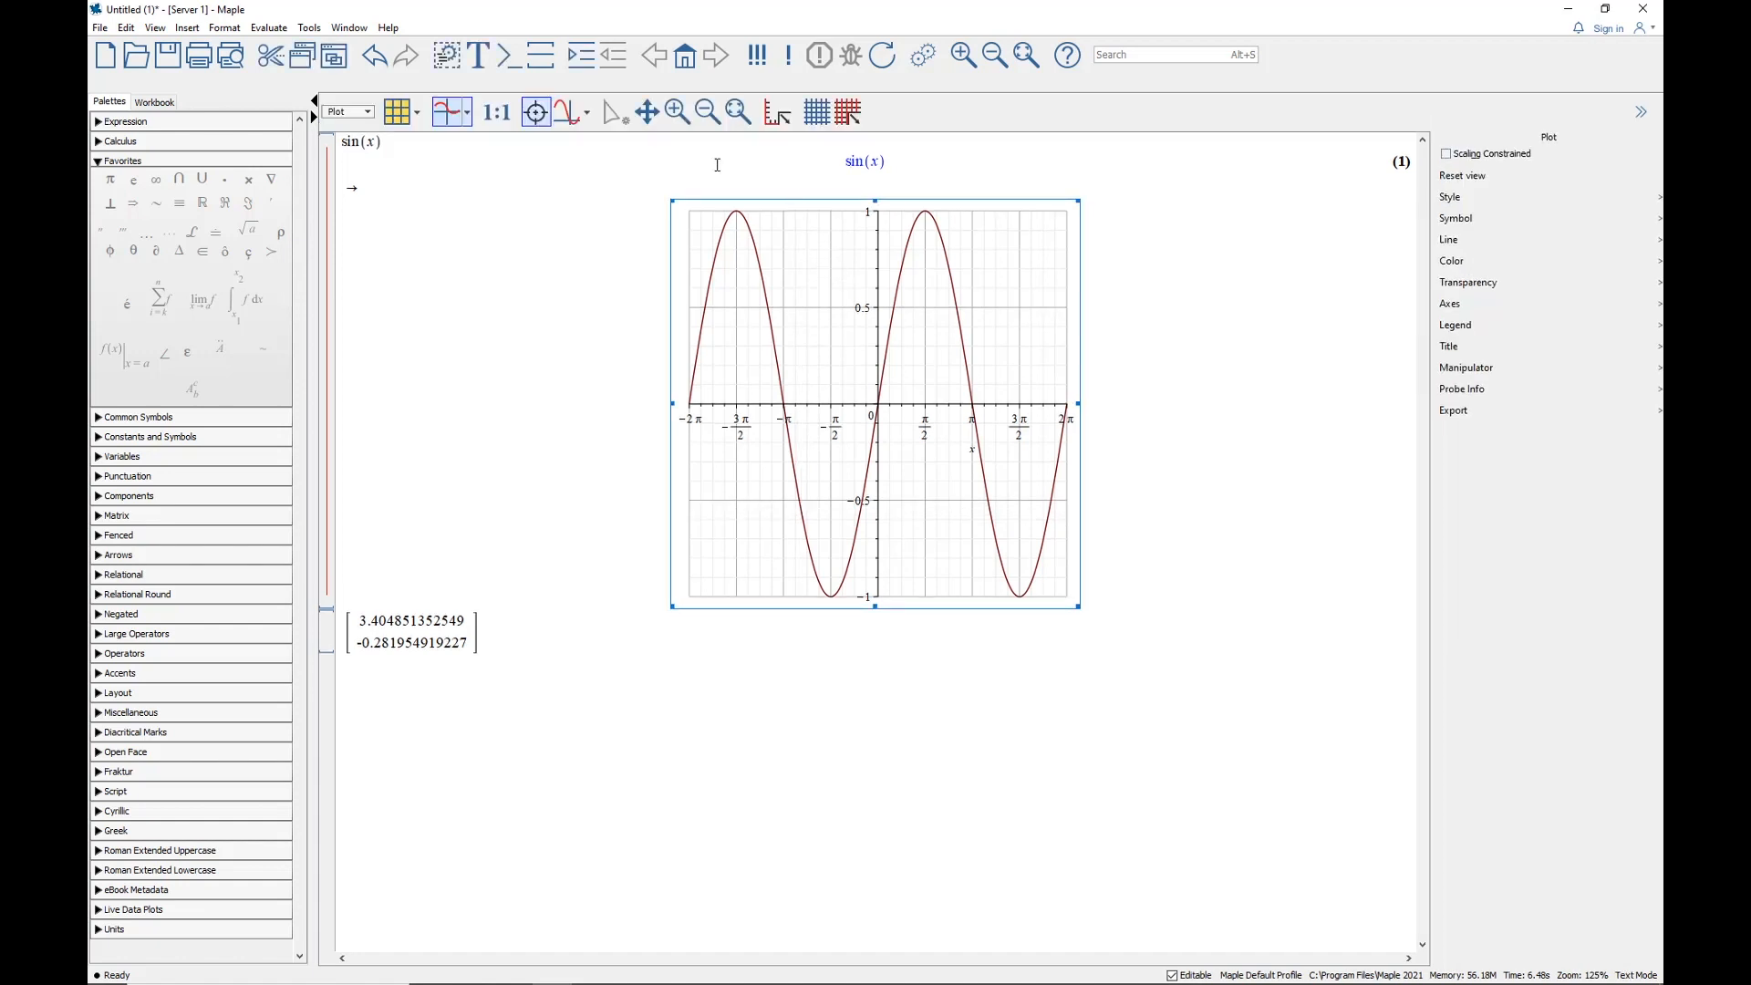
pyautogui.click(496, 114)
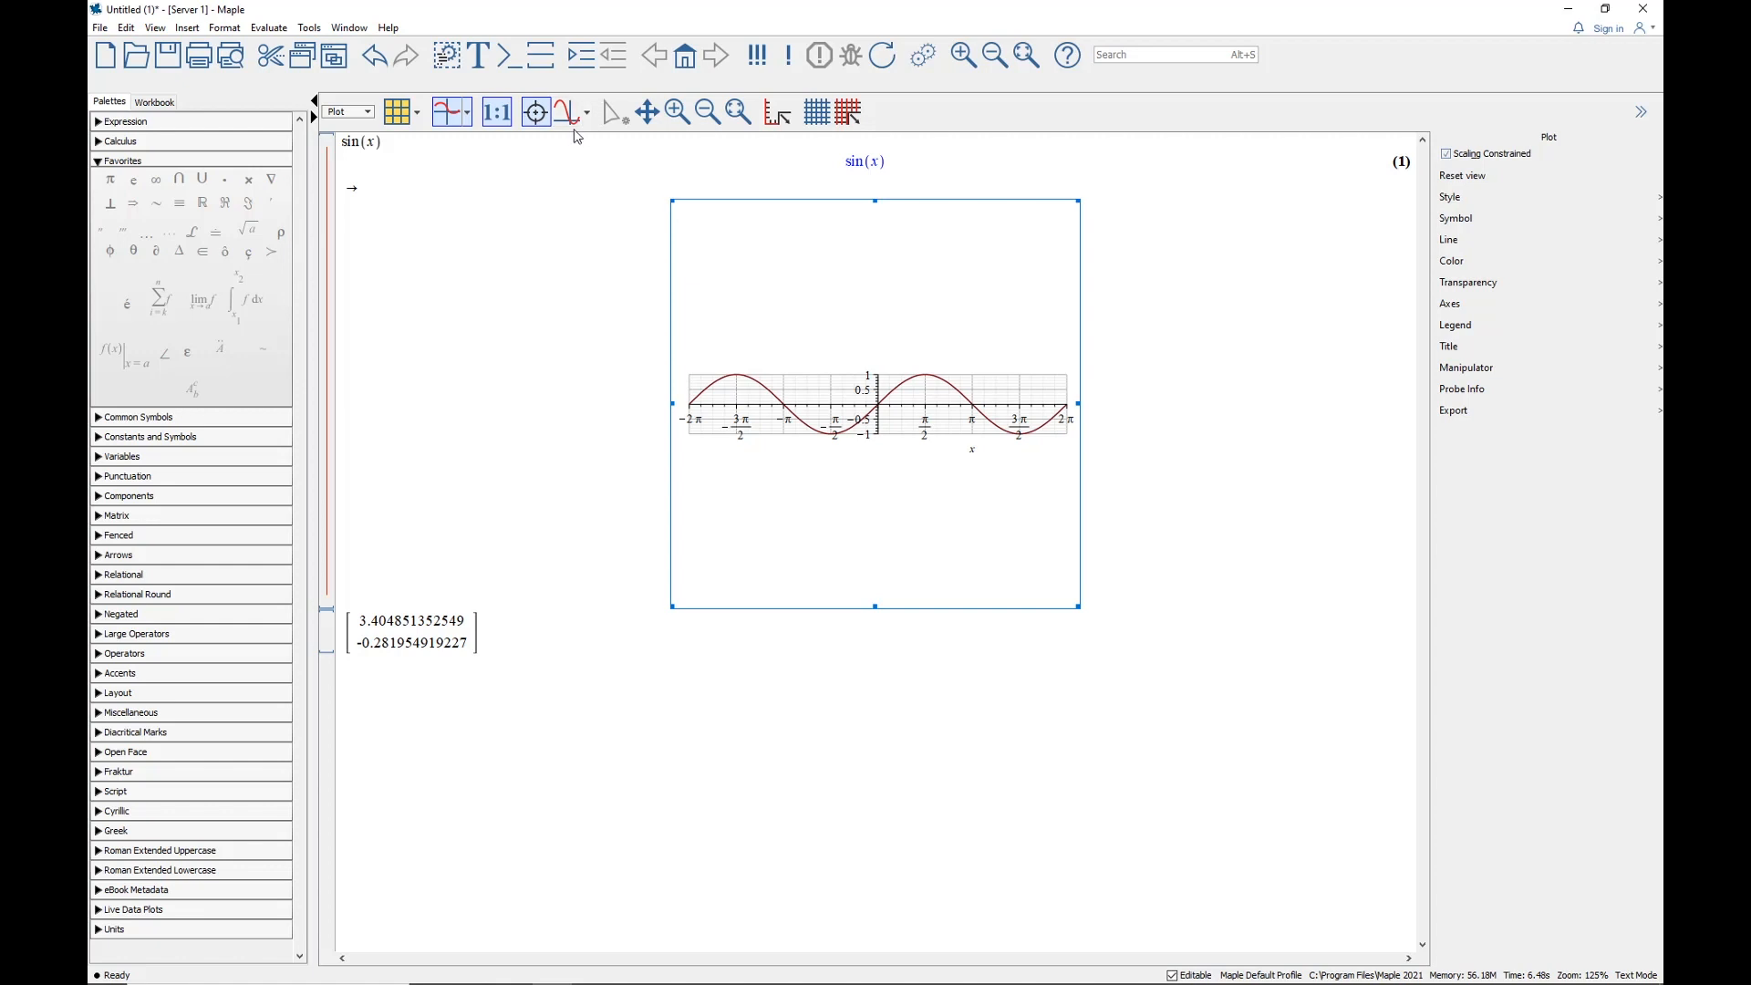
pyautogui.click(498, 113)
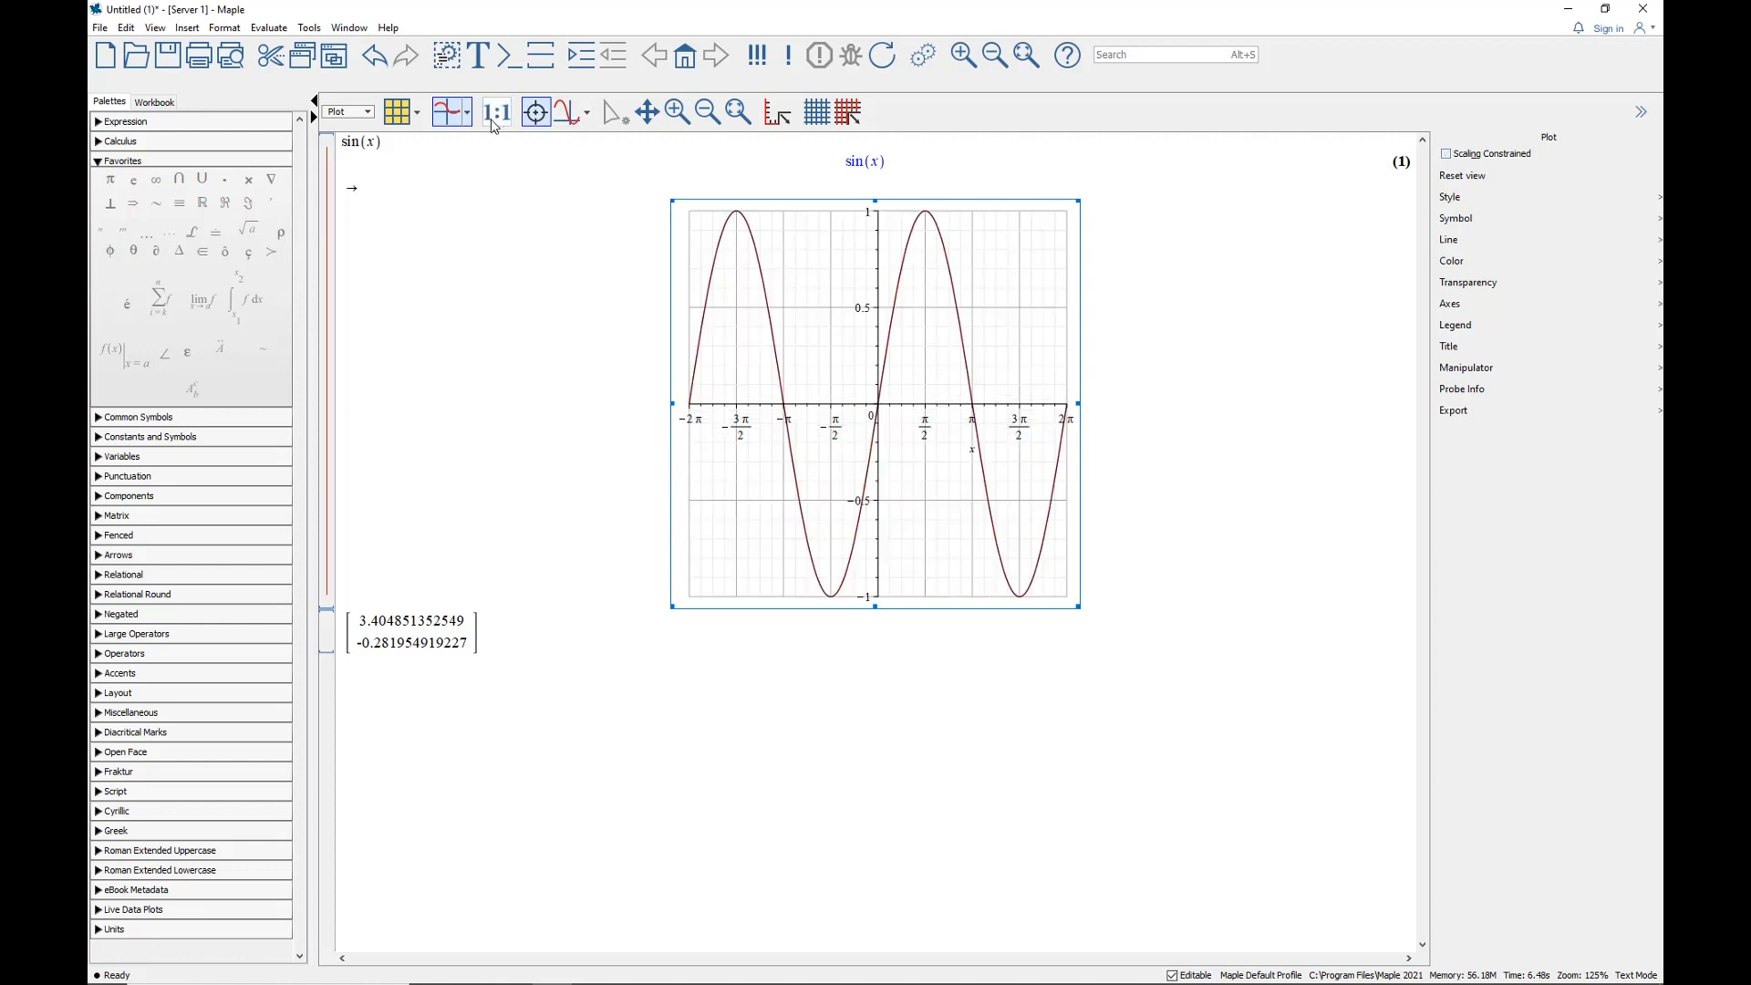
# Zoom into a small region of the sine curve near the origin and reset the plot to its default view
pyautogui.click(676, 112)
pyautogui.moveTo(854, 289); pyautogui.dragTo(940, 344)
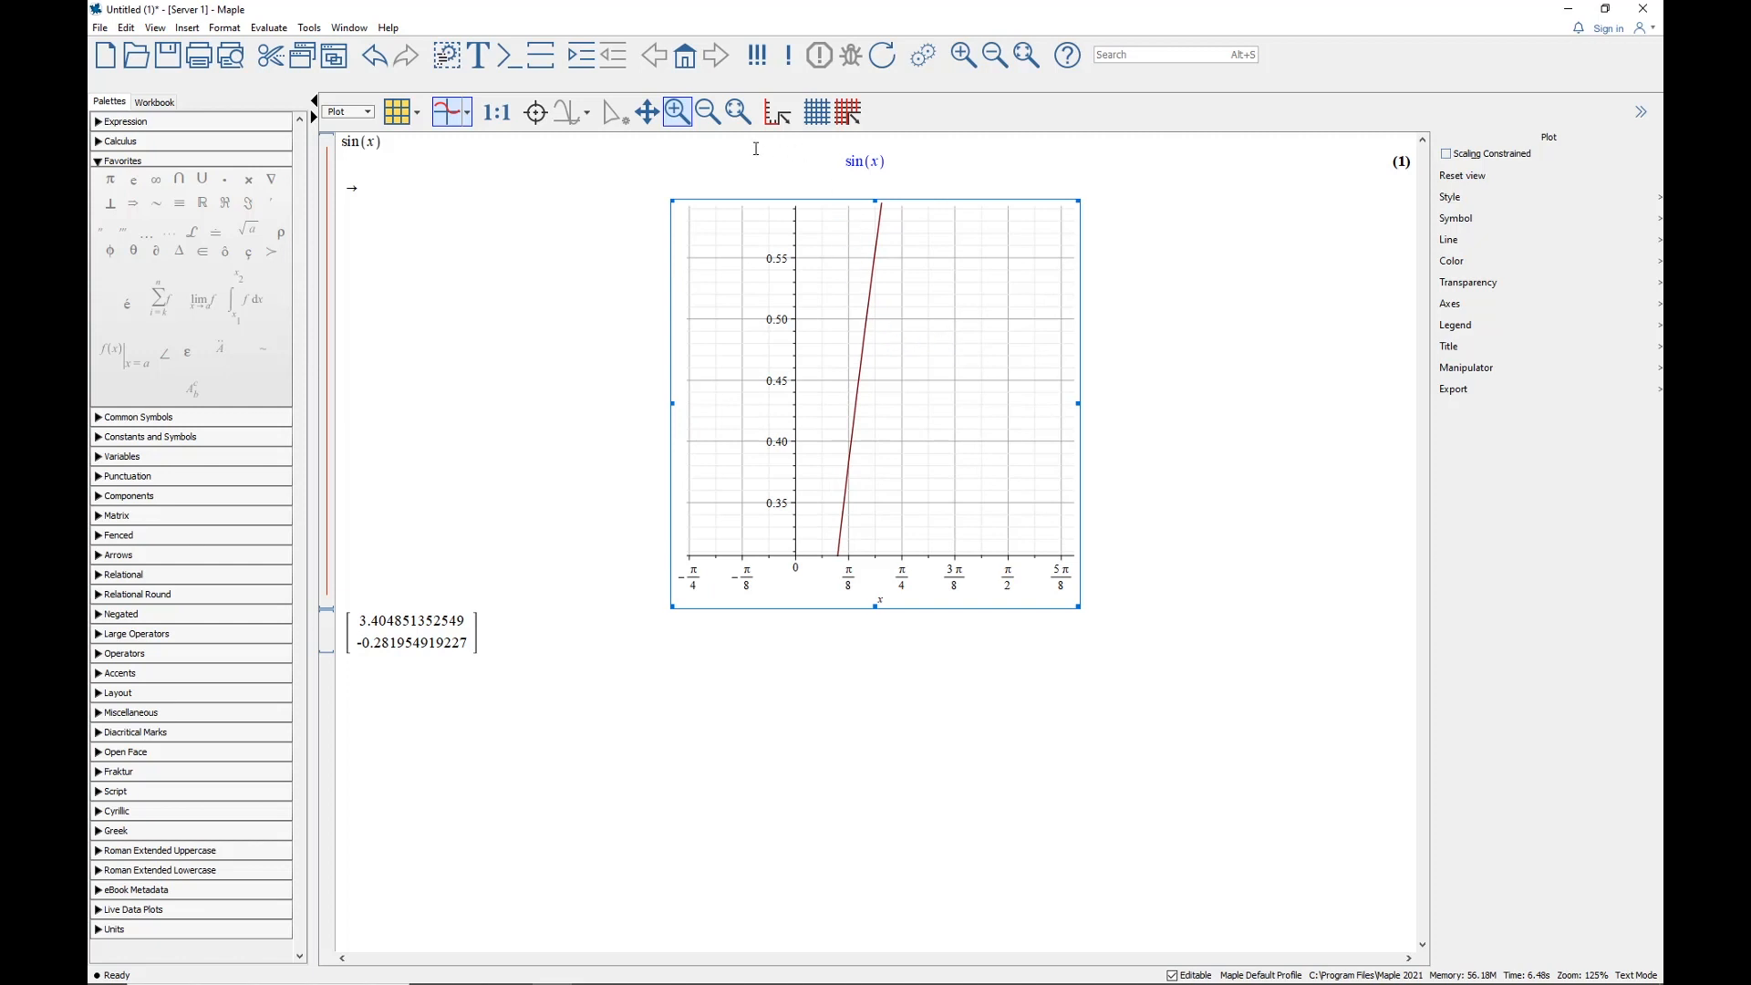
pyautogui.click(739, 112)
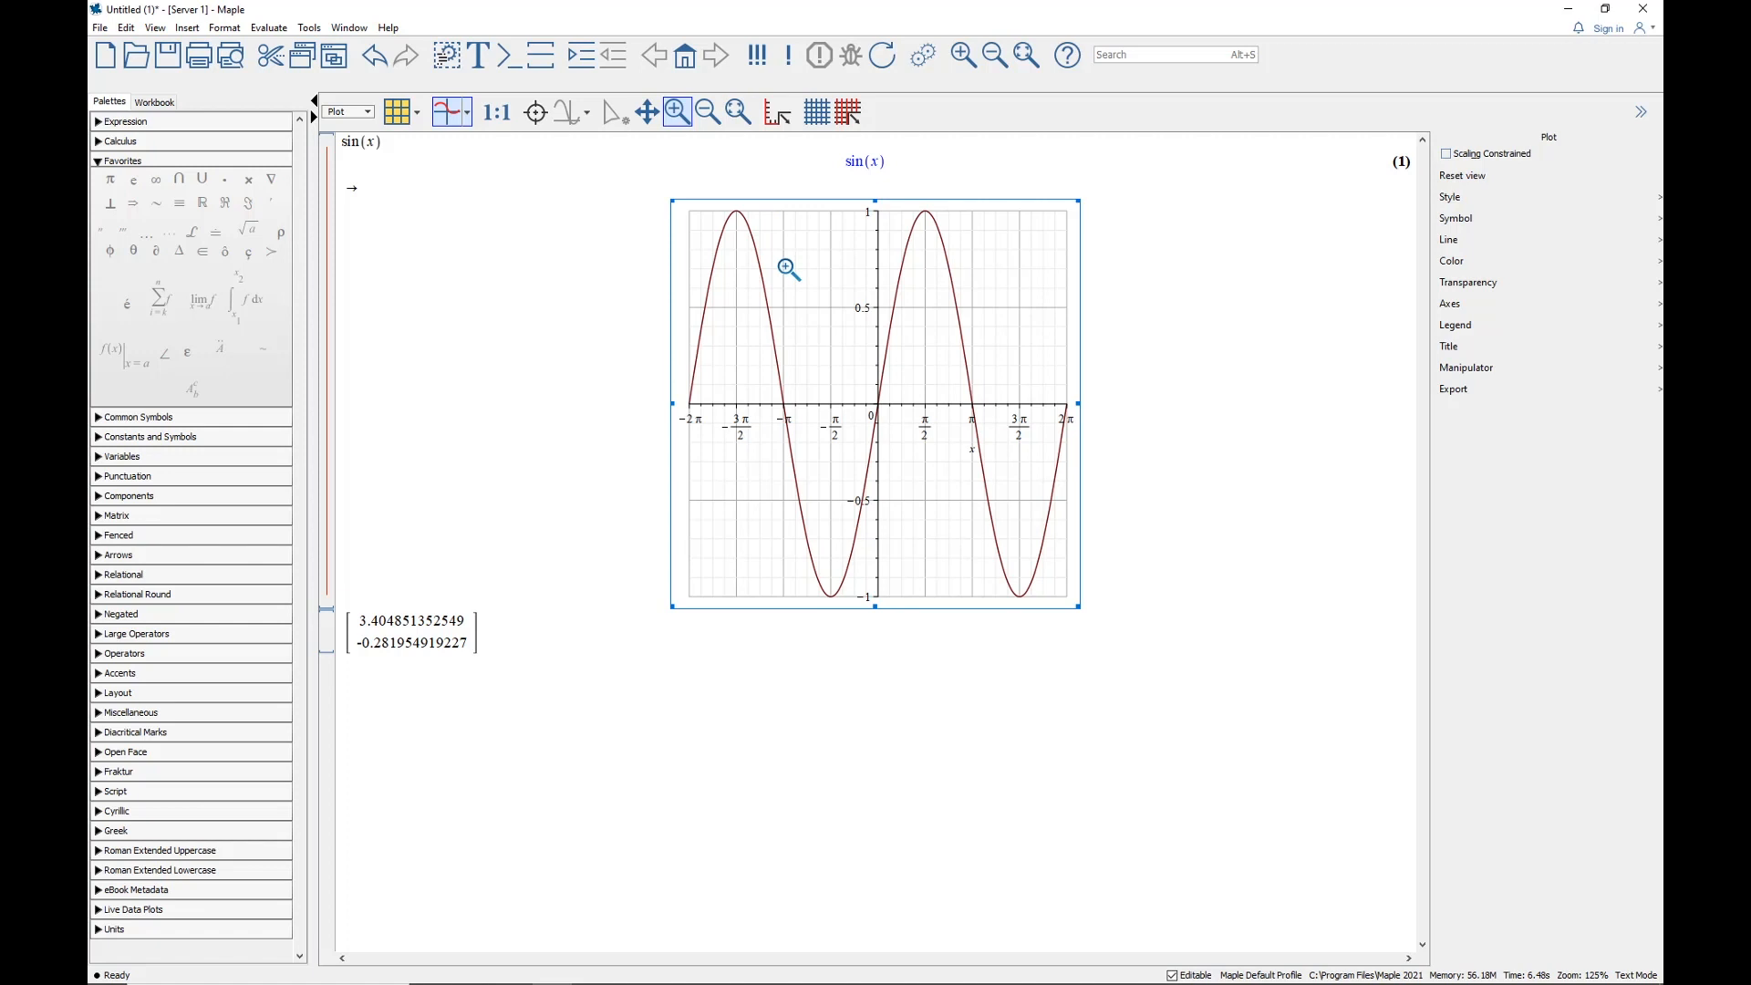
# Evaluate the pasted point vector and turn off the gridlines of the sine plot
pyautogui.rightClick(941, 347)
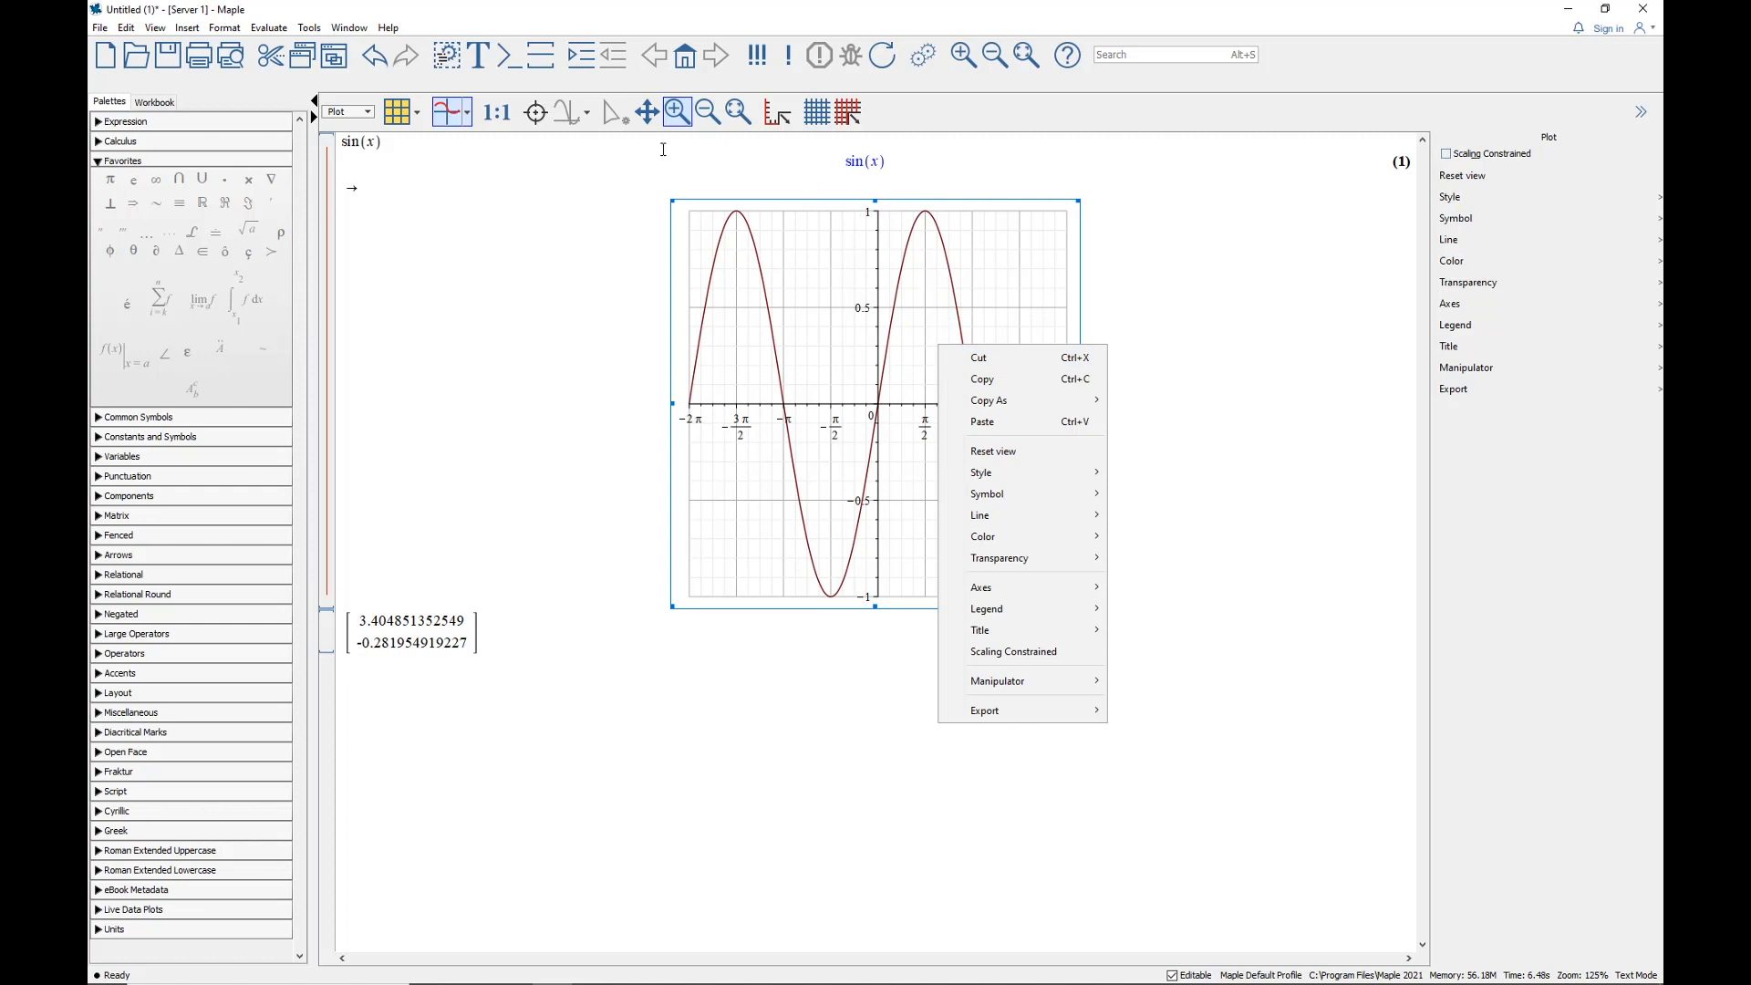
pyautogui.click(404, 790)
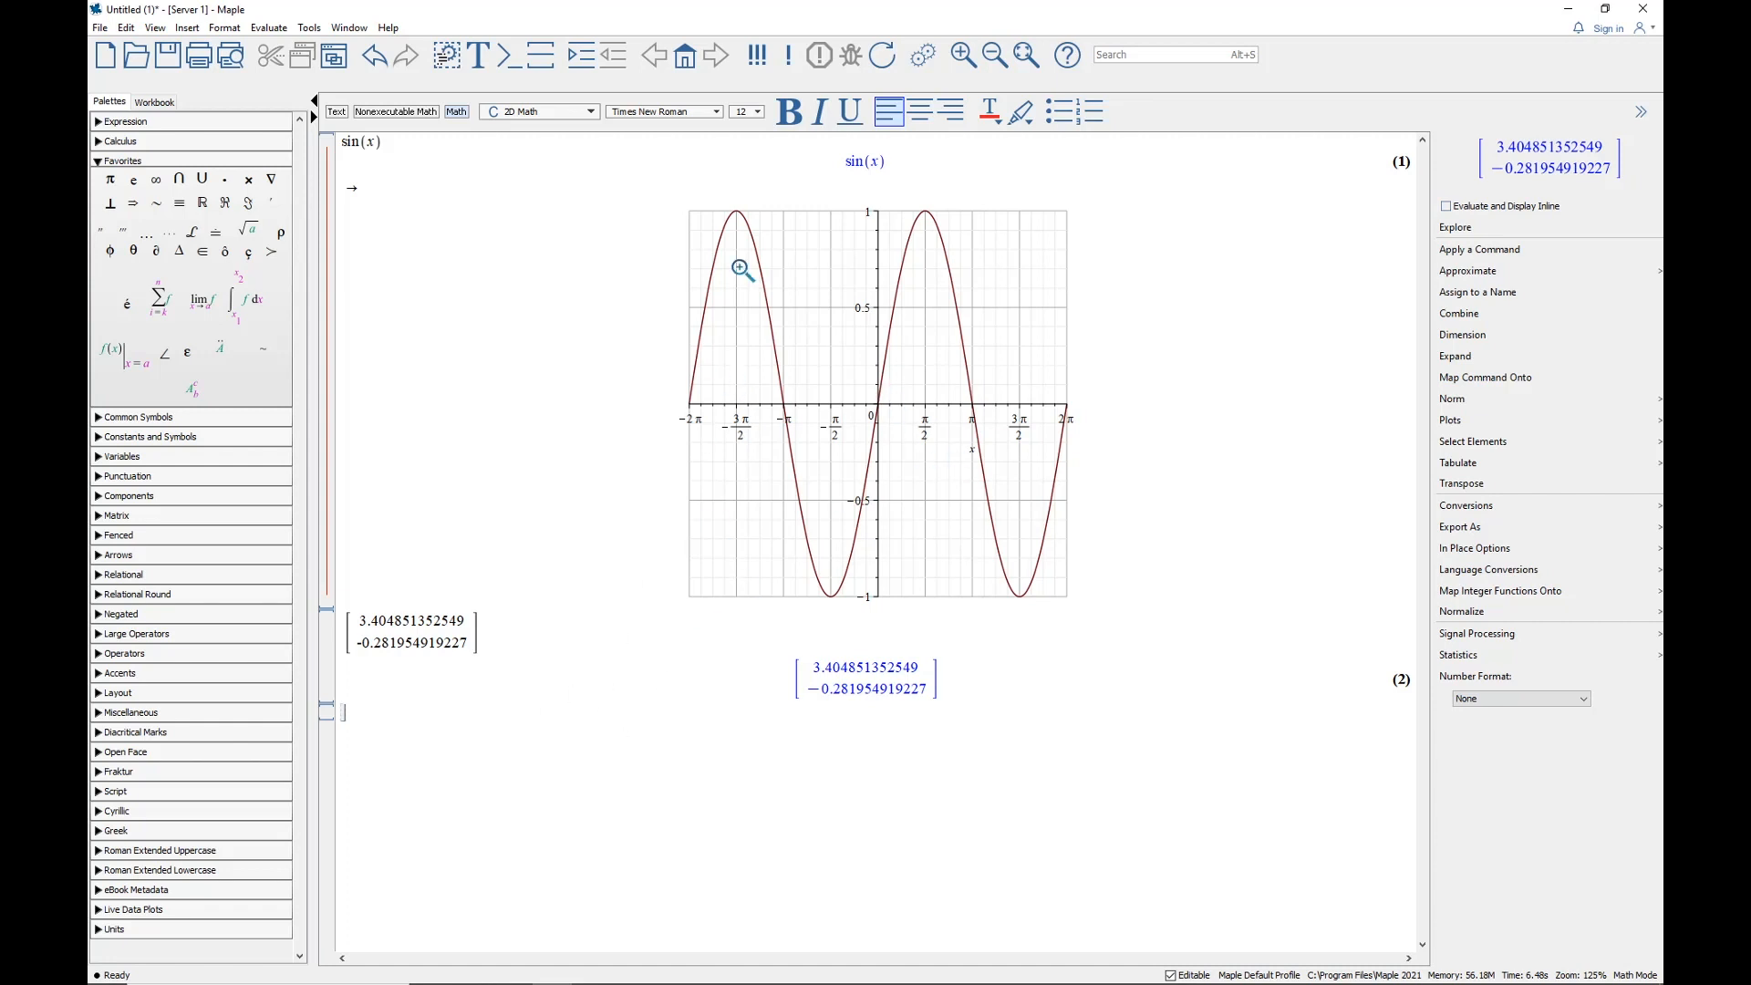
pyautogui.click(835, 256)
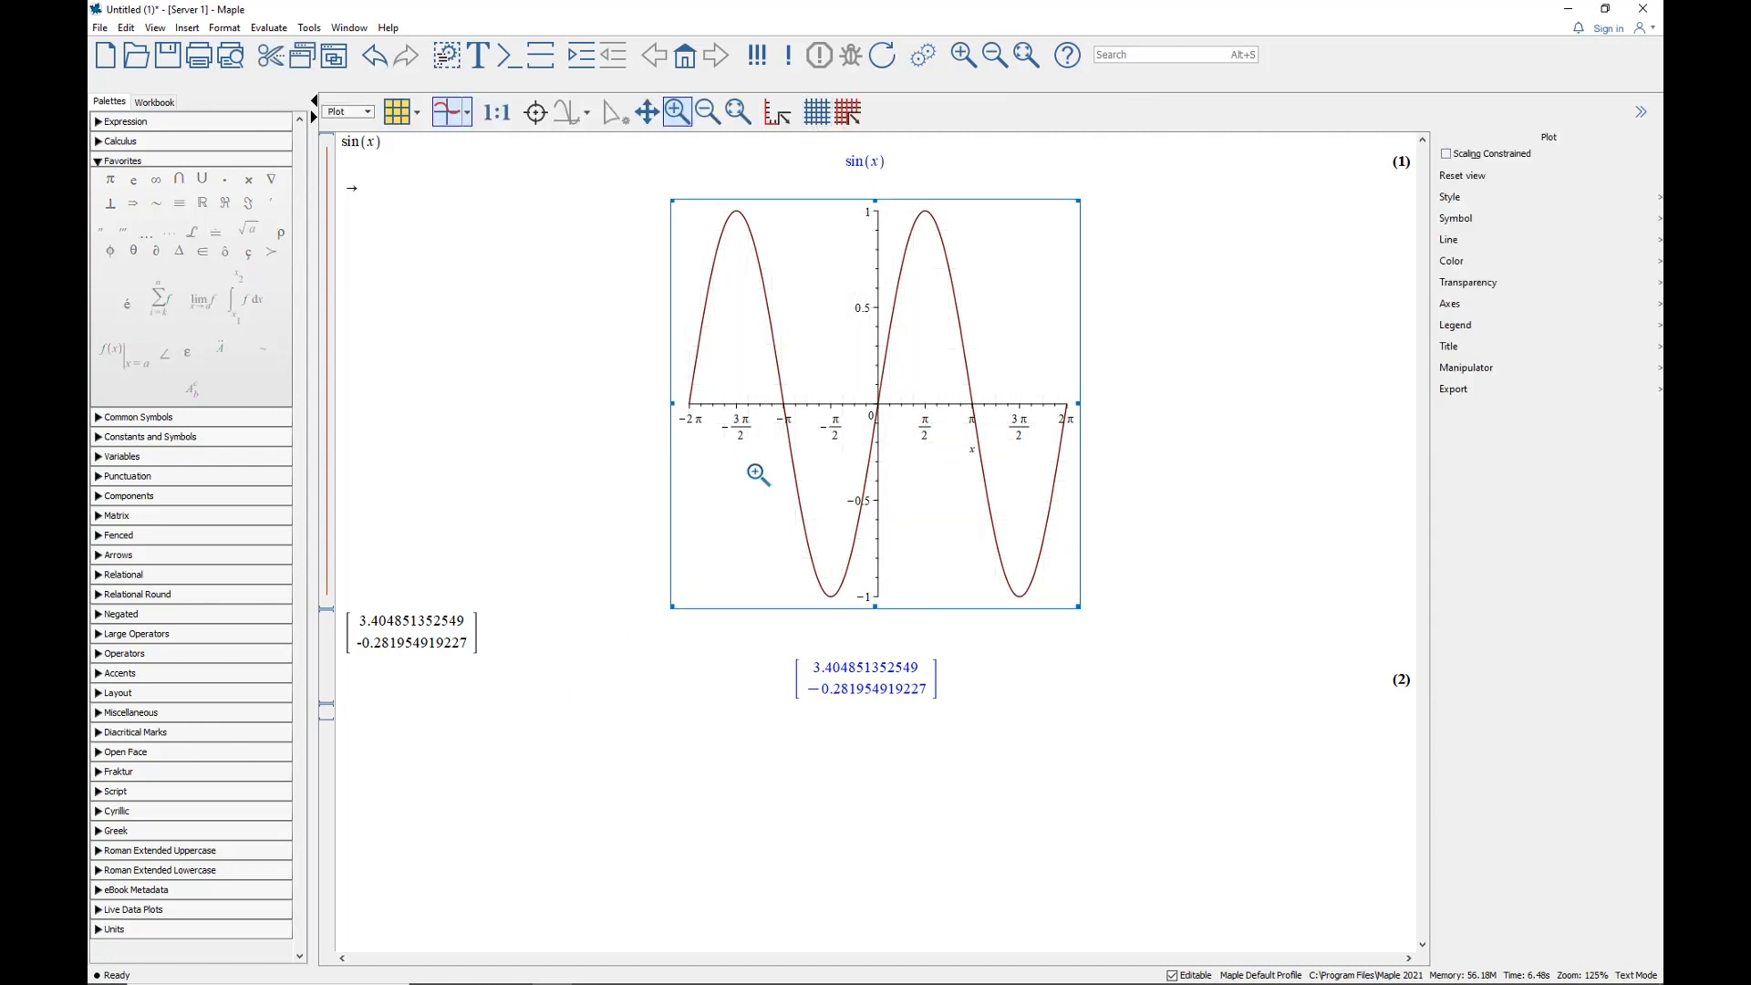
# Enter cos(x) on the line below the evaluated vector and add a copy of the expression to the sine plot
pyautogui.click(372, 711)
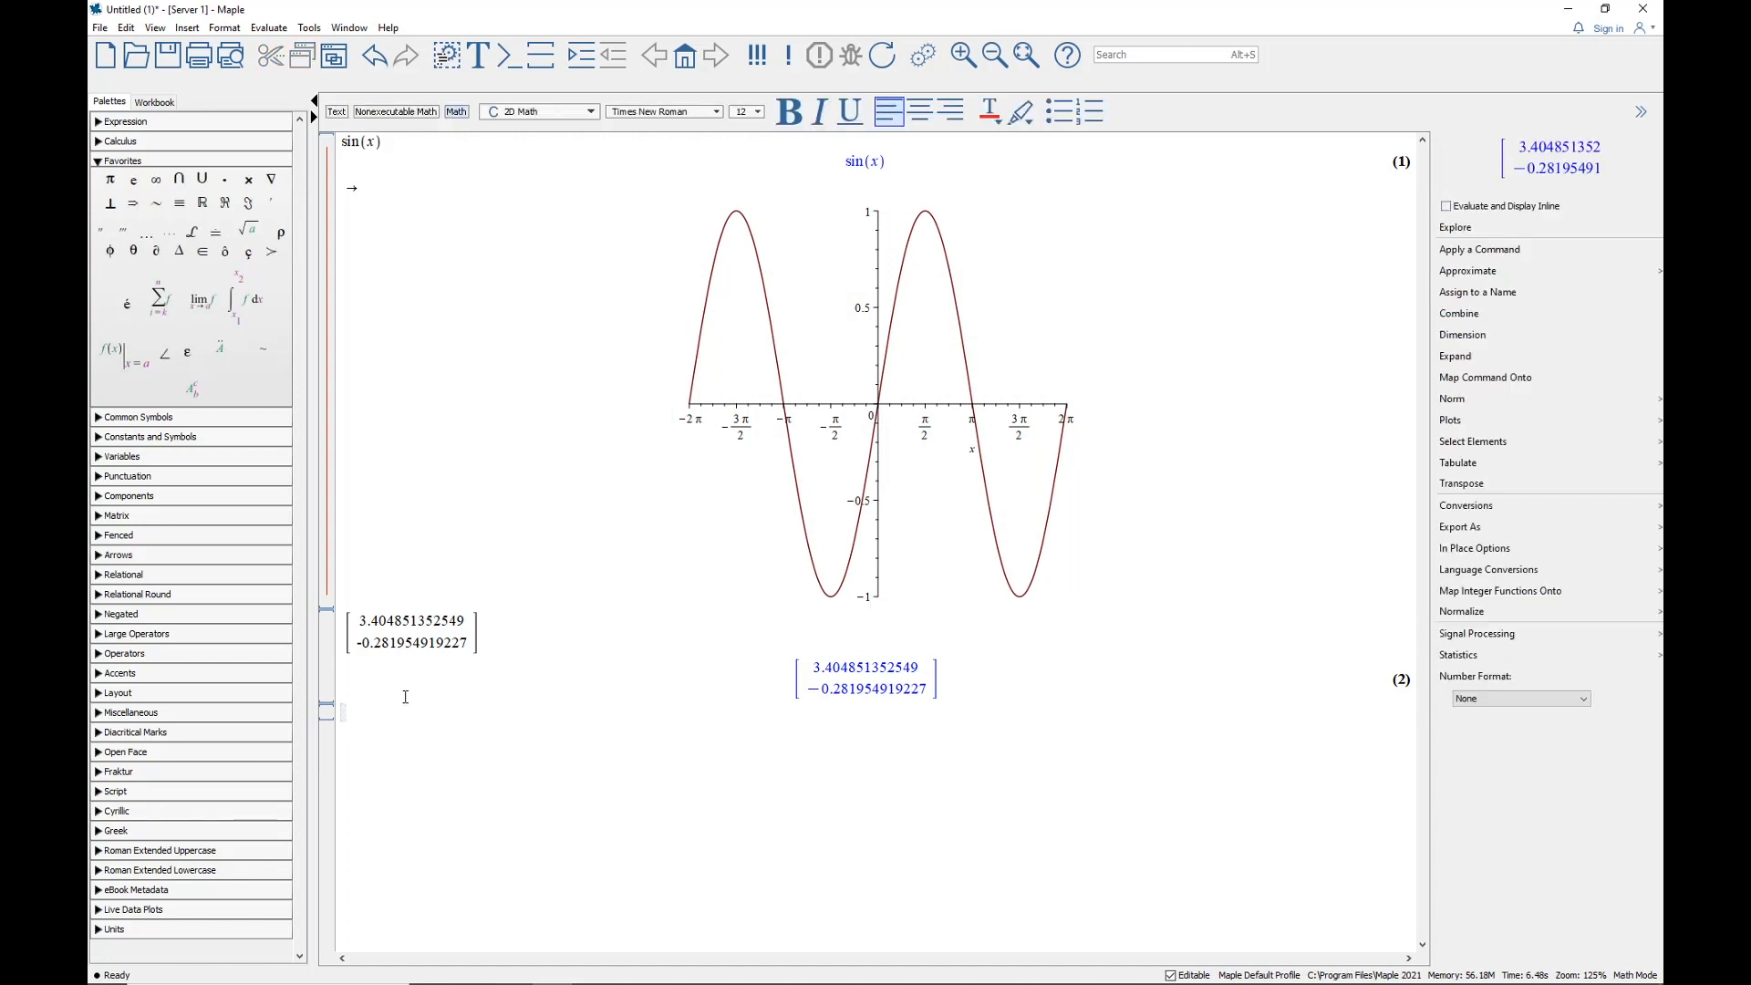
pyautogui.write('cos(x)')
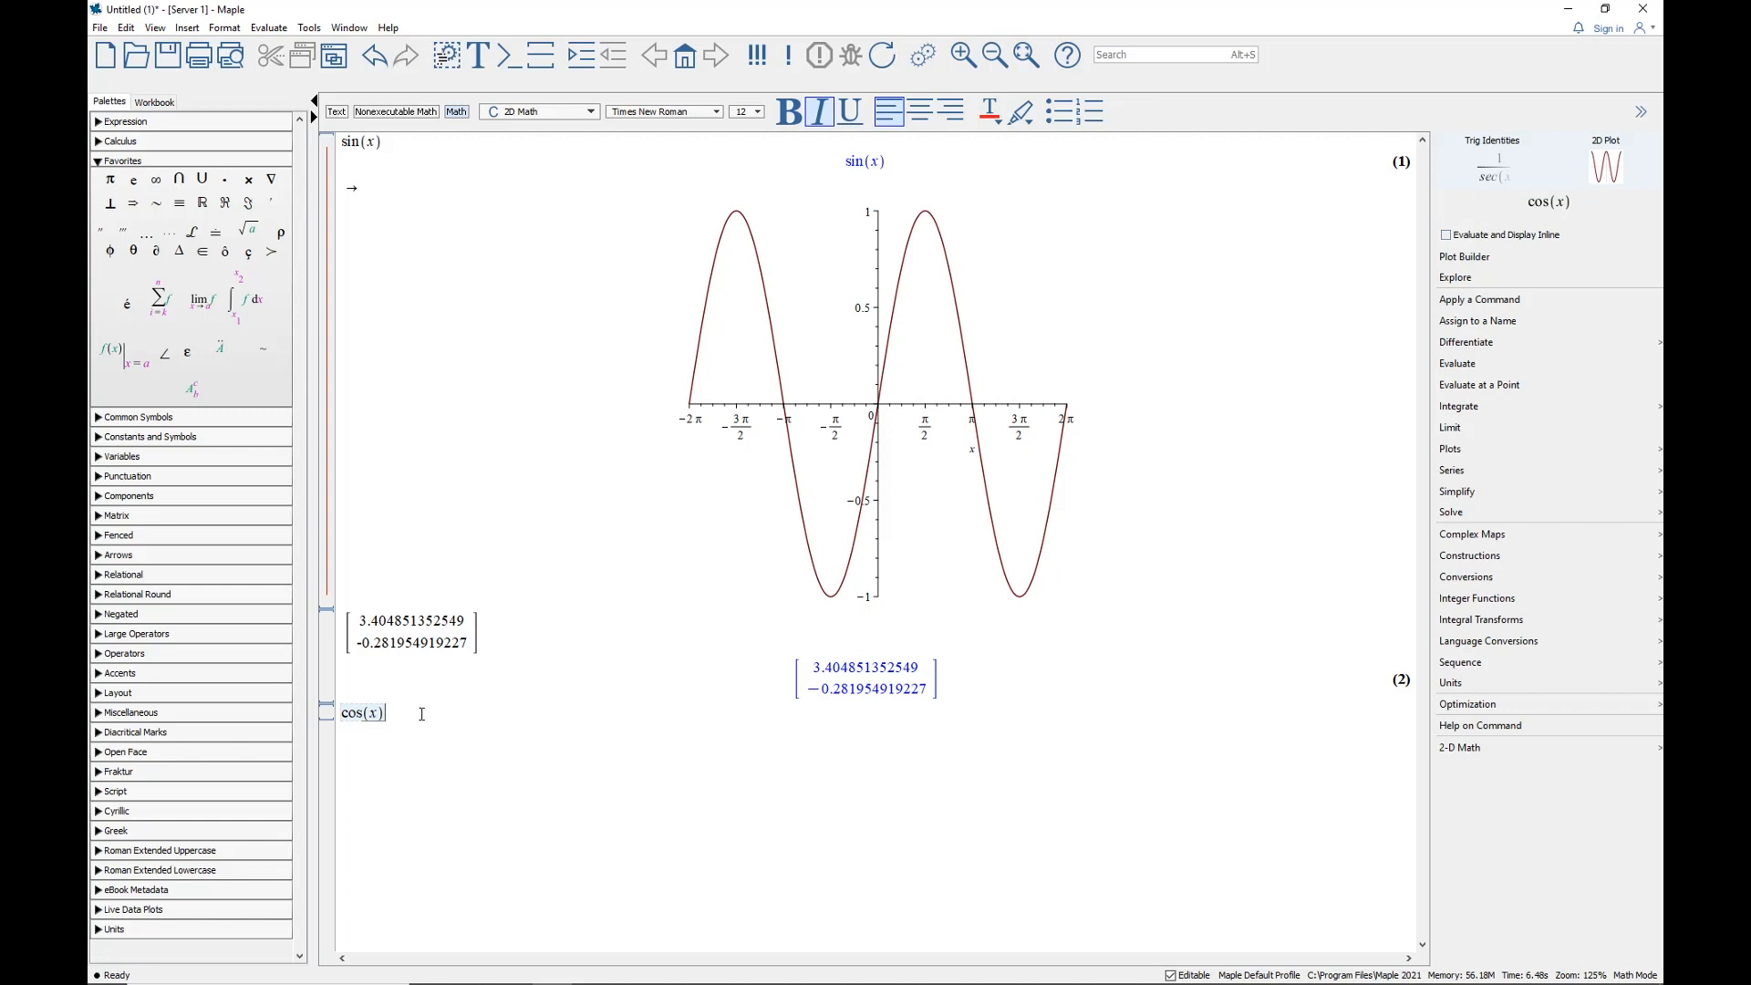
pyautogui.moveTo(427, 712); pyautogui.dragTo(334, 712)
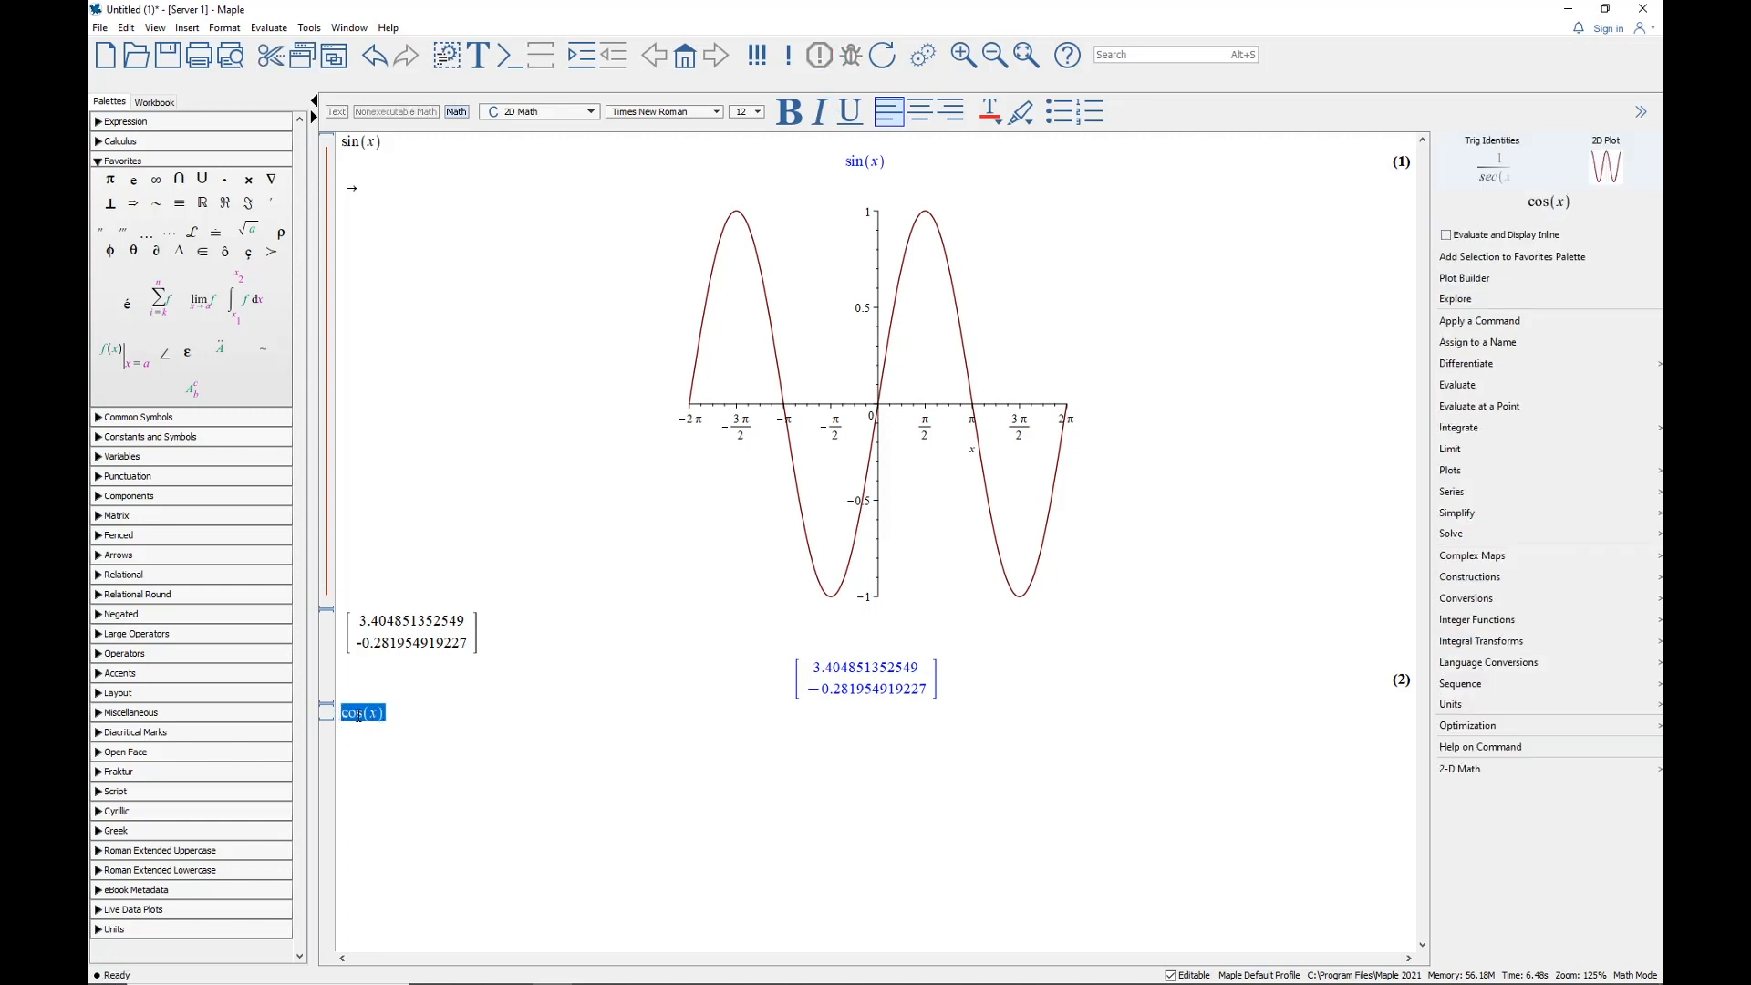
pyautogui.moveTo(357, 716); pyautogui.dragTo(804, 342)
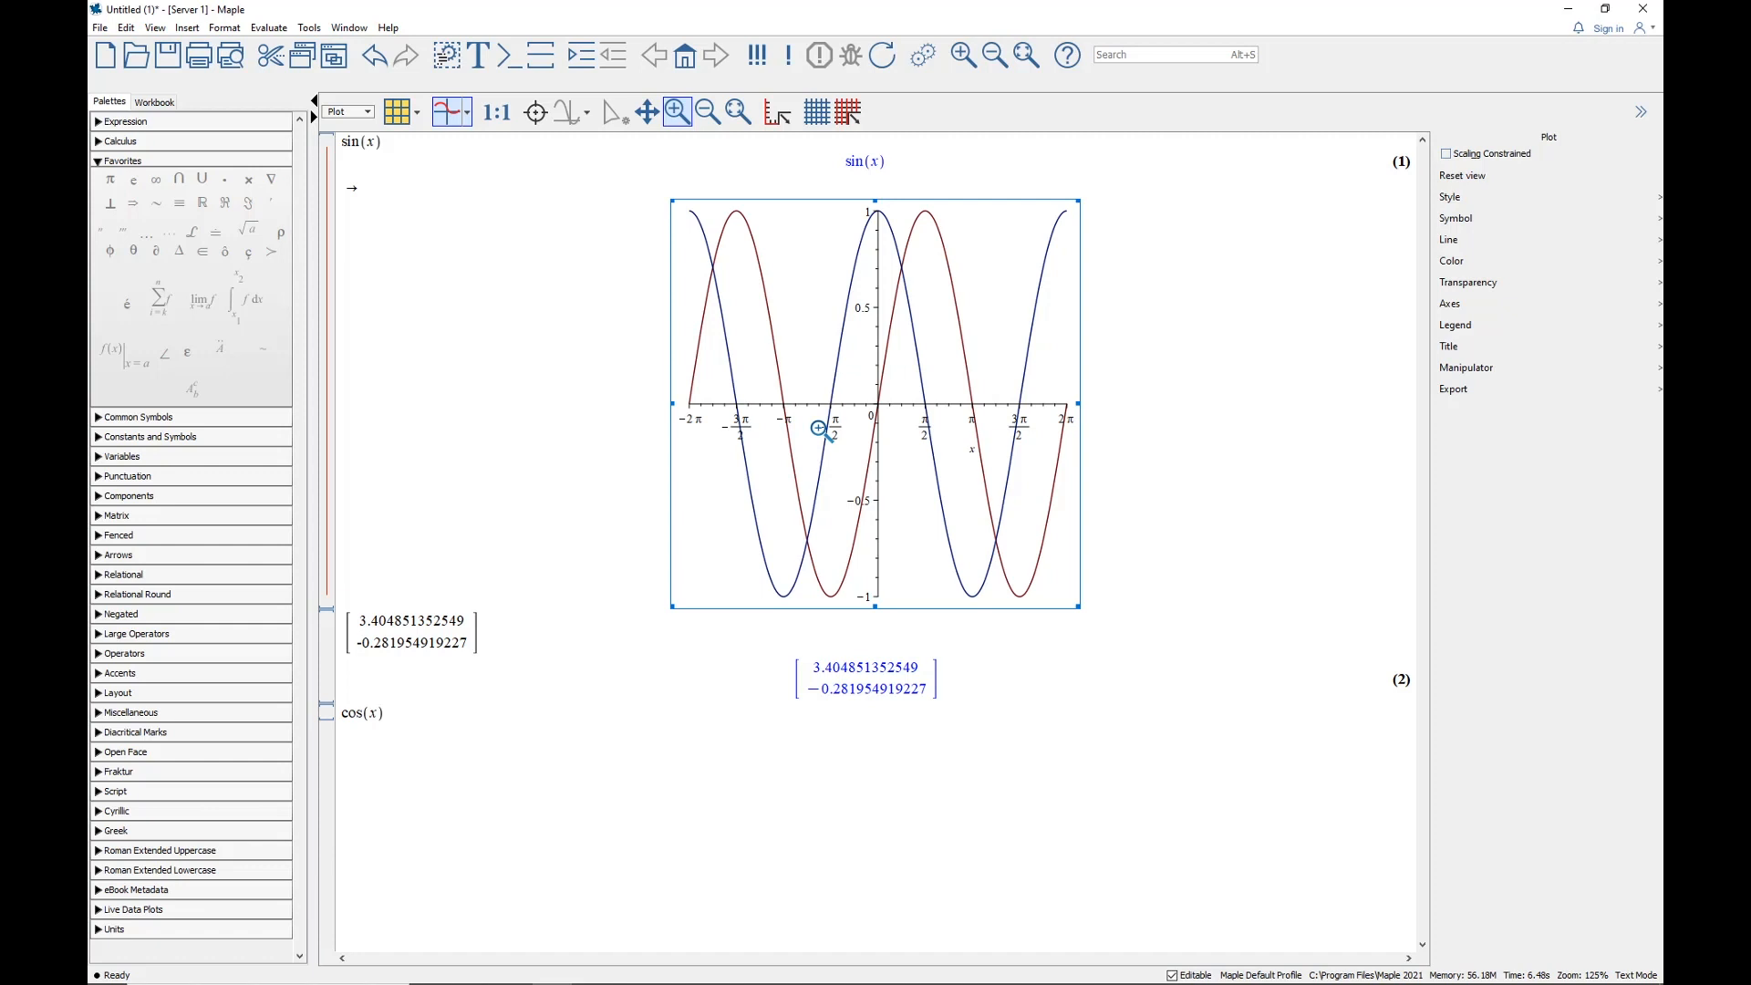
# Try to place a copy of the cos(x) expression in the blank area below it, and undo the change
pyautogui.moveTo(398, 722); pyautogui.dragTo(341, 719)
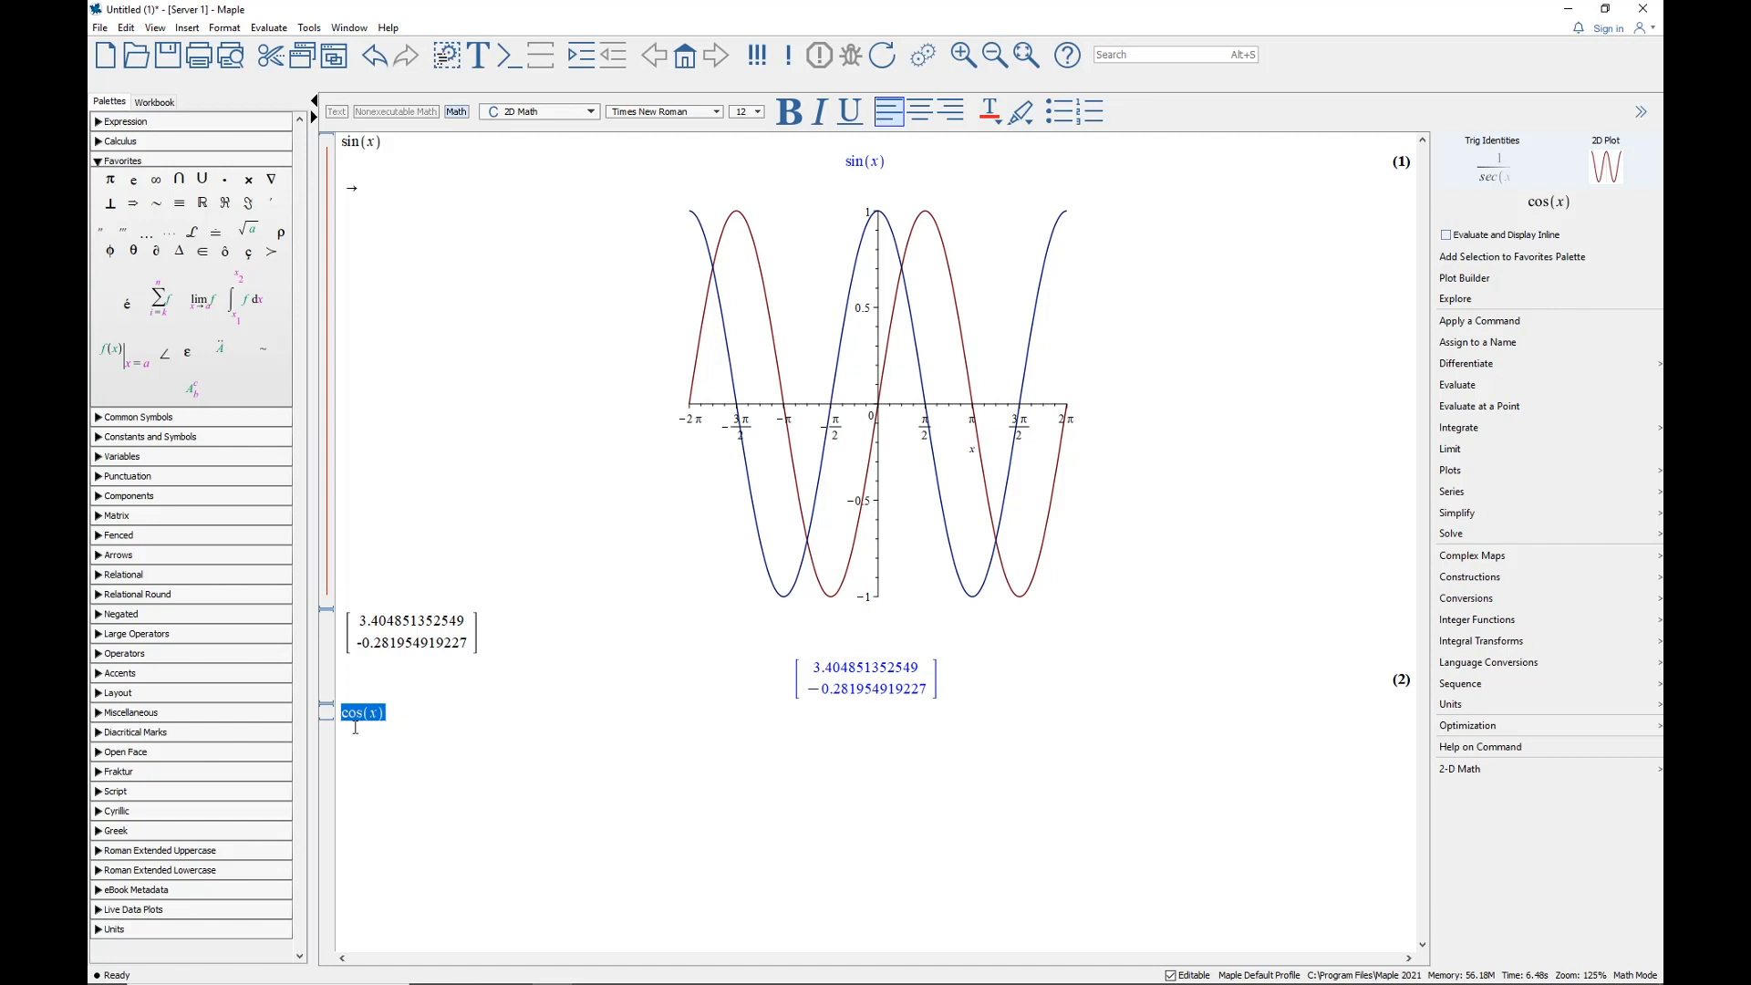
pyautogui.moveTo(356, 718); pyautogui.dragTo(360, 779)
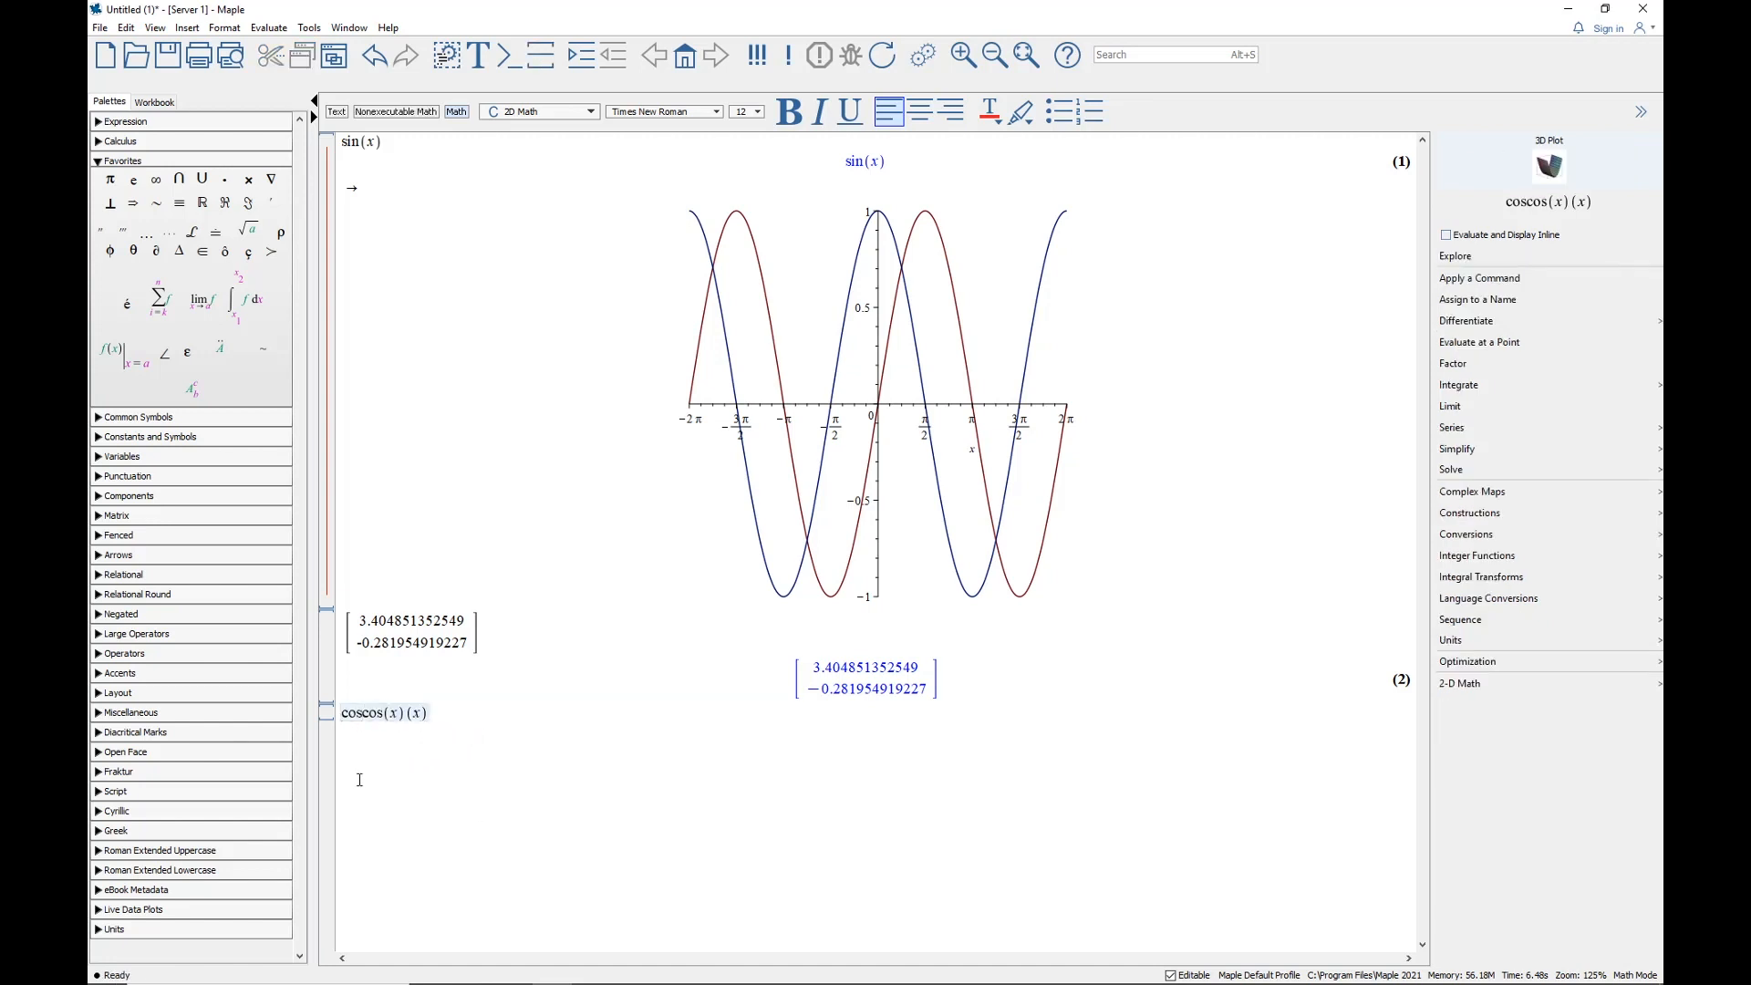
pyautogui.hotkey('ctrl', 'z')
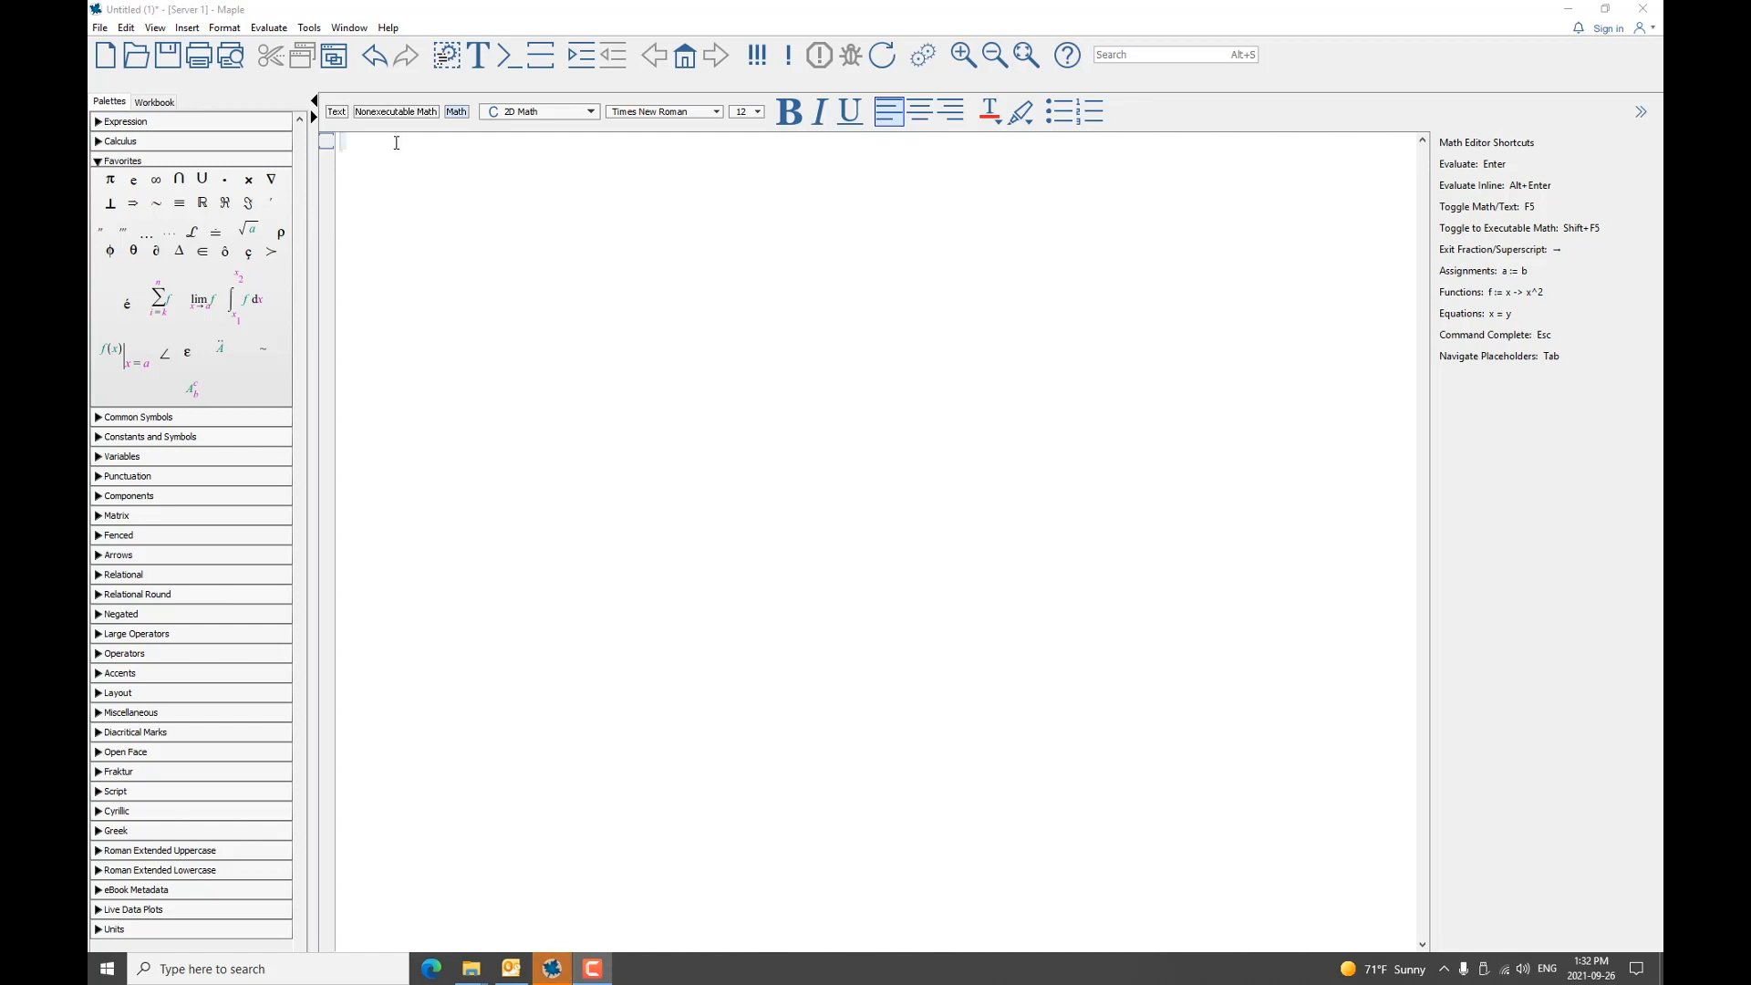
# Enter x^2+y^2 as 2-D math at the start of the blank document and evaluate it
pyautogui.click(395, 143)
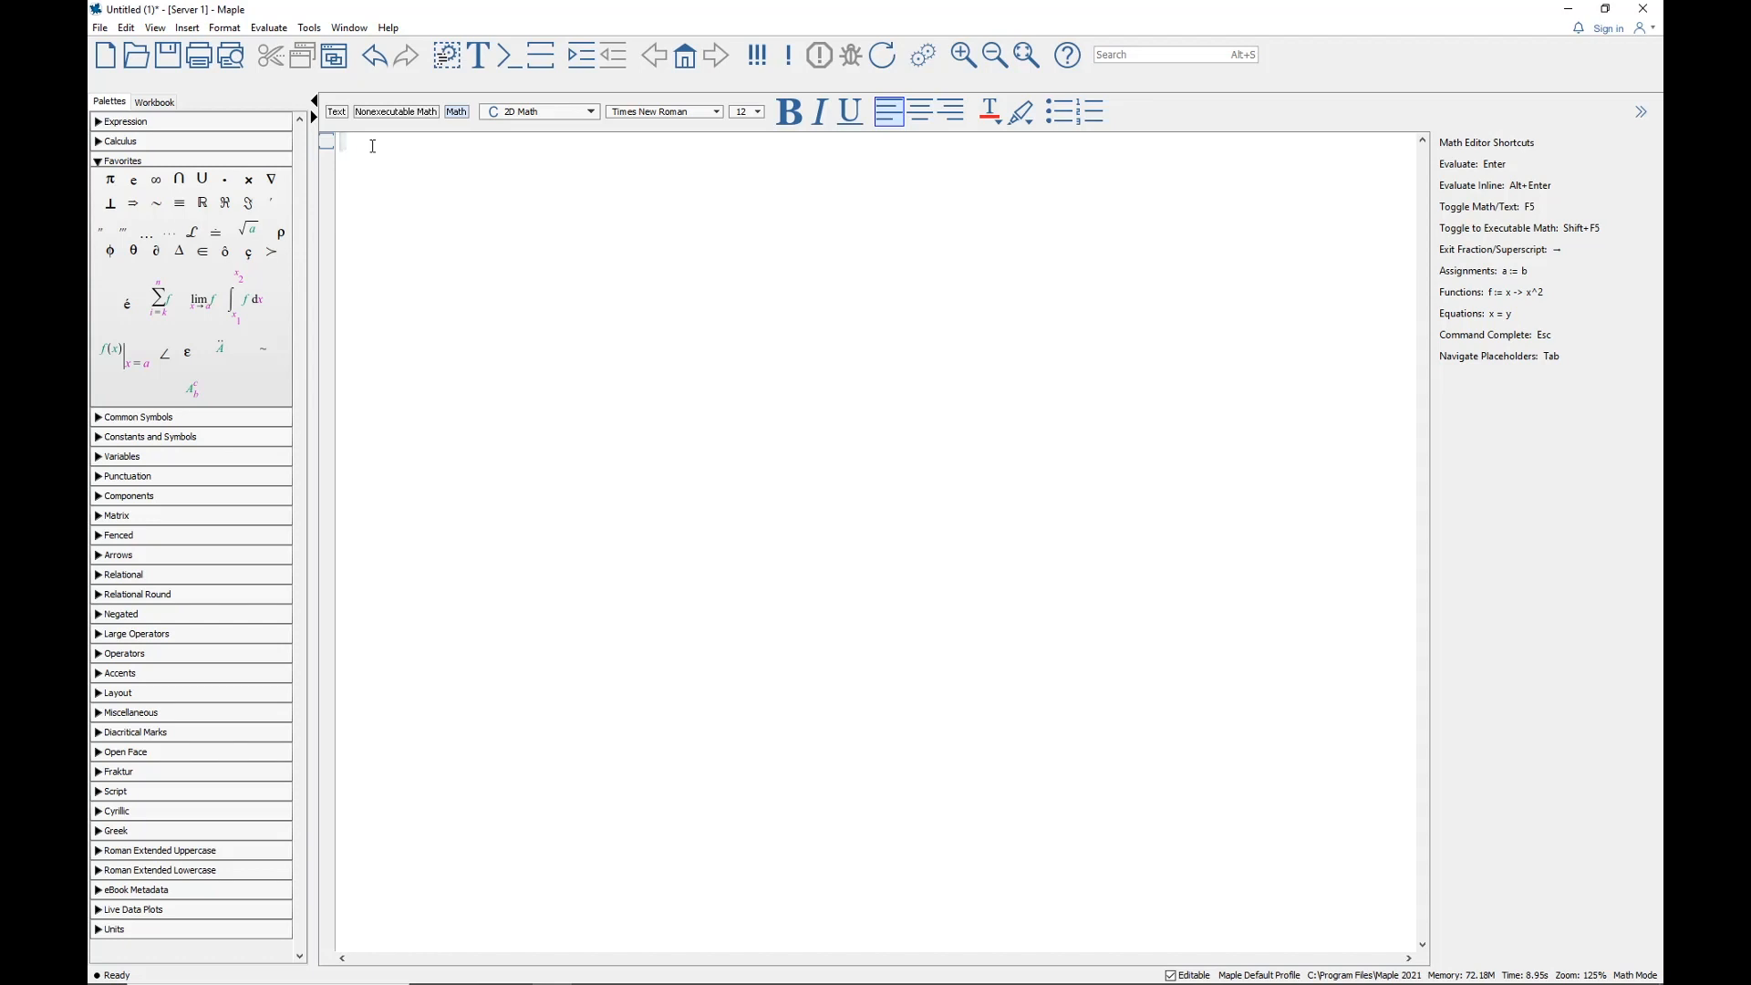
pyautogui.write('x^2')
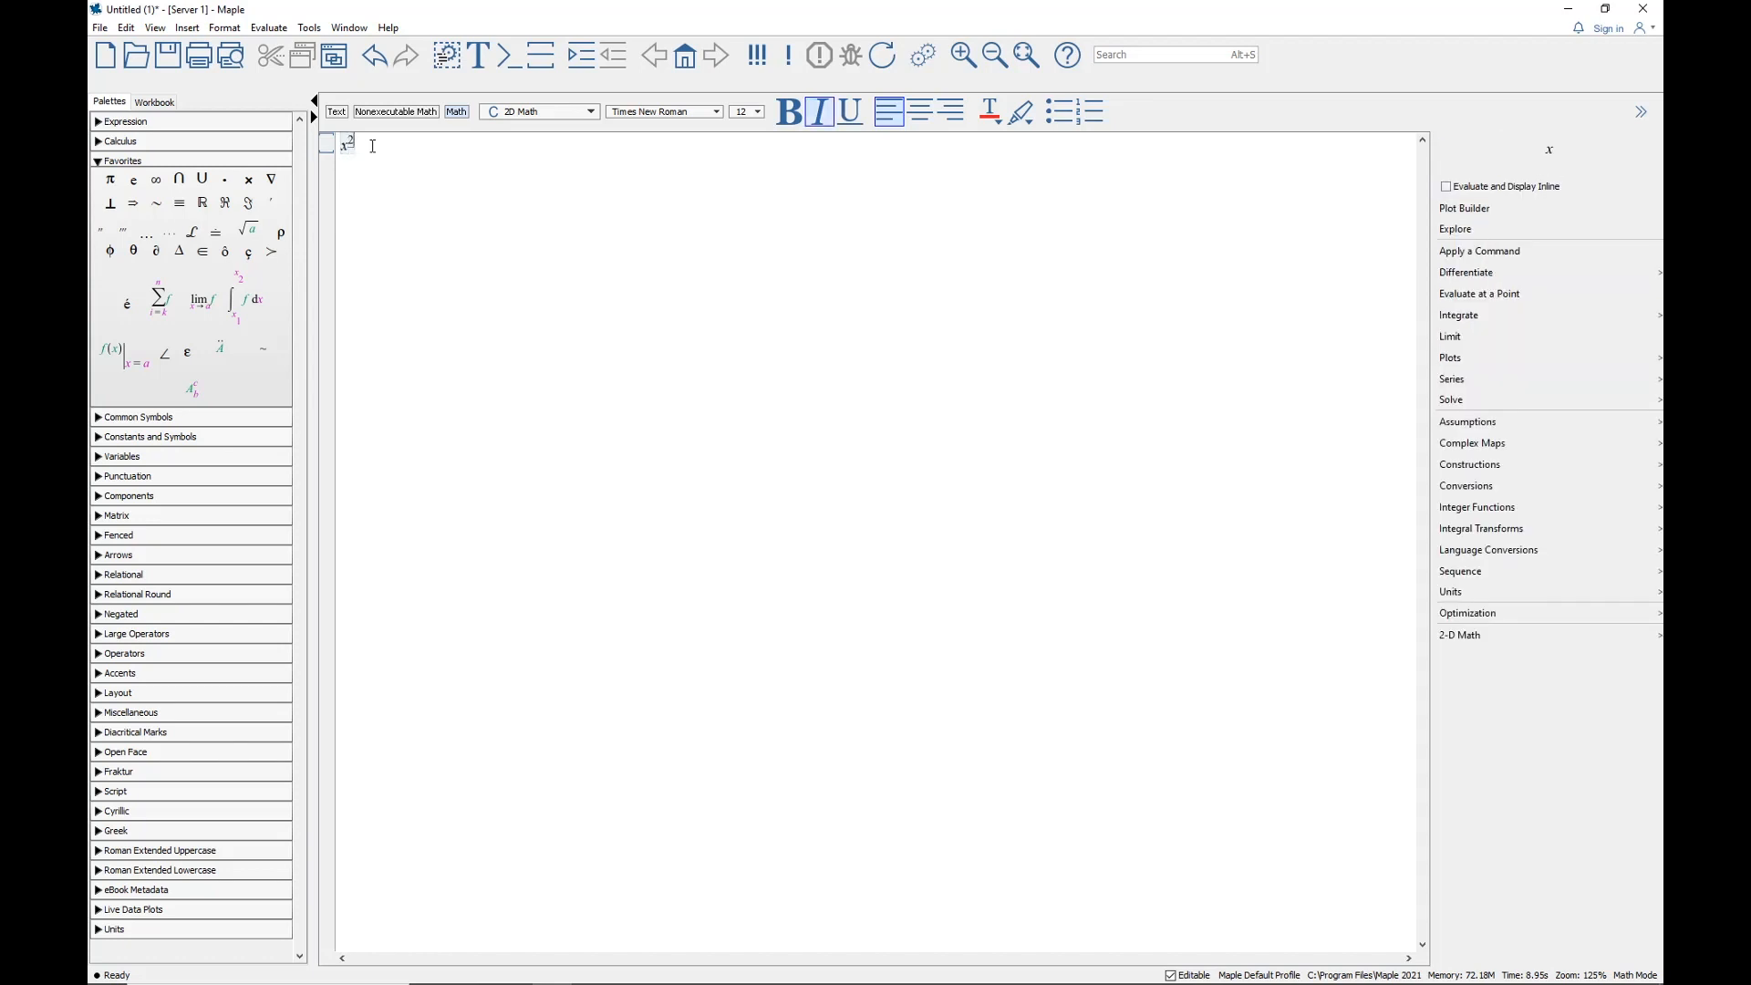
pyautogui.press('Right')
pyautogui.write('+y^2')
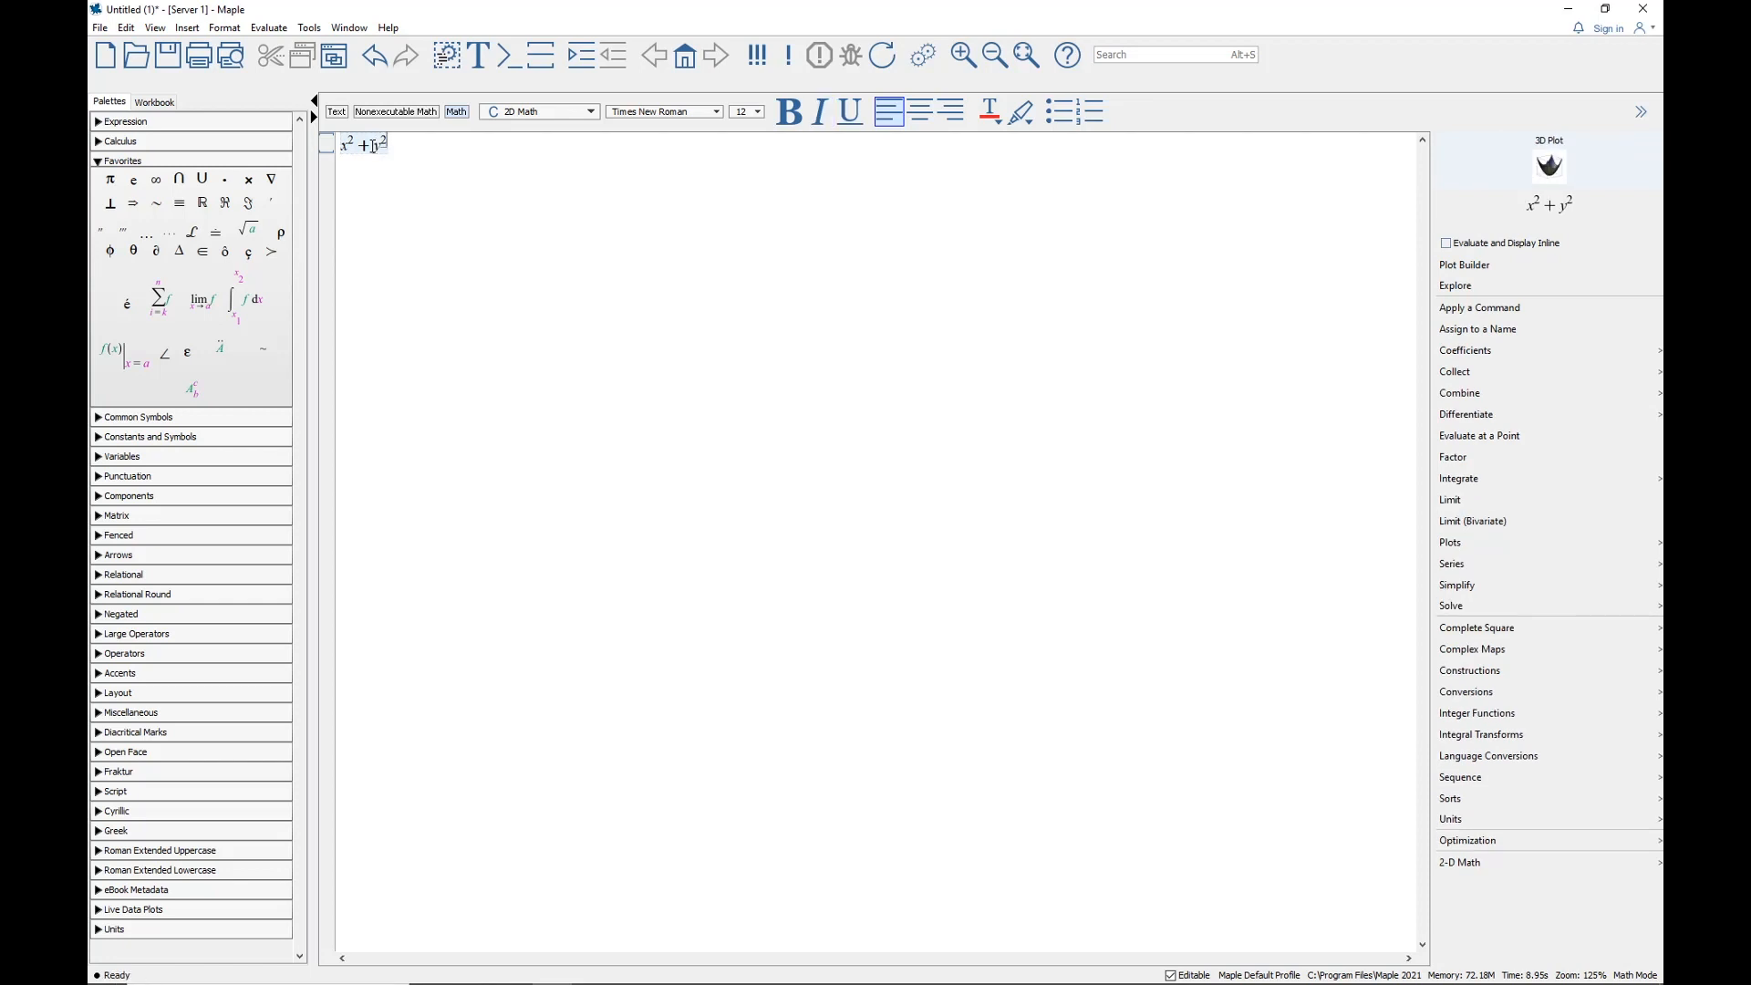
pyautogui.press('Return')
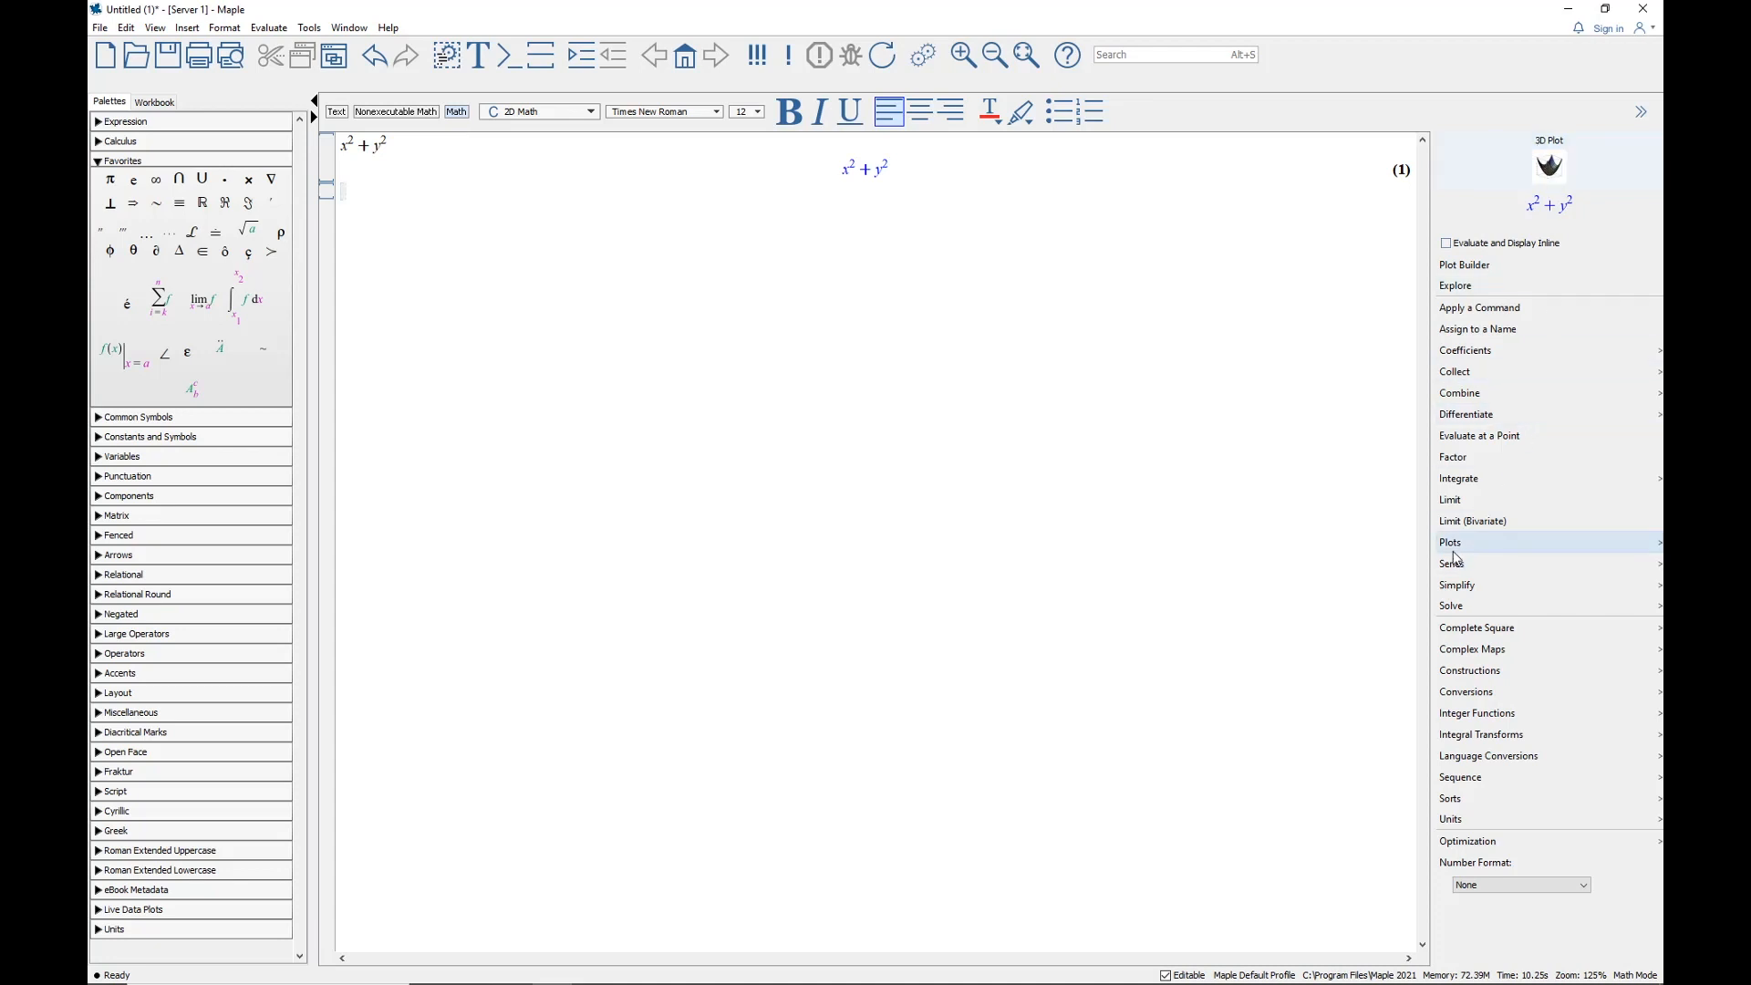
# Create a 3-D plot of the x^2+y^2 output with the variables in the order x, y
pyautogui.moveTo(1454, 549)
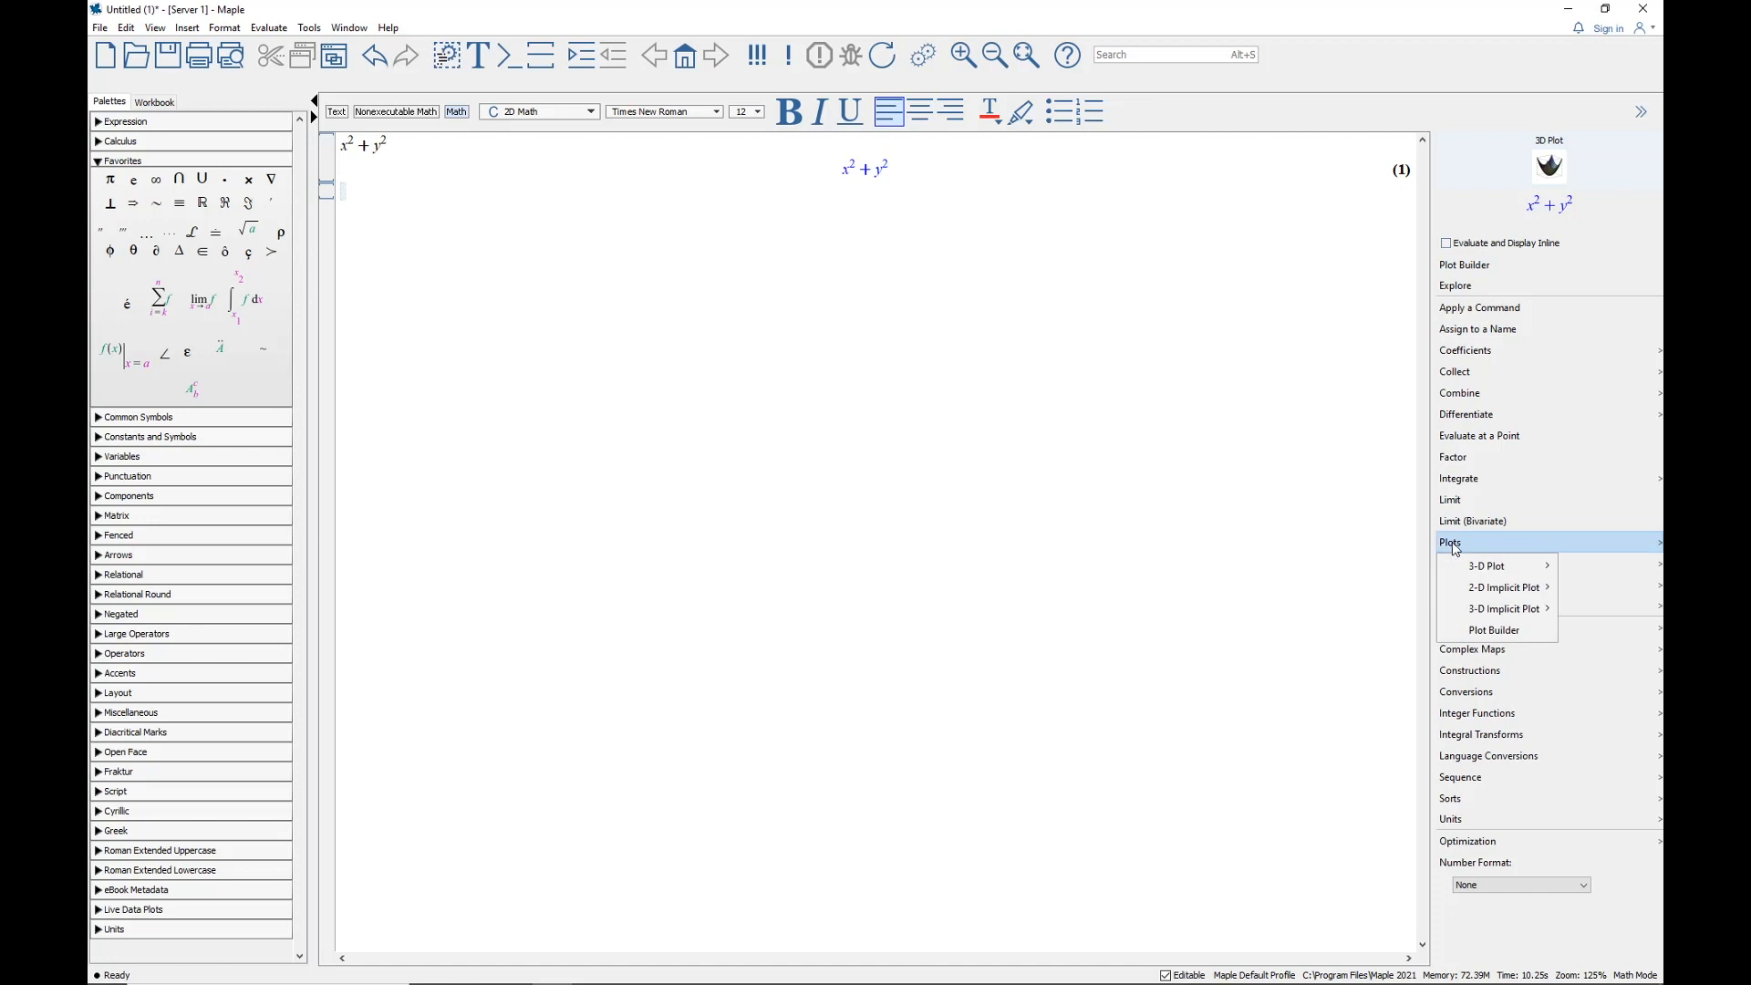
pyautogui.moveTo(1496, 571)
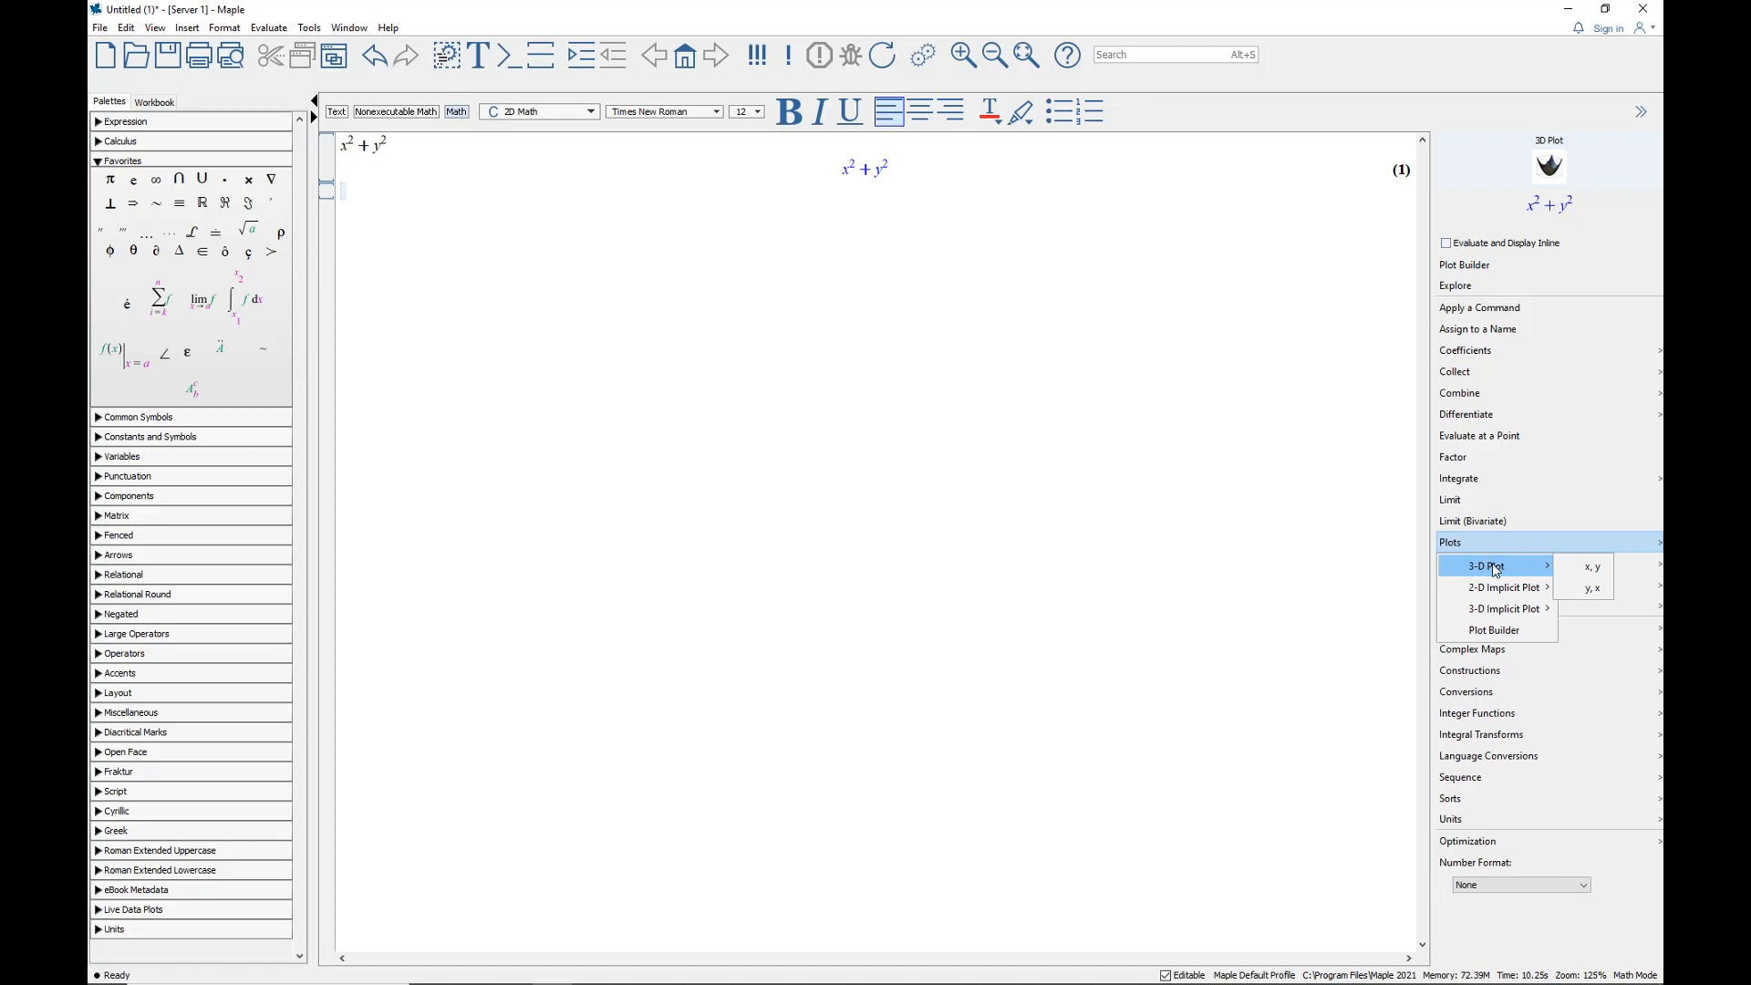
pyautogui.click(1600, 573)
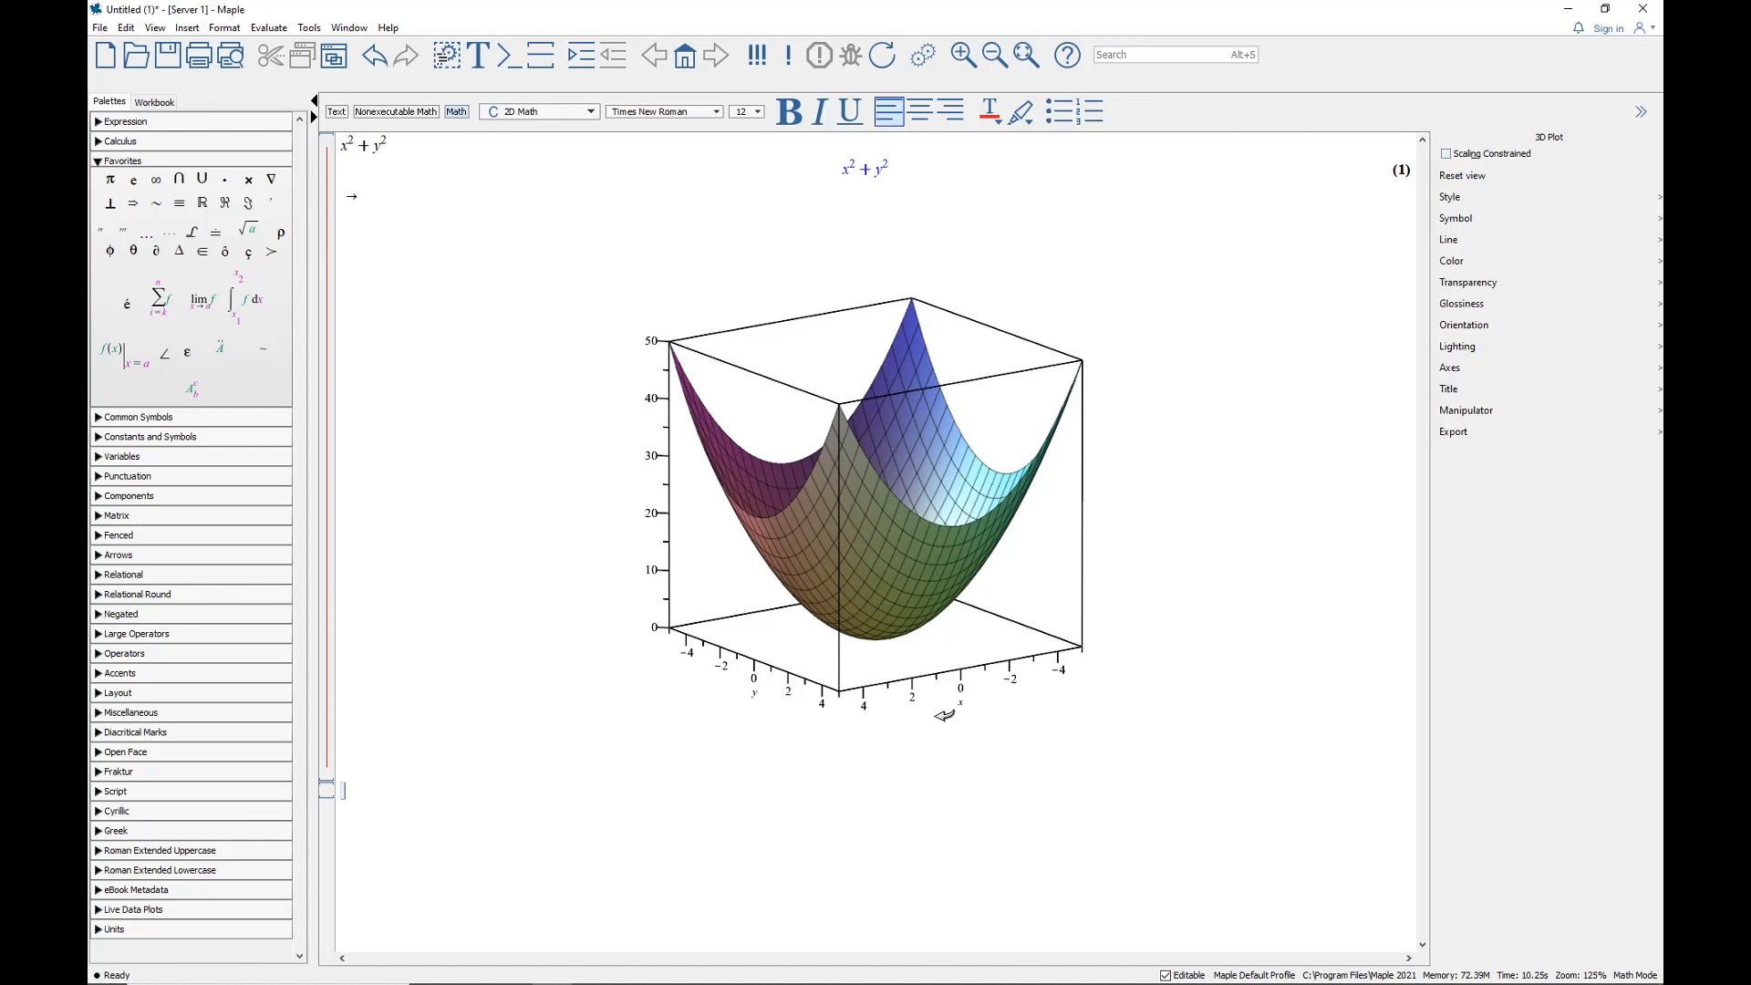
# Set the lighting of the x^2+y^2 surface plot to None
pyautogui.moveTo(850, 634); pyautogui.dragTo(963, 417)
pyautogui.rightClick(950, 472)
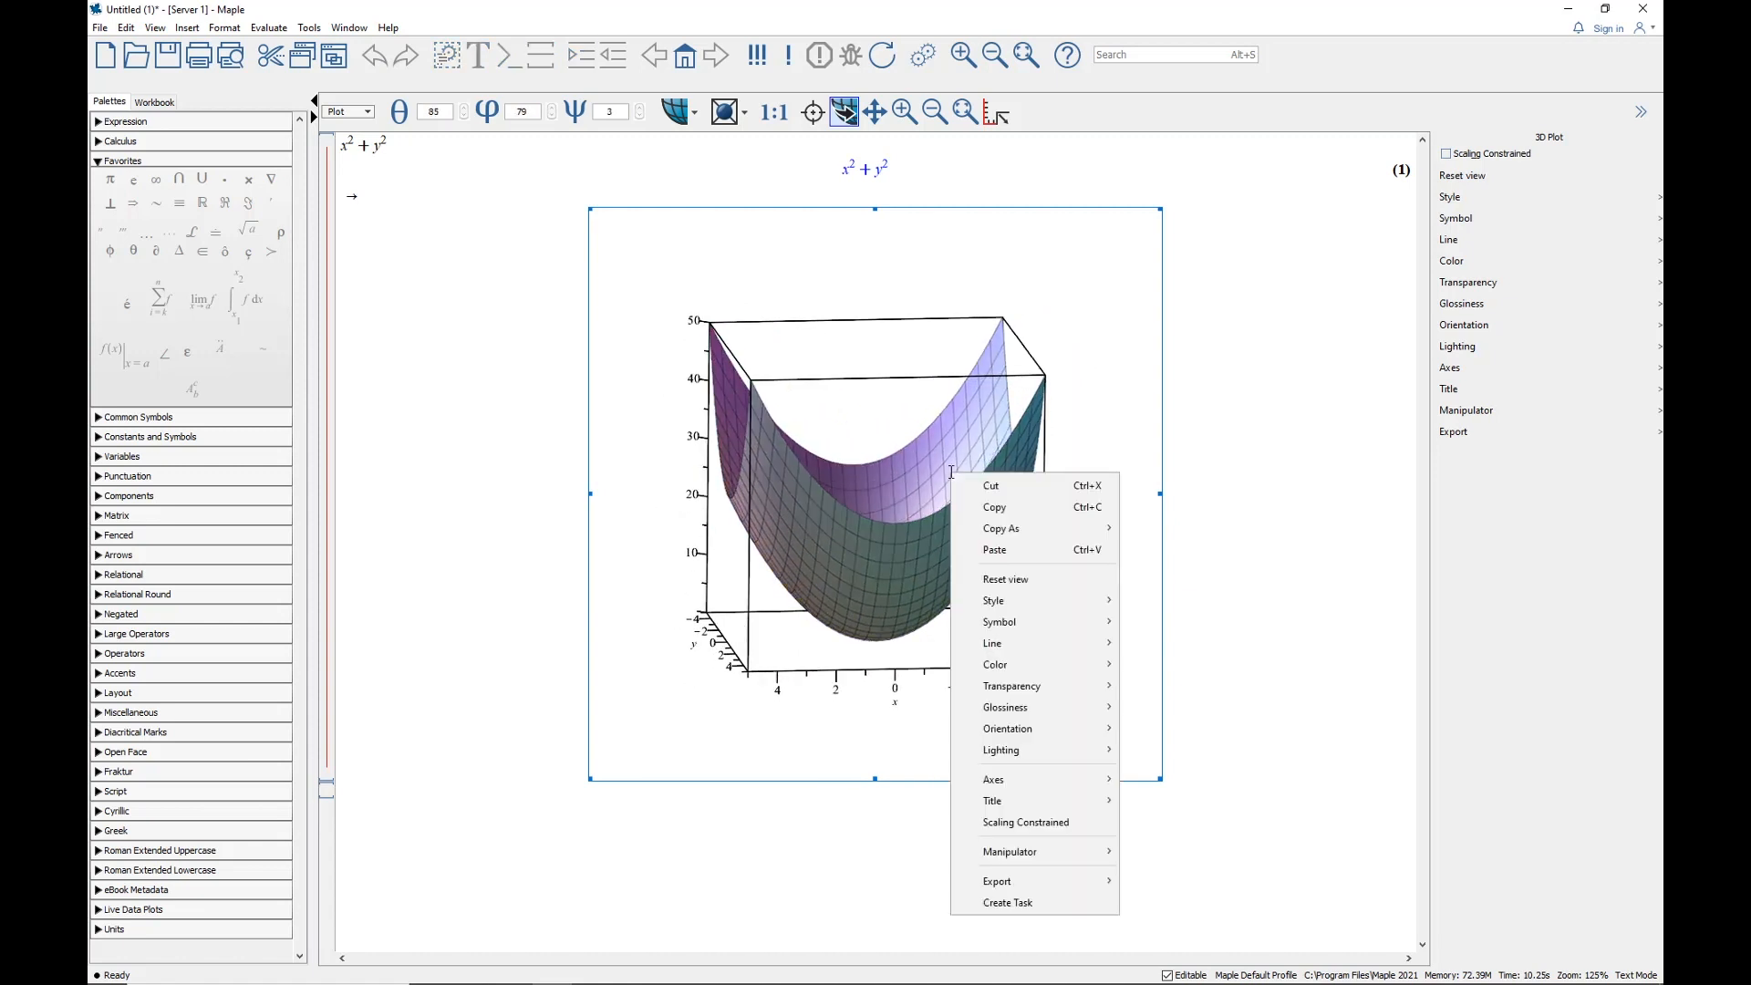
pyautogui.moveTo(1004, 603)
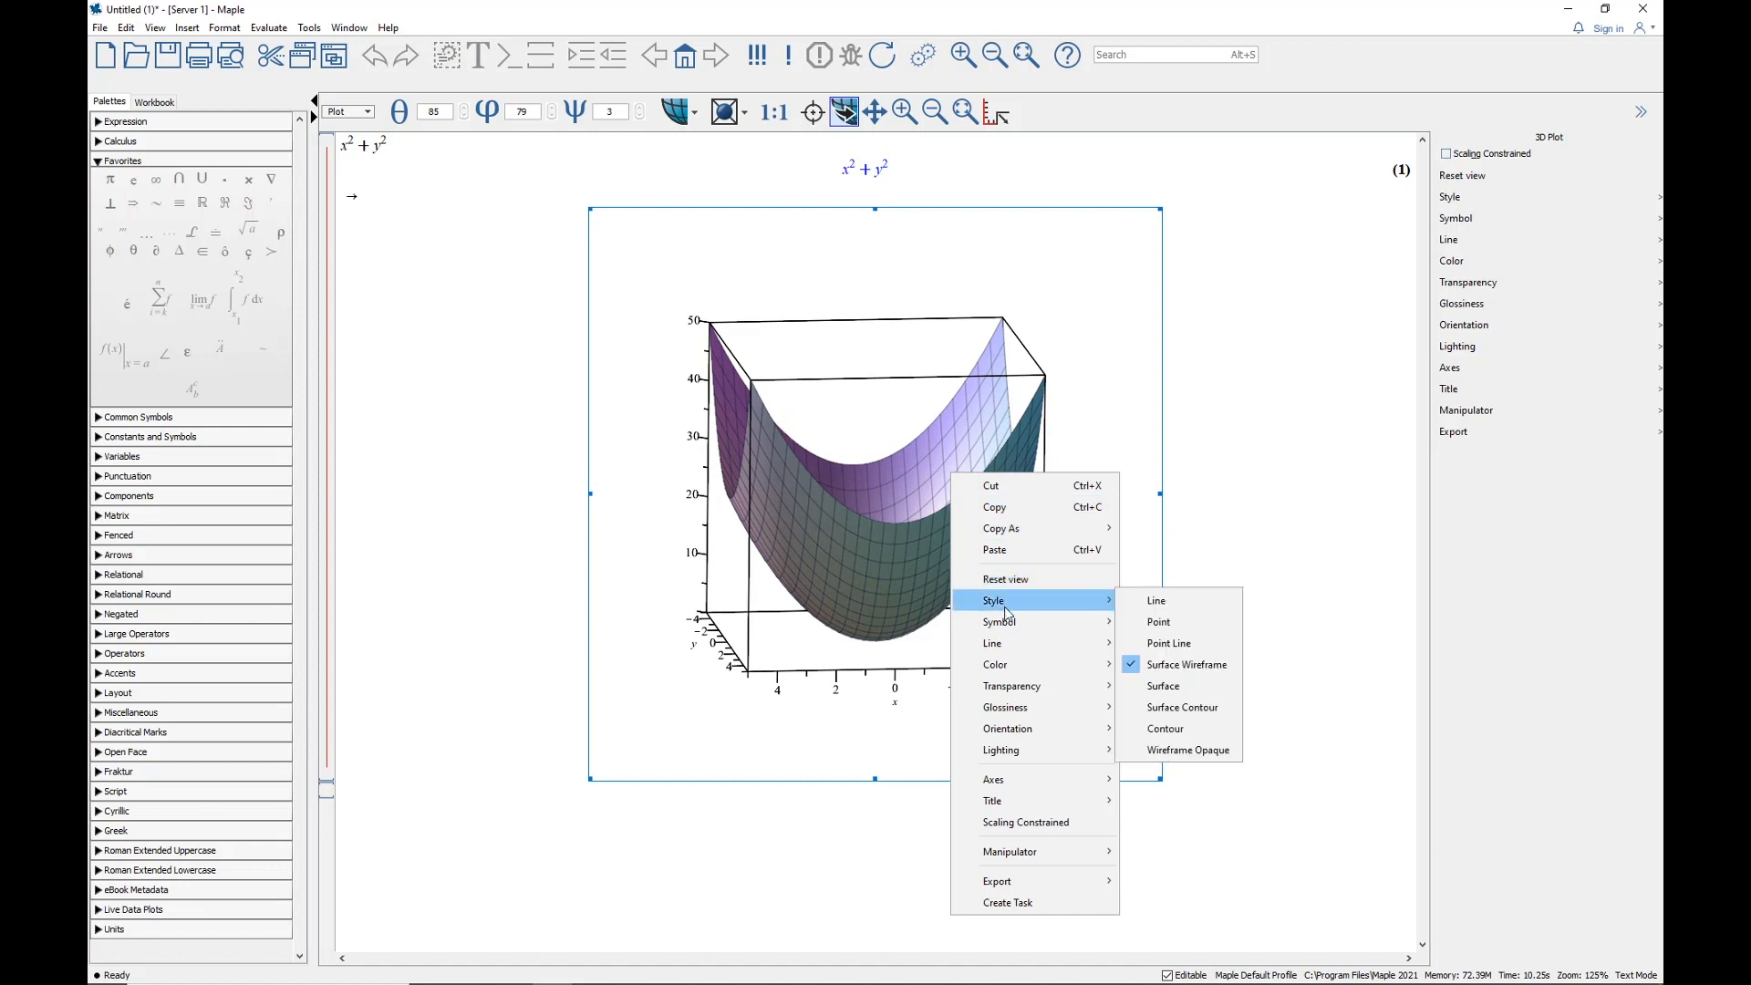
pyautogui.moveTo(1038, 758)
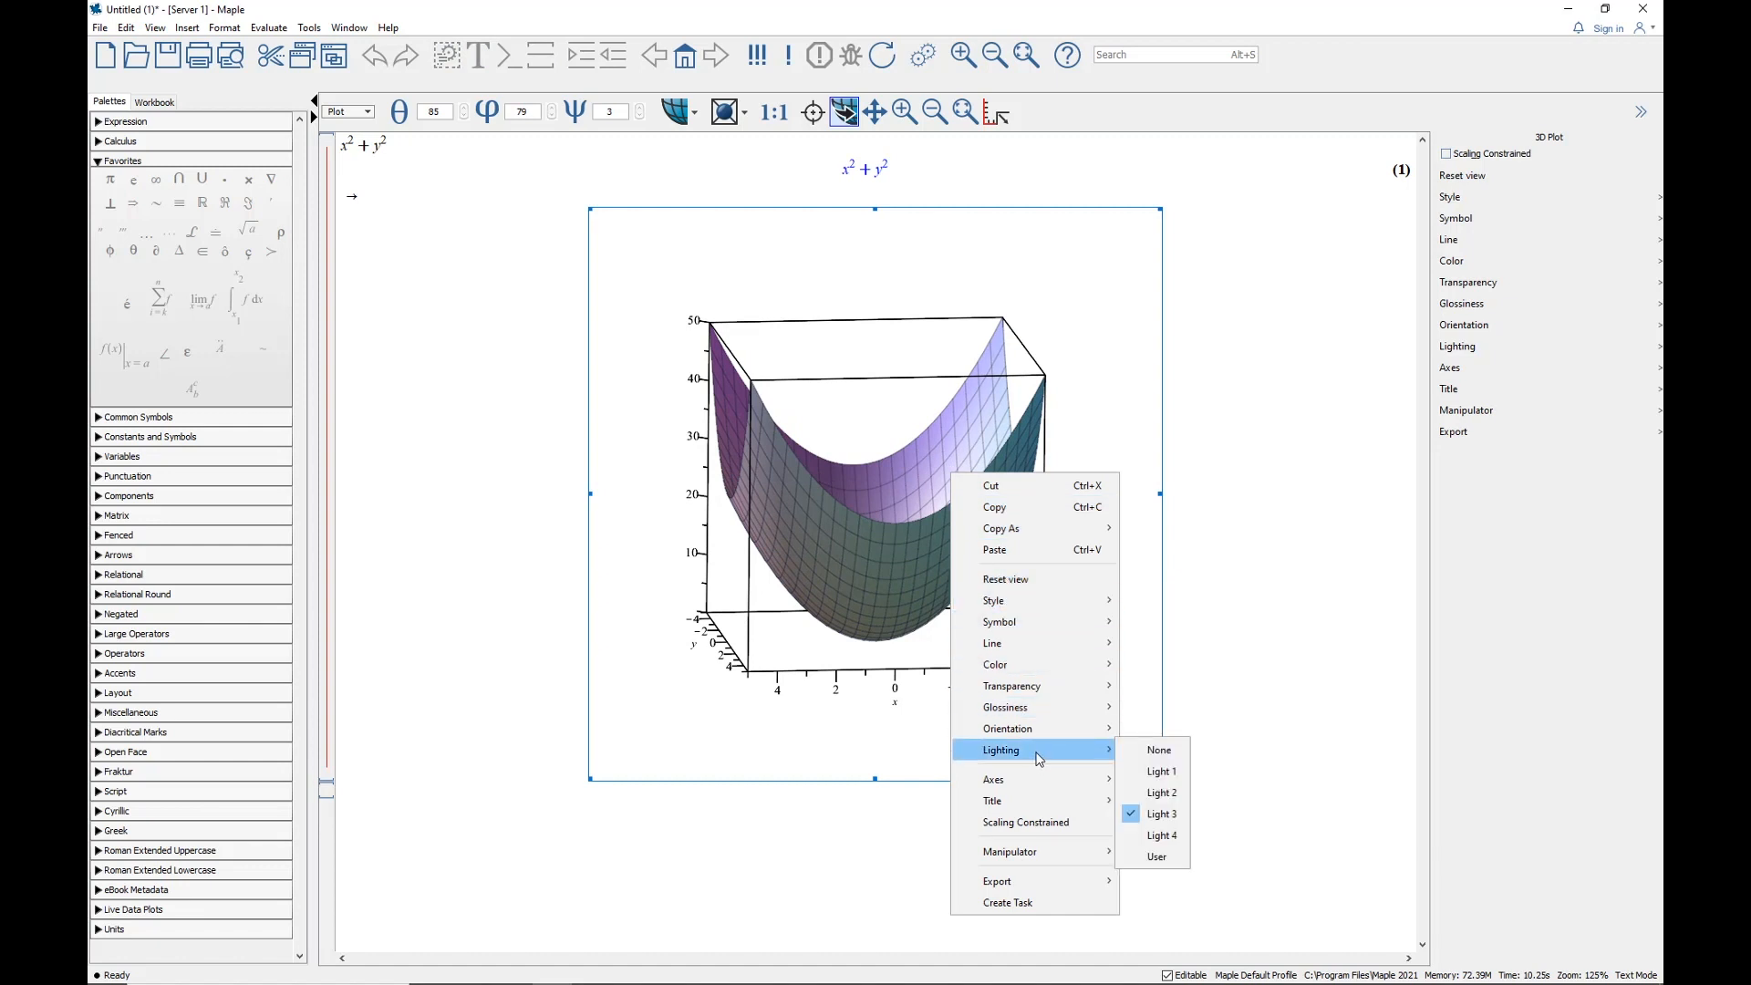
pyautogui.click(1166, 752)
pyautogui.moveTo(1004, 609); pyautogui.dragTo(901, 584)
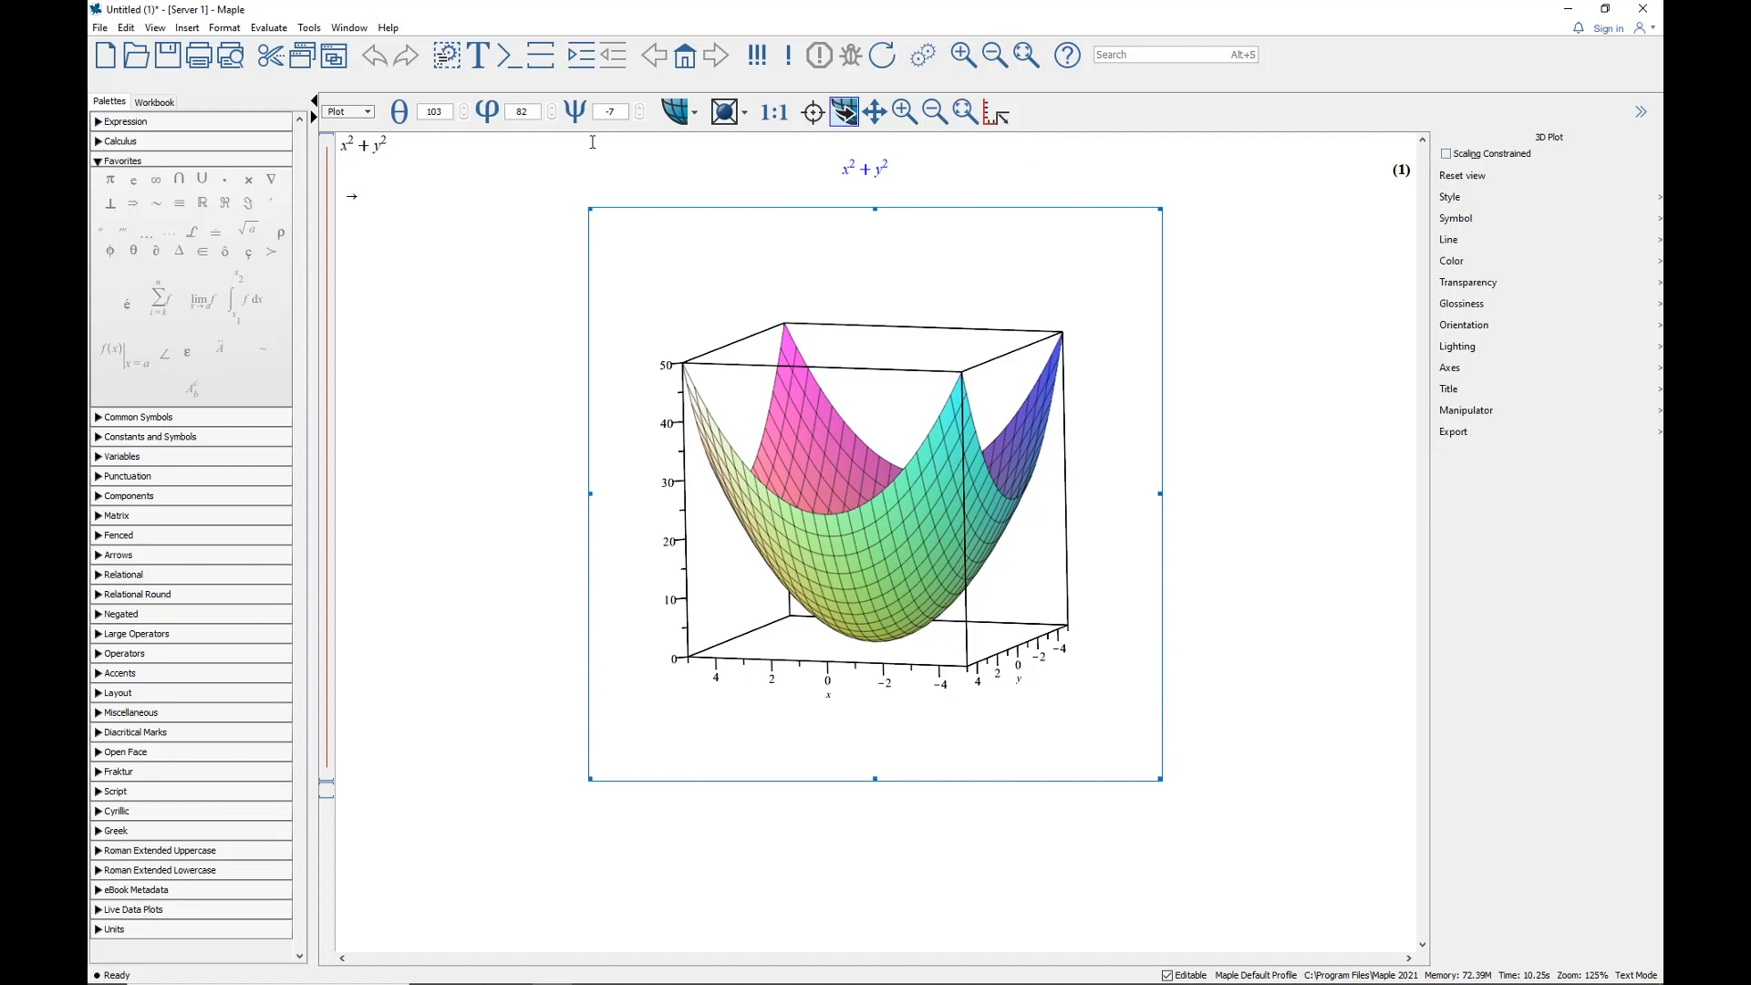
# Try the plain surface style on the x^2+y^2 plot, and set its style to surface with contour lines
pyautogui.click(694, 113)
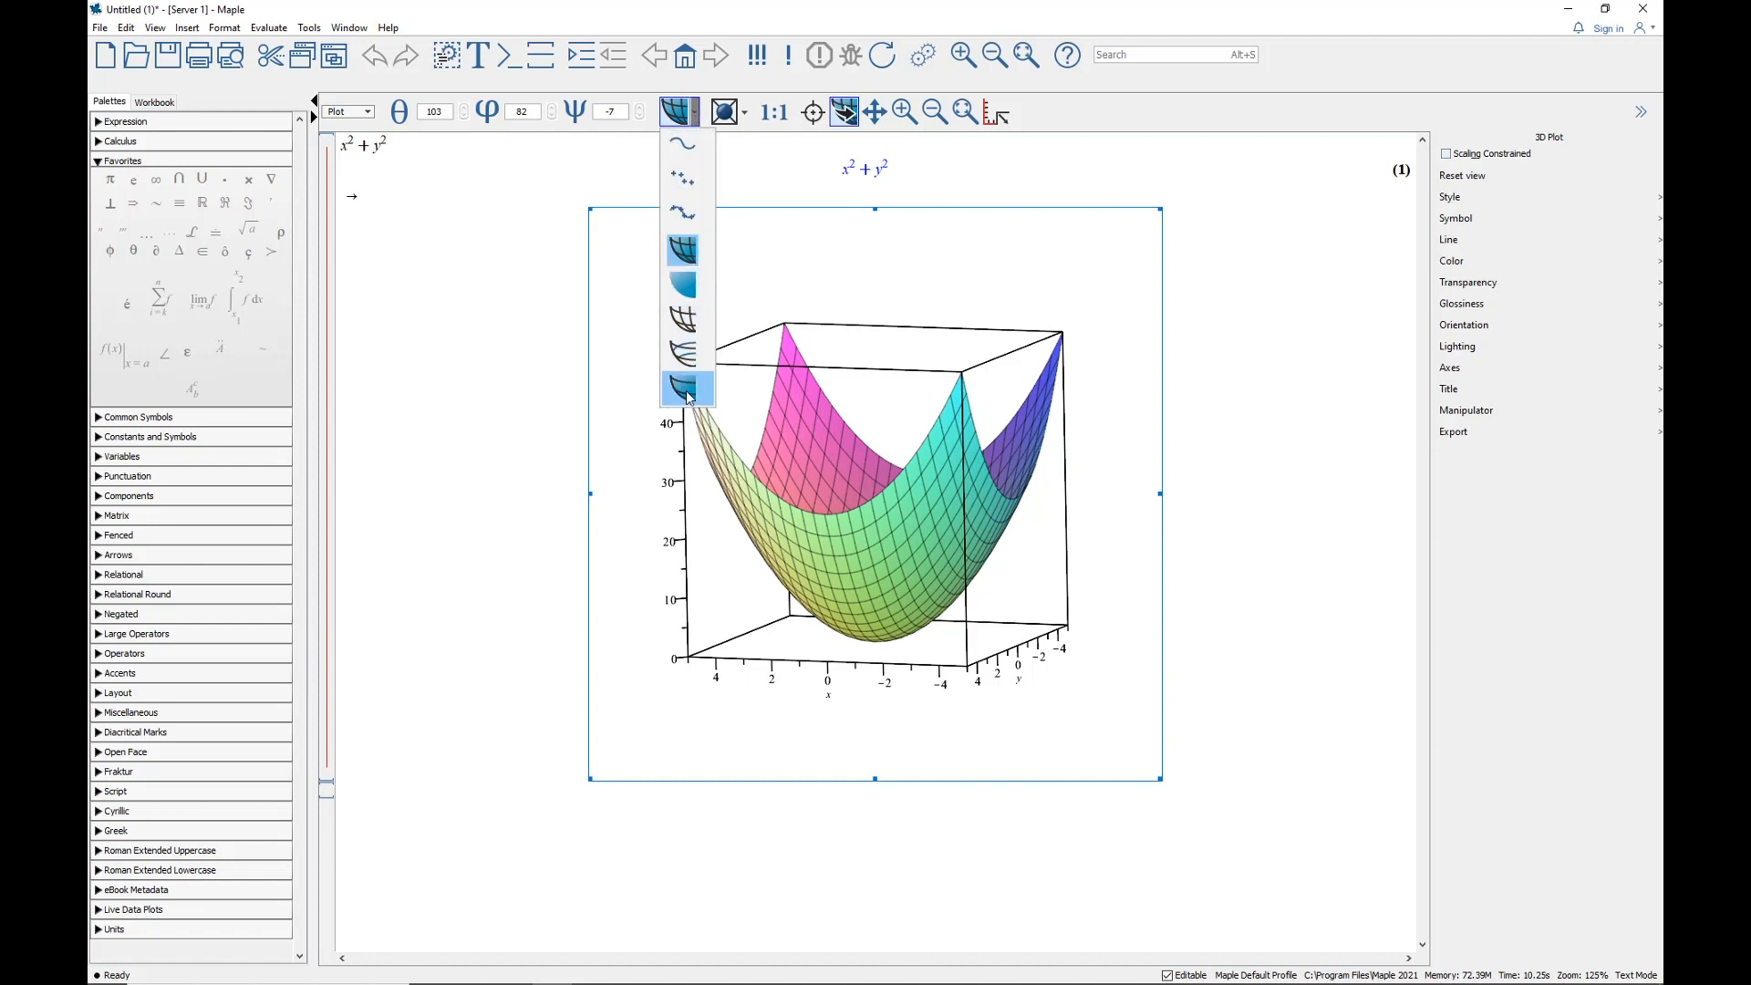
pyautogui.click(685, 288)
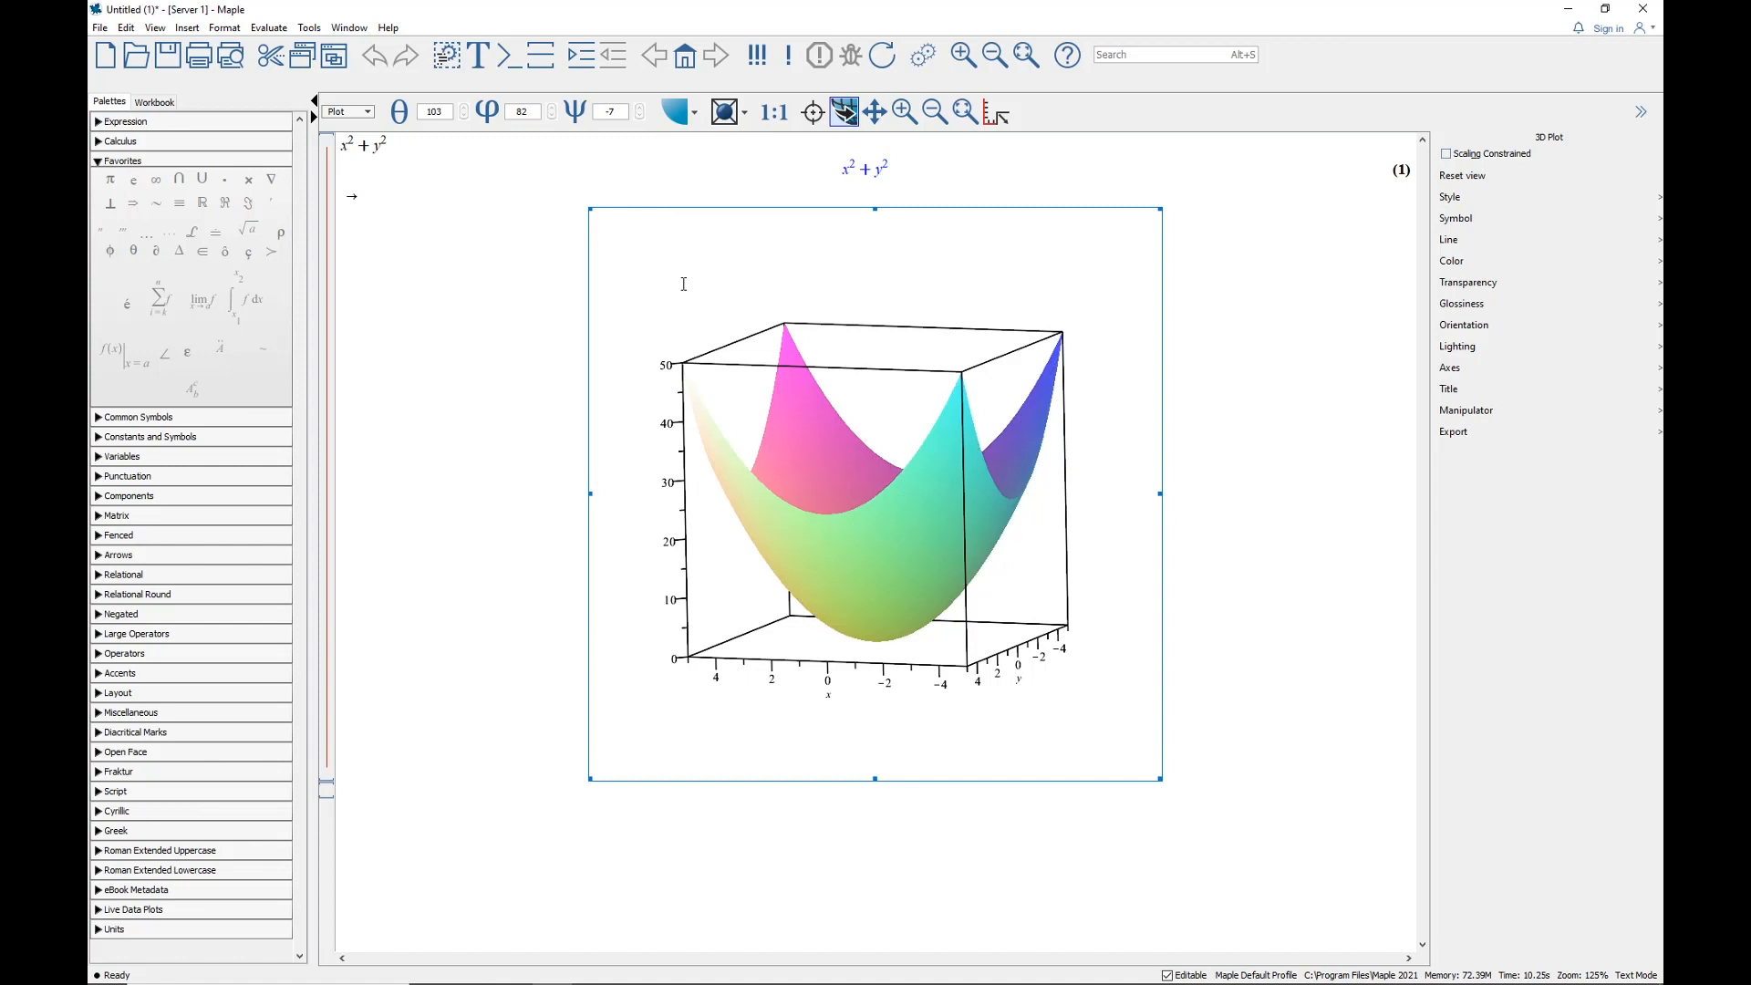
pyautogui.click(693, 125)
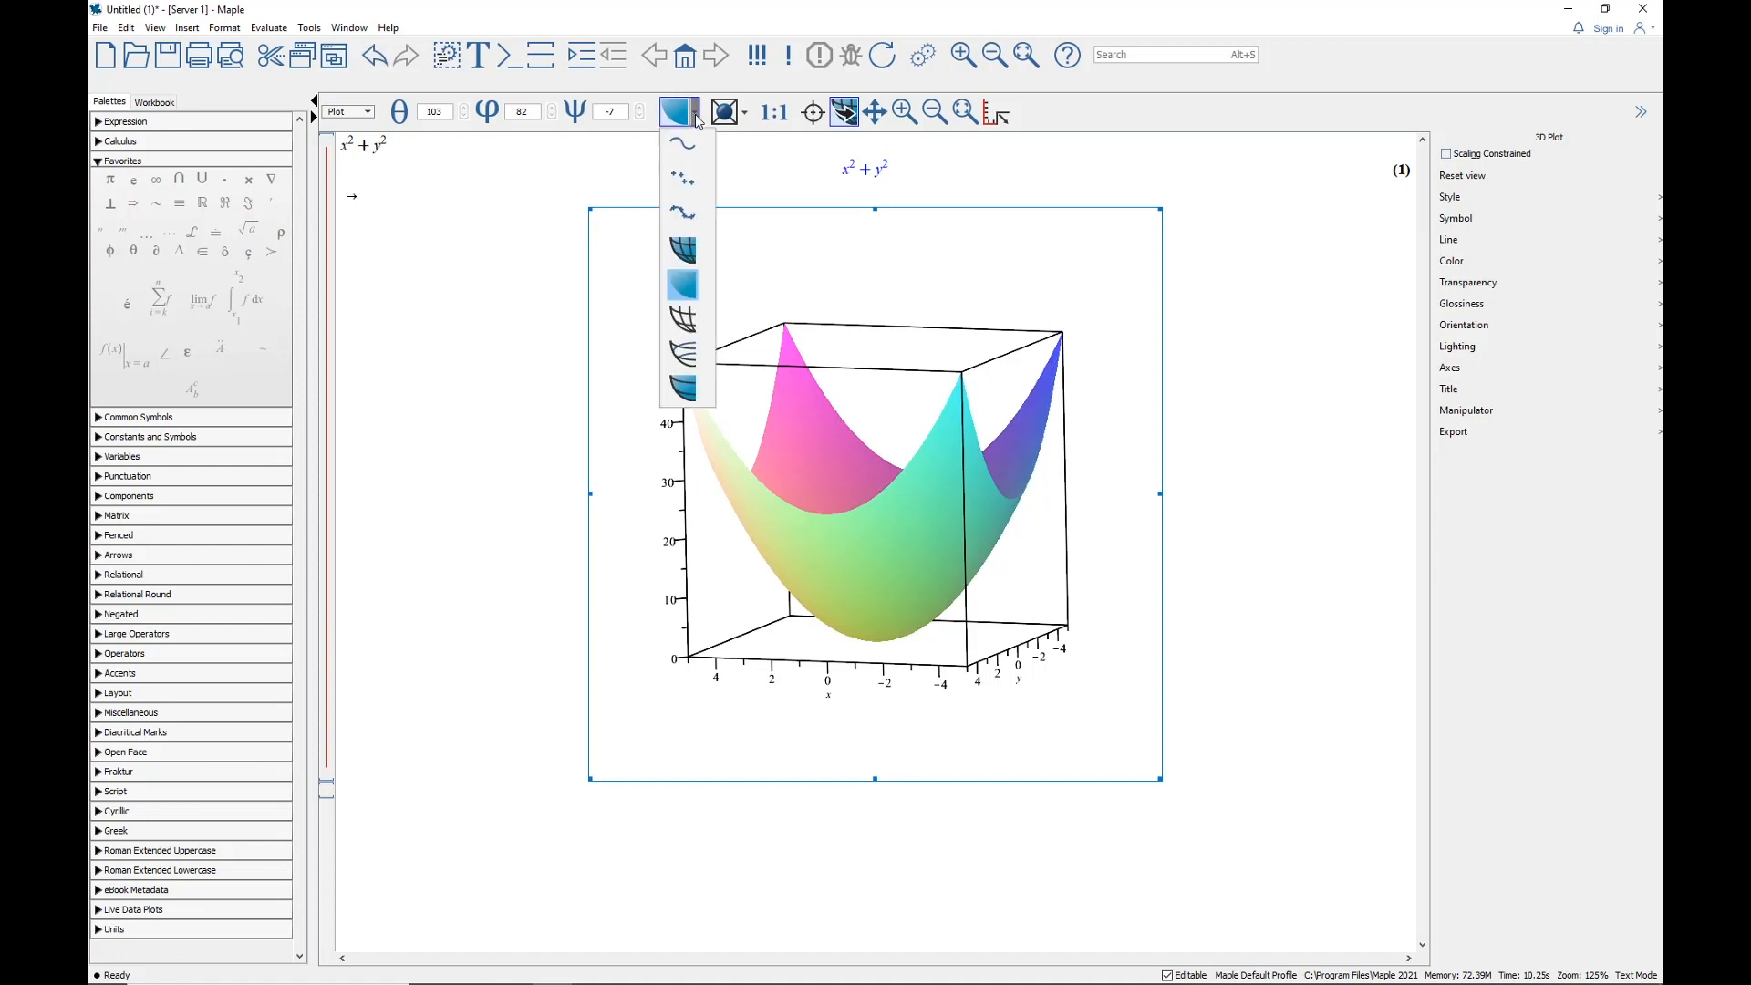
pyautogui.click(681, 382)
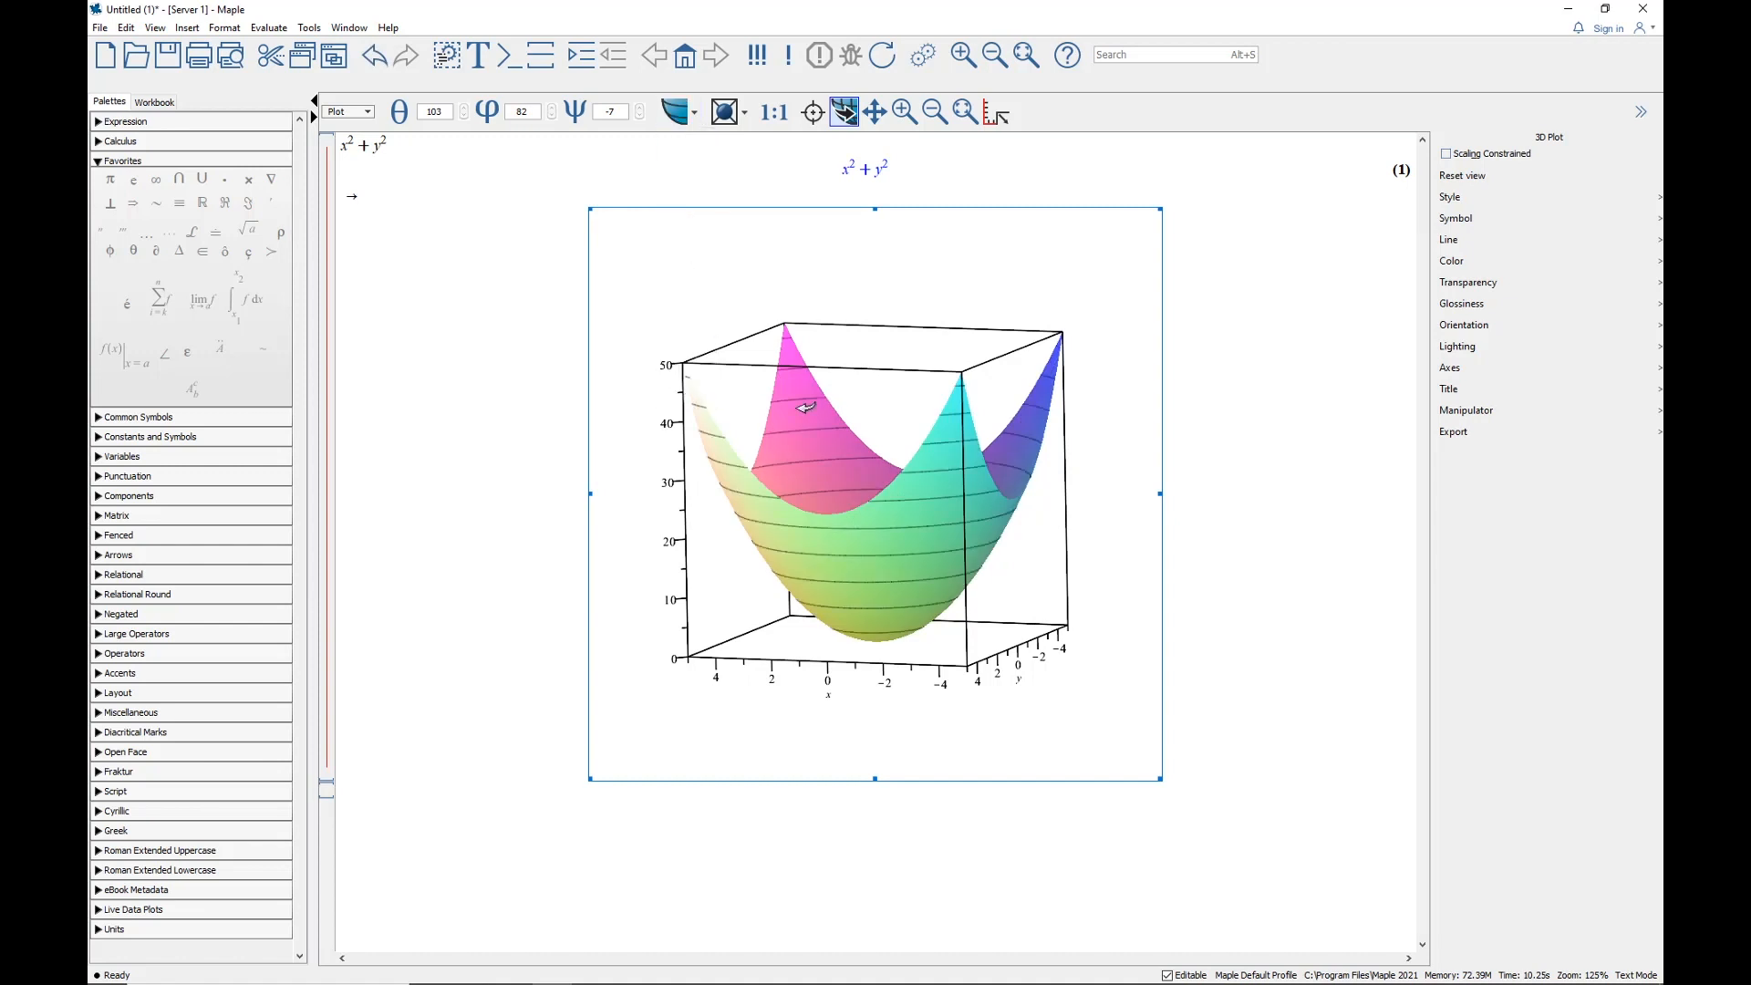
pyautogui.moveTo(880, 386); pyautogui.dragTo(711, 402)
# Enter x + y + 15 as 2-D math on the line below the plot and add it to the existing 3-D plot
pyautogui.click(376, 790)
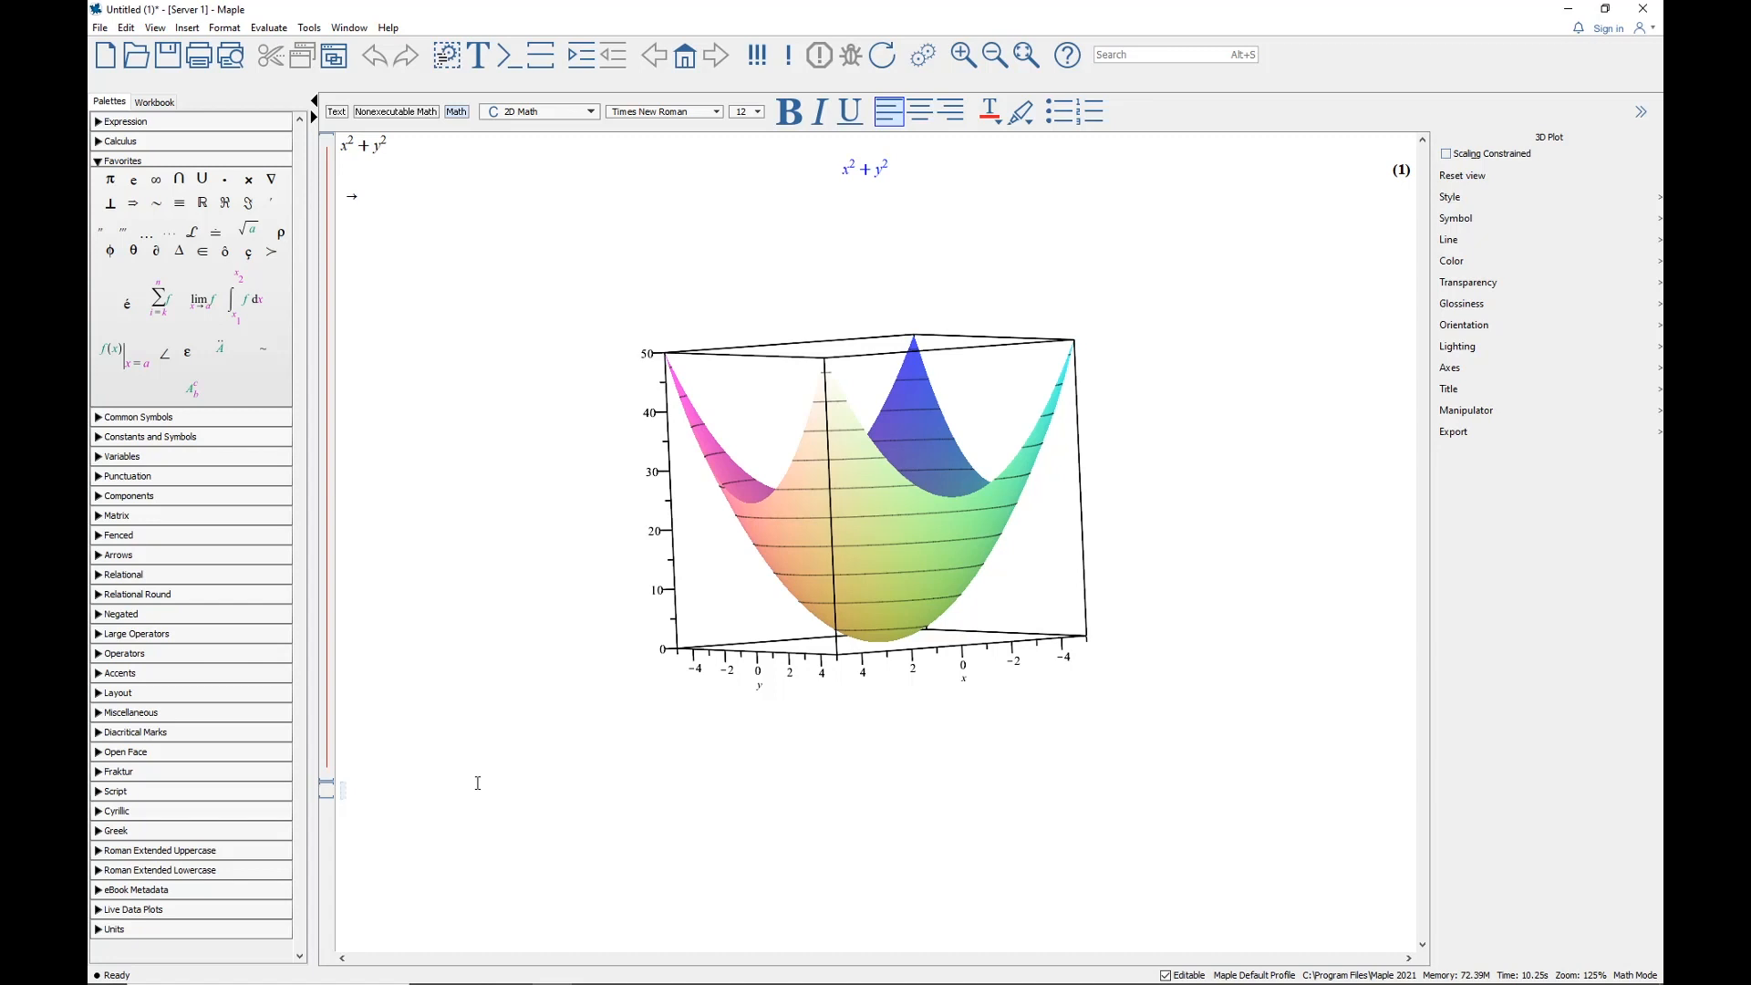
pyautogui.write('x + y ')
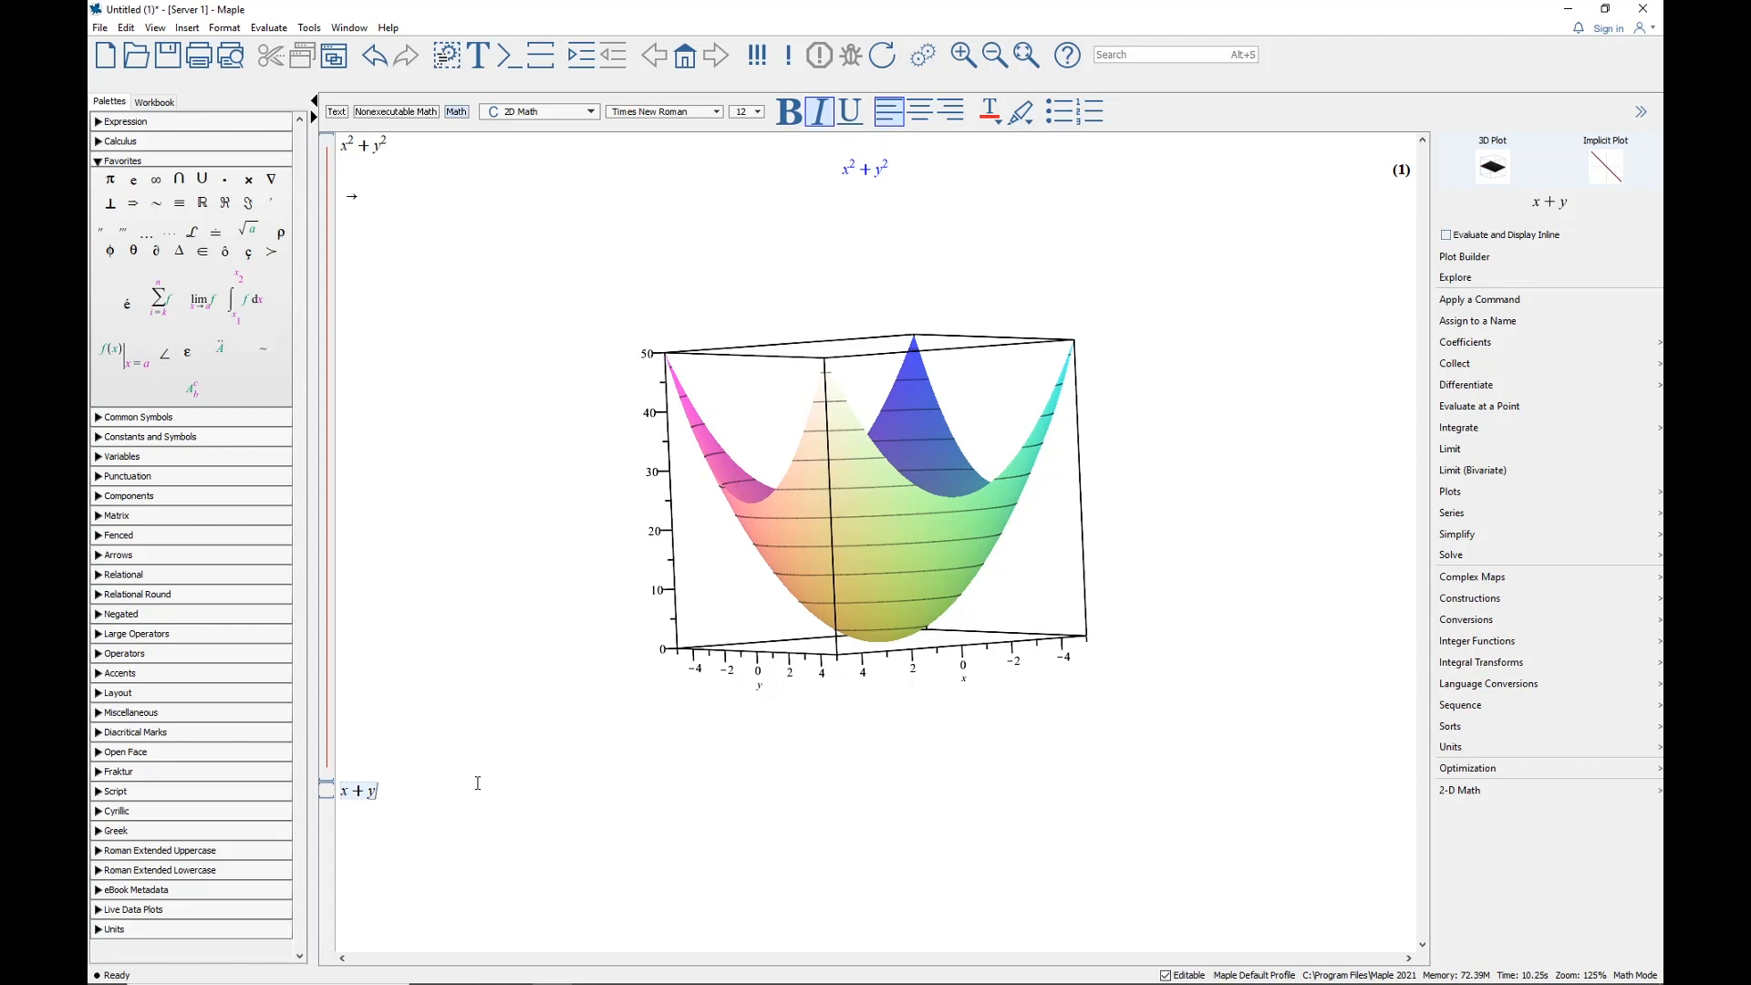
pyautogui.write('+ ')
pyautogui.write('15')
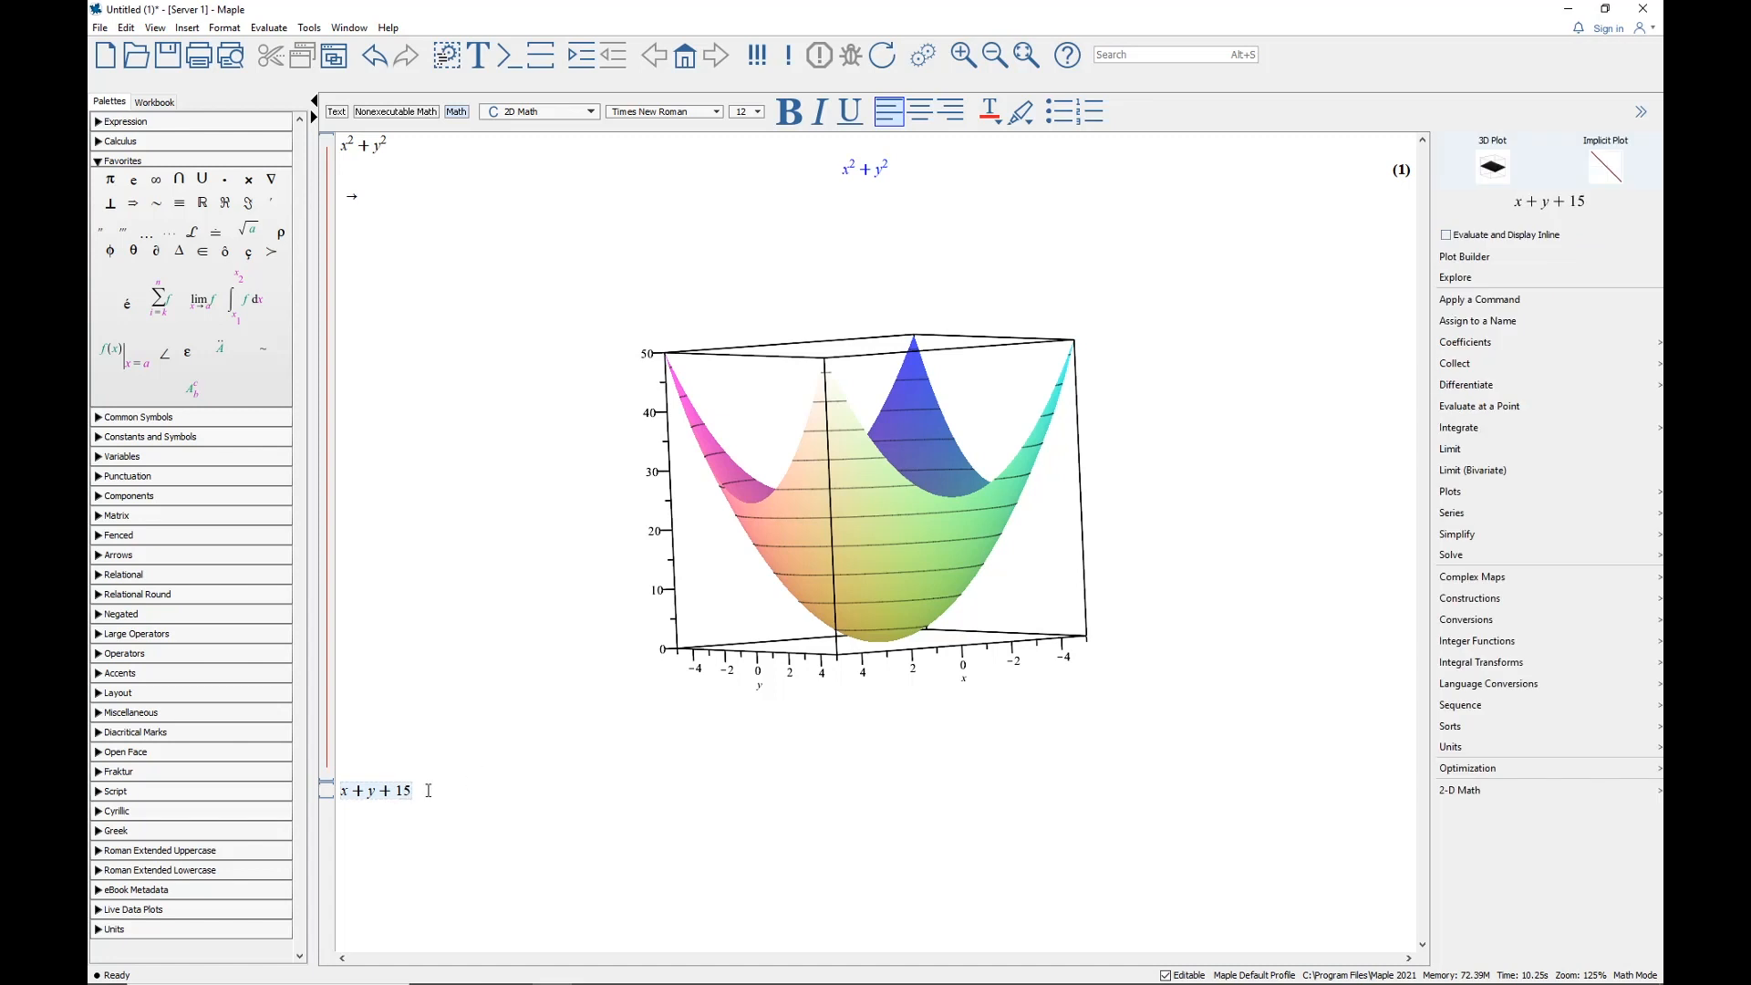
pyautogui.moveTo(414, 790); pyautogui.dragTo(1048, 618)
pyautogui.moveTo(745, 617); pyautogui.dragTo(886, 420)
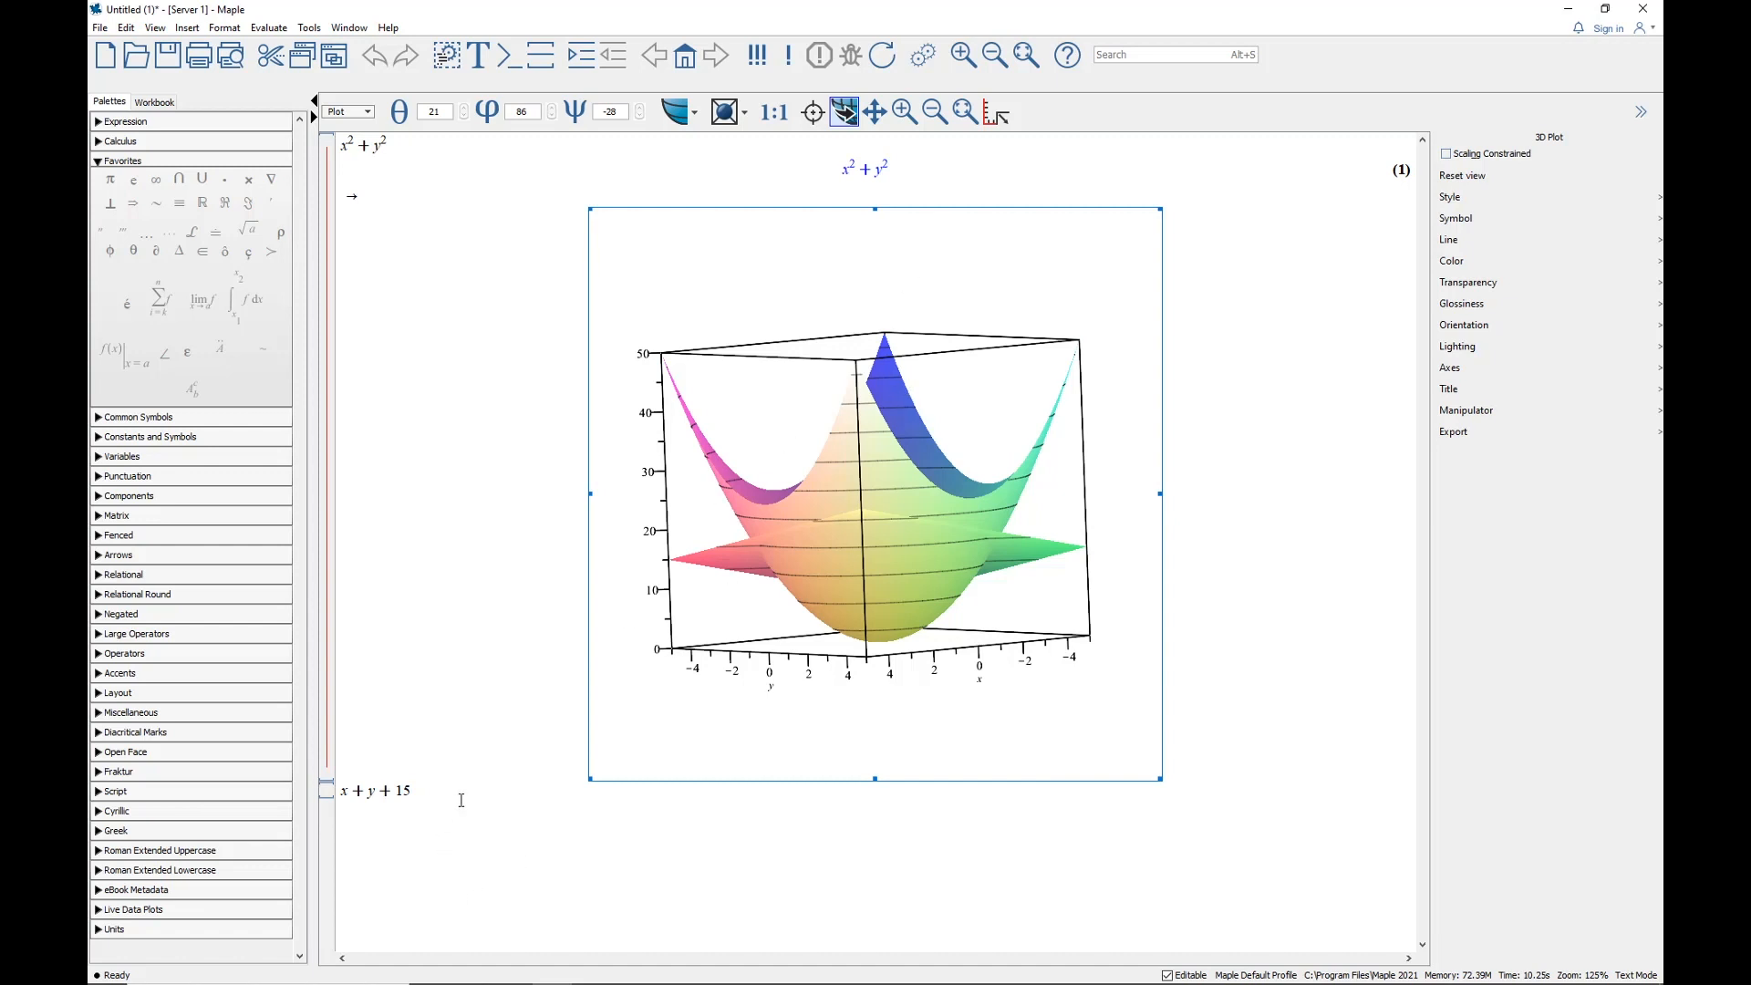
# Evaluate x + y + 15, and on the following line enter a reference to equation label 1 with = 1 and evaluate it
pyautogui.click(459, 795)
pyautogui.press('Return')
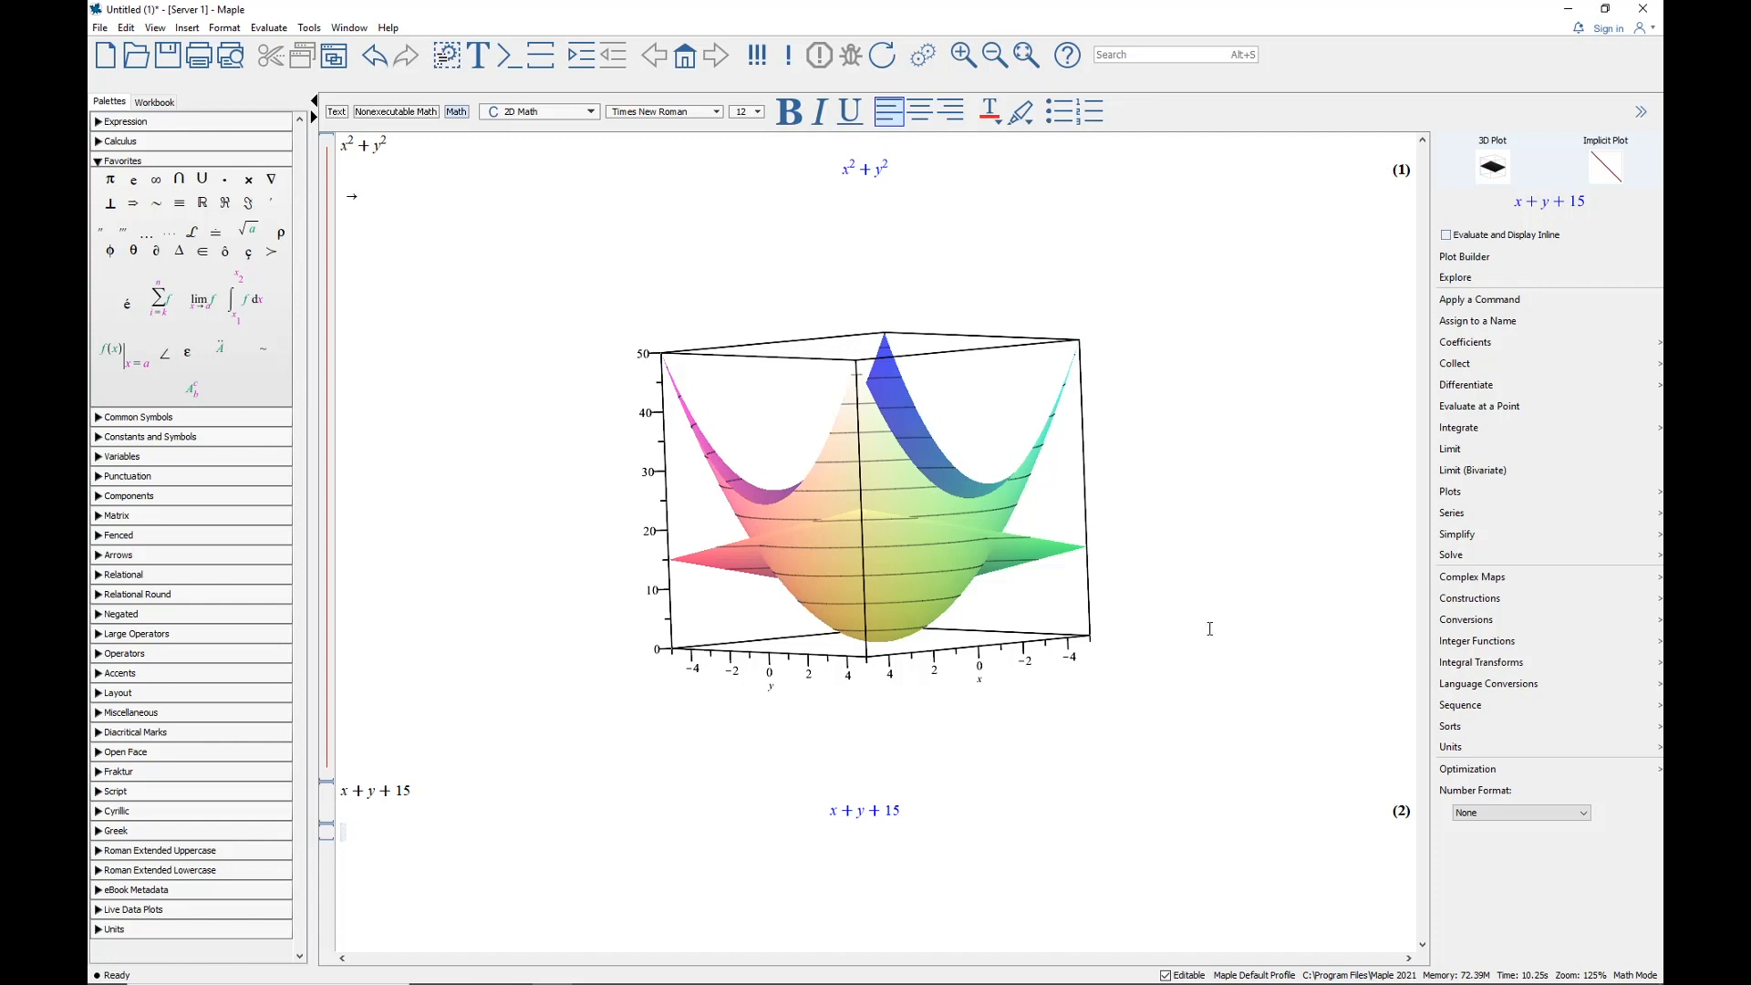
pyautogui.hotkey('ctrl', 'l')
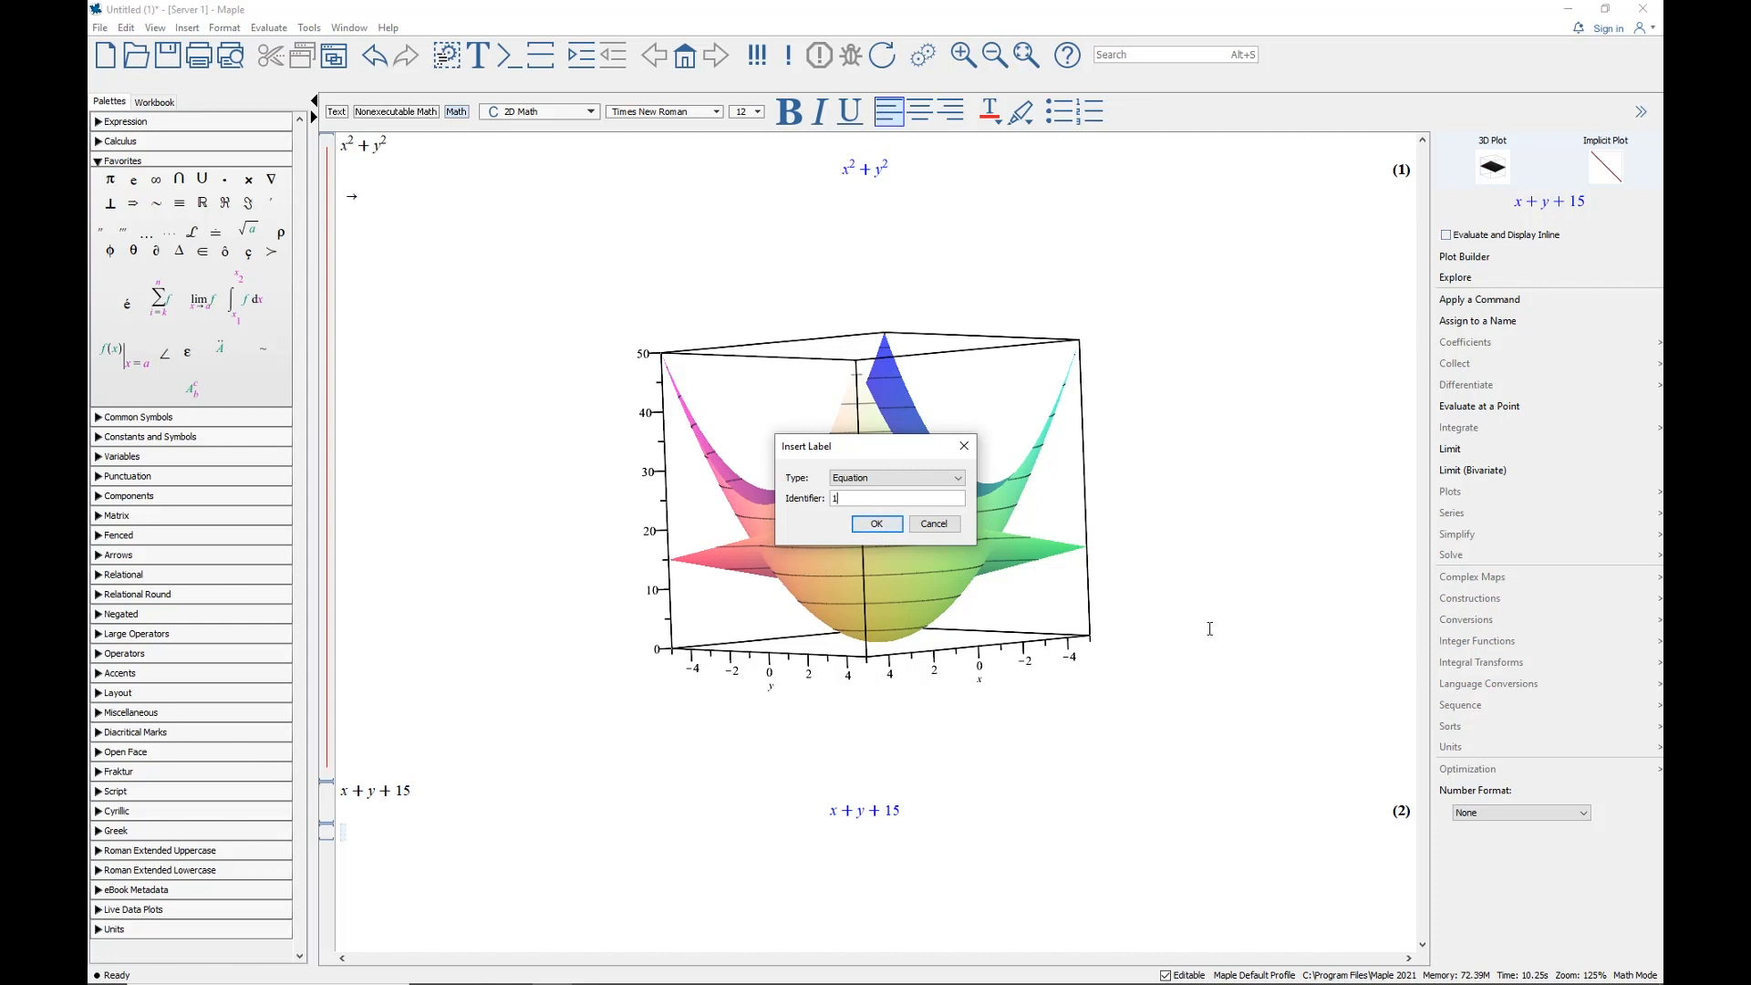
pyautogui.press('Return')
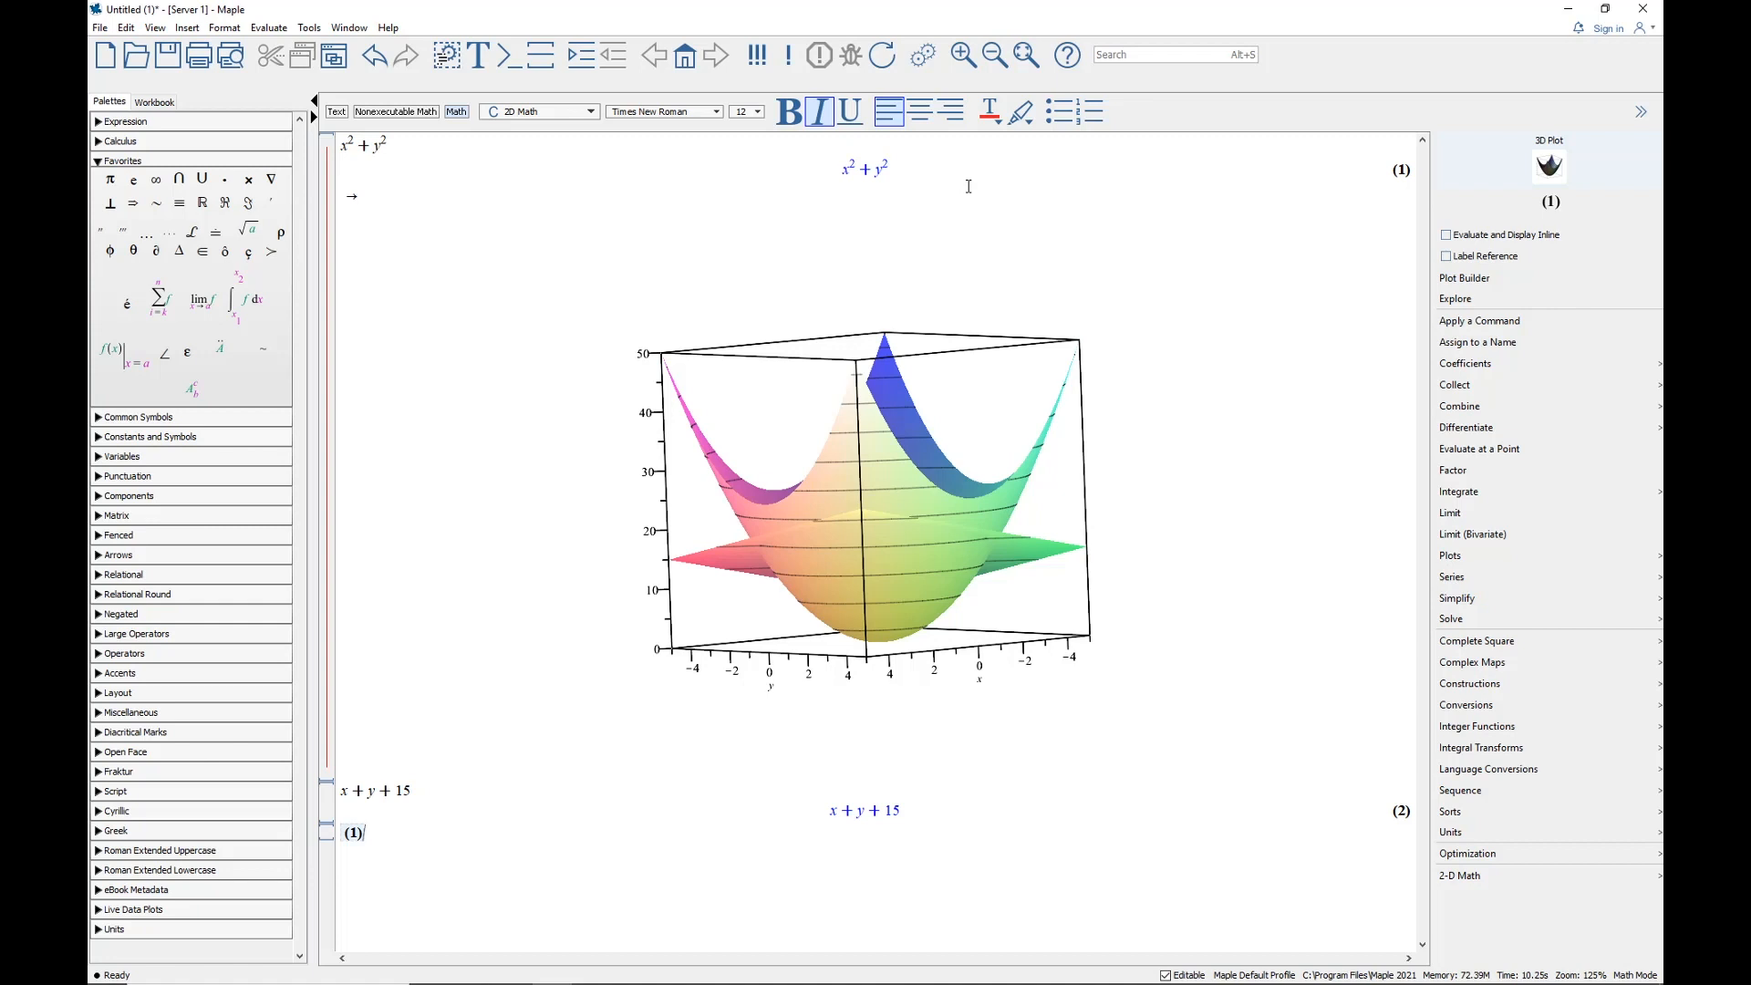
pyautogui.write('= 1')
pyautogui.press('Return')
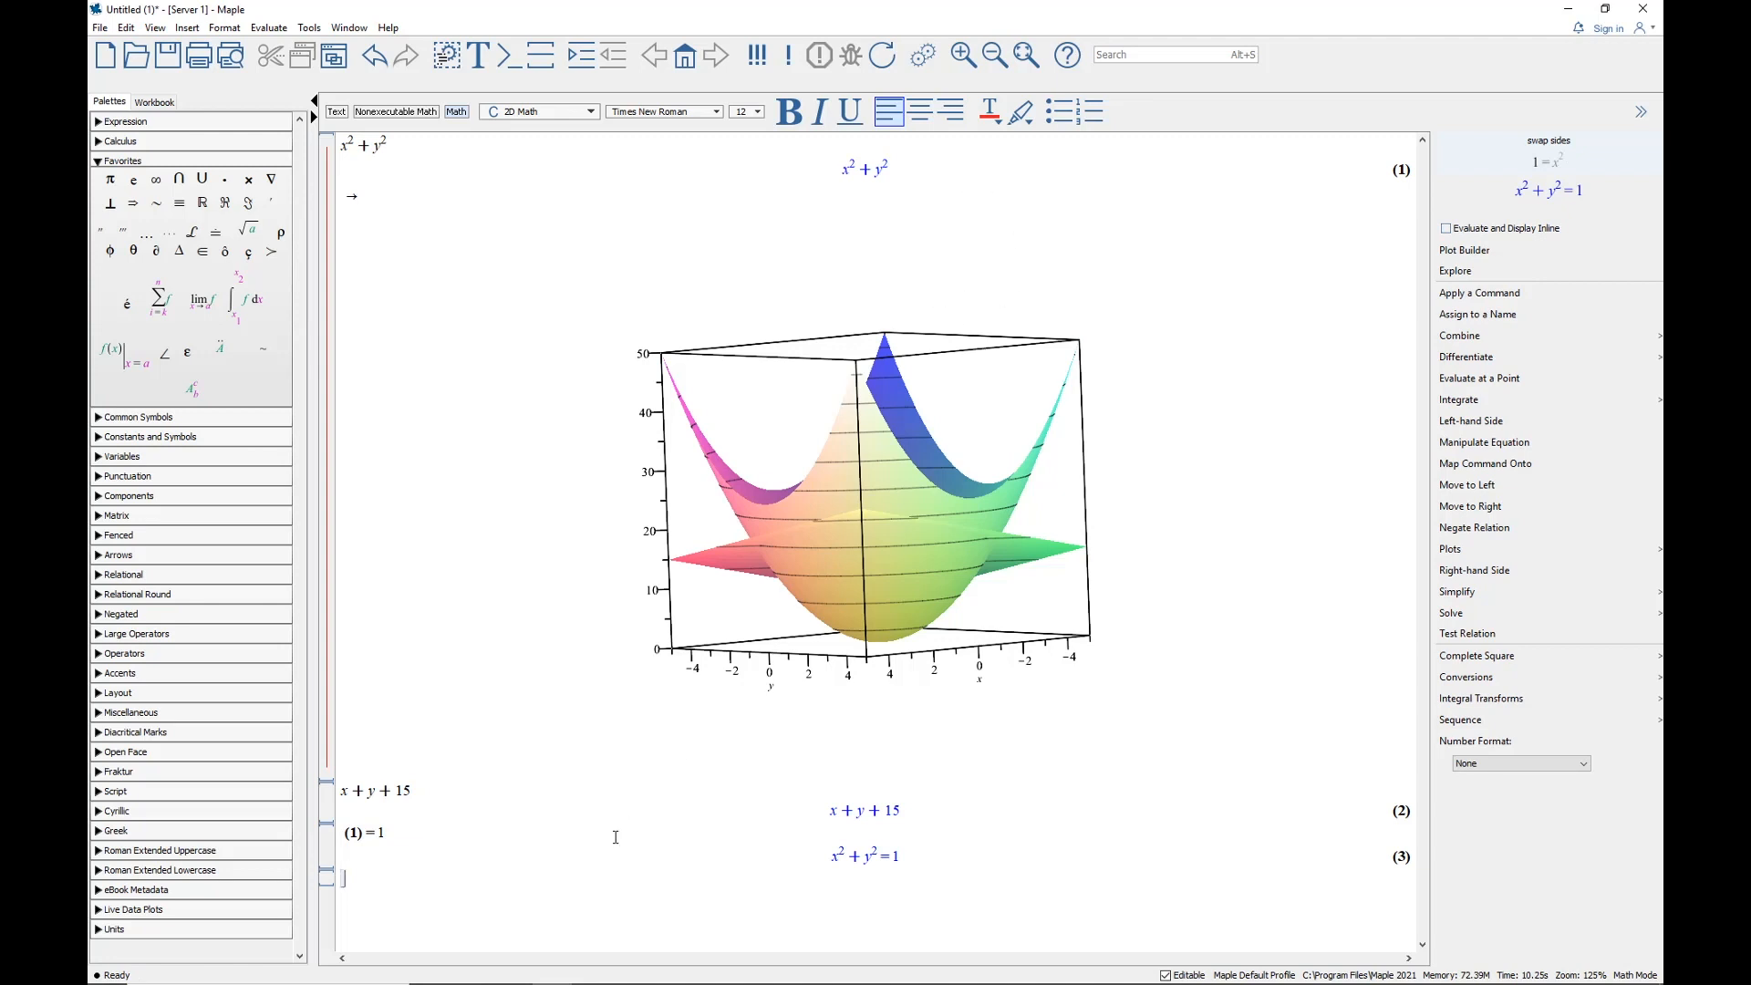
# Display the contents of the equation label reference in the (1) = 1 input instead of its number
pyautogui.rightClick(351, 833)
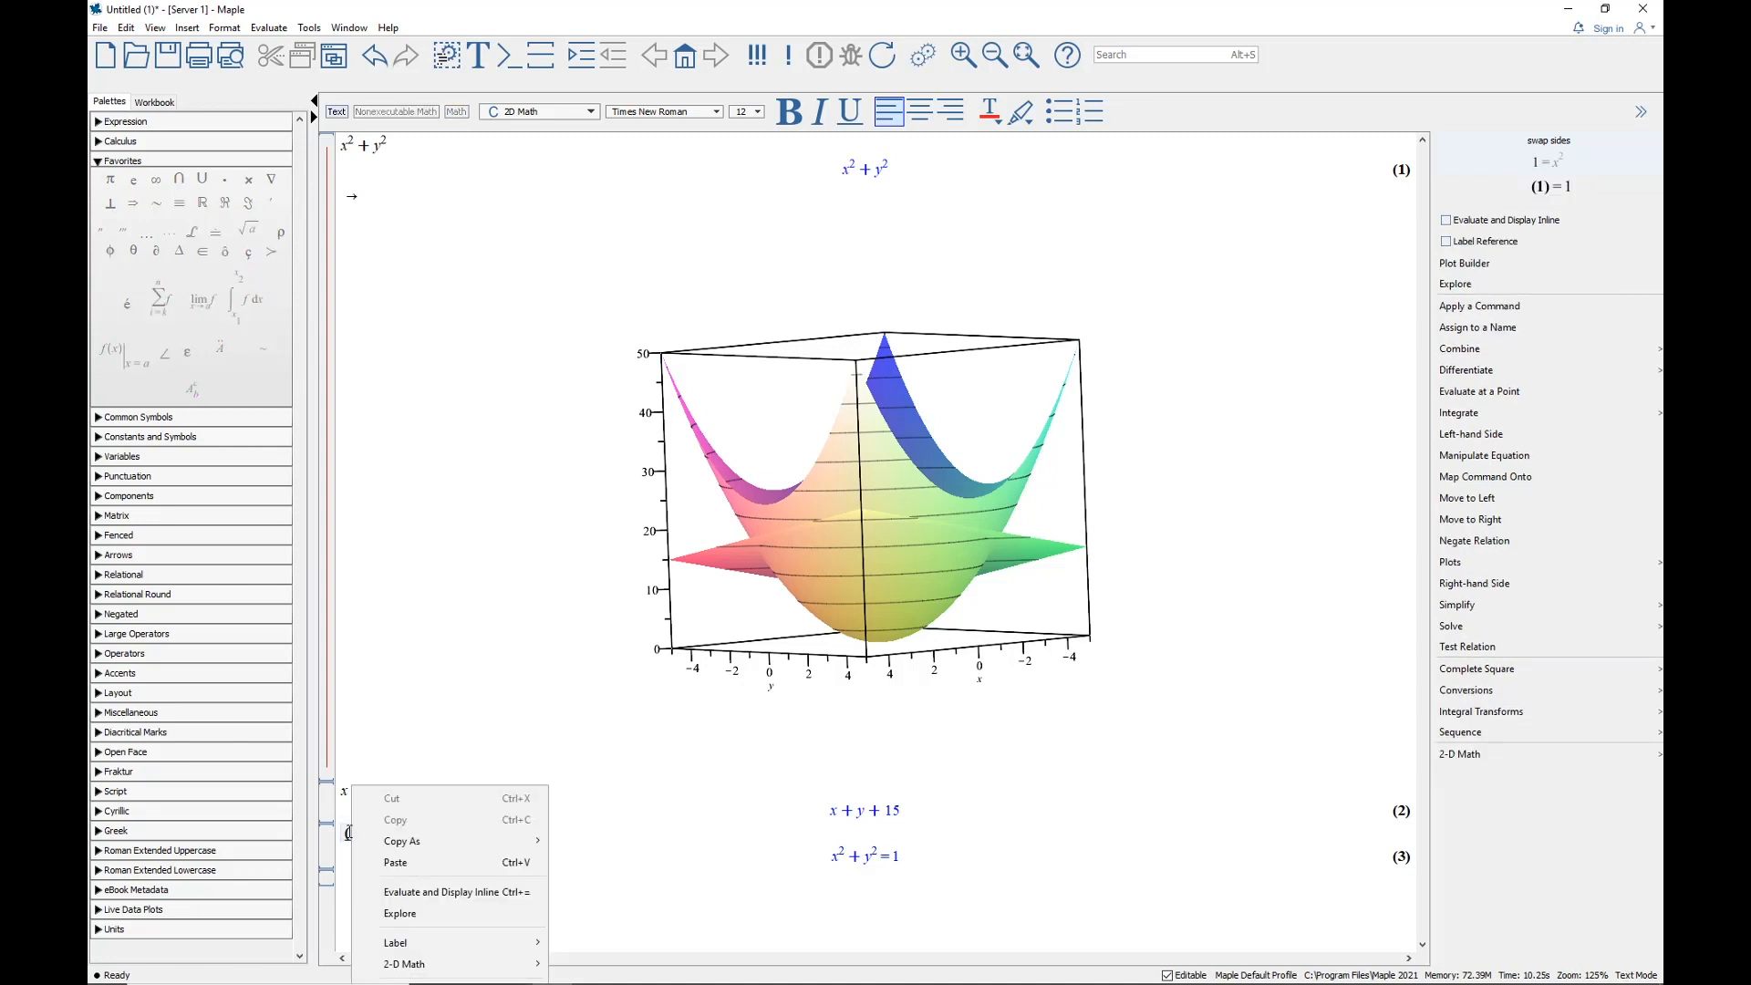
pyautogui.moveTo(402, 946)
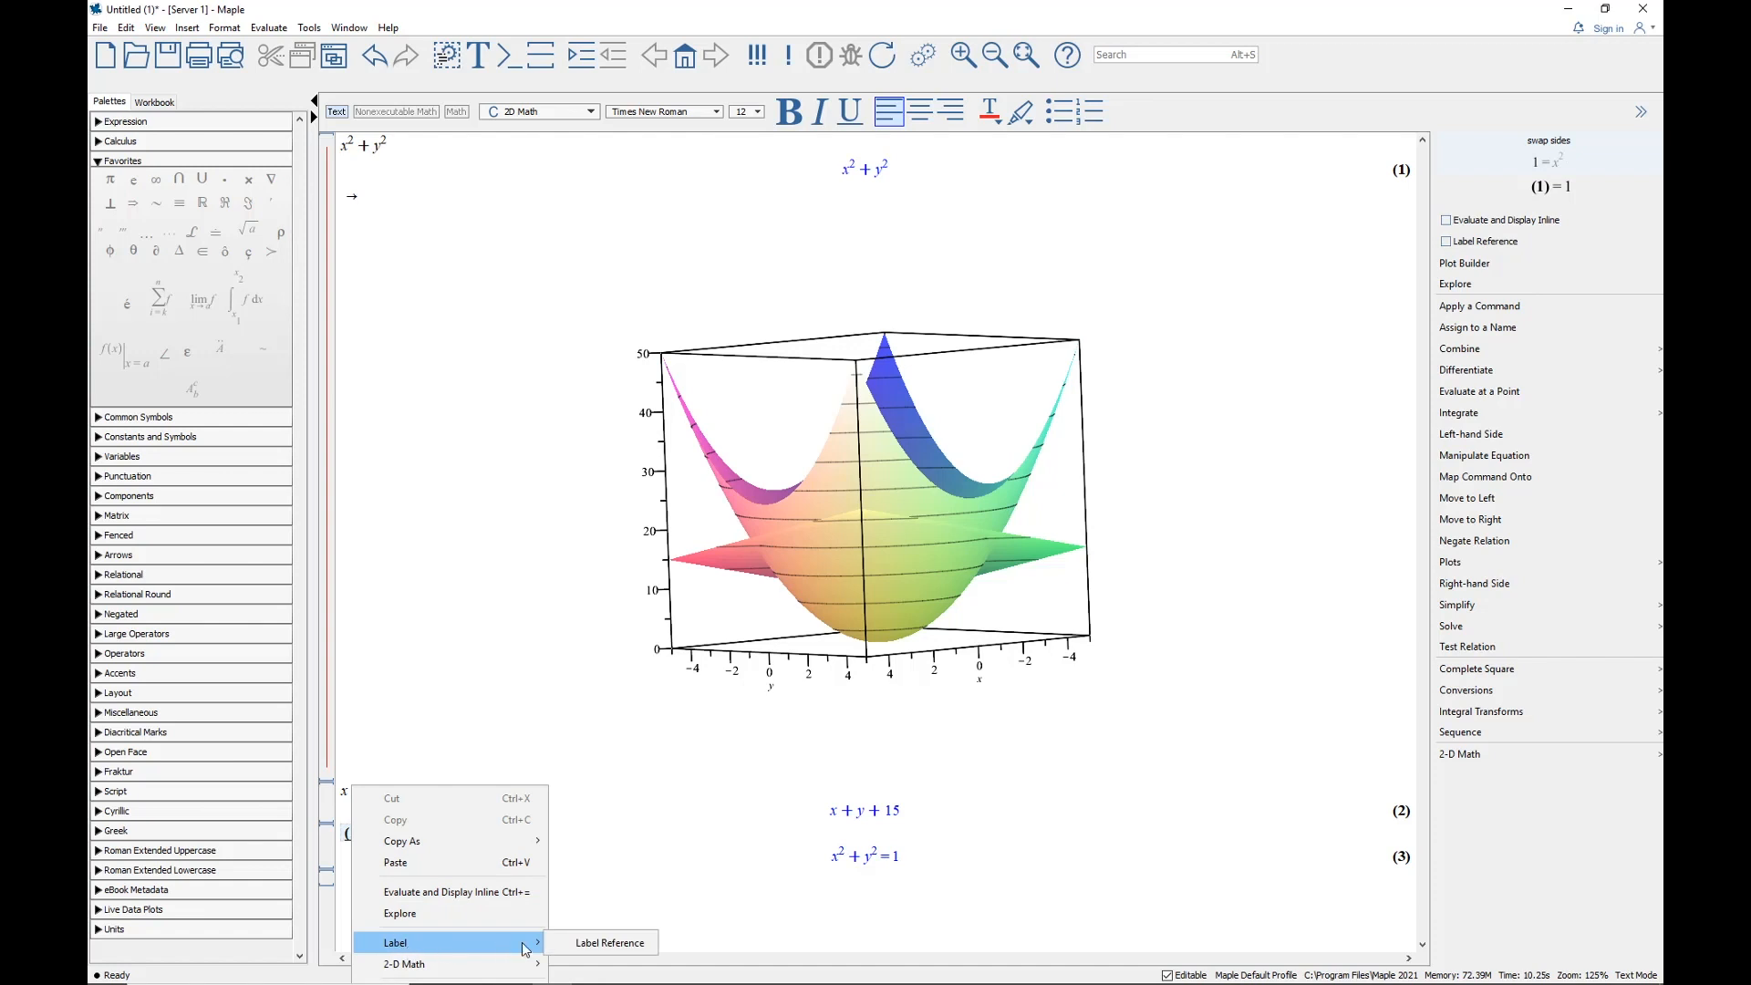
pyautogui.click(609, 943)
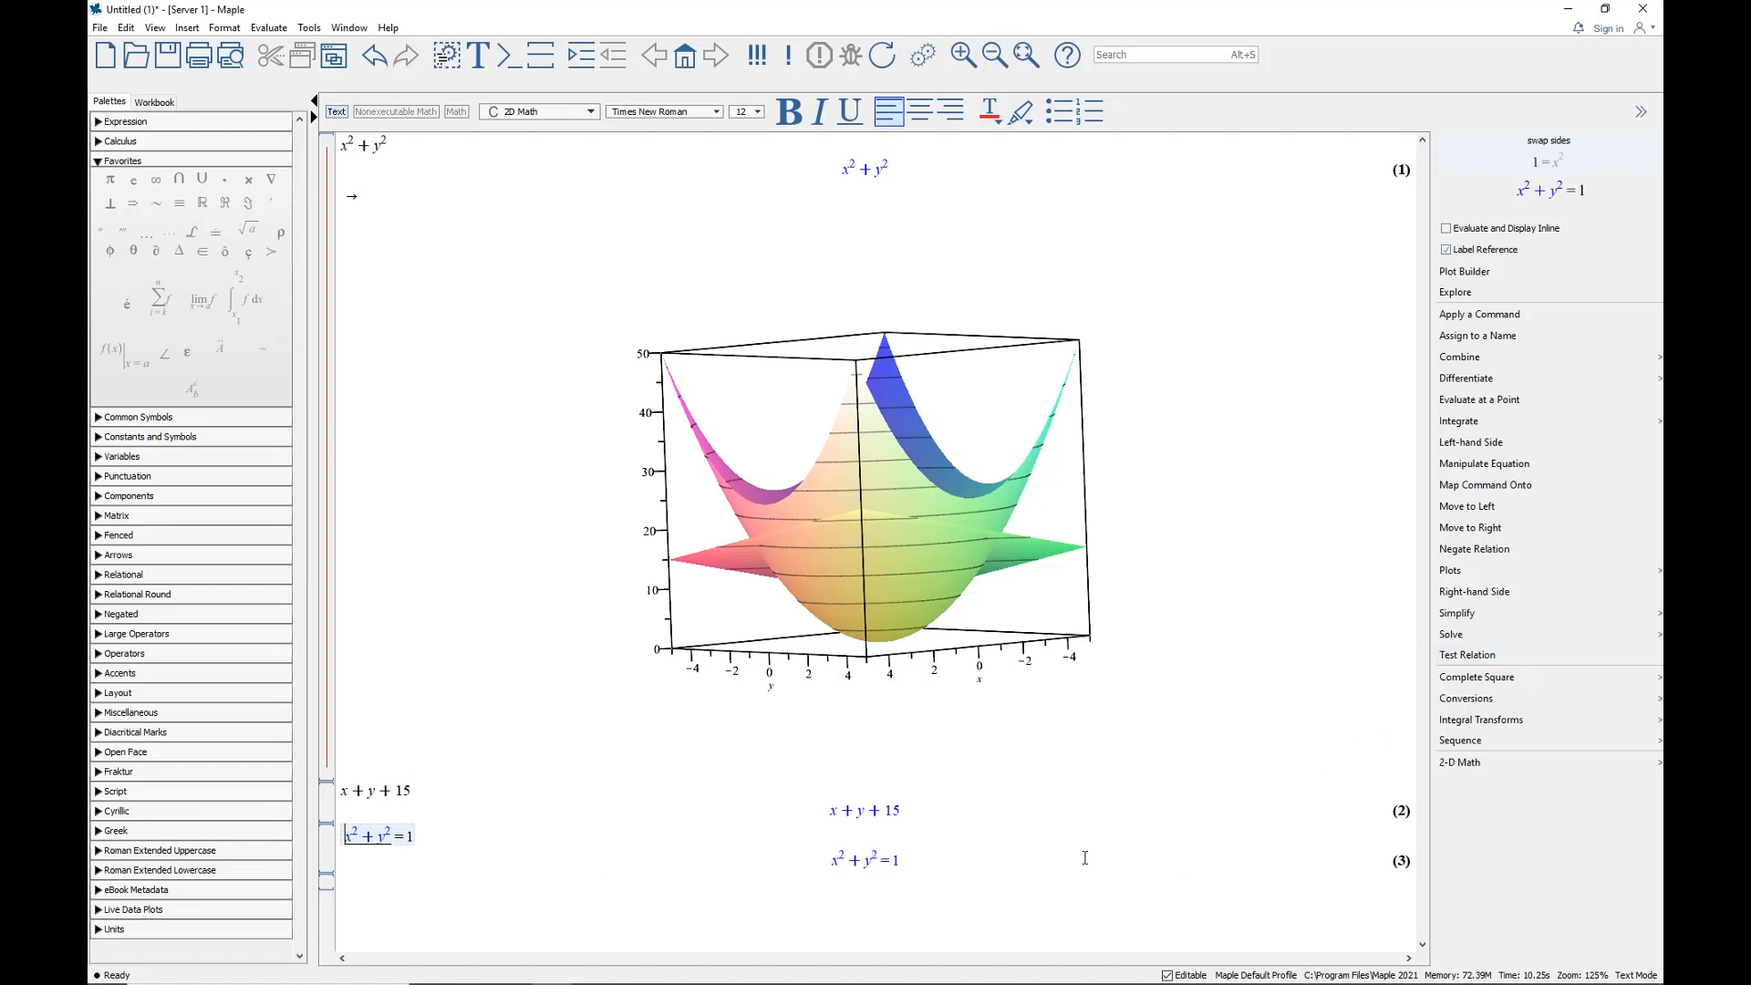
# Create a 2-D implicit plot of the x^2+y^2=1 output with the variables in the order x, y
pyautogui.click(901, 856)
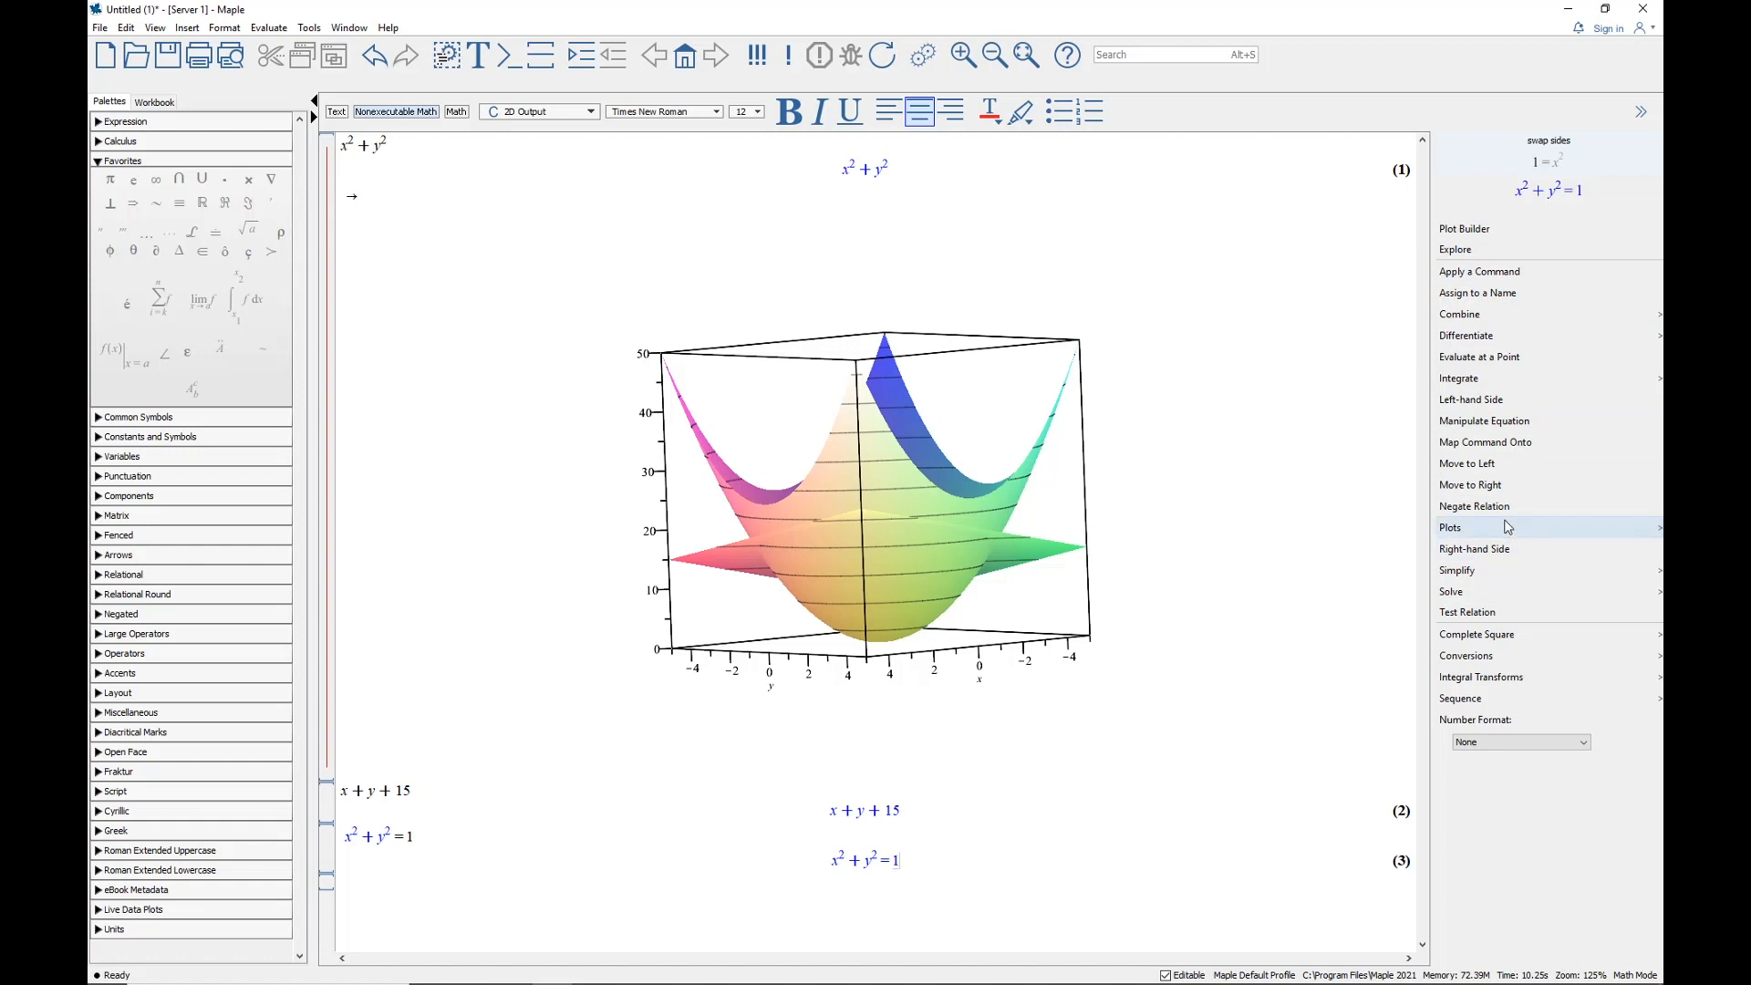
pyautogui.click(1452, 535)
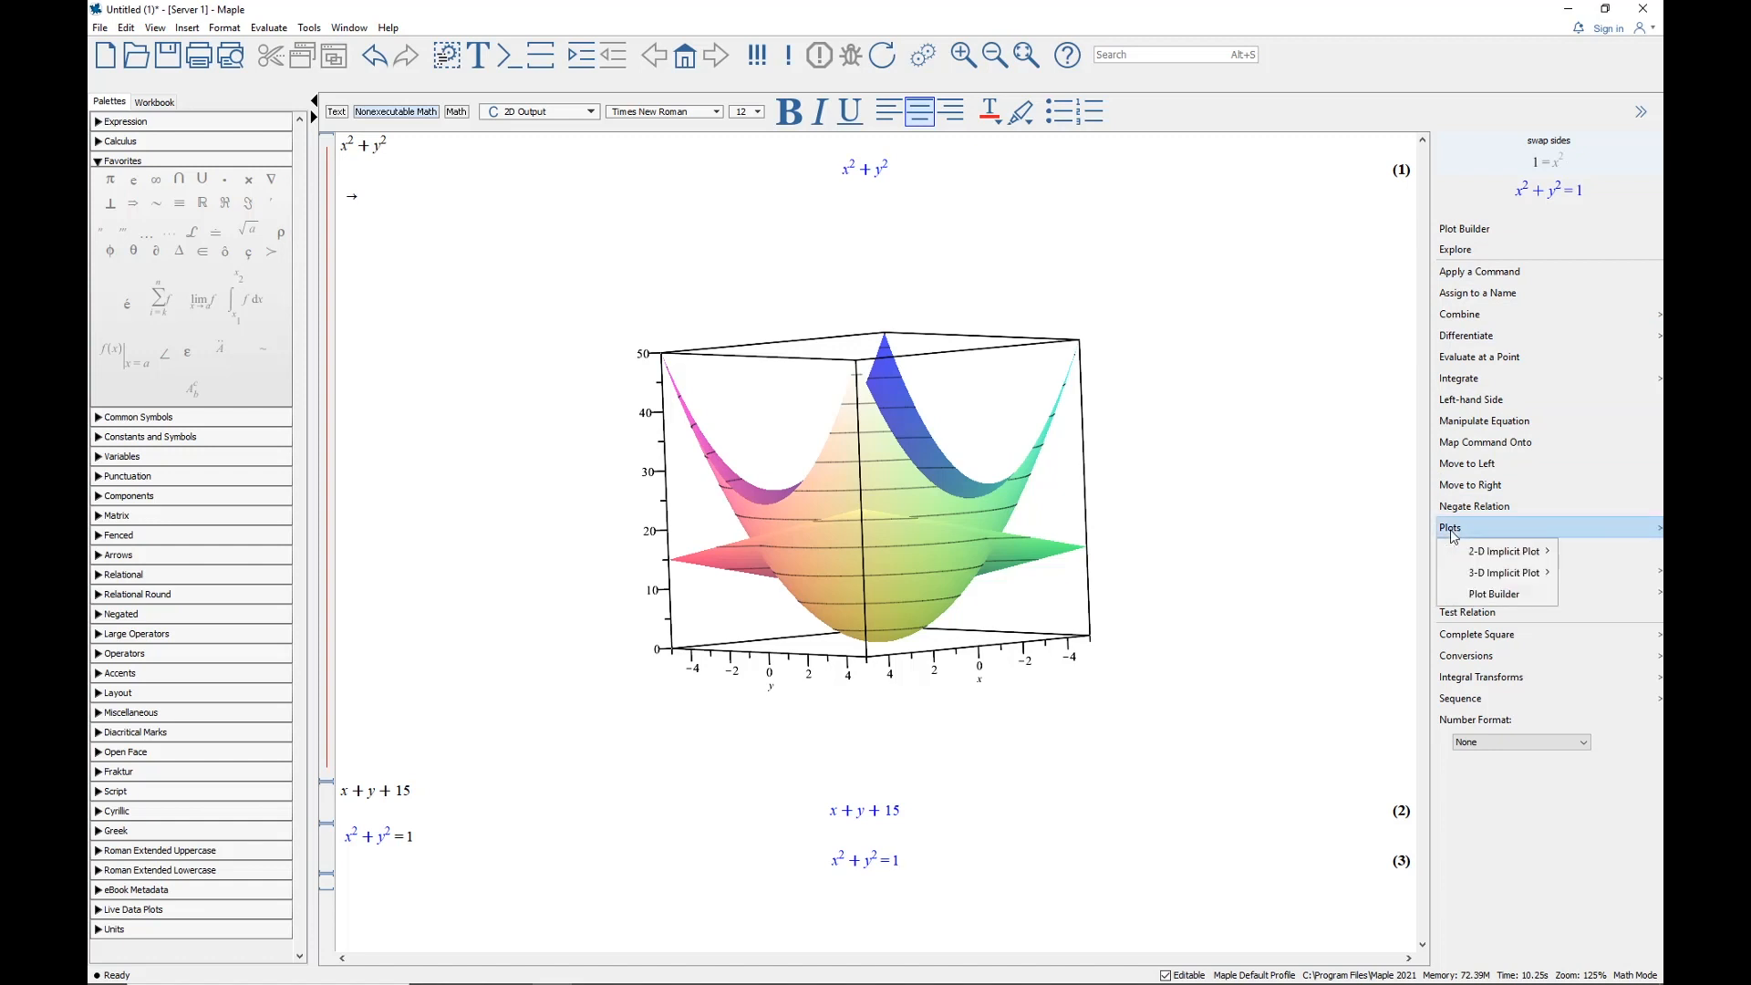
pyautogui.moveTo(1501, 558)
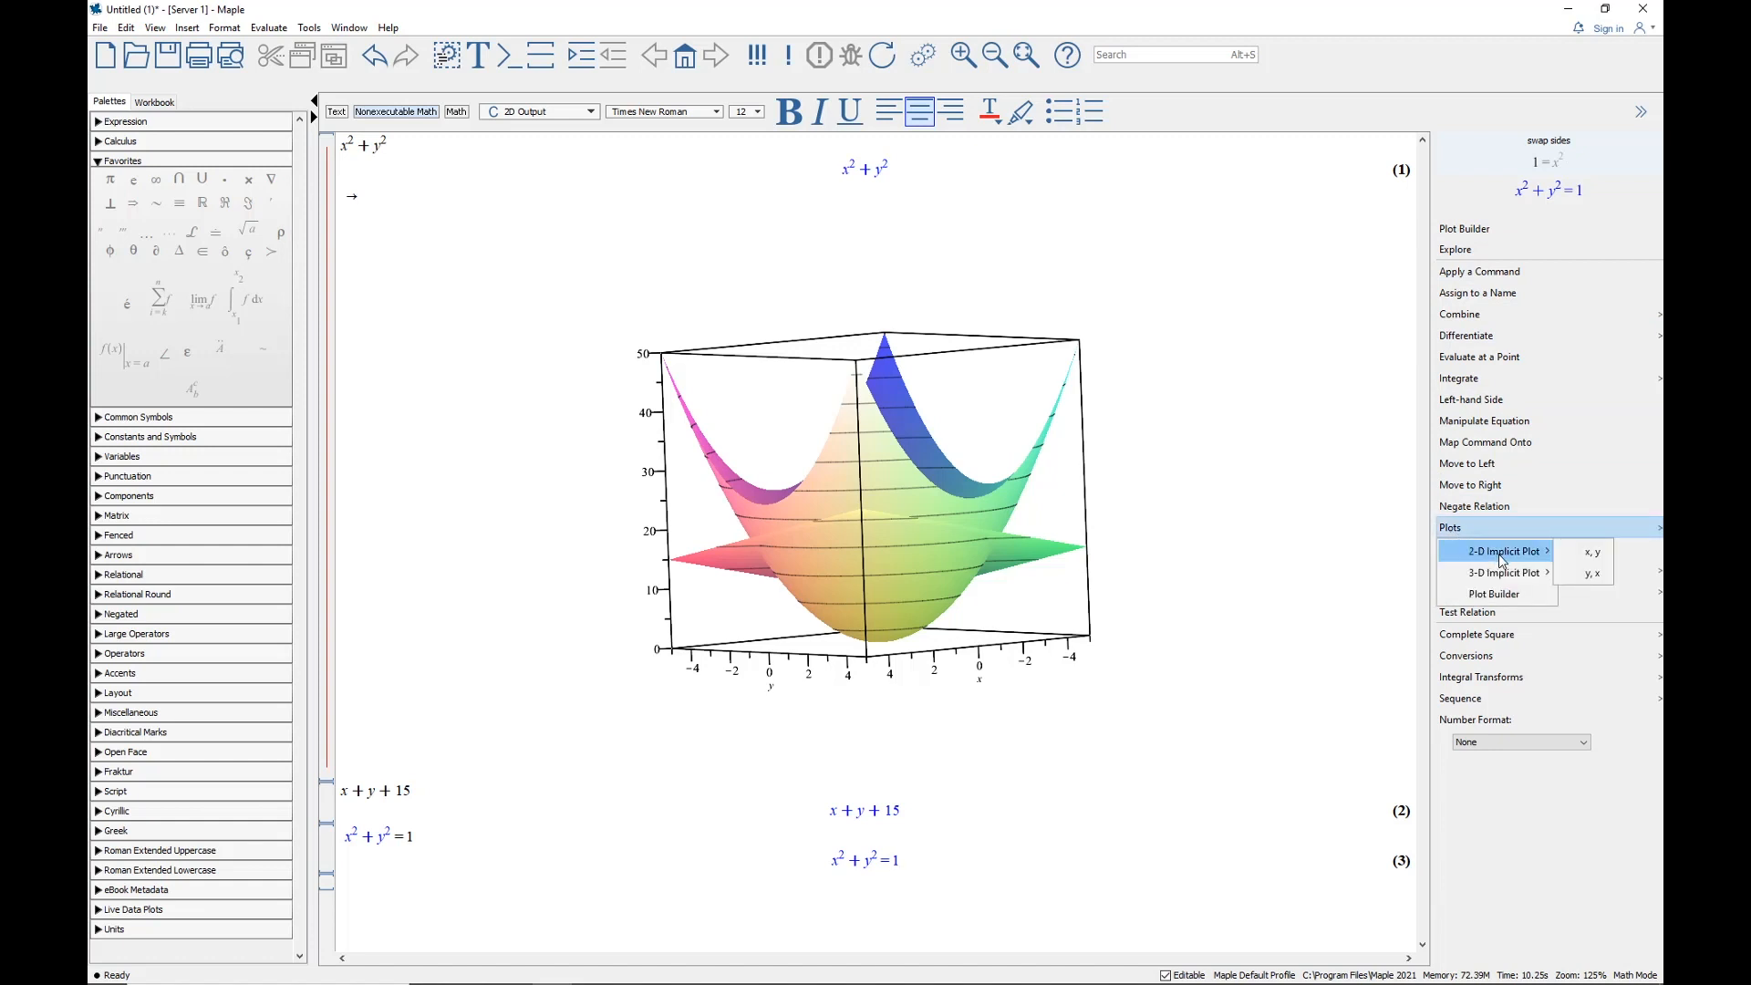
pyautogui.click(1594, 553)
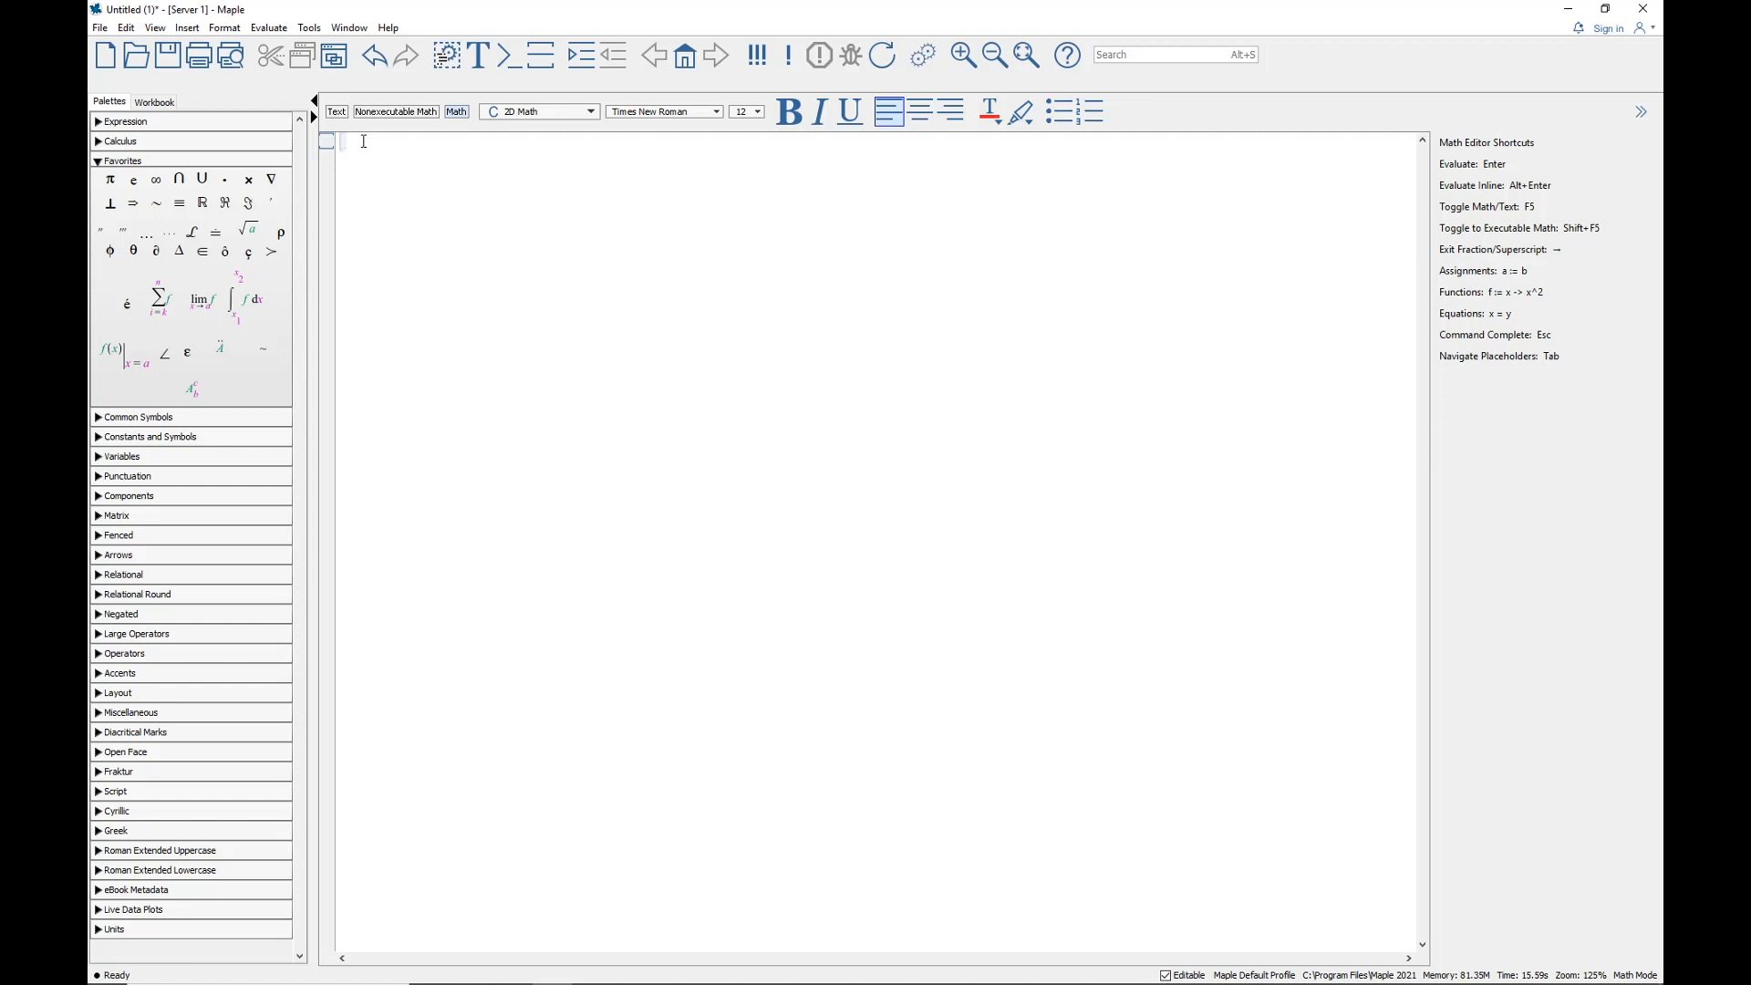
# Enter sin(a x), with a space between a and x, at the start of the blank document and evaluate it
pyautogui.write('si')
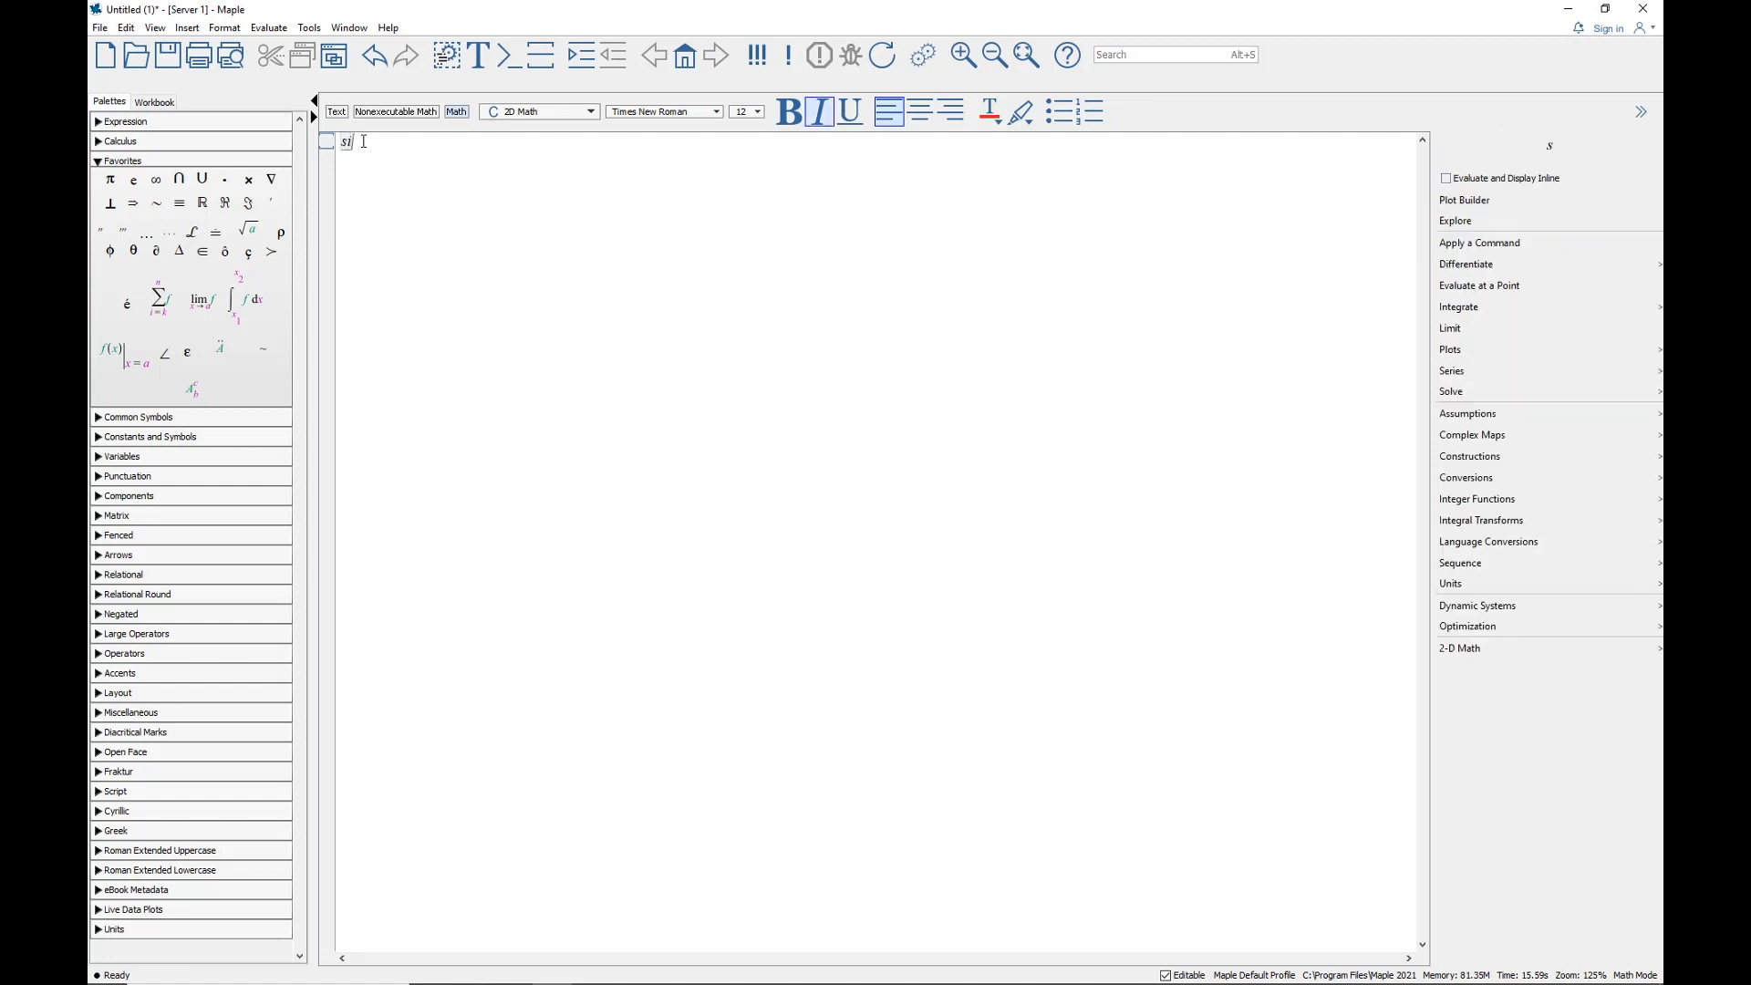
pyautogui.write('n')
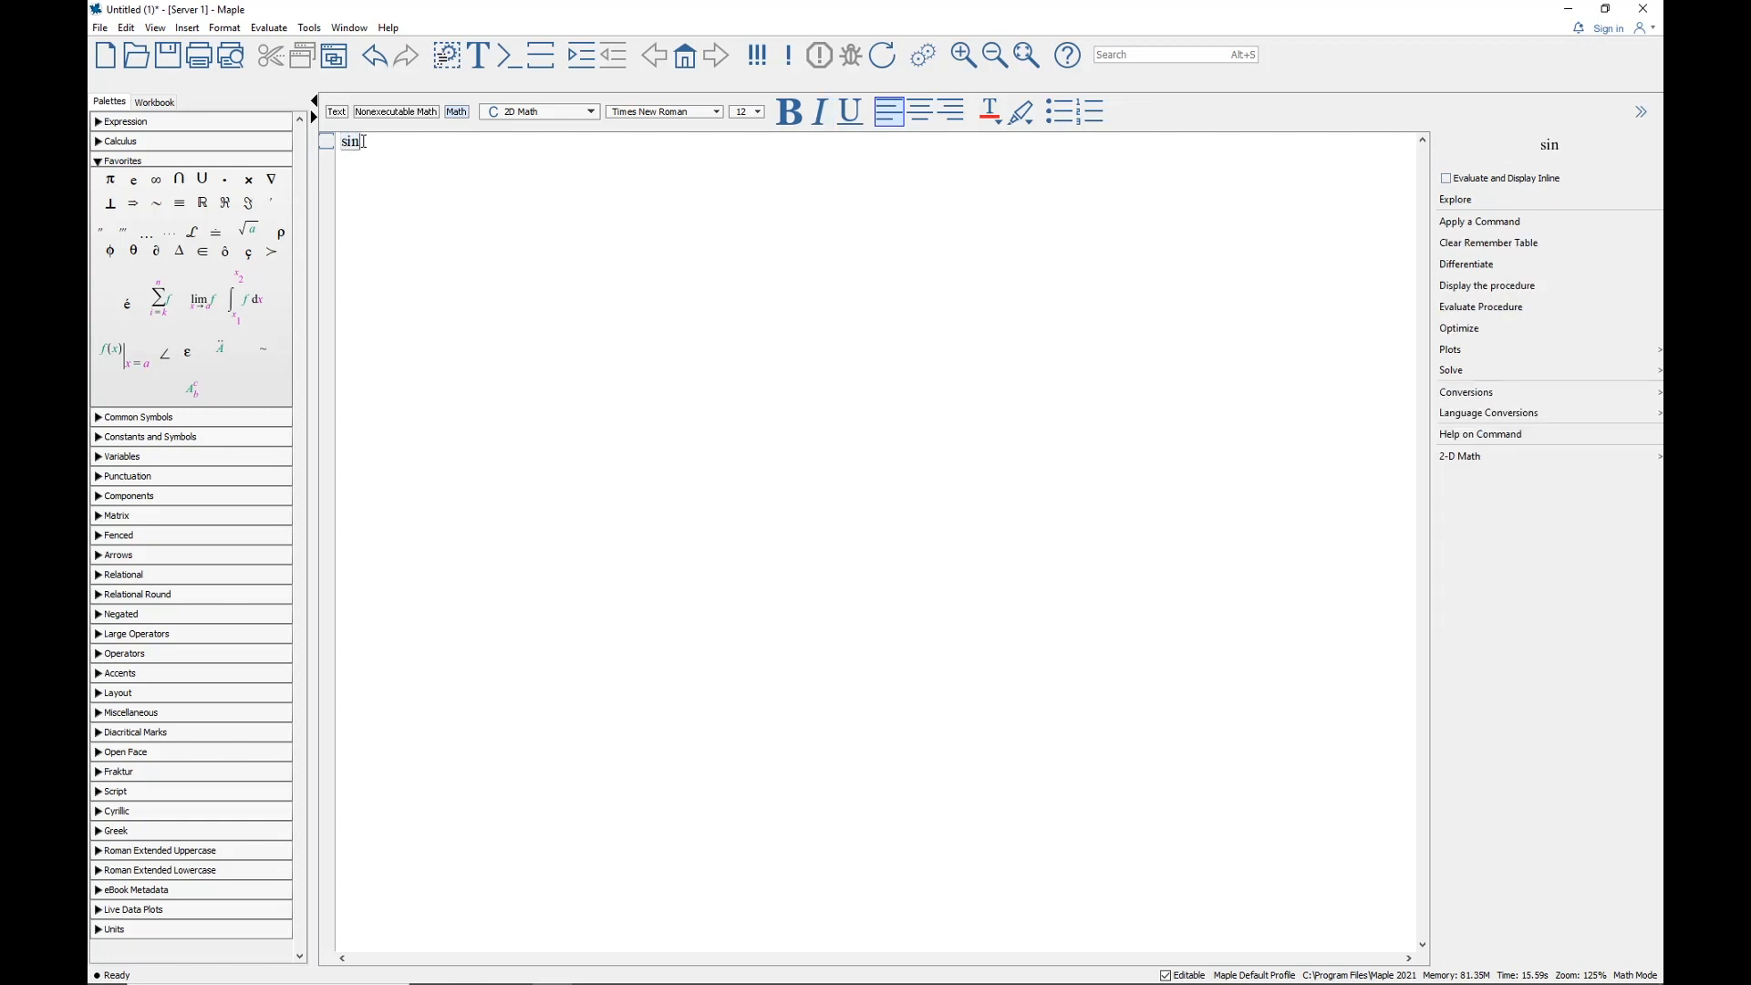
pyautogui.write('(a x)')
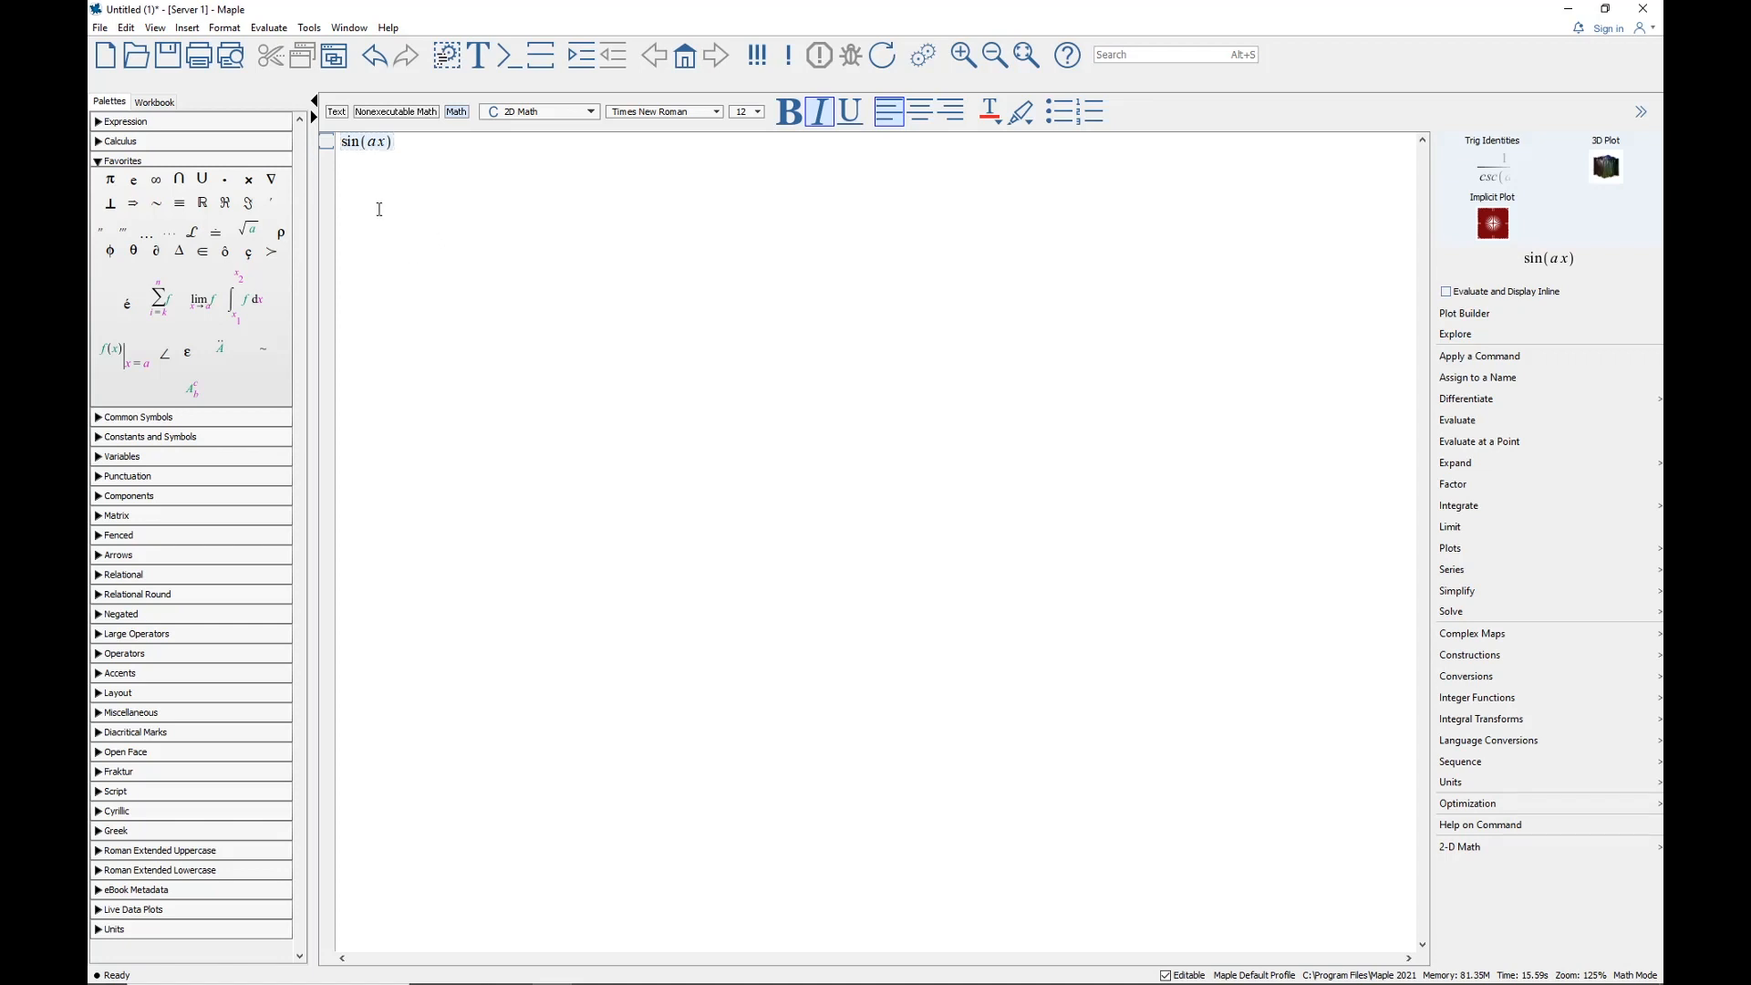
pyautogui.press('Return')
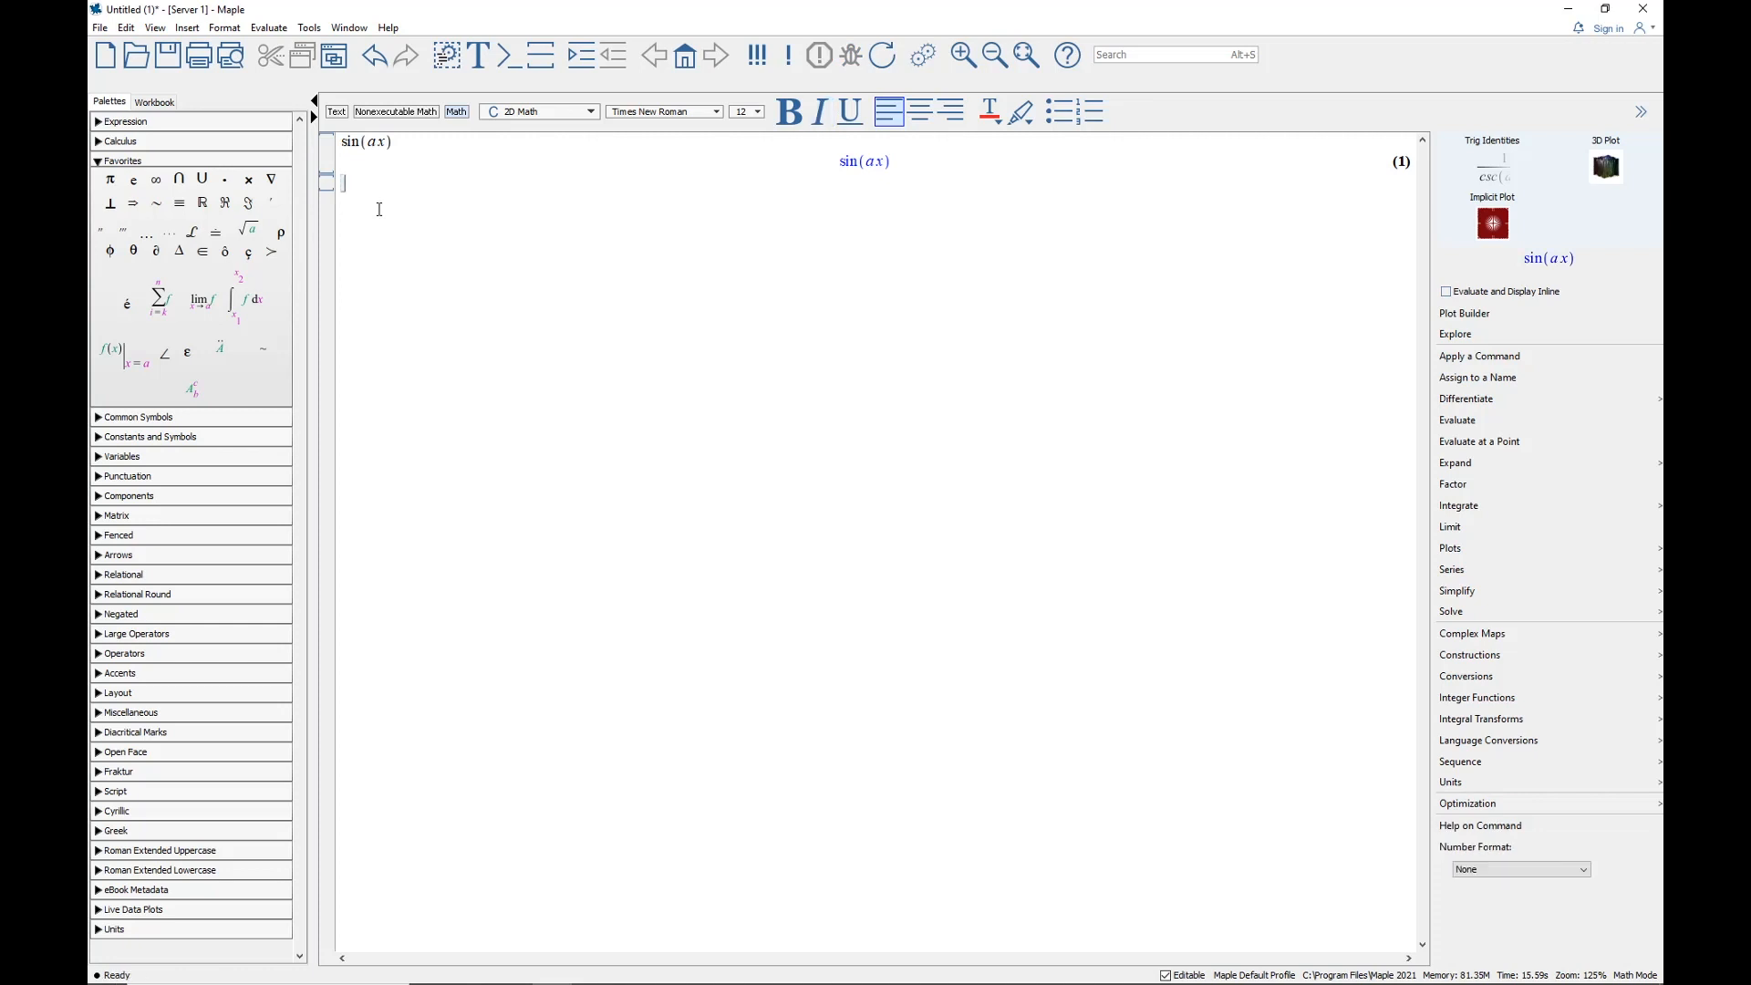
# Add several empty lines below the sin(a x) output
pyautogui.press('Return')
pyautogui.press('Return')
pyautogui.press('Return')
pyautogui.press('Return')
pyautogui.press('Return')
pyautogui.press('Return')
pyautogui.press('Return')
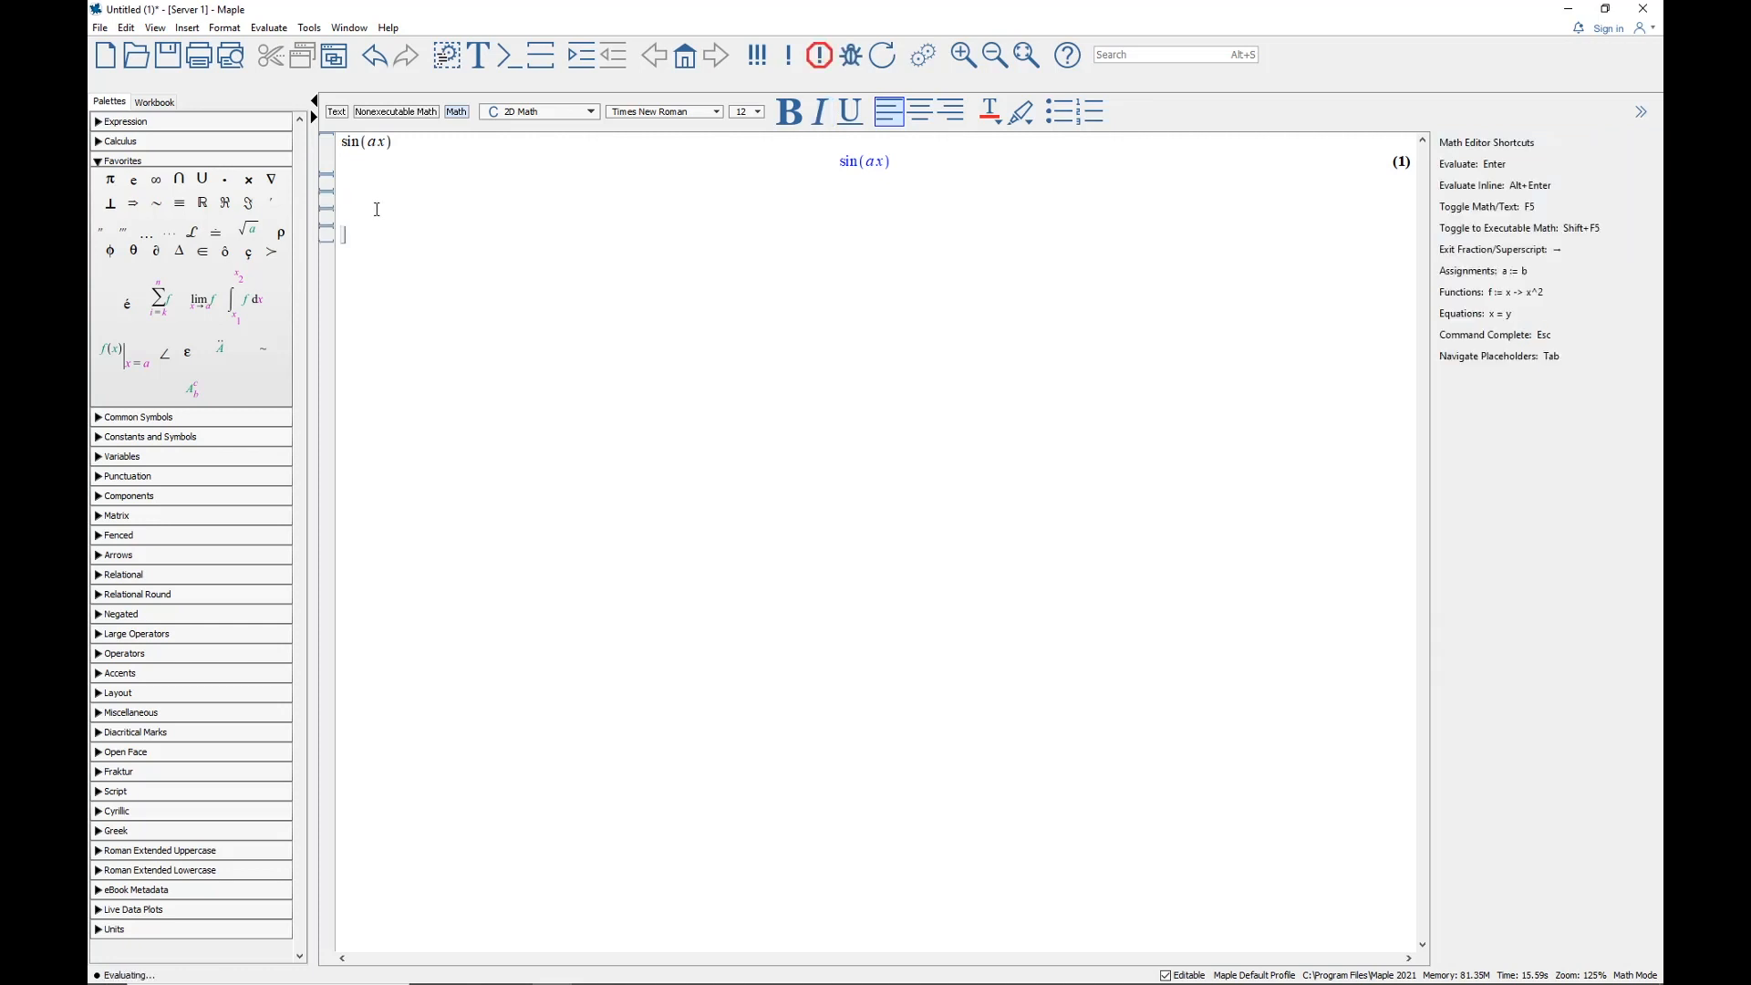
# Try writing the product as ax, as a*x and as a x with a space on an empty line, and delete it
pyautogui.click(361, 199)
pyautogui.write('ax')
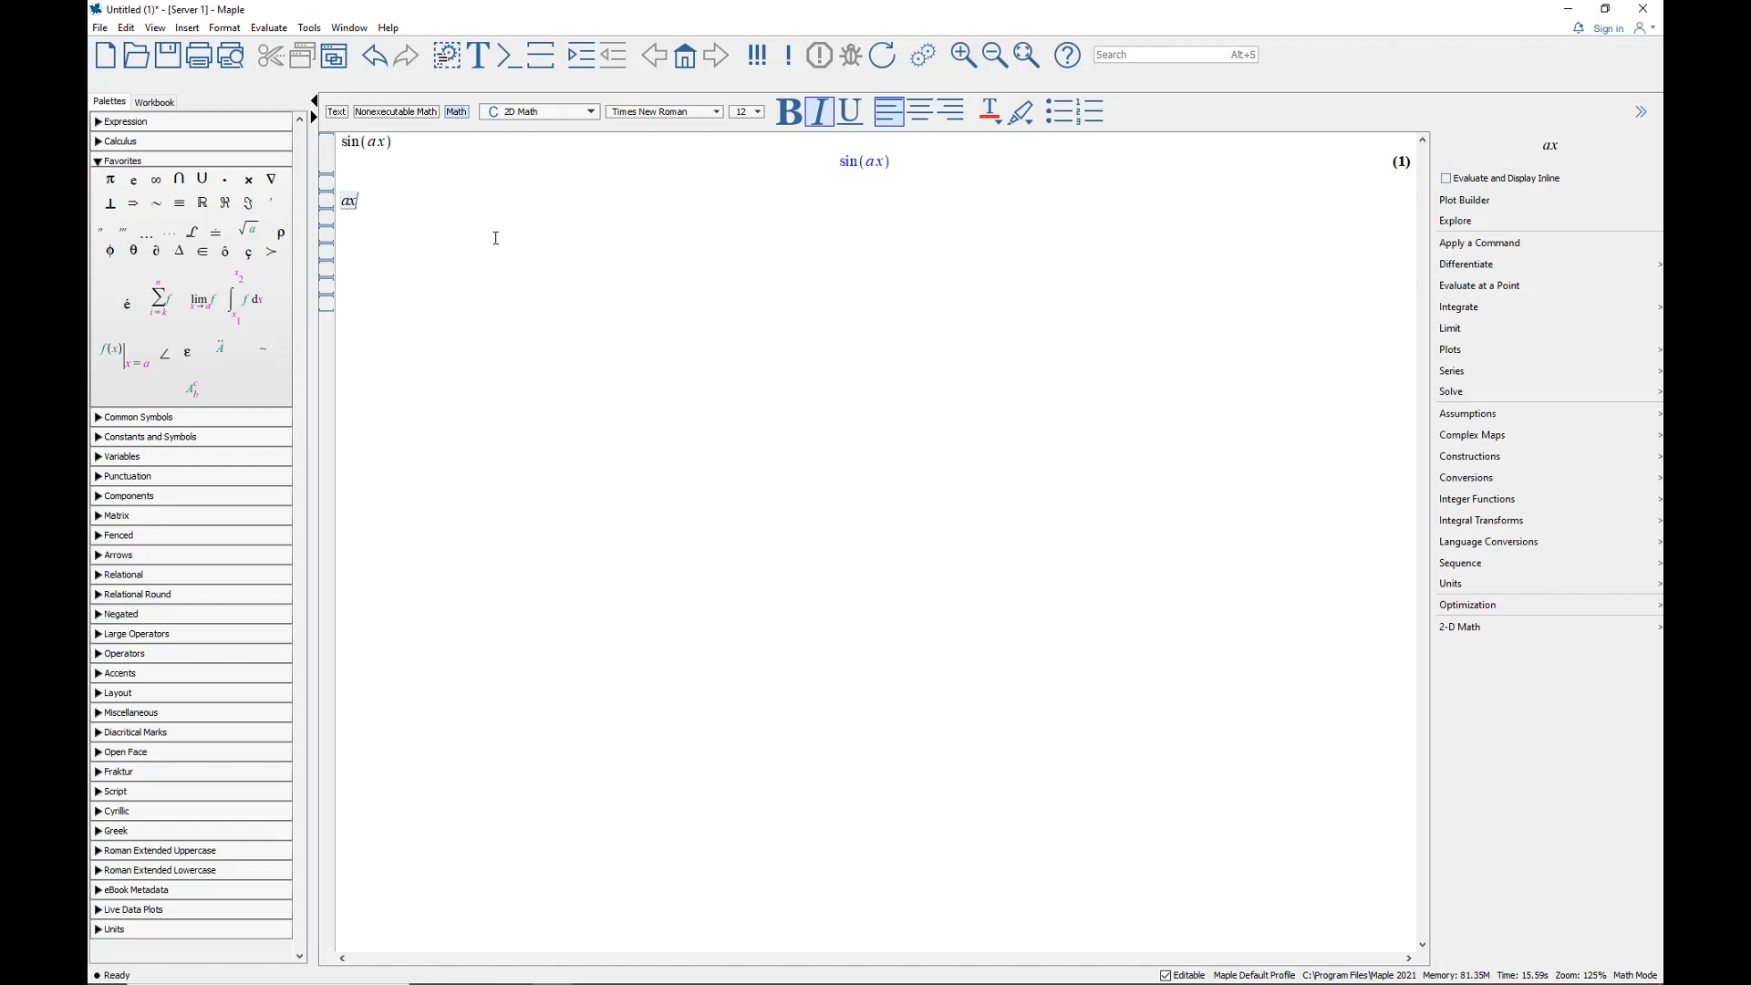
pyautogui.press('BackSpace')
pyautogui.write('*')
pyautogui.write('x')
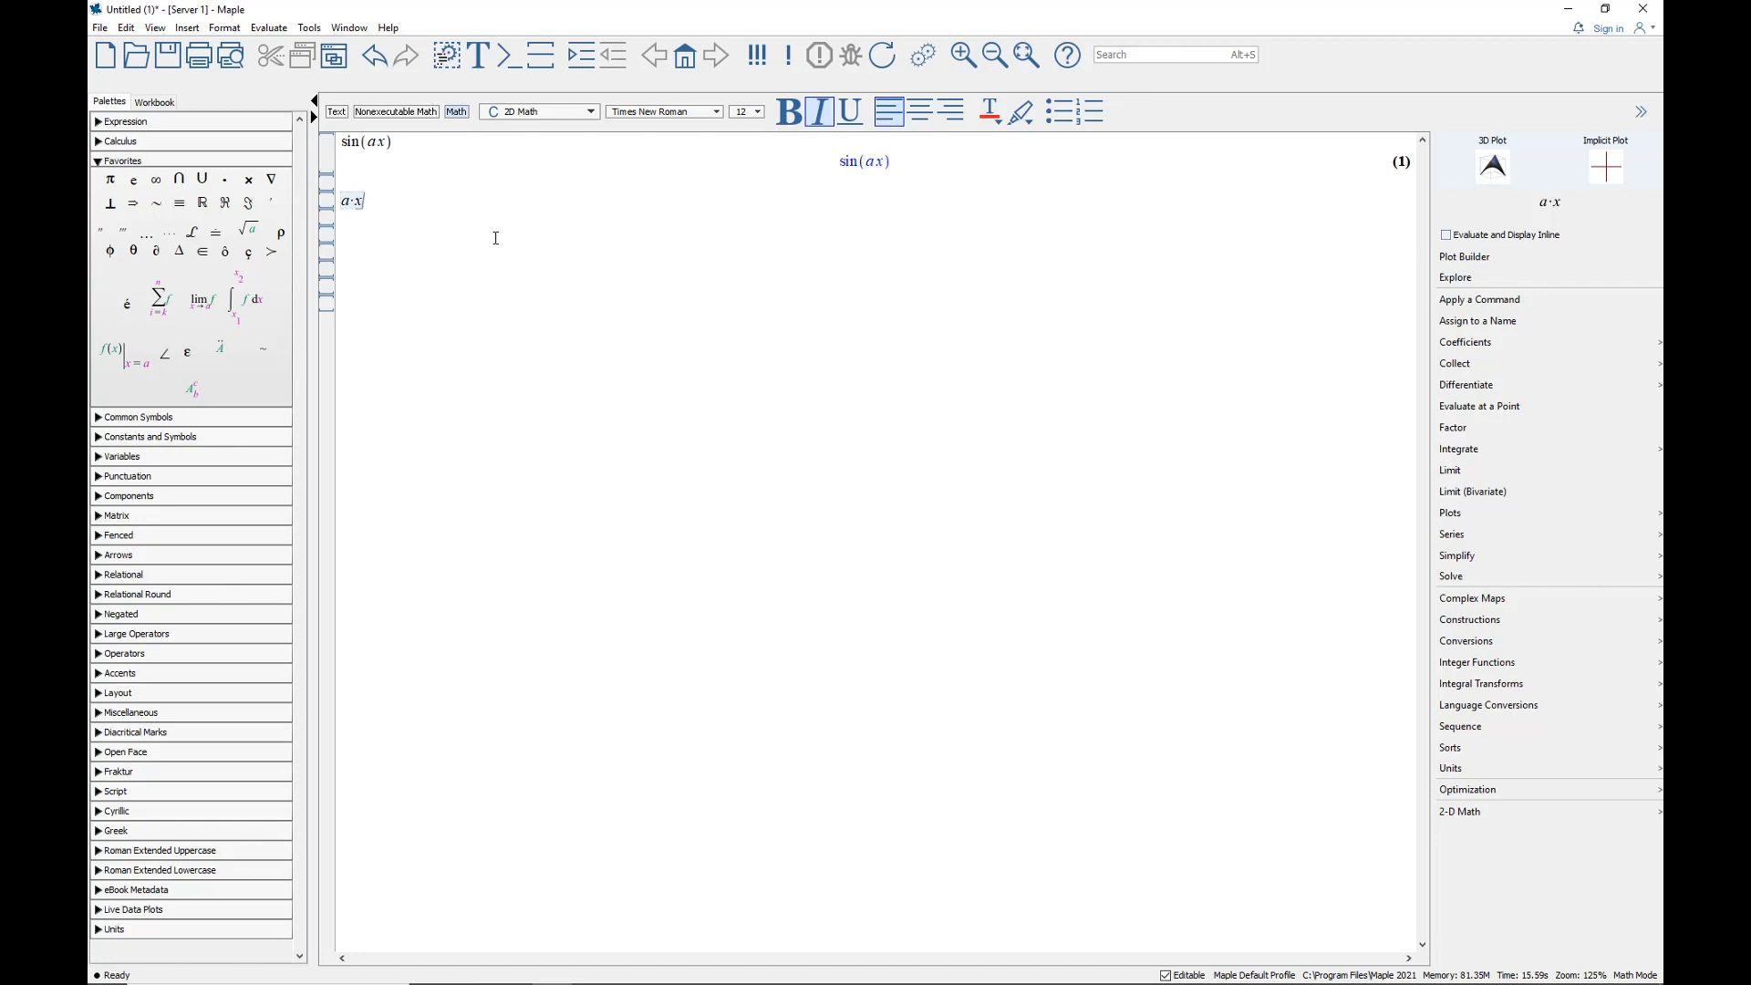
pyautogui.press('BackSpace')
pyautogui.press('BackSpace')
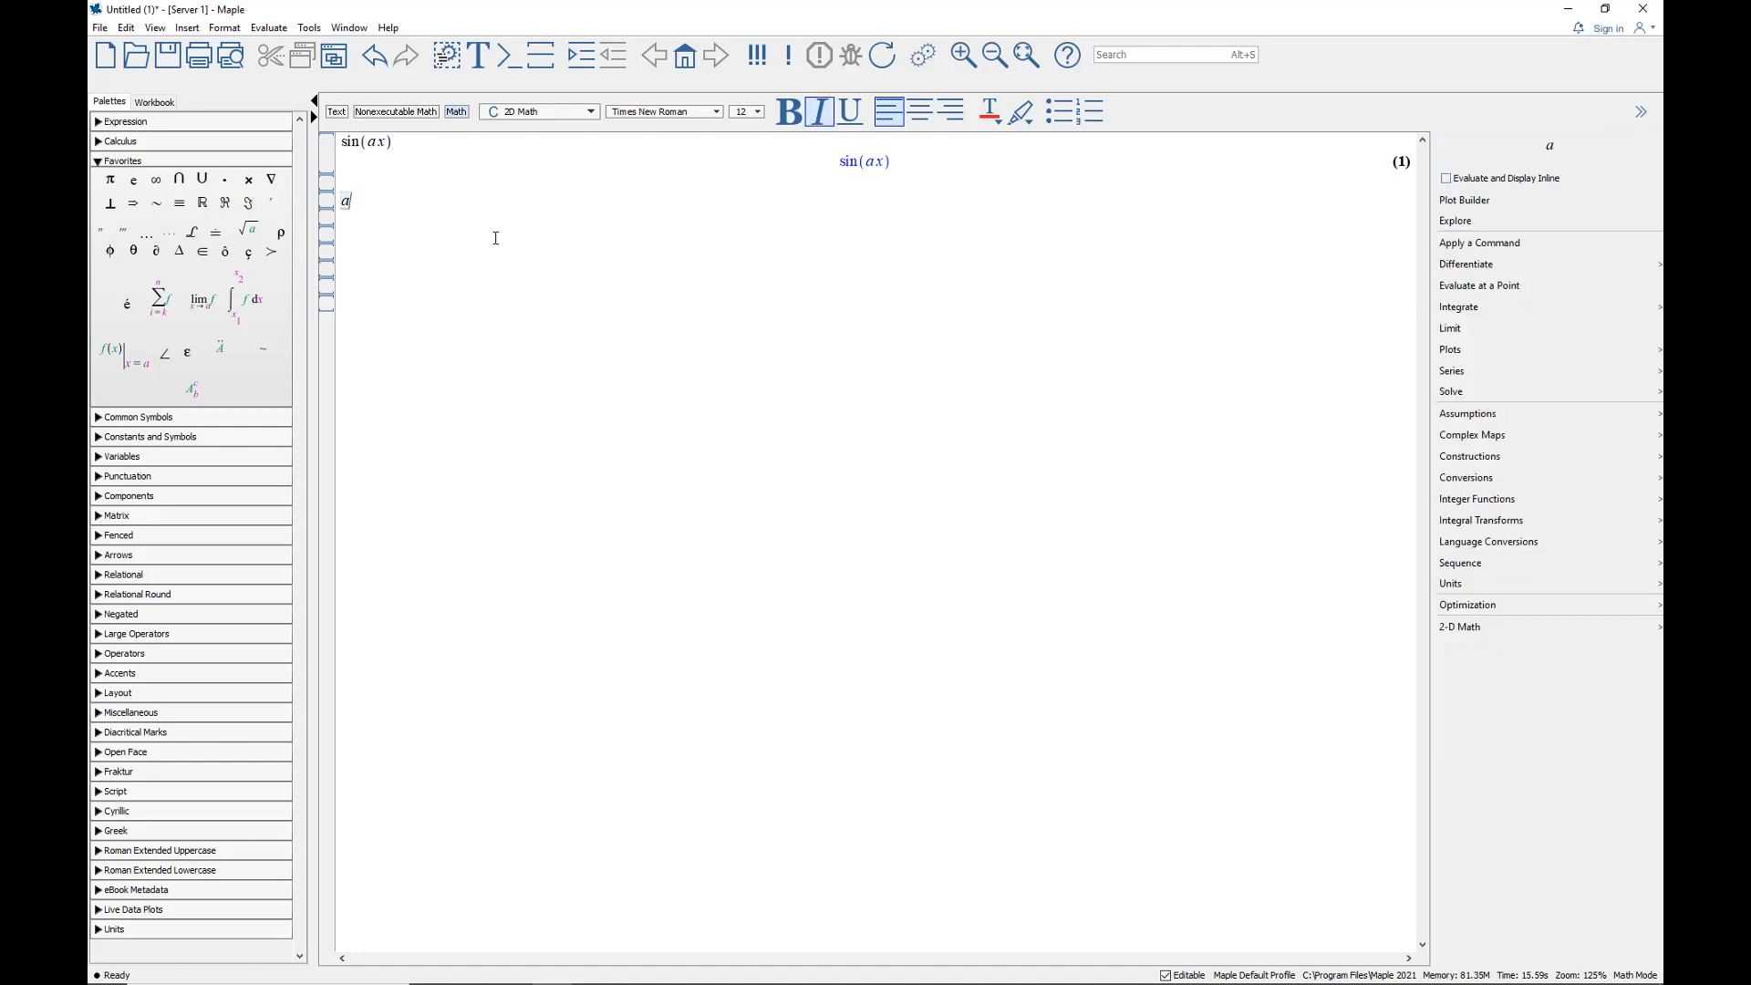
pyautogui.write('x')
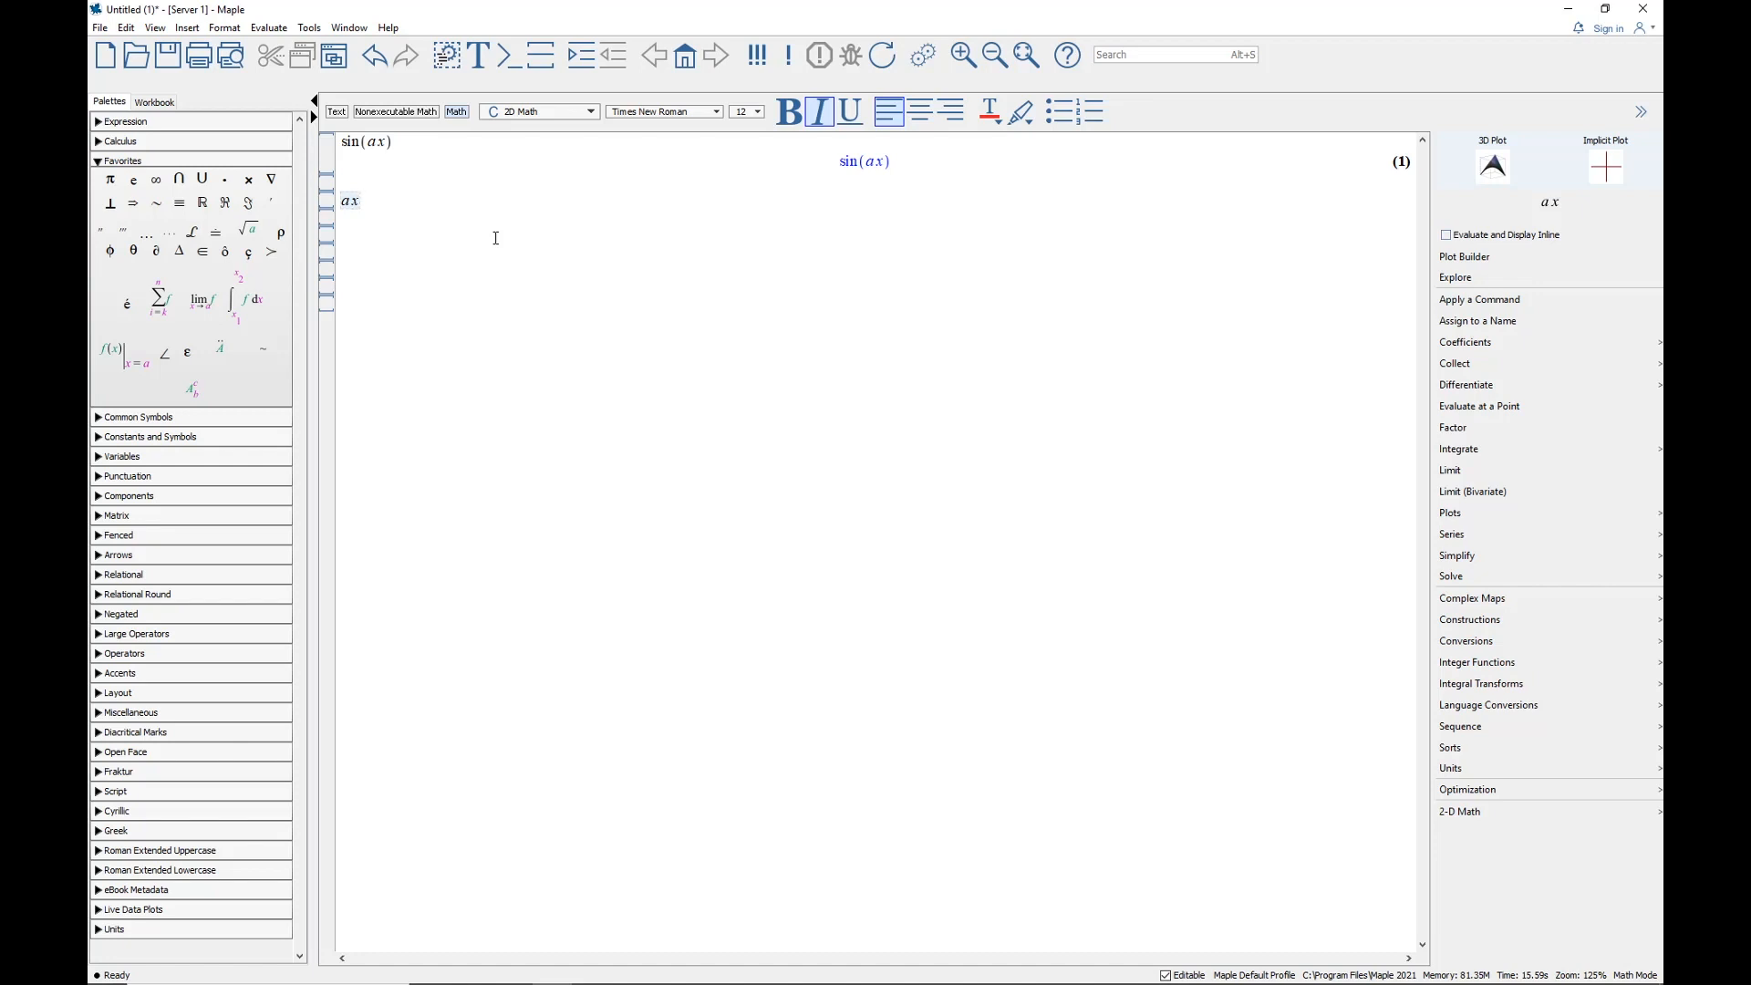
pyautogui.press('BackSpace')
pyautogui.press('BackSpace')
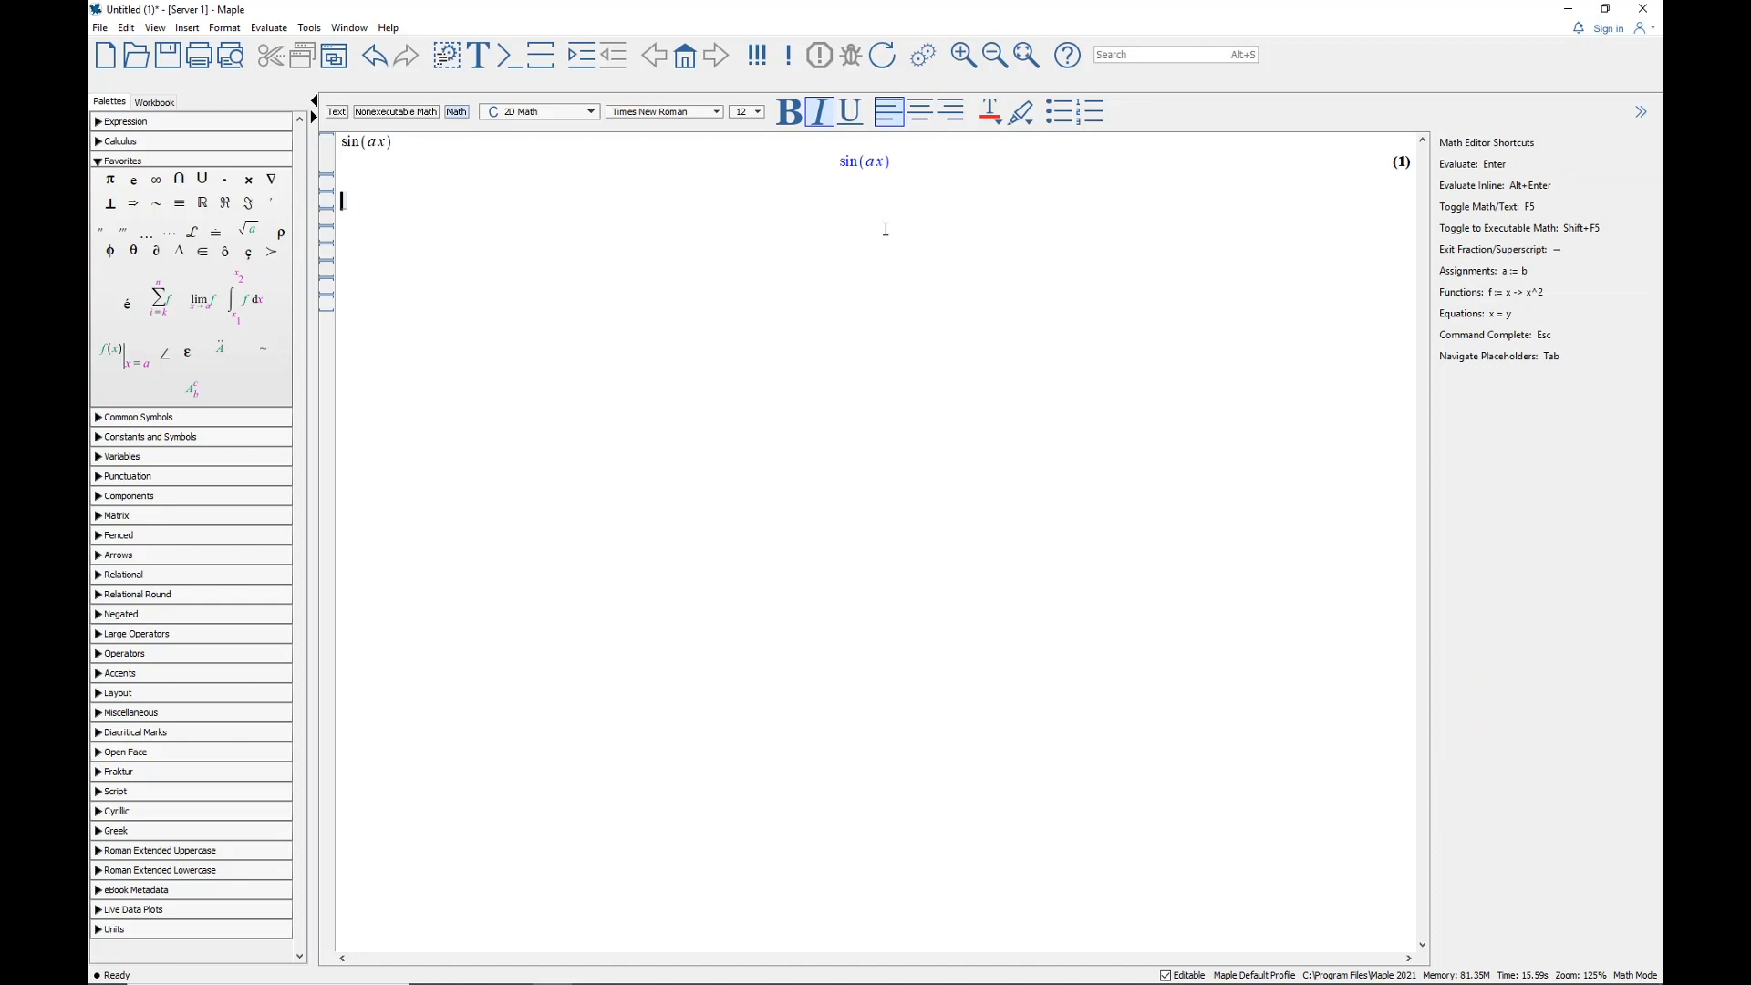
# Start a Plot Builder plot of the sin(a x) output with animation enabled and 2-D plot as the type
pyautogui.click(909, 163)
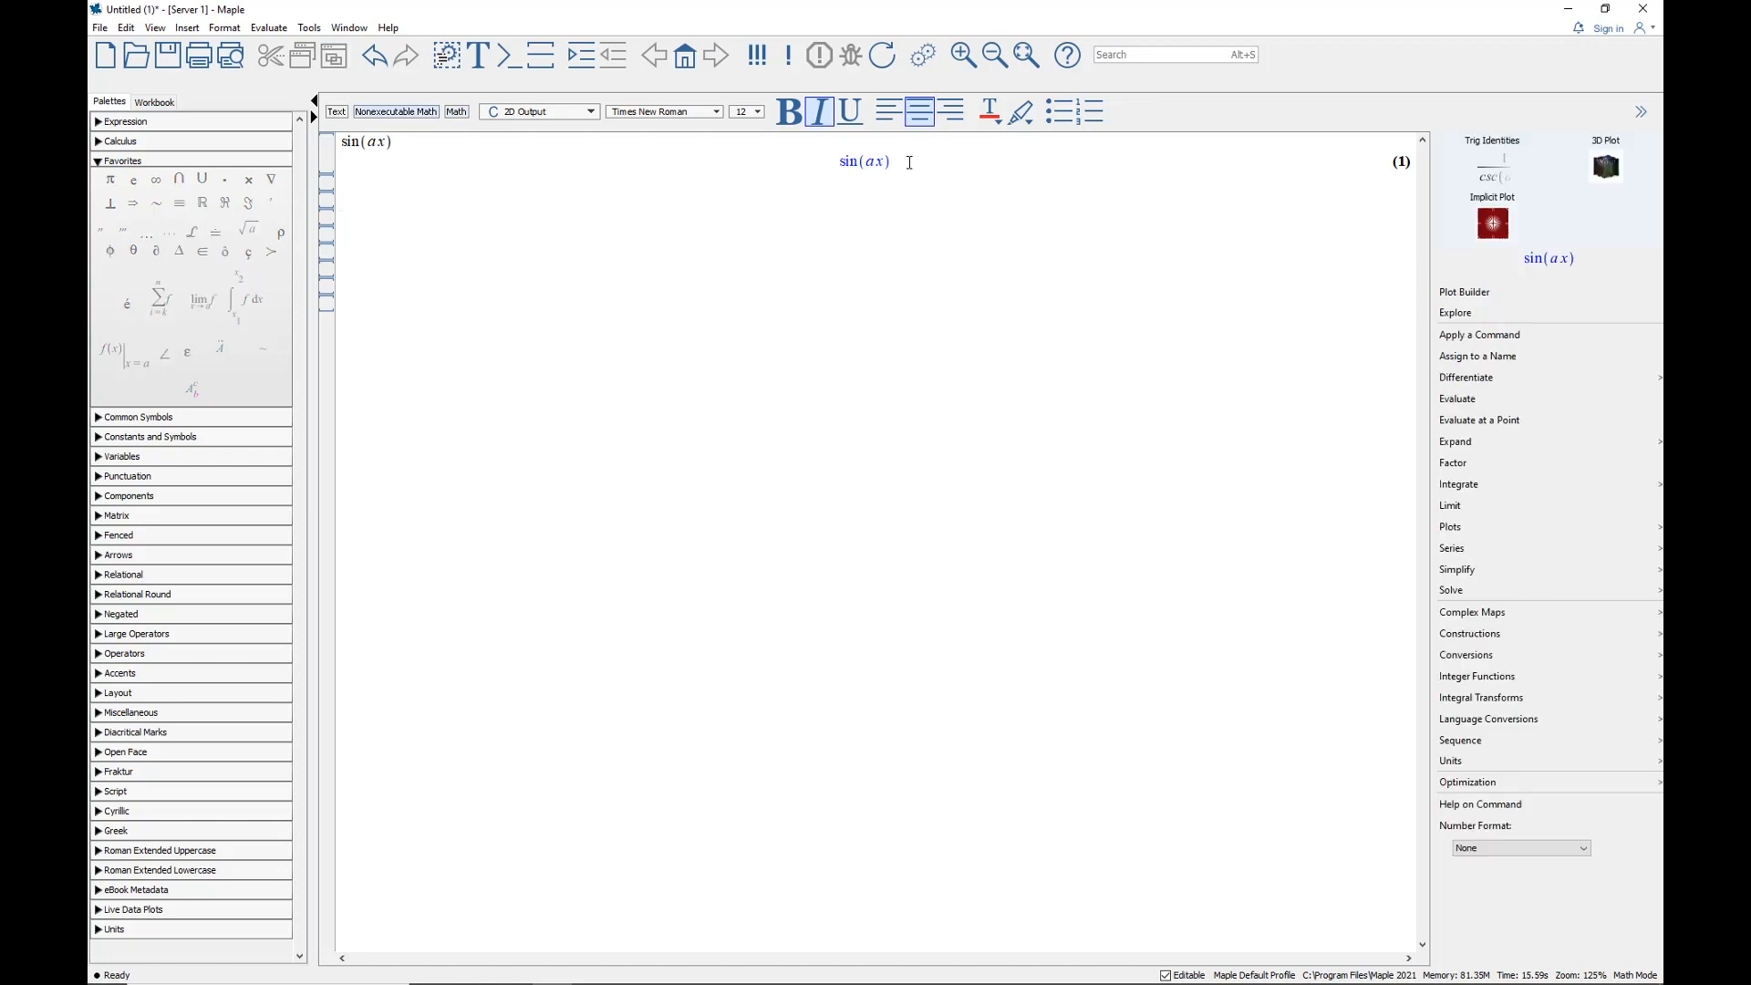
pyautogui.click(1481, 296)
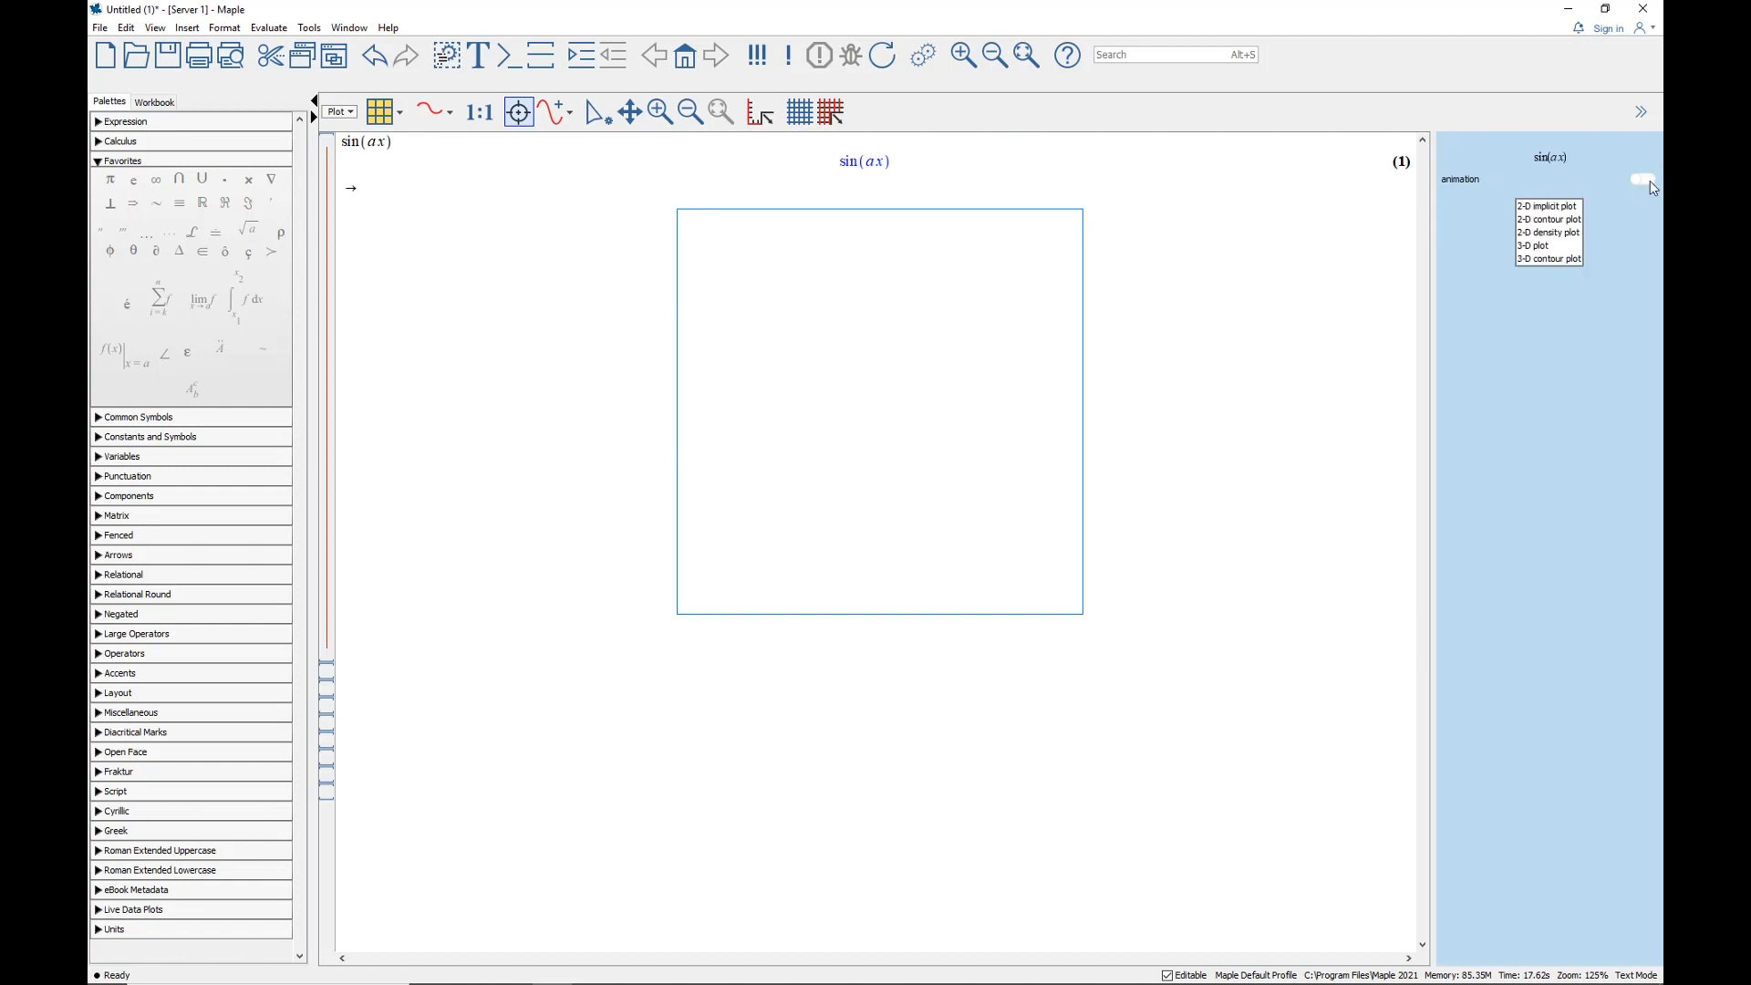
pyautogui.click(1642, 182)
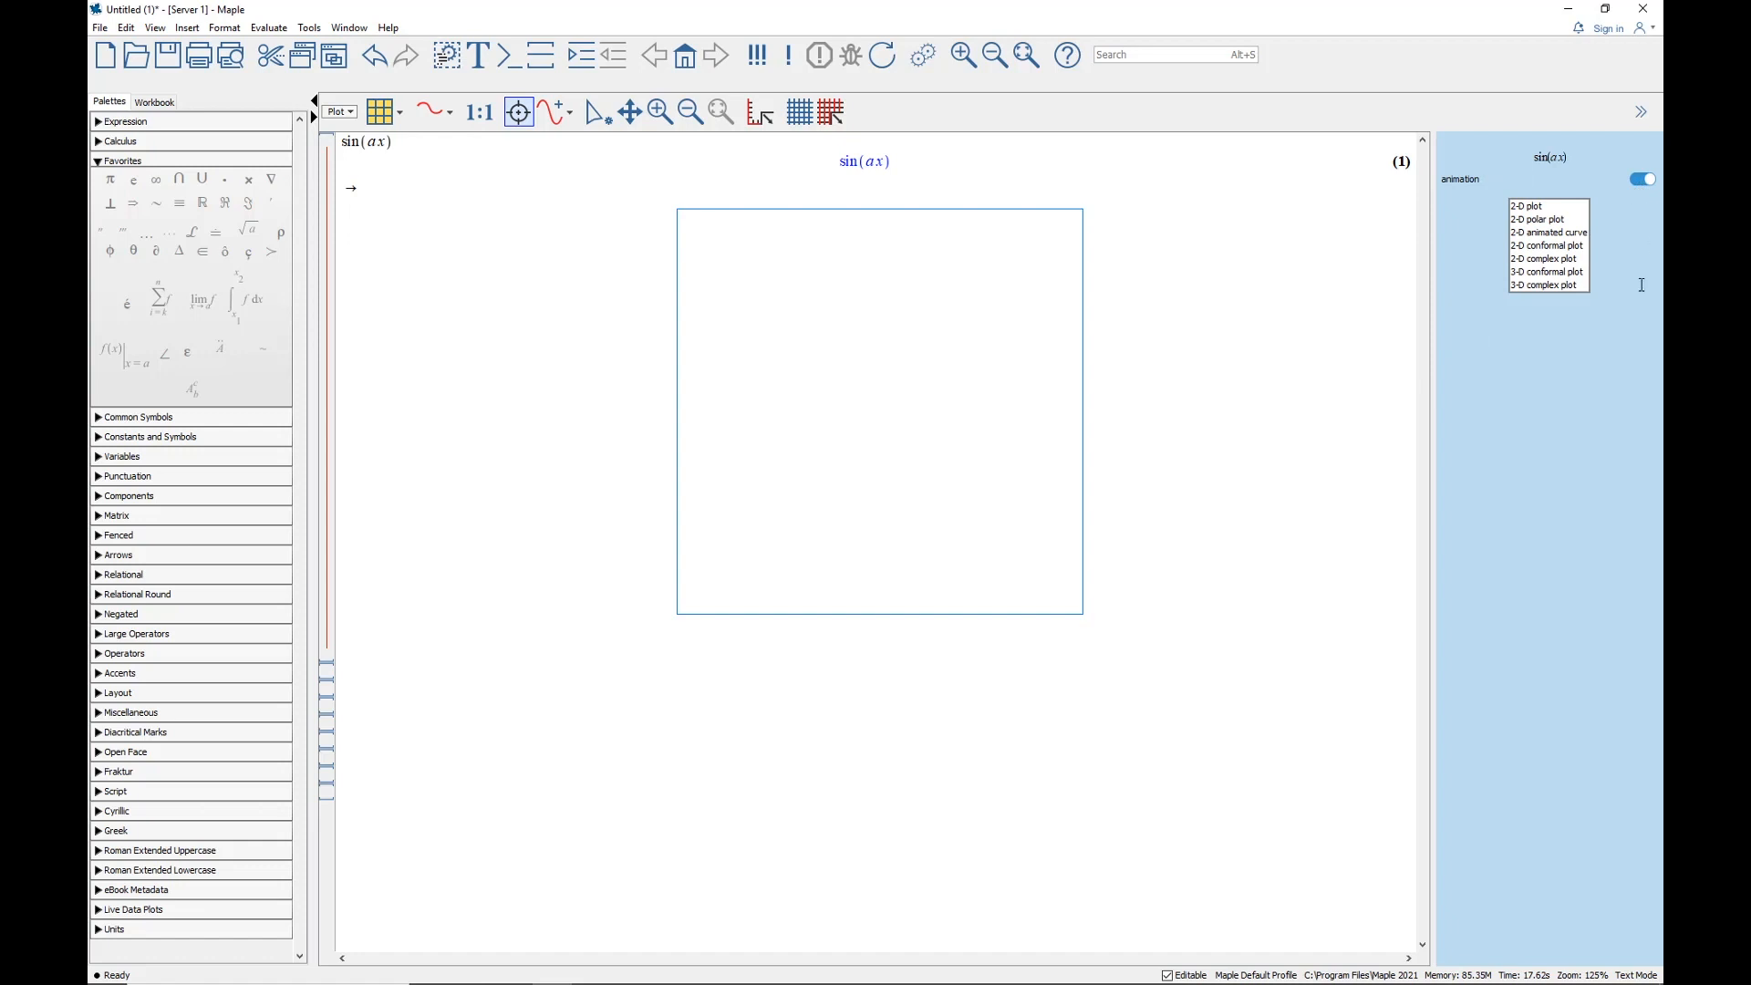
pyautogui.click(1535, 209)
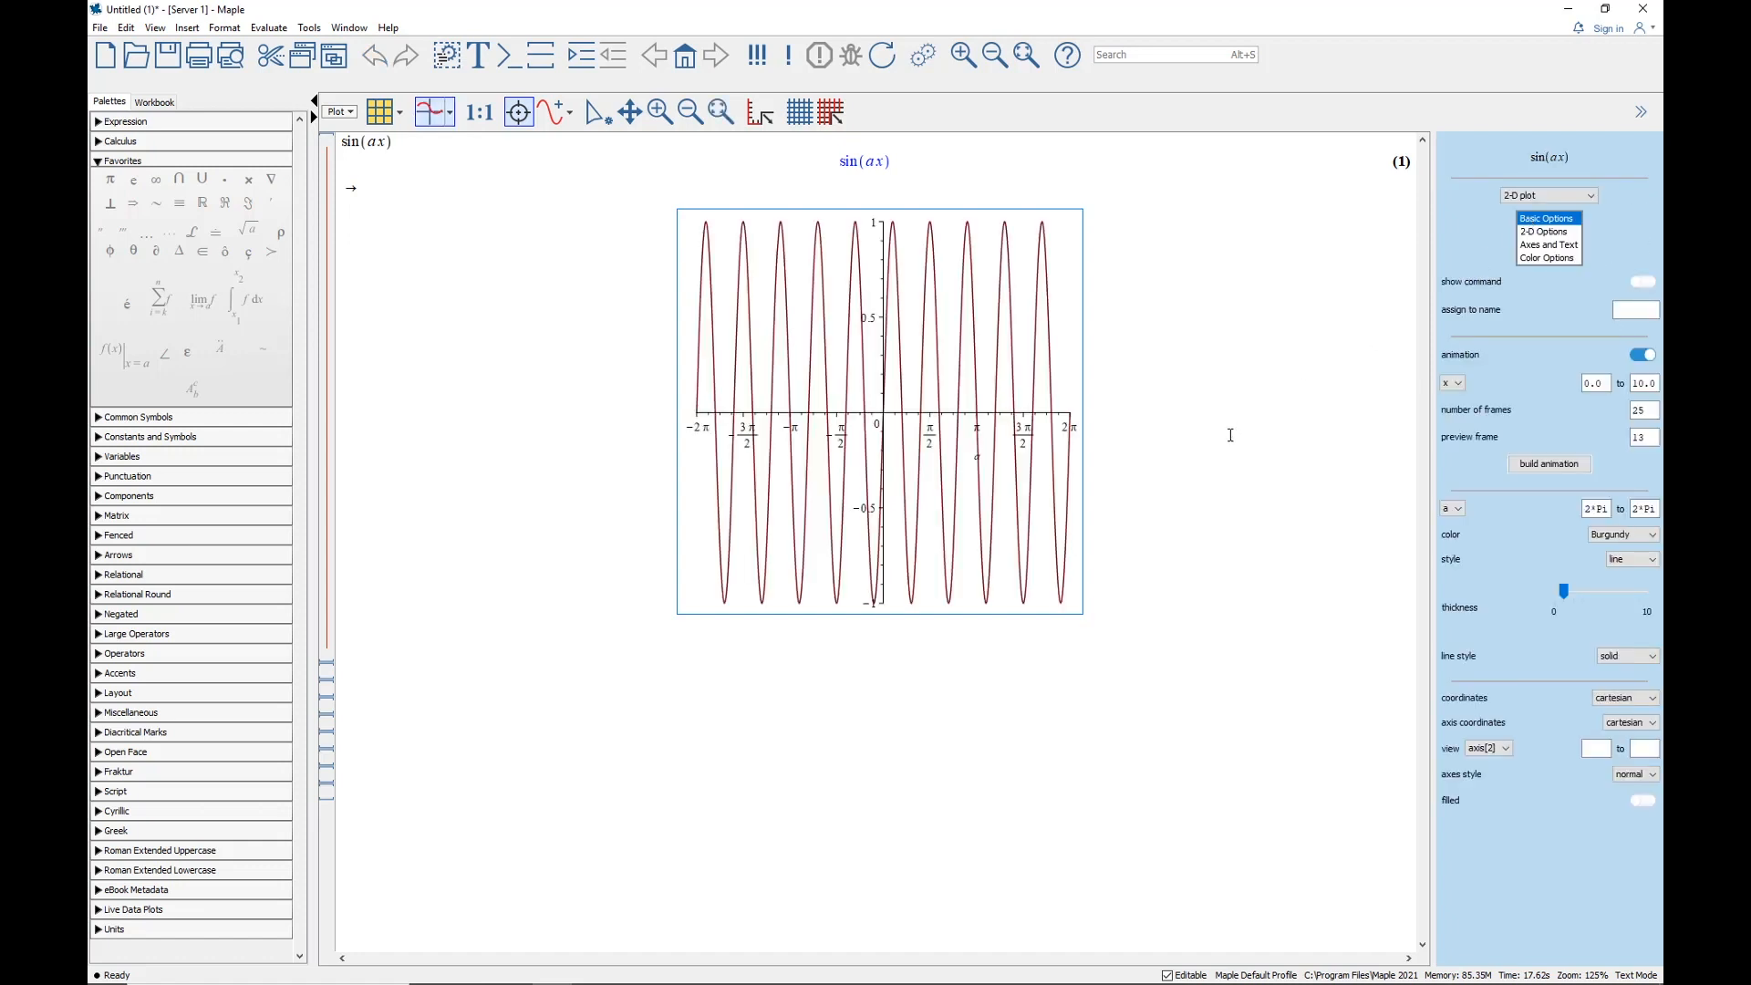
# Make a the animation variable and build the animation of sin(a x)
pyautogui.click(1461, 388)
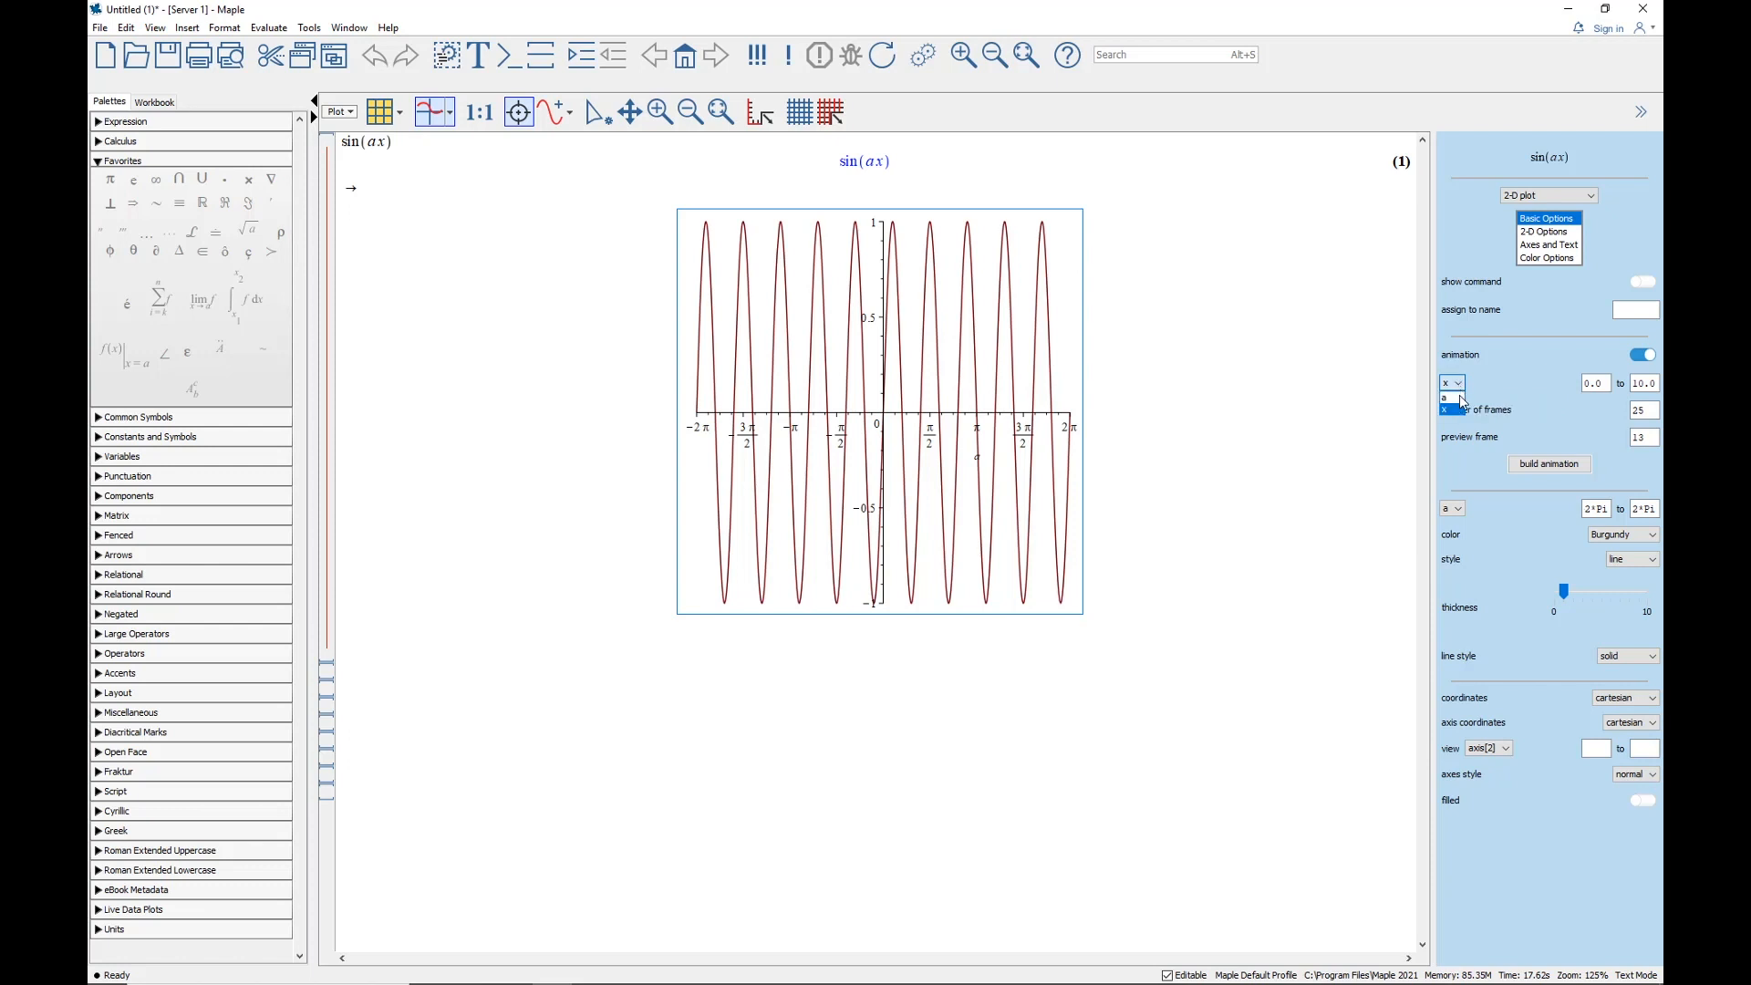
pyautogui.click(1465, 397)
pyautogui.click(1549, 464)
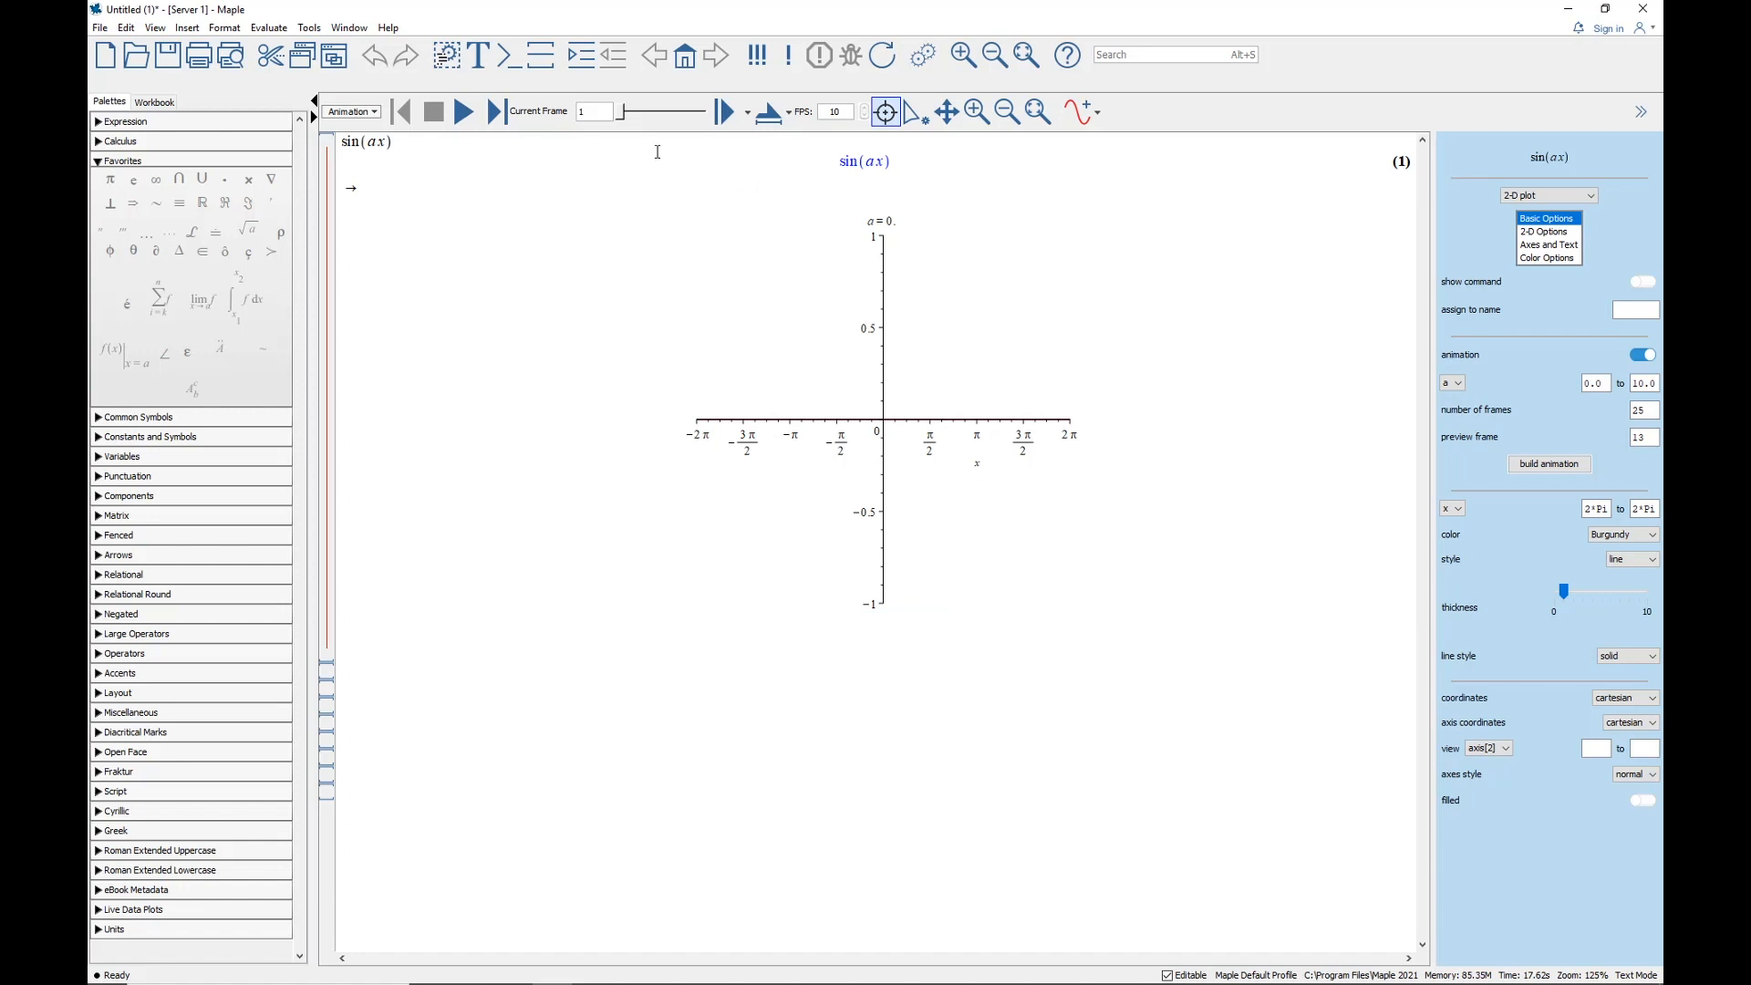
# Play the sin(a x) animation from frame 4 and switch its playback to continuous looping
pyautogui.moveTo(624, 113)
pyautogui.mouseDown()
pyautogui.moveTo(656, 114)
pyautogui.moveTo(636, 114)
pyautogui.mouseUp()
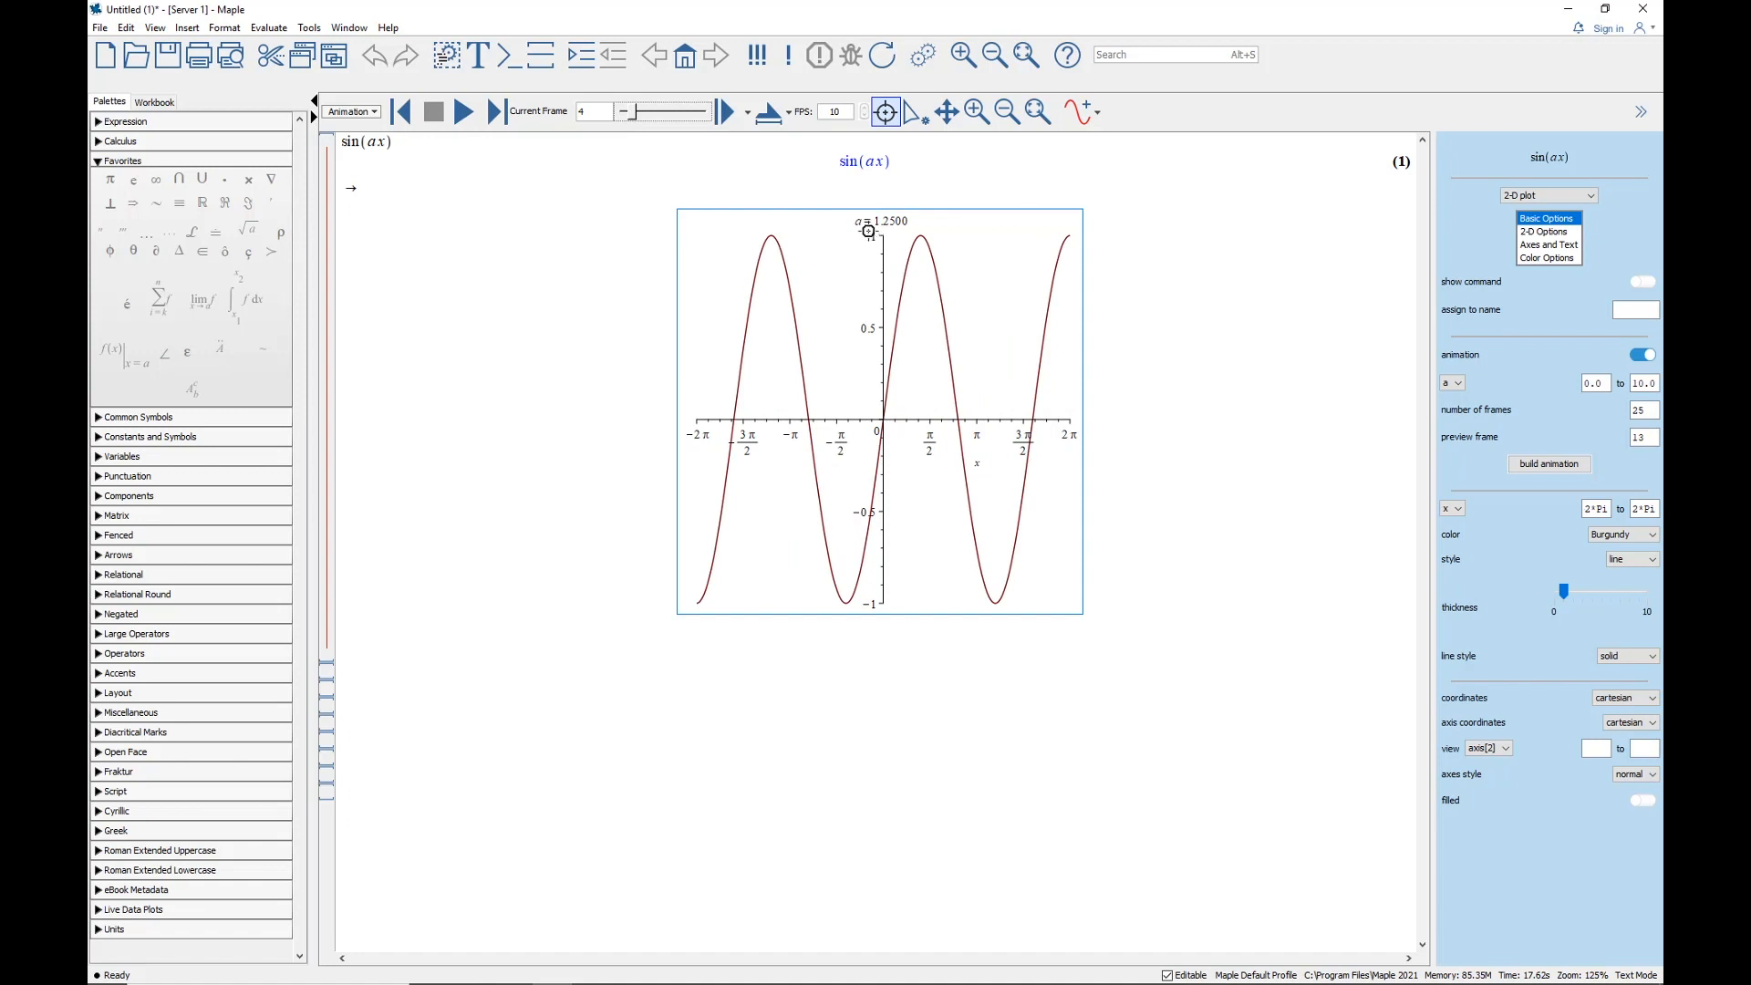
pyautogui.click(464, 112)
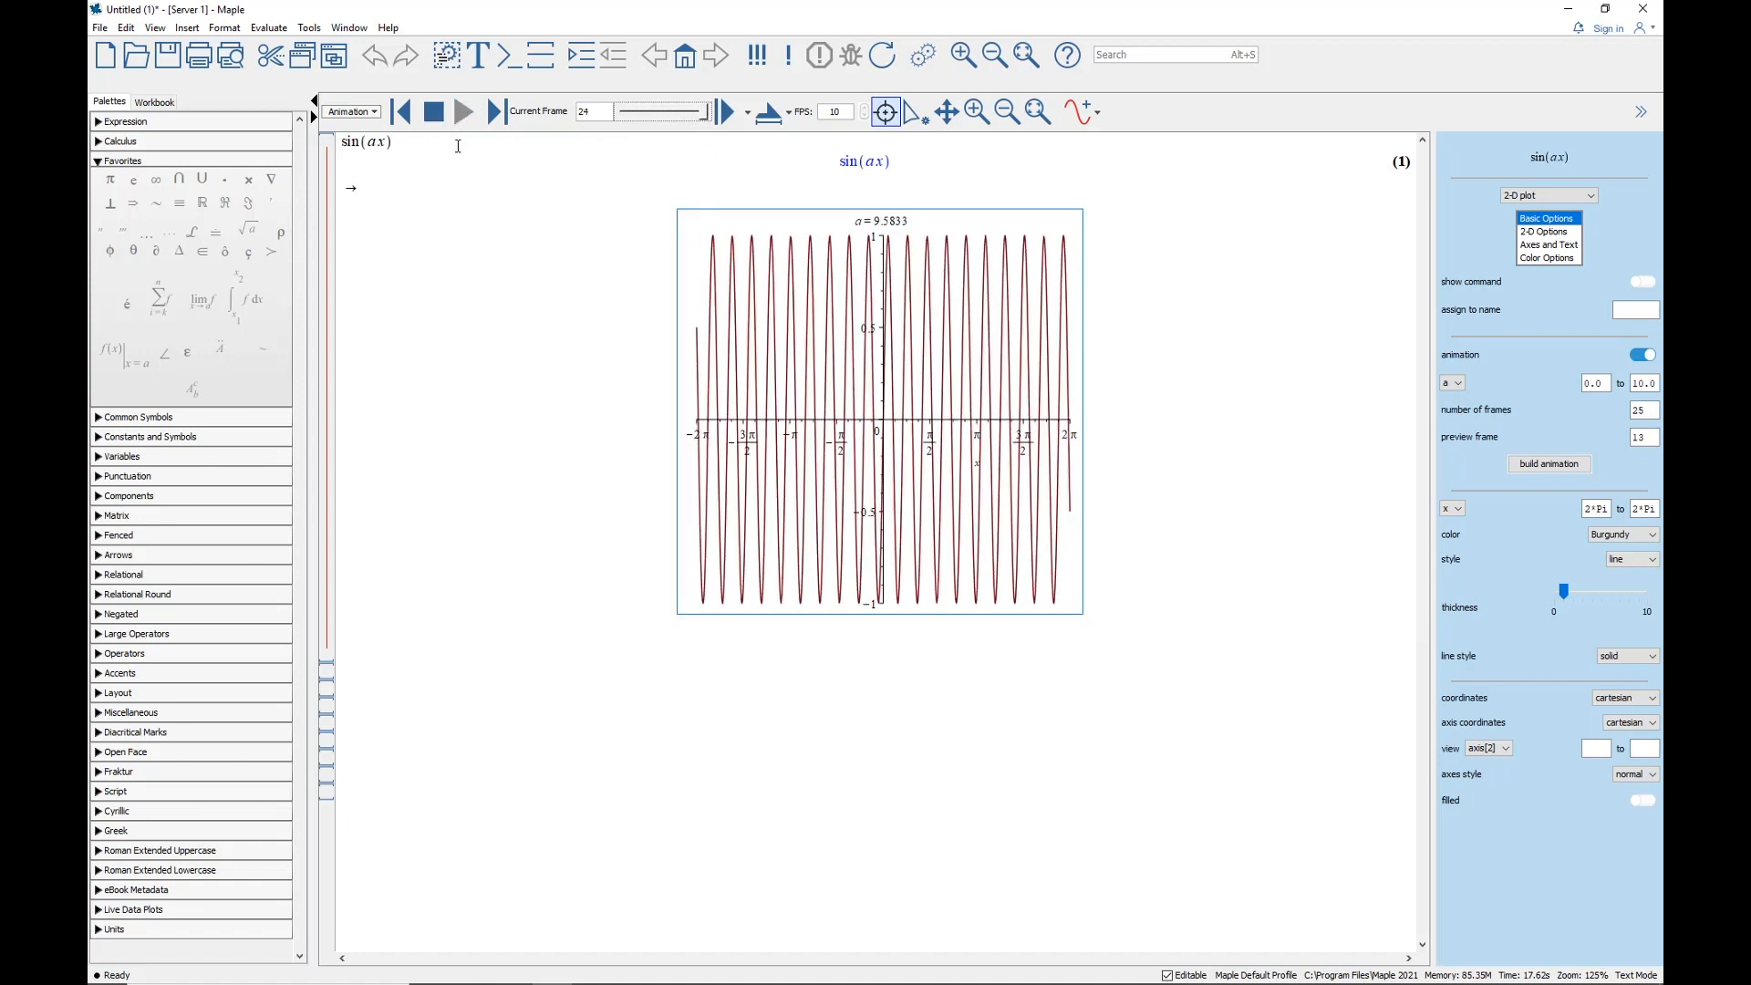
pyautogui.click(789, 112)
pyautogui.click(781, 181)
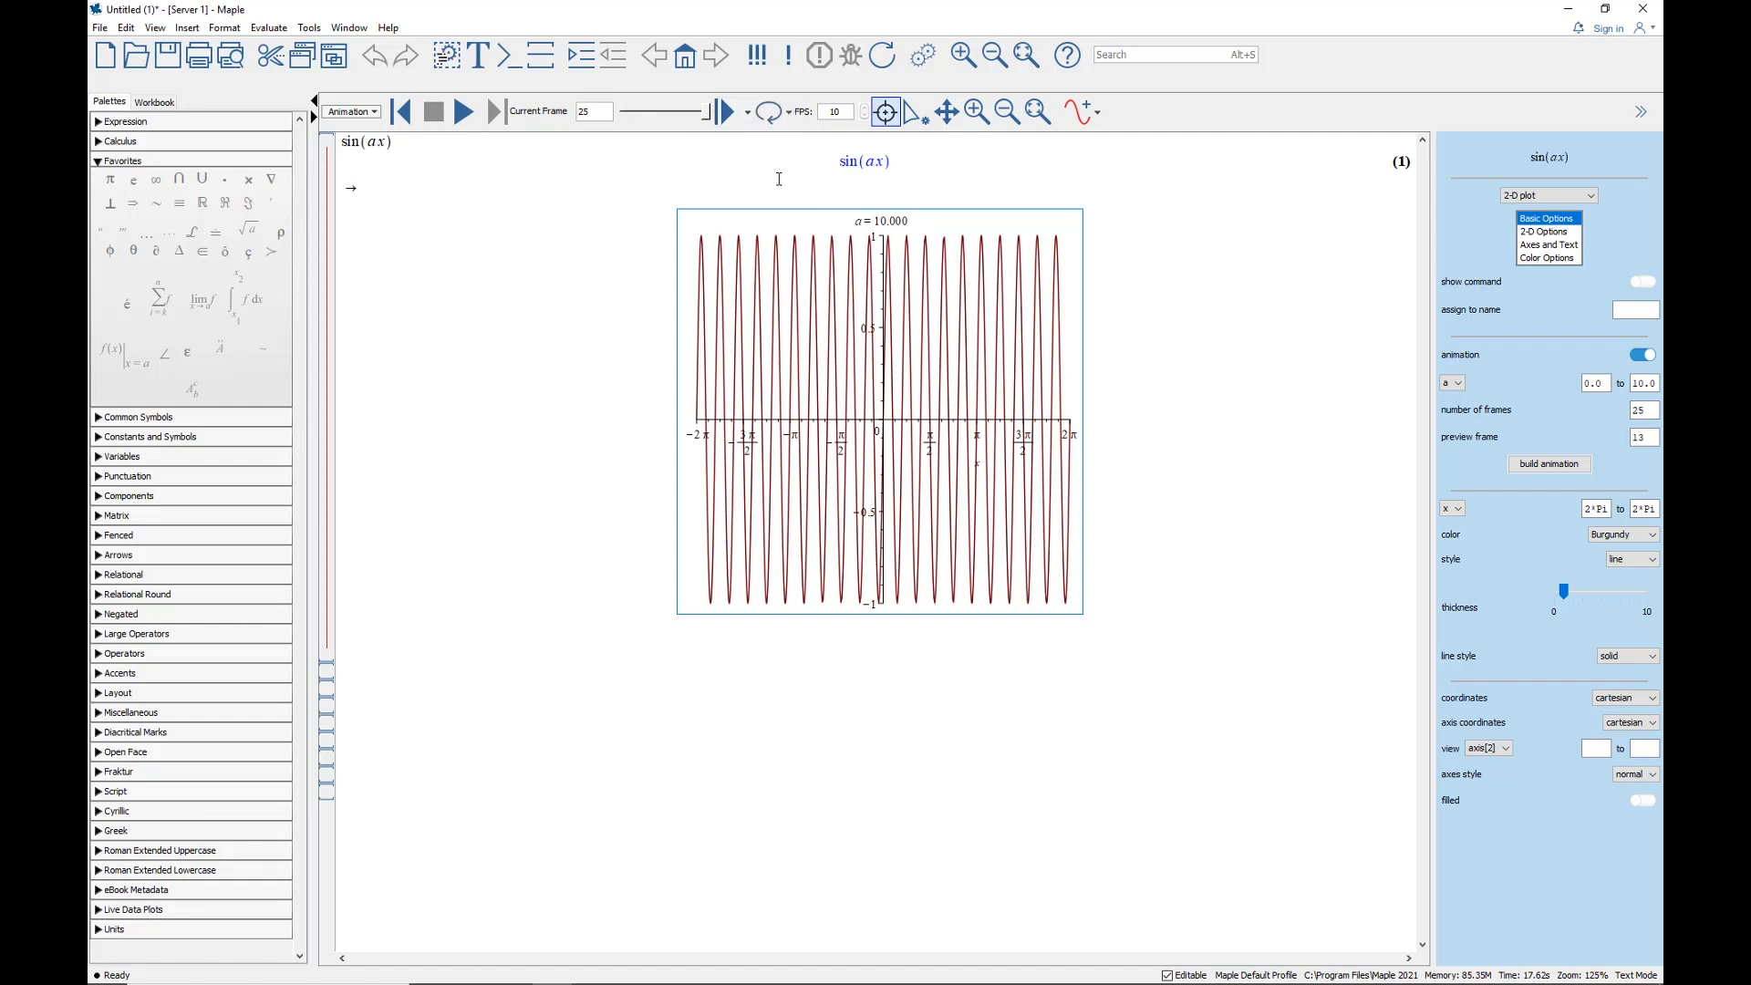
# Set the animation direction to oscillate back and forth and play it
pyautogui.click(747, 112)
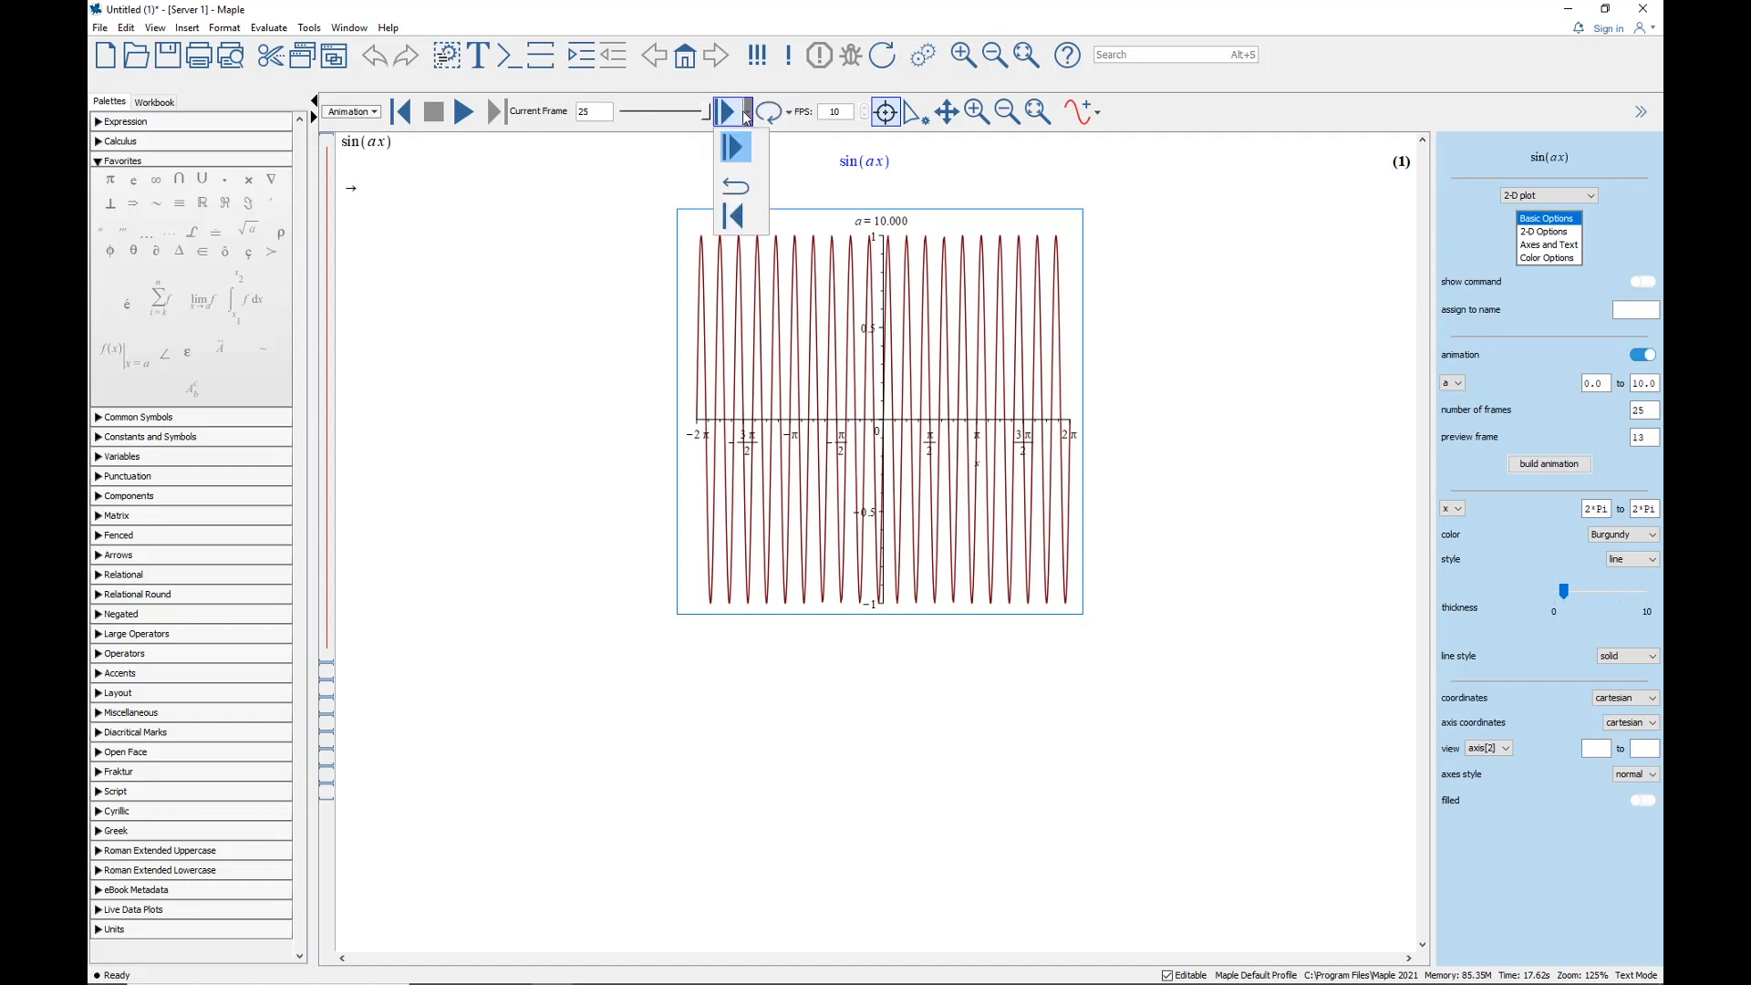
pyautogui.click(735, 186)
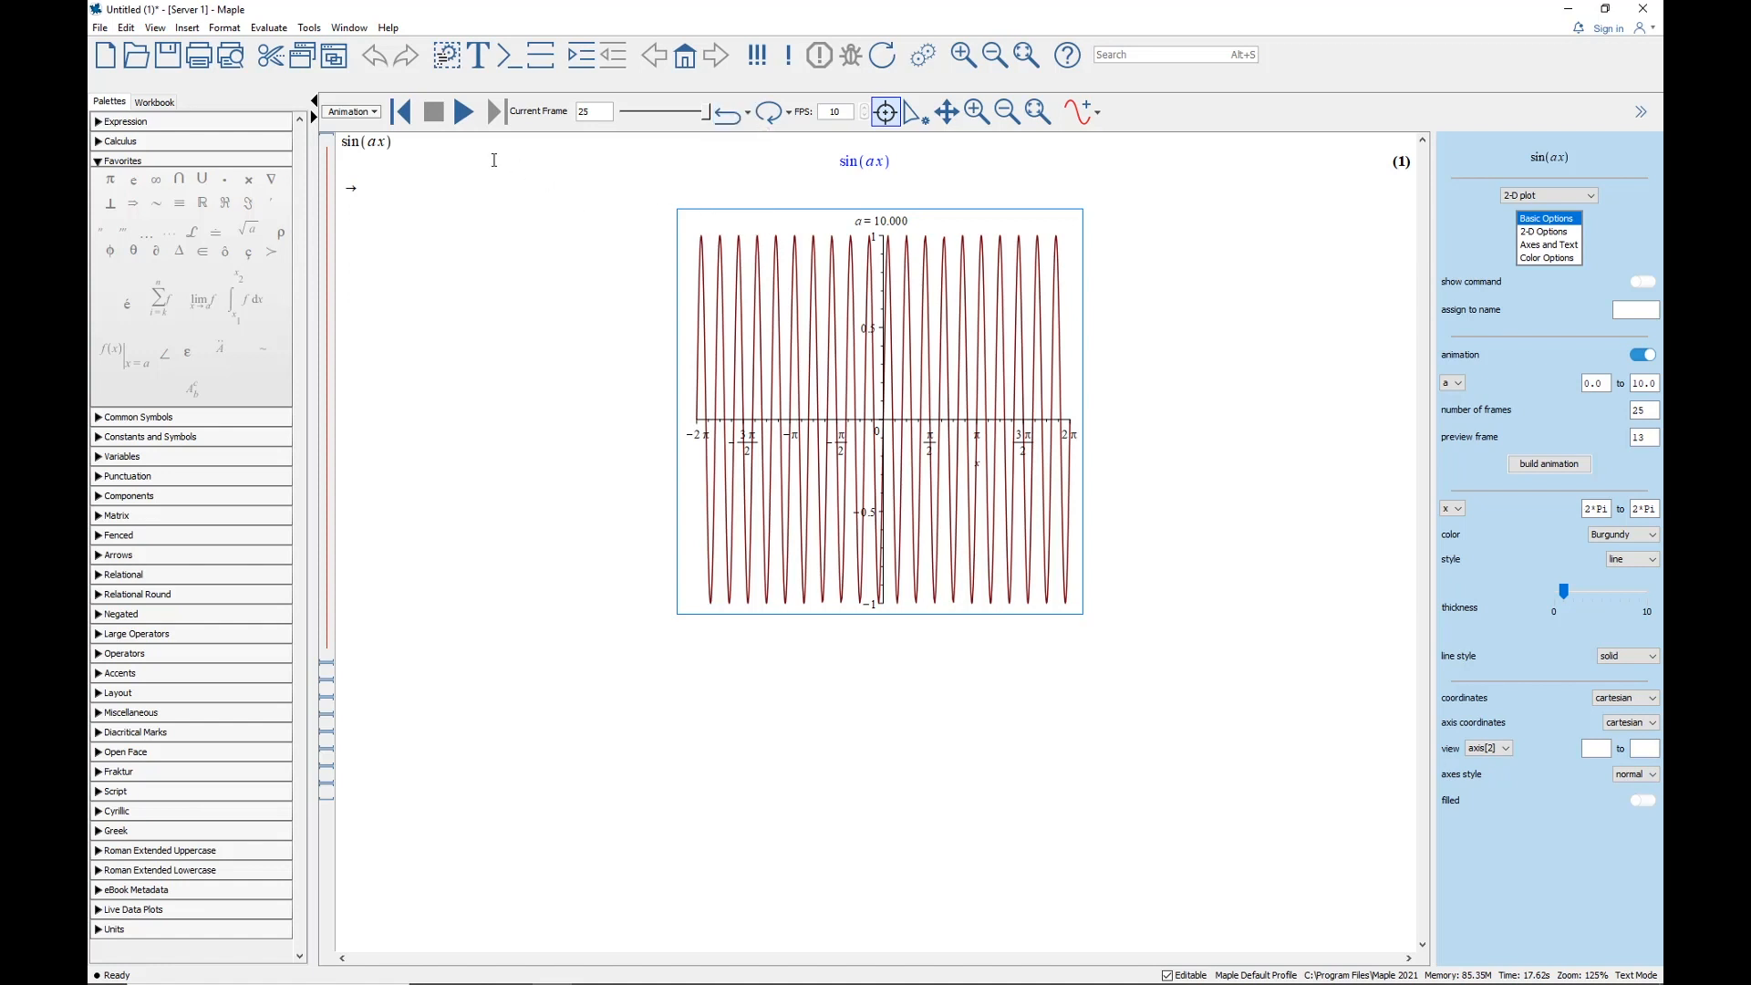
pyautogui.click(463, 111)
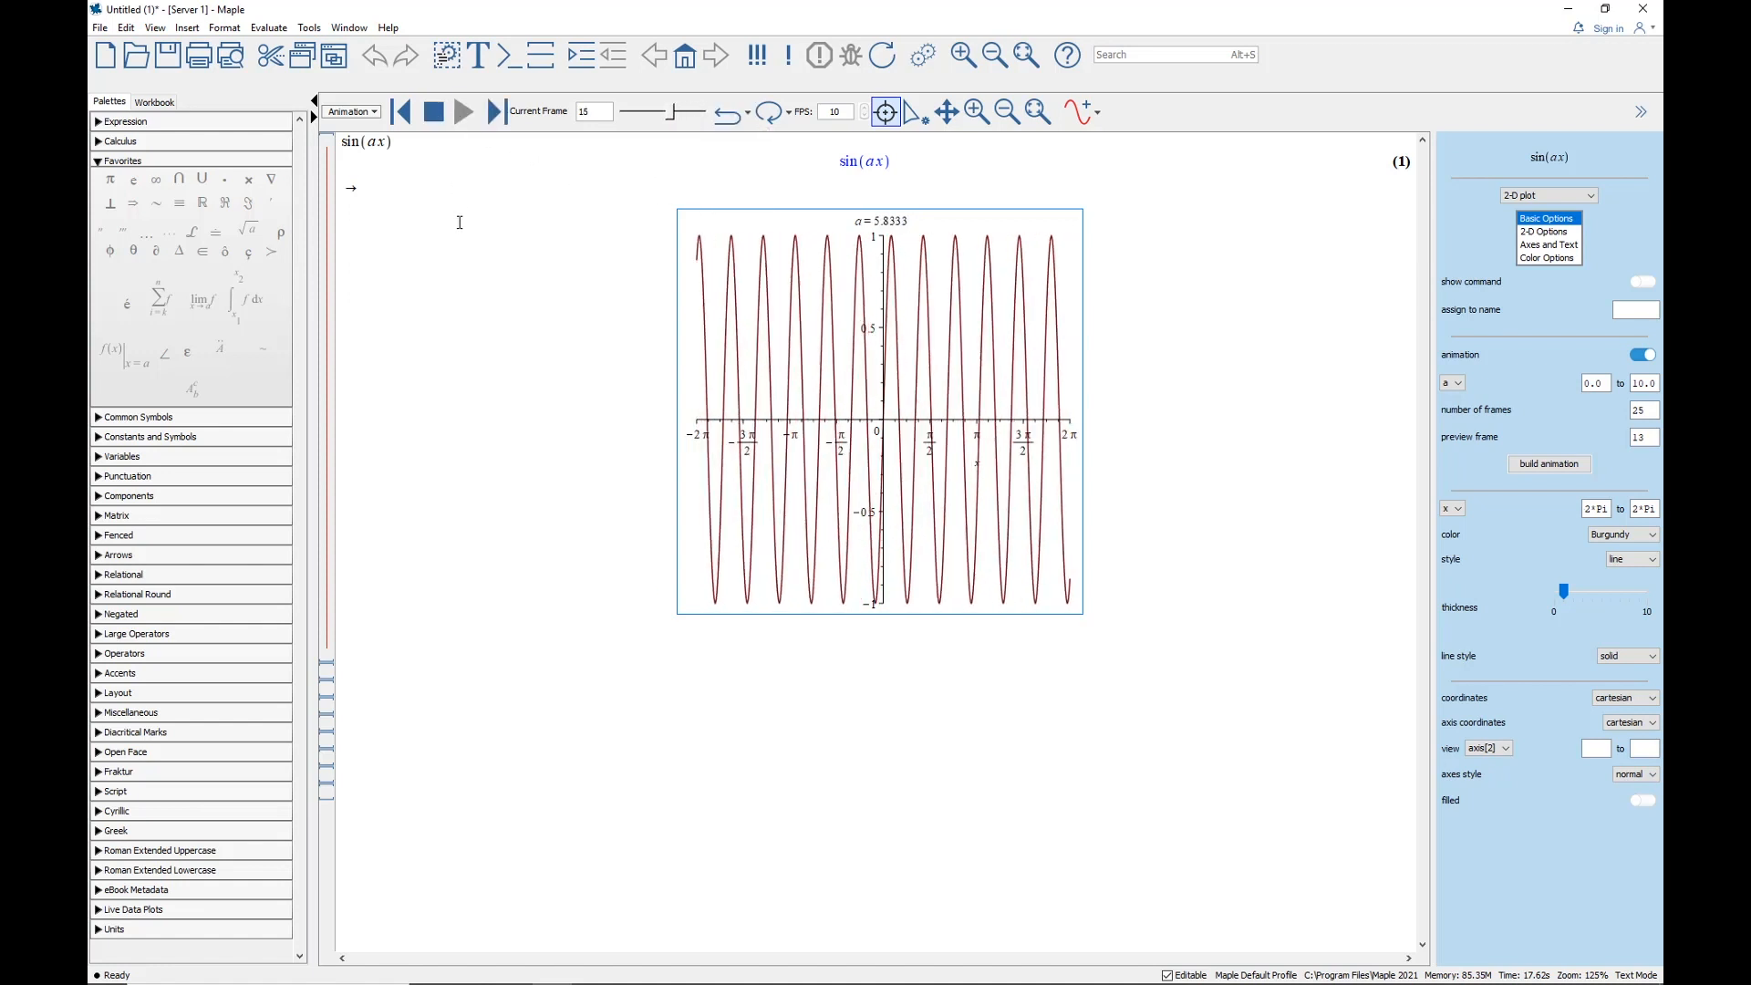
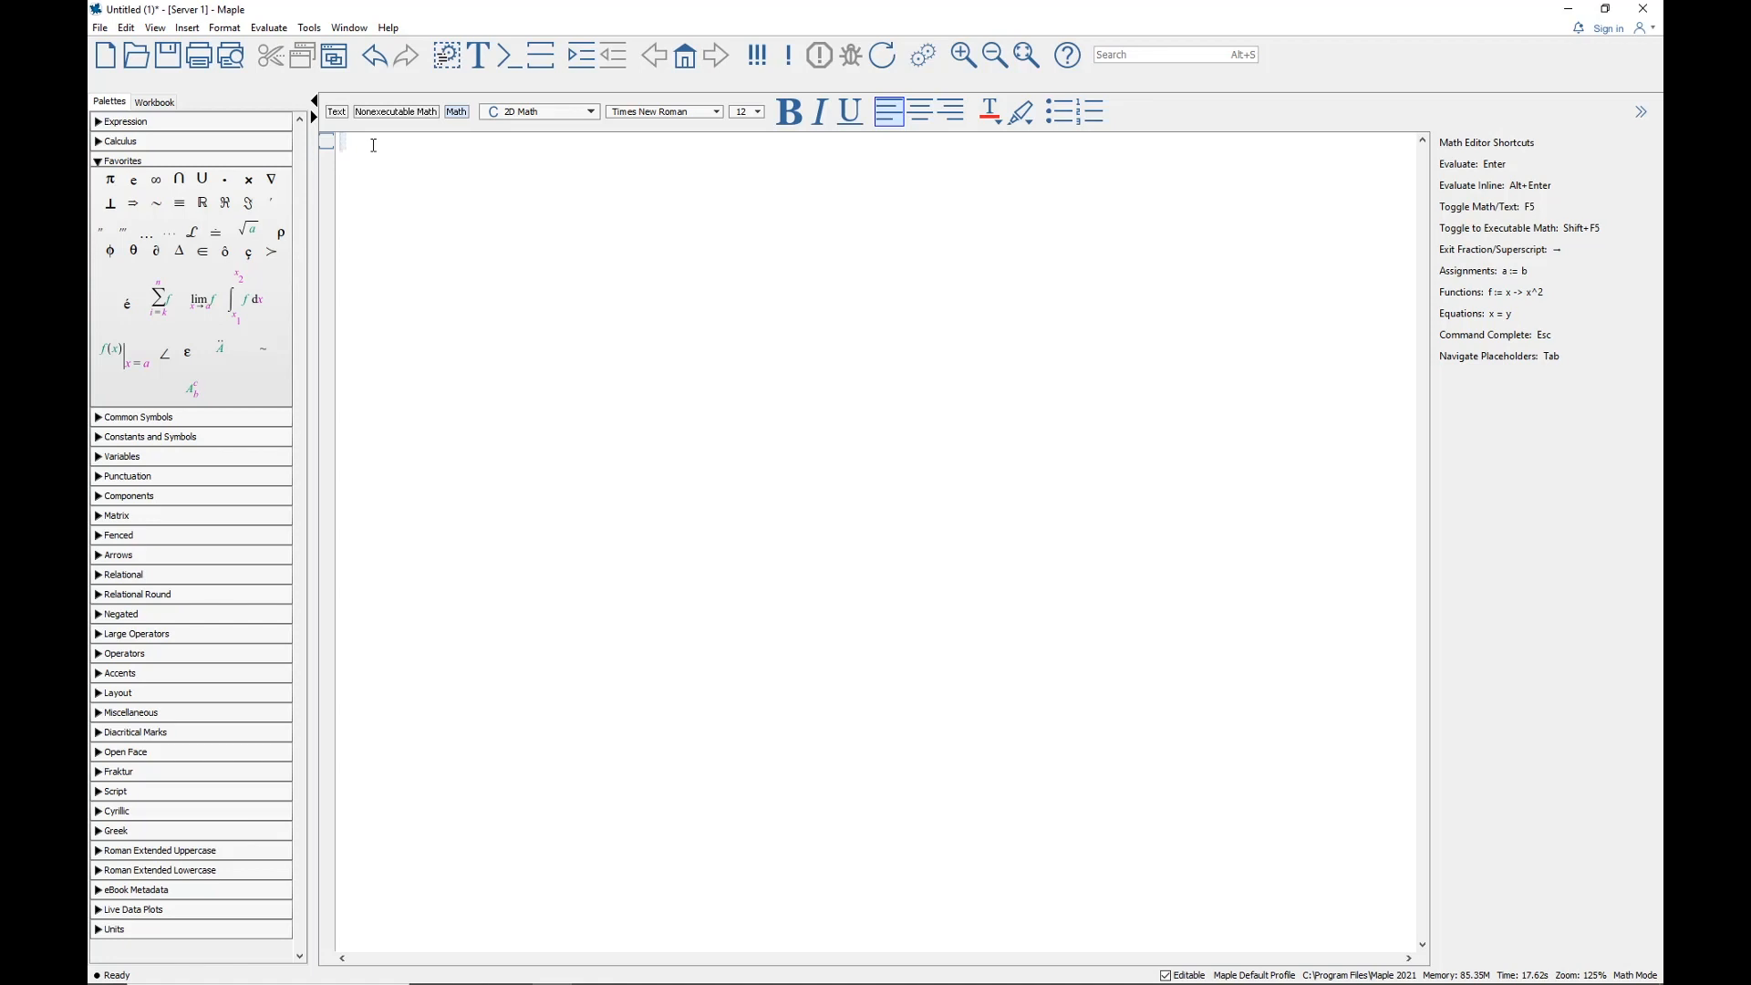
# Enter the expression 2x^2 - 5x + 7 in the empty document and evaluate it
pyautogui.write('2x^2')
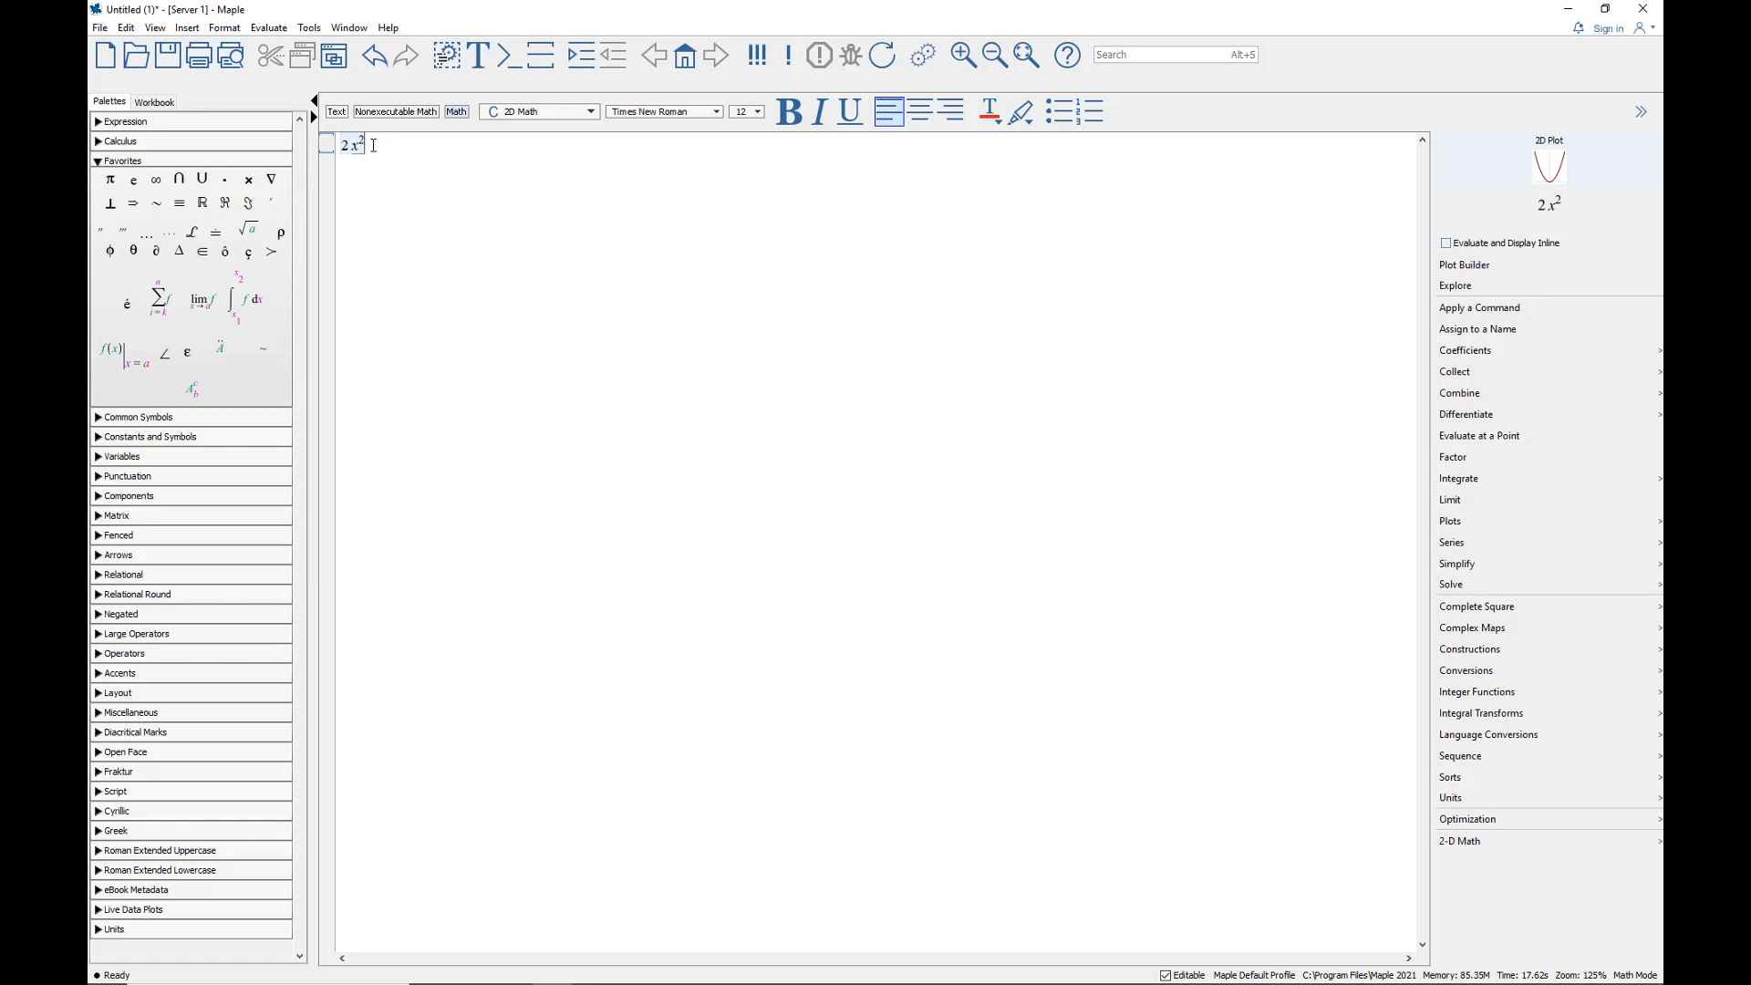
pyautogui.press('Right')
pyautogui.write('- 5x + 7')
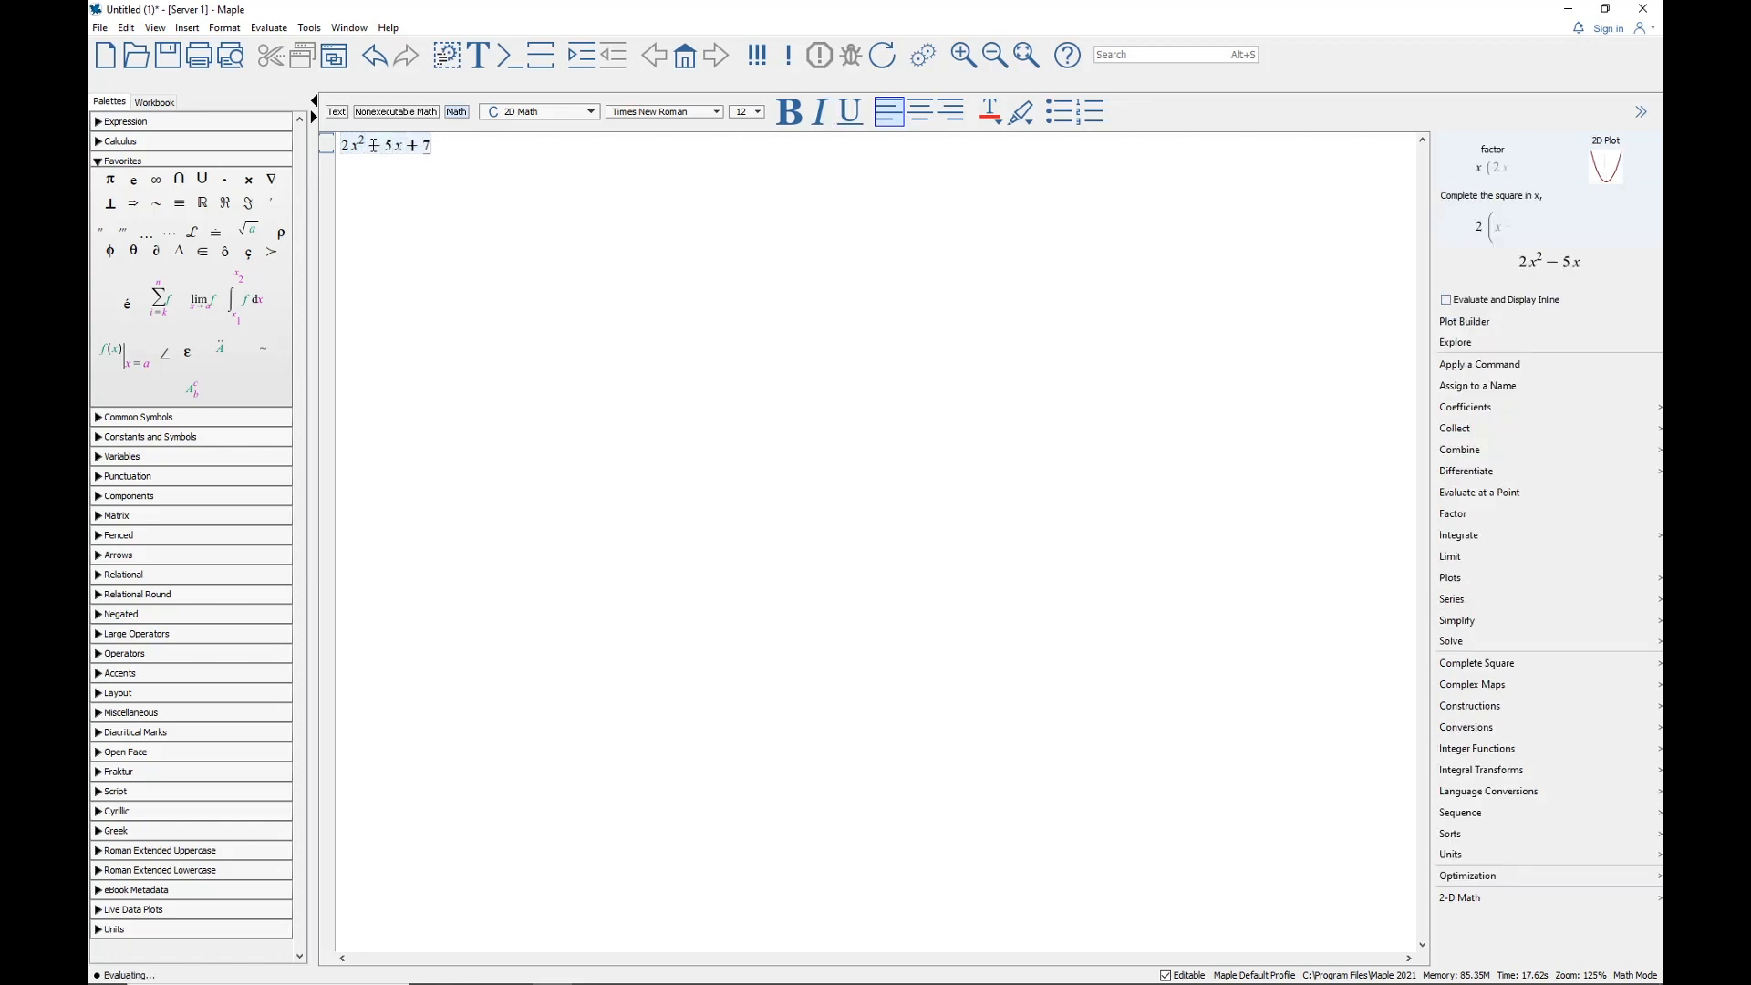
pyautogui.press('Return')
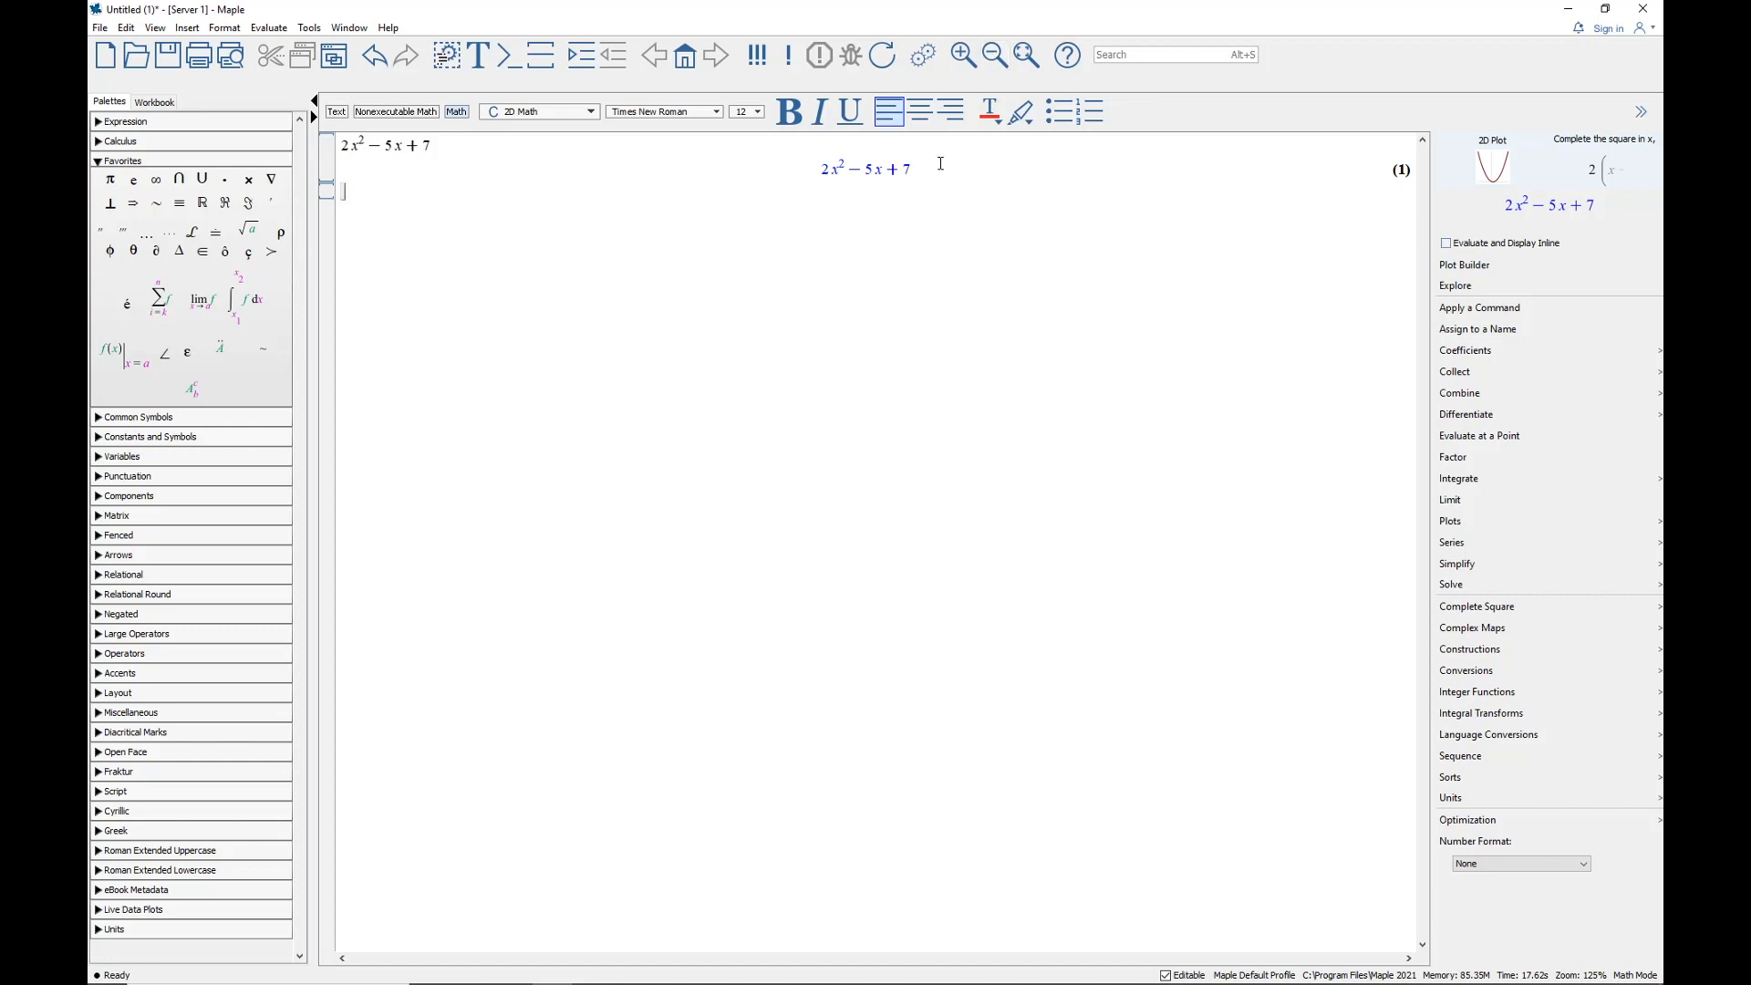
# Apply Evaluate at a Point to the 2x^2 - 5x + 7 output with x = 3
pyautogui.click(934, 169)
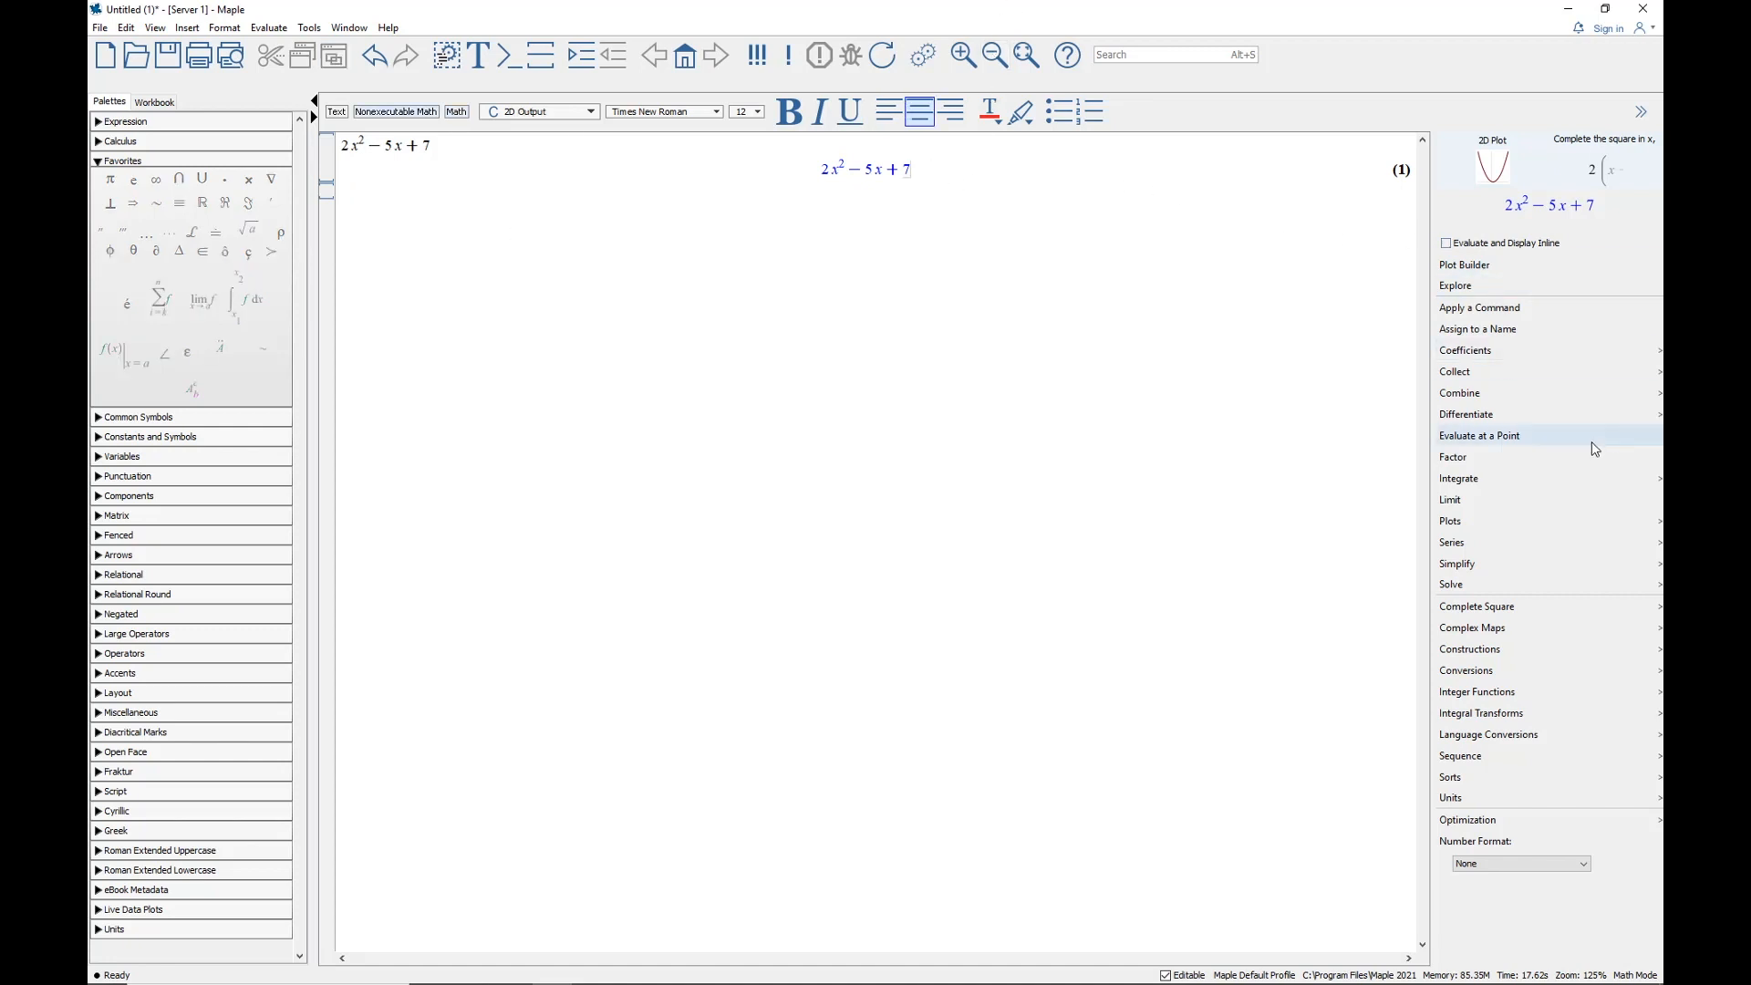
pyautogui.click(1515, 444)
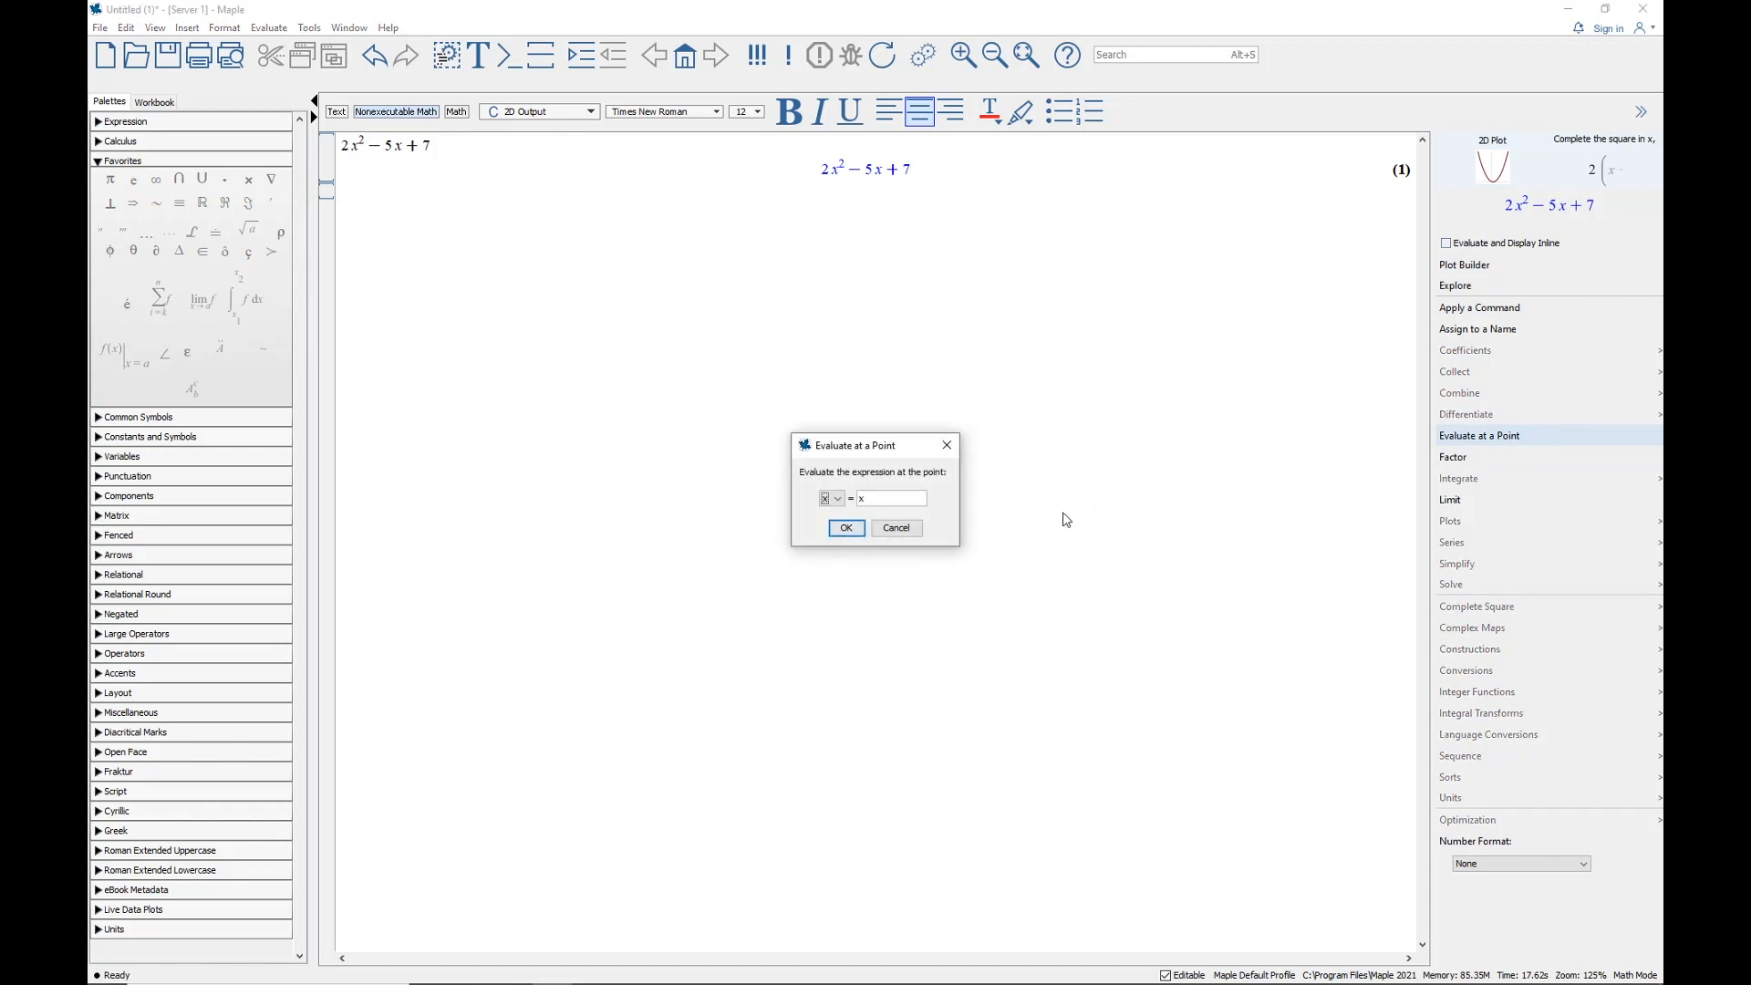
pyautogui.press('Tab')
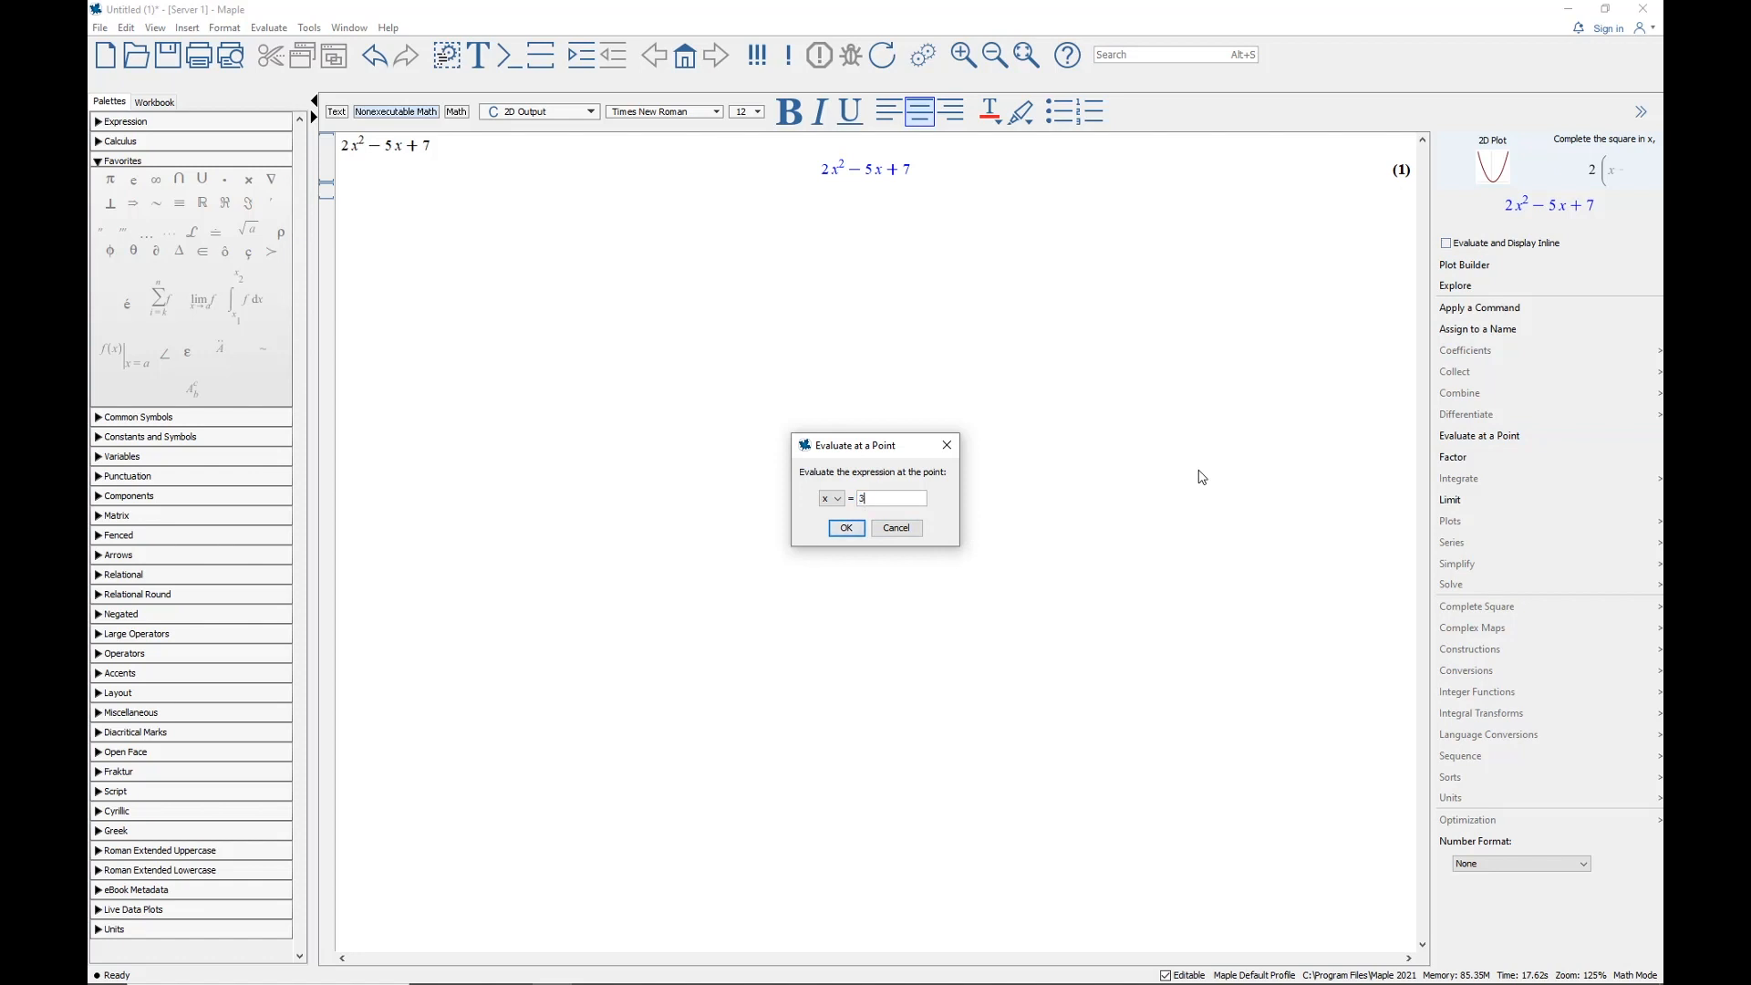
pyautogui.press('Return')
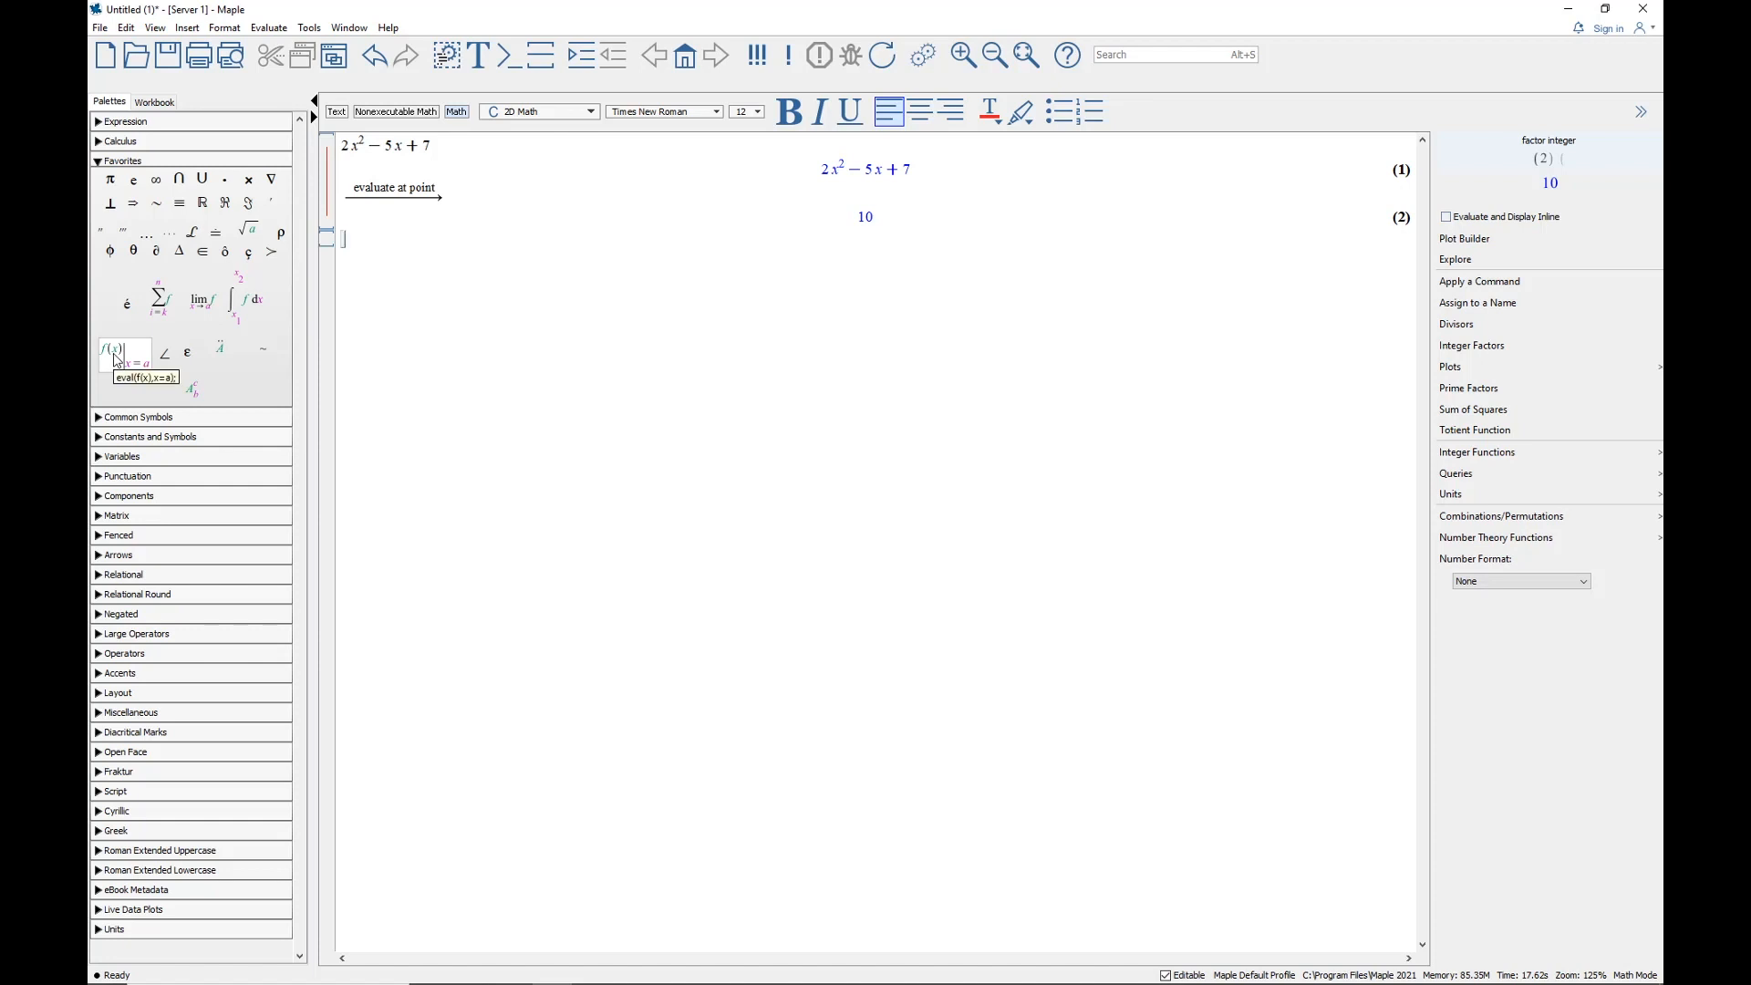
# Insert the evaluation template f(x)|x=a on the empty line and replace f(x) with a reference to equation label 1
pyautogui.click(103, 127)
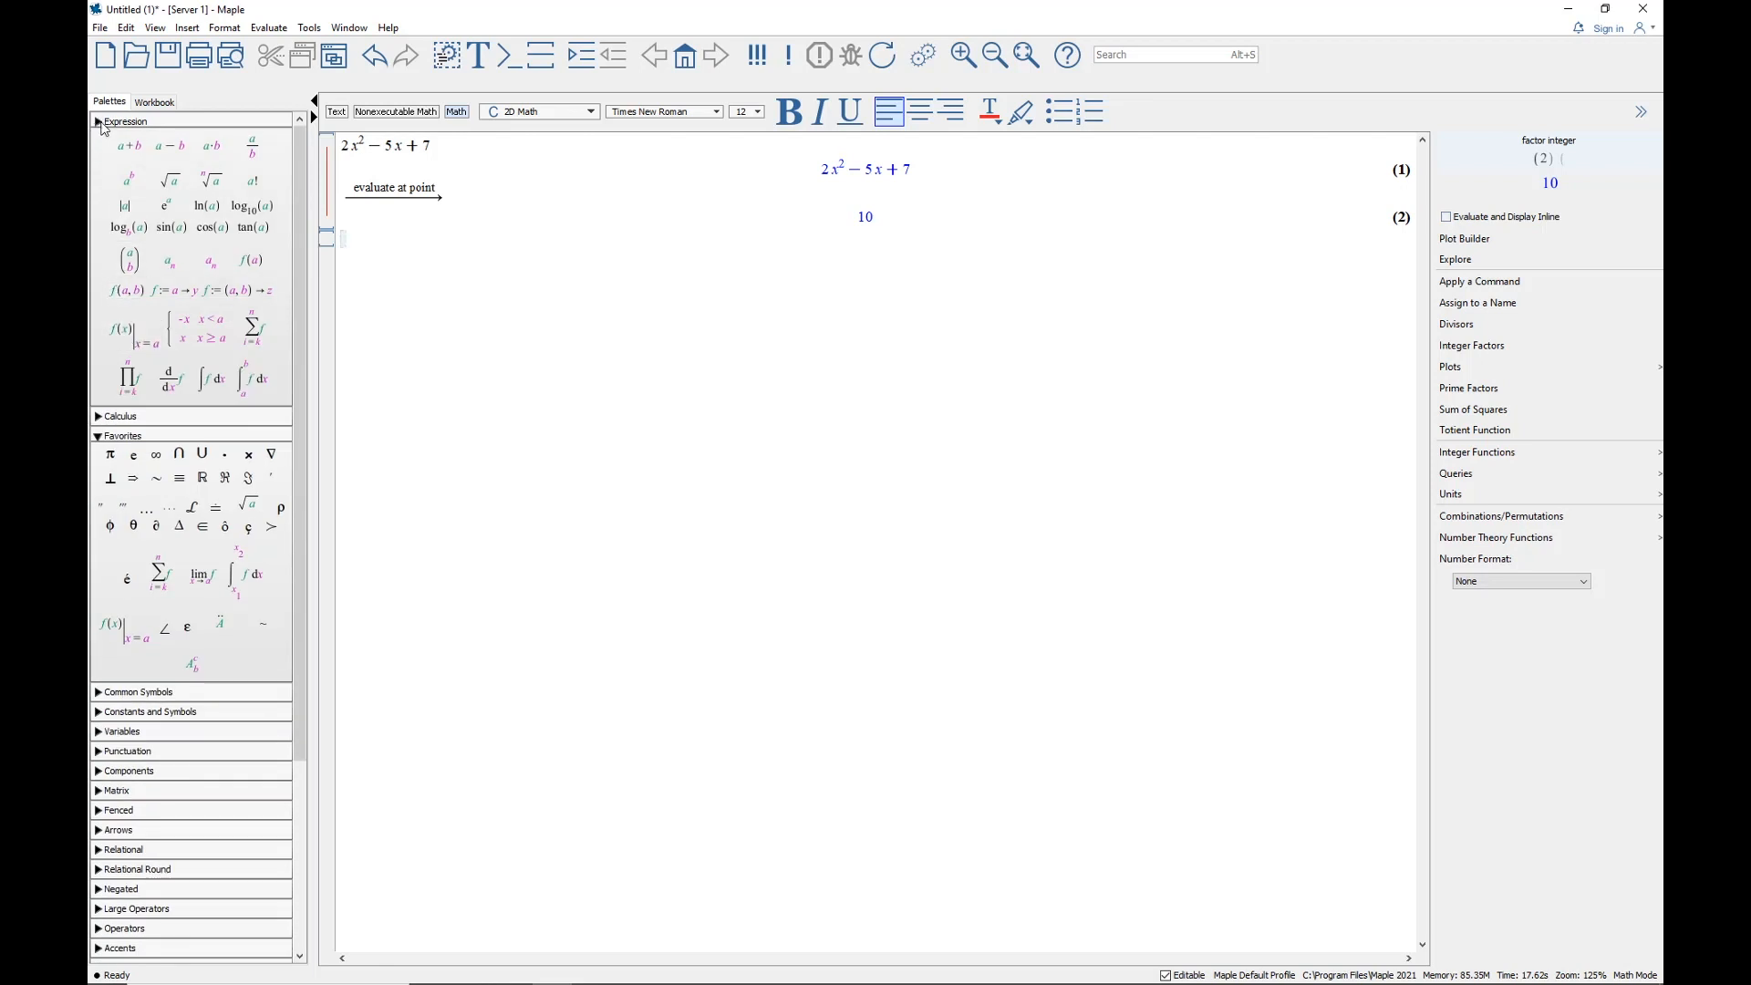
pyautogui.click(103, 128)
pyautogui.click(124, 365)
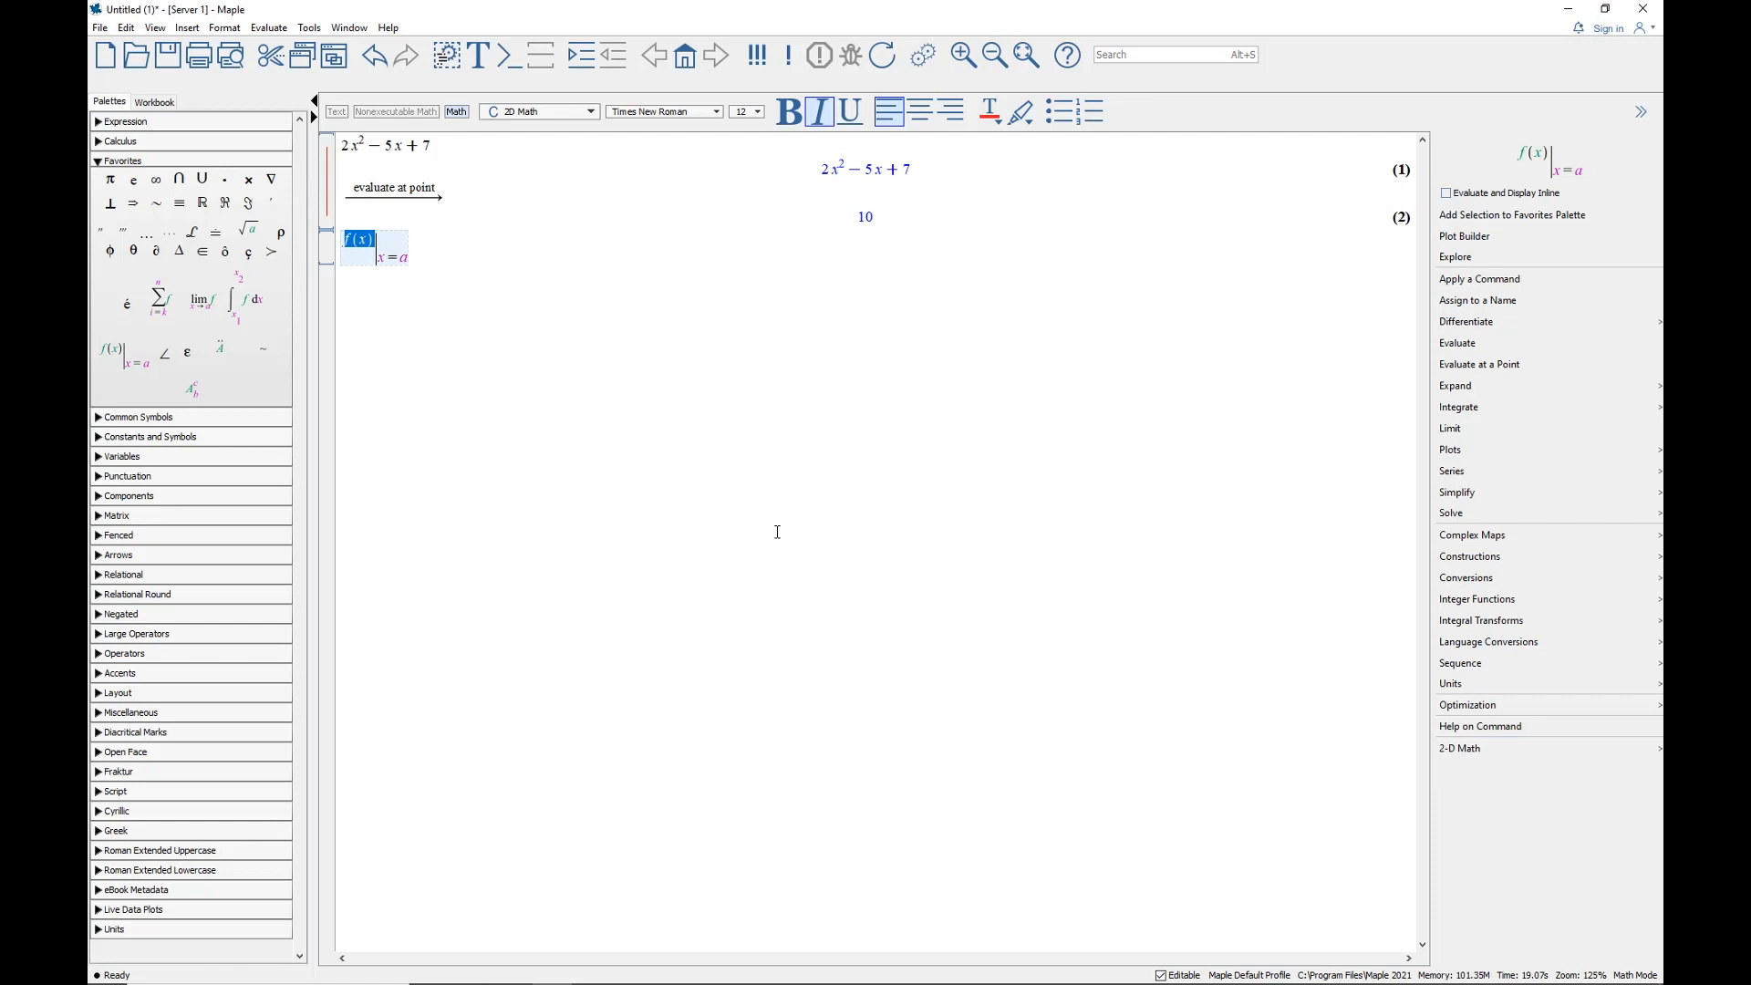
pyautogui.hotkey('ctrl', 'l')
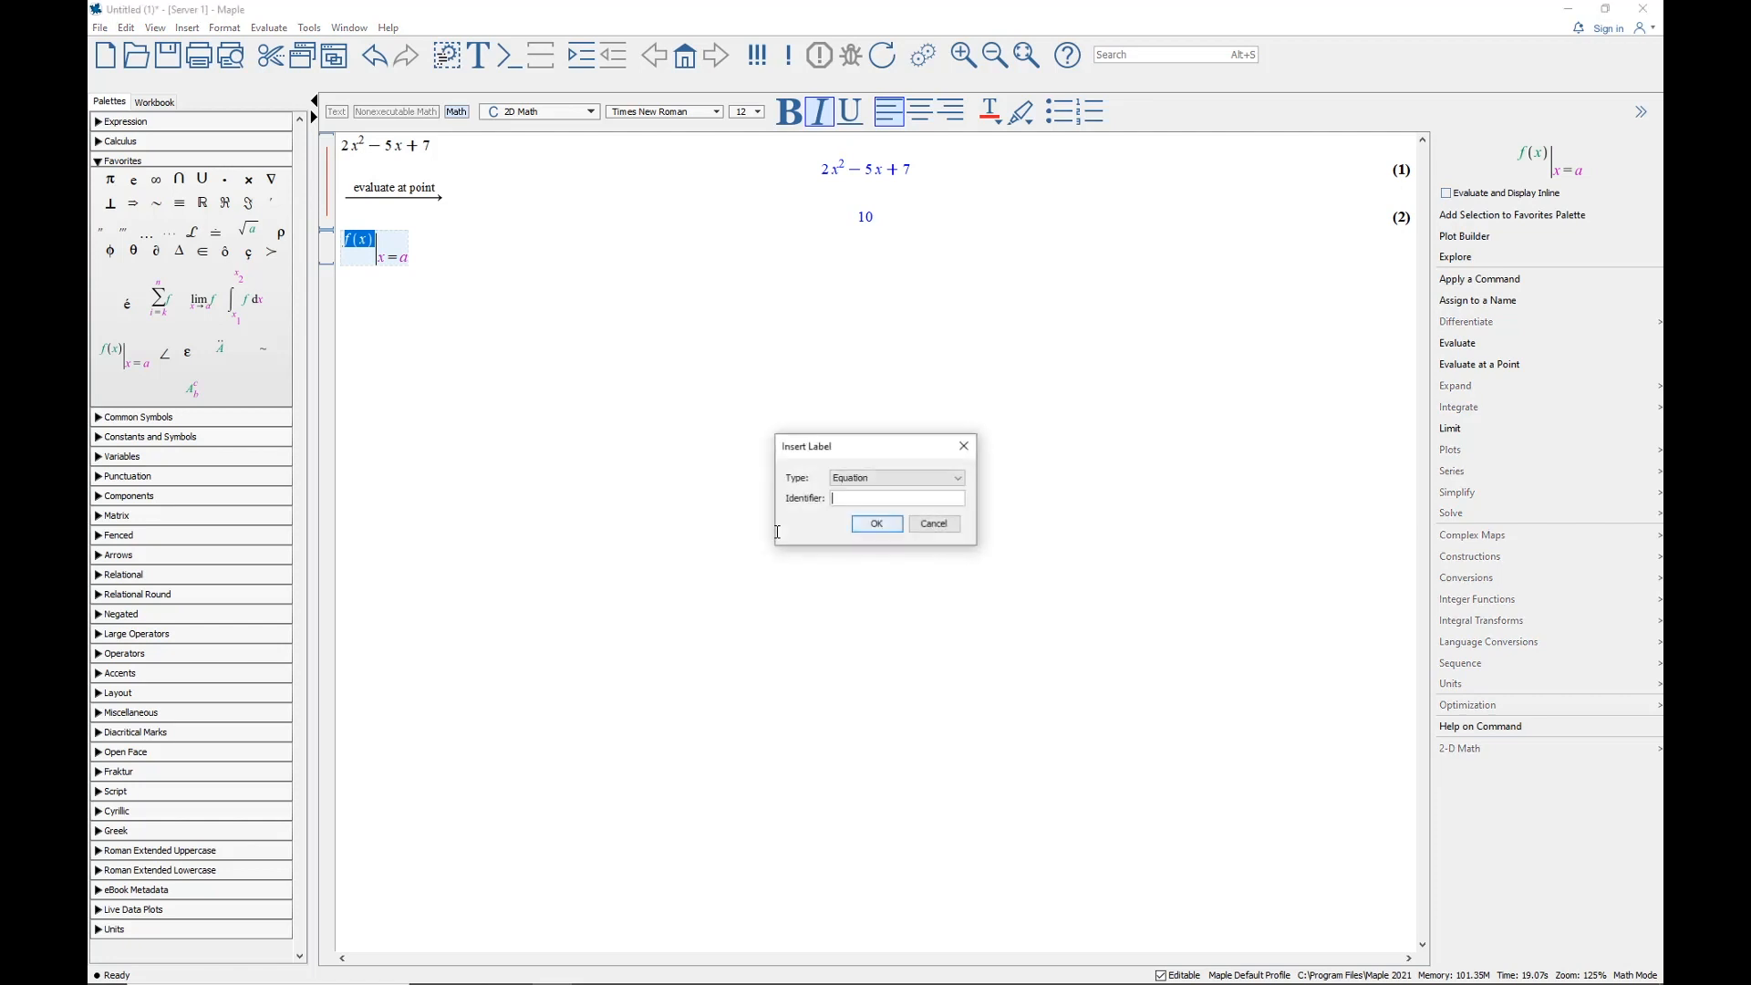
pyautogui.write('1')
pyautogui.press('Return')
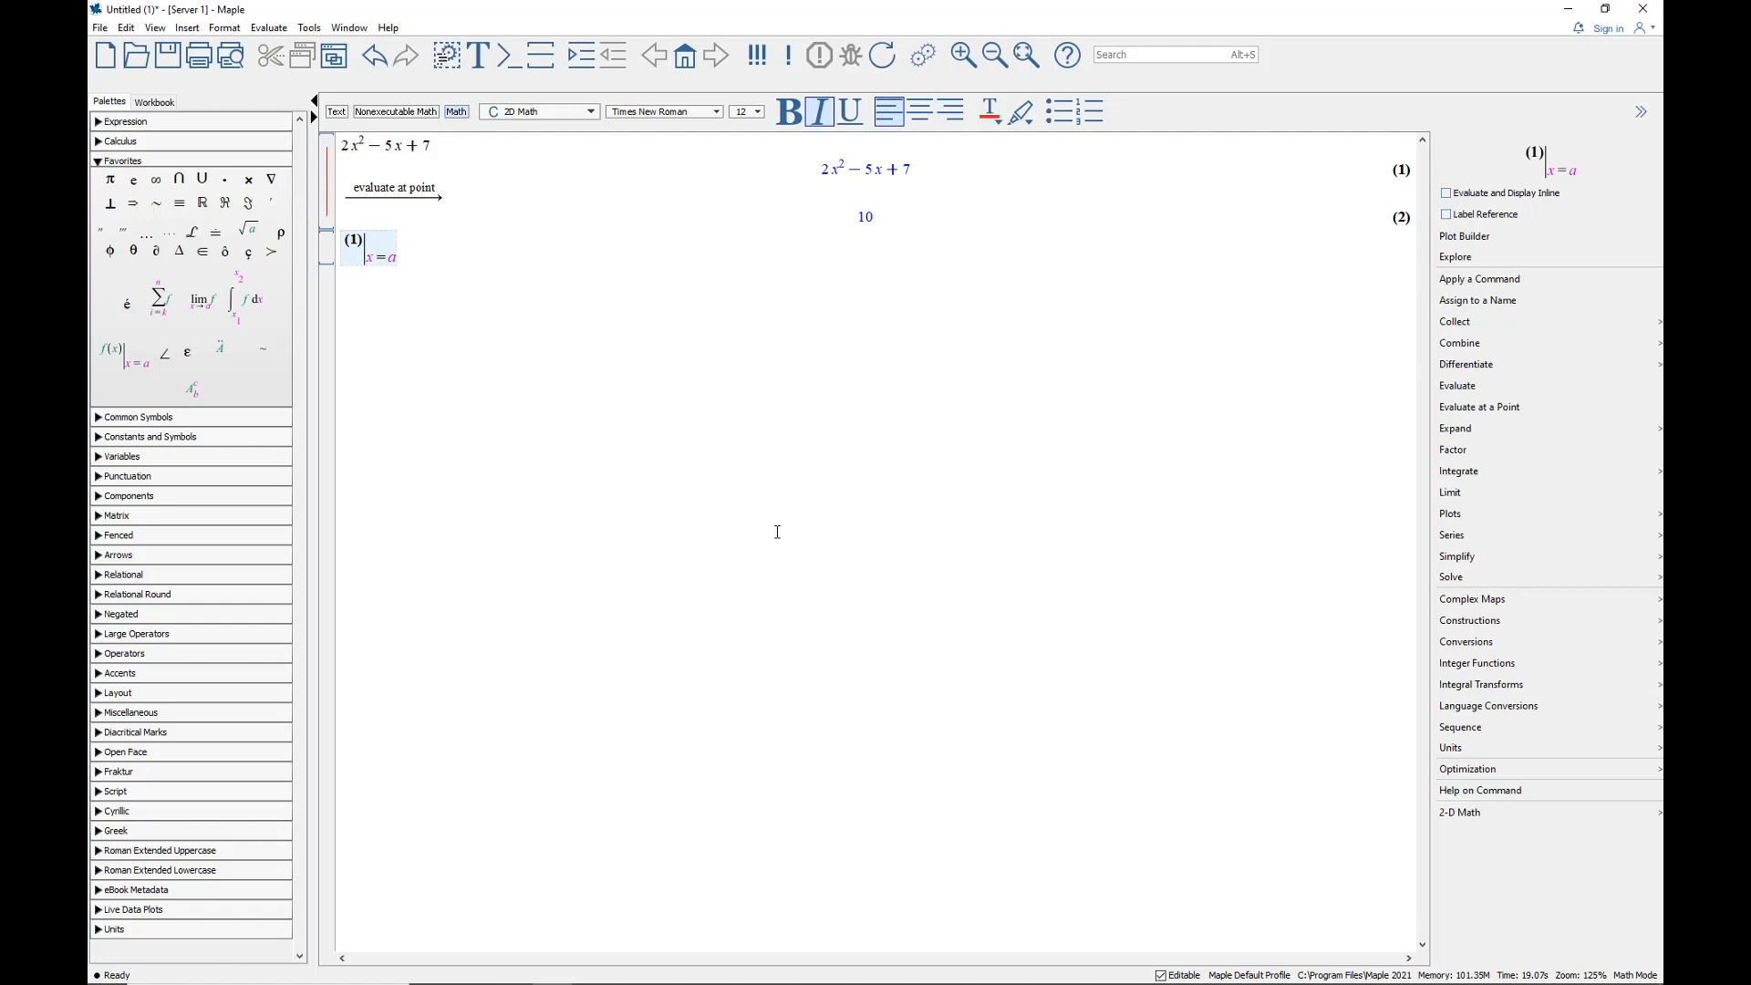
# Set the template's evaluation point to x = 3 and evaluate the expression inline
pyautogui.press('Right')
pyautogui.press('Tab')
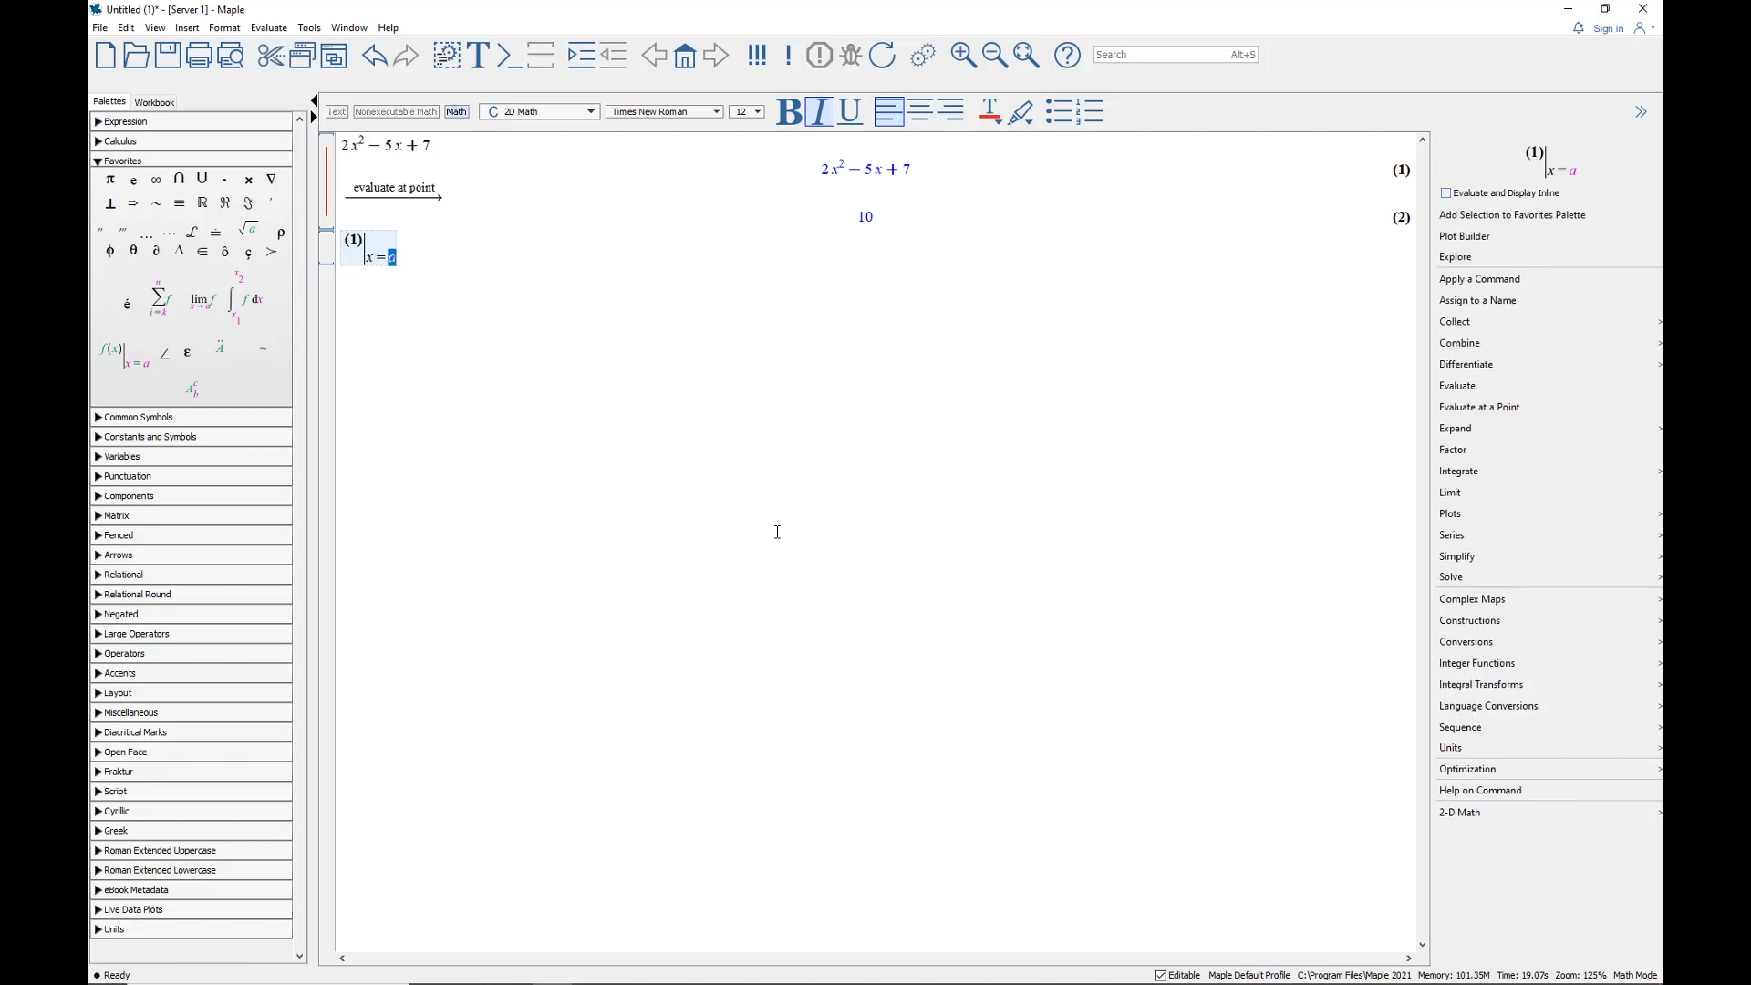
pyautogui.write('3')
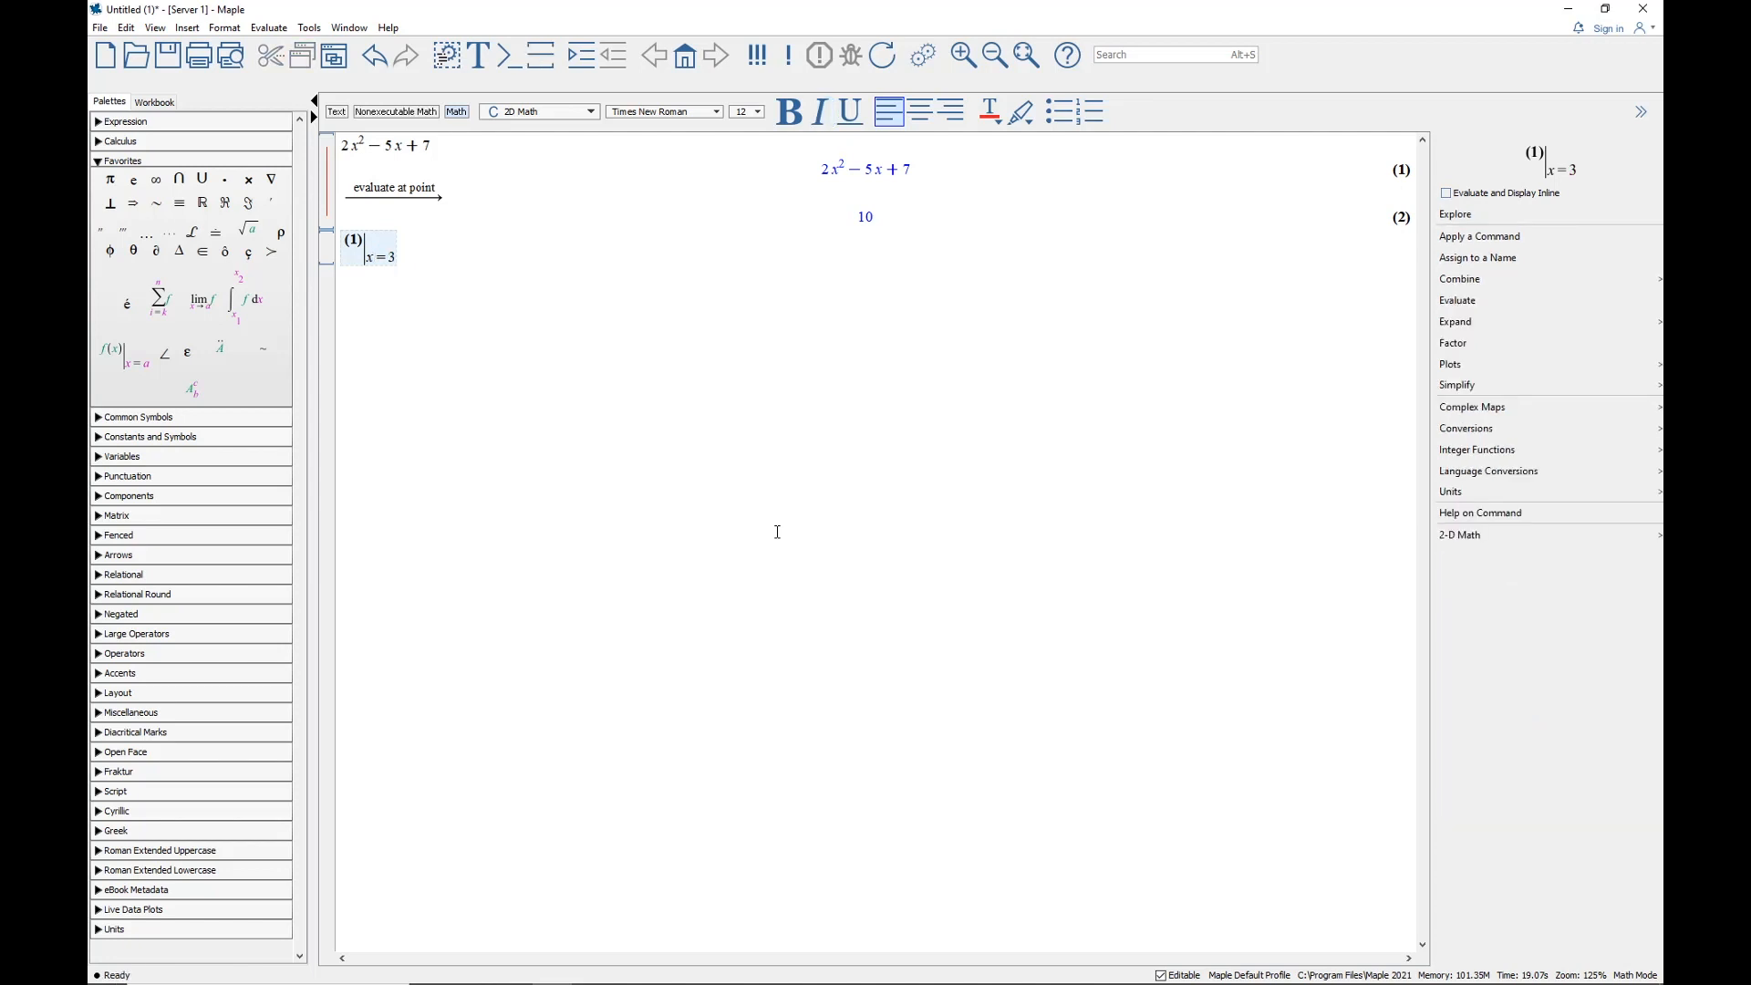
pyautogui.press('Return')
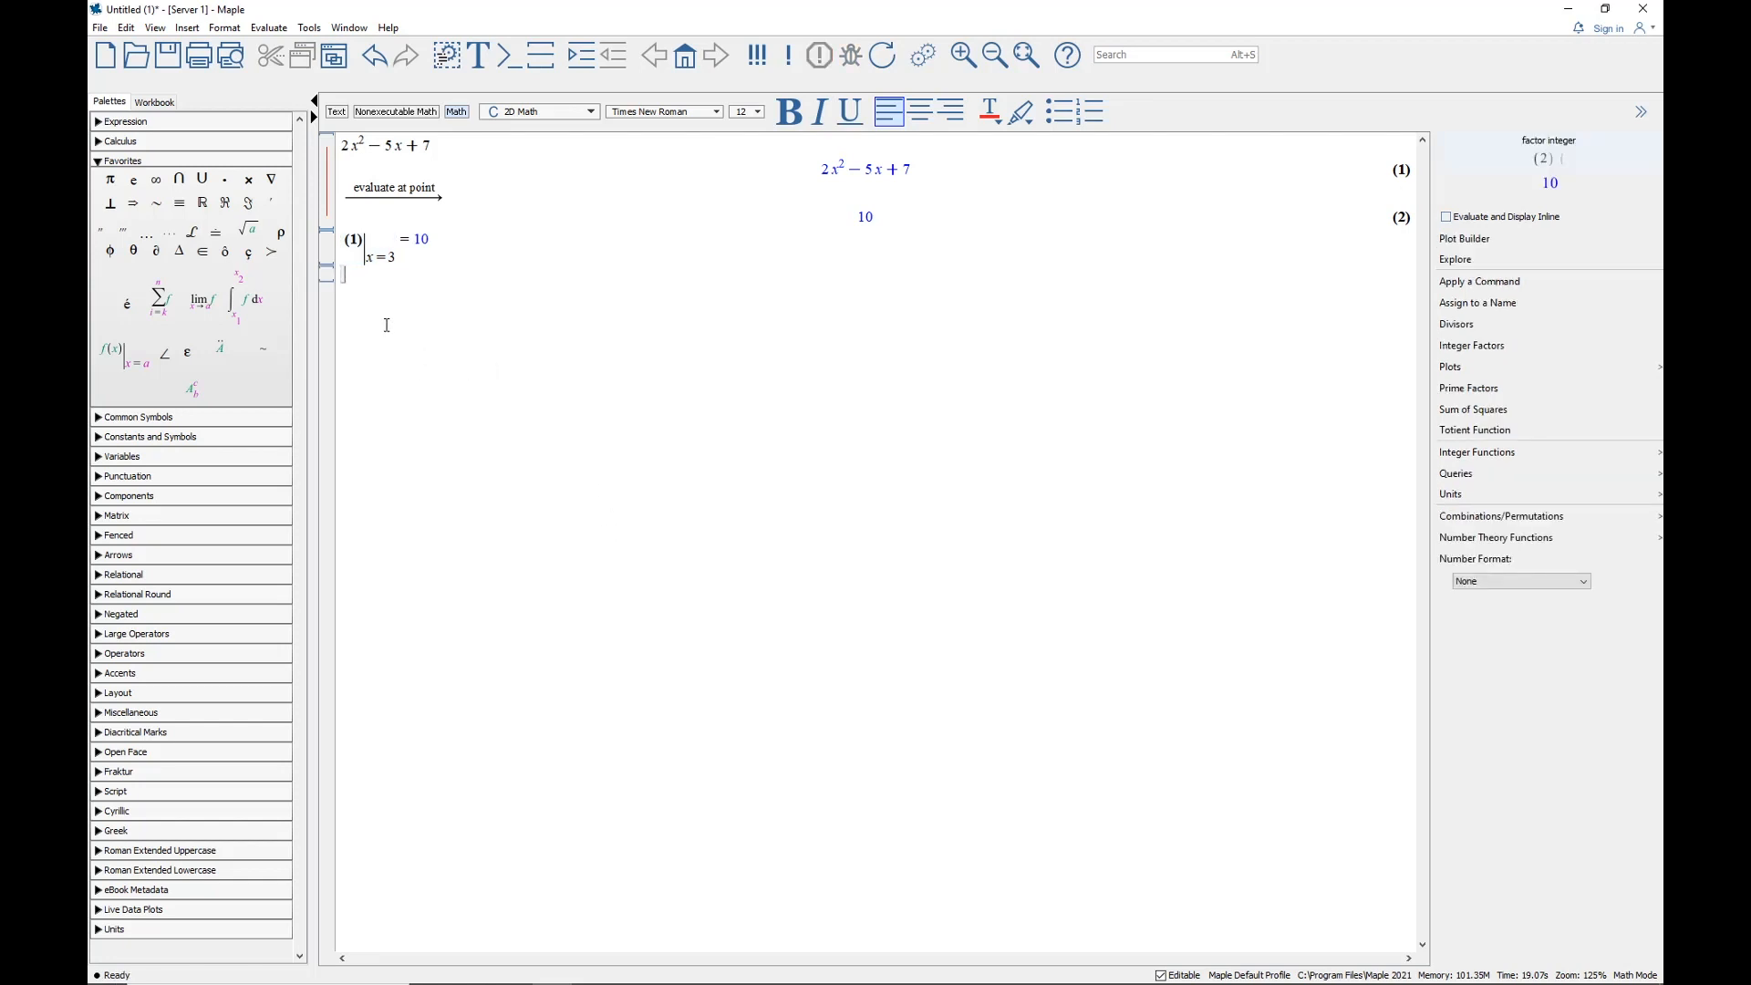
# Toggle Label Reference on label (1) in the evaluation so that it displays the polynomial it refers to
pyautogui.rightClick(354, 237)
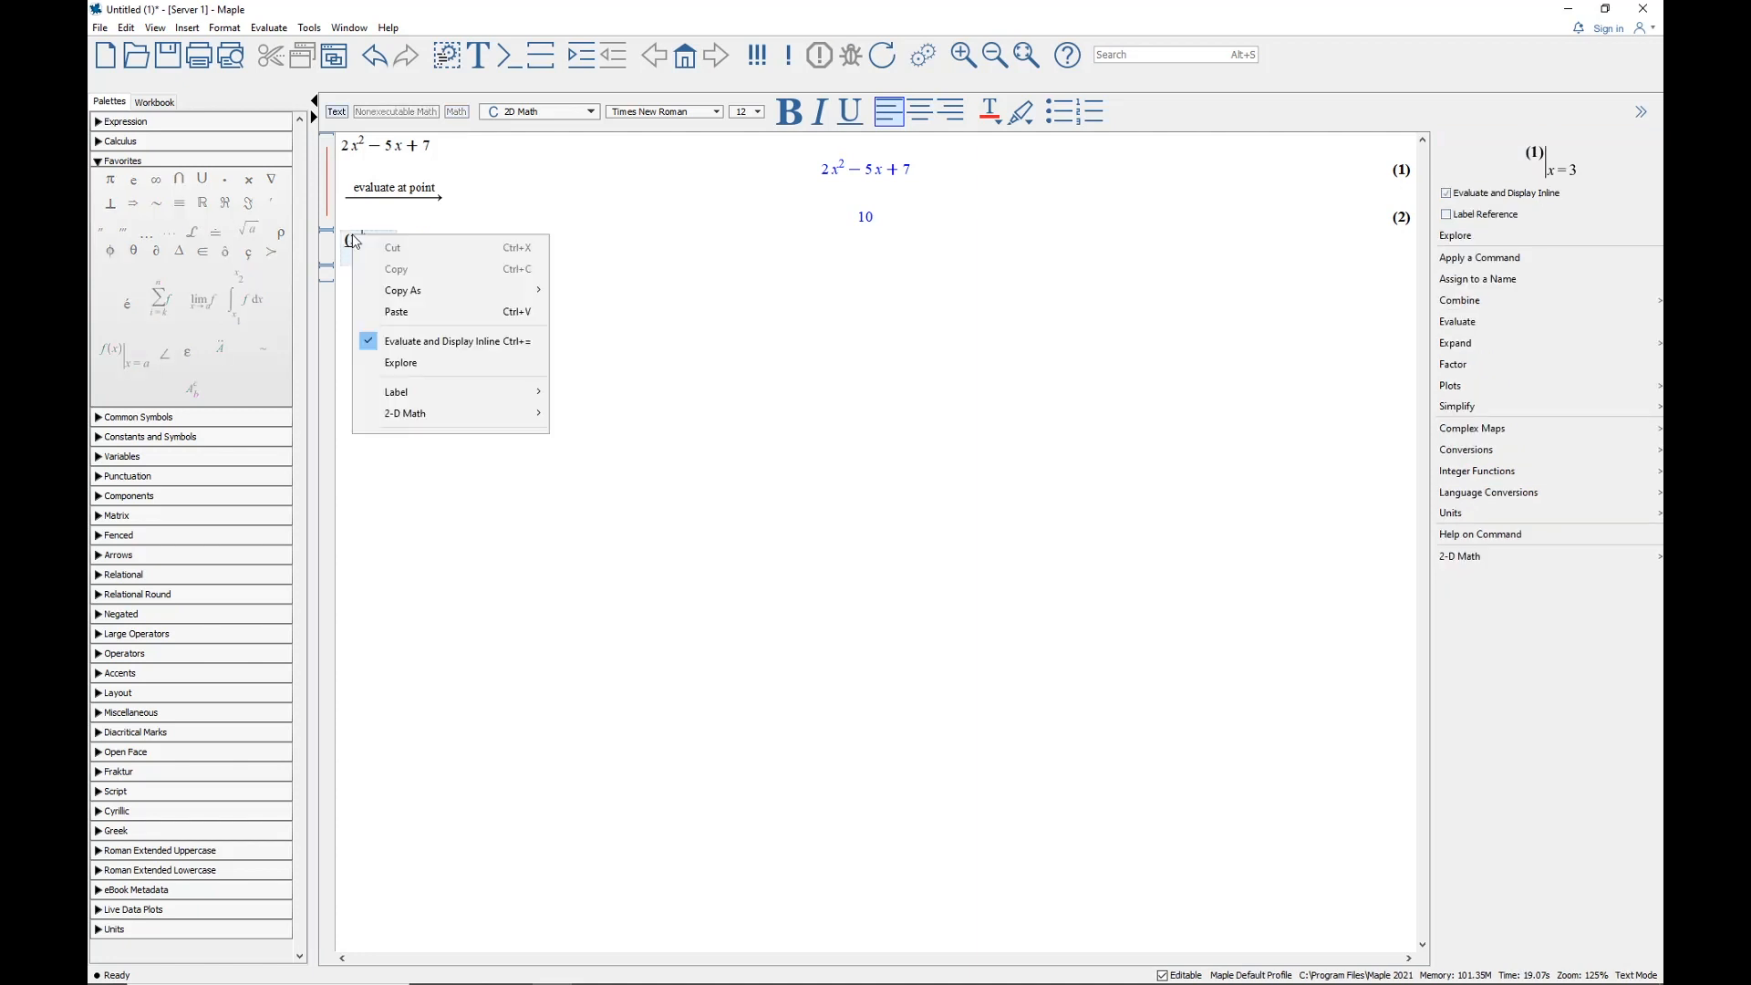
pyautogui.moveTo(407, 391)
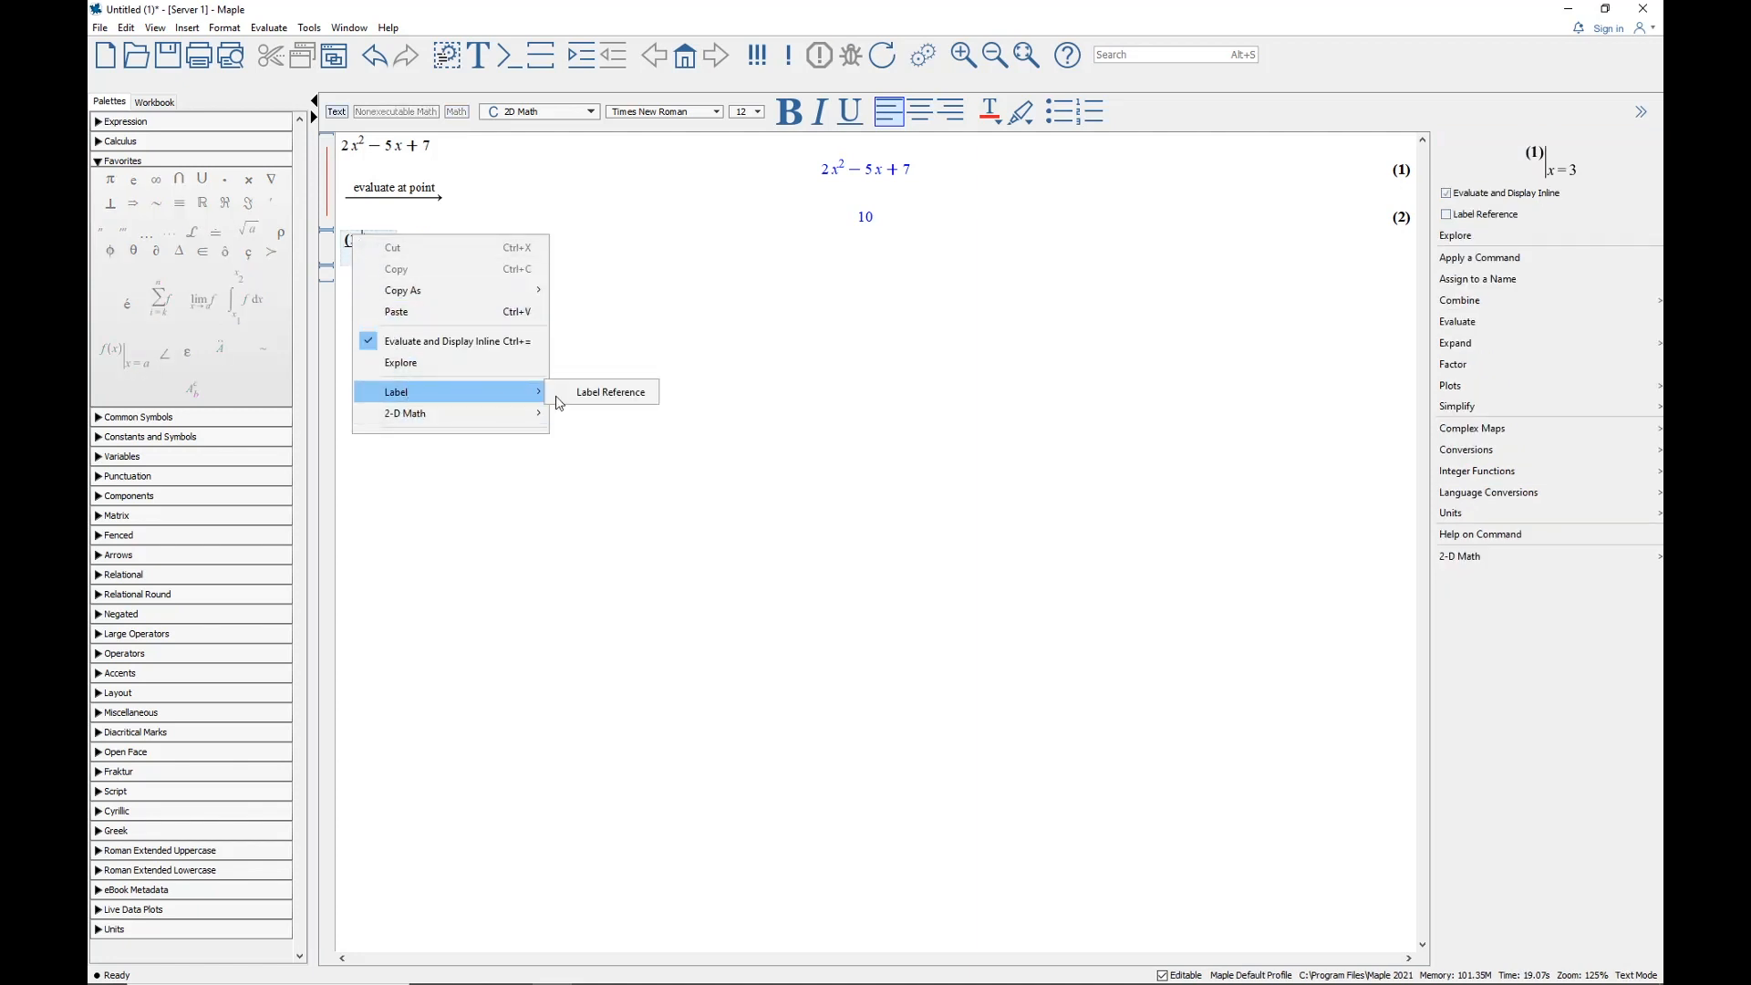
pyautogui.click(611, 399)
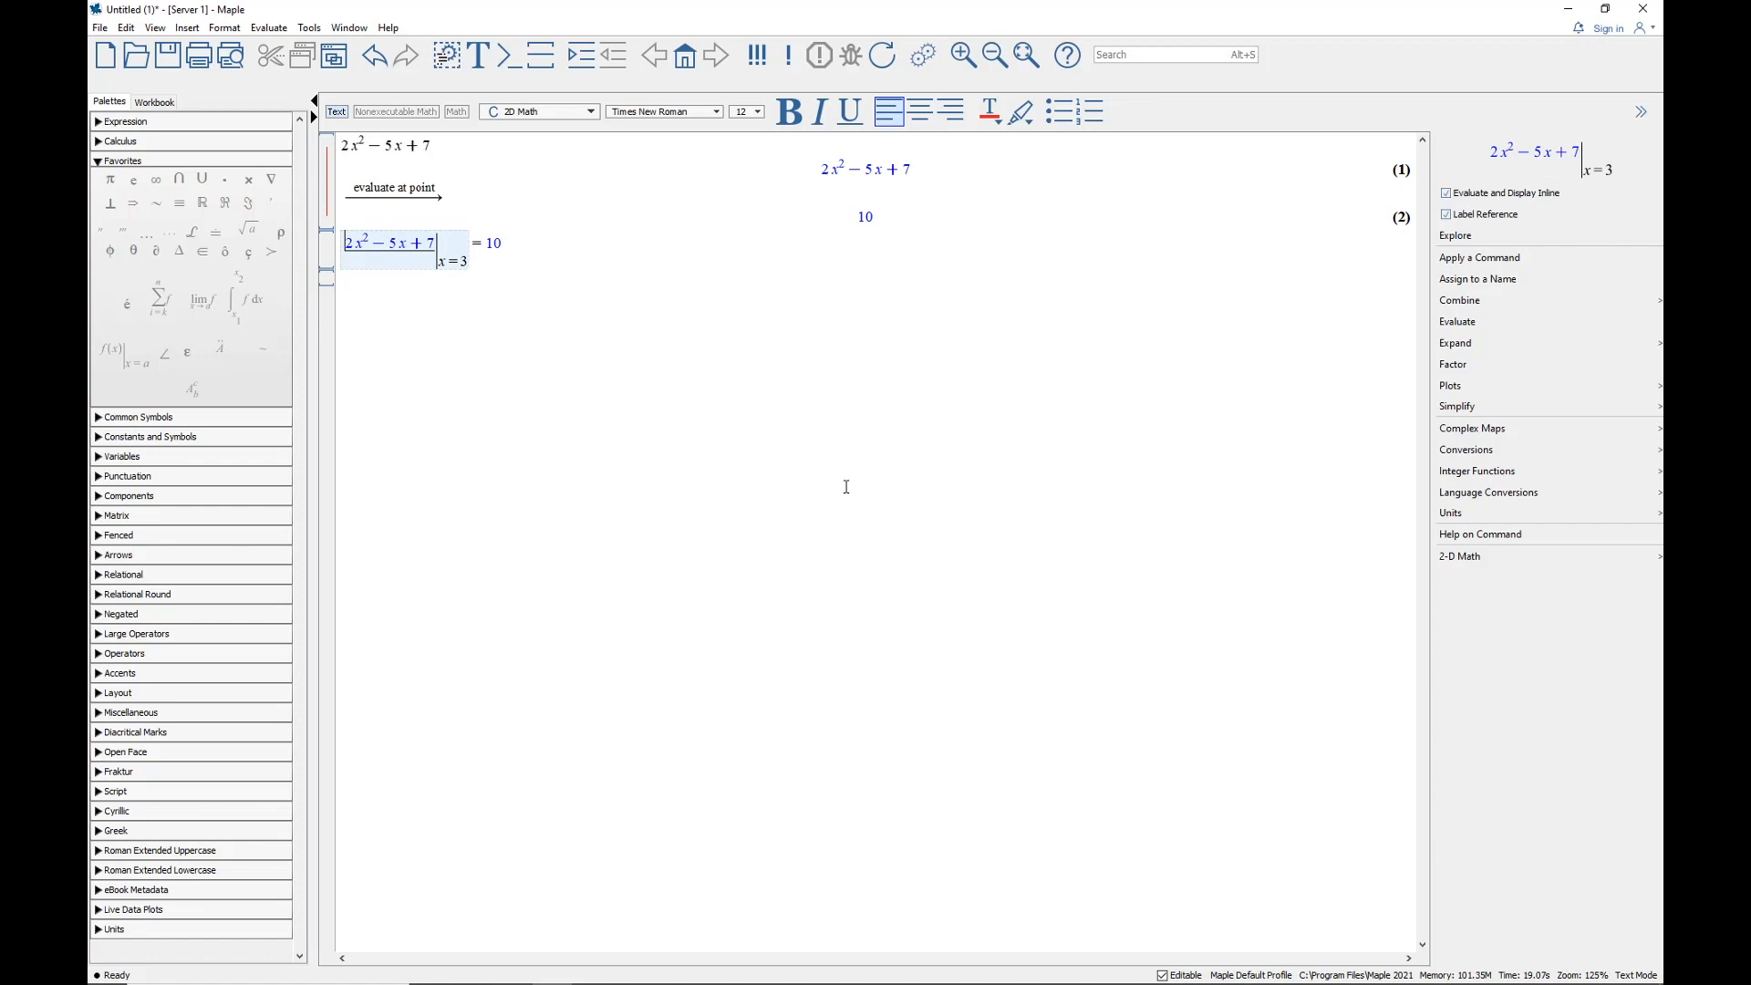
# Add several empty lines below the inline evaluation at x = 3
pyautogui.click(405, 330)
pyautogui.press('Return')
pyautogui.press('Return')
pyautogui.press('Return')
pyautogui.press('Return')
pyautogui.press('Return')
pyautogui.press('Return')
pyautogui.press('Return')
pyautogui.press('Return')
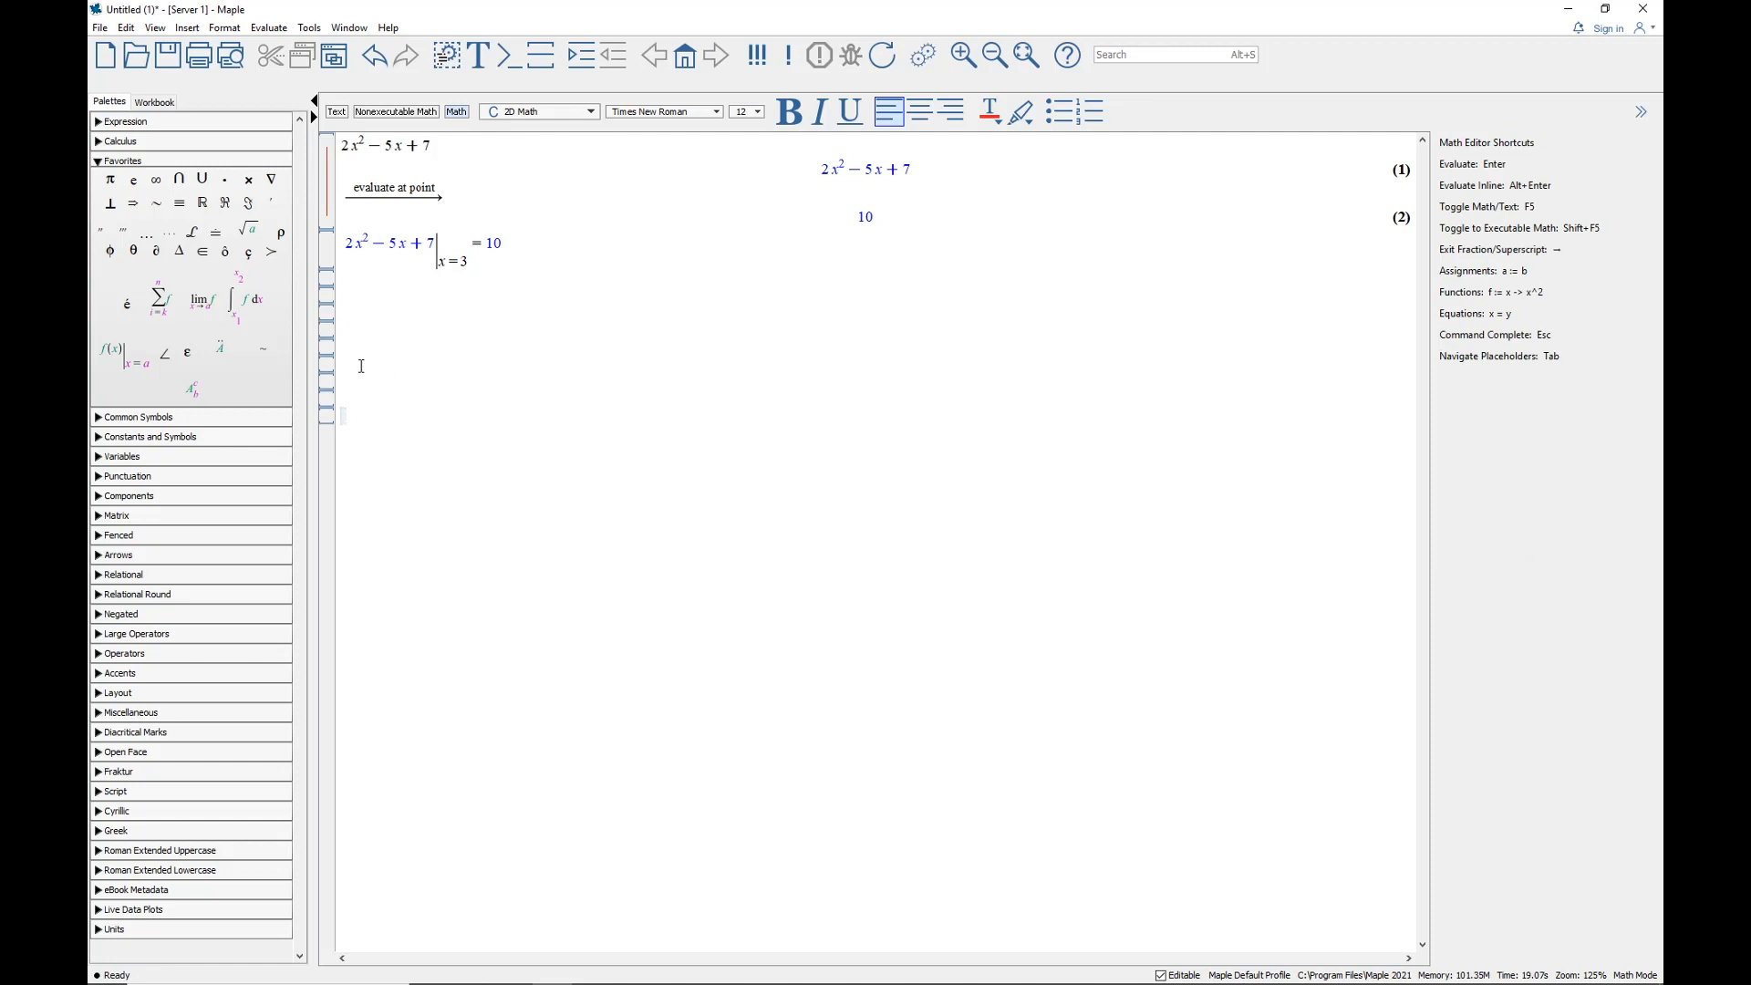
# Browse the Common Symbols and Greek palettes, and enter and evaluate the Greek letter π on a line below the inline evaluation
pyautogui.click(355, 296)
pyautogui.click(99, 419)
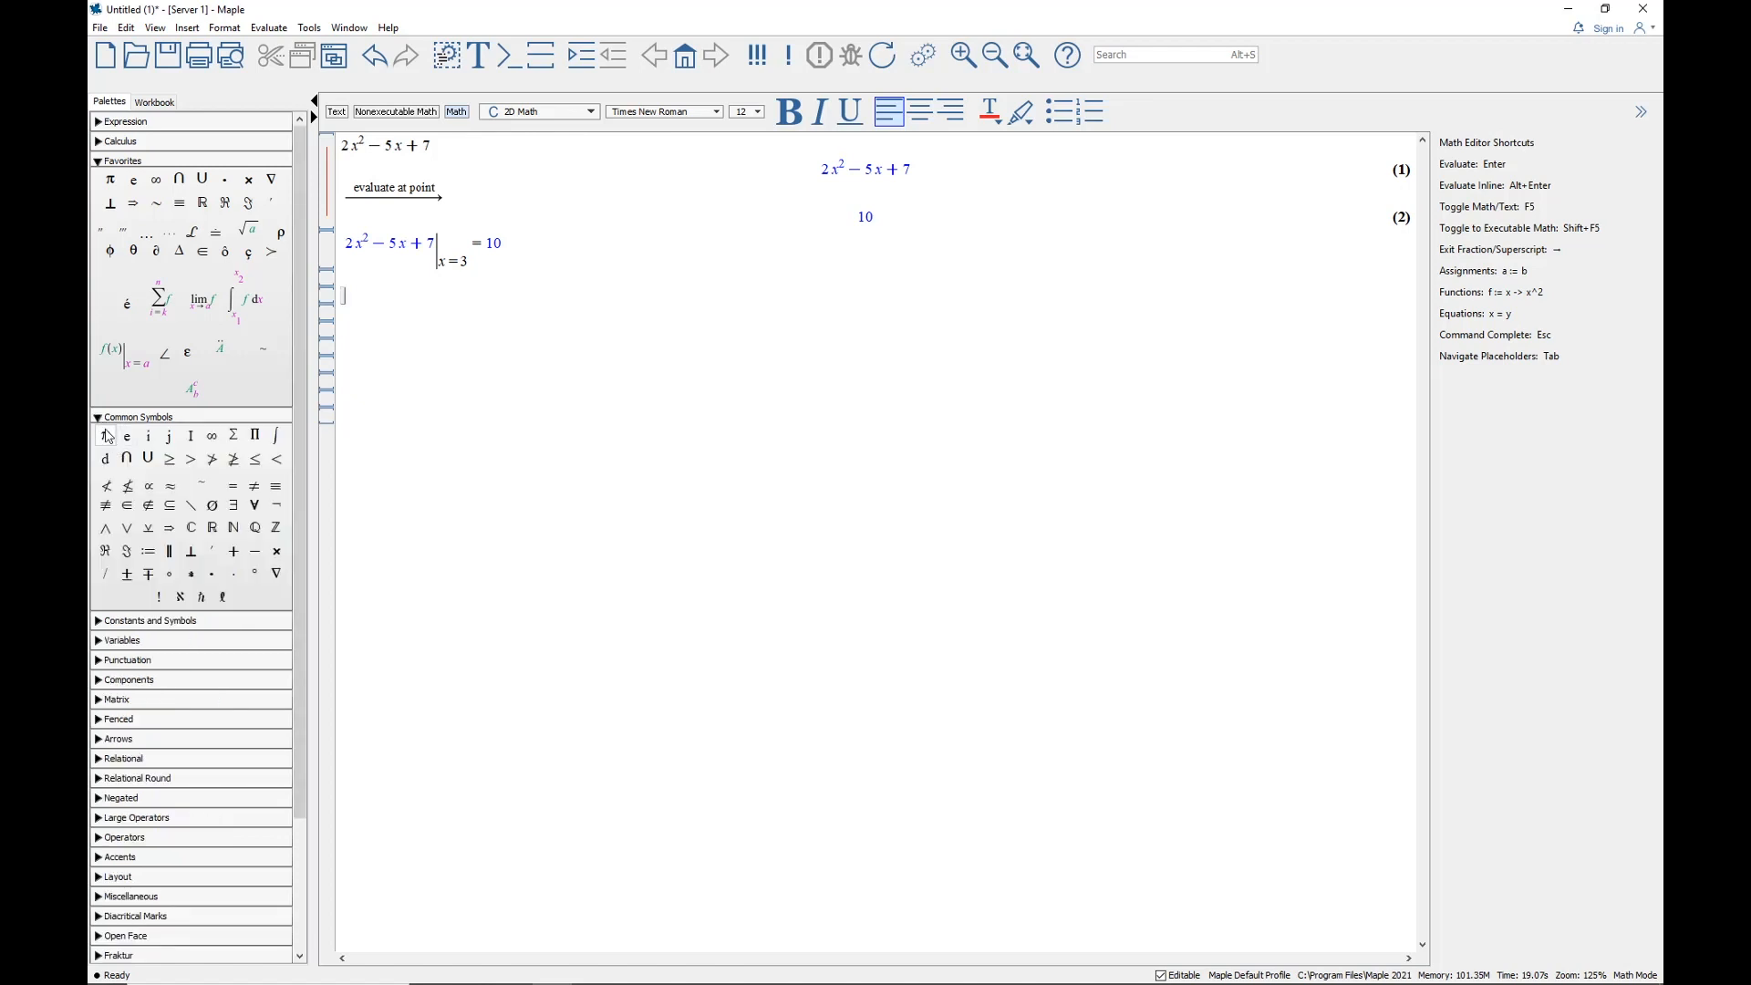
pyautogui.click(99, 420)
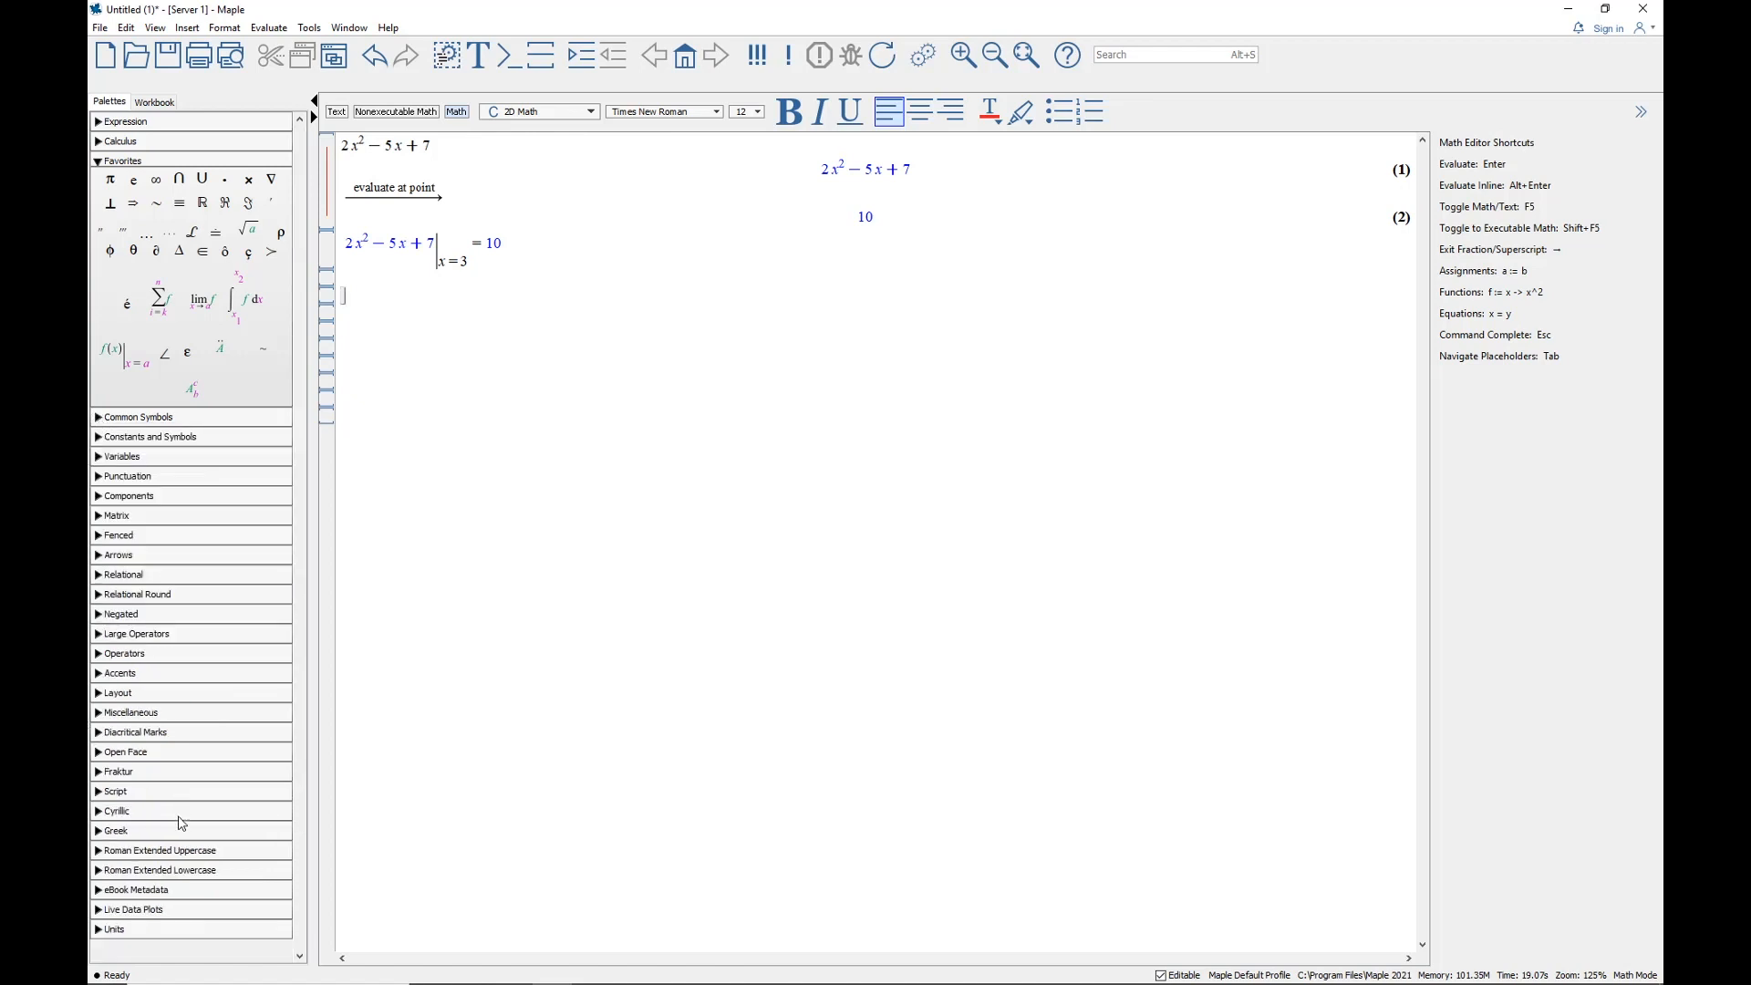
pyautogui.click(101, 830)
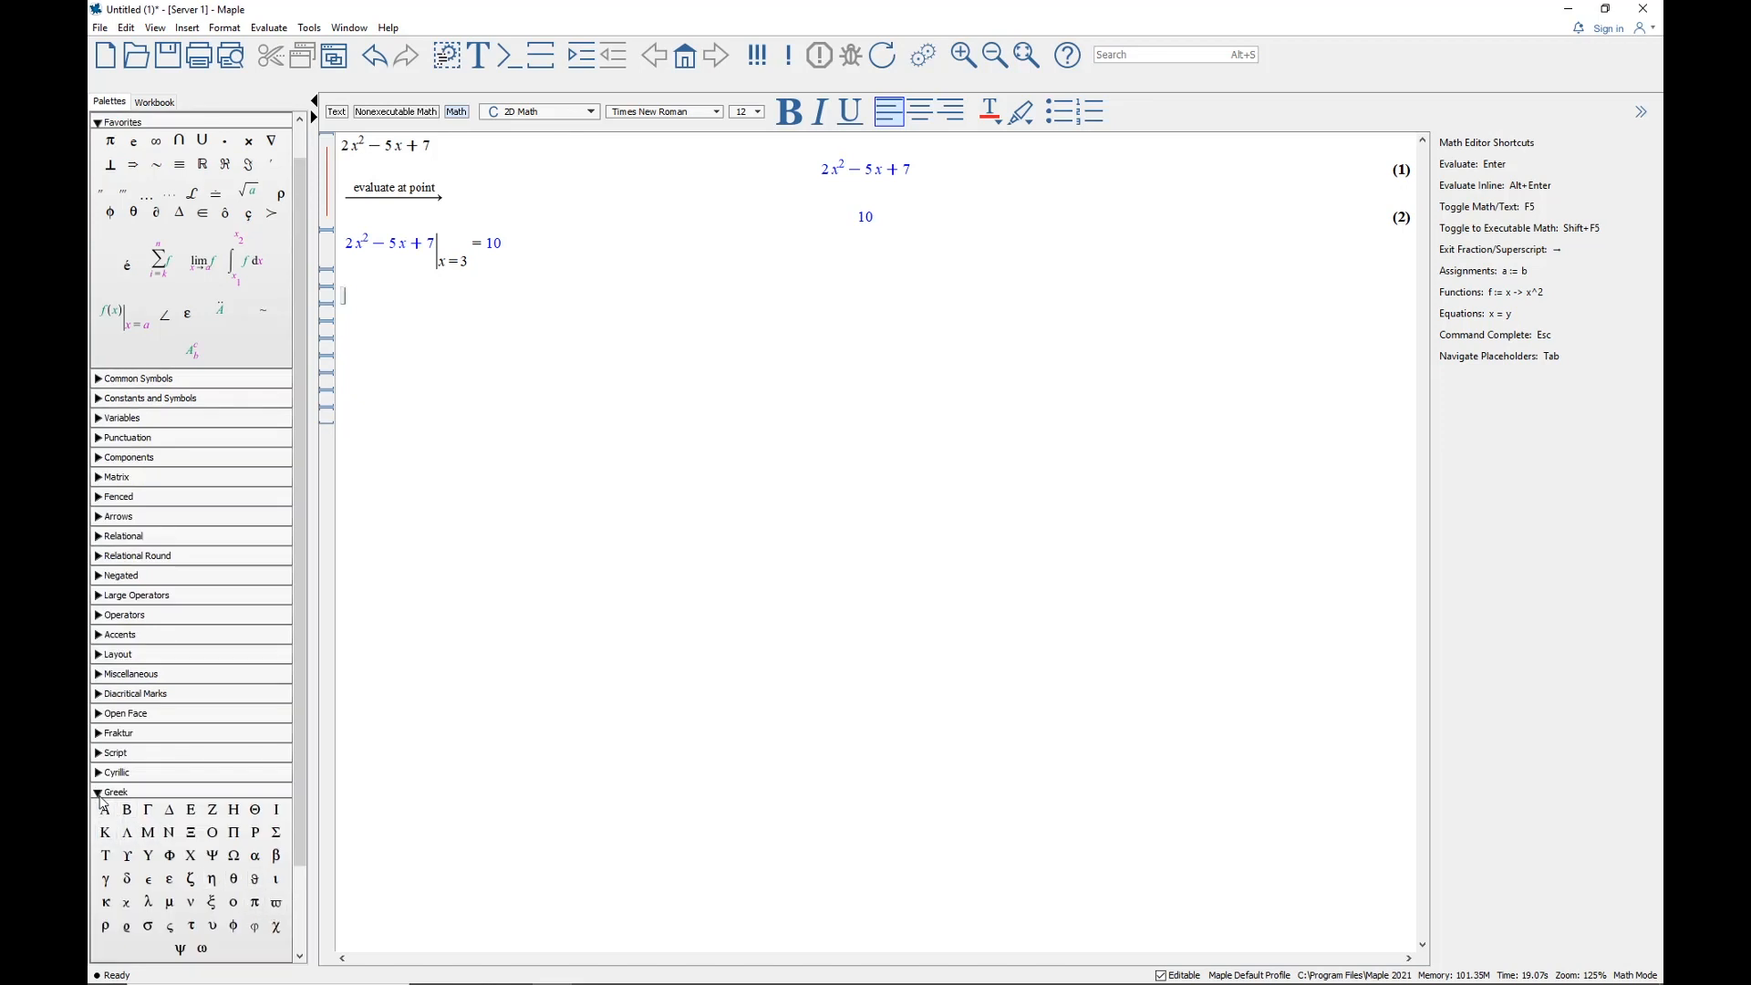
pyautogui.click(100, 792)
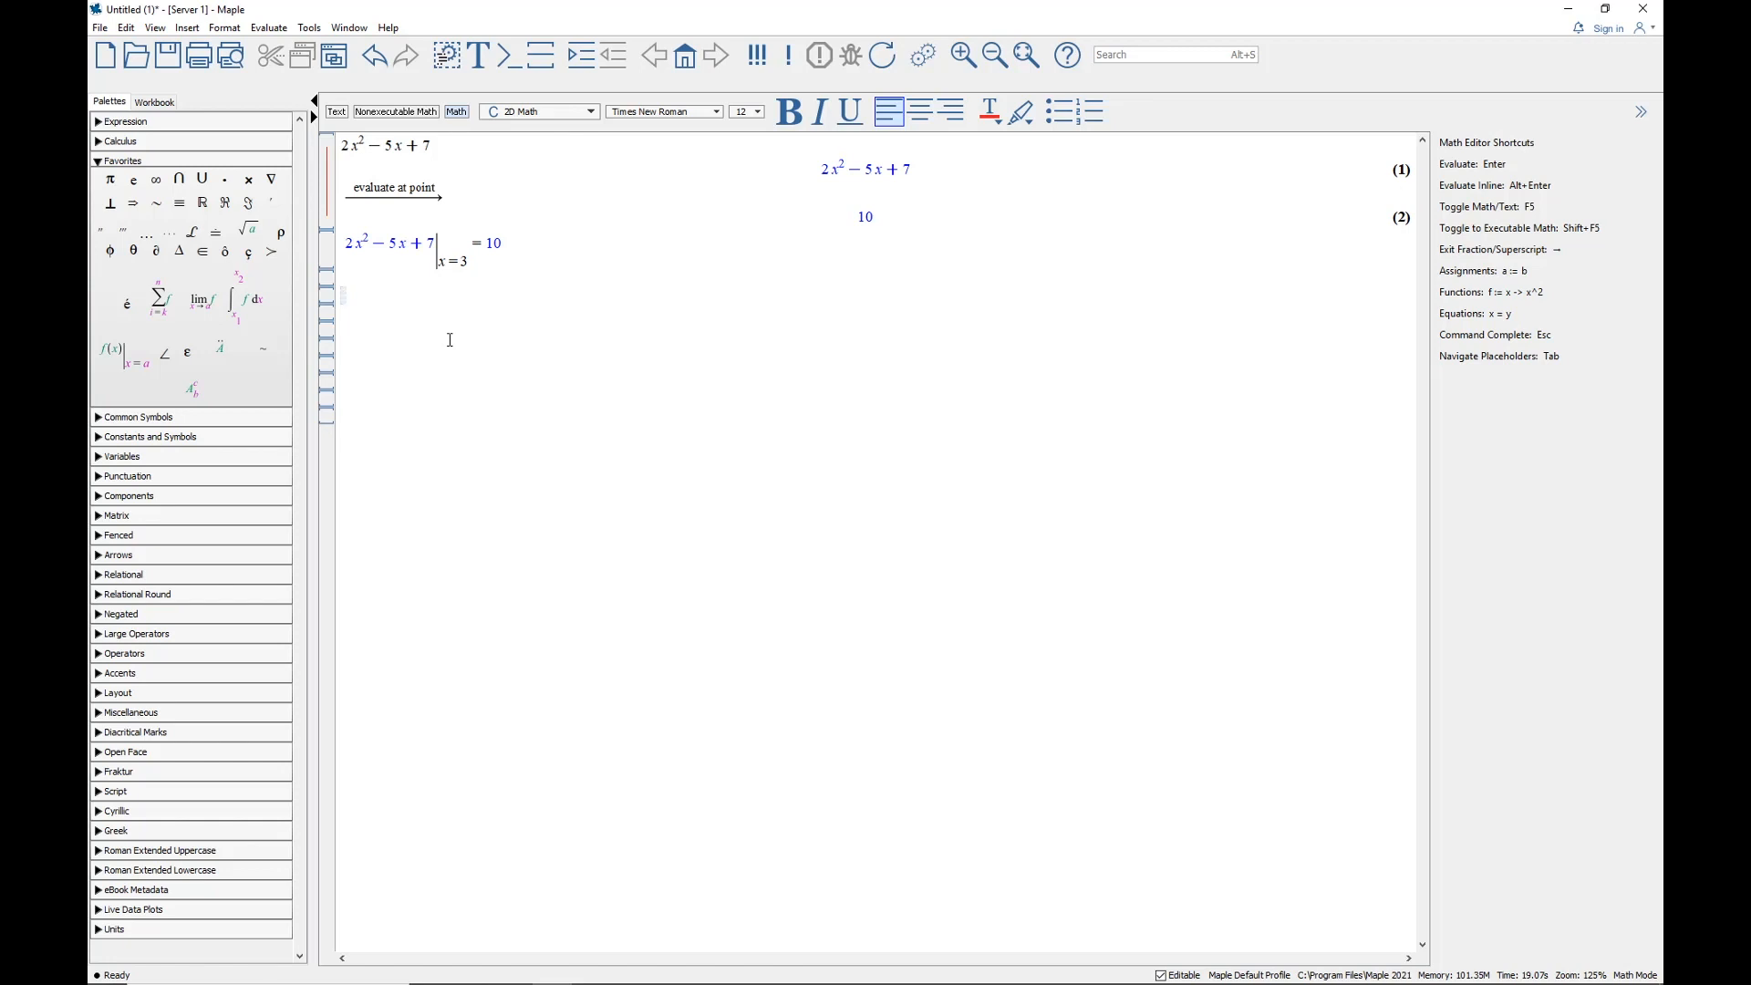
pyautogui.hotkey('ctrl', 'shift', 'g')
pyautogui.write('p')
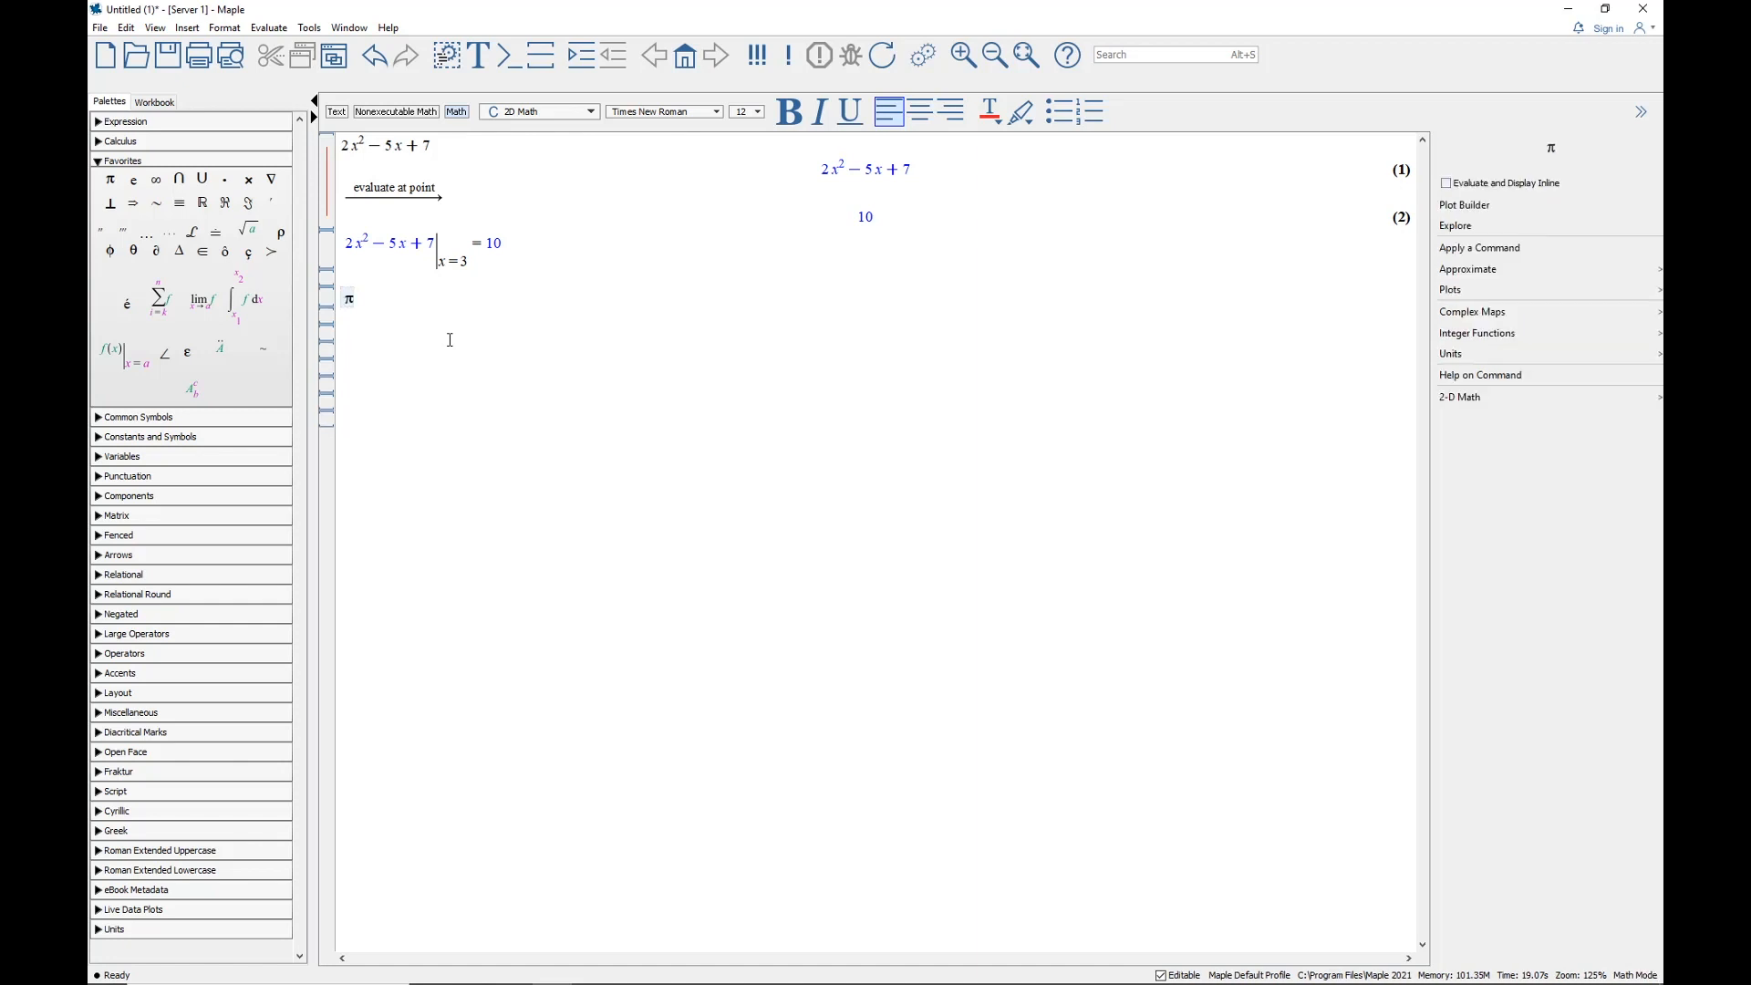
pyautogui.press('Return')
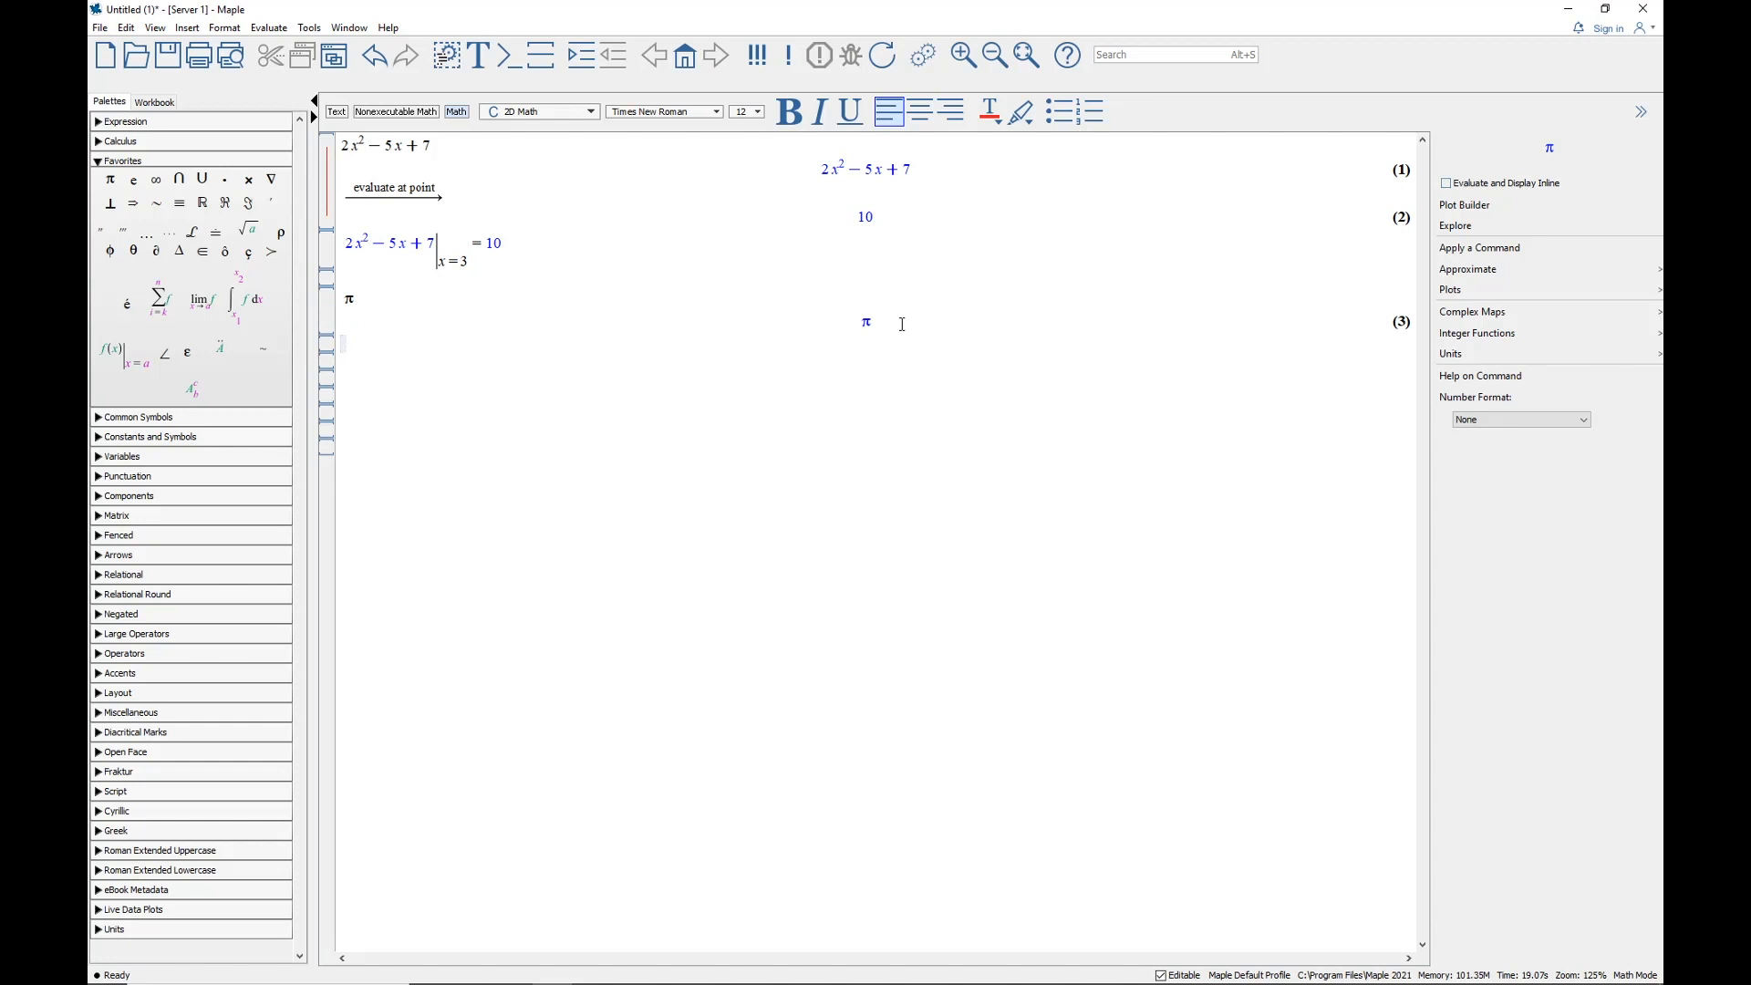
# Approximate the π output to 10 digits
pyautogui.click(888, 319)
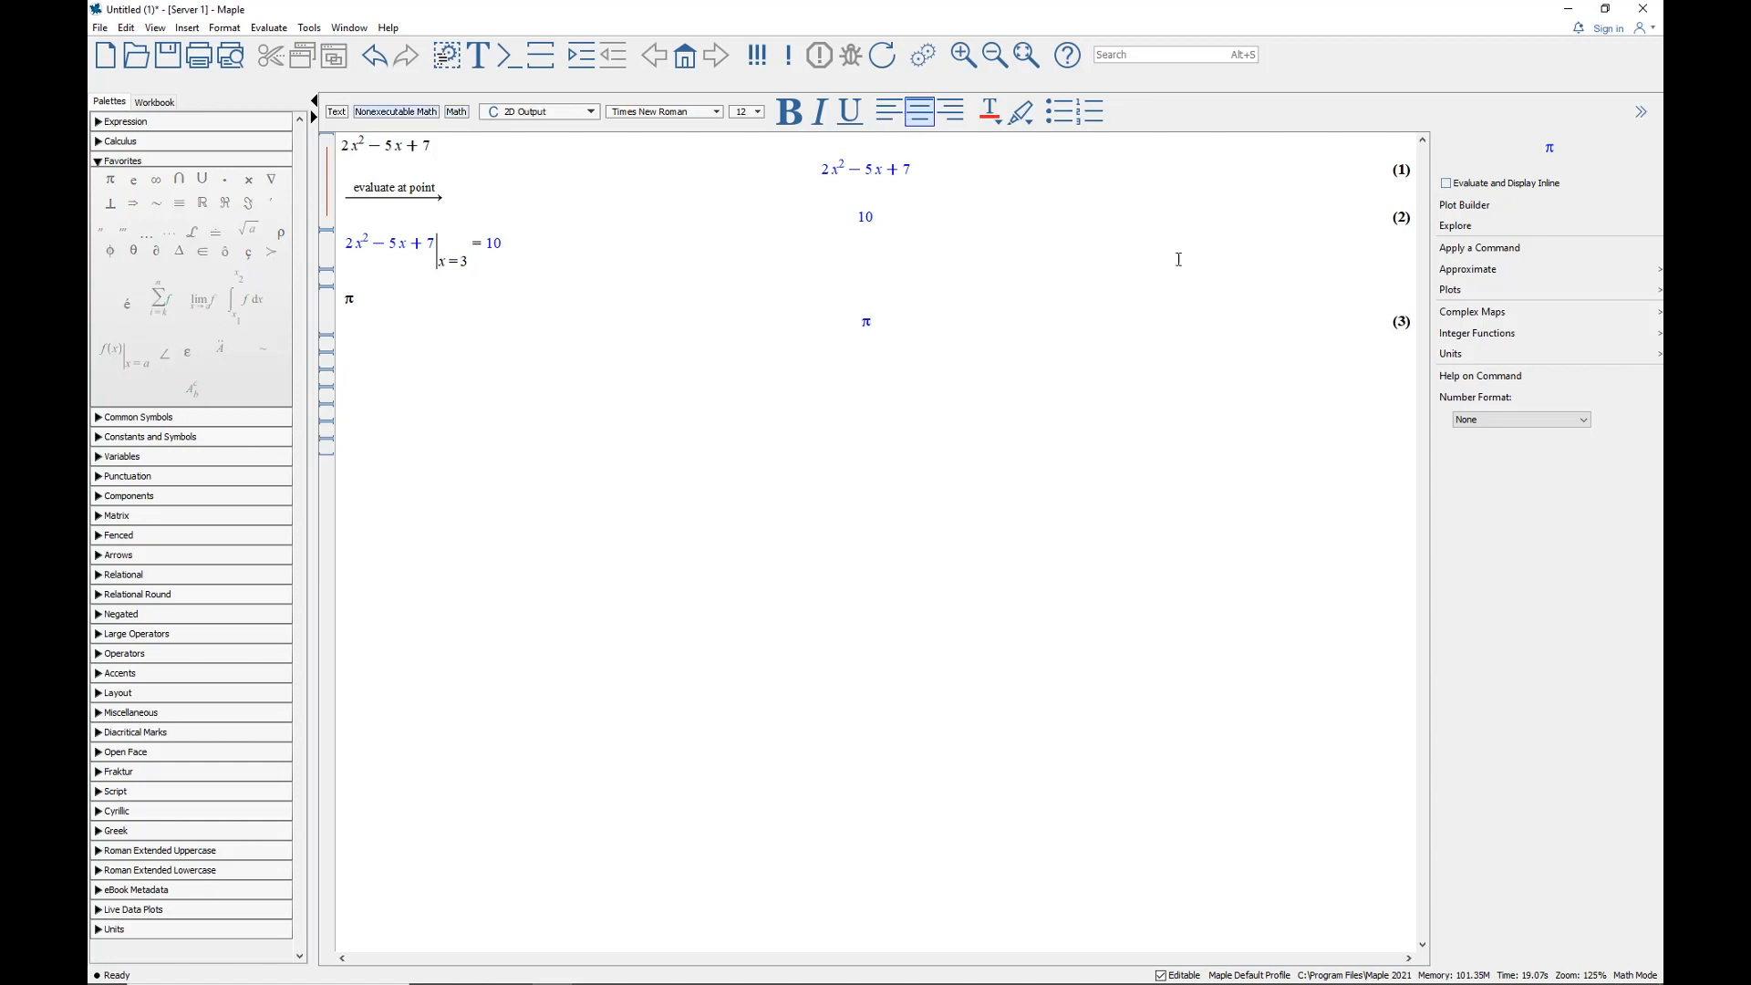
pyautogui.click(1477, 270)
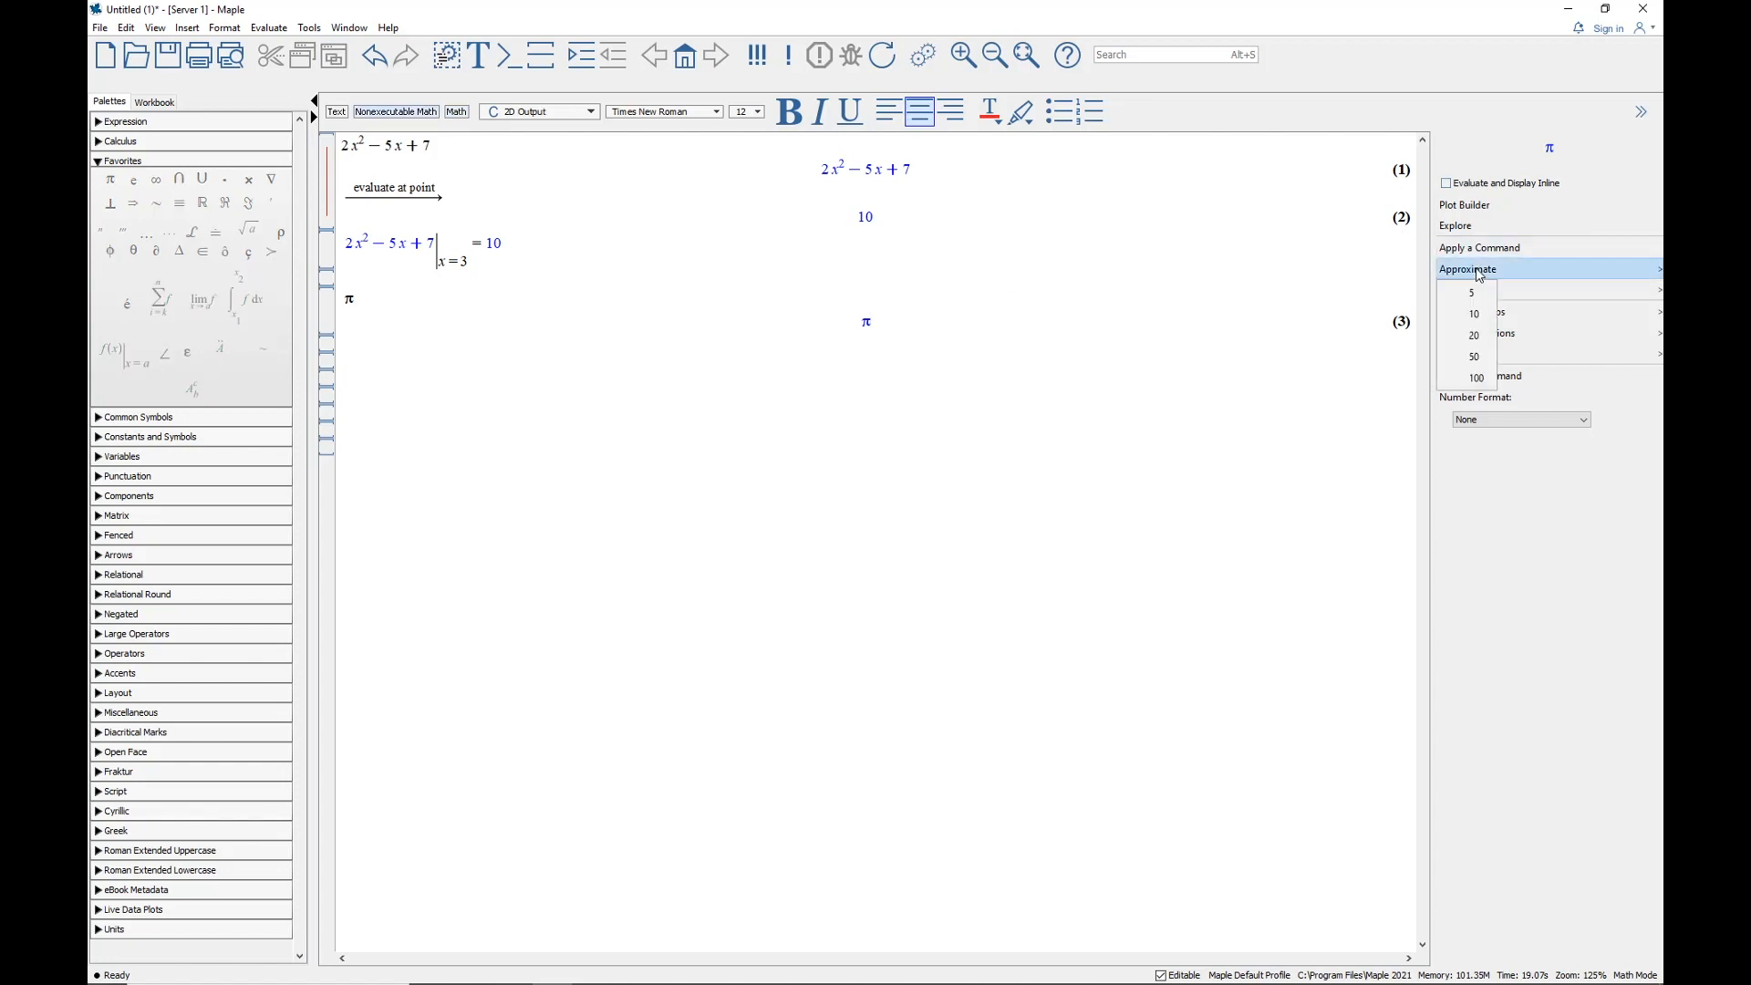
pyautogui.click(1475, 315)
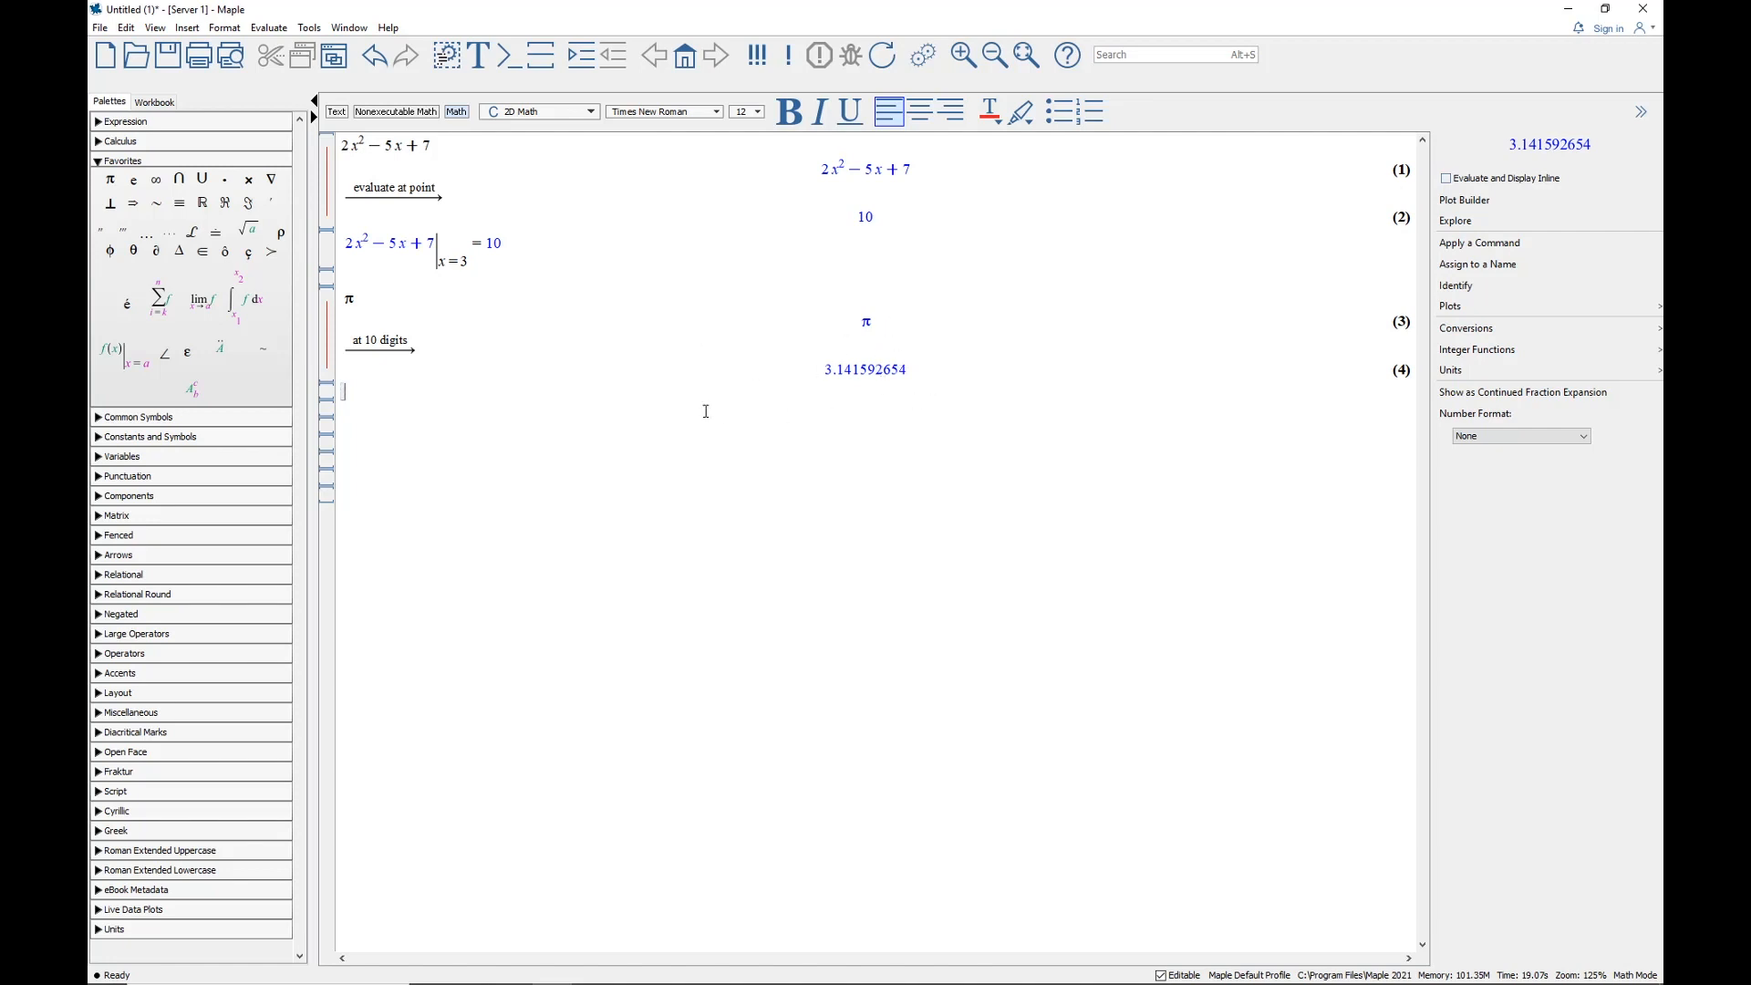
# Insert an evaluate-at-a-point template below the π approximation and fill its expression with a reference to equation label (1)
pyautogui.click(116, 358)
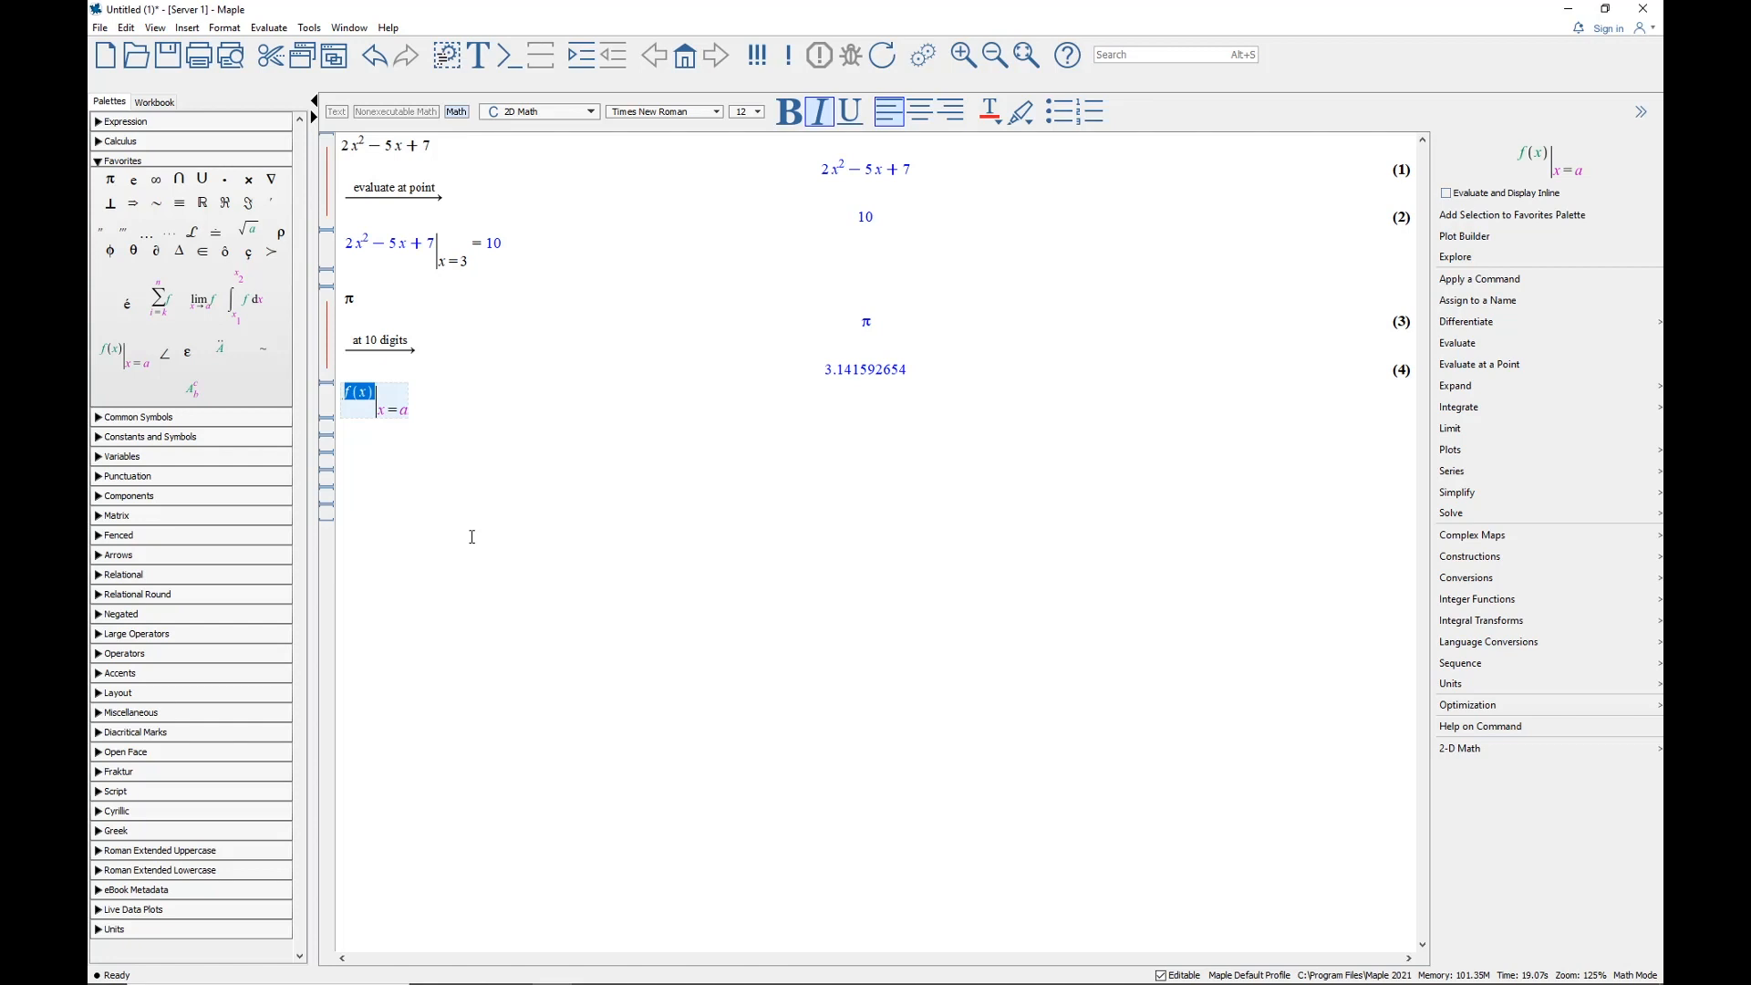
pyautogui.hotkey('ctrl', 'l')
pyautogui.write('1')
pyautogui.press('Return')
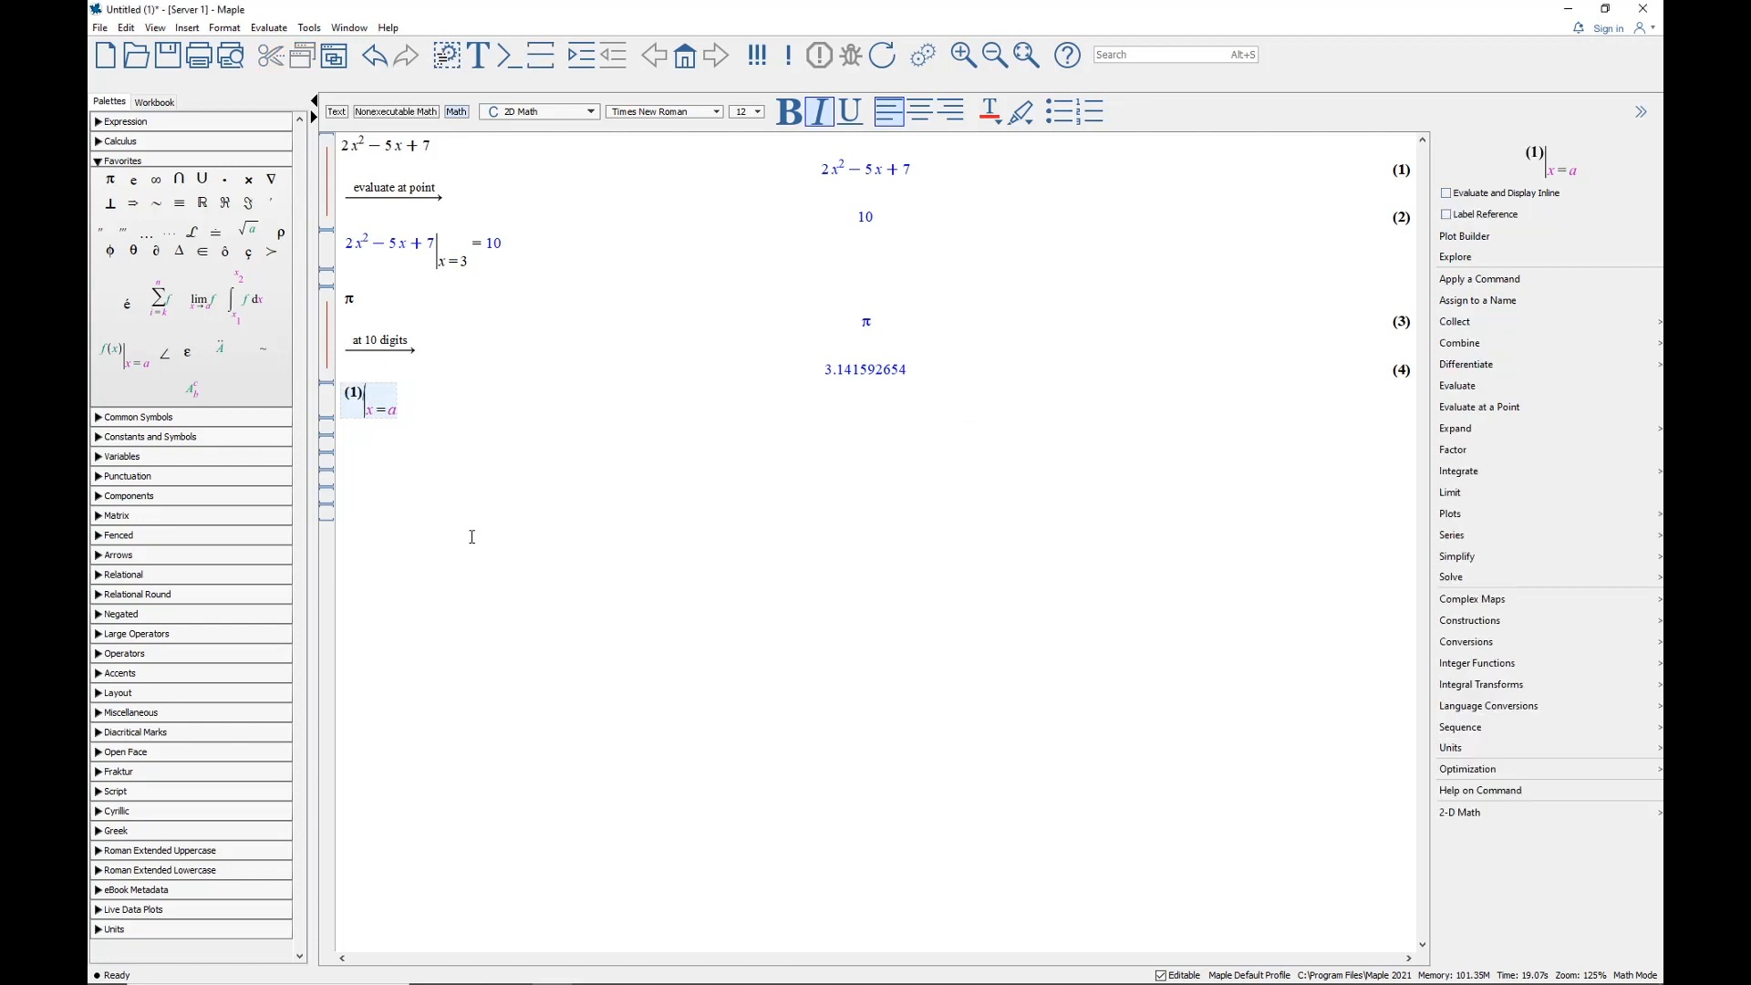
# Replace the point a in the template with a reference to equation label (4) and evaluate the expression inline
pyautogui.hotkey('shift', 'Right')
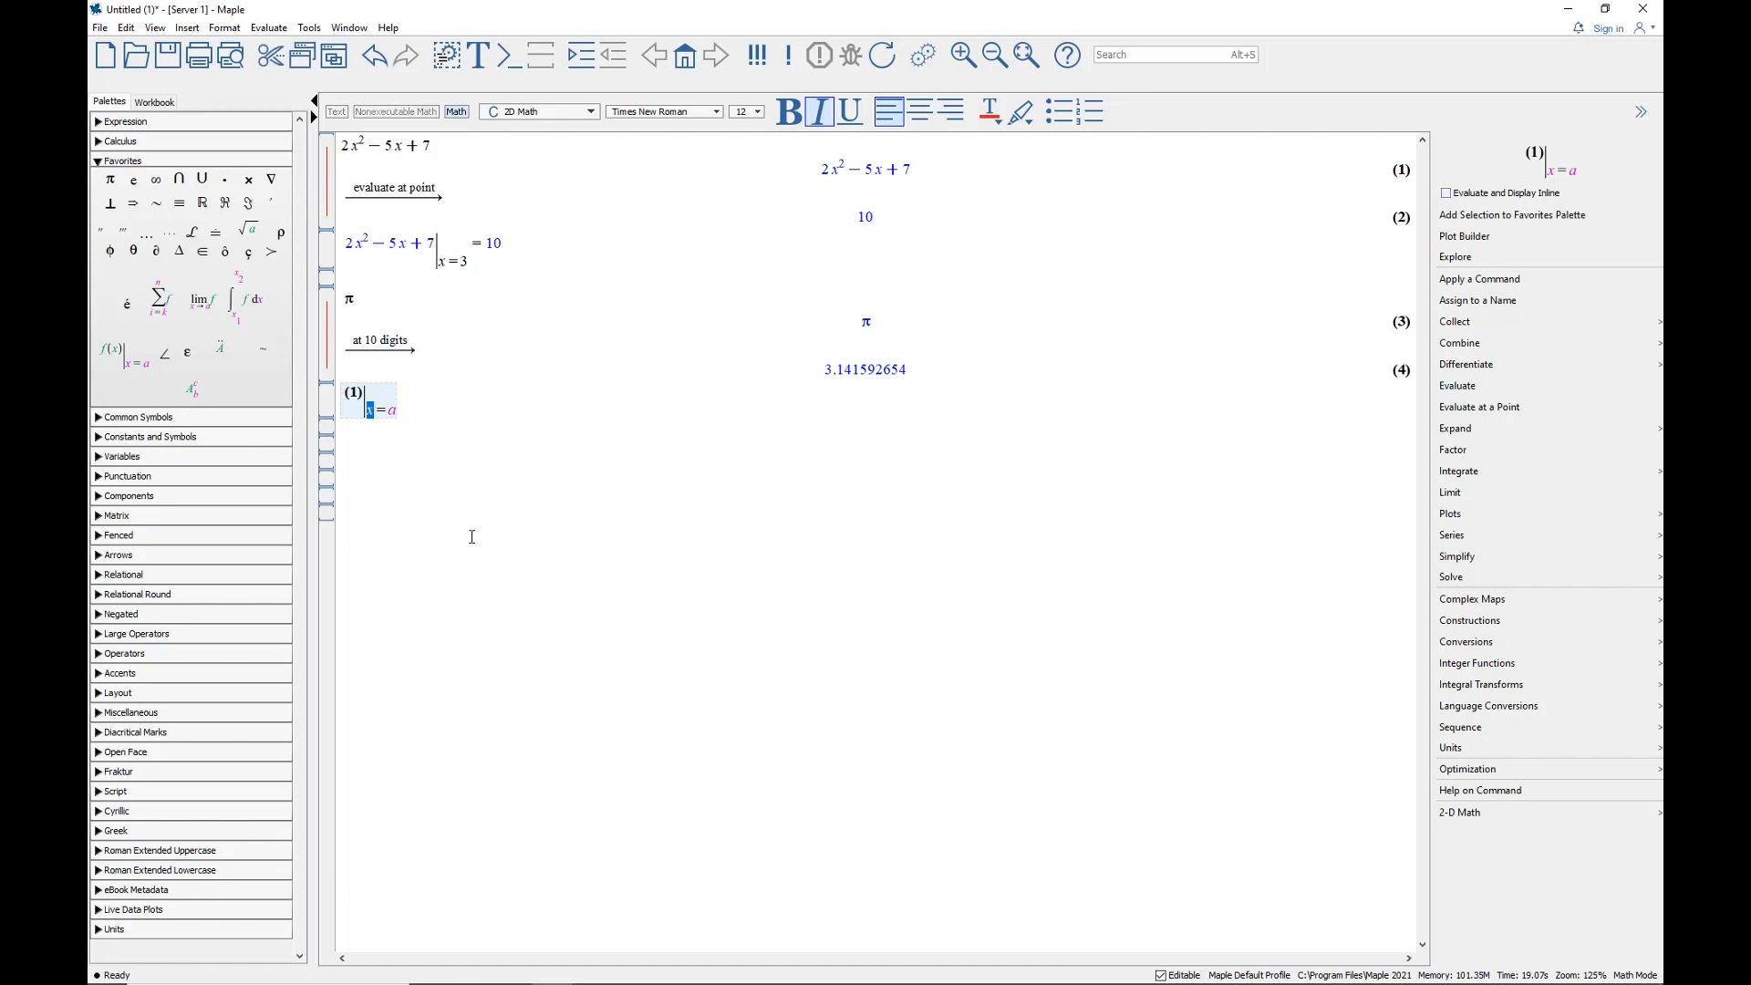
pyautogui.press('Right')
pyautogui.press('Right')
pyautogui.hotkey('shift', 'Right')
pyautogui.hotkey('ctrl', 'l')
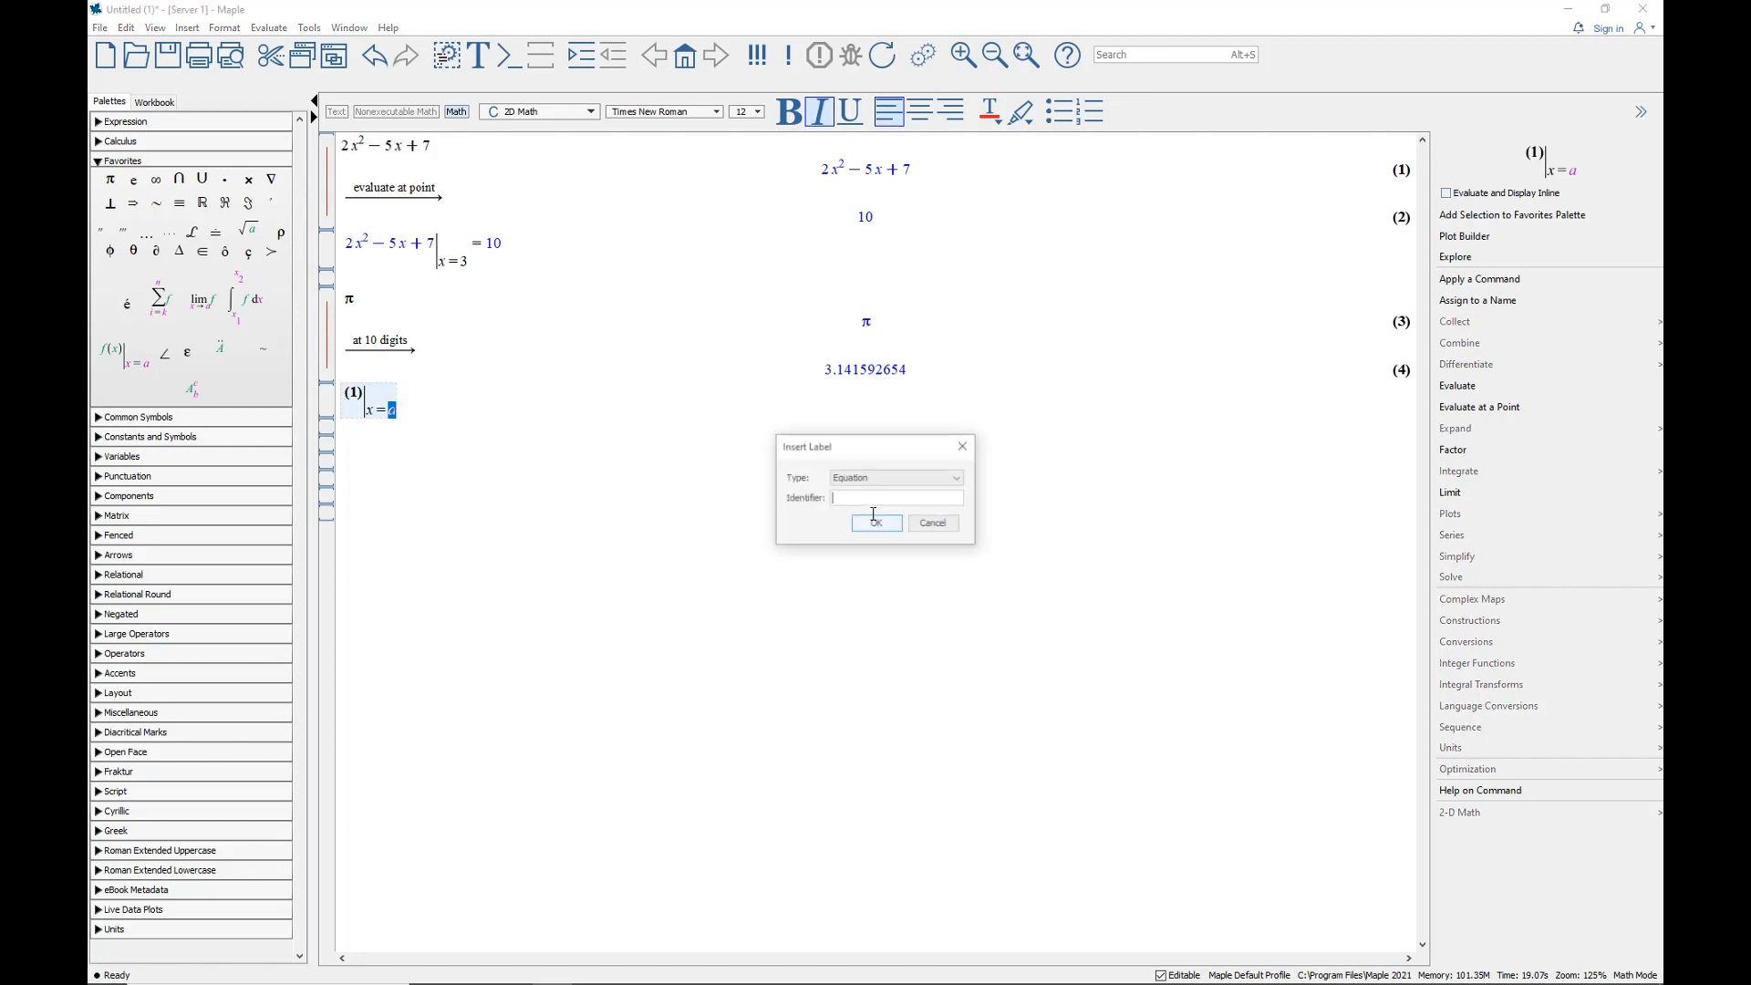
pyautogui.click(873, 518)
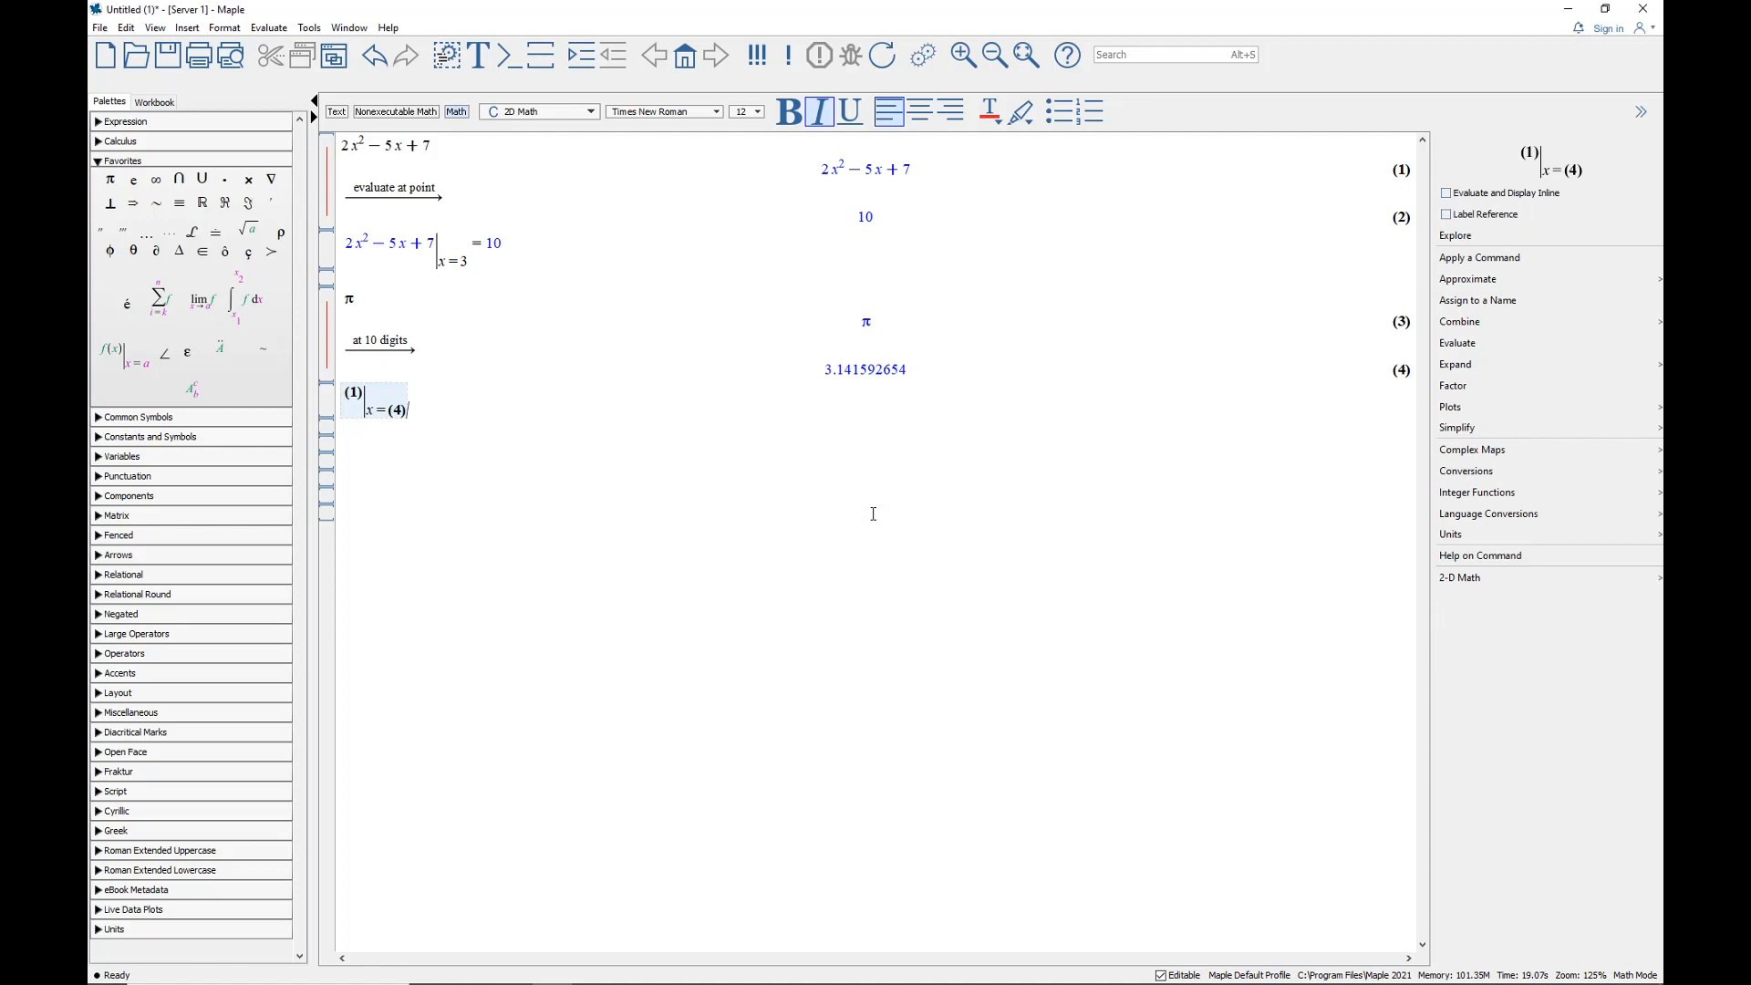
pyautogui.hotkey('ctrl', '=')
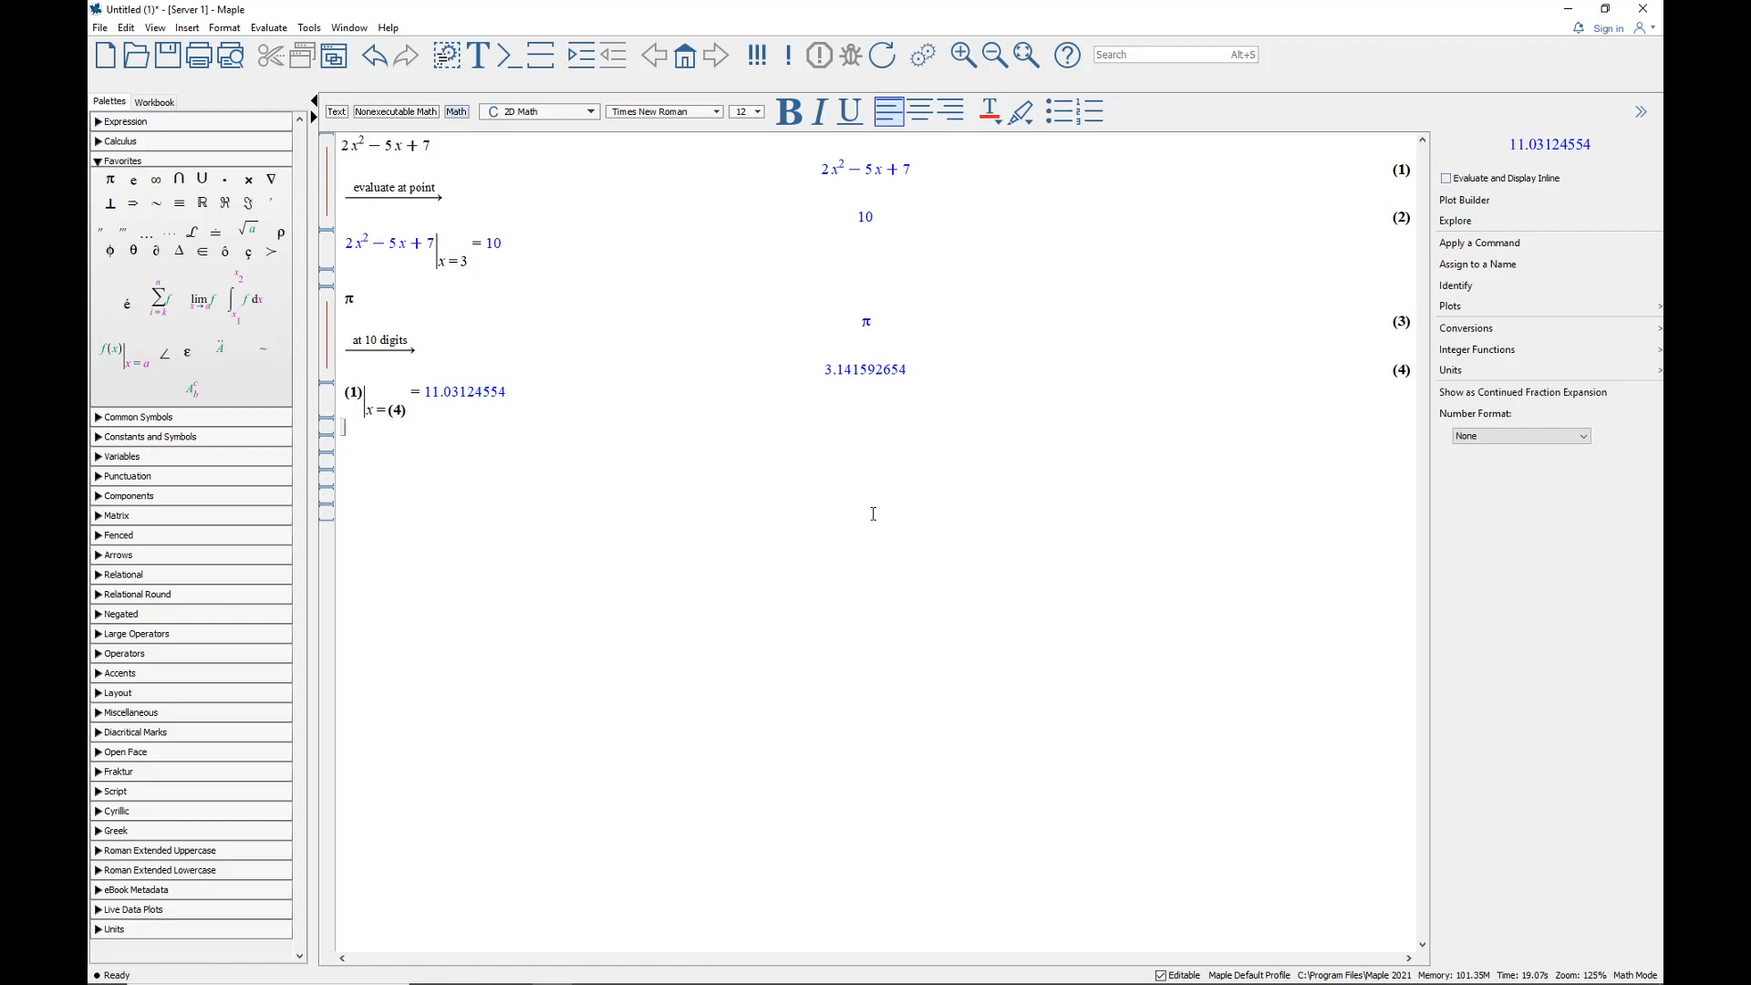
# Open the context options for the label (1) reference in the evaluation at x = (4)
pyautogui.rightClick(356, 393)
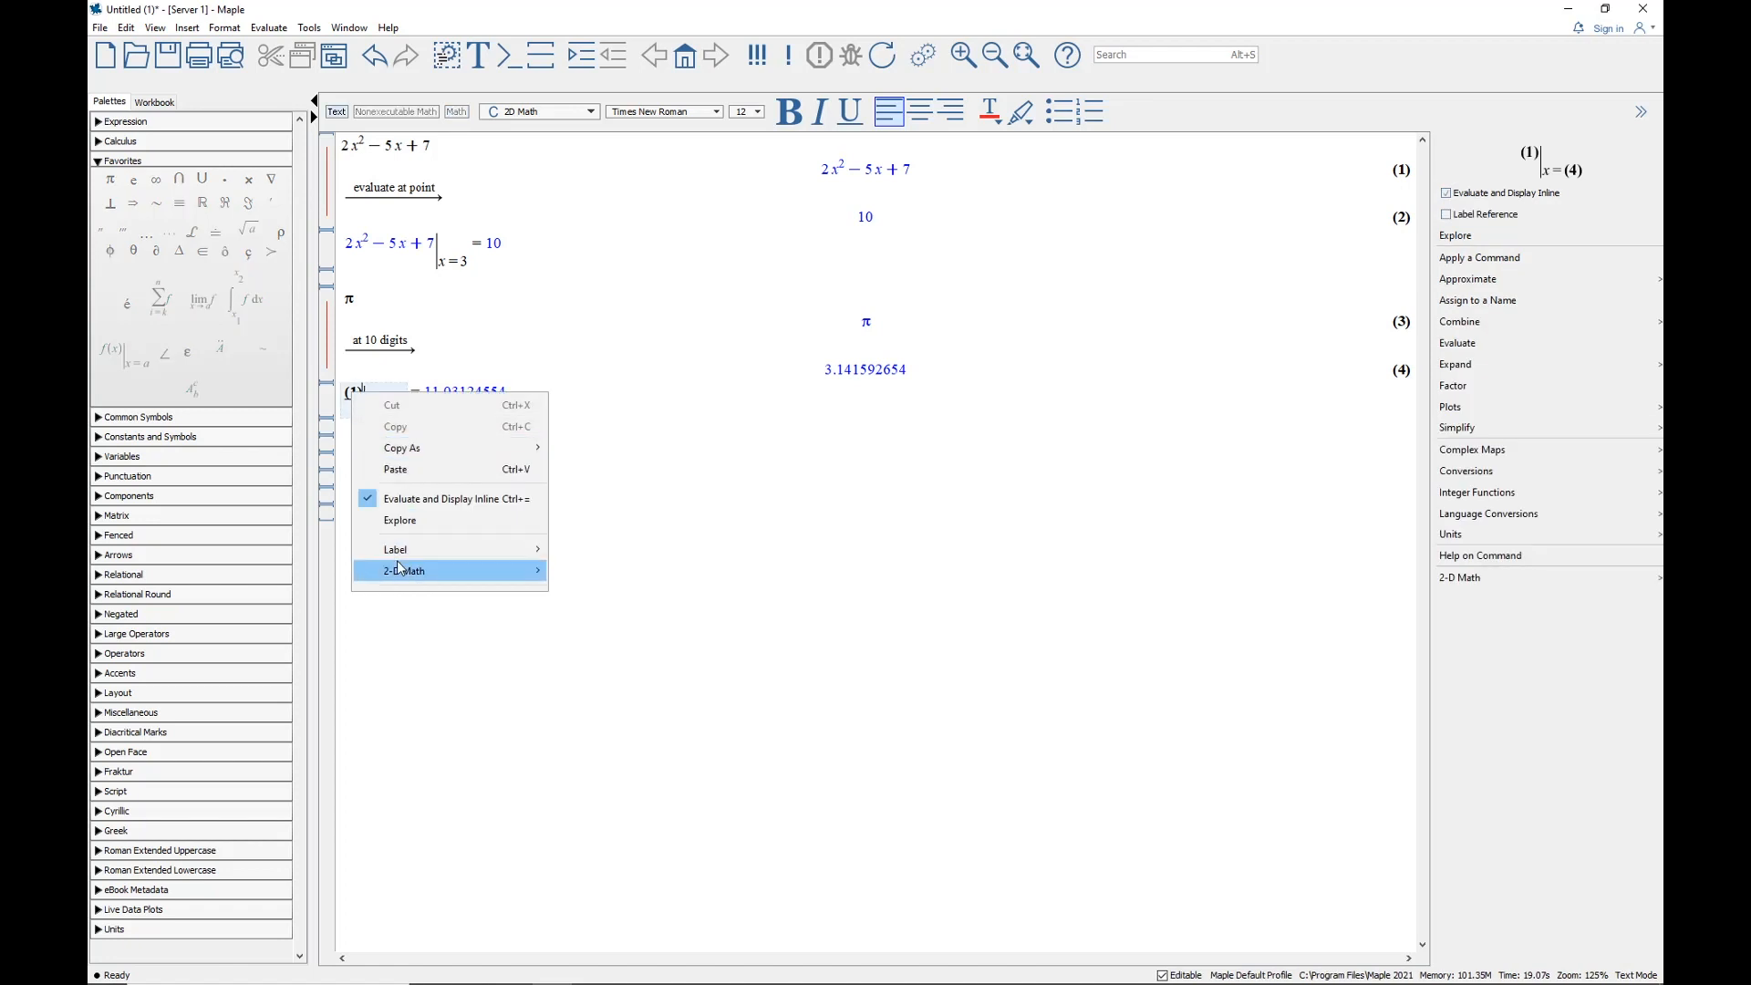
# Replace the label references (1) and (4) in the last evaluate-at-a-point expression with the contents they refer to
pyautogui.moveTo(507, 549)
pyautogui.click(609, 549)
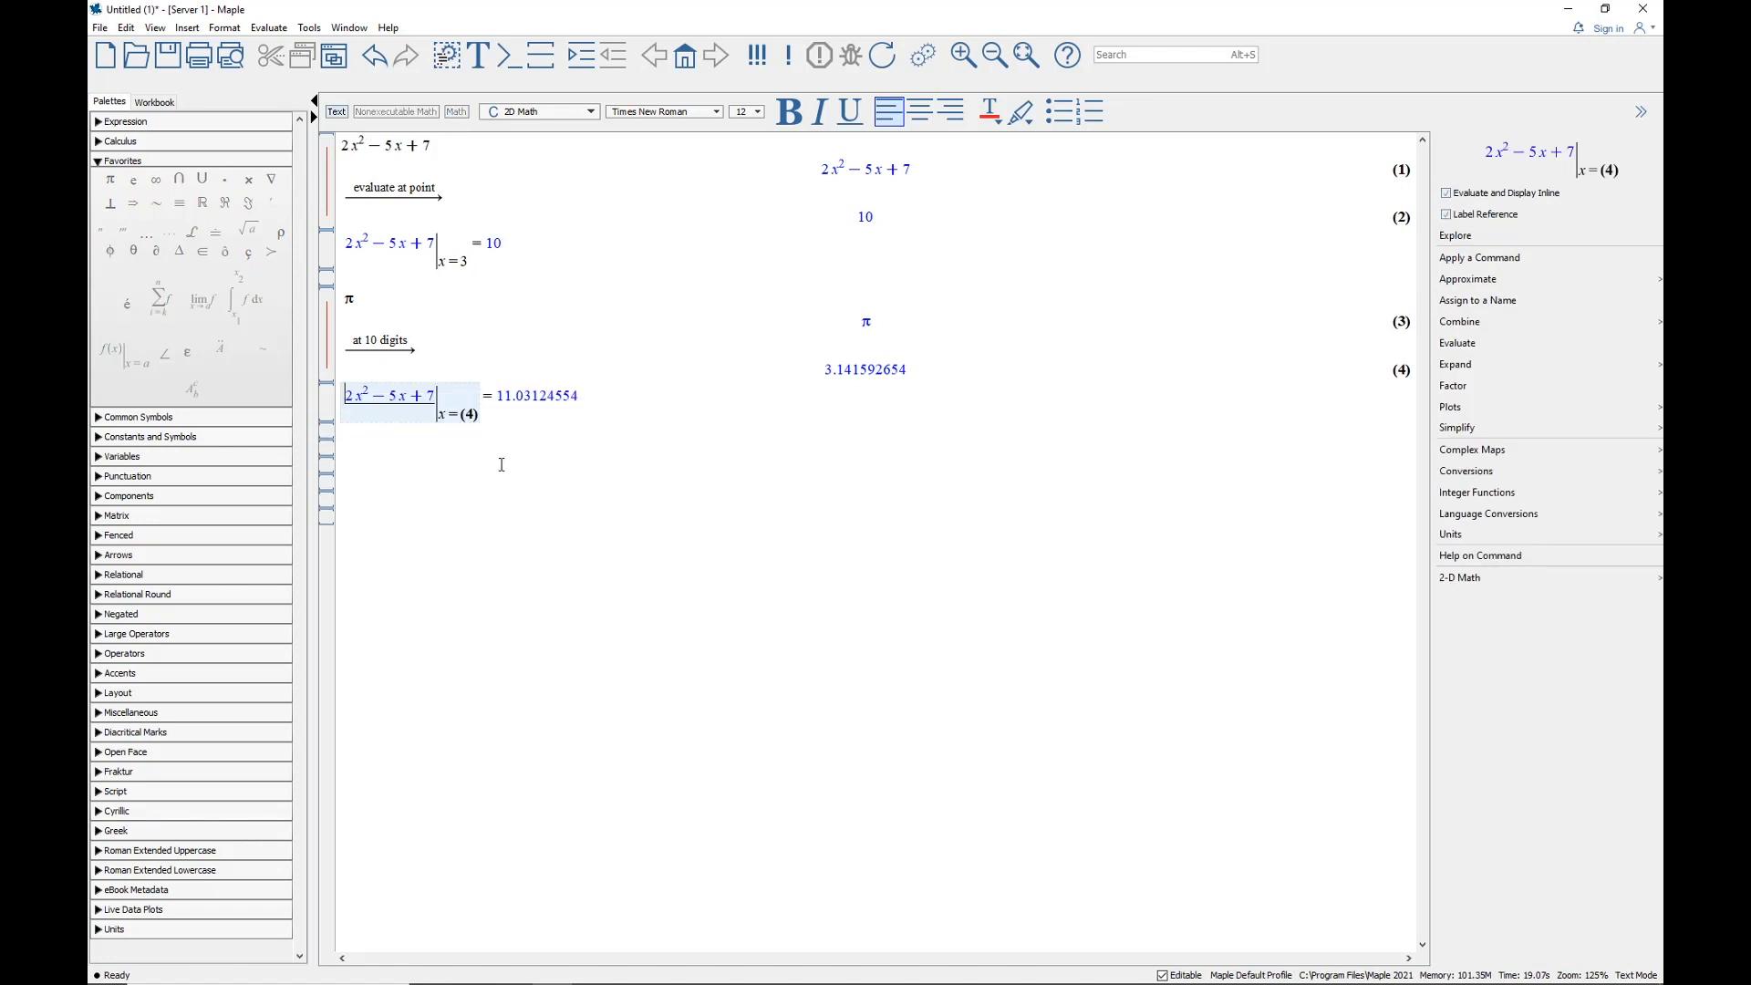
pyautogui.rightClick(469, 412)
pyautogui.moveTo(664, 575)
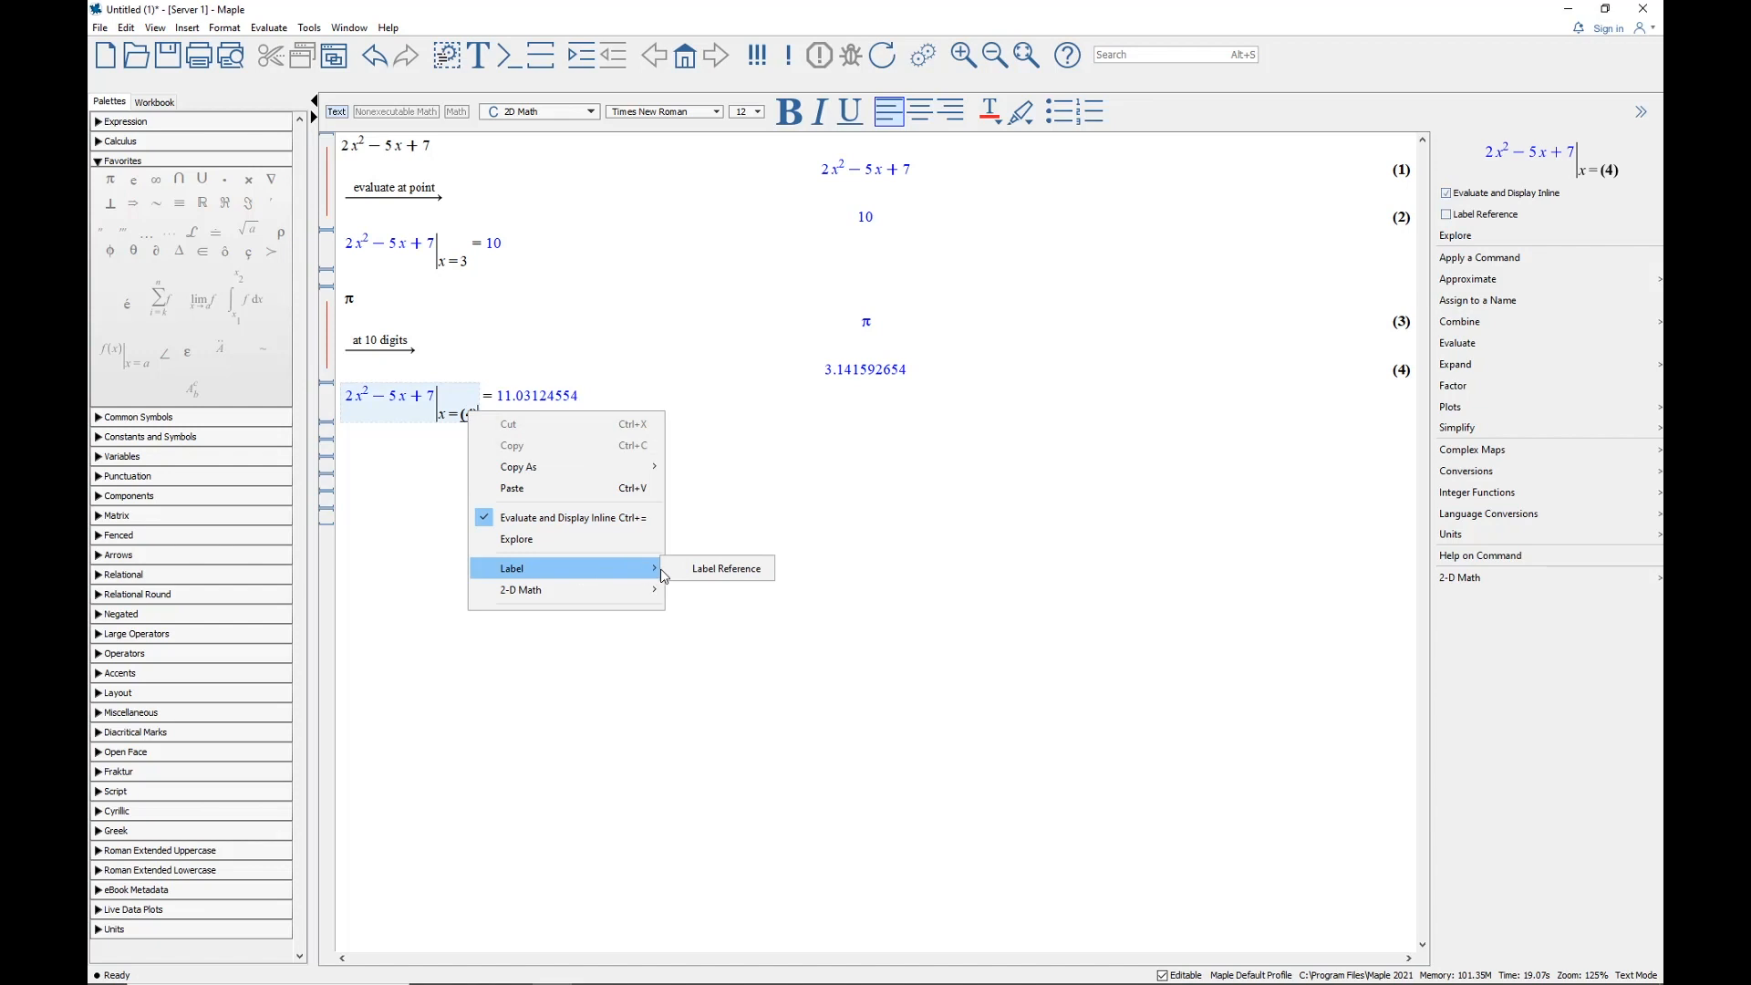
pyautogui.click(725, 568)
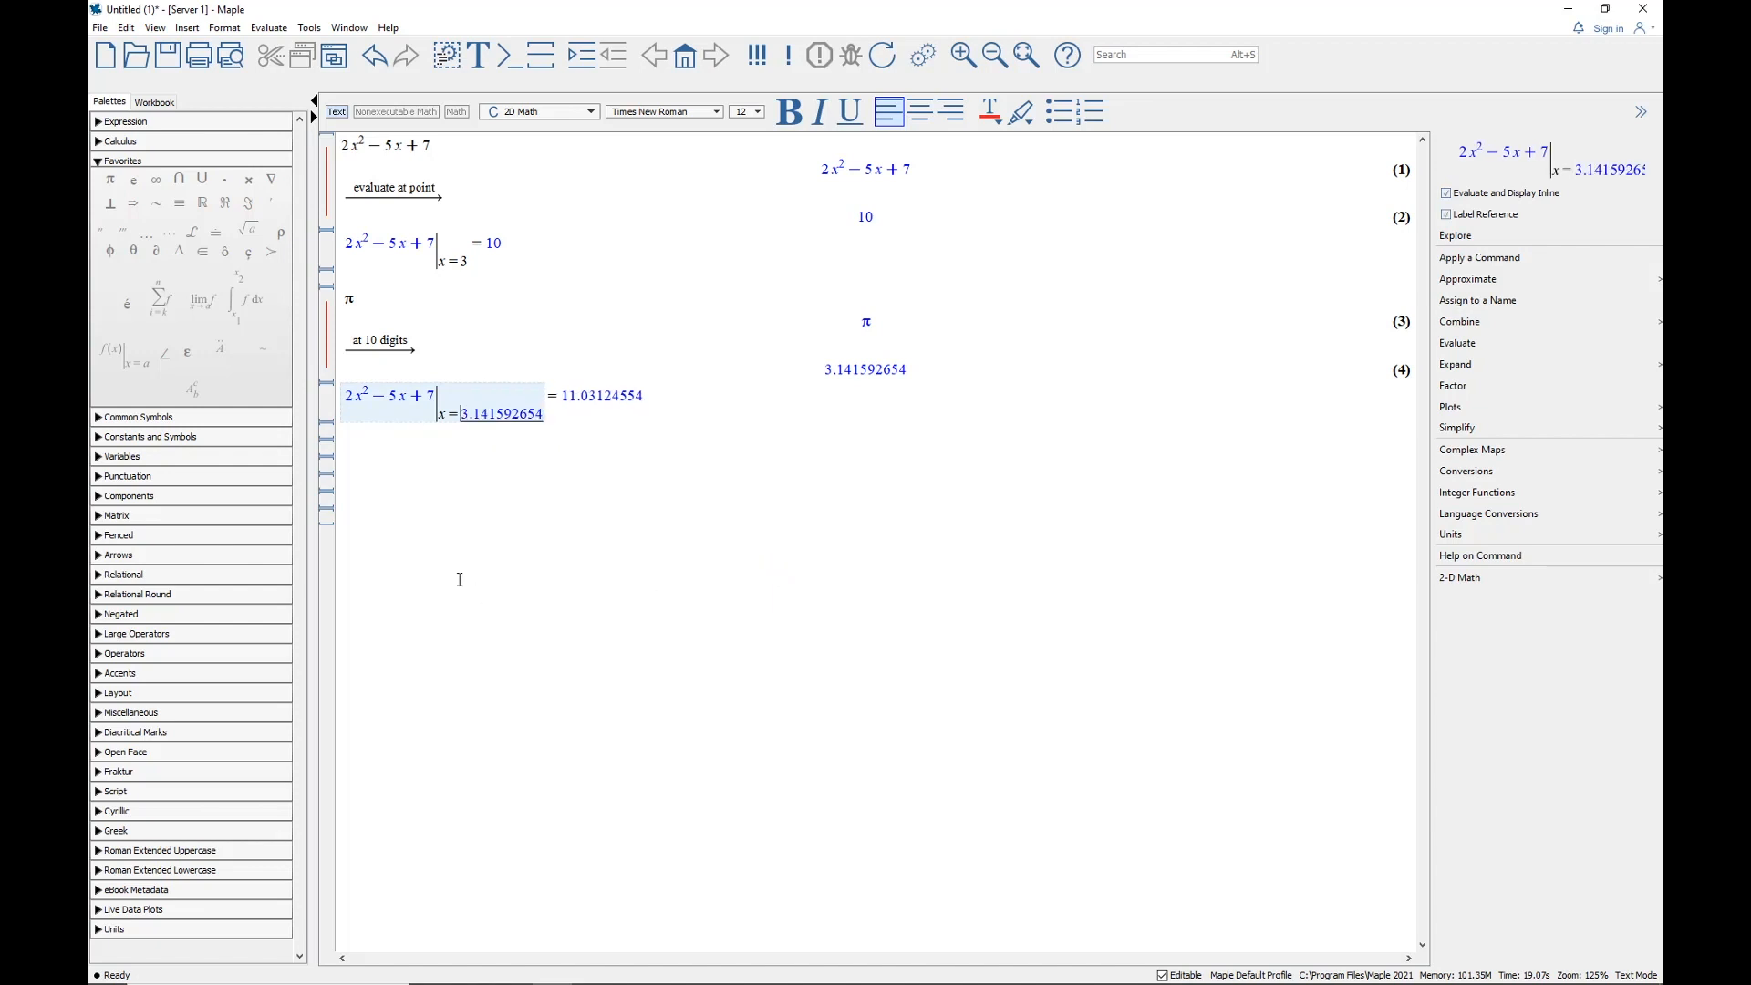
# Insert a reference to equation label 1 on the next blank line and assign it to the name q
pyautogui.click(366, 452)
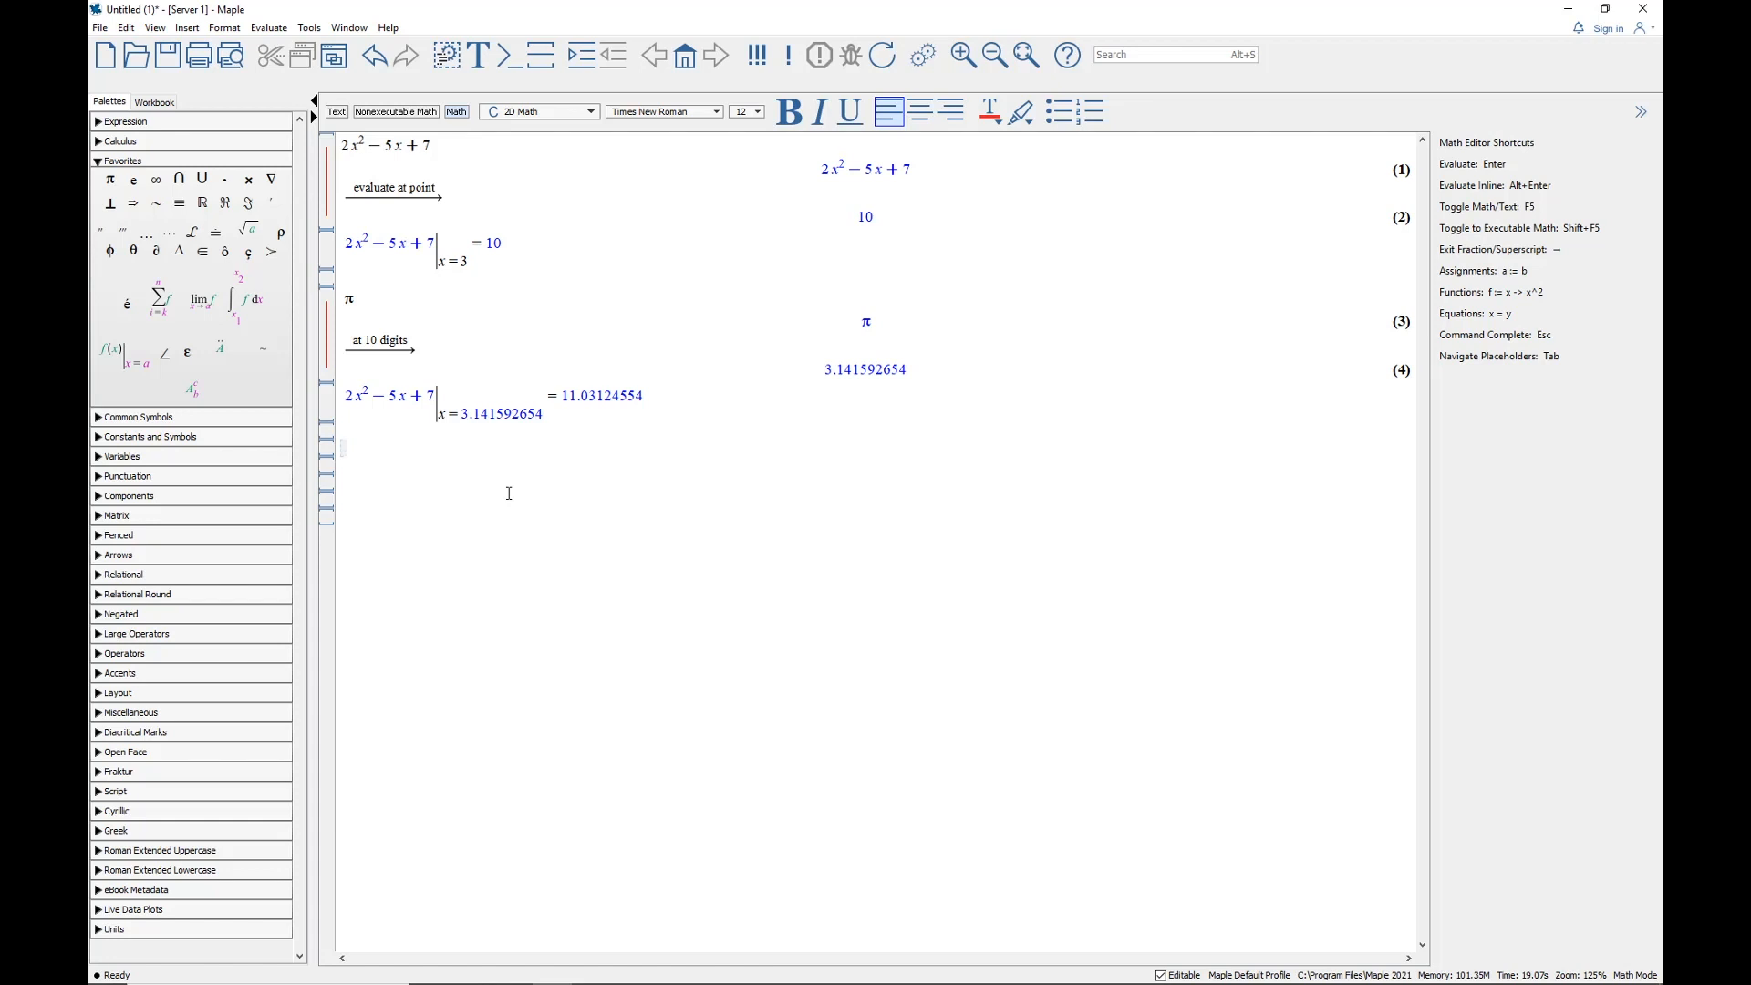
pyautogui.hotkey('ctrl', 'l')
pyautogui.write('1')
pyautogui.press('Return')
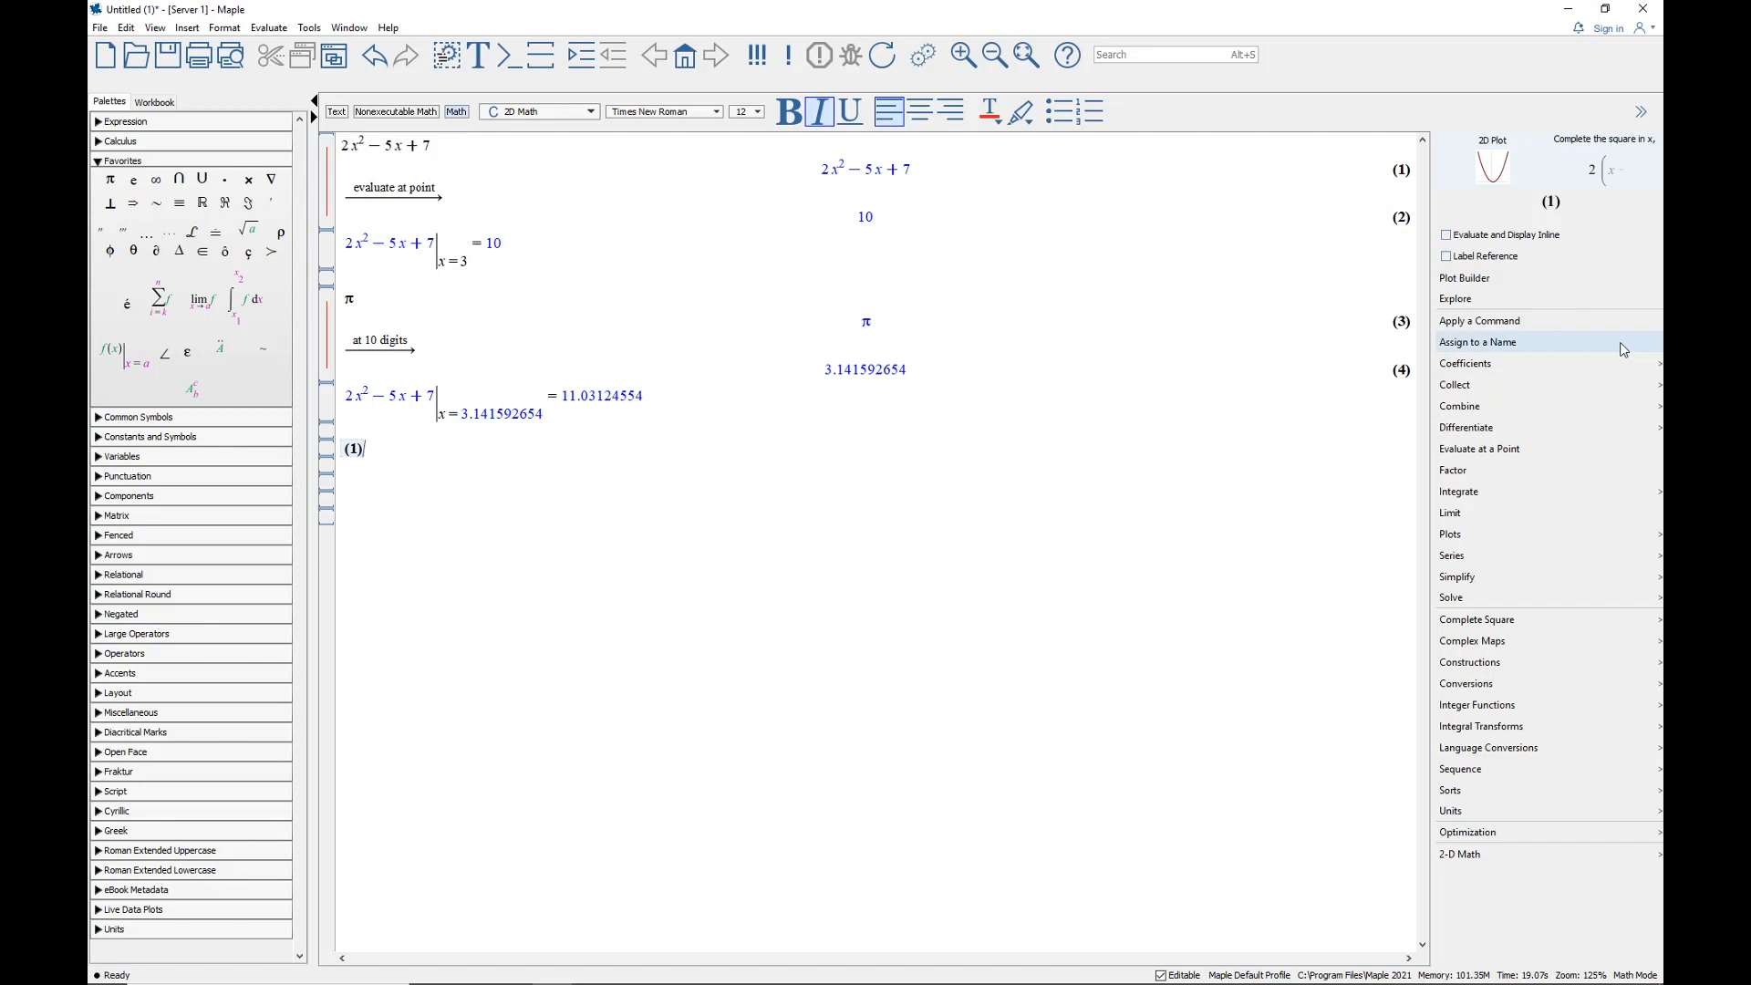
pyautogui.click(1495, 345)
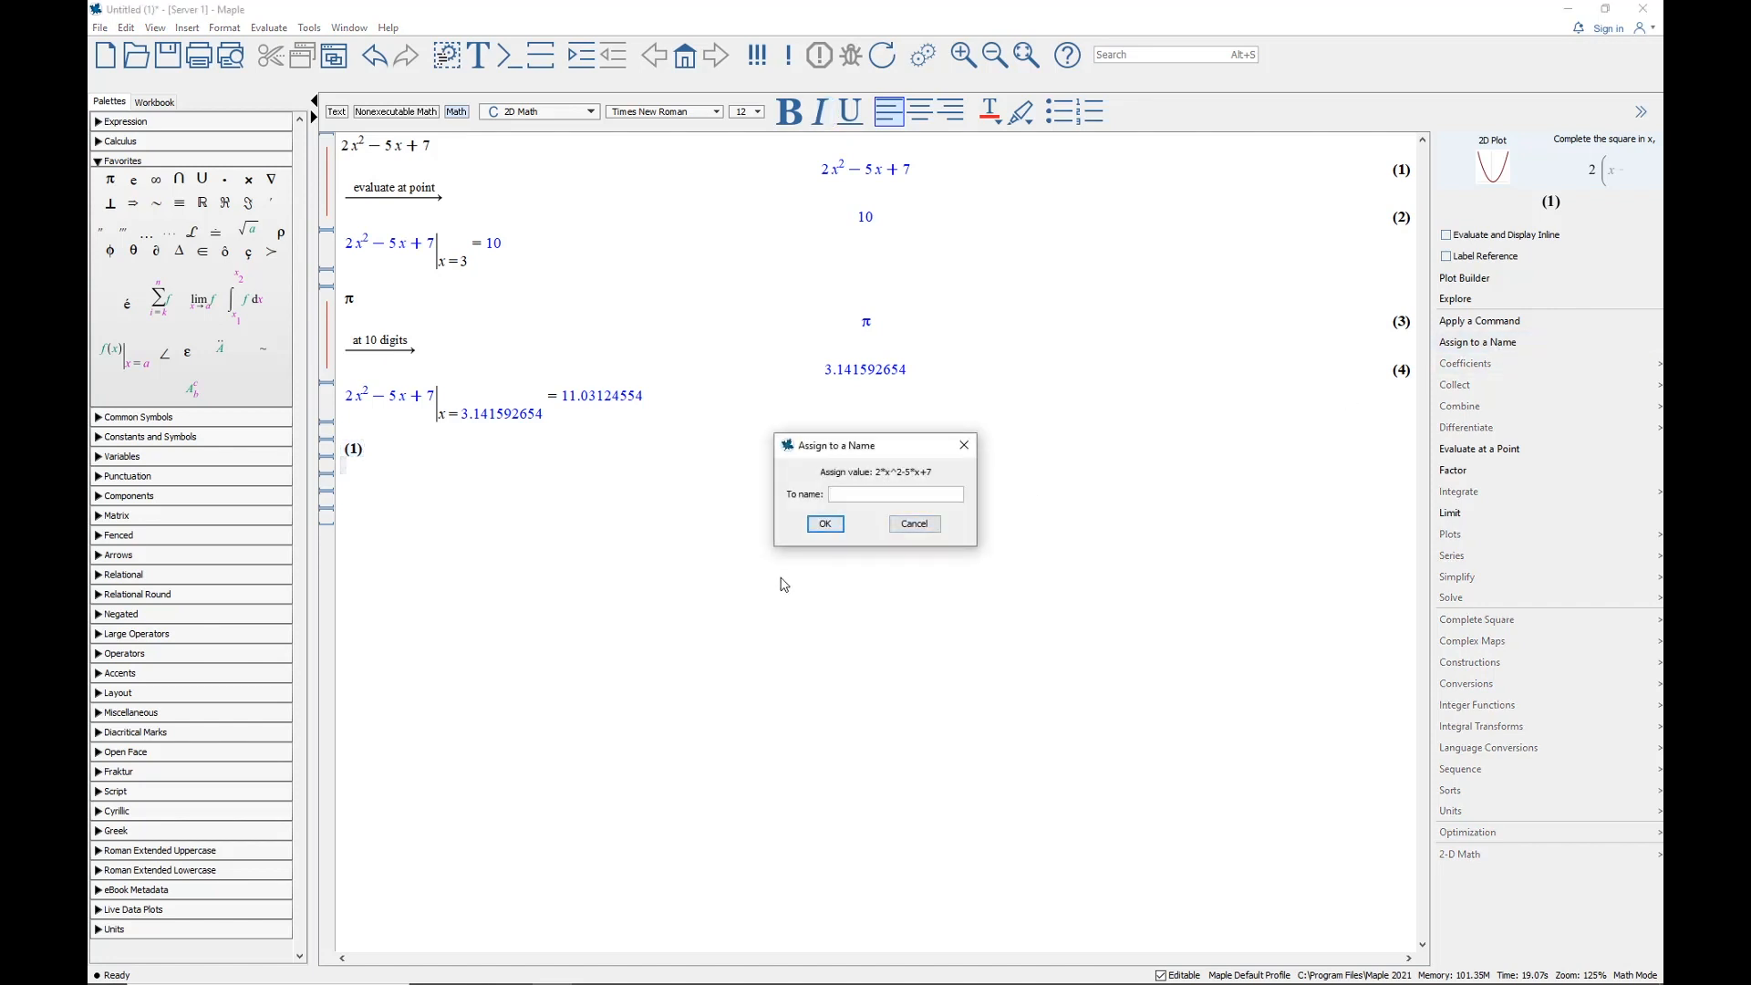
pyautogui.write('q')
pyautogui.click(825, 525)
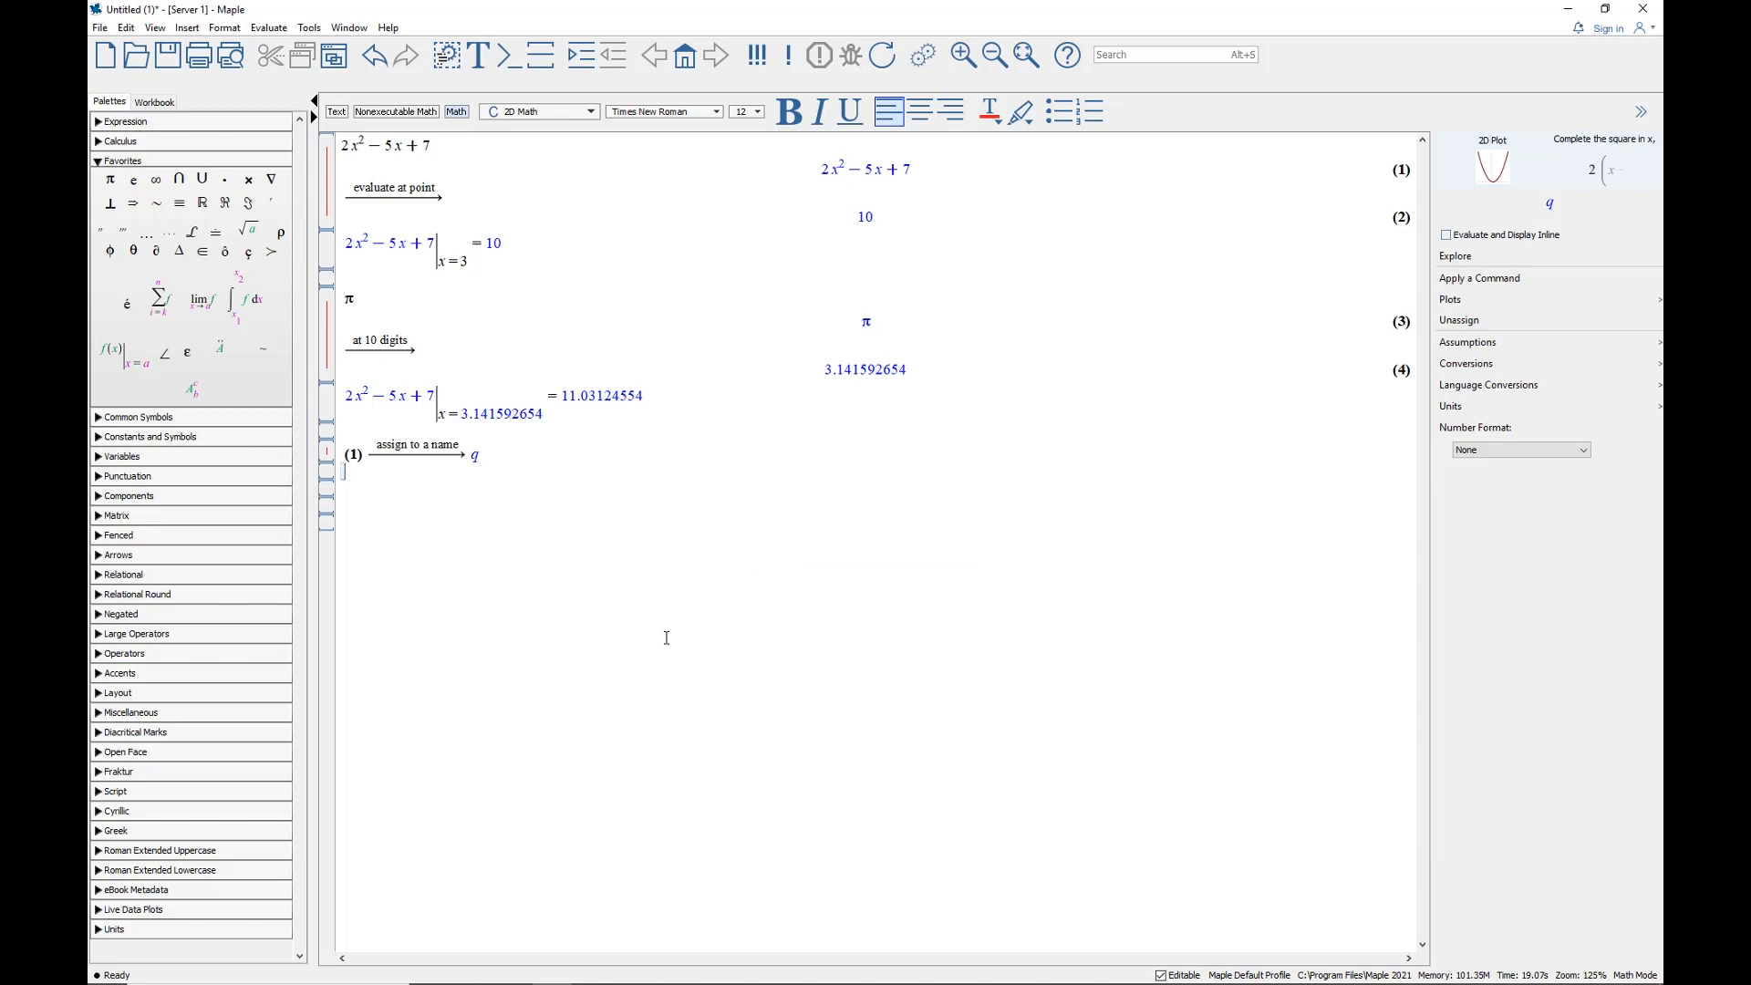
# Enter q on the line below the assignment and evaluate it
pyautogui.click(378, 489)
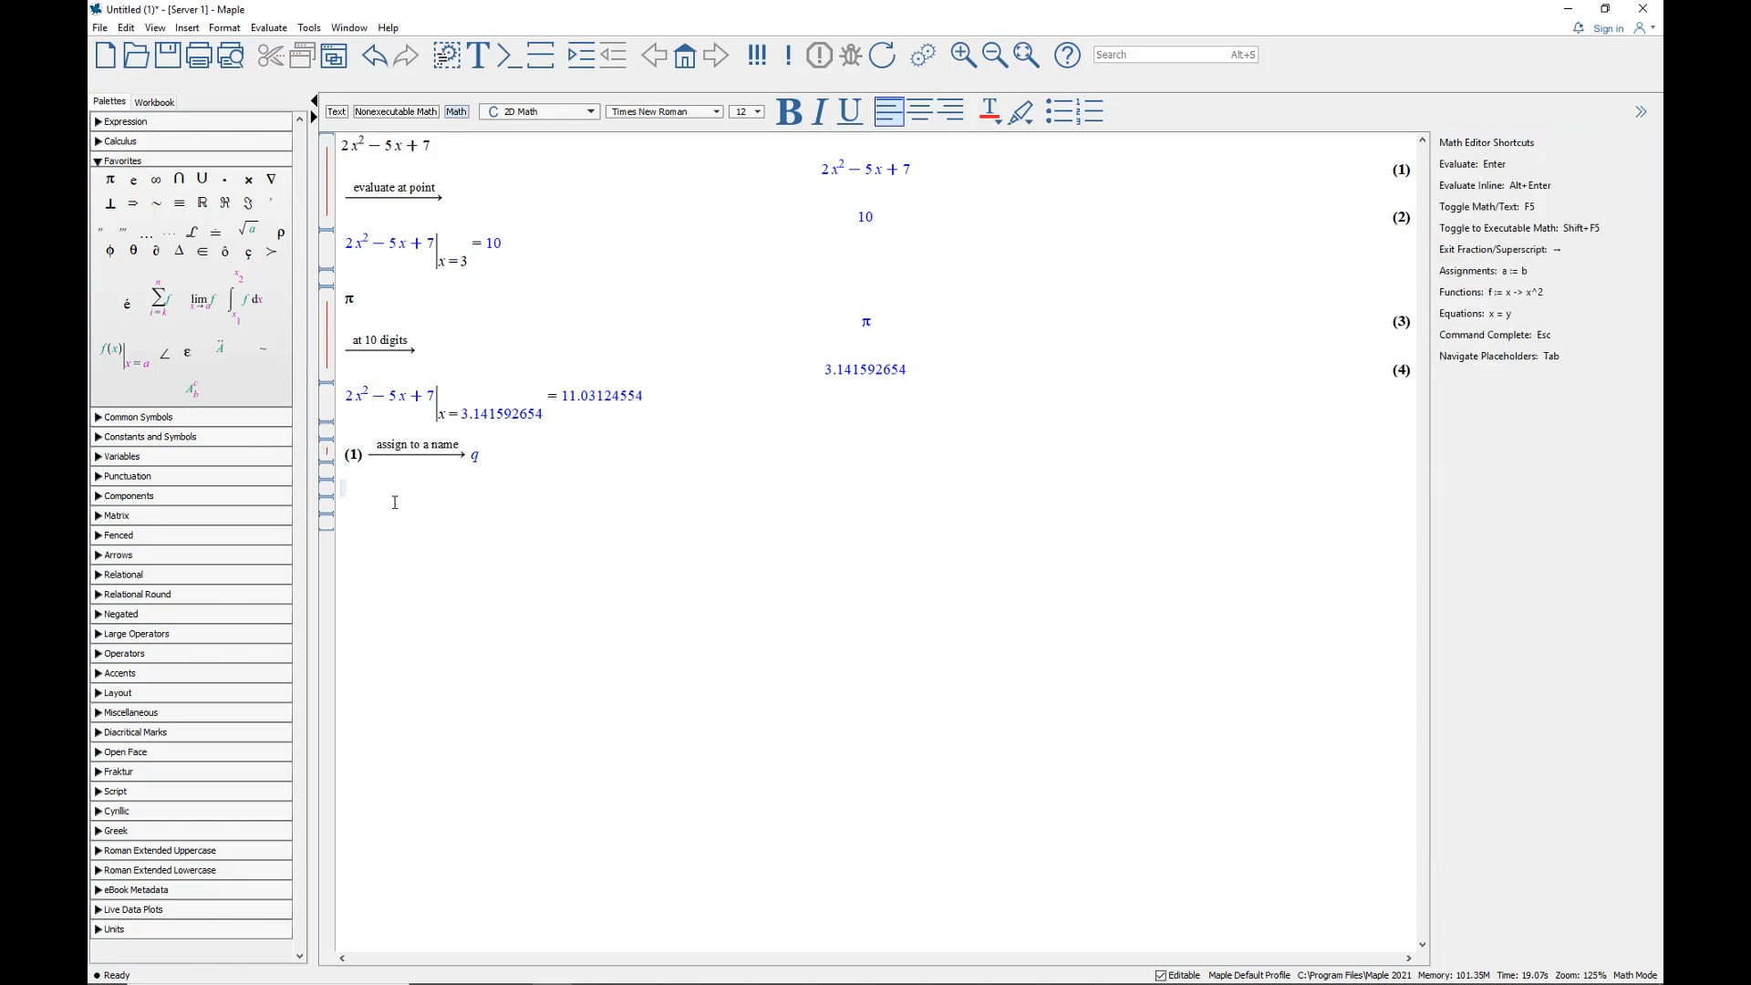
pyautogui.write('q')
pyautogui.press('Return')
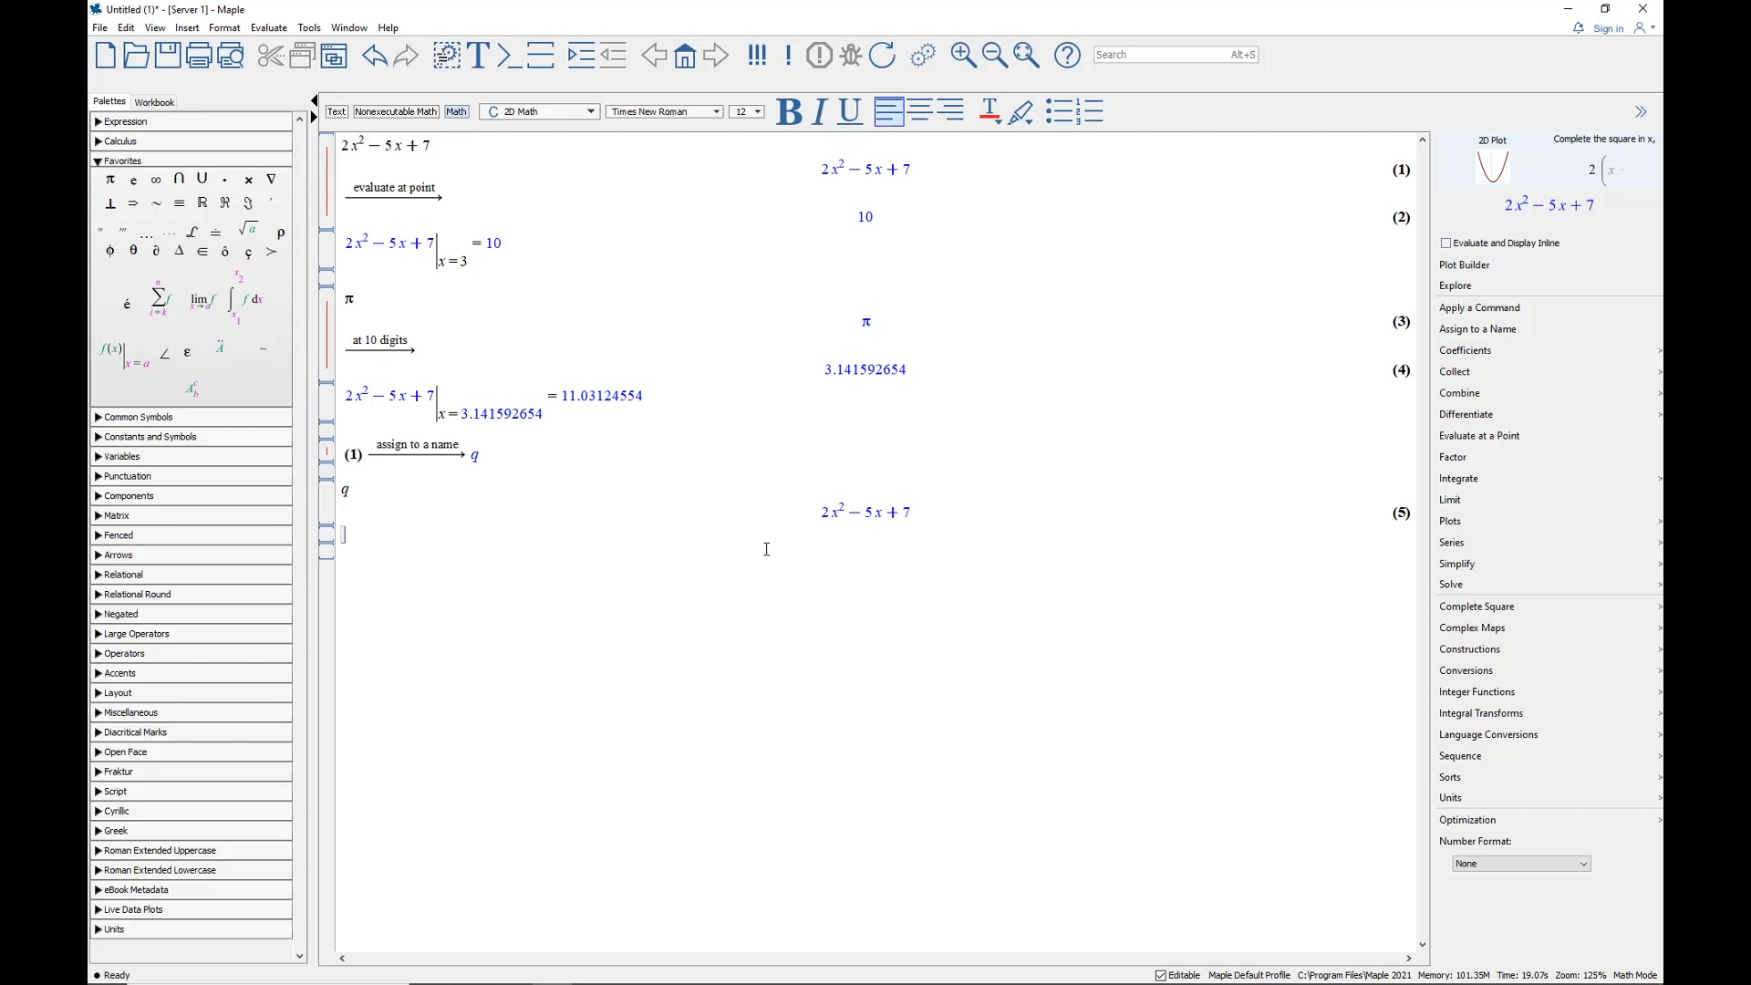
# Enter and evaluate the equation x = (4), using a reference to equation label 4
pyautogui.write('x=')
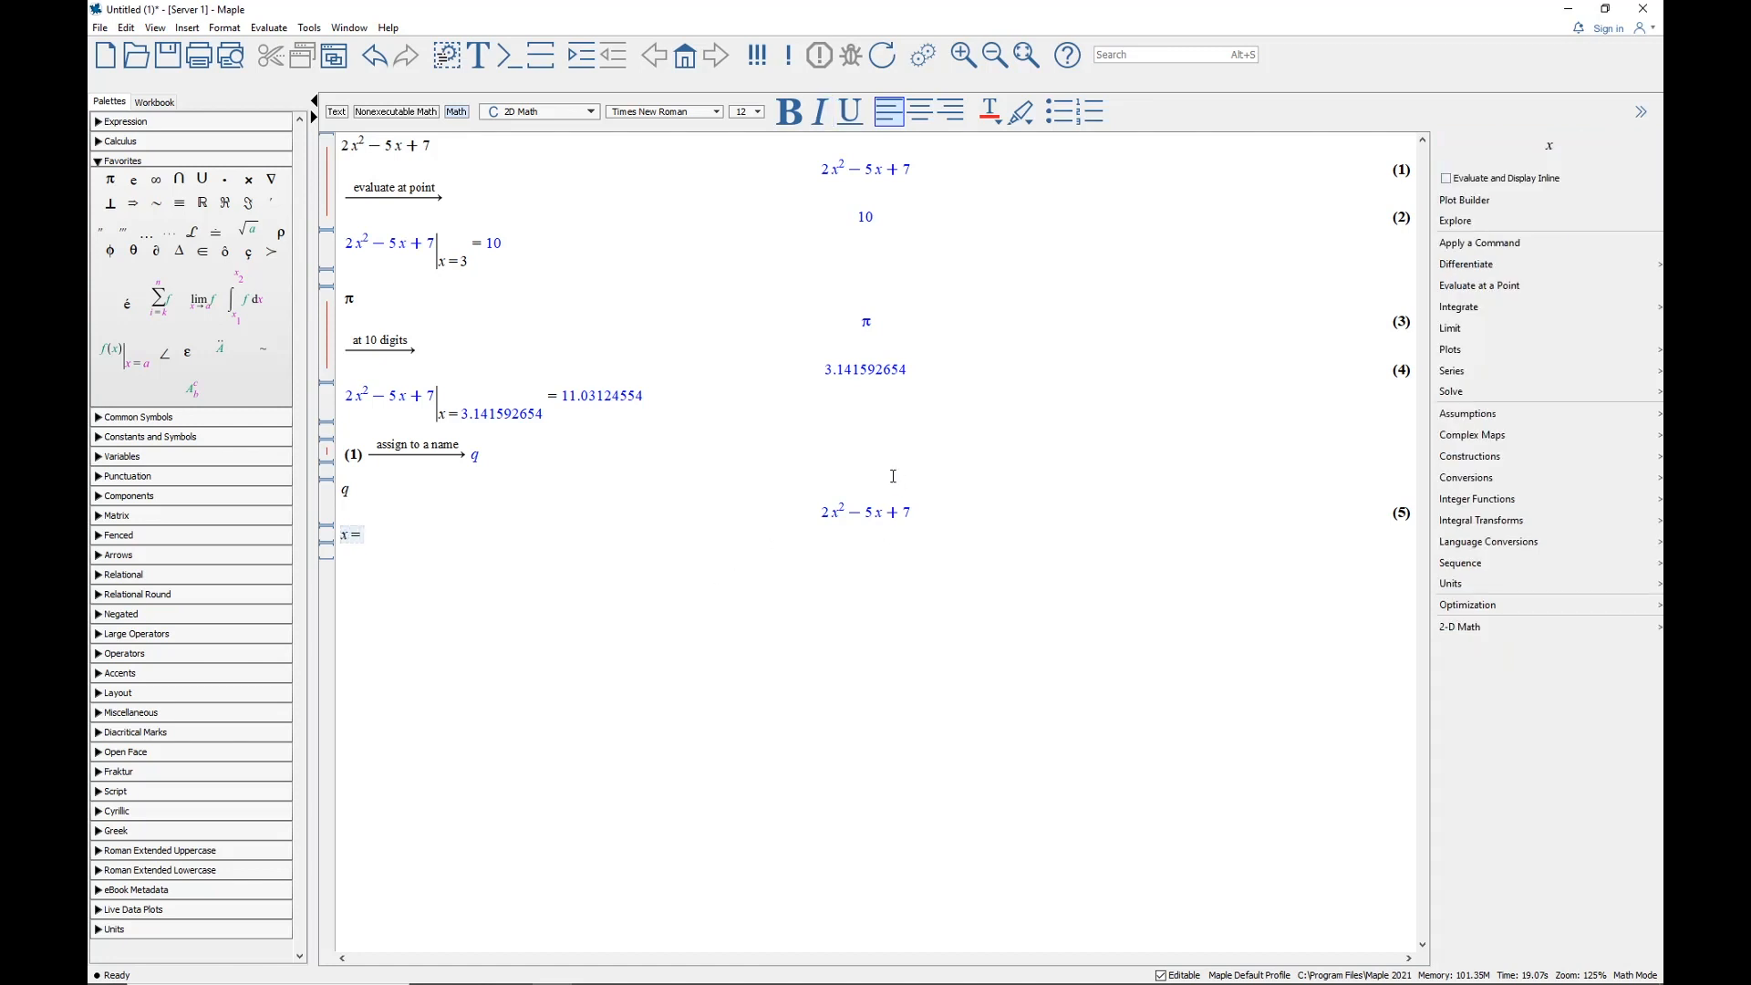
pyautogui.hotkey('ctrl', 'l')
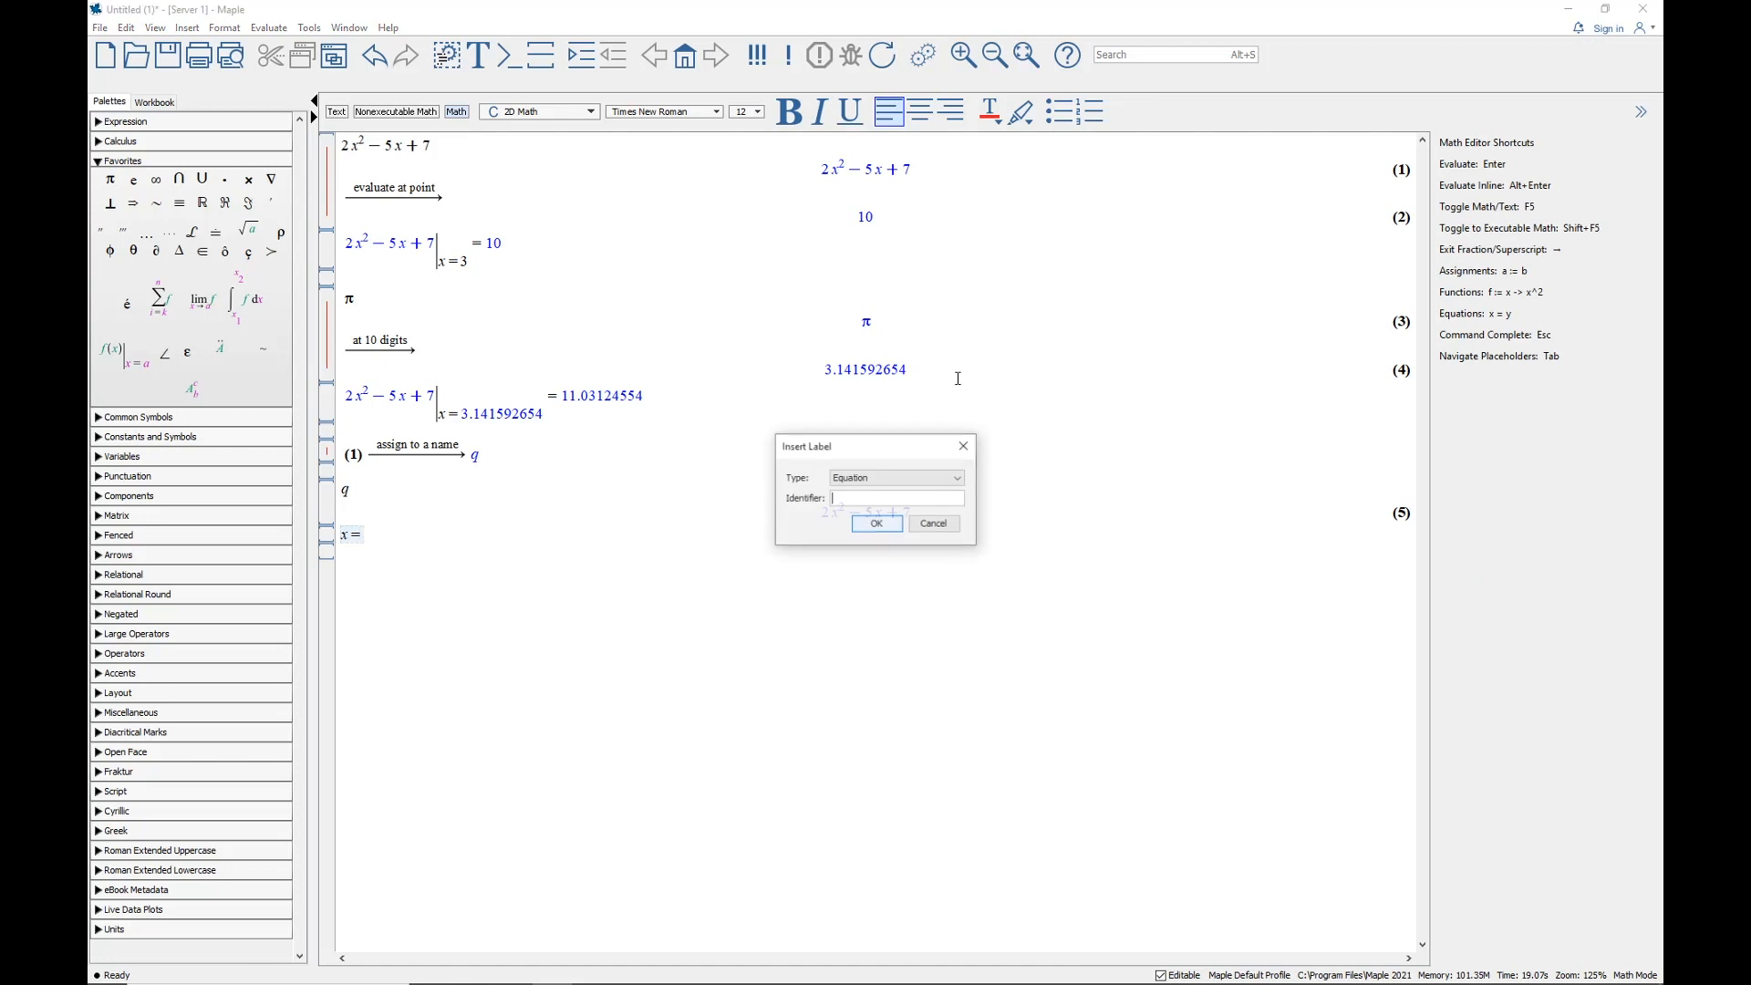
pyautogui.press('Return')
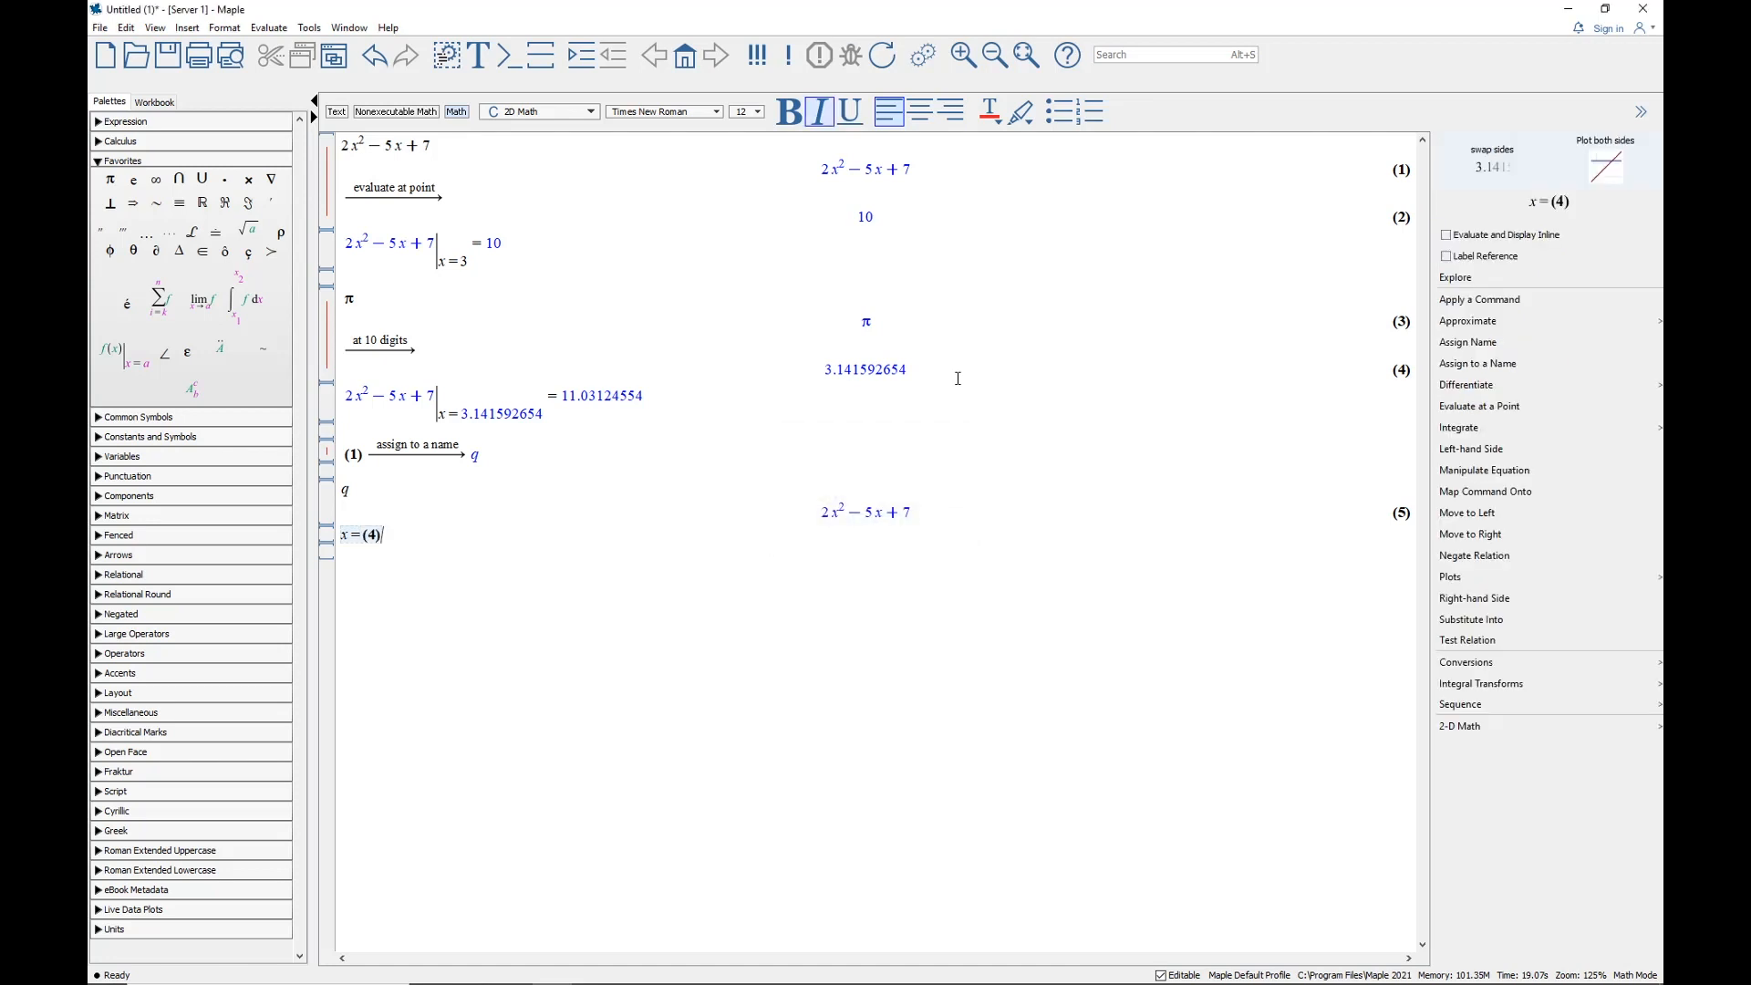
pyautogui.press('Return')
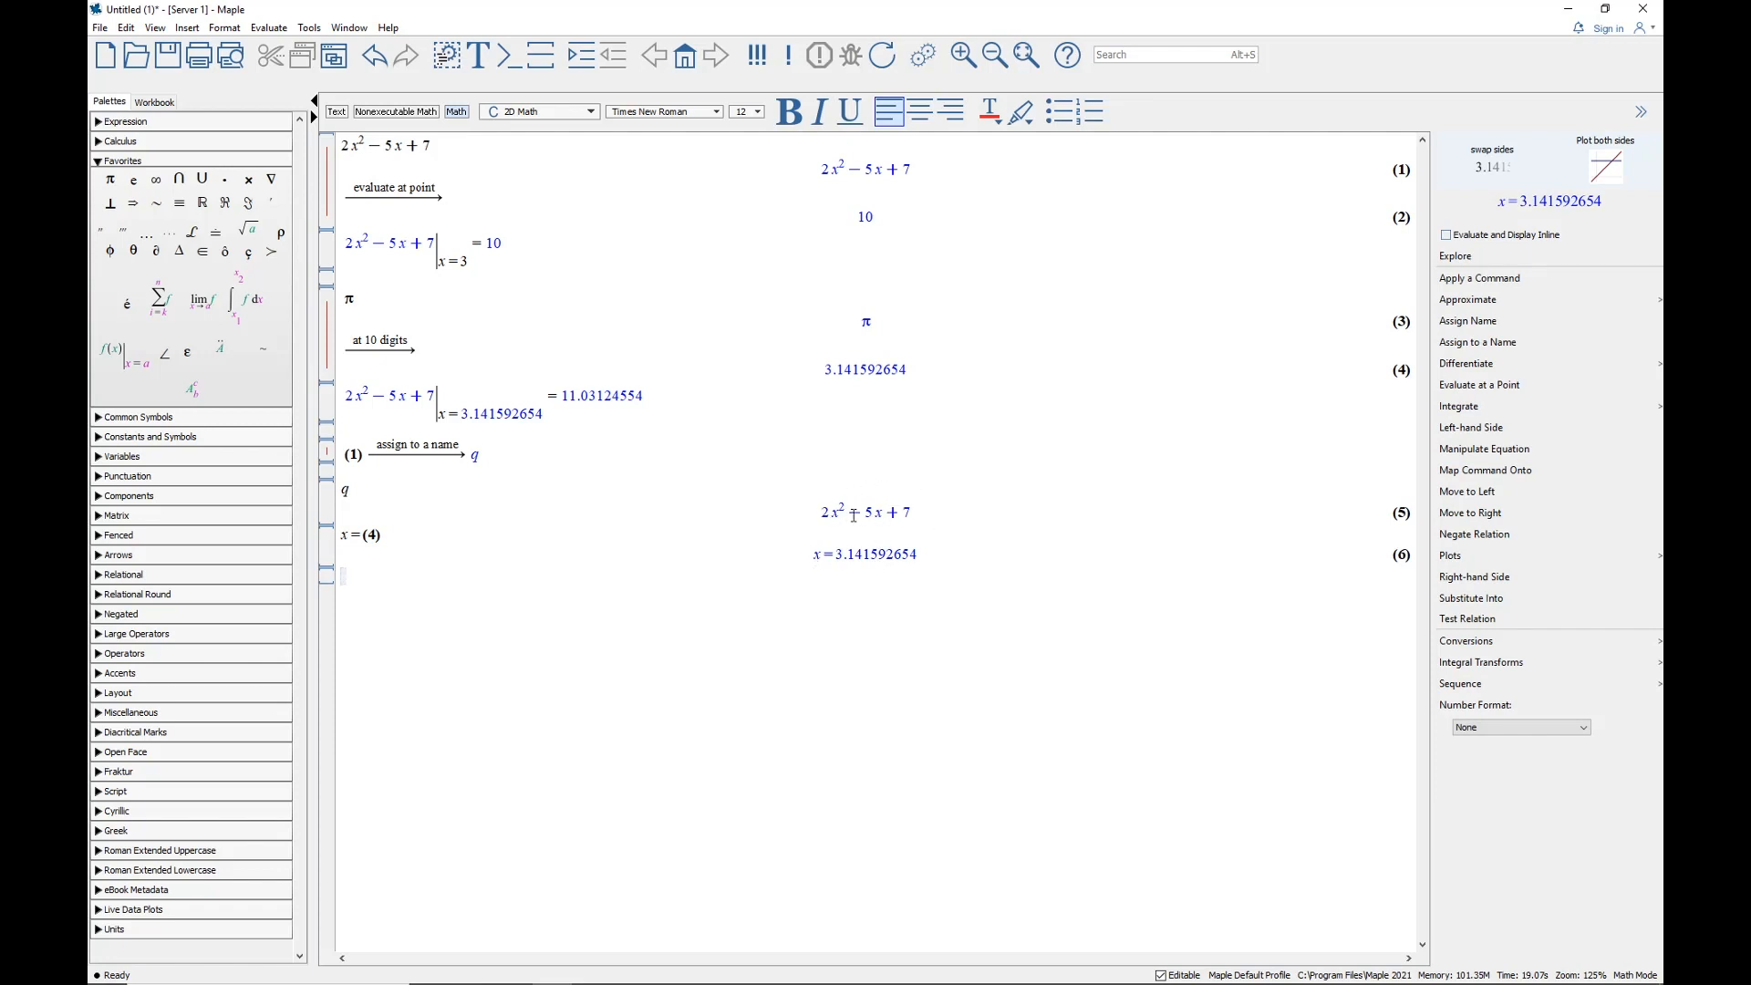
# Substitute the evaluated equation for x into q with the Substitute Into command
pyautogui.click(875, 556)
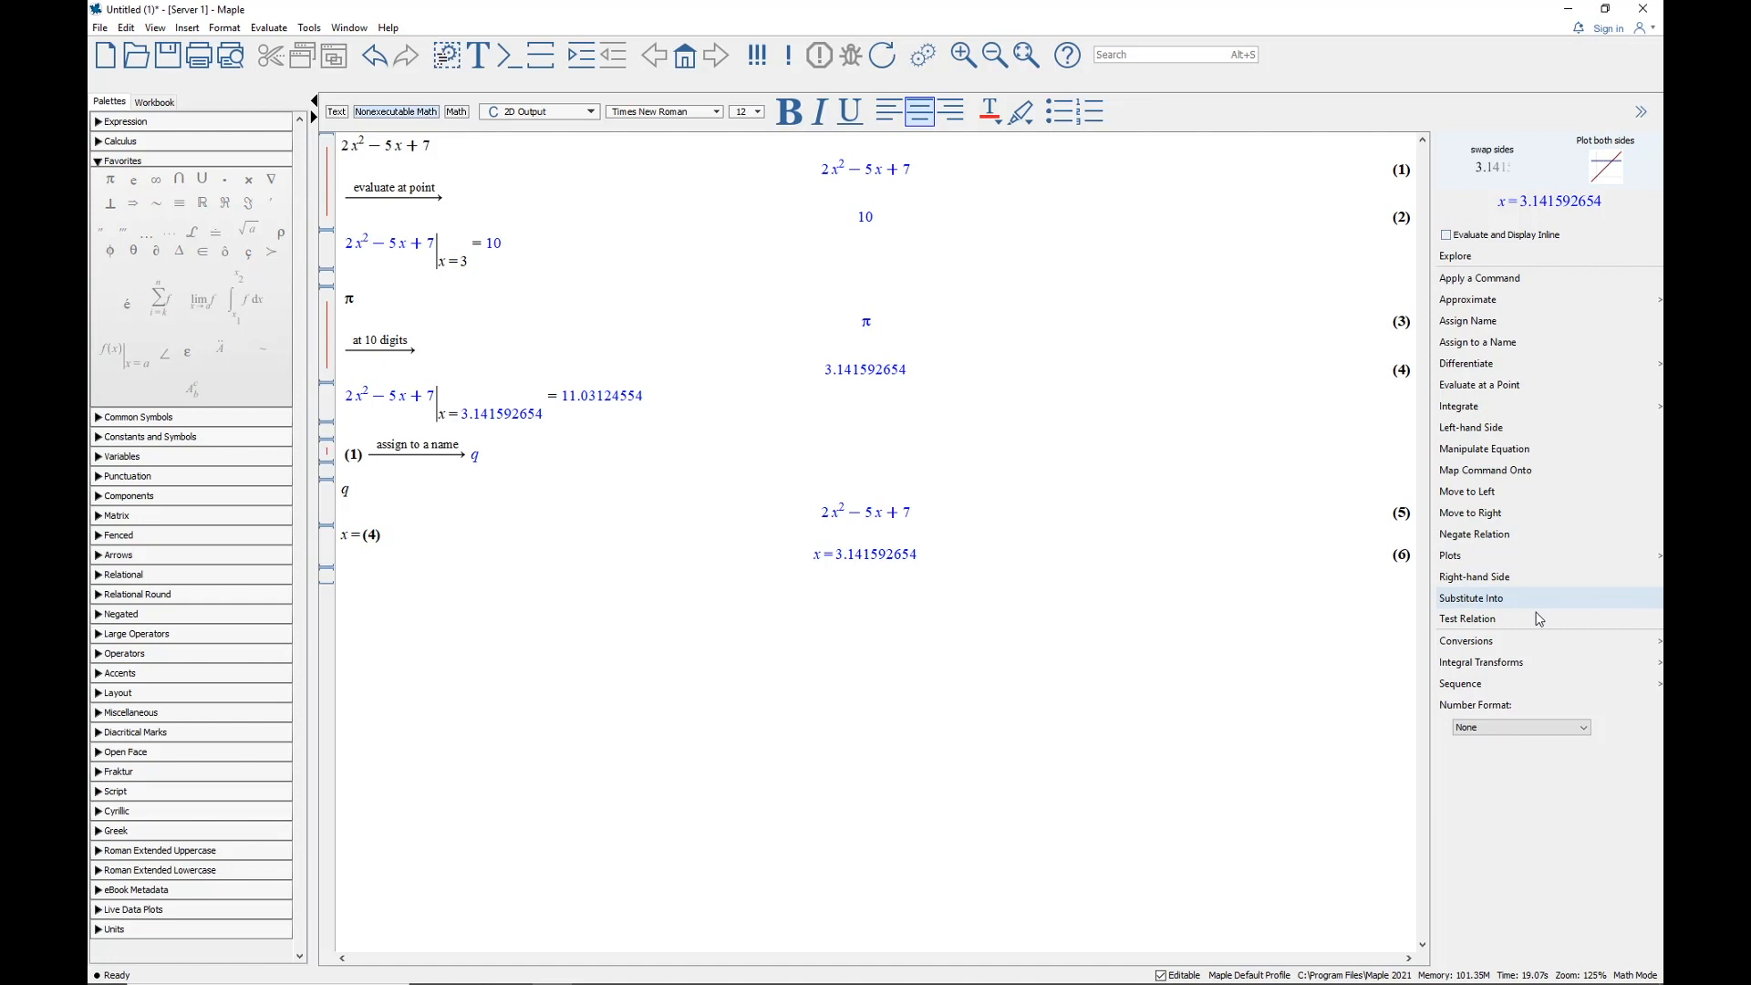
pyautogui.click(1498, 599)
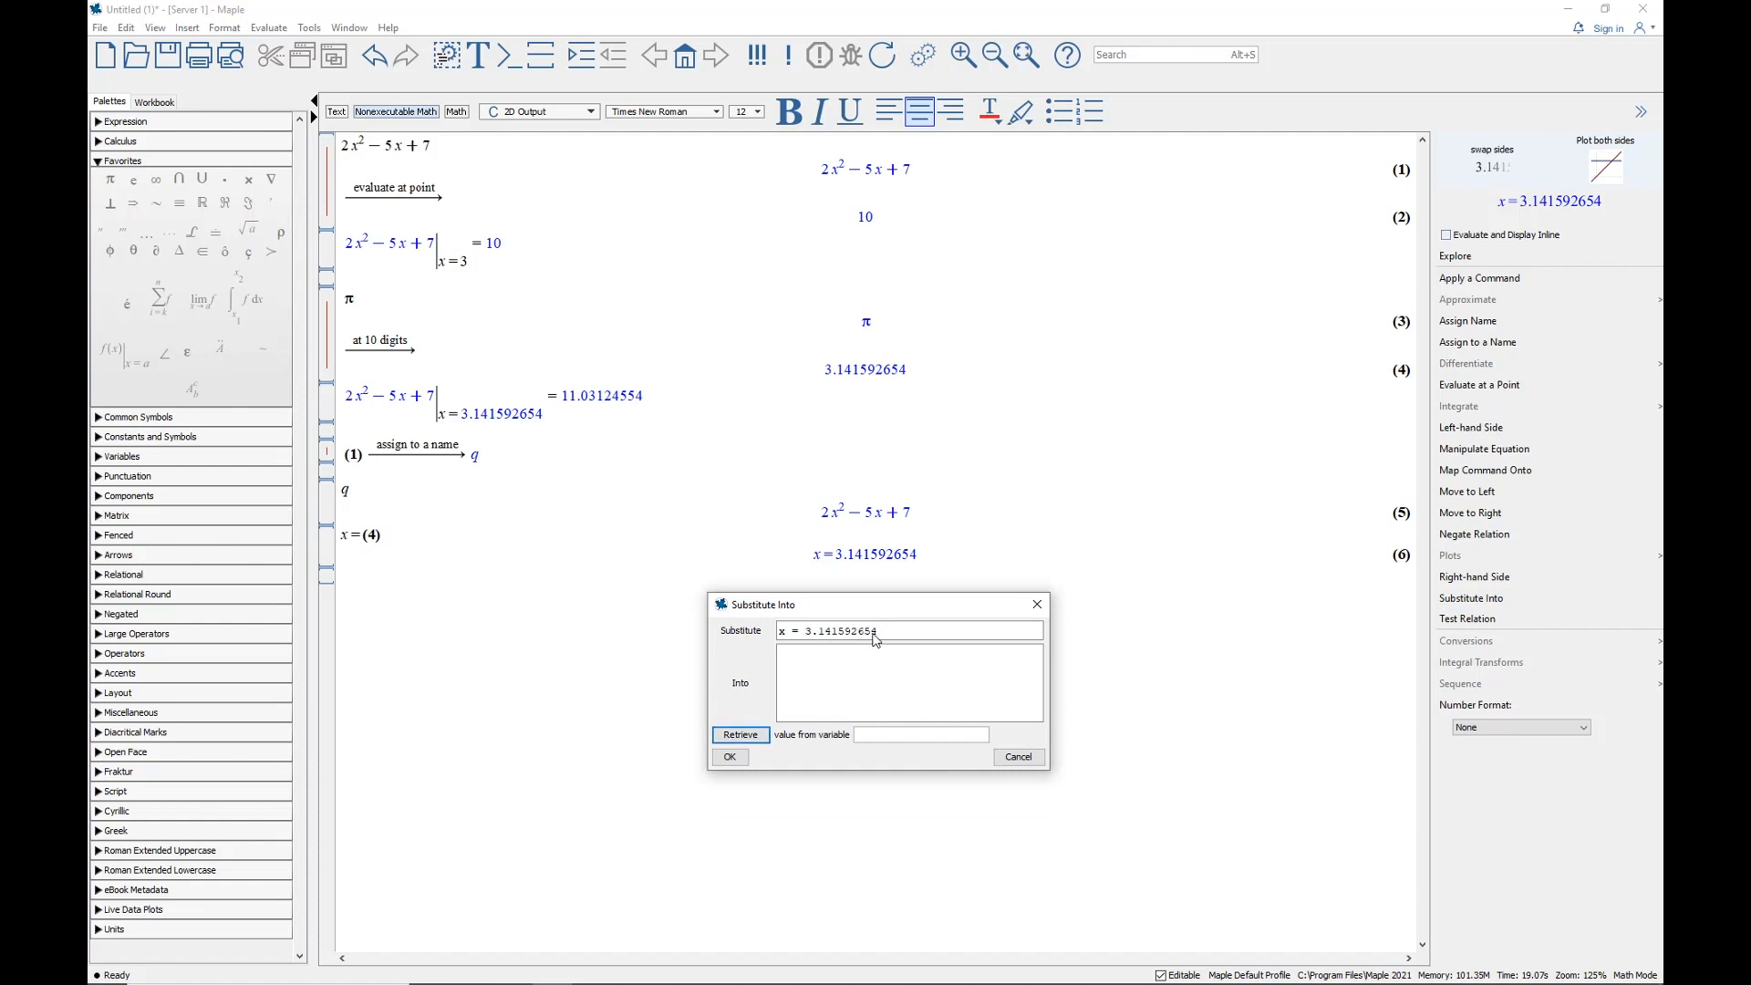
pyautogui.click(827, 679)
pyautogui.write('q')
pyautogui.click(730, 756)
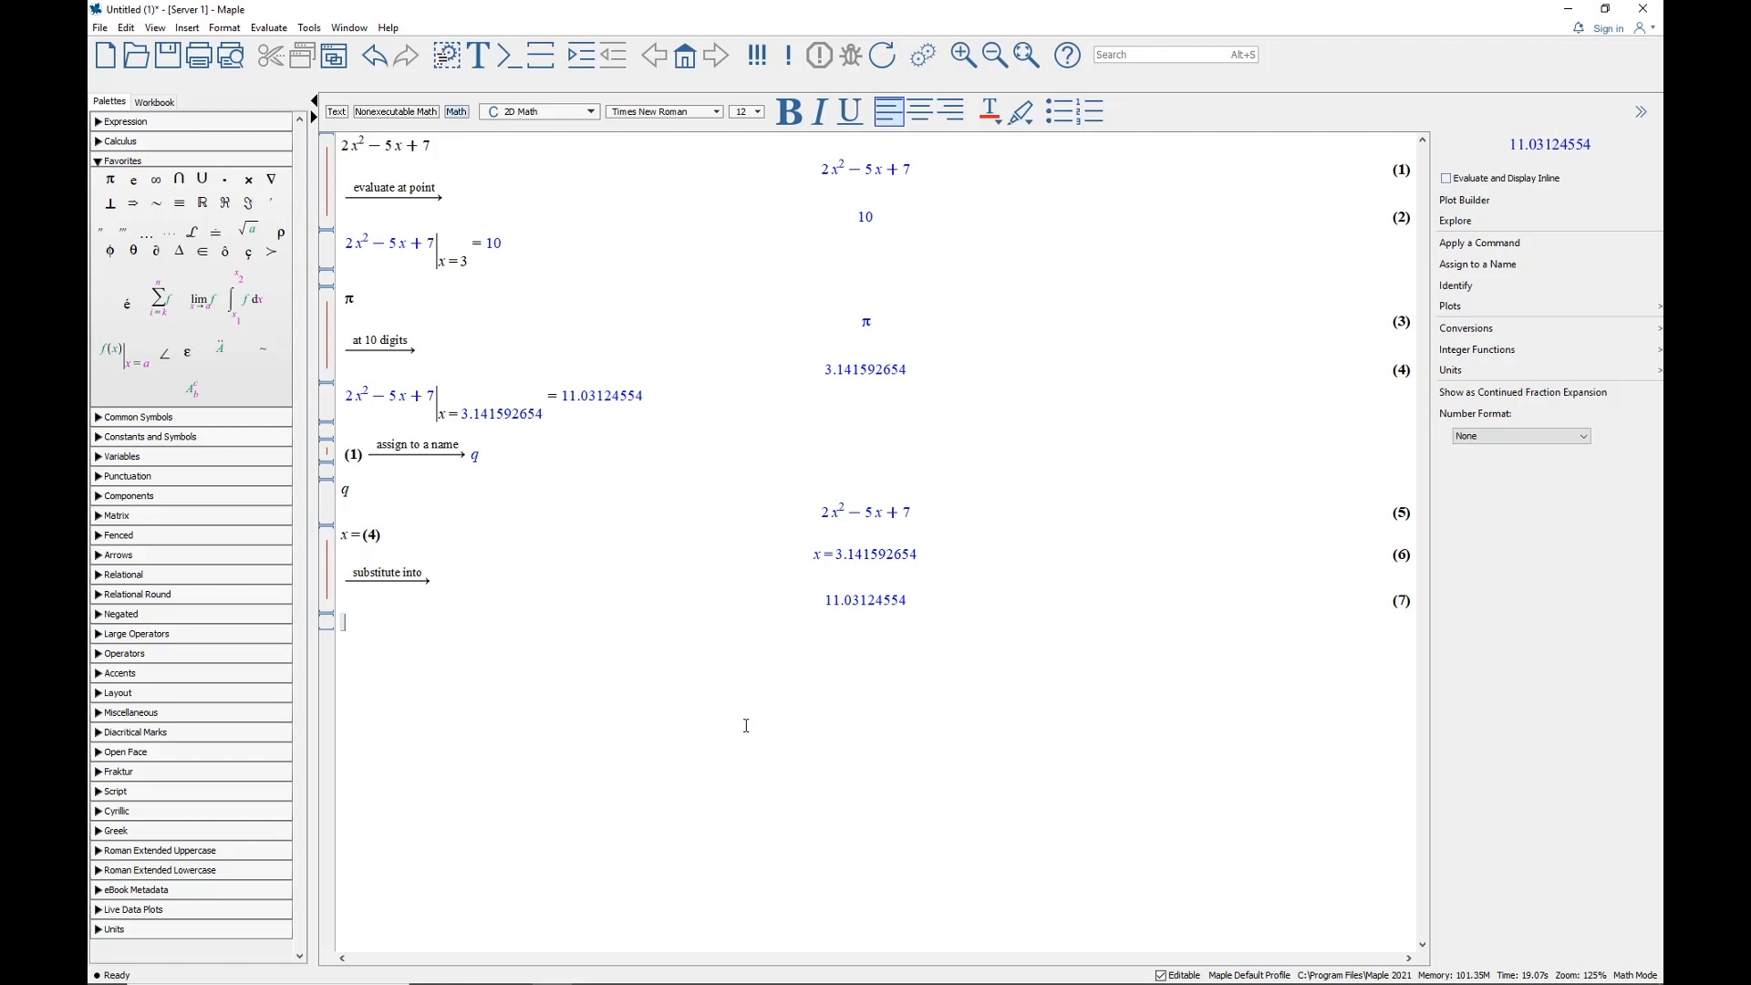
# Enter f(x) = (1) with a reference to equation label 1 and assign it as a function
pyautogui.write('f(x')
pyautogui.write(')=')
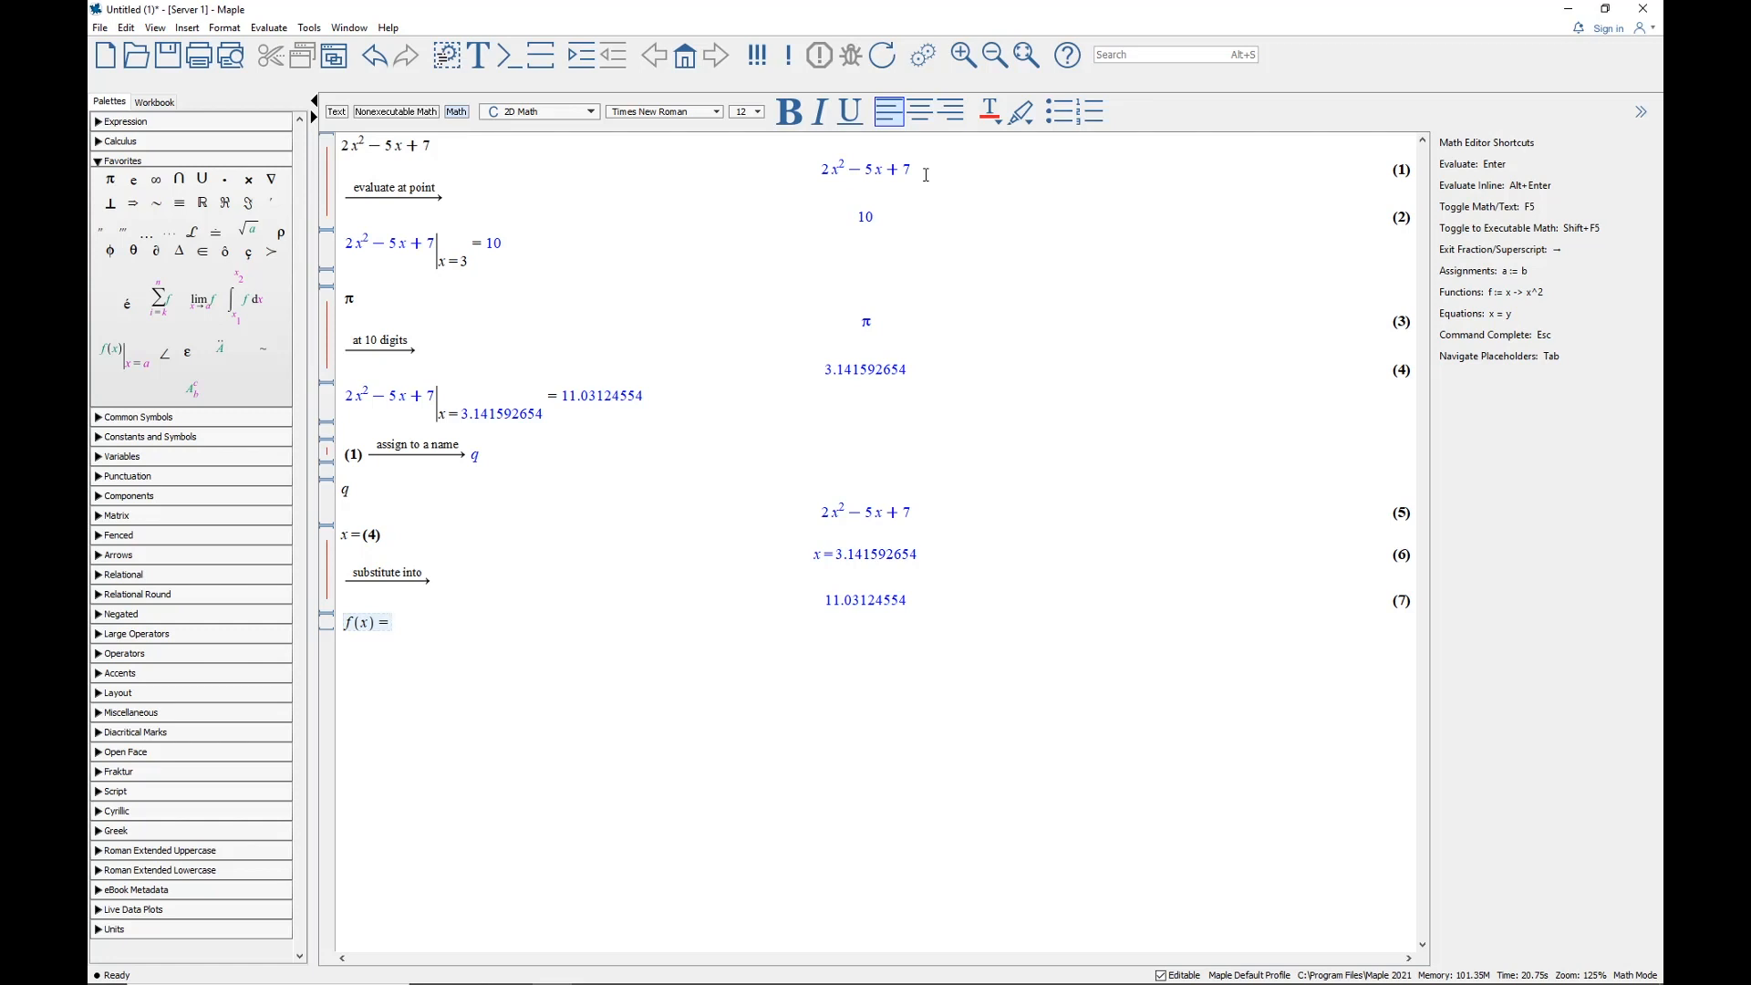
pyautogui.hotkey('ctrl', 'l')
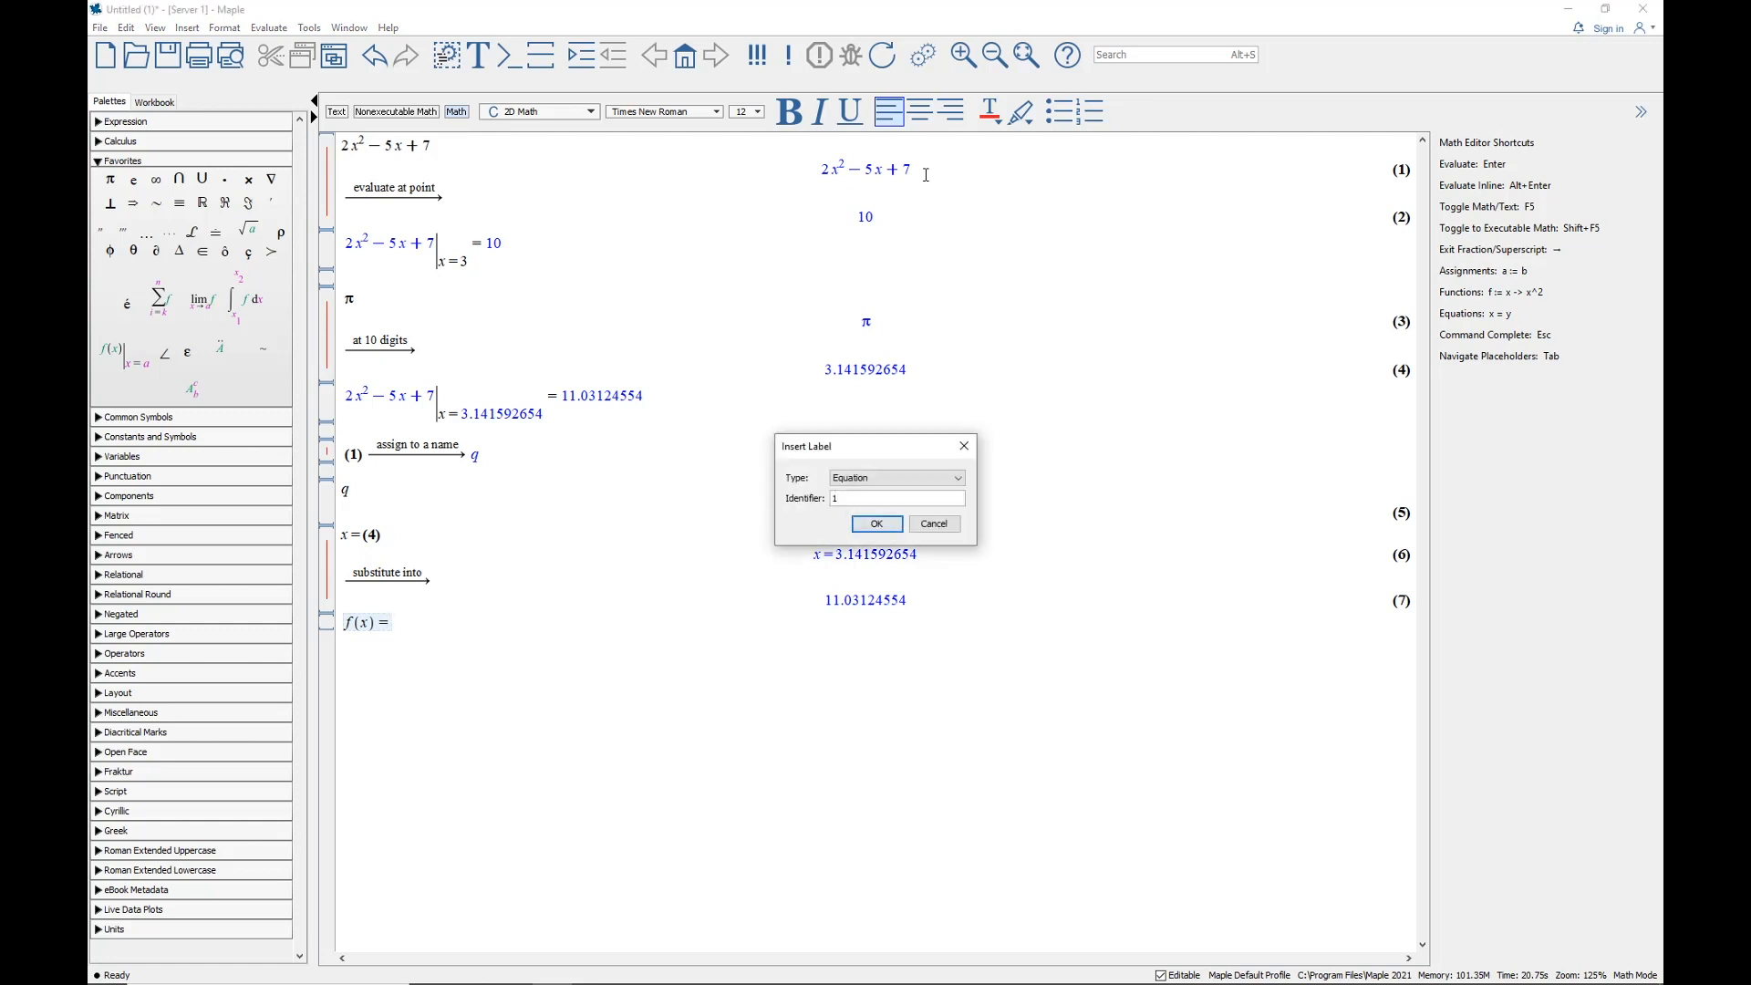
pyautogui.press('Return')
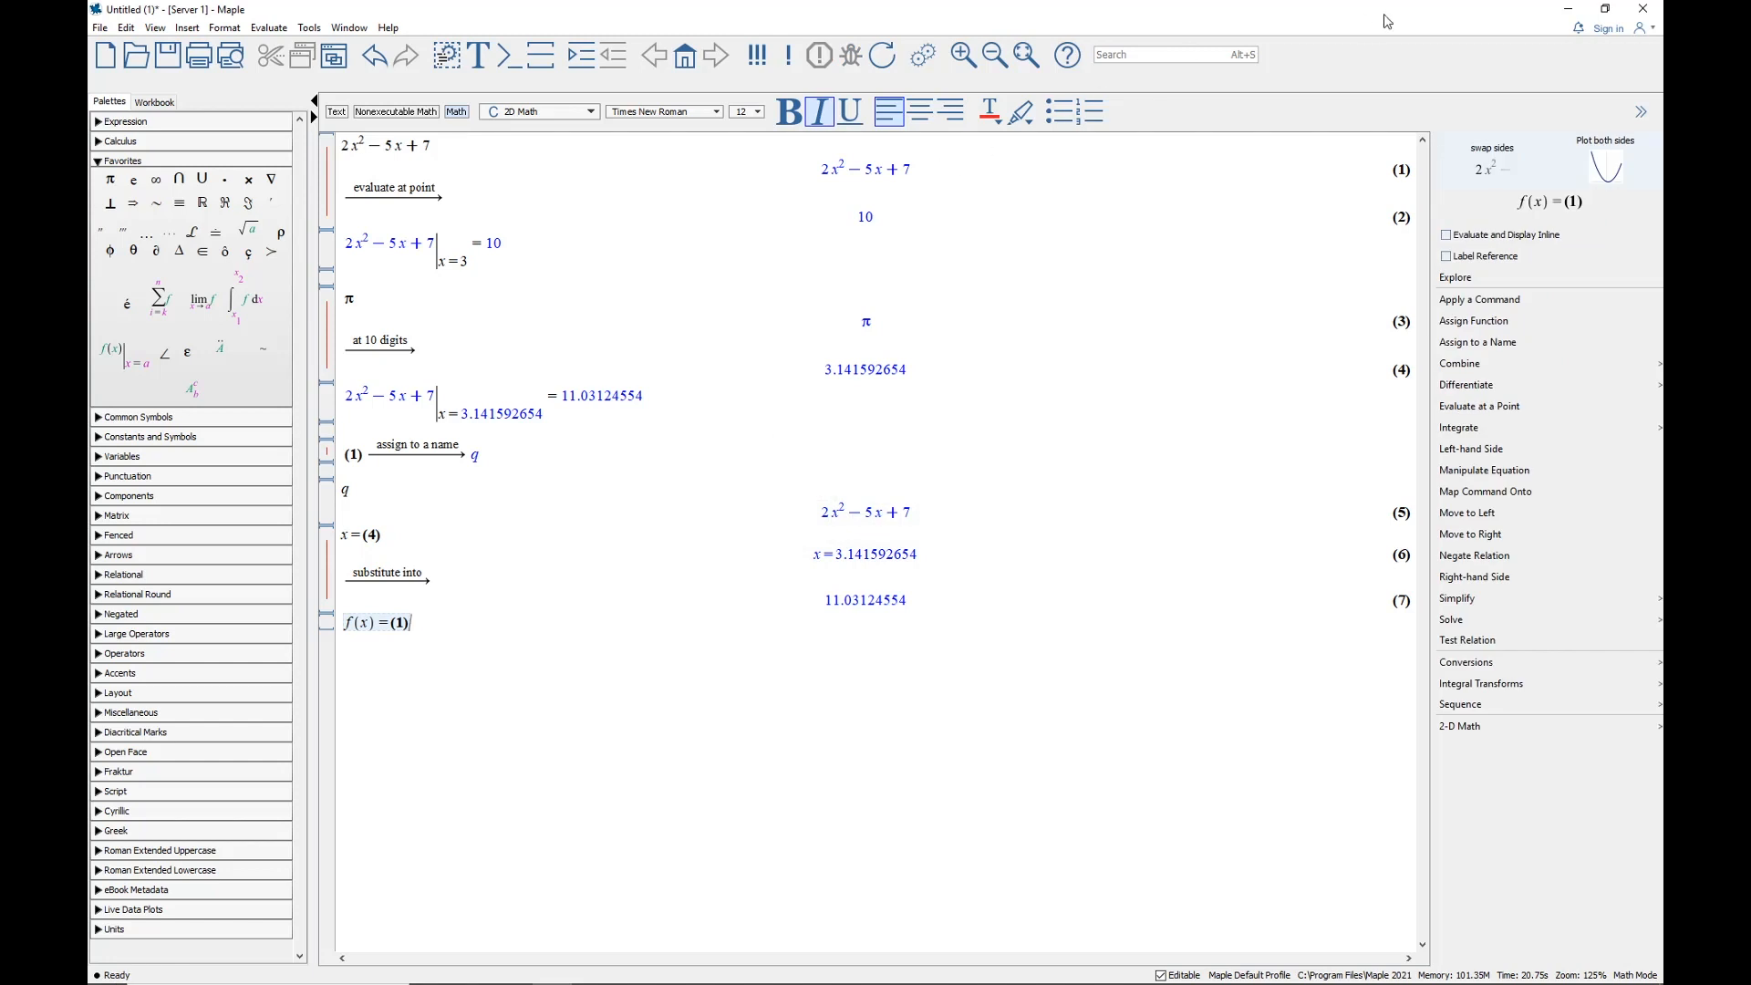
pyautogui.click(1465, 323)
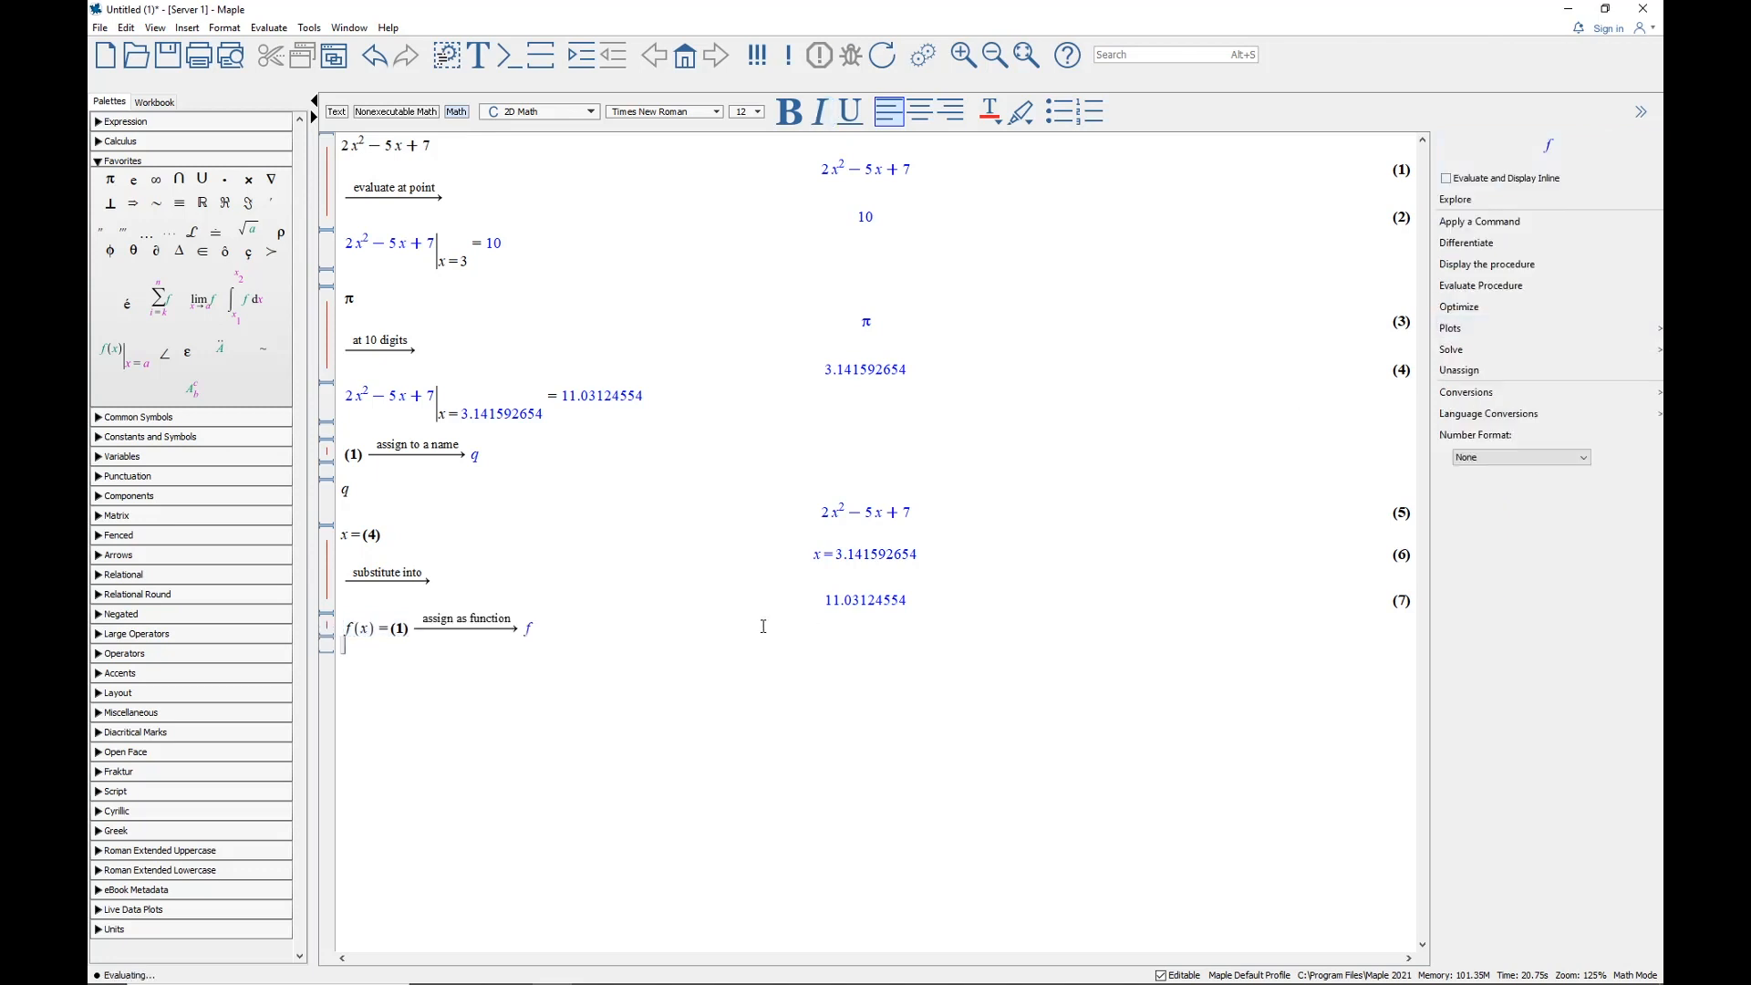
# Add several blank lines below the function assignment and evaluate f(t) inline on the first one
pyautogui.press('Return')
pyautogui.press('Return')
pyautogui.press('Return')
pyautogui.press('Return')
pyautogui.press('Return')
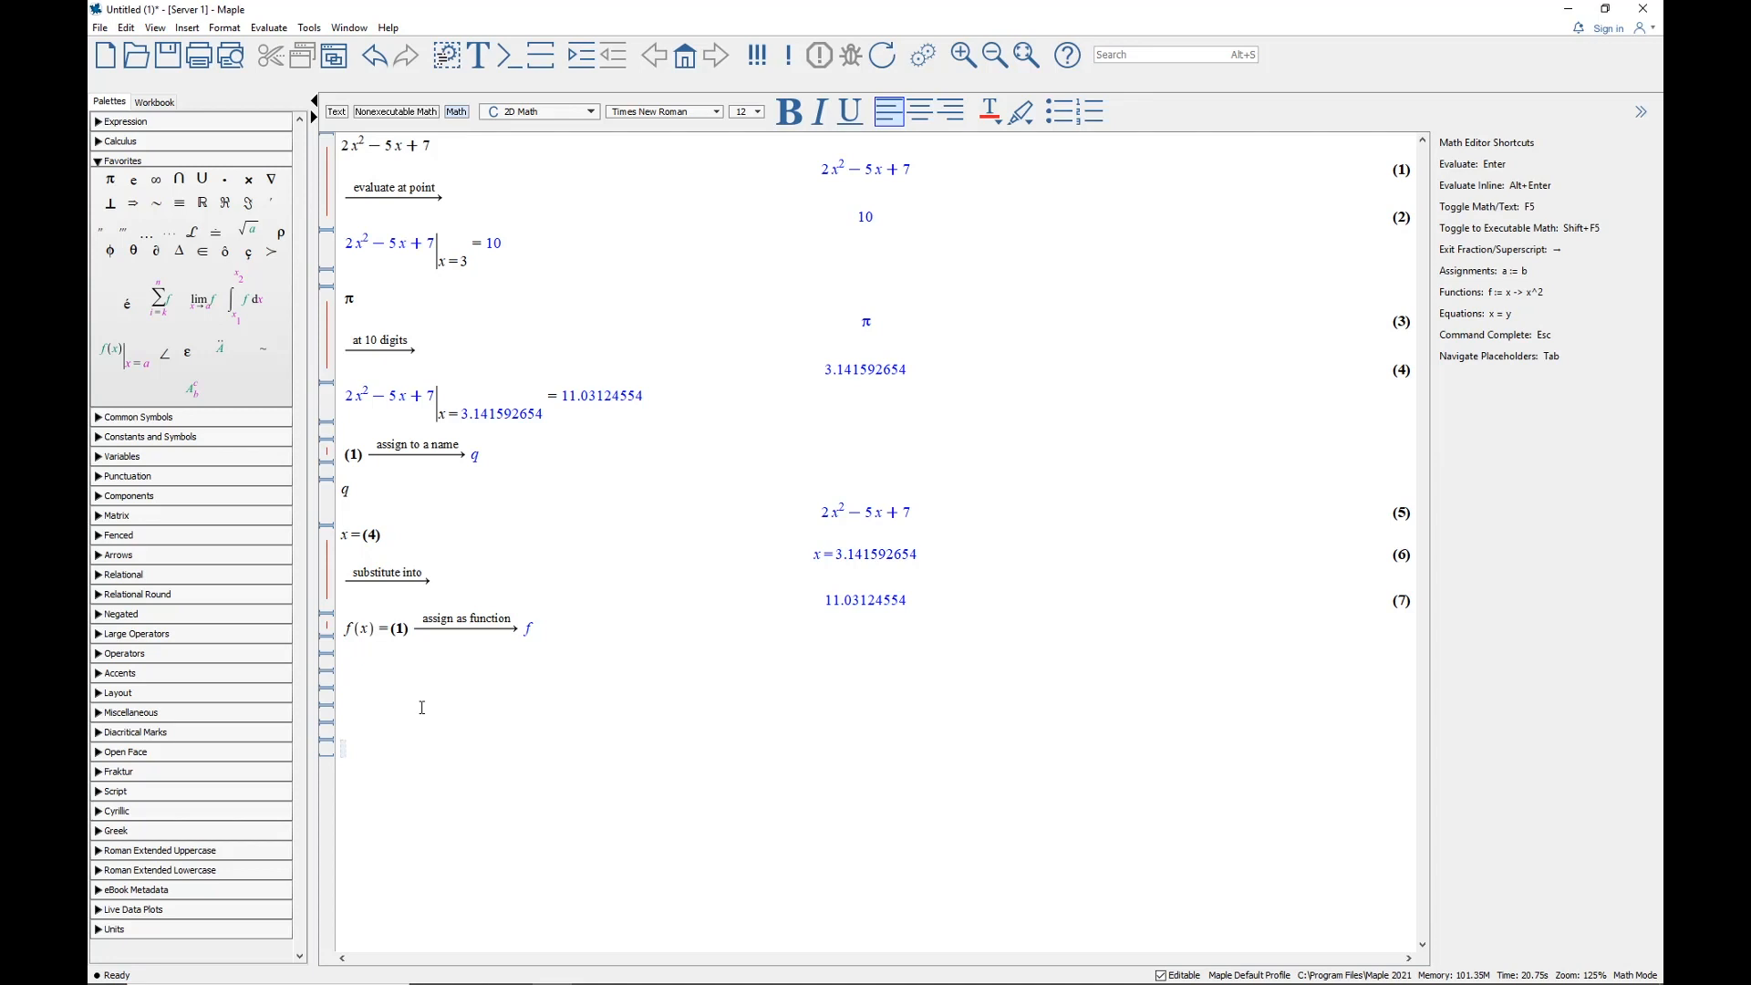
pyautogui.click(357, 663)
pyautogui.write('f(t)')
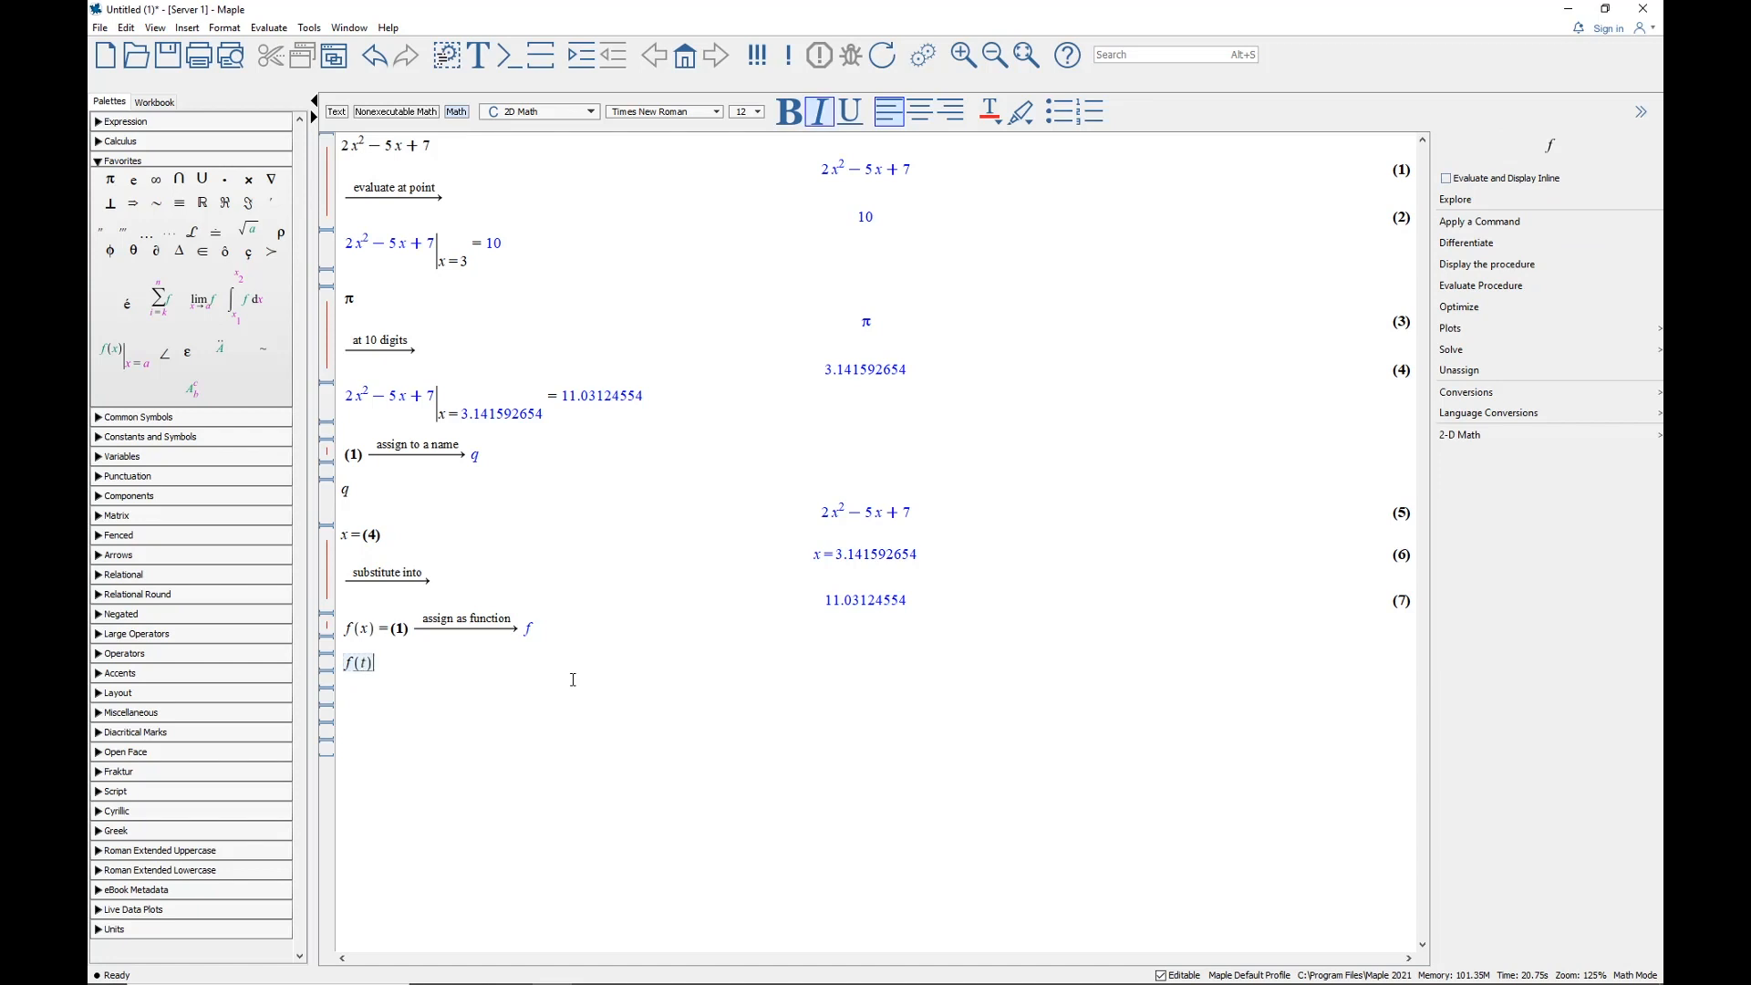
pyautogui.press('Return')
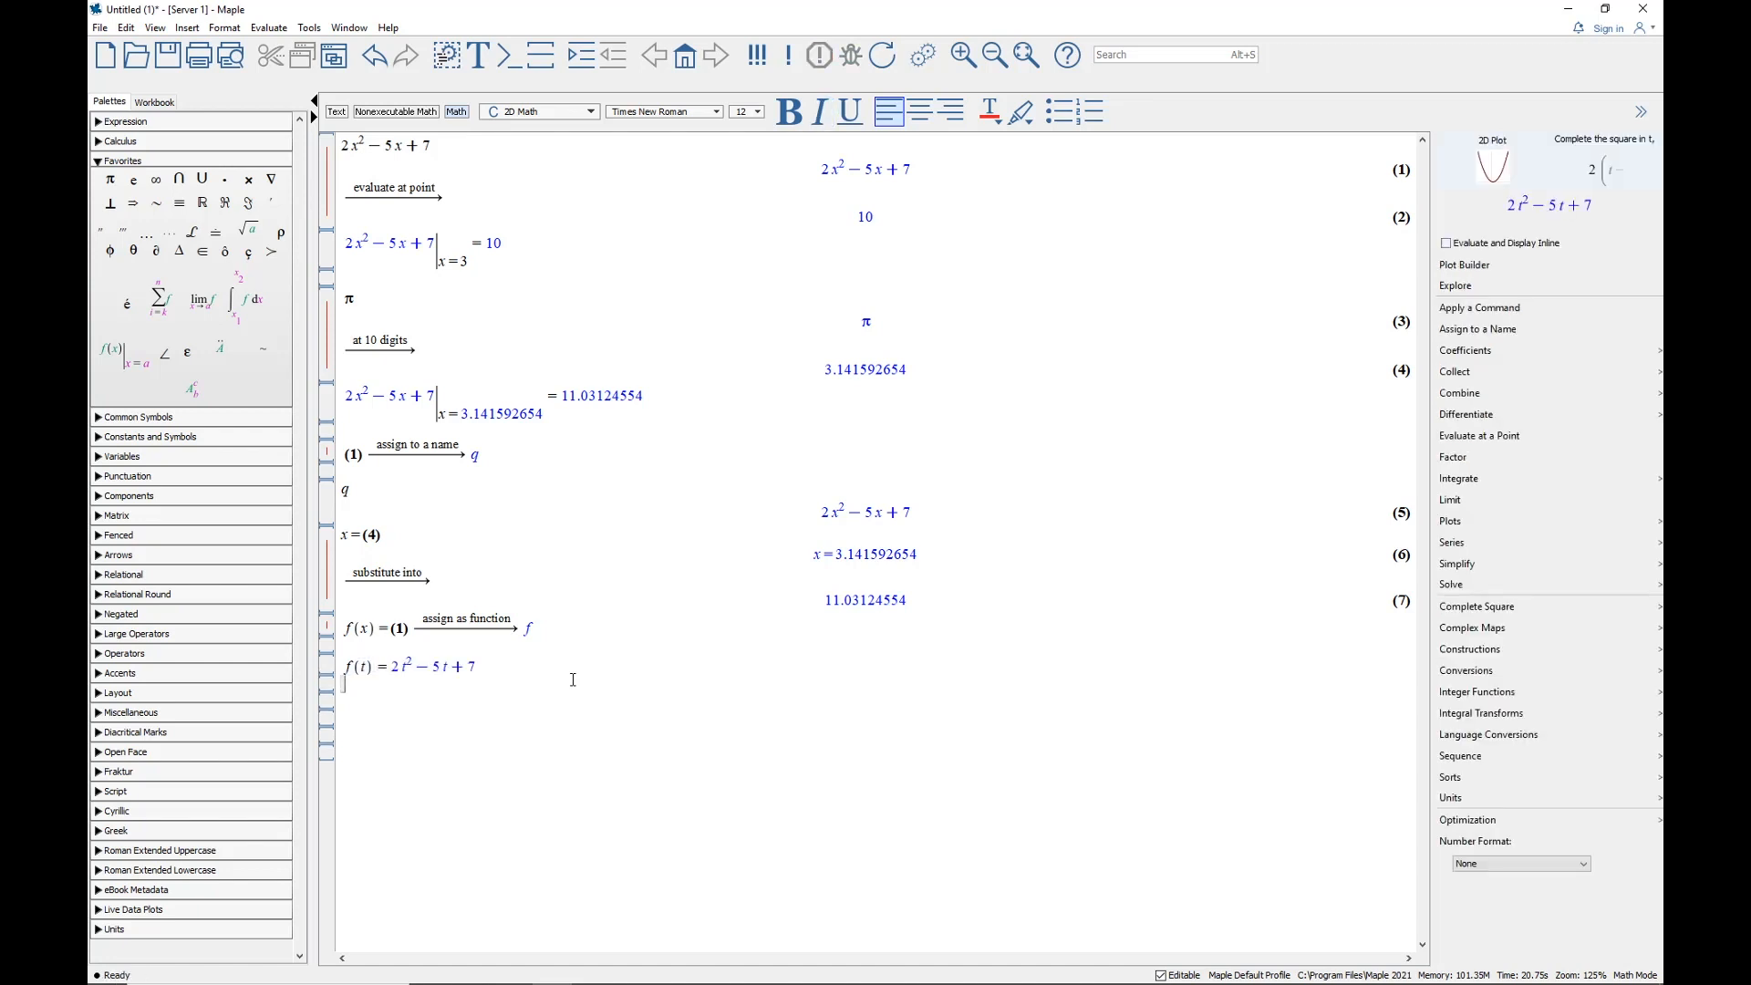
# Enter f((4)) on the next line, using a reference to equation label 4, and evaluate it inline
pyautogui.click(357, 703)
pyautogui.write('f(')
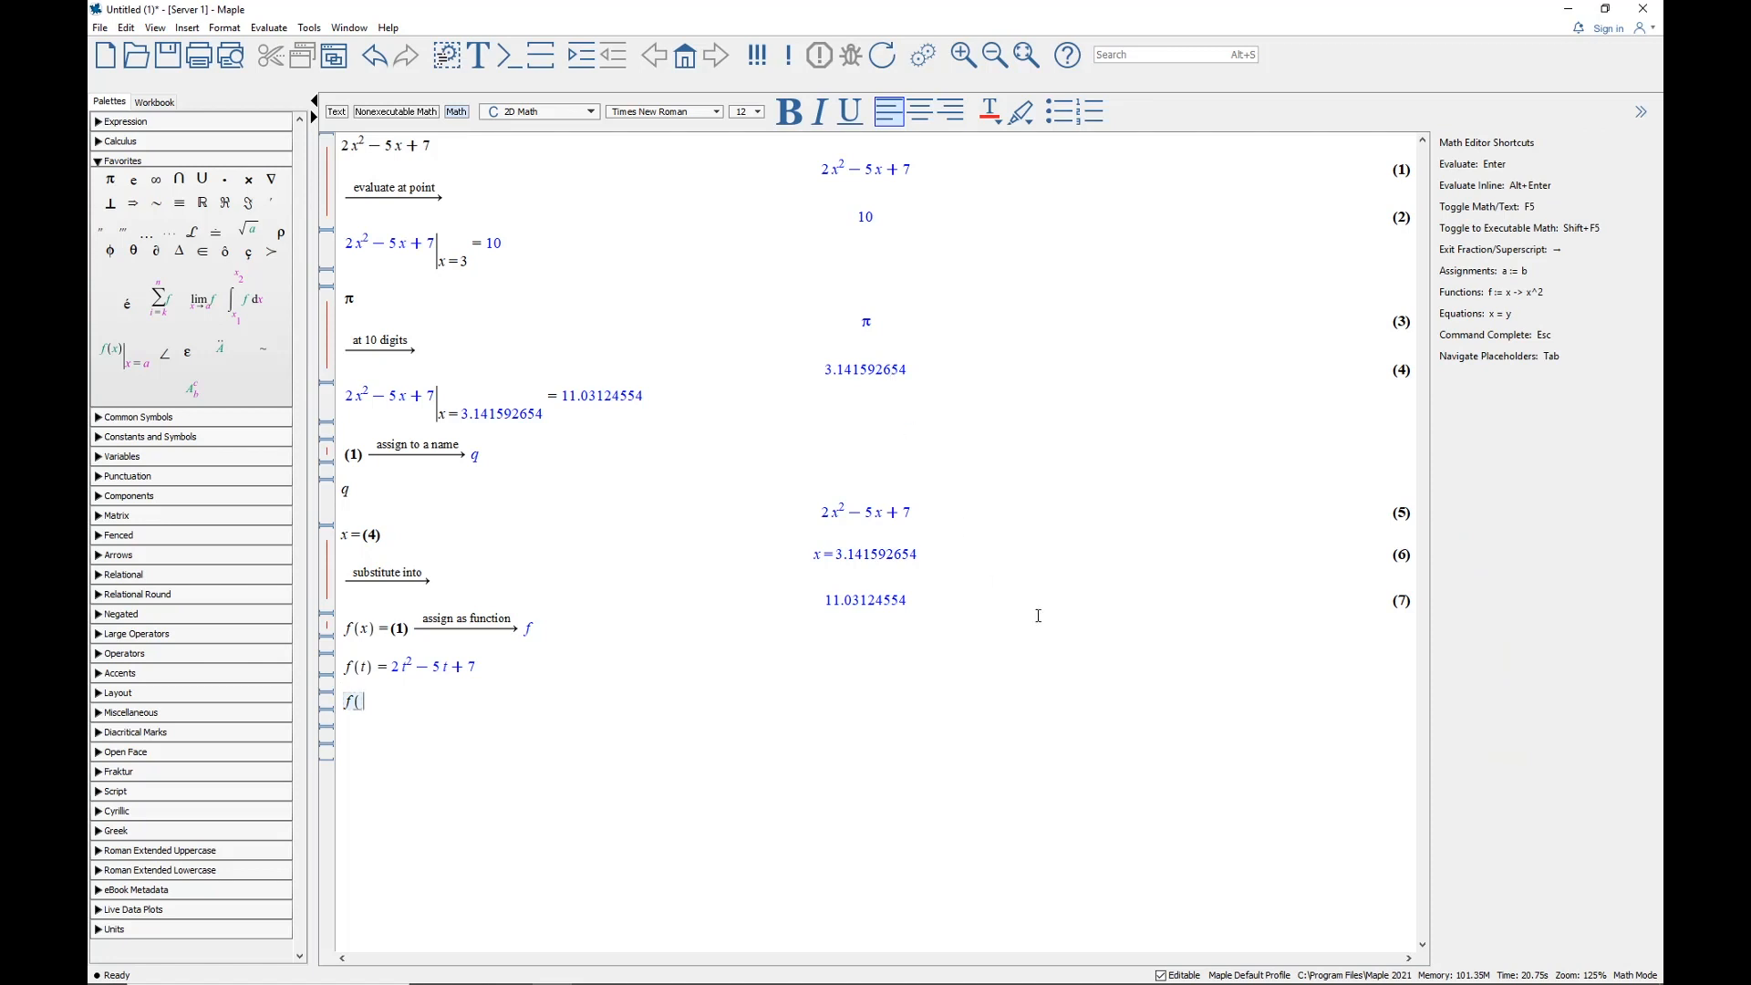
pyautogui.hotkey('ctrl', 'l')
pyautogui.write('4')
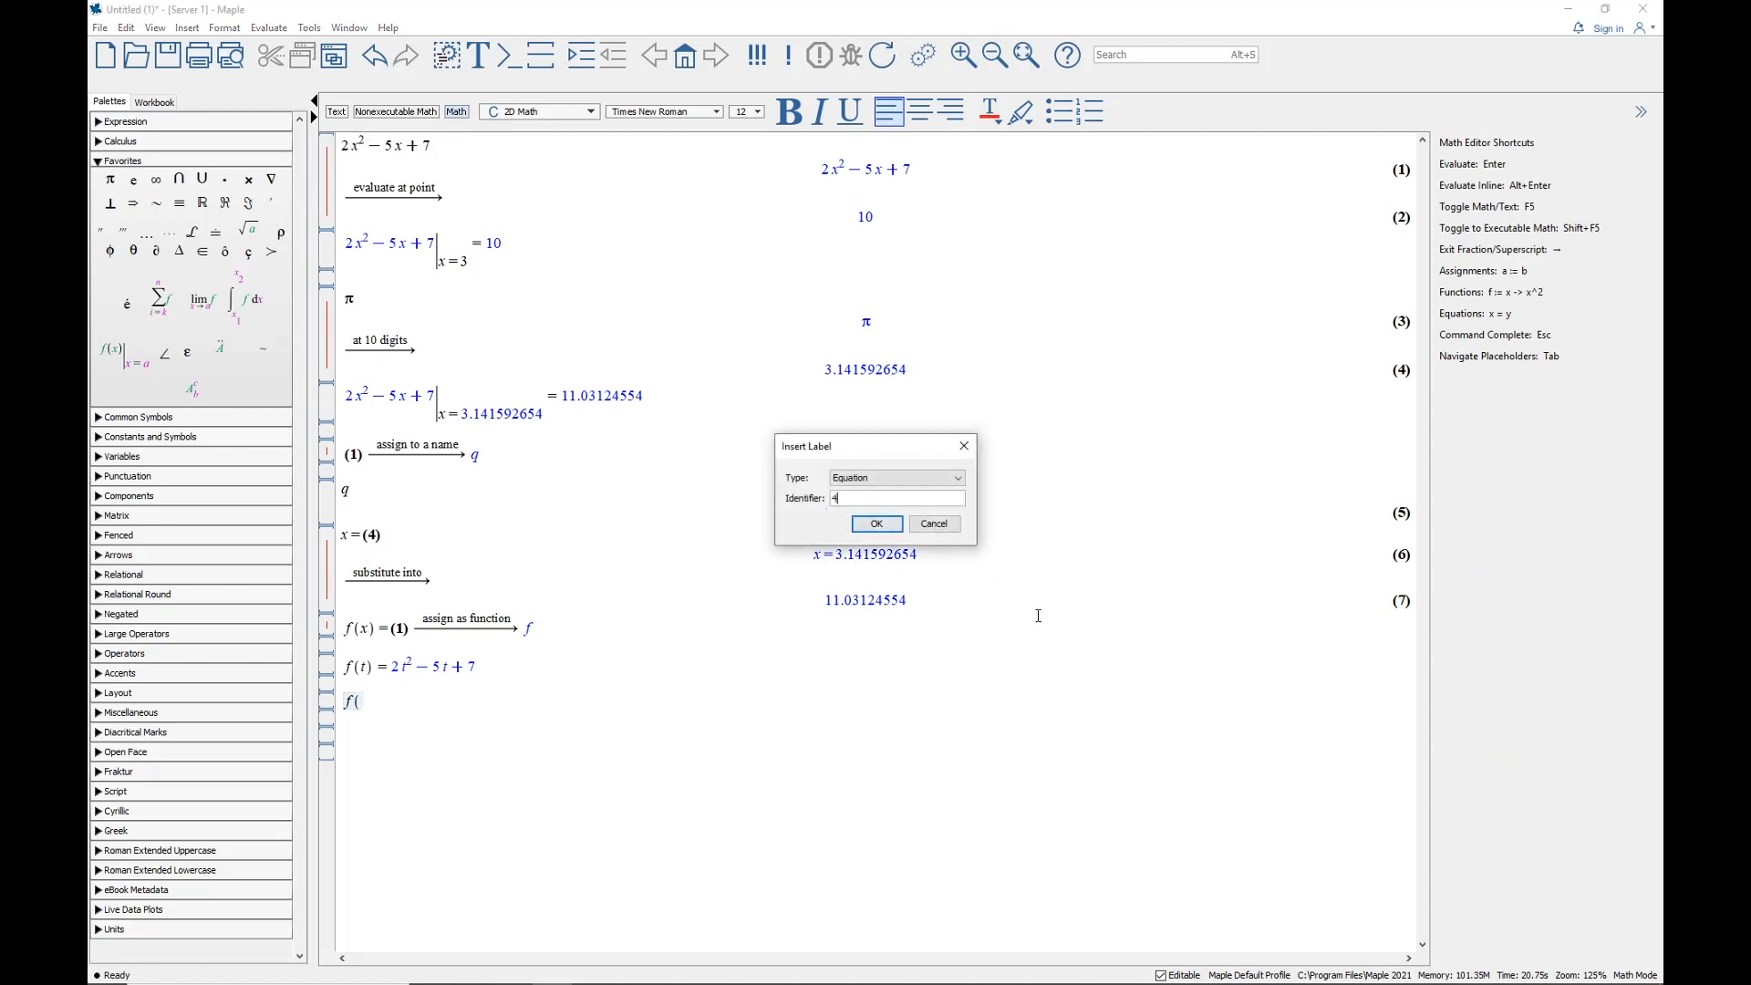
pyautogui.press('Return')
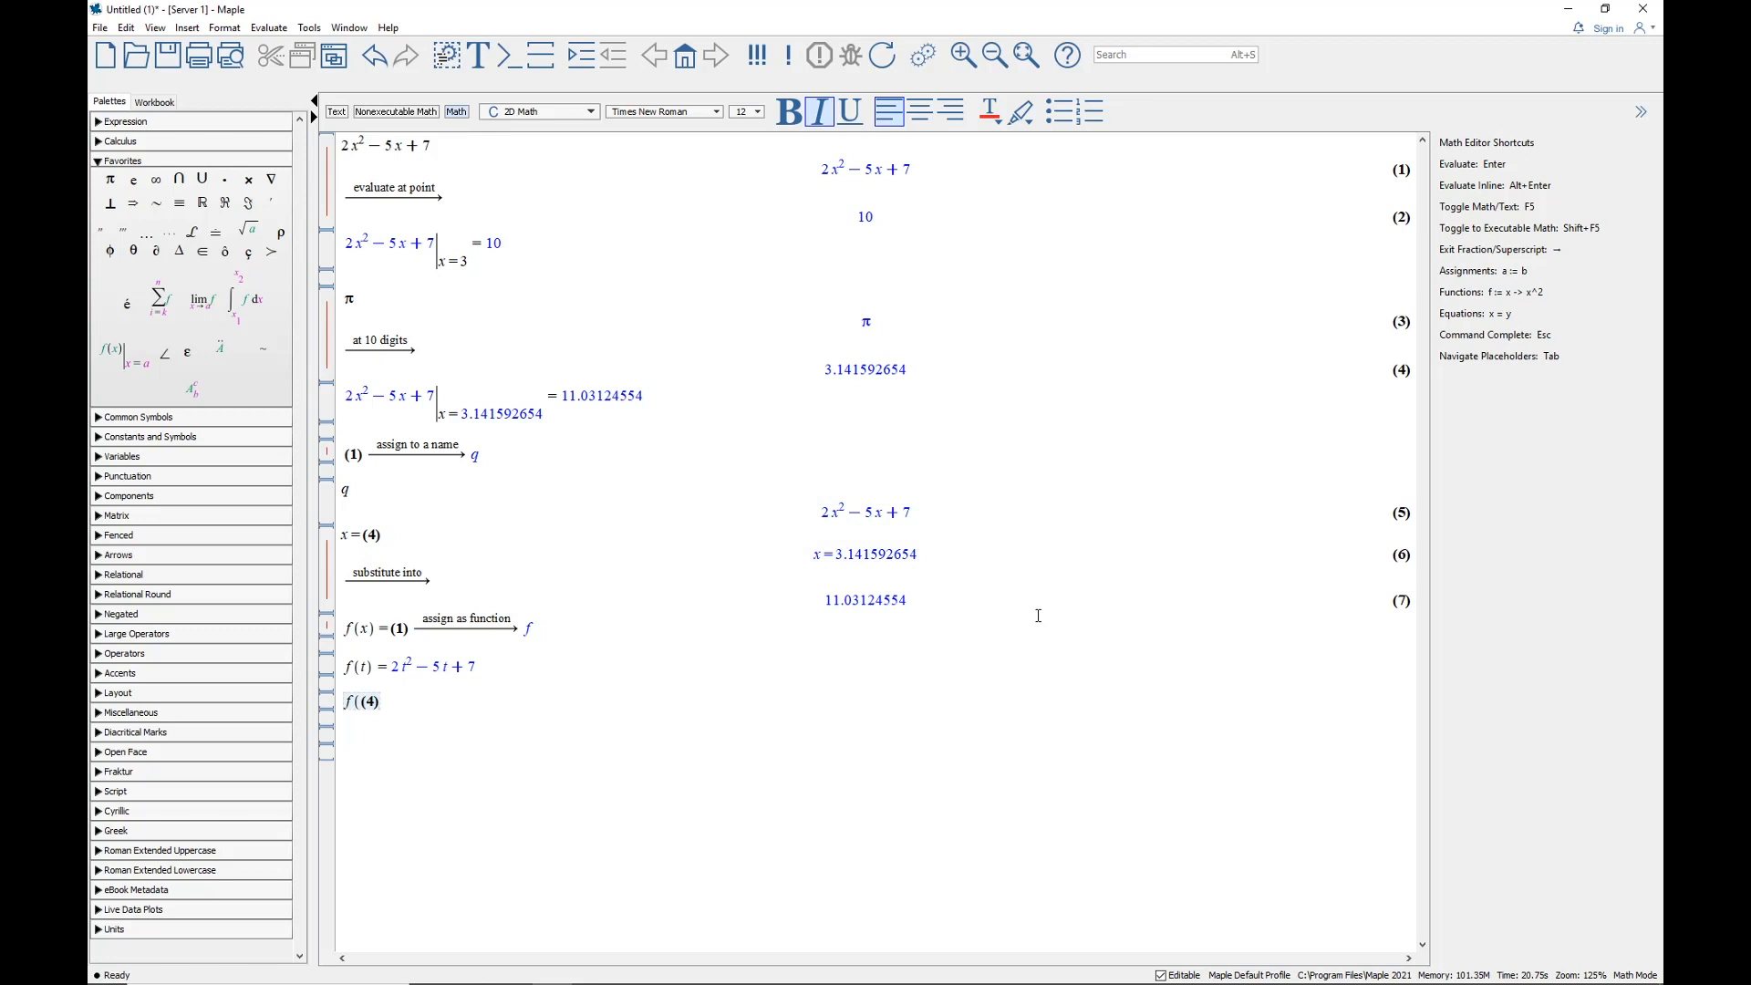
pyautogui.write(')')
pyautogui.hotkey('alt', 'Return')
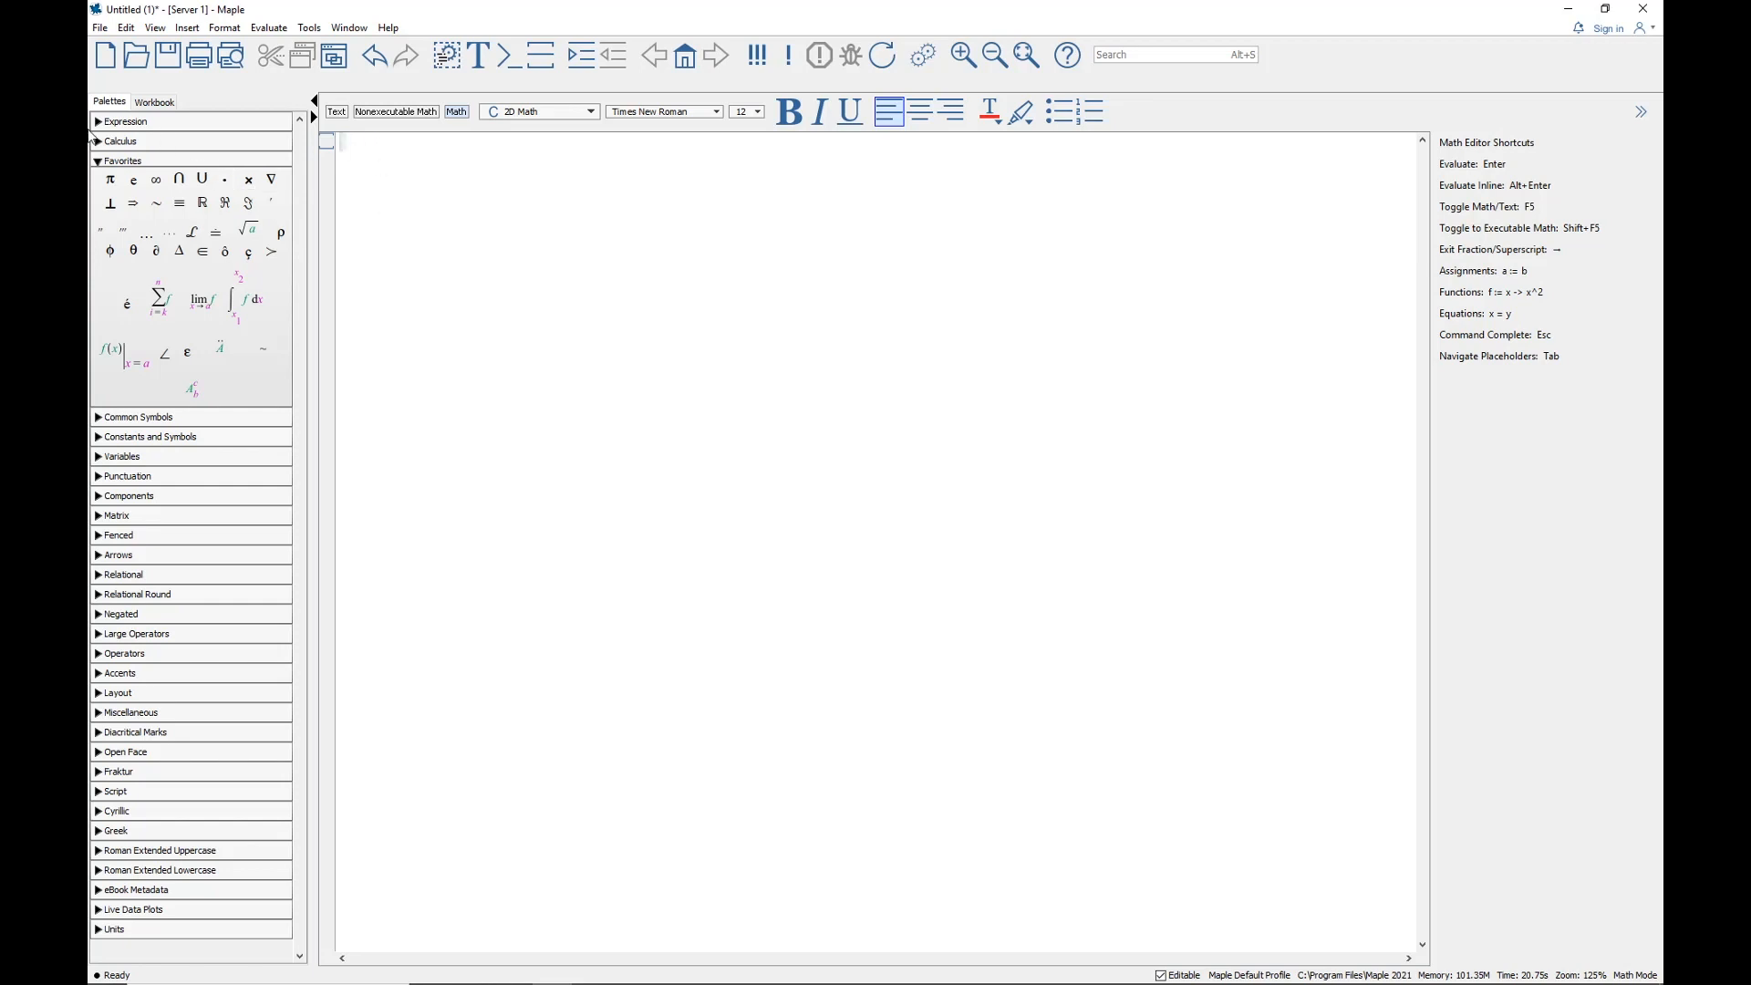
# Insert the two-branch piecewise template into the empty document and collapse the expression templates
pyautogui.click(100, 125)
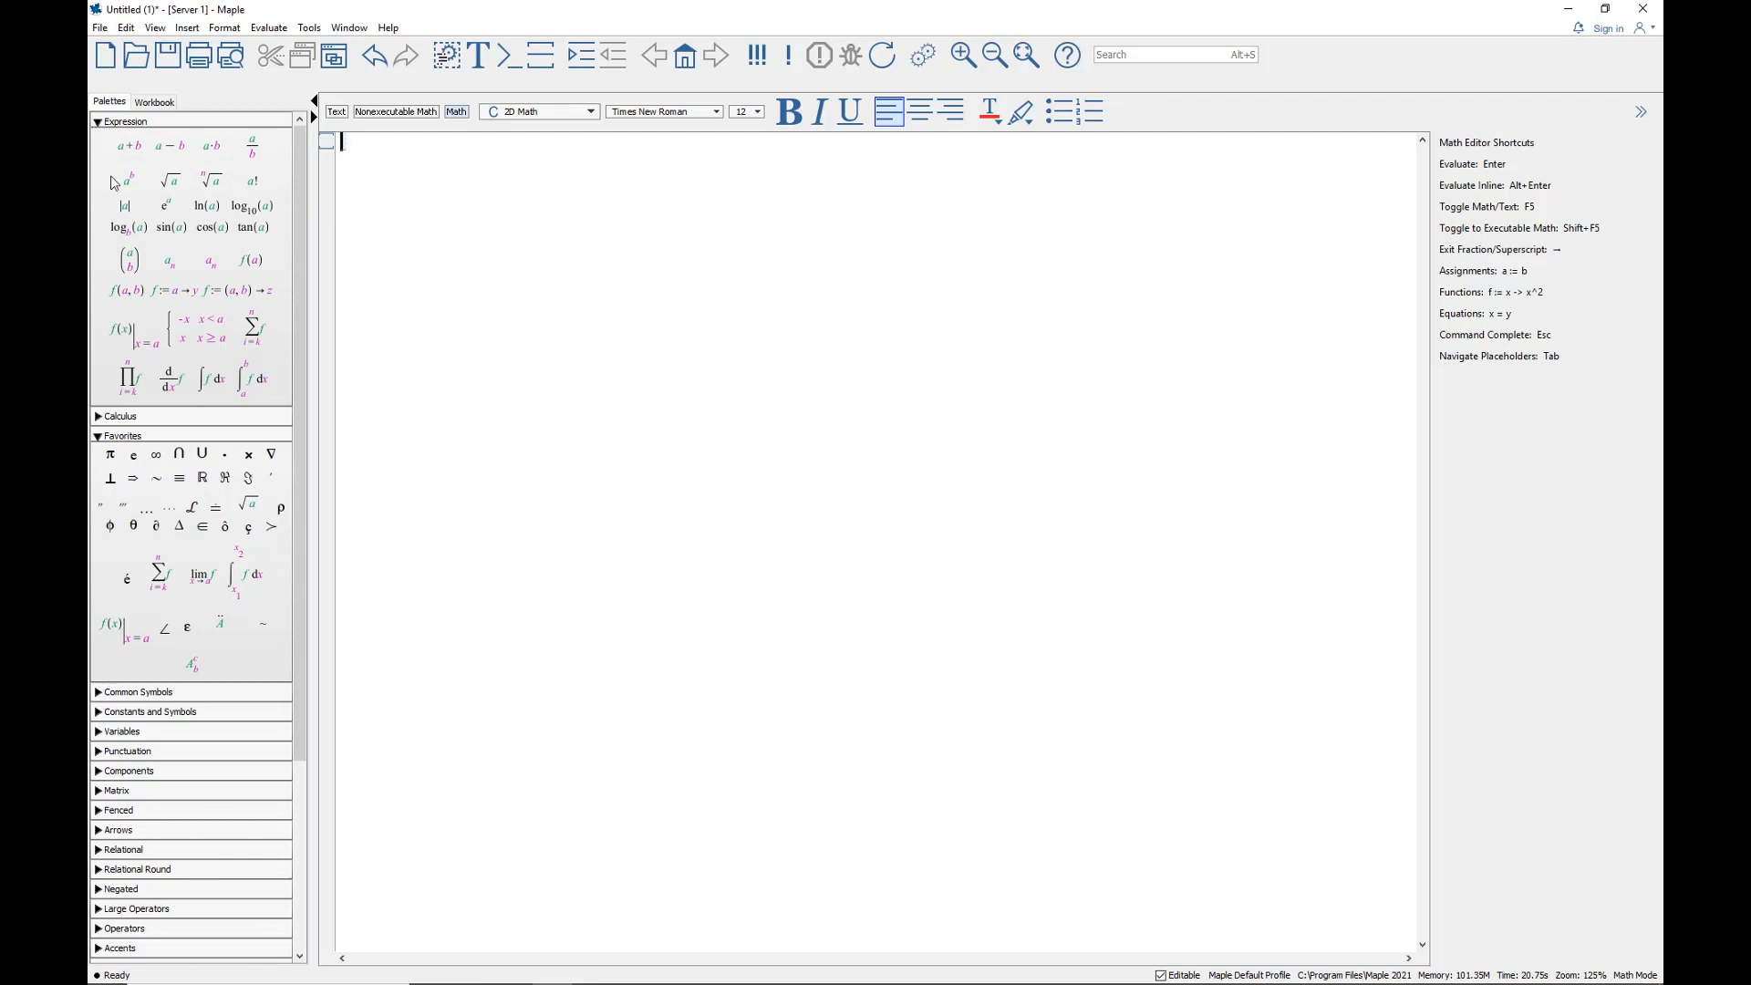
pyautogui.click(201, 338)
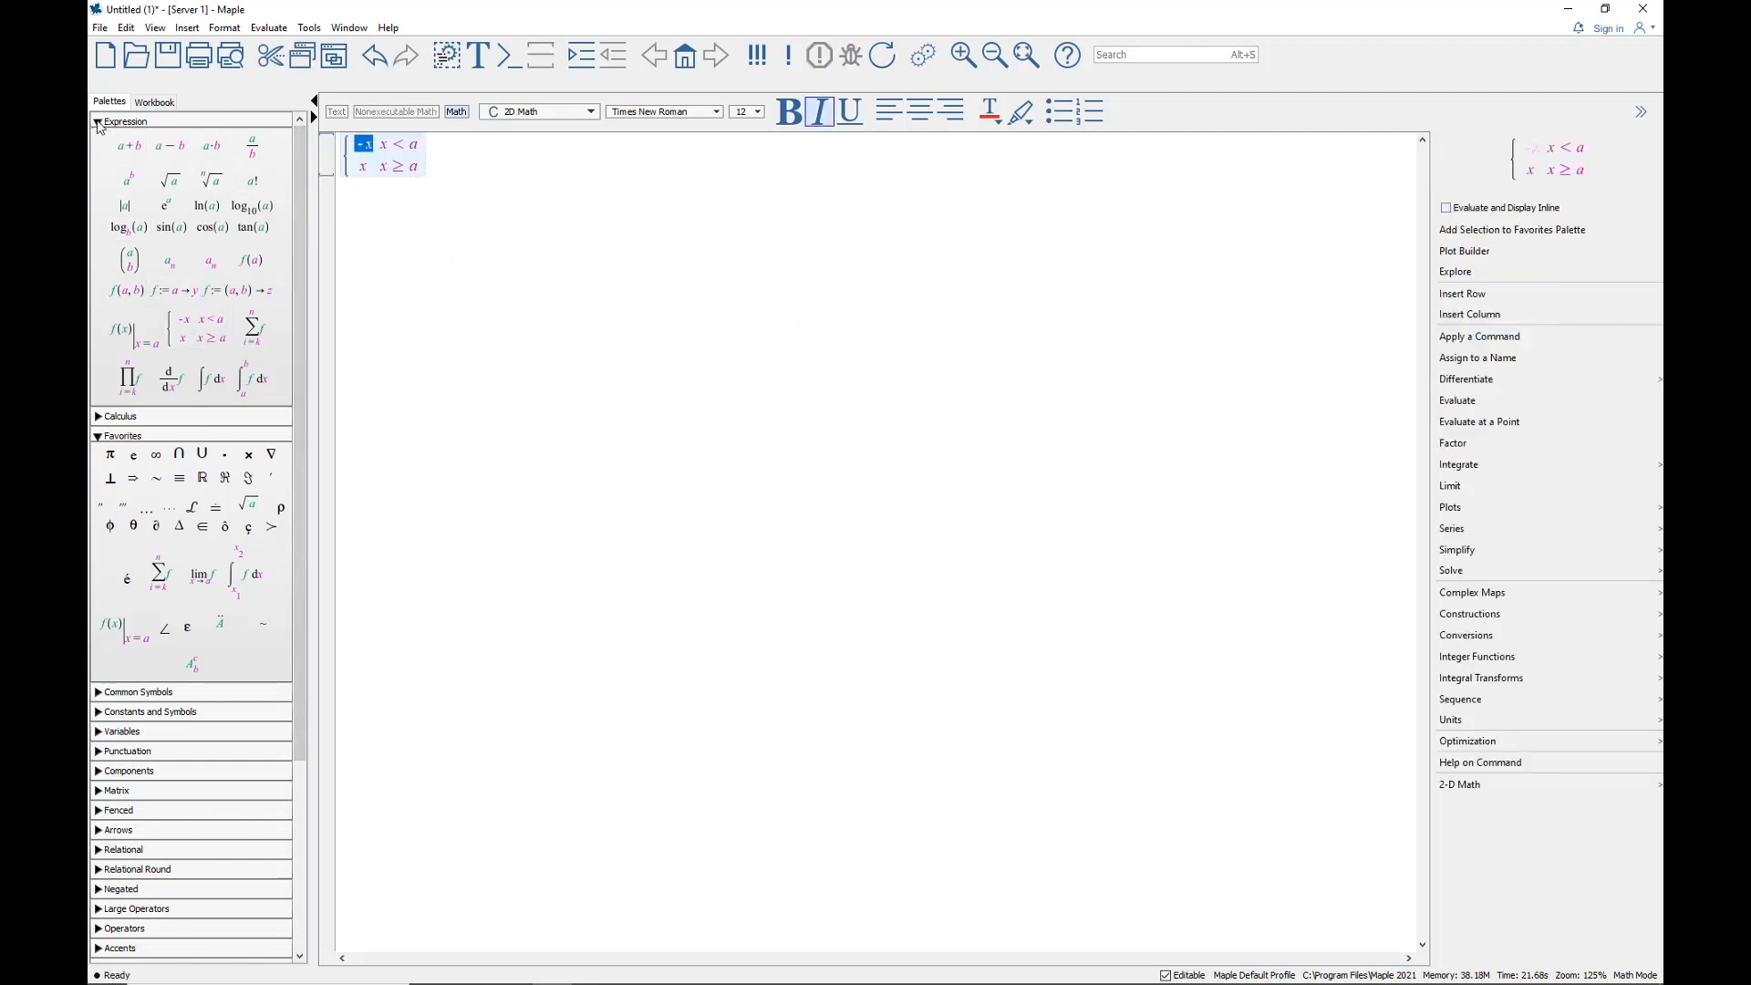
pyautogui.click(100, 122)
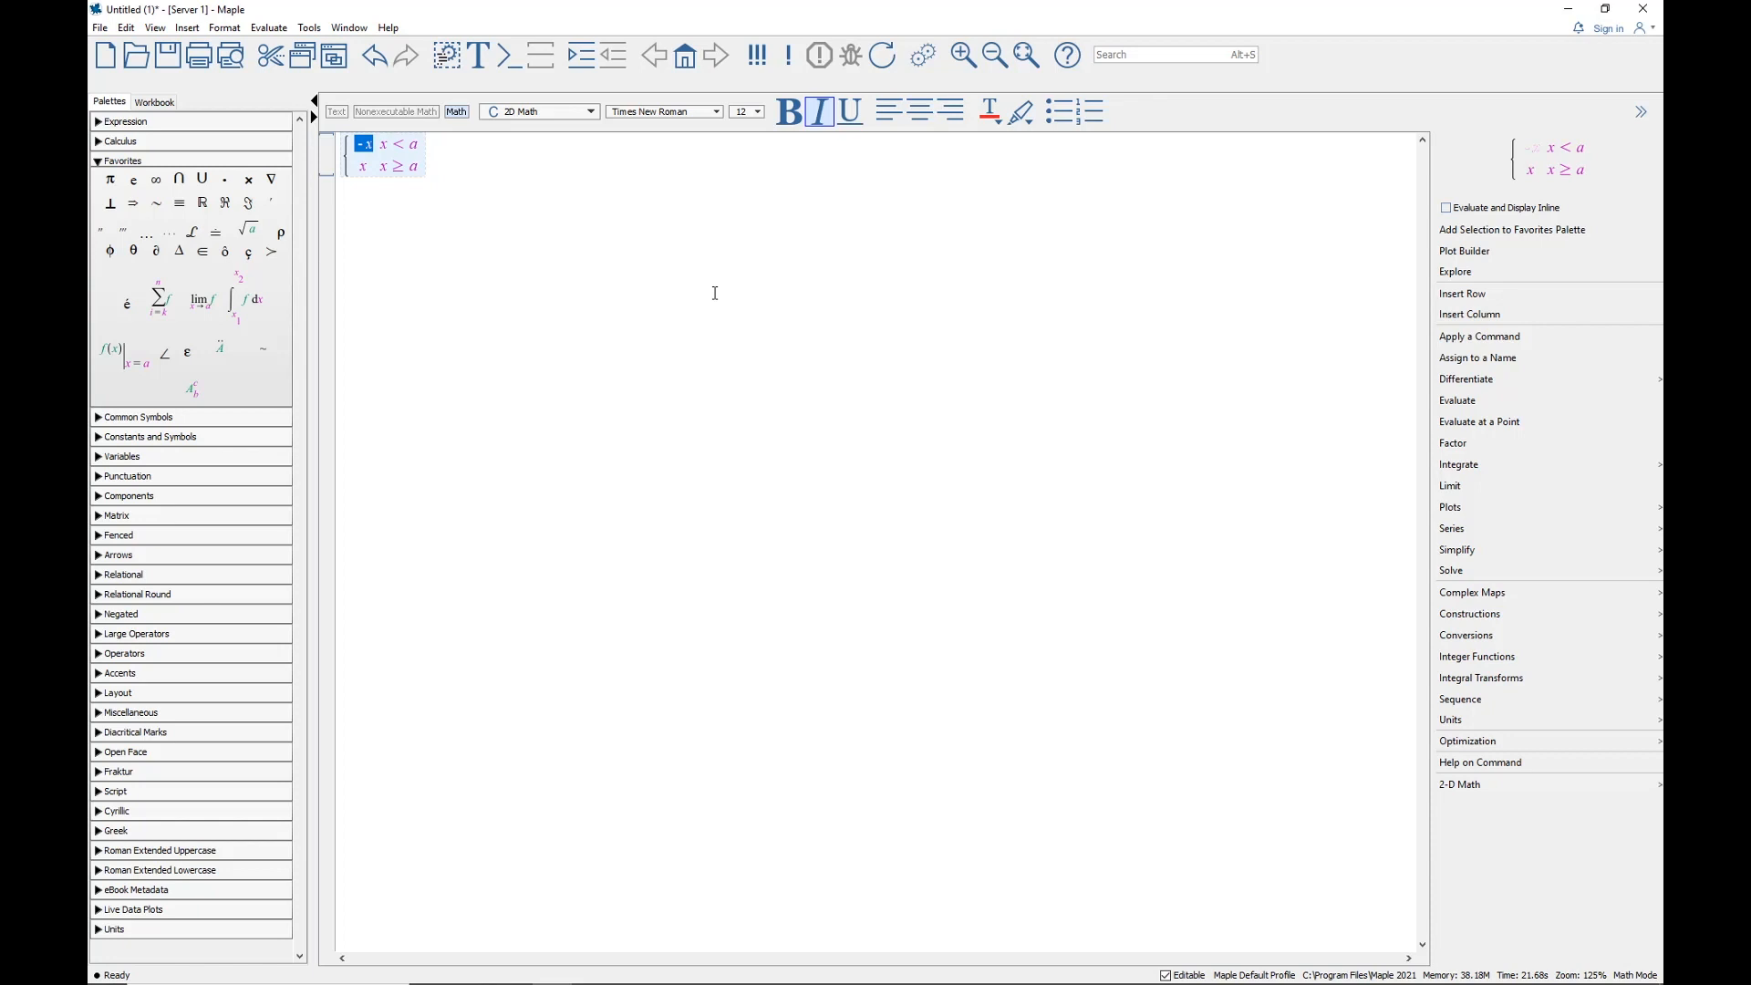
# Fill the piecewise template with 2x+1 for x<2 and 10-3x for x≥2, and evaluate it
pyautogui.write('2x+1')
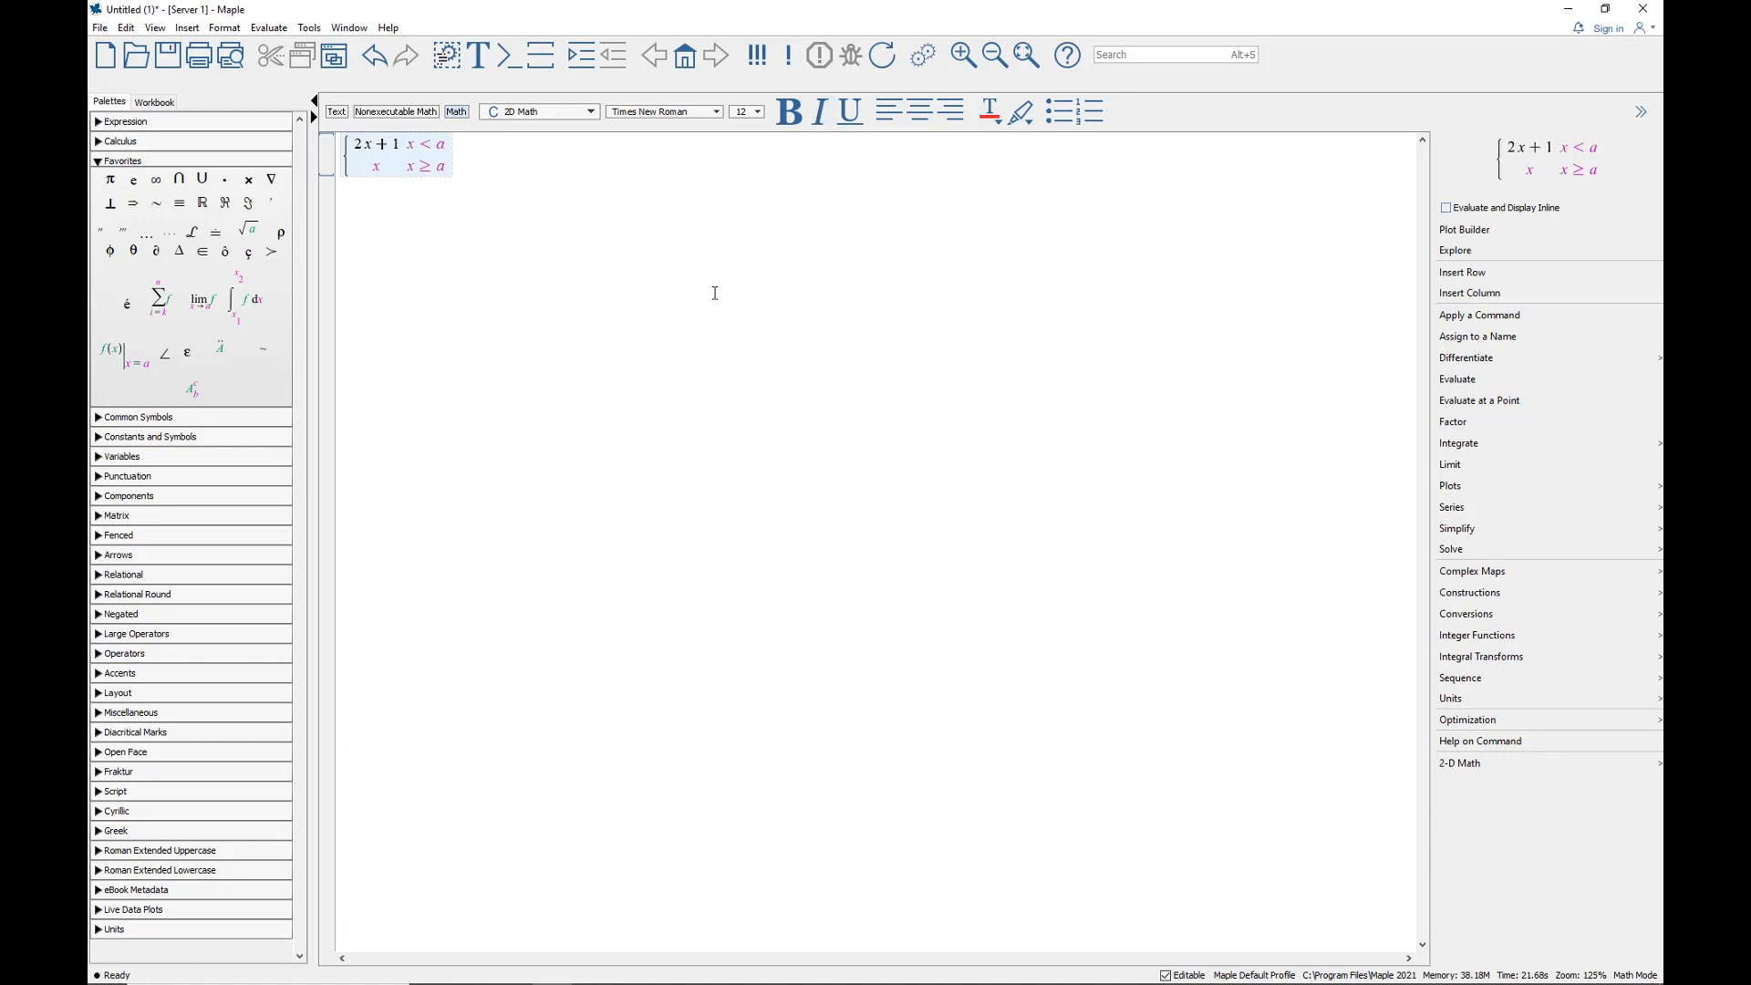
pyautogui.press('Tab')
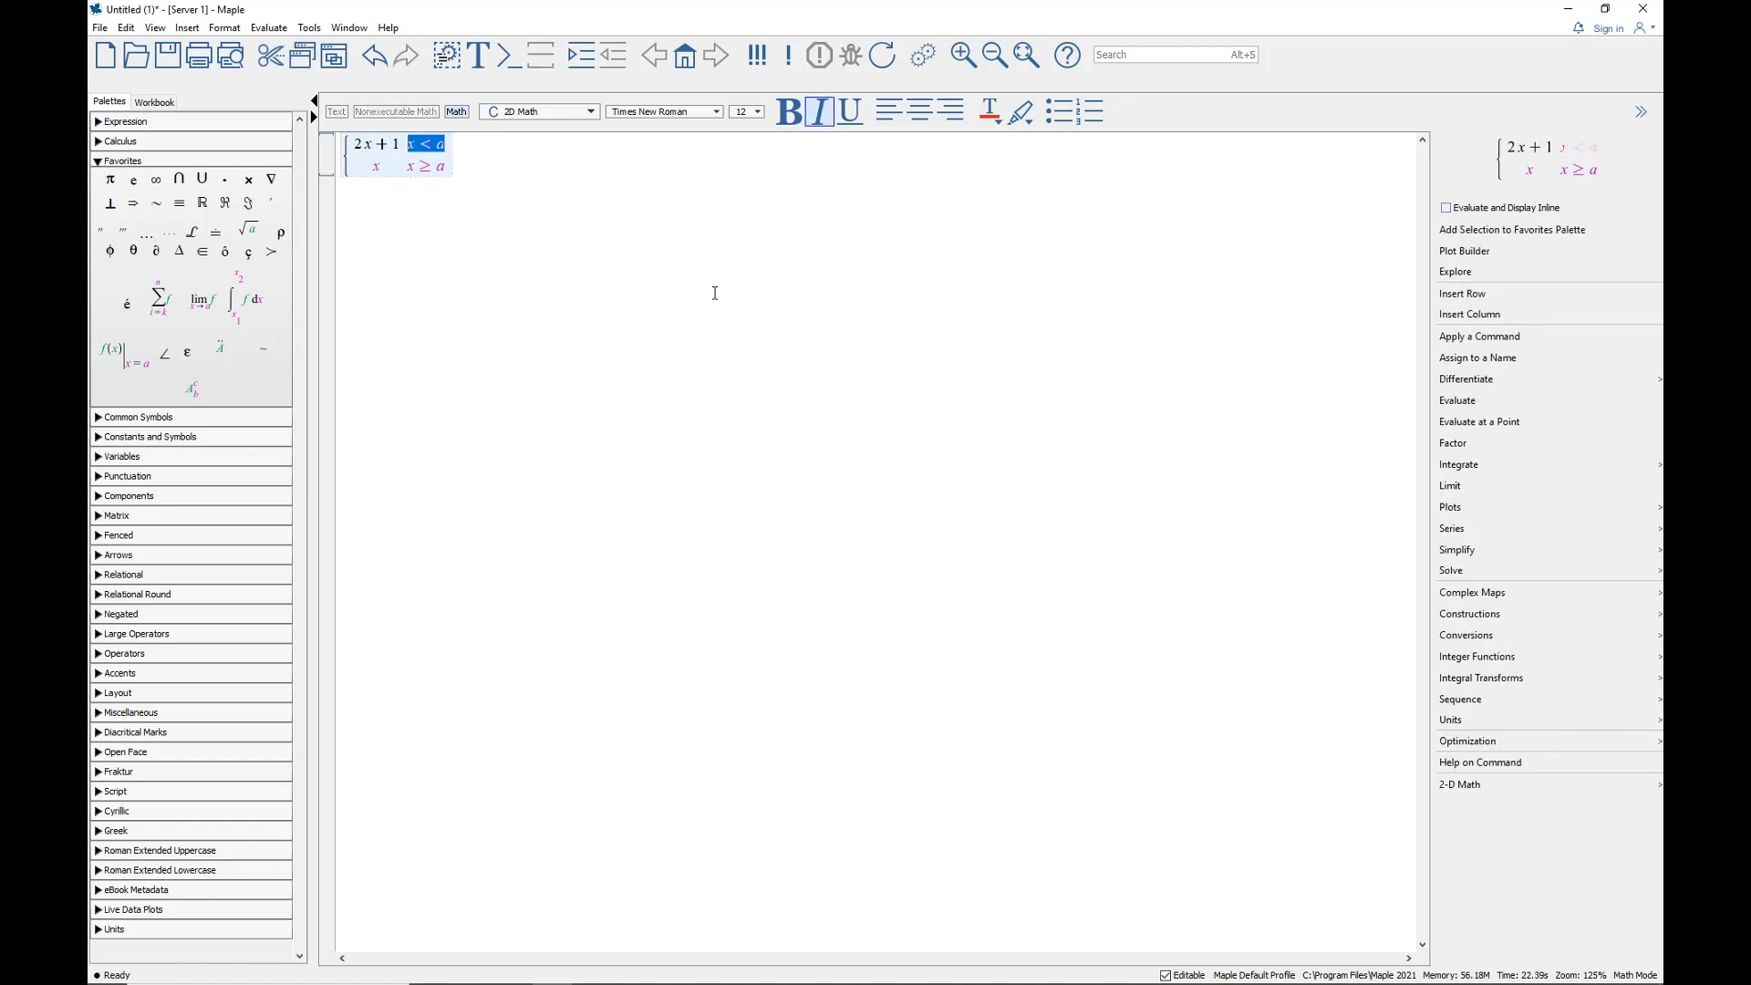
pyautogui.write('x<2')
pyautogui.press('Tab')
pyautogui.write('10-3x')
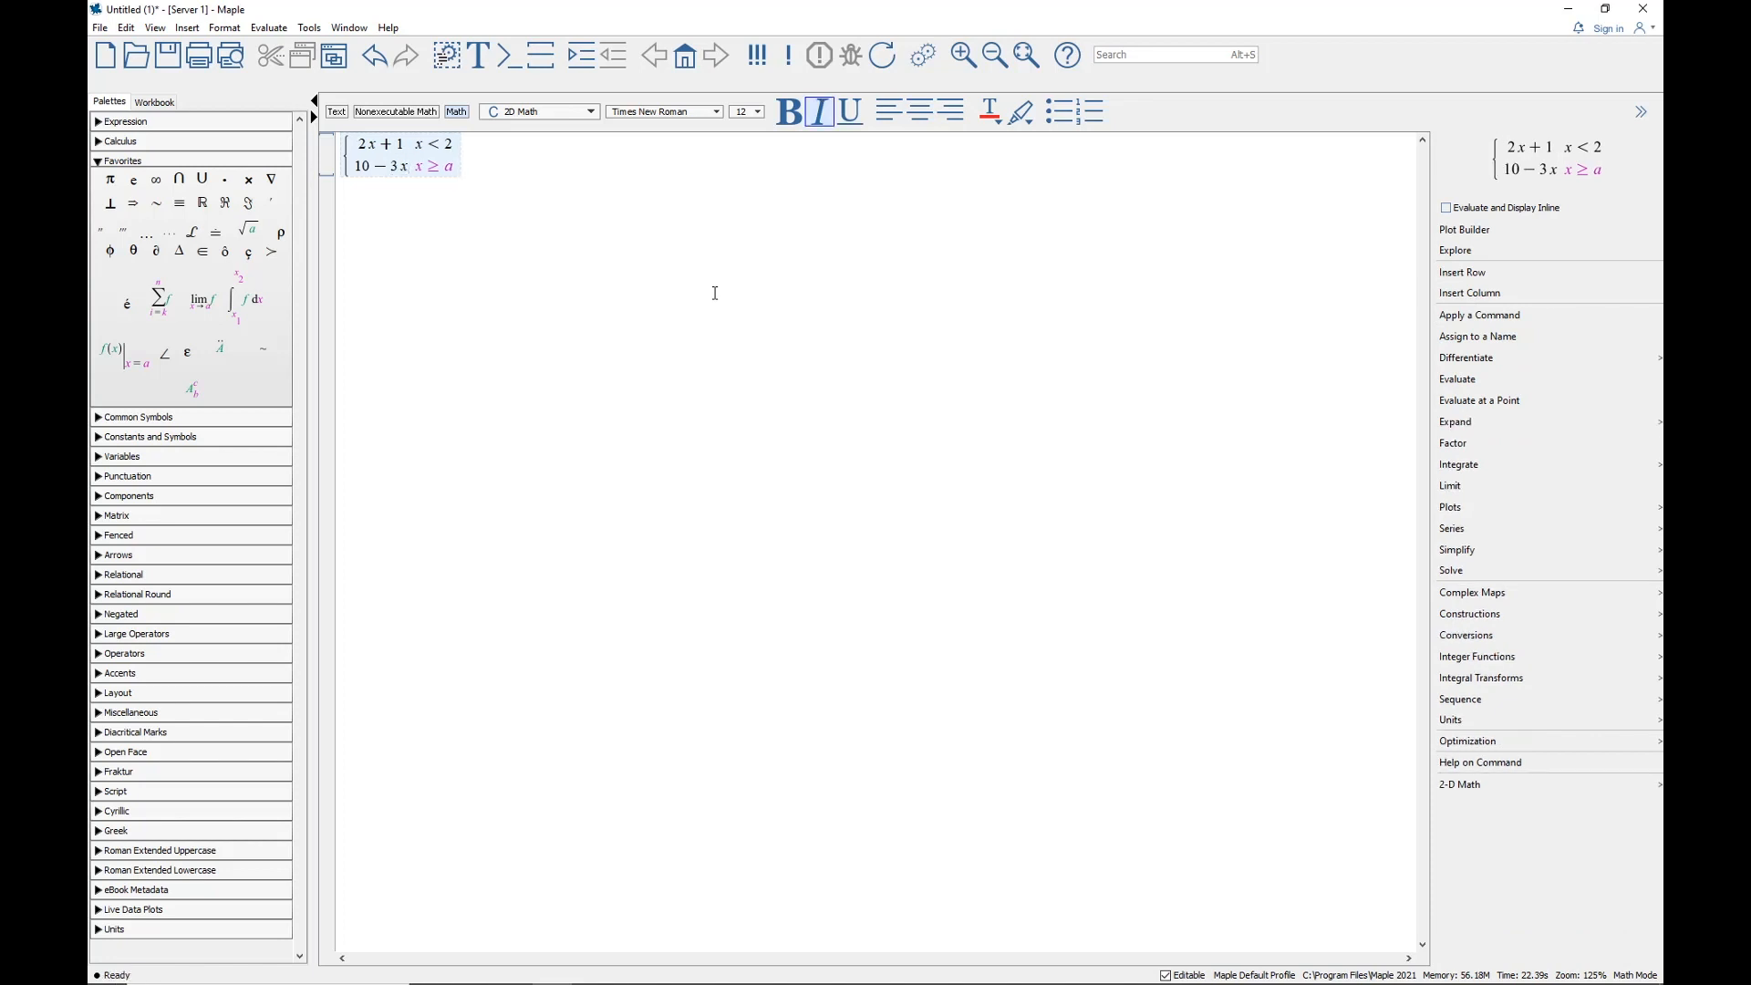
pyautogui.press('Tab')
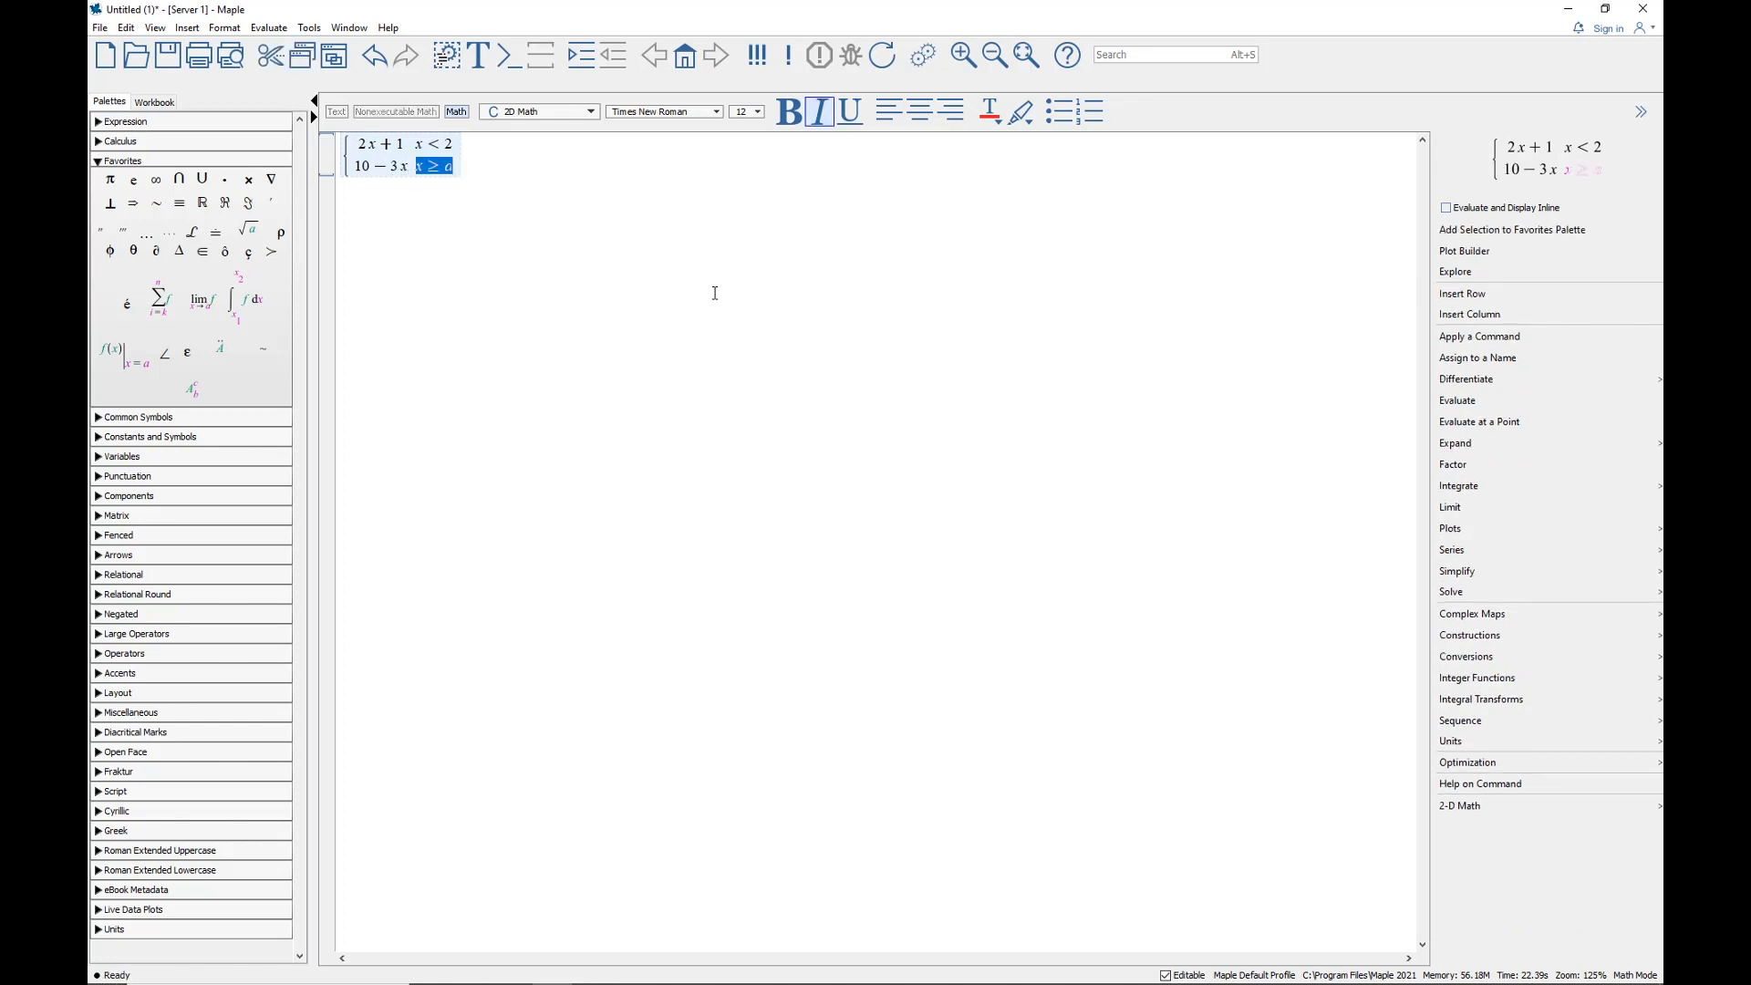
pyautogui.write('x')
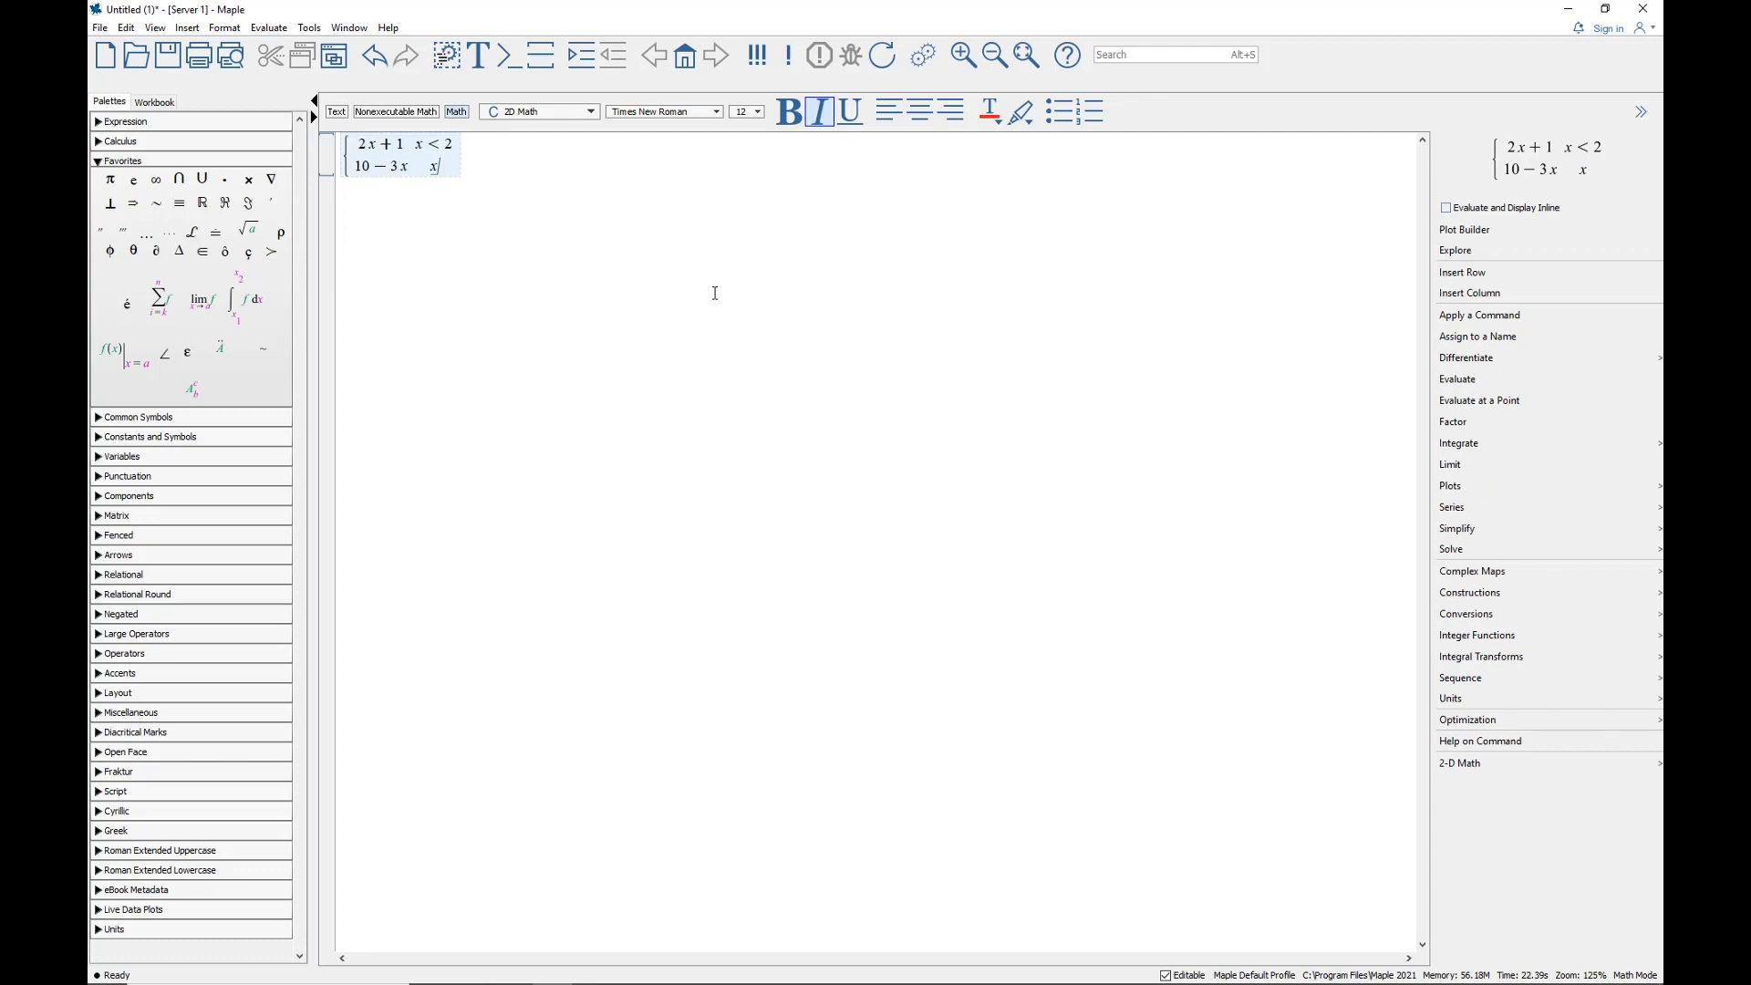
pyautogui.write('>=2')
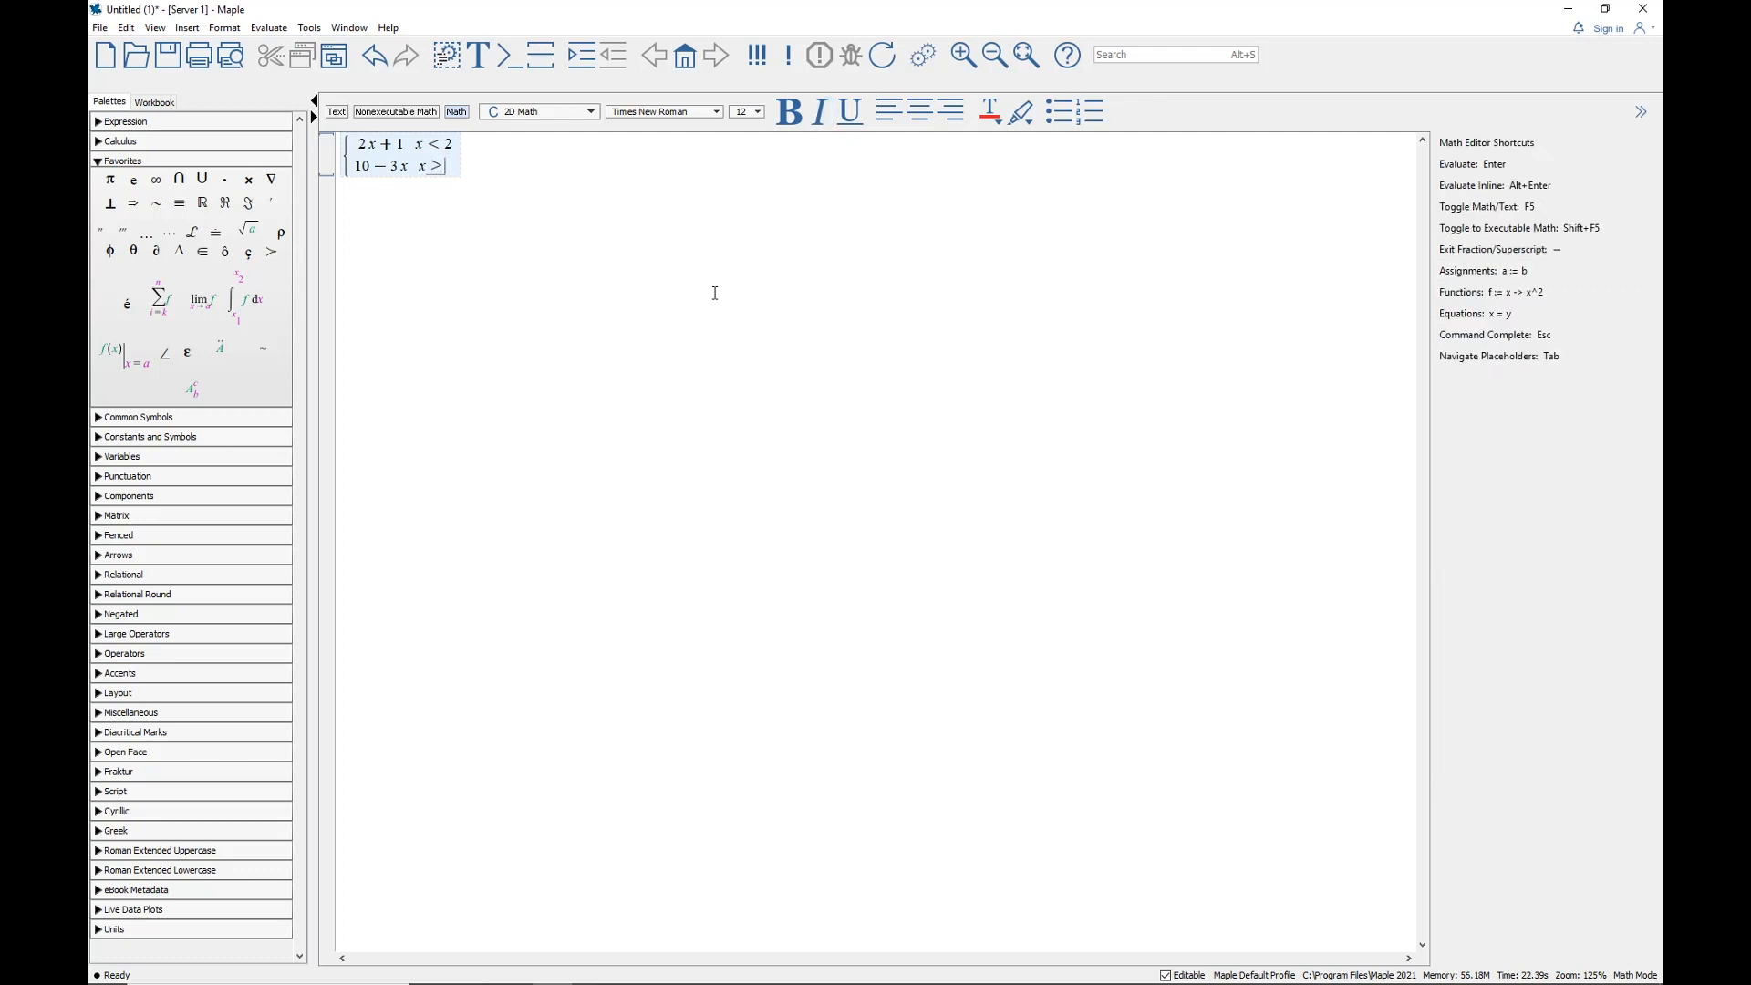
pyautogui.press('Return')
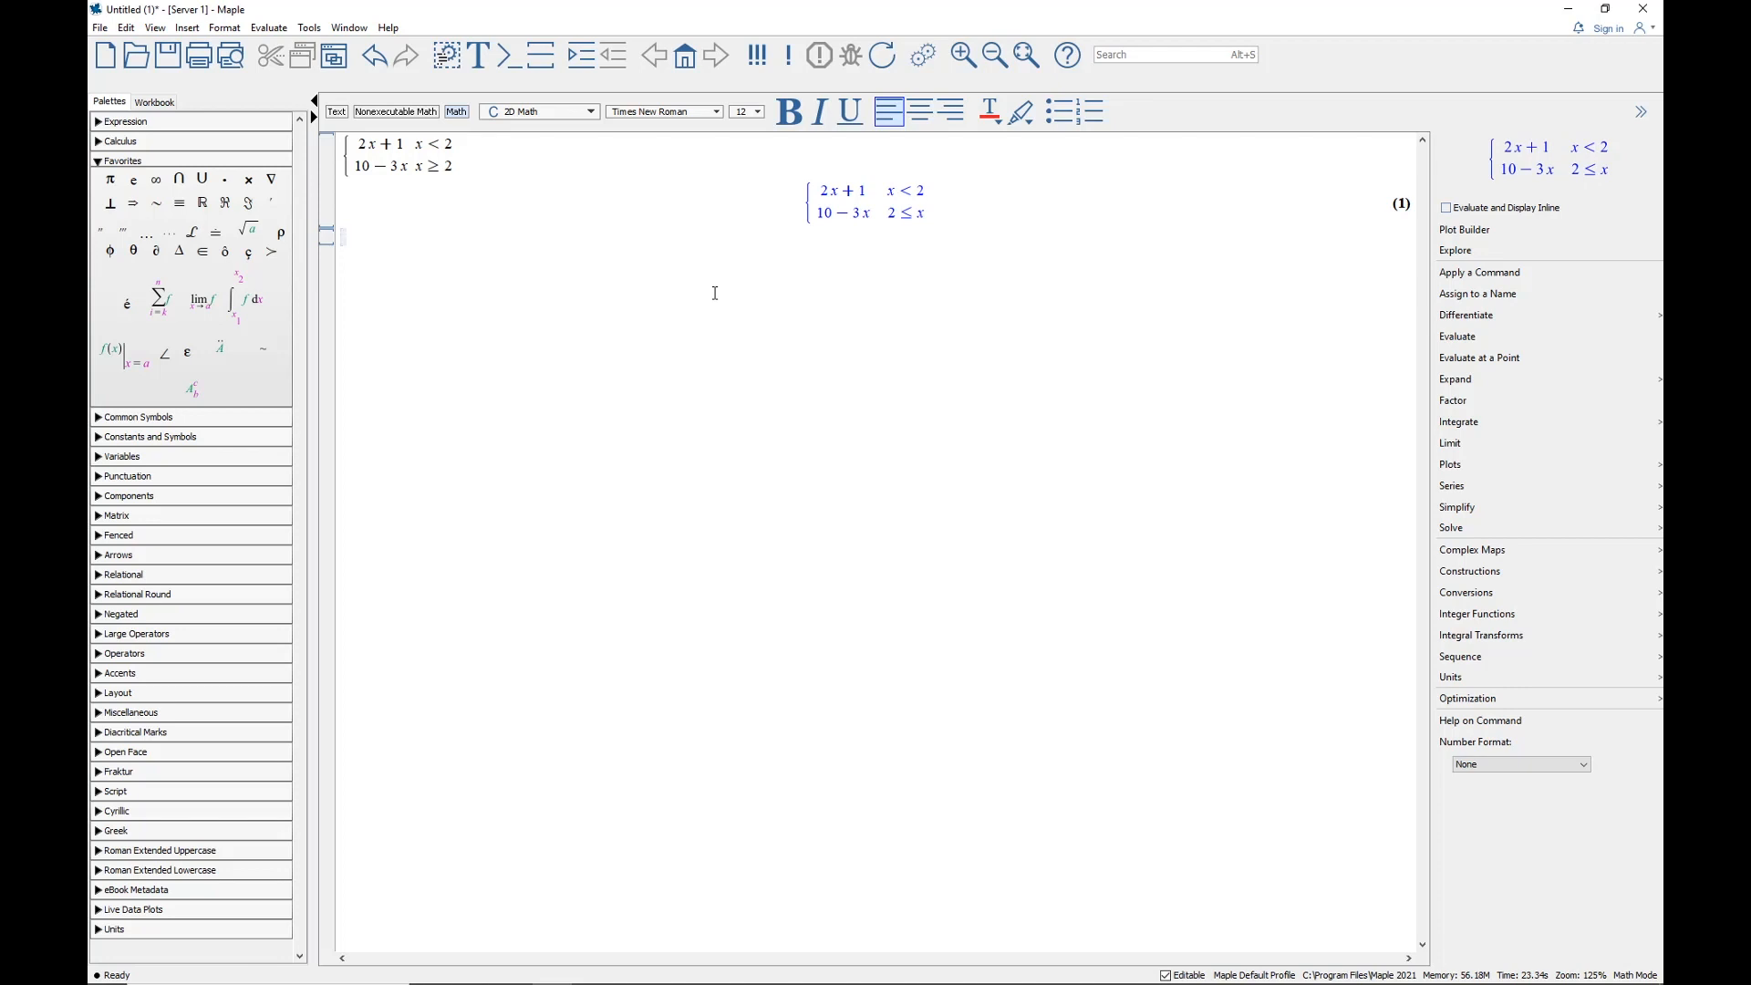
# Plot the evaluated piecewise output with the Plot Builder
pyautogui.click(979, 199)
pyautogui.click(986, 196)
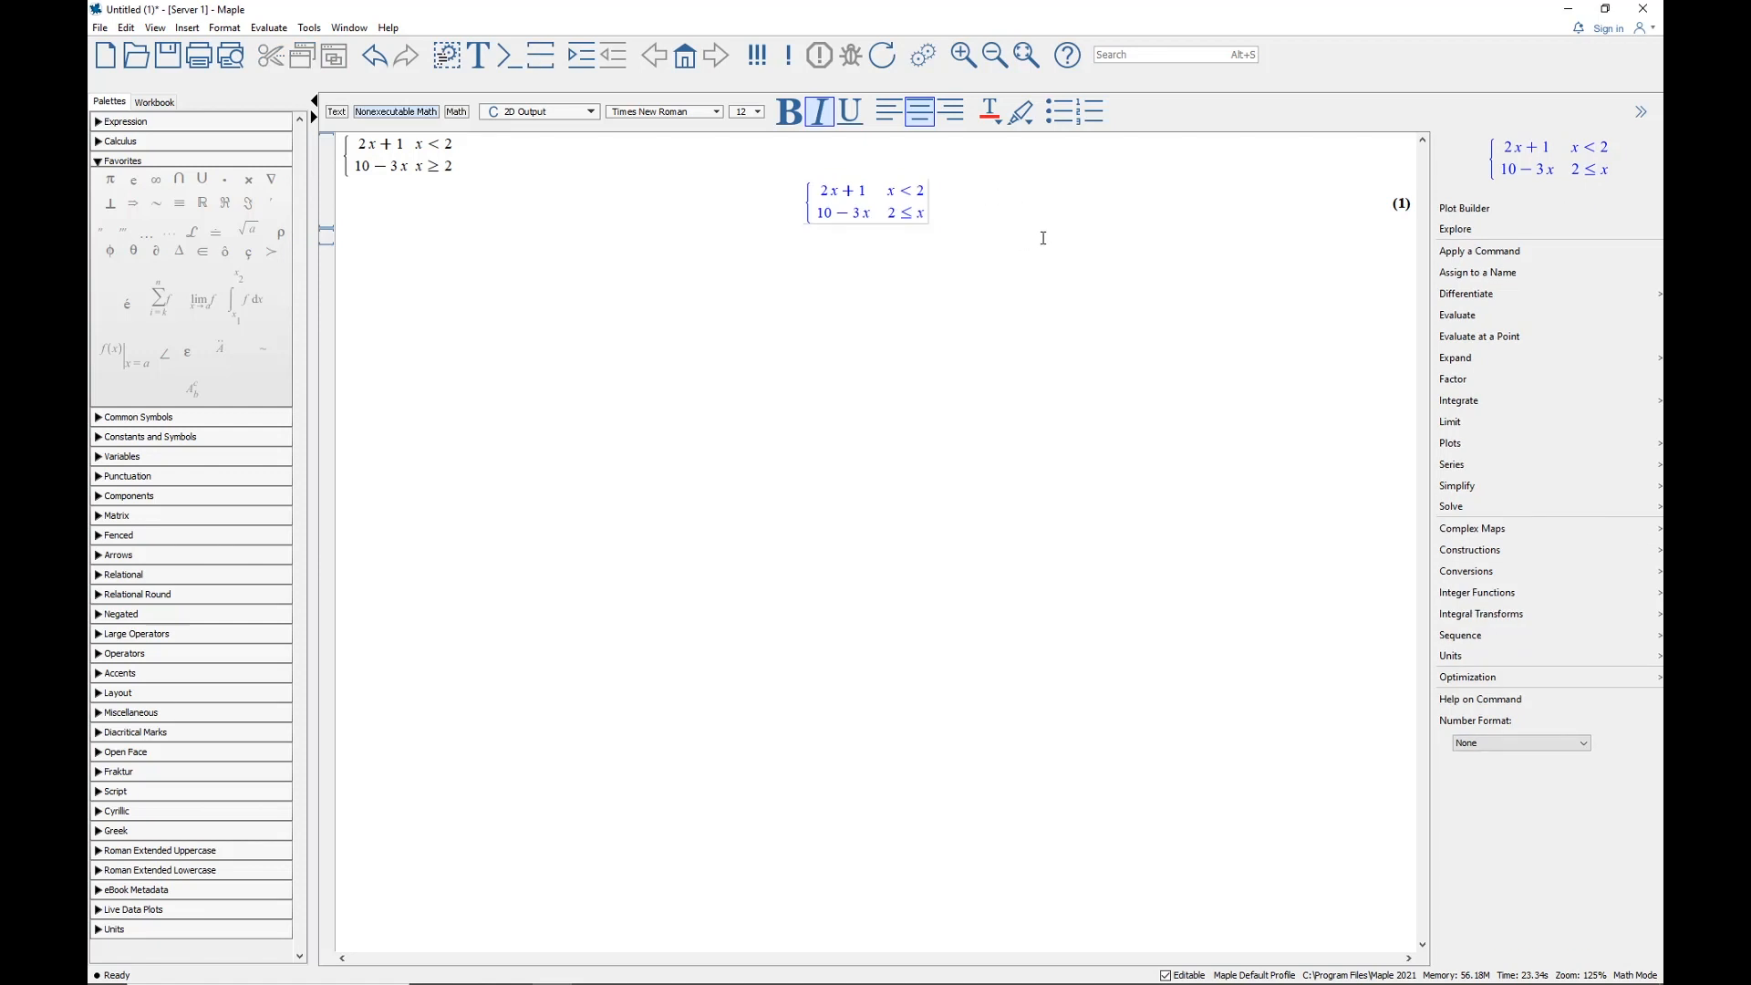
pyautogui.click(1457, 210)
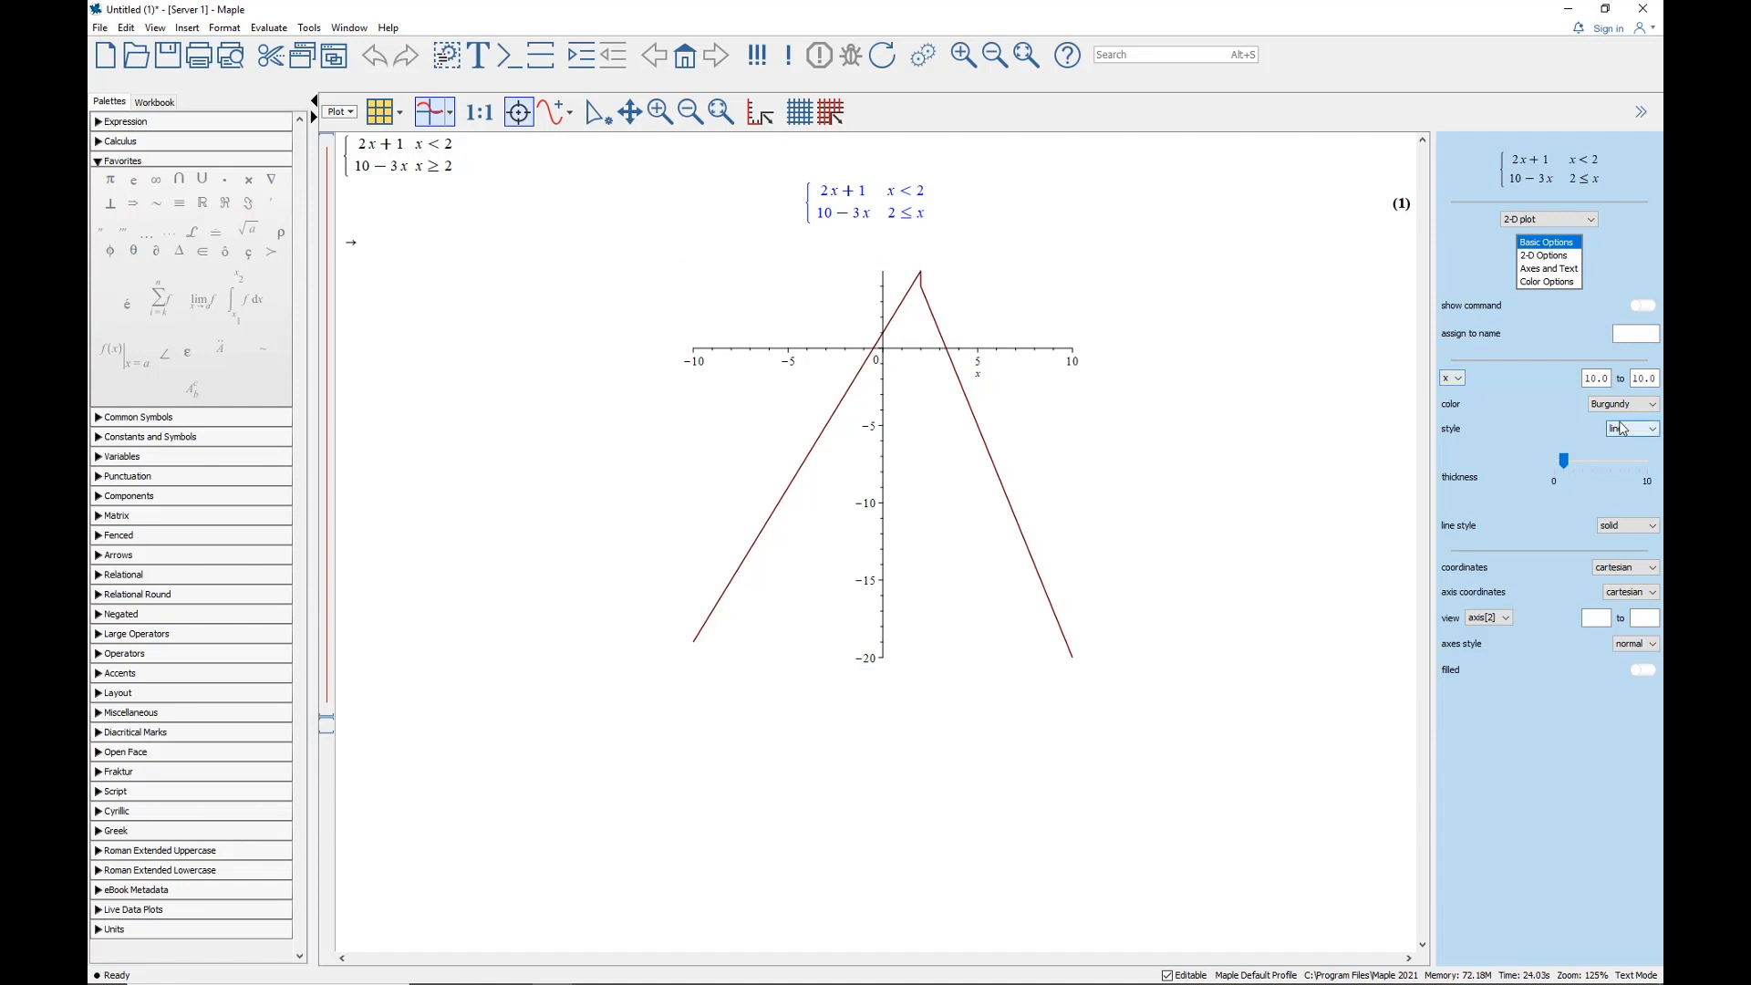
# Set the plot's x range to 0 to 4 and turn on the discont option in the 2-D options
pyautogui.doubleClick(1597, 378)
pyautogui.write('-0')
pyautogui.press('BackSpace')
pyautogui.write('0')
pyautogui.click(1646, 379)
pyautogui.doubleClick(1646, 378)
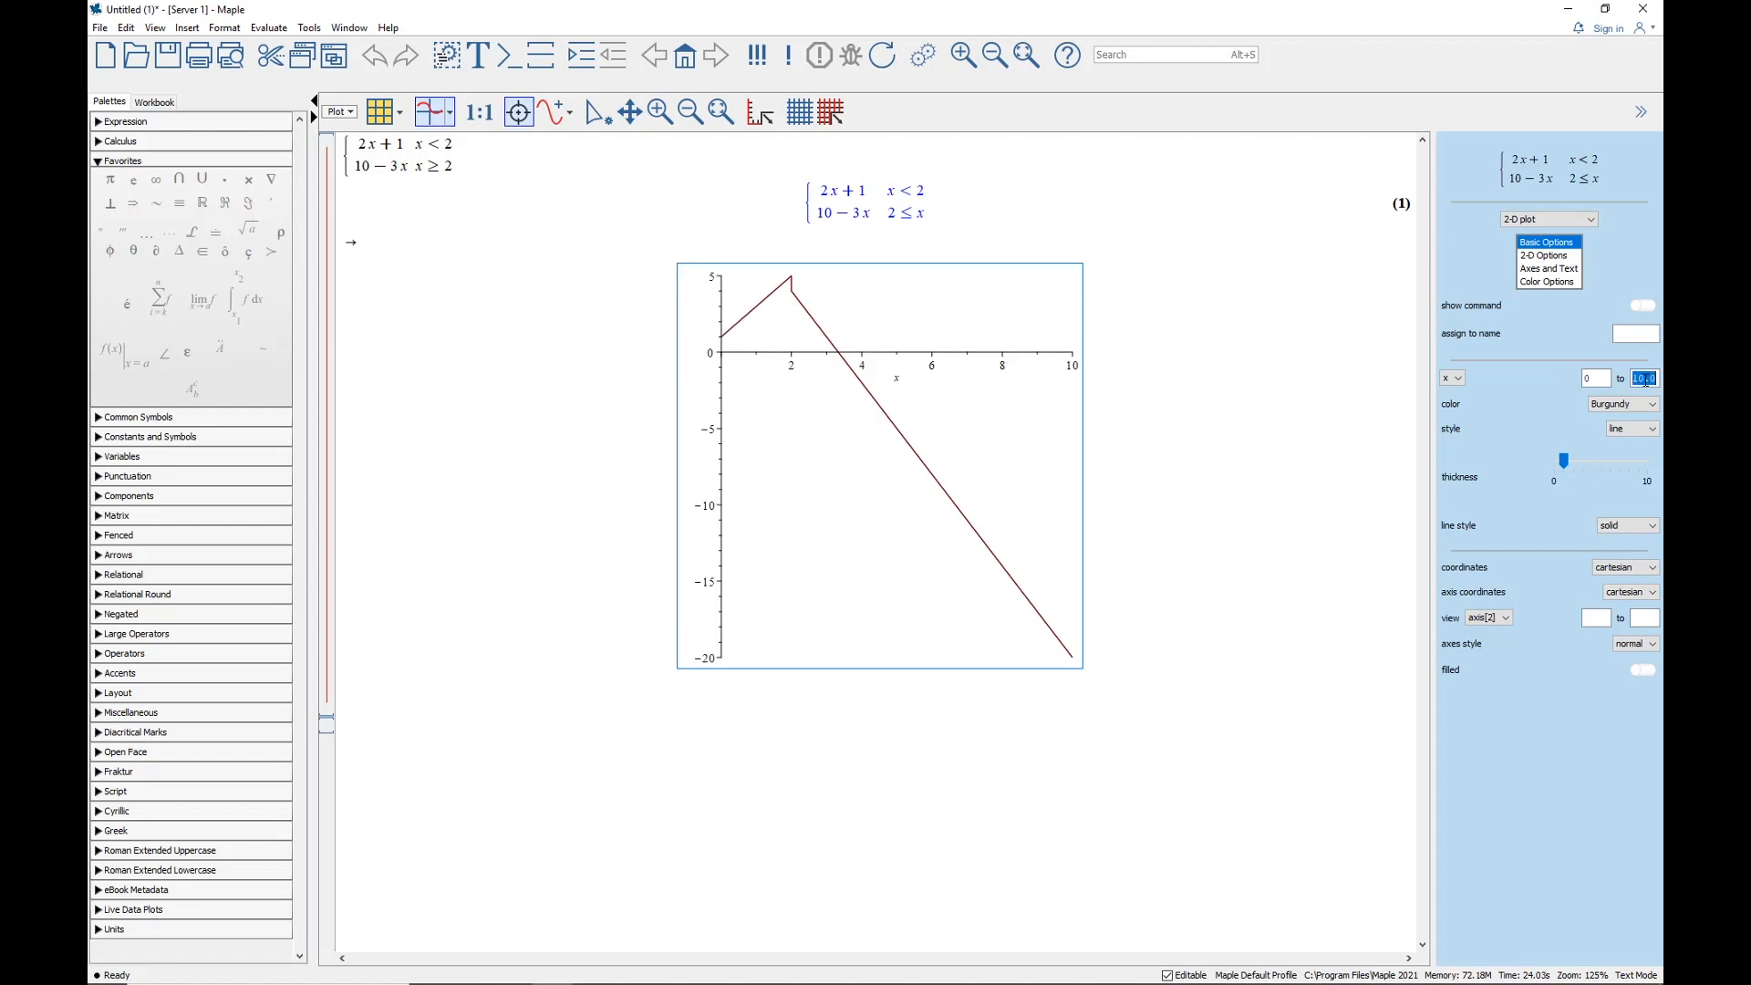
pyautogui.write('4')
pyautogui.press('Return')
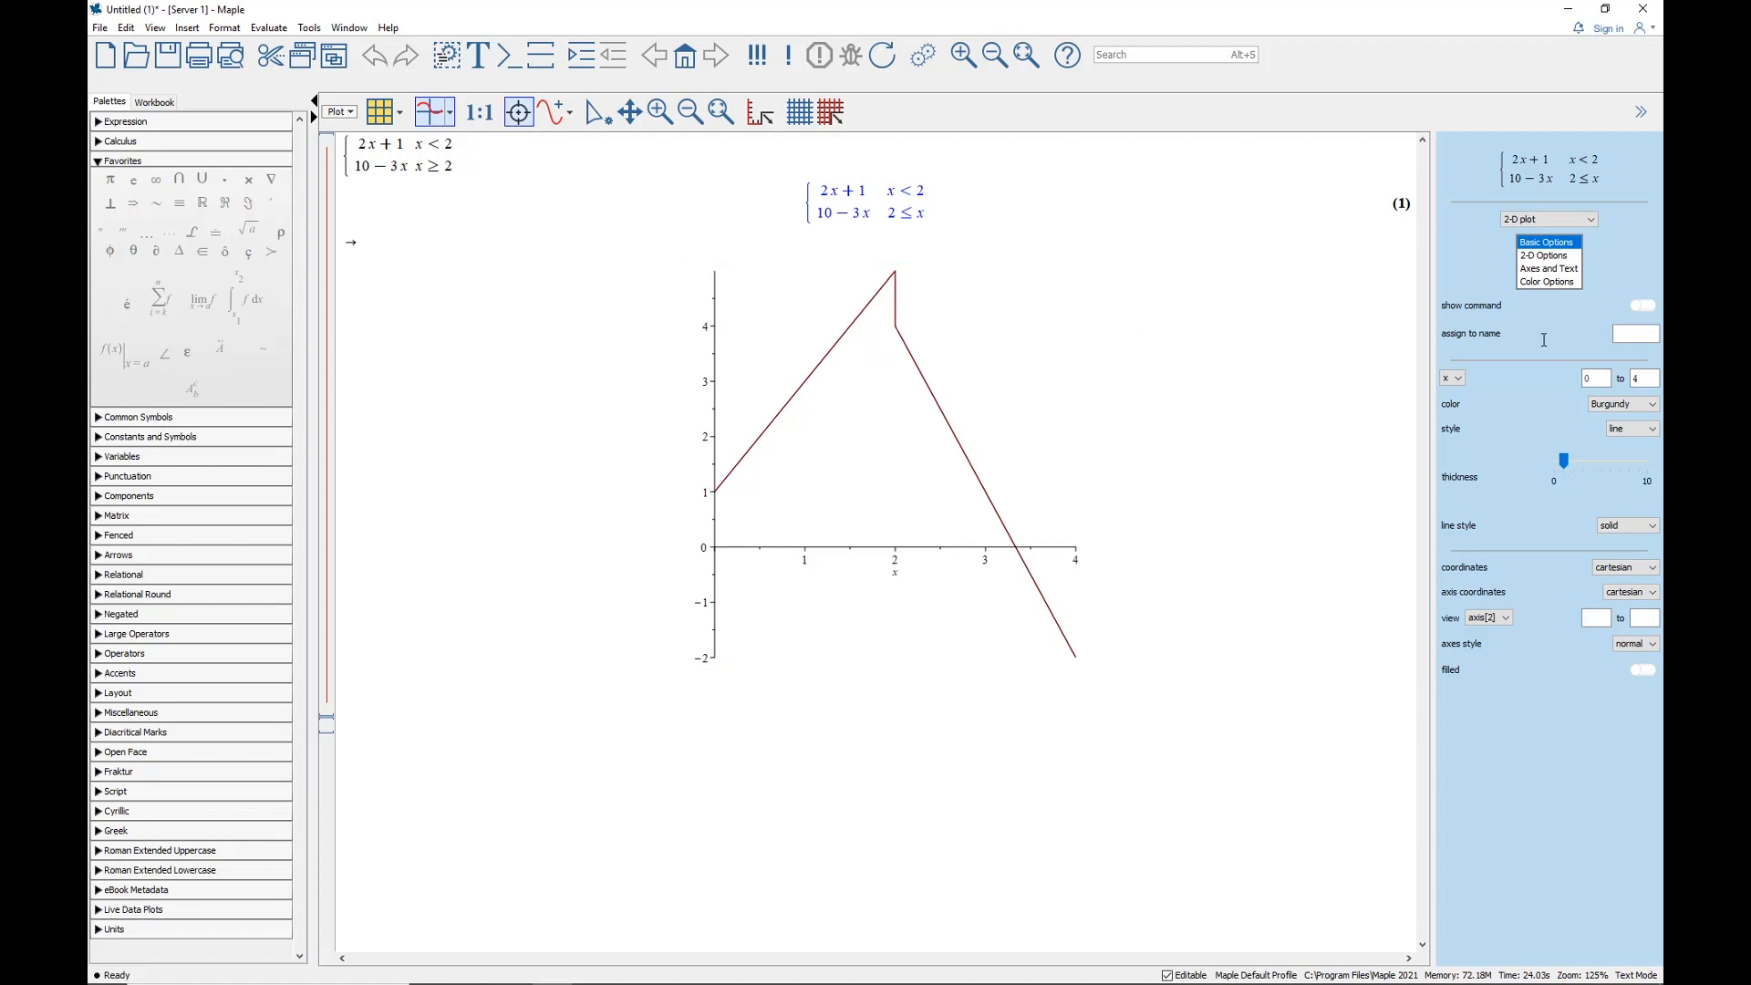
pyautogui.click(1542, 256)
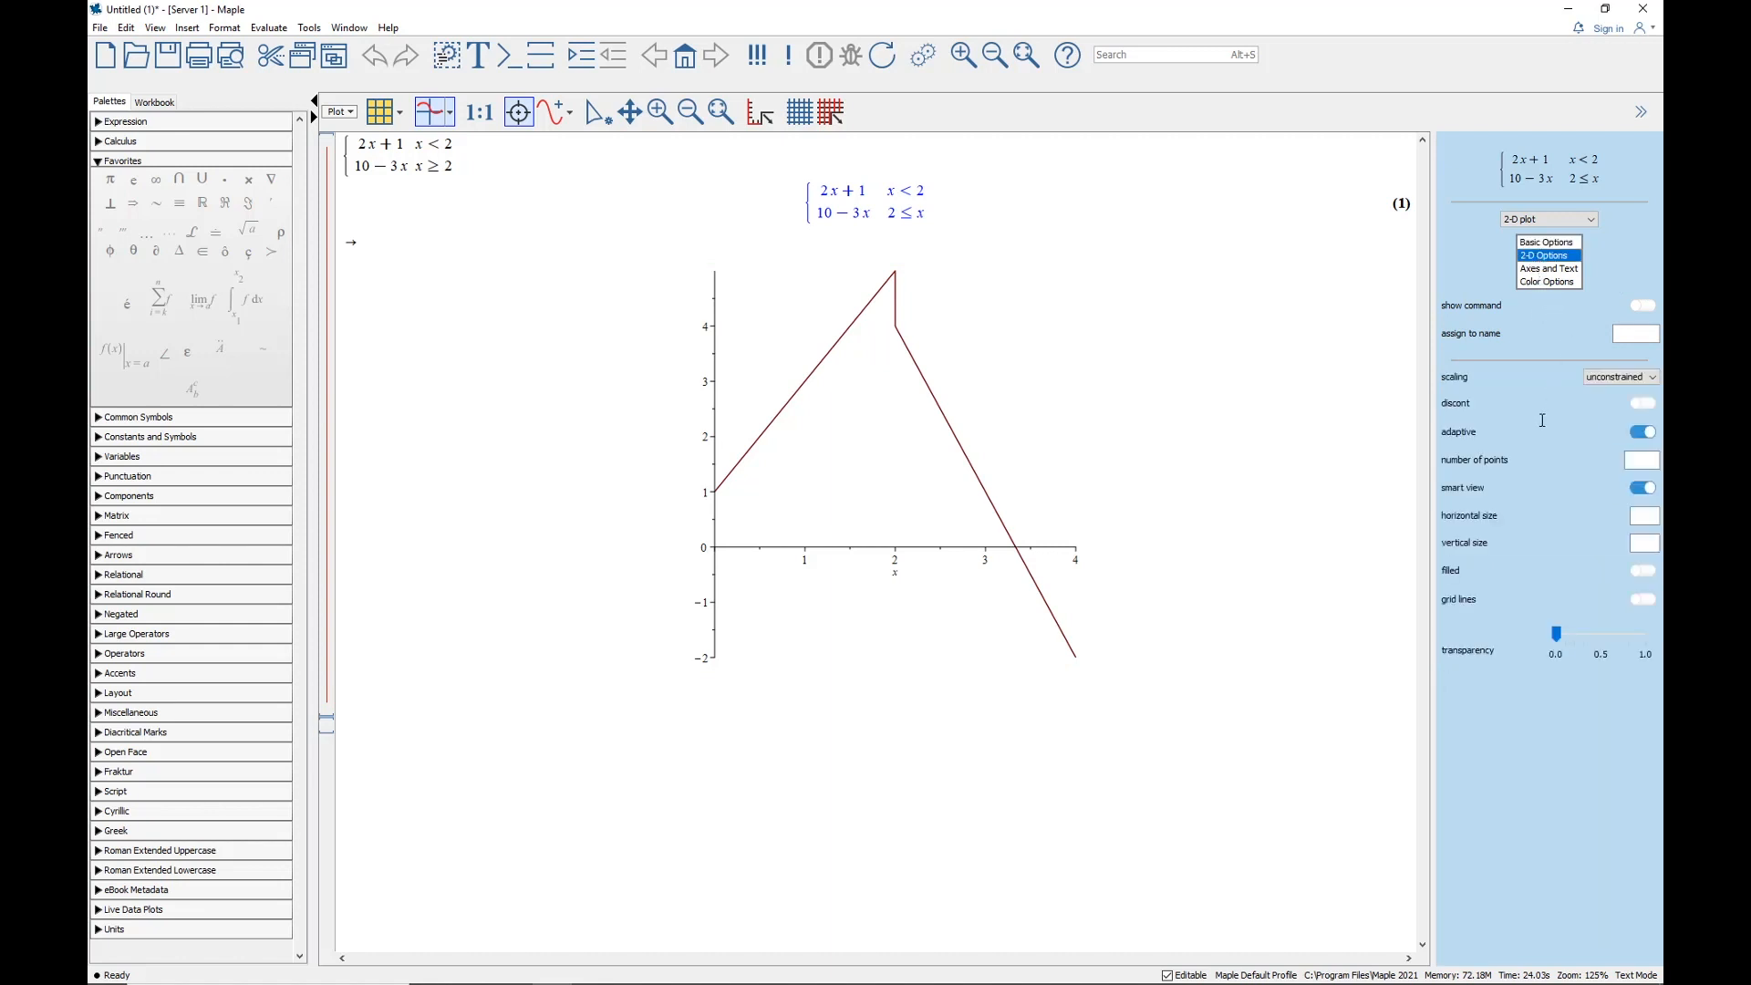
pyautogui.click(1640, 404)
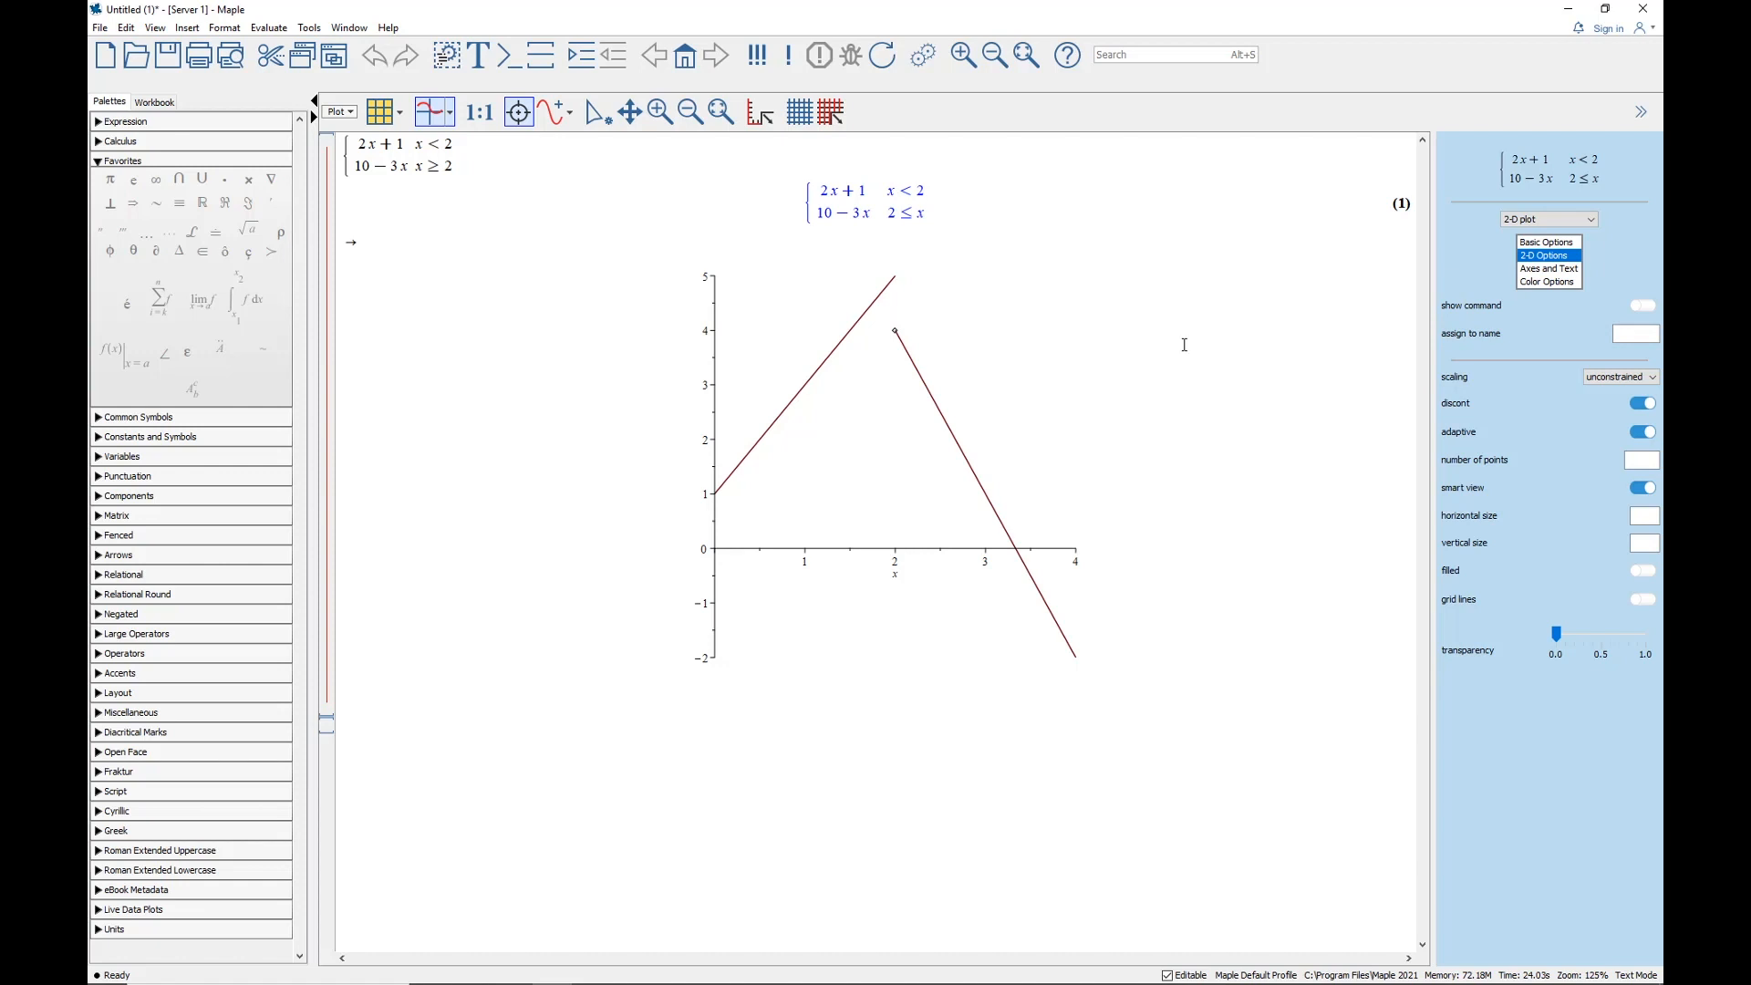
# Enter 3 on the line below the plot and copy it into the plot as a second curve
pyautogui.click(369, 727)
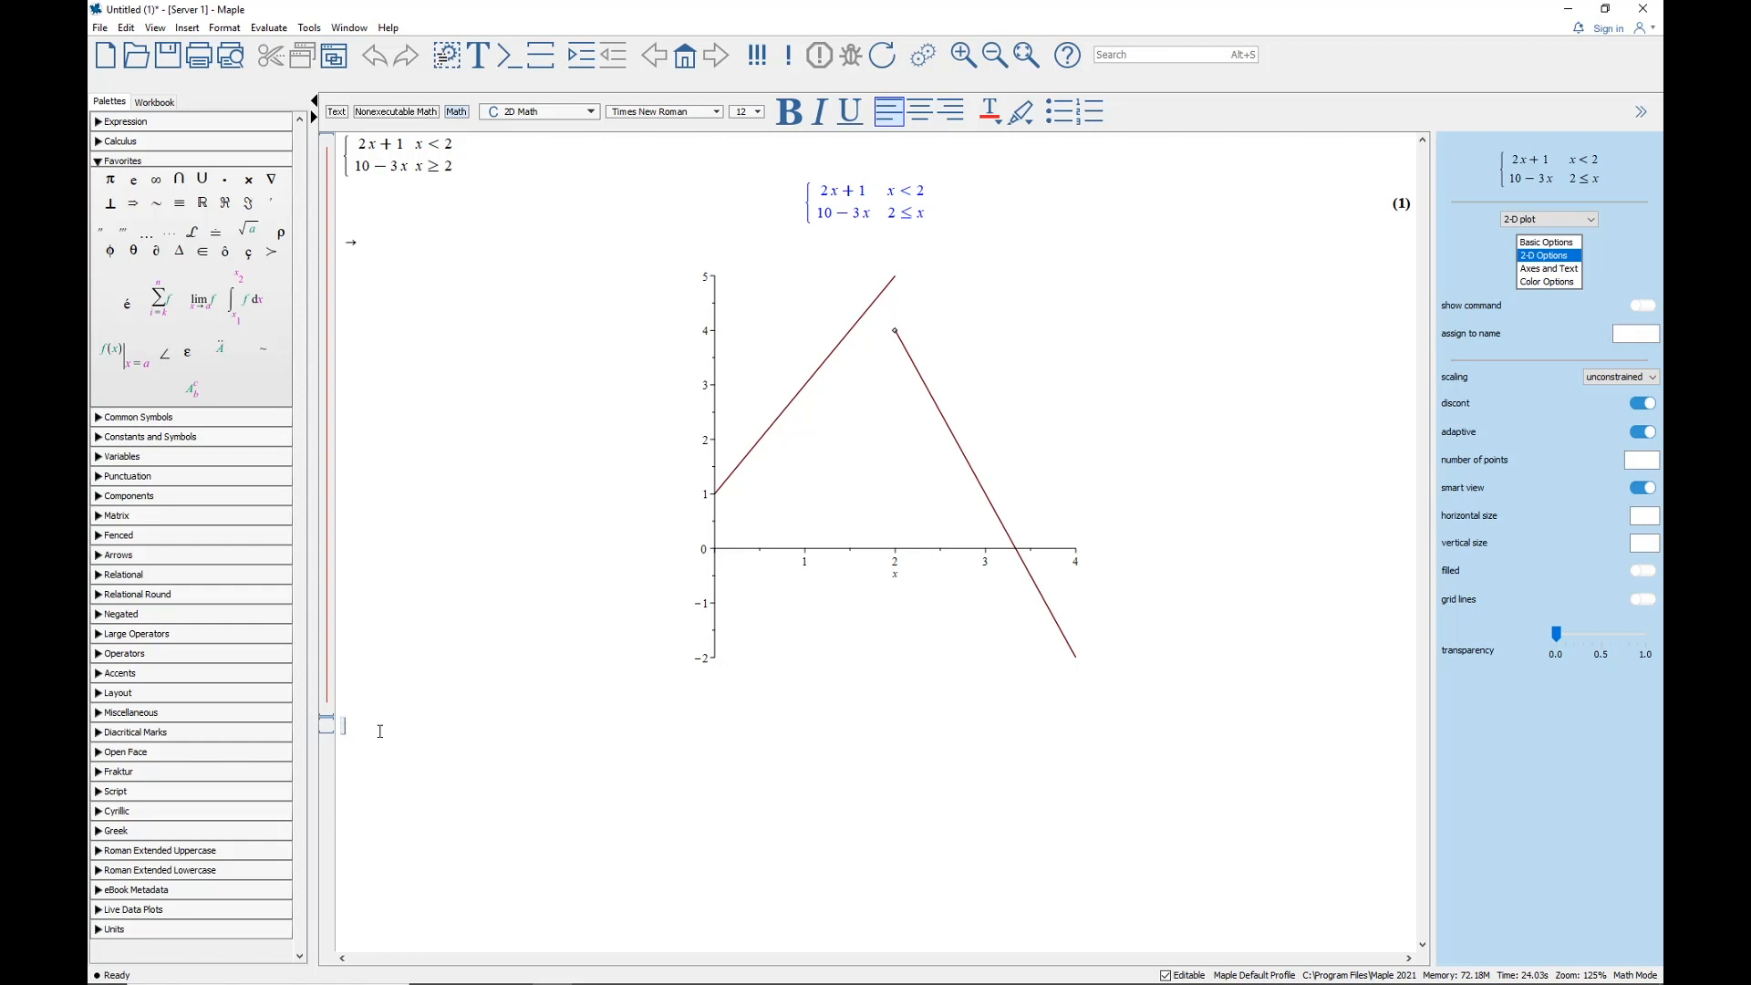
pyautogui.write('3')
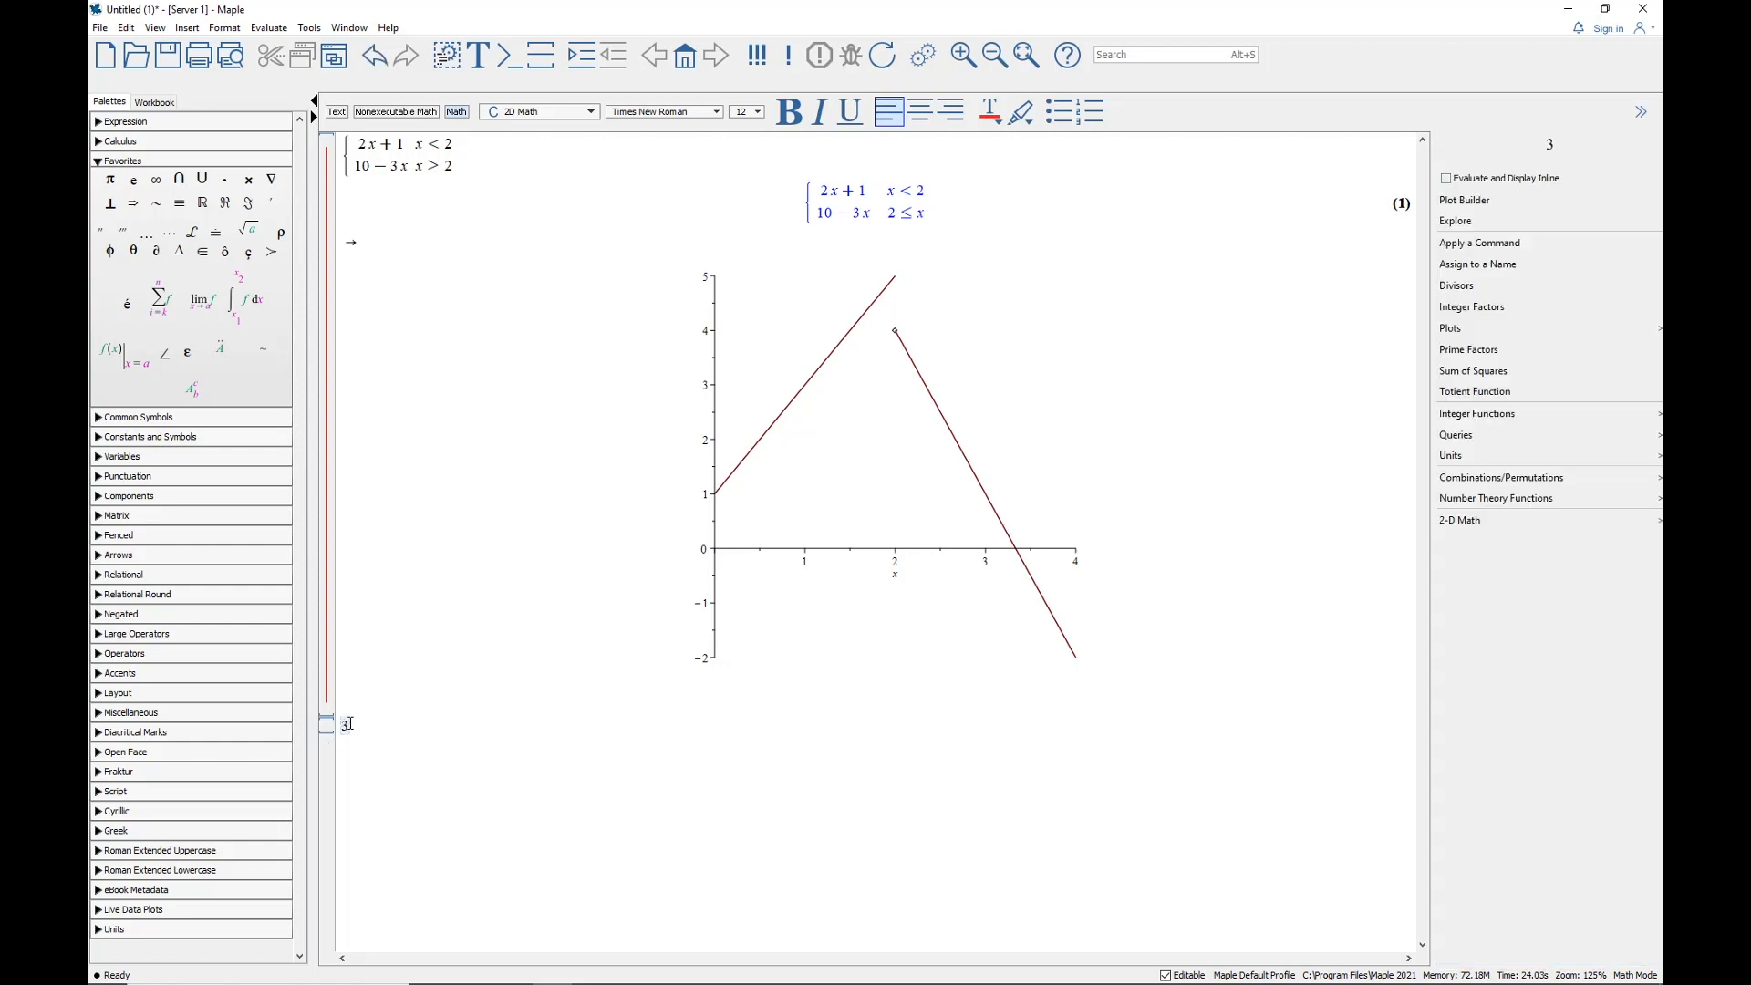
pyautogui.rightClick(345, 727)
pyautogui.moveTo(346, 728); pyautogui.dragTo(336, 730)
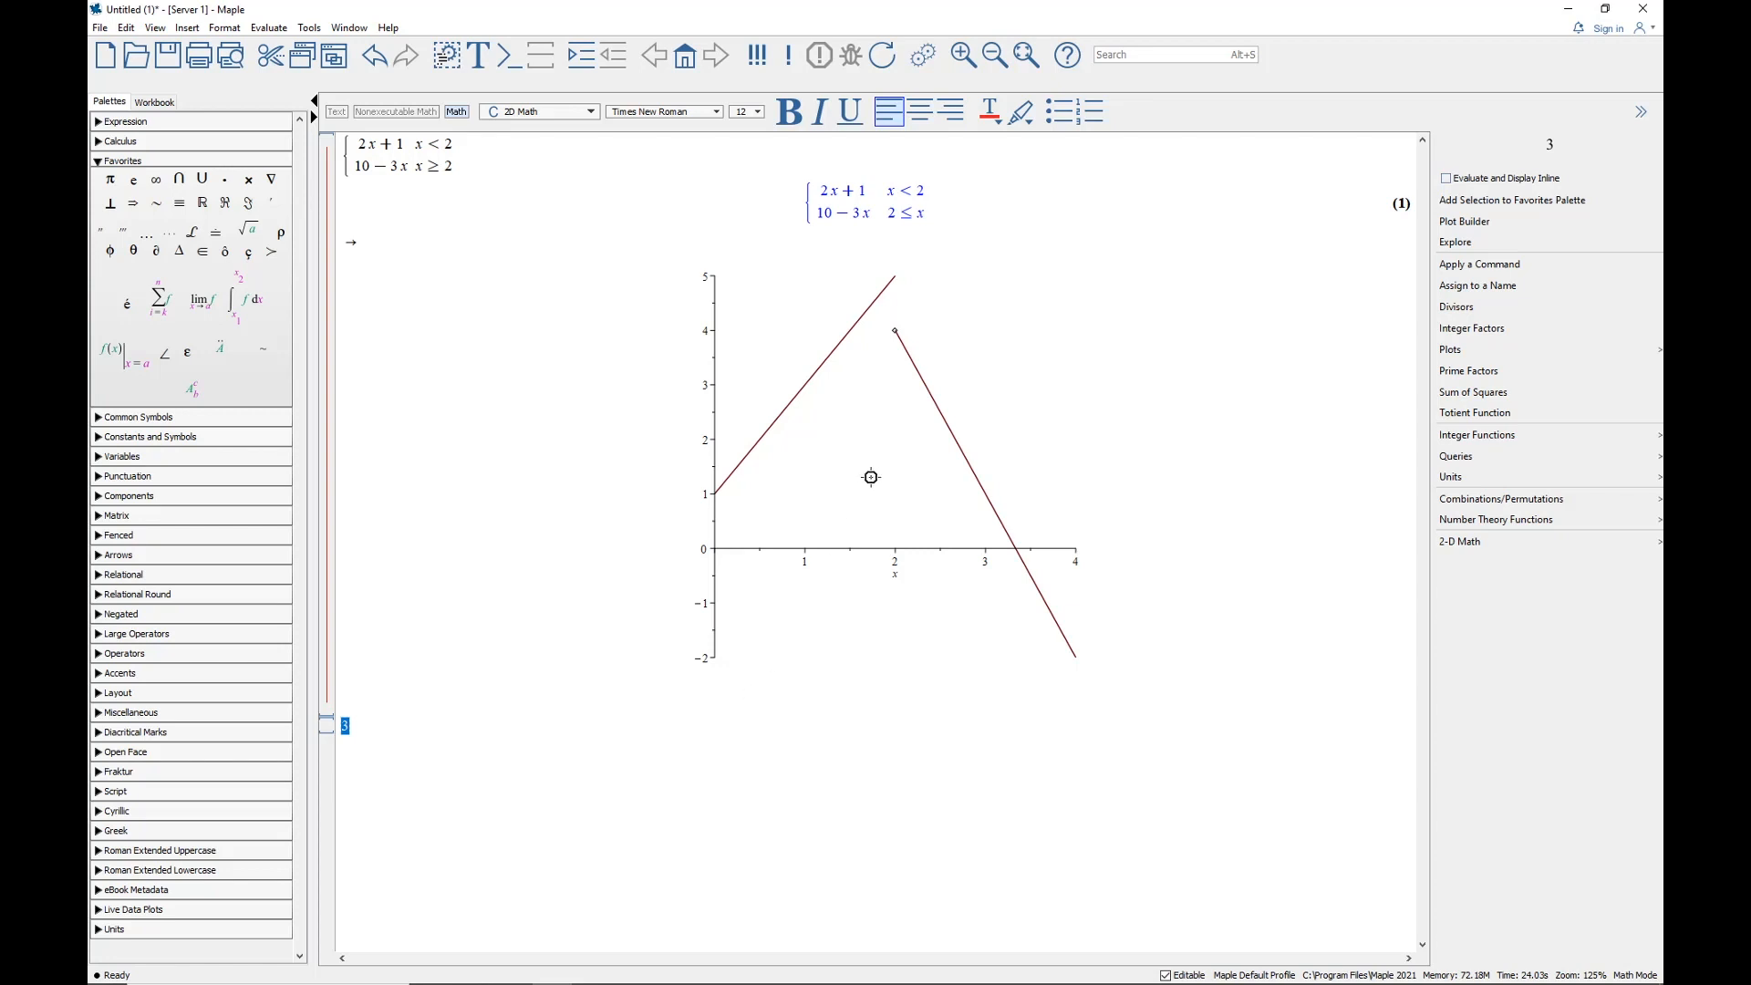
pyautogui.rightClick(869, 478)
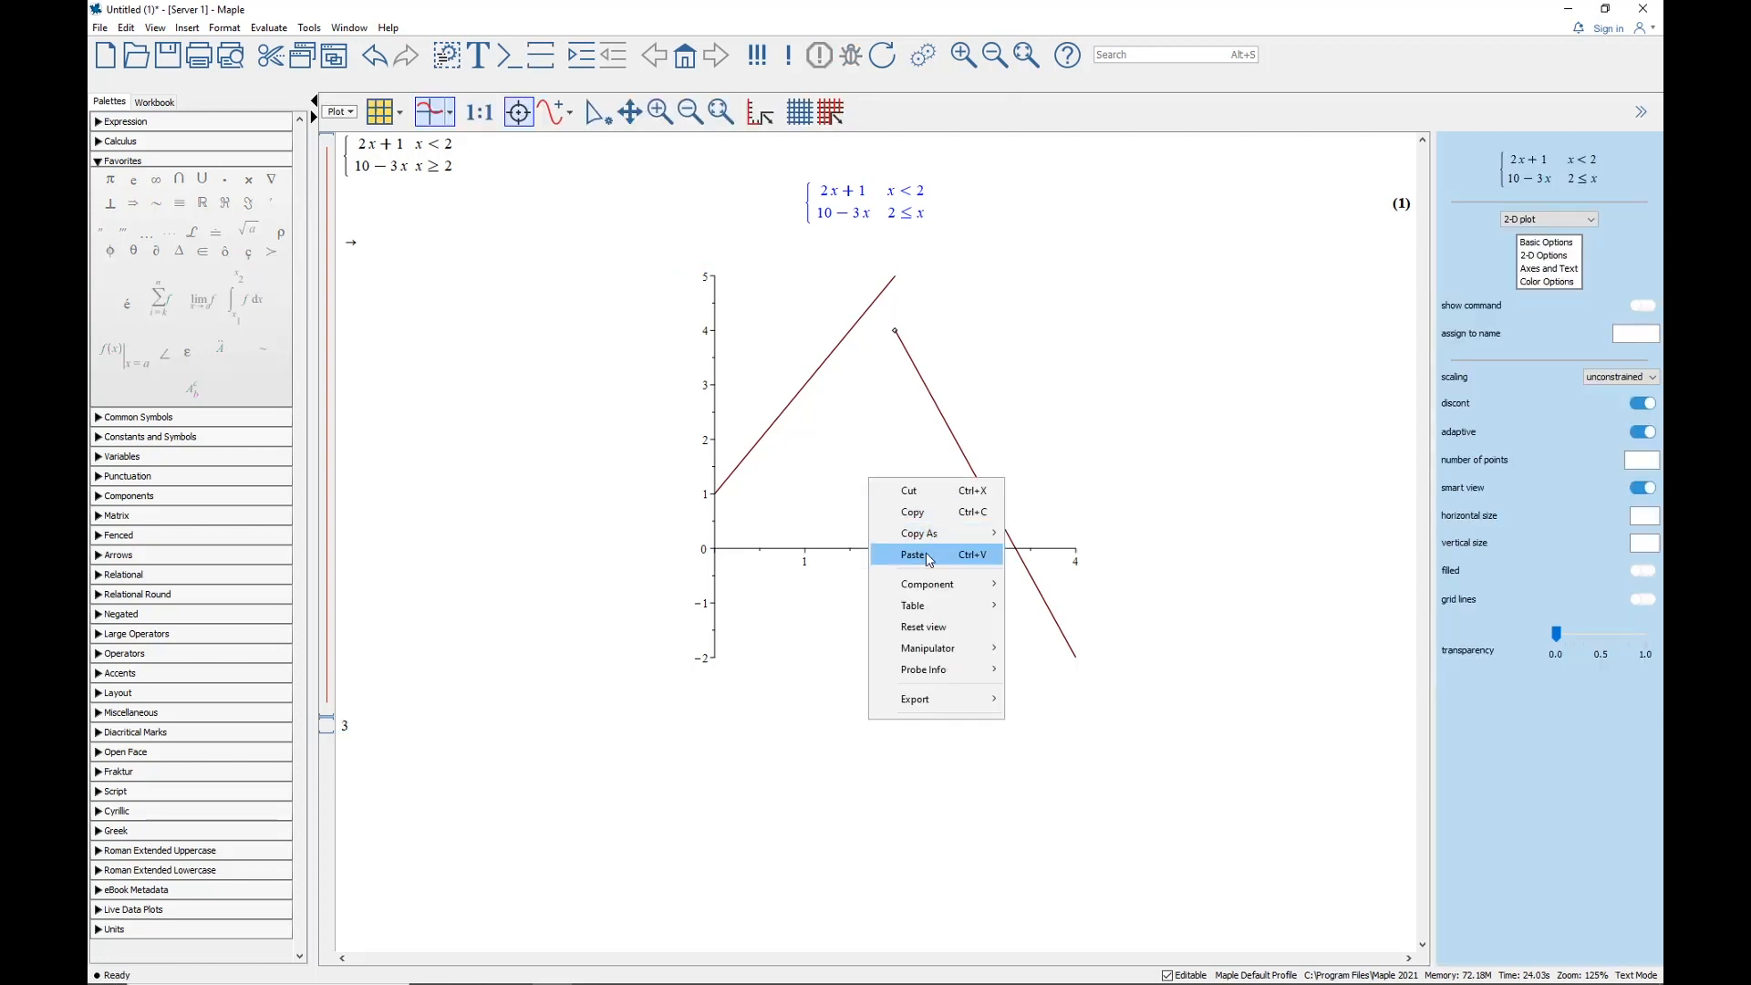
pyautogui.click(921, 555)
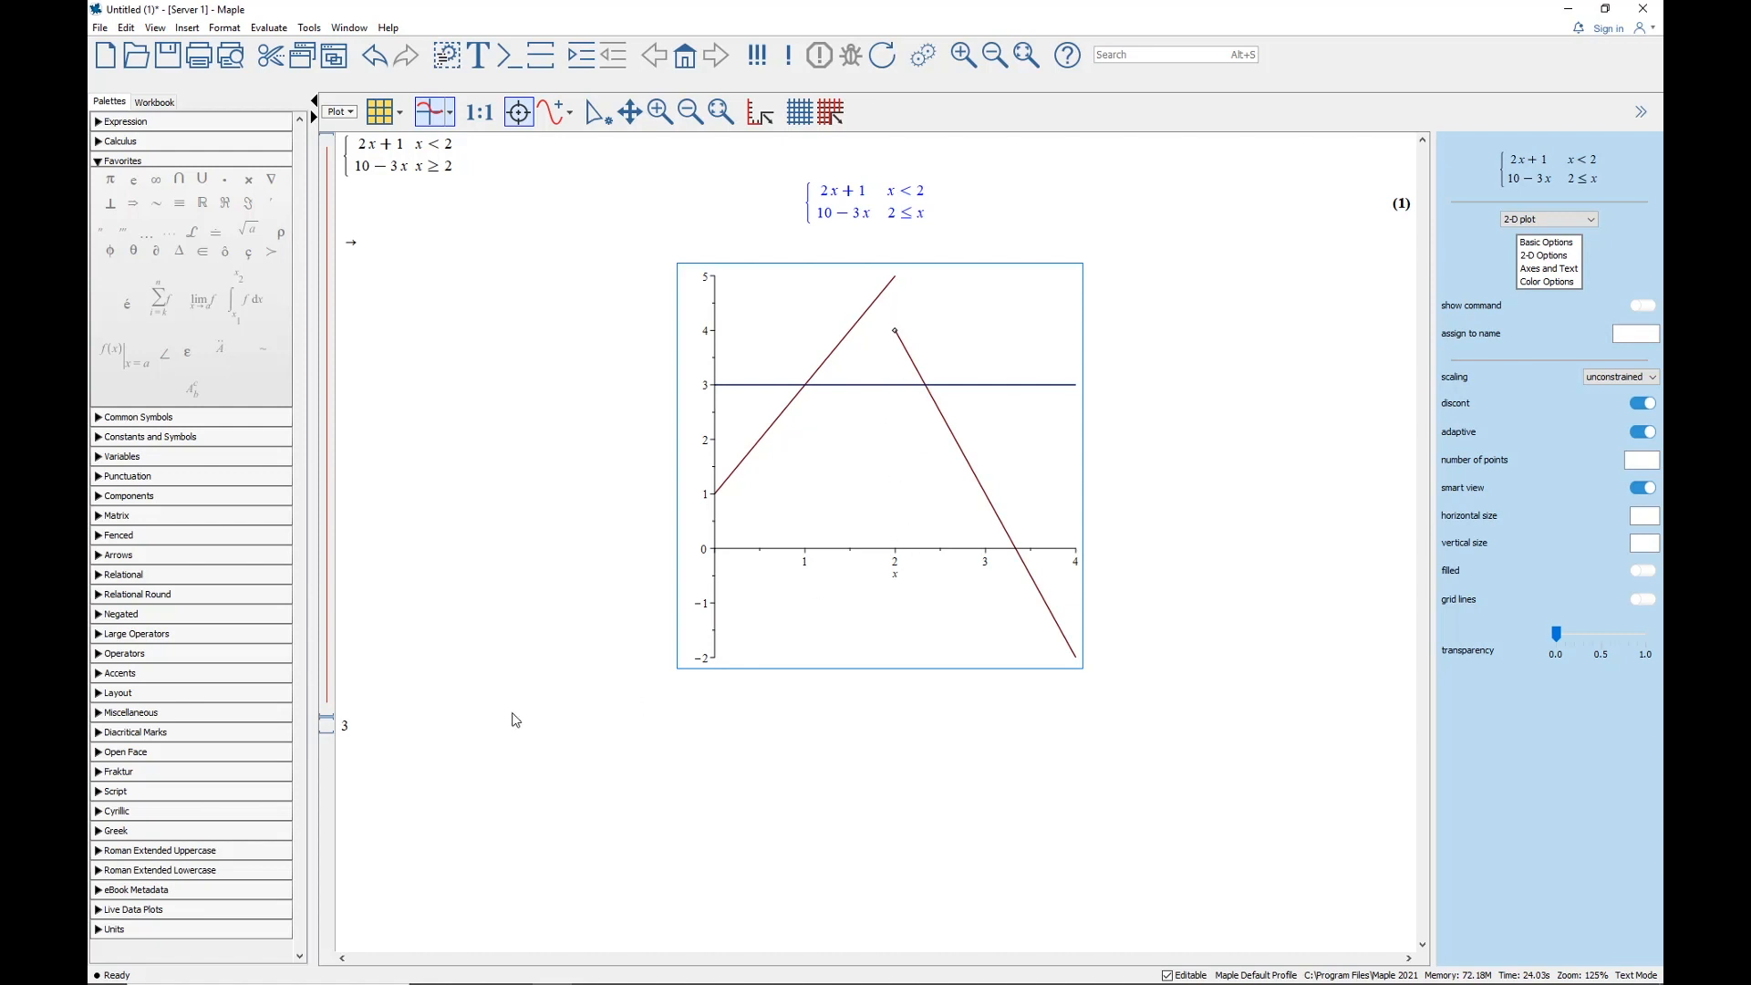
# Evaluate the 3, then enter and evaluate the equation (1) = 3 using a reference to equation label 1
pyautogui.click(422, 721)
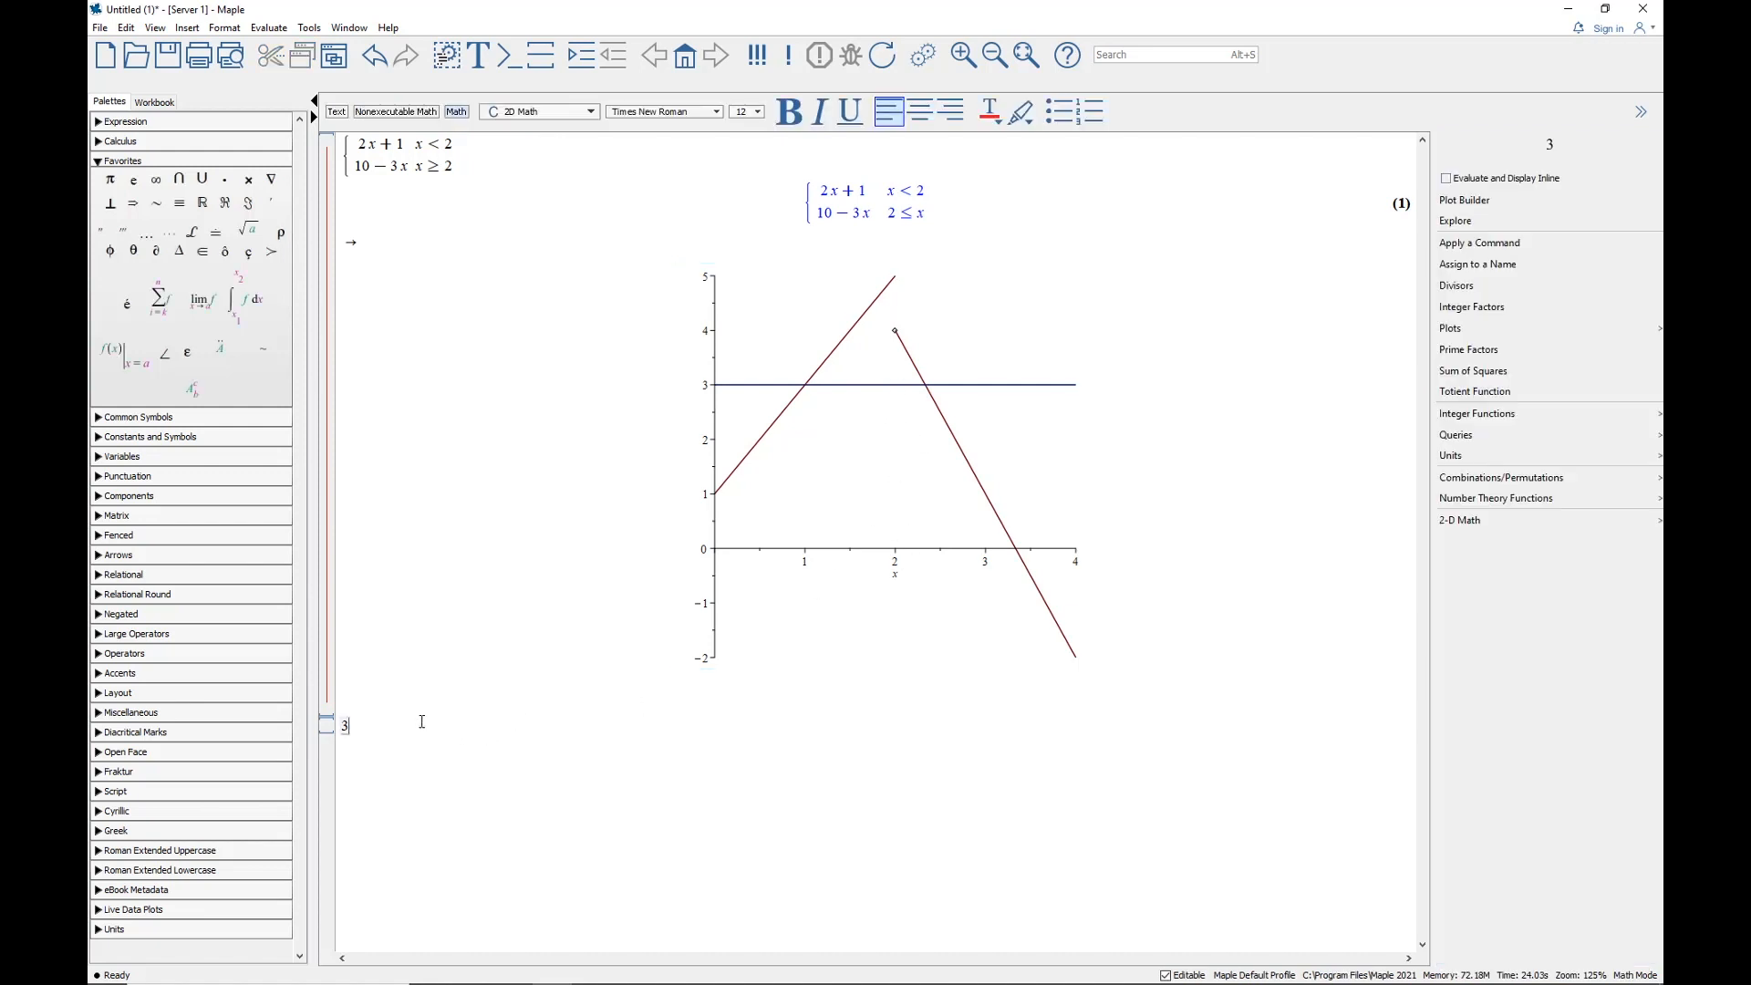
pyautogui.press('Return')
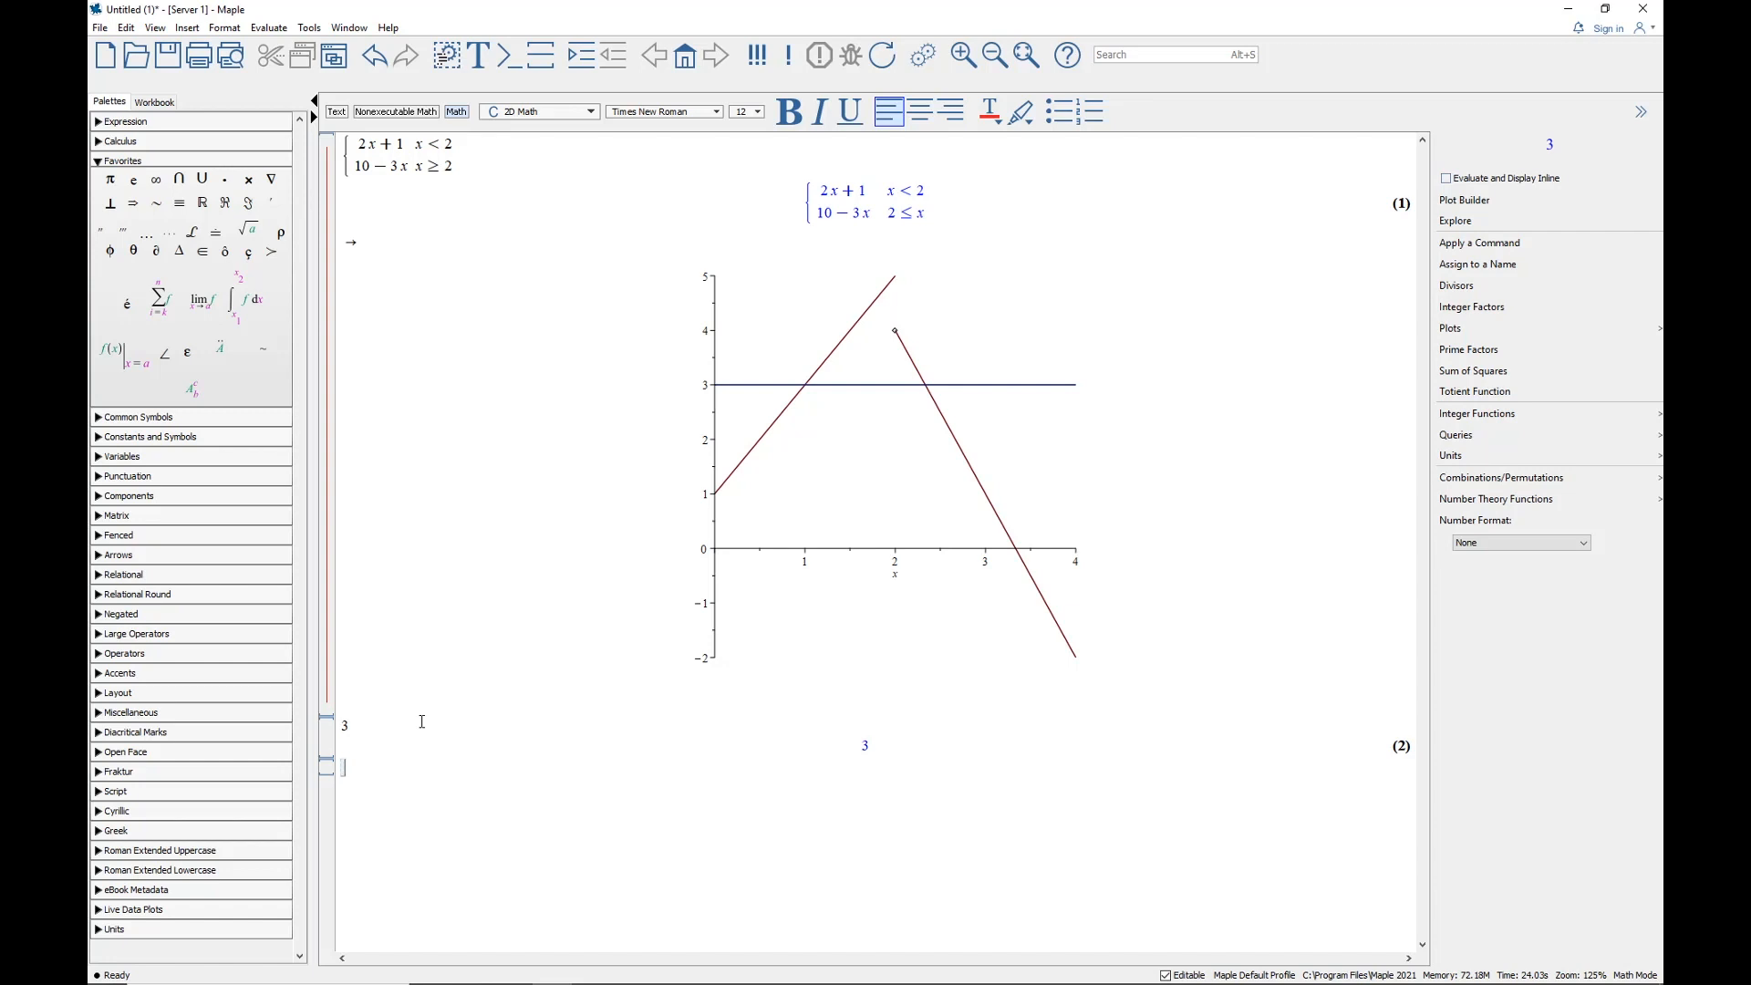
pyautogui.hotkey('ctrl', 'l')
pyautogui.write('1')
pyautogui.press('Return')
pyautogui.write('= 3')
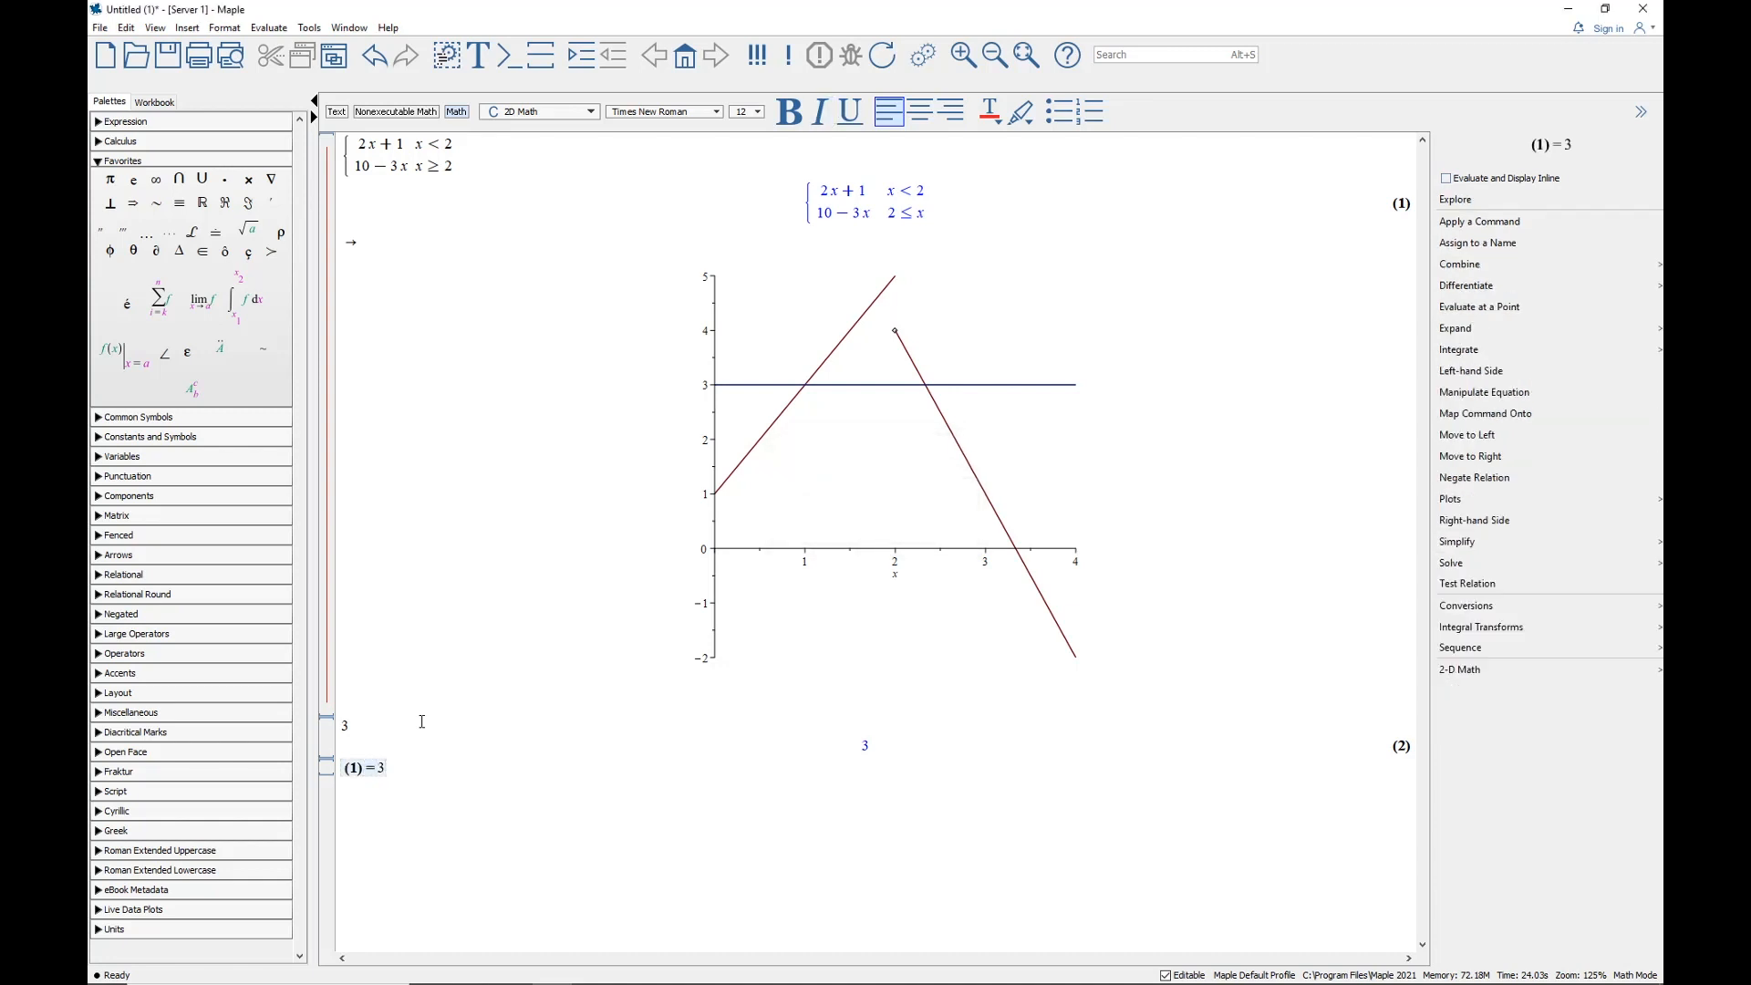
pyautogui.press('Return')
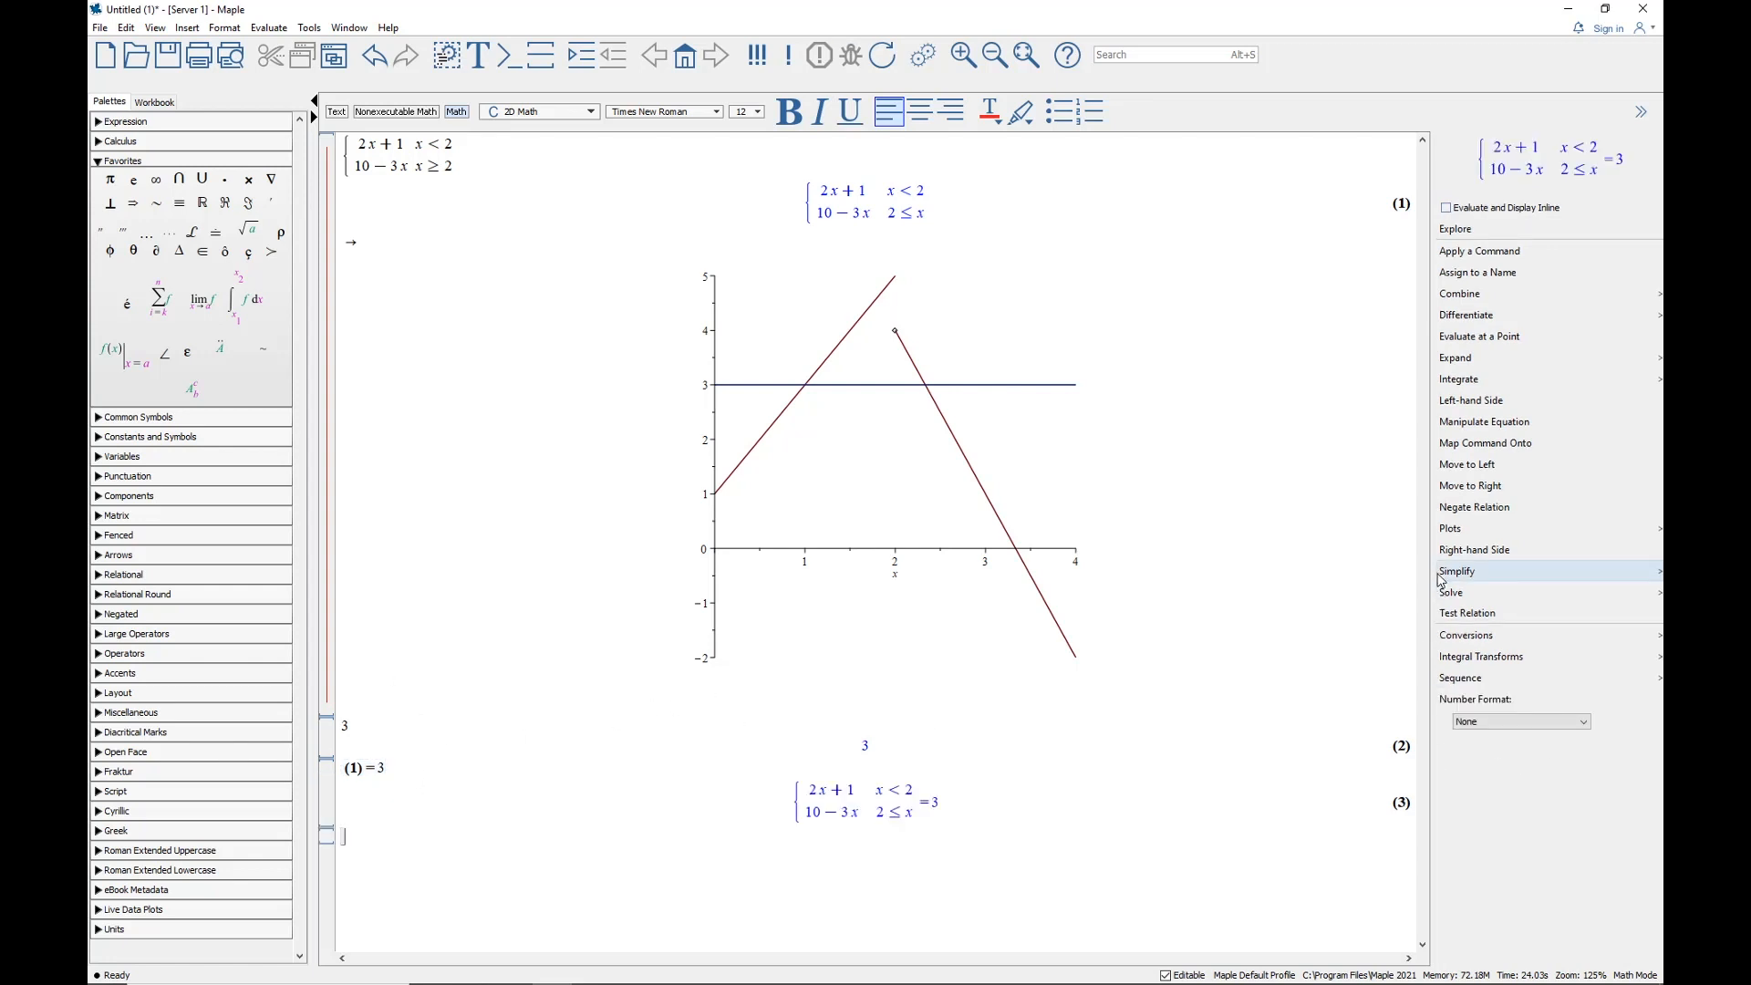
# Add a long run of blank lines below the evaluated piecewise equation
pyautogui.press('Return')
pyautogui.press('Return')
pyautogui.press('Return')
pyautogui.press('Return')
pyautogui.press('Return')
pyautogui.press('Return')
pyautogui.press('Return')
pyautogui.press('Return')
pyautogui.press('Return')
pyautogui.press('Return')
pyautogui.press('Return')
pyautogui.press('Return')
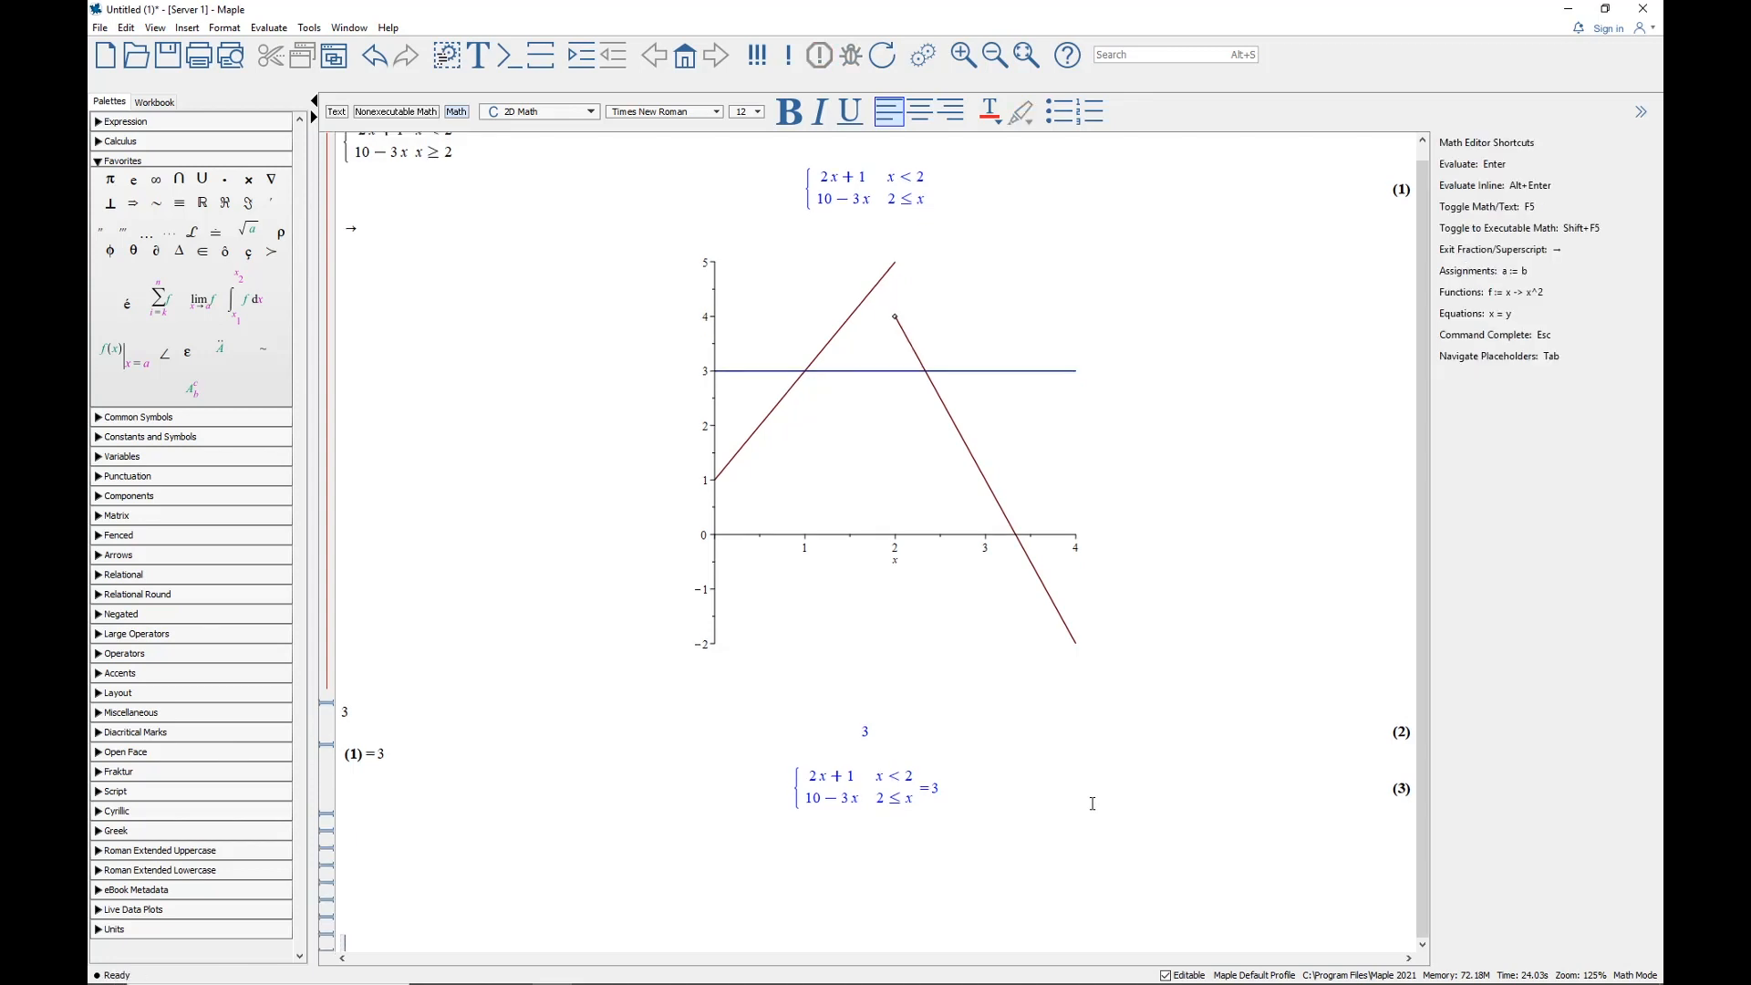
pyautogui.press('Return')
pyautogui.press('Return')
pyautogui.press('Return')
pyautogui.press('Return')
pyautogui.press('Return')
pyautogui.press('Return')
pyautogui.press('Return')
pyautogui.press('Return')
pyautogui.press('Return')
pyautogui.press('Return')
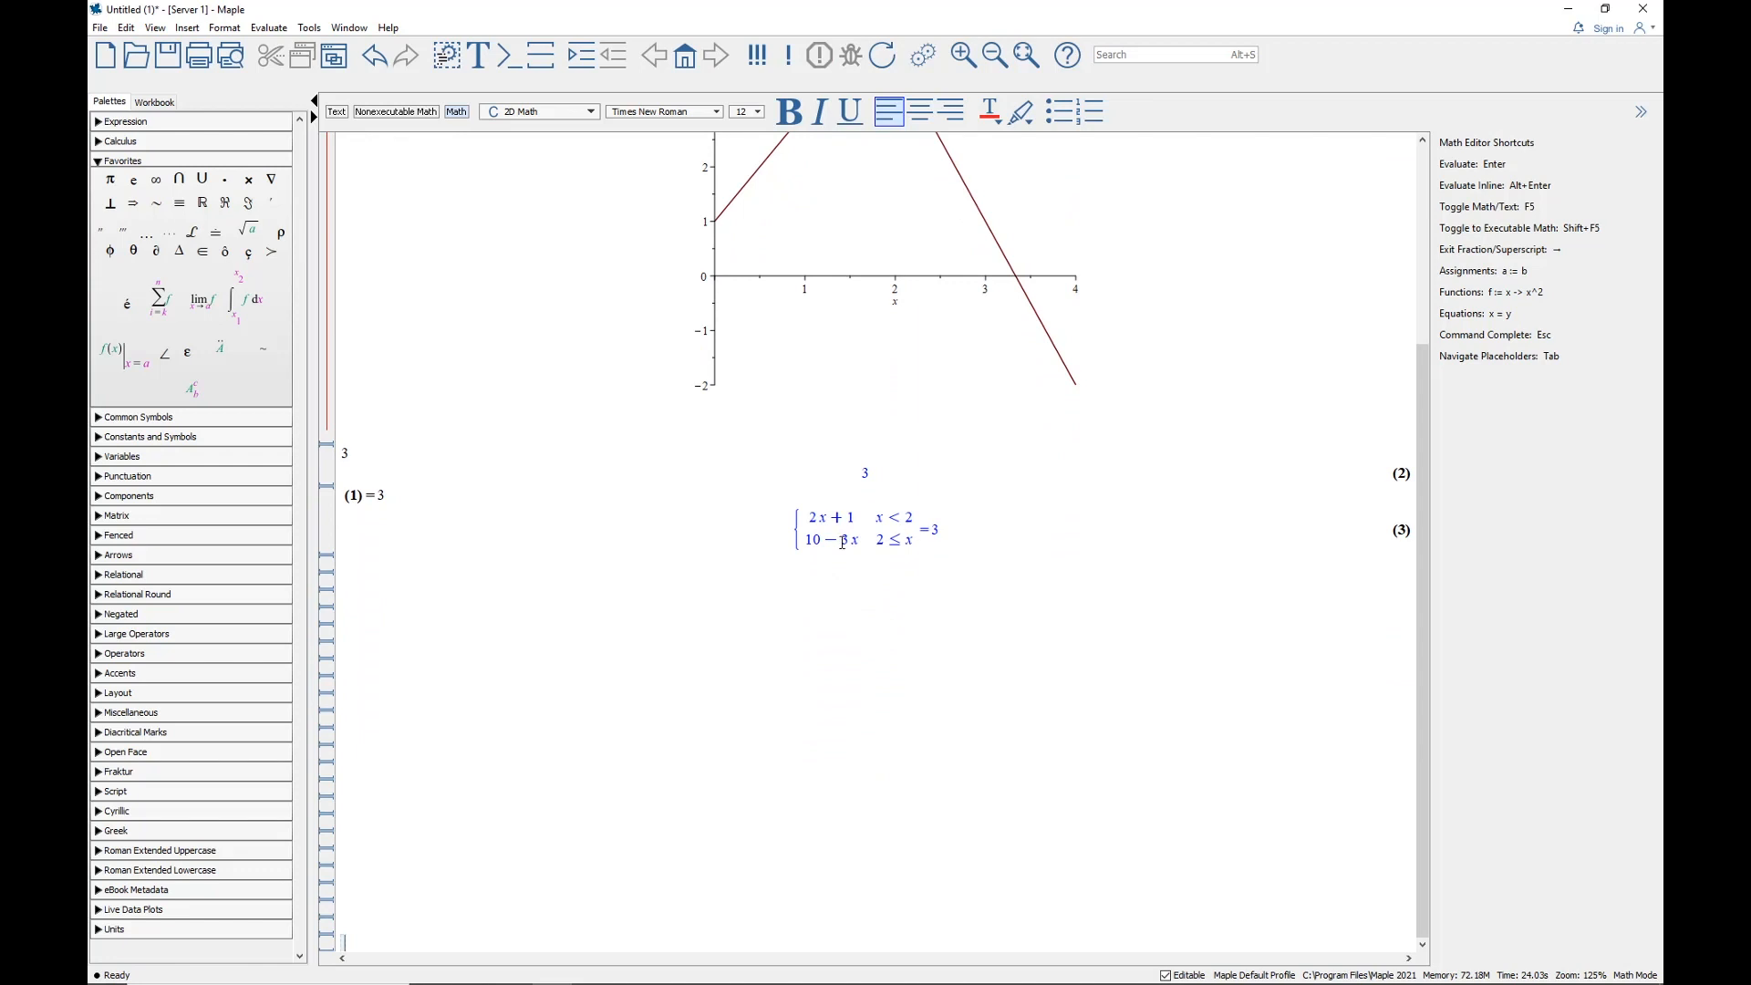
# Solve the evaluated piecewise equation (3) with the general Solve command
pyautogui.click(903, 525)
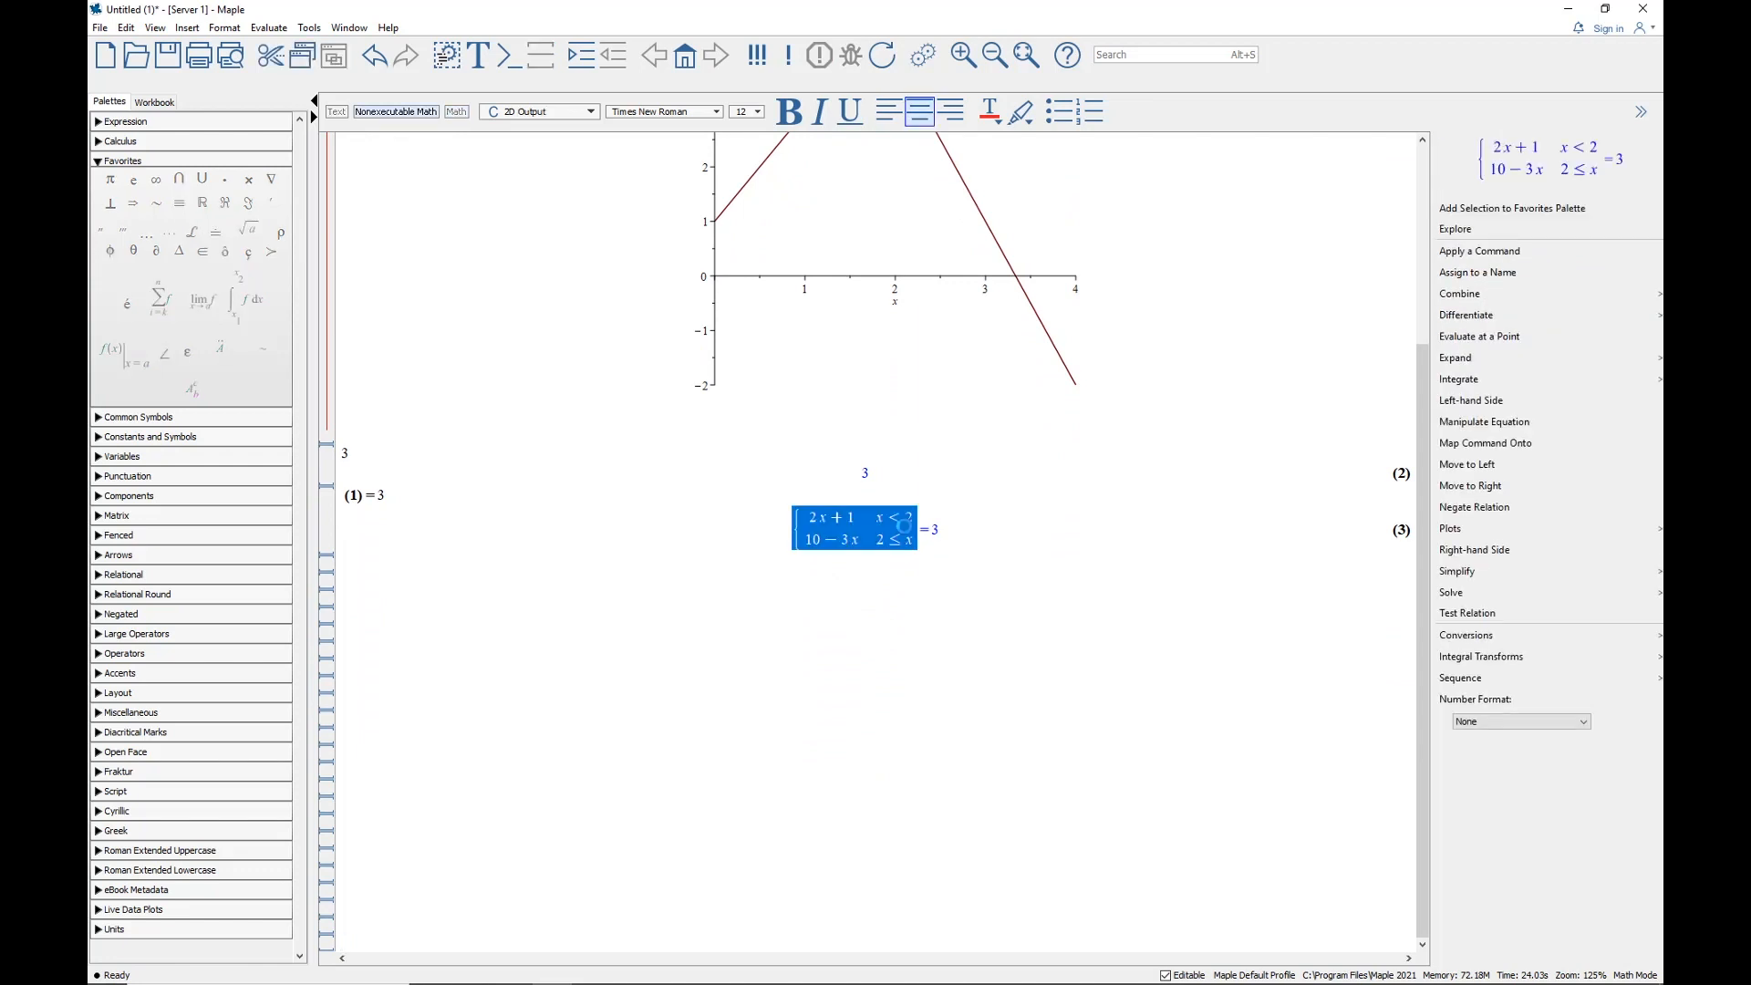
pyautogui.click(1459, 594)
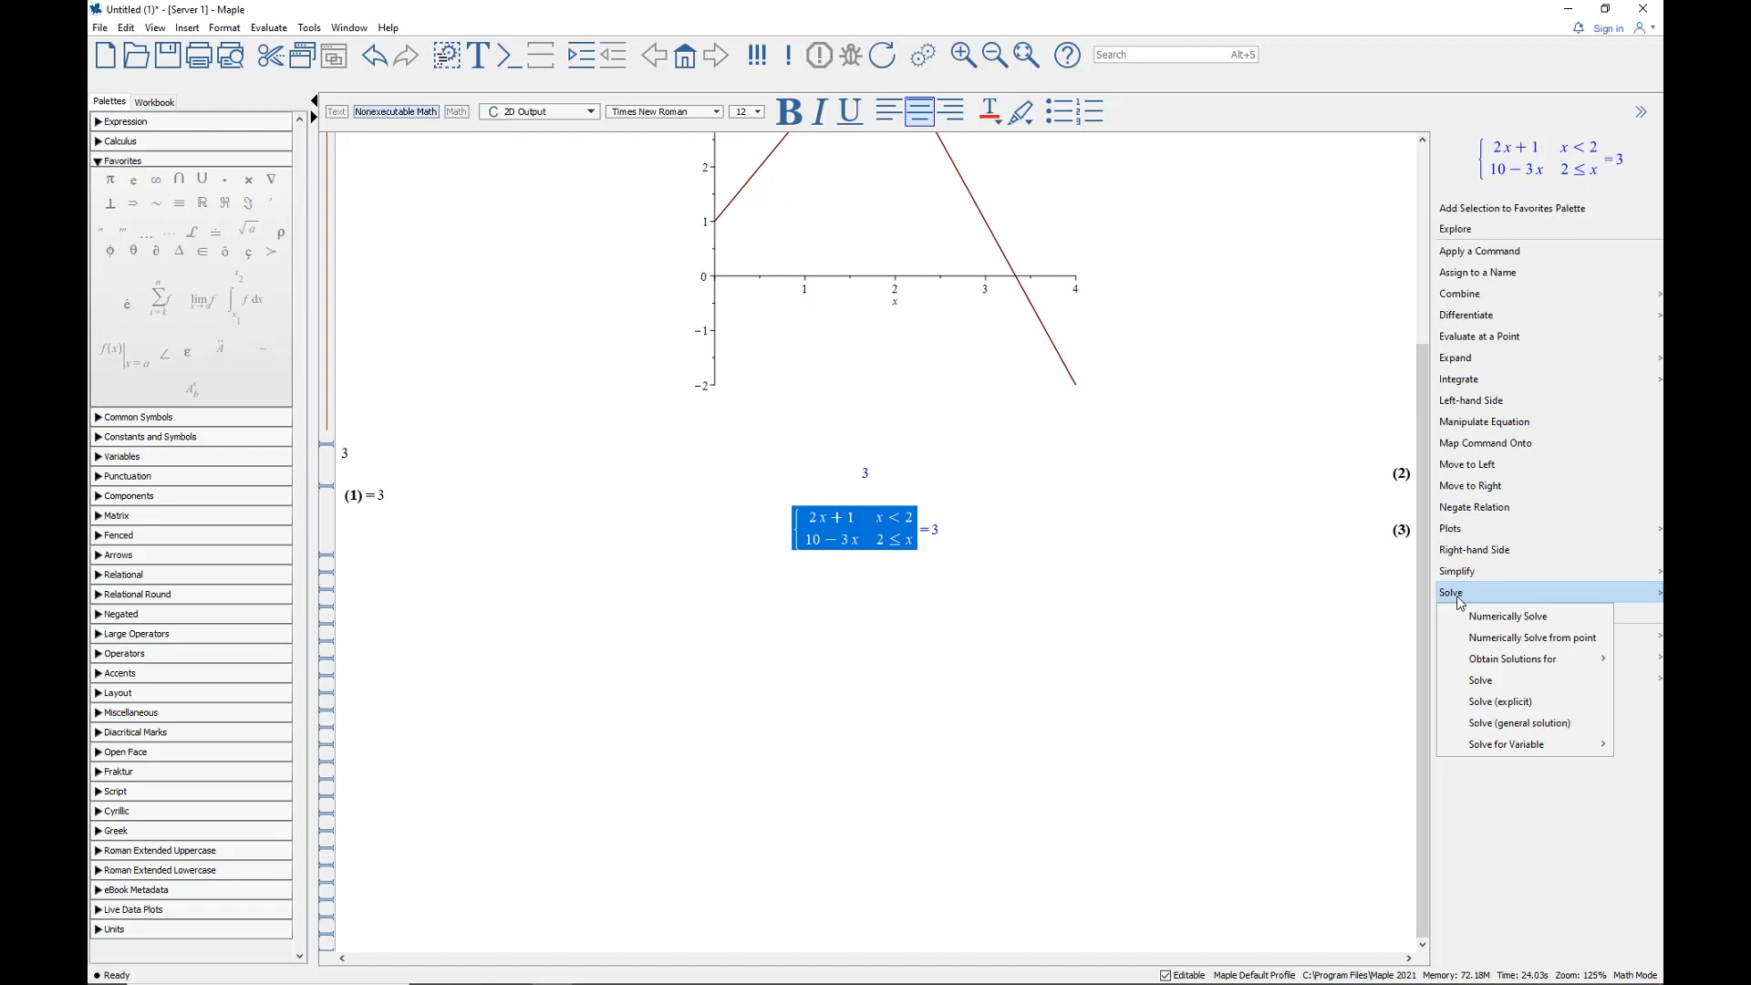
pyautogui.click(1489, 682)
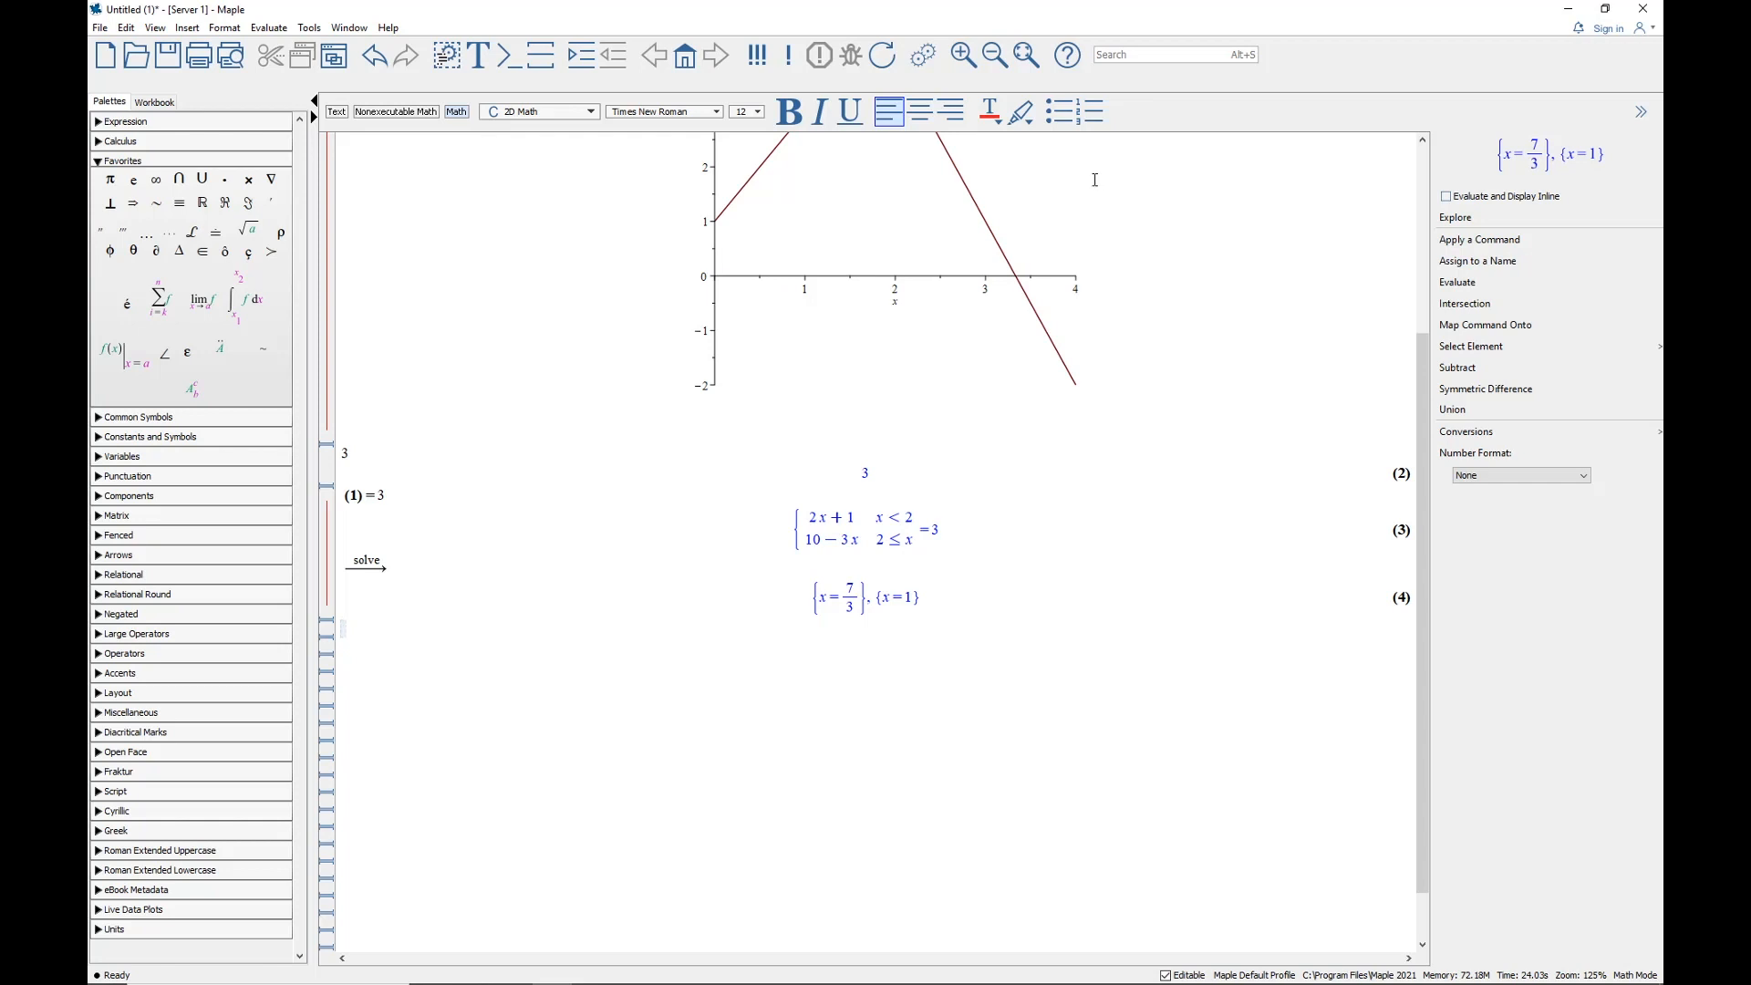
# Open the Maple Portal from the help system and look through its tutorials and How do I topics
pyautogui.click(1069, 58)
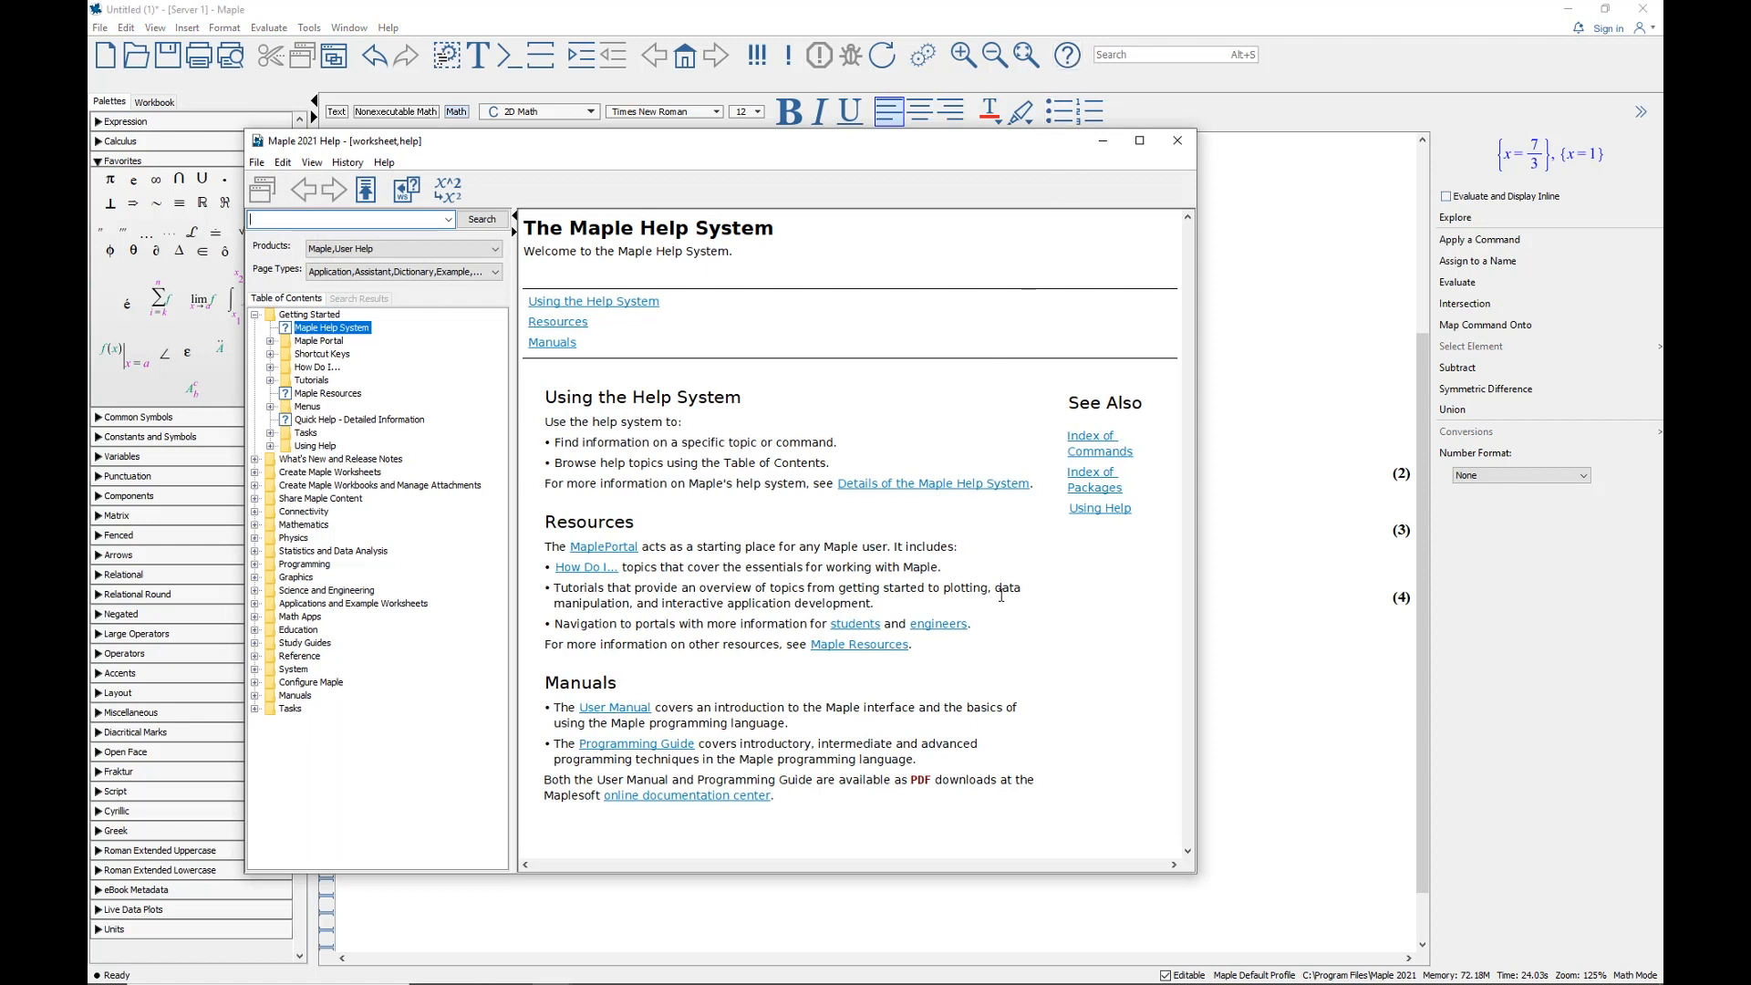
pyautogui.click(605, 547)
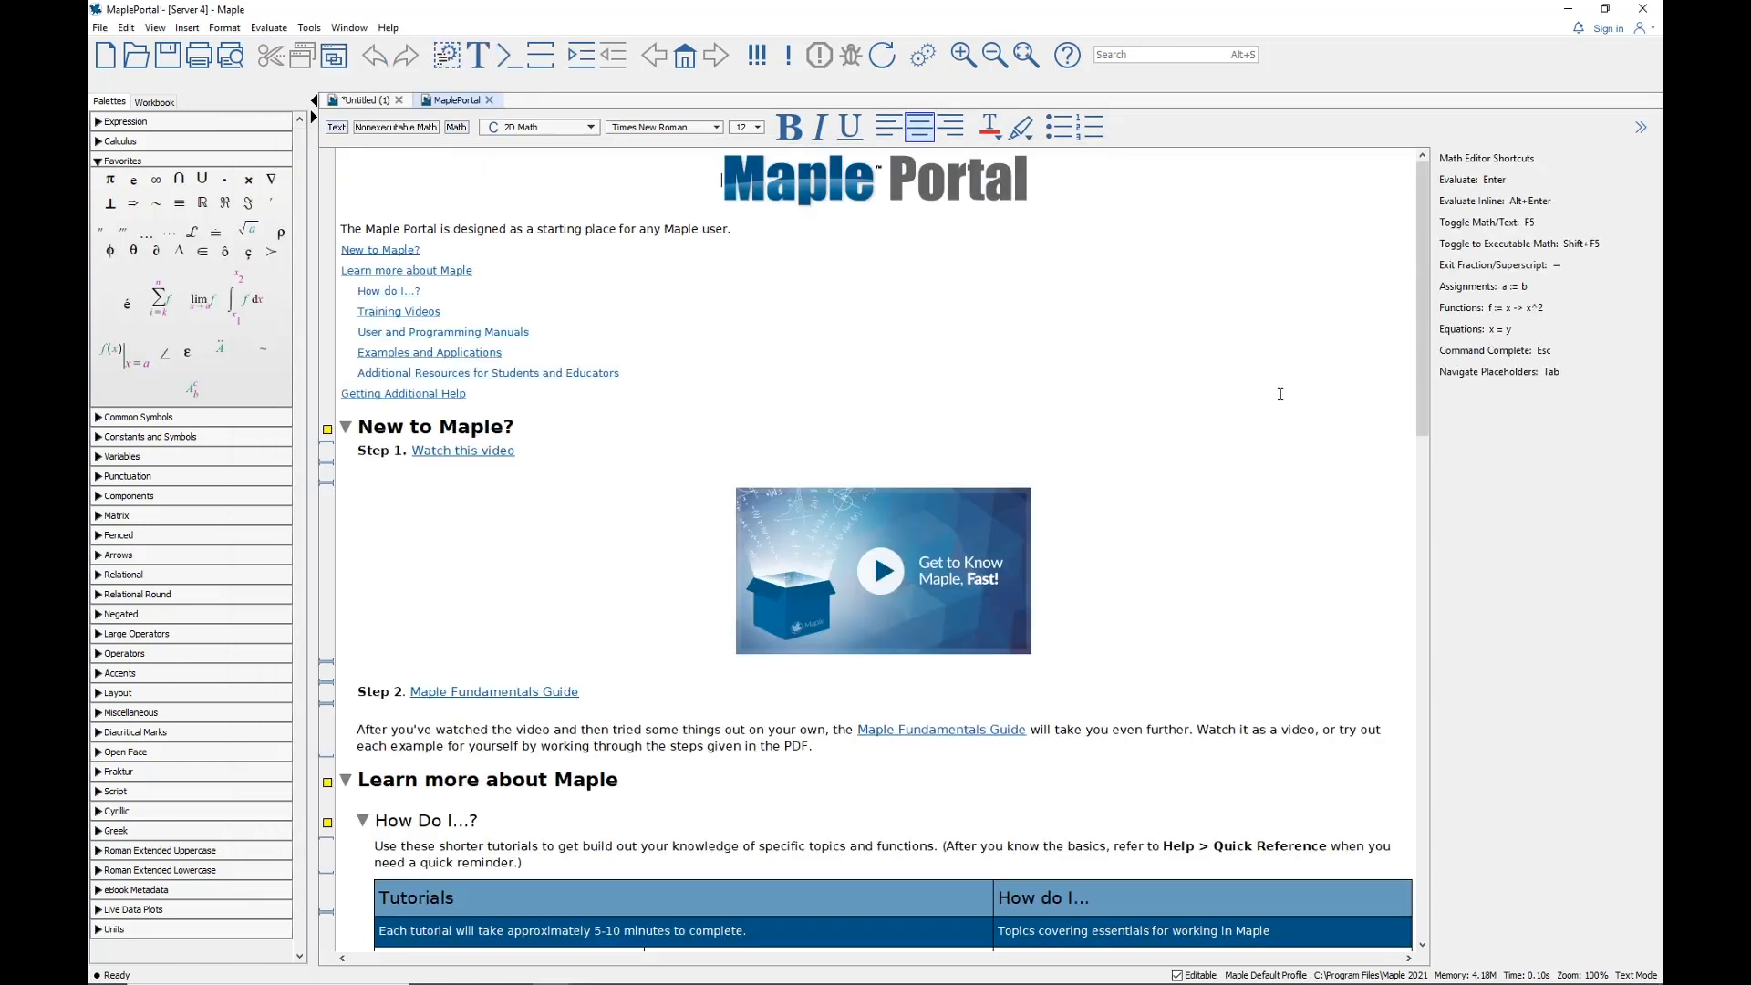
pyautogui.scroll(-3, 1281, 397)
pyautogui.scroll(-5, 1306, 413)
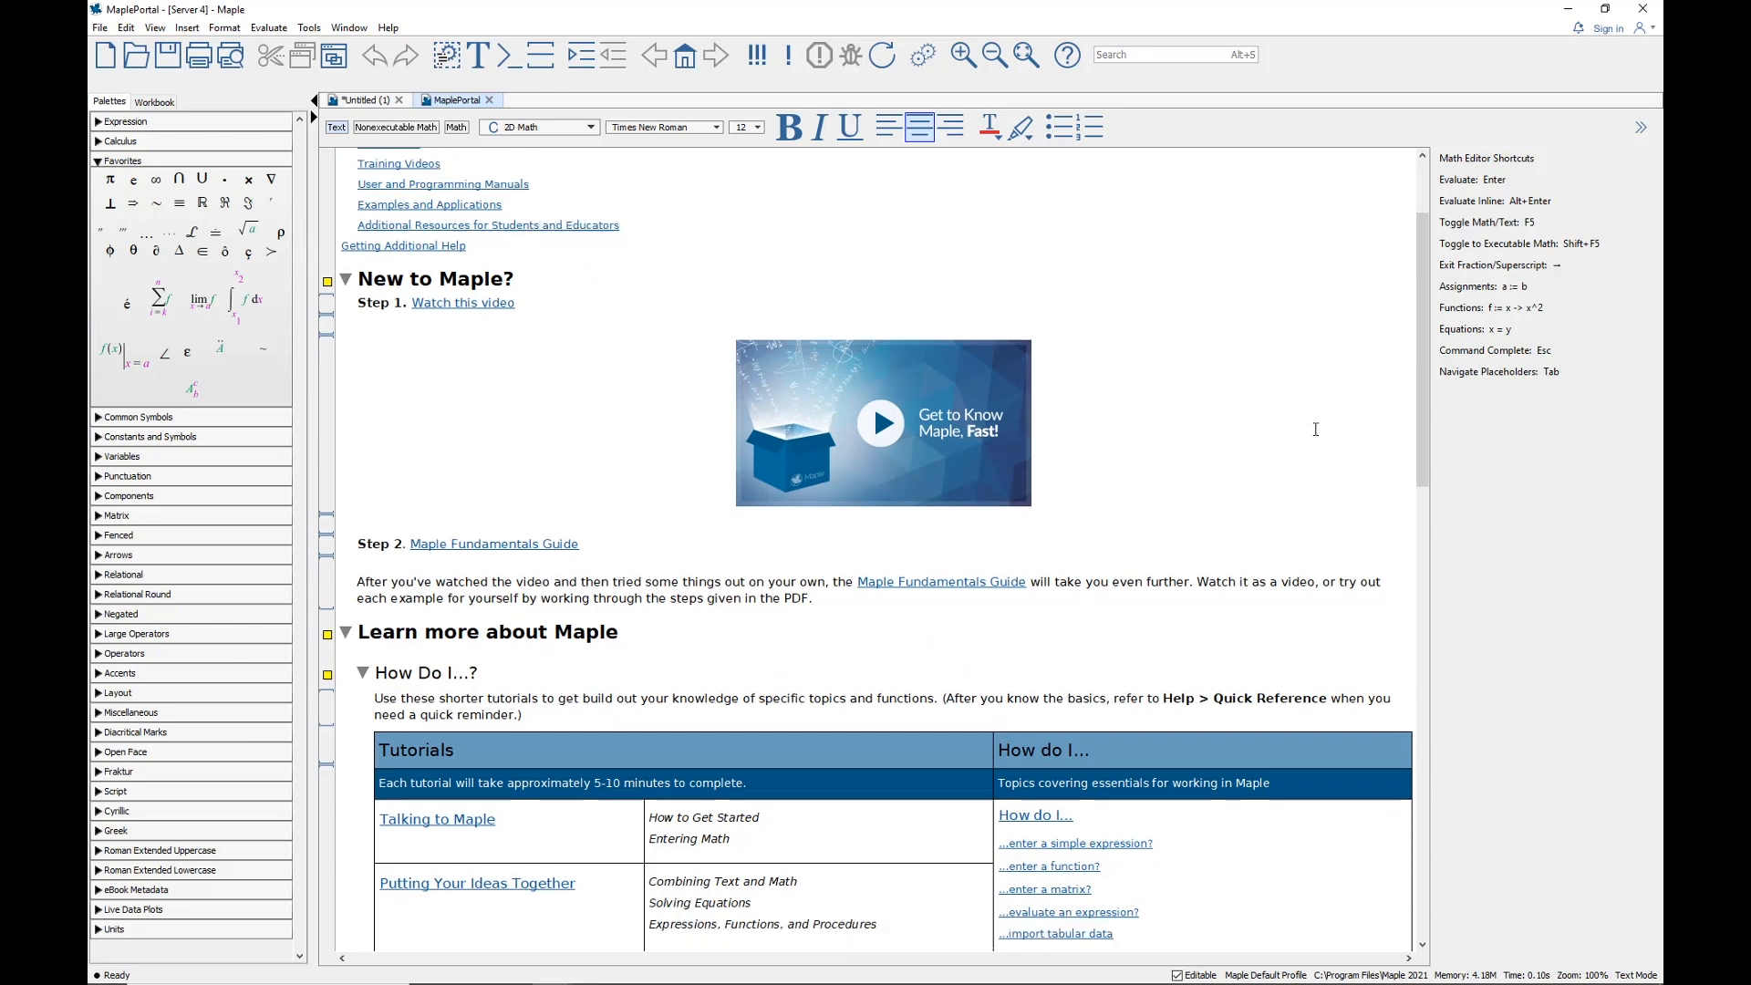
pyautogui.scroll(-7, 1240, 516)
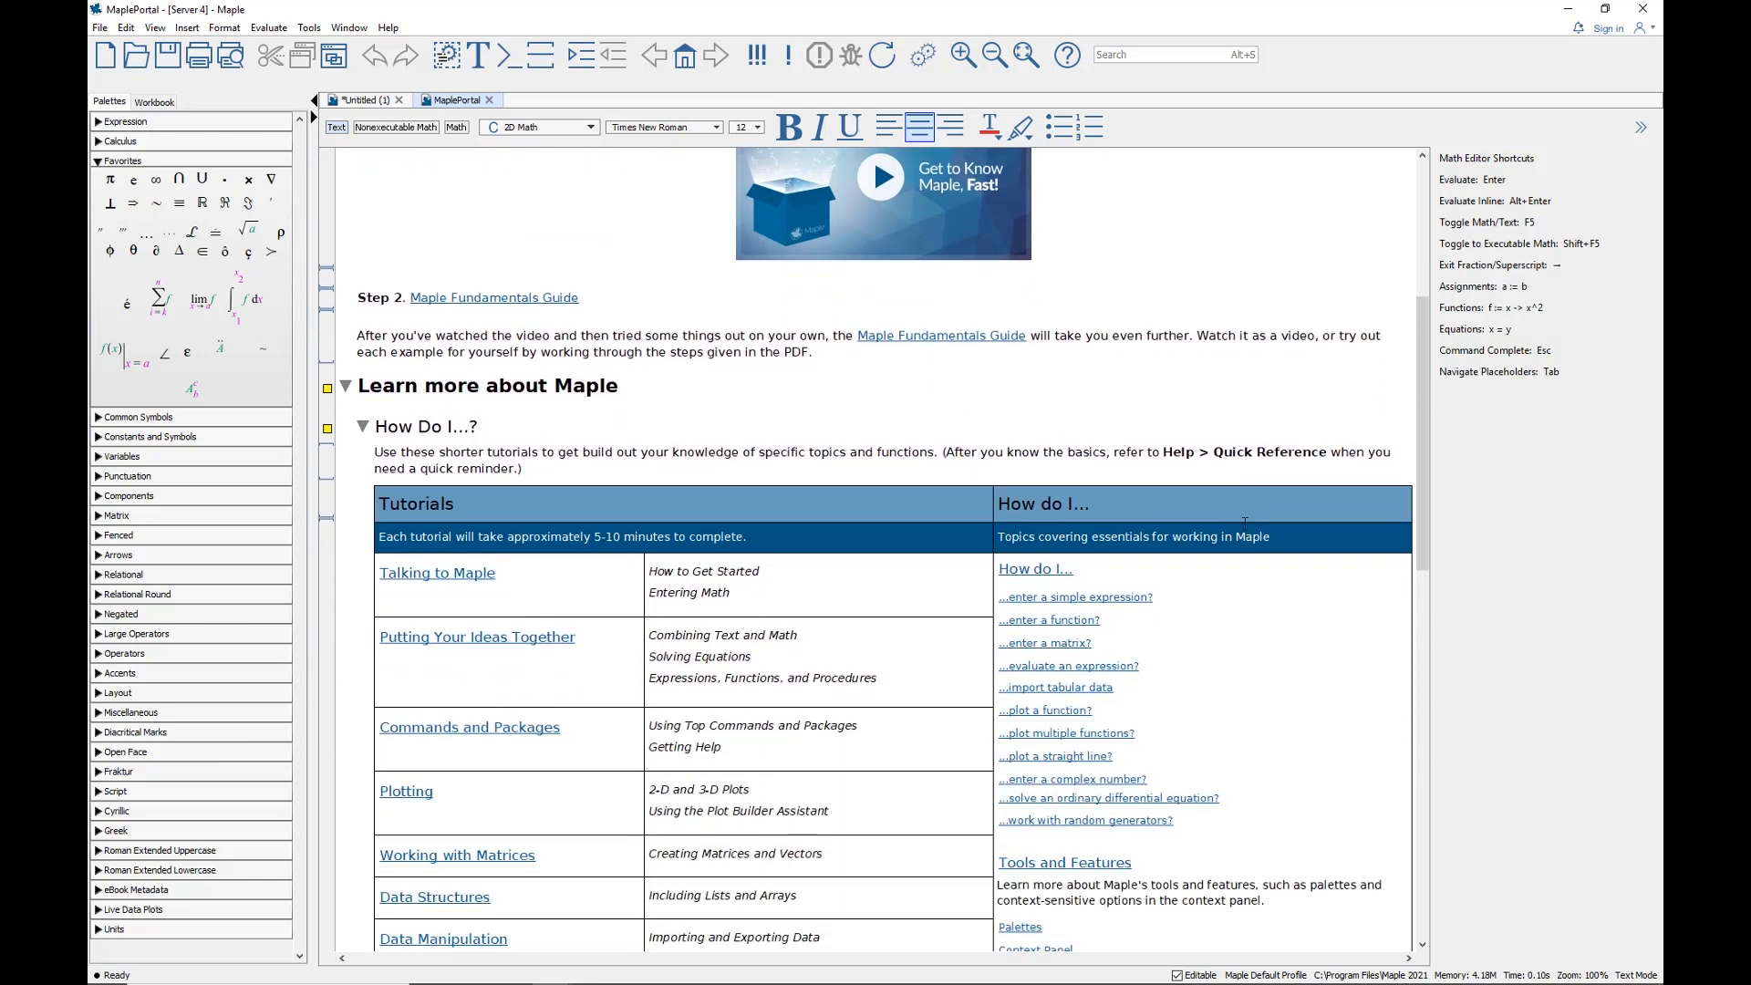
pyautogui.scroll(-4, 1216, 549)
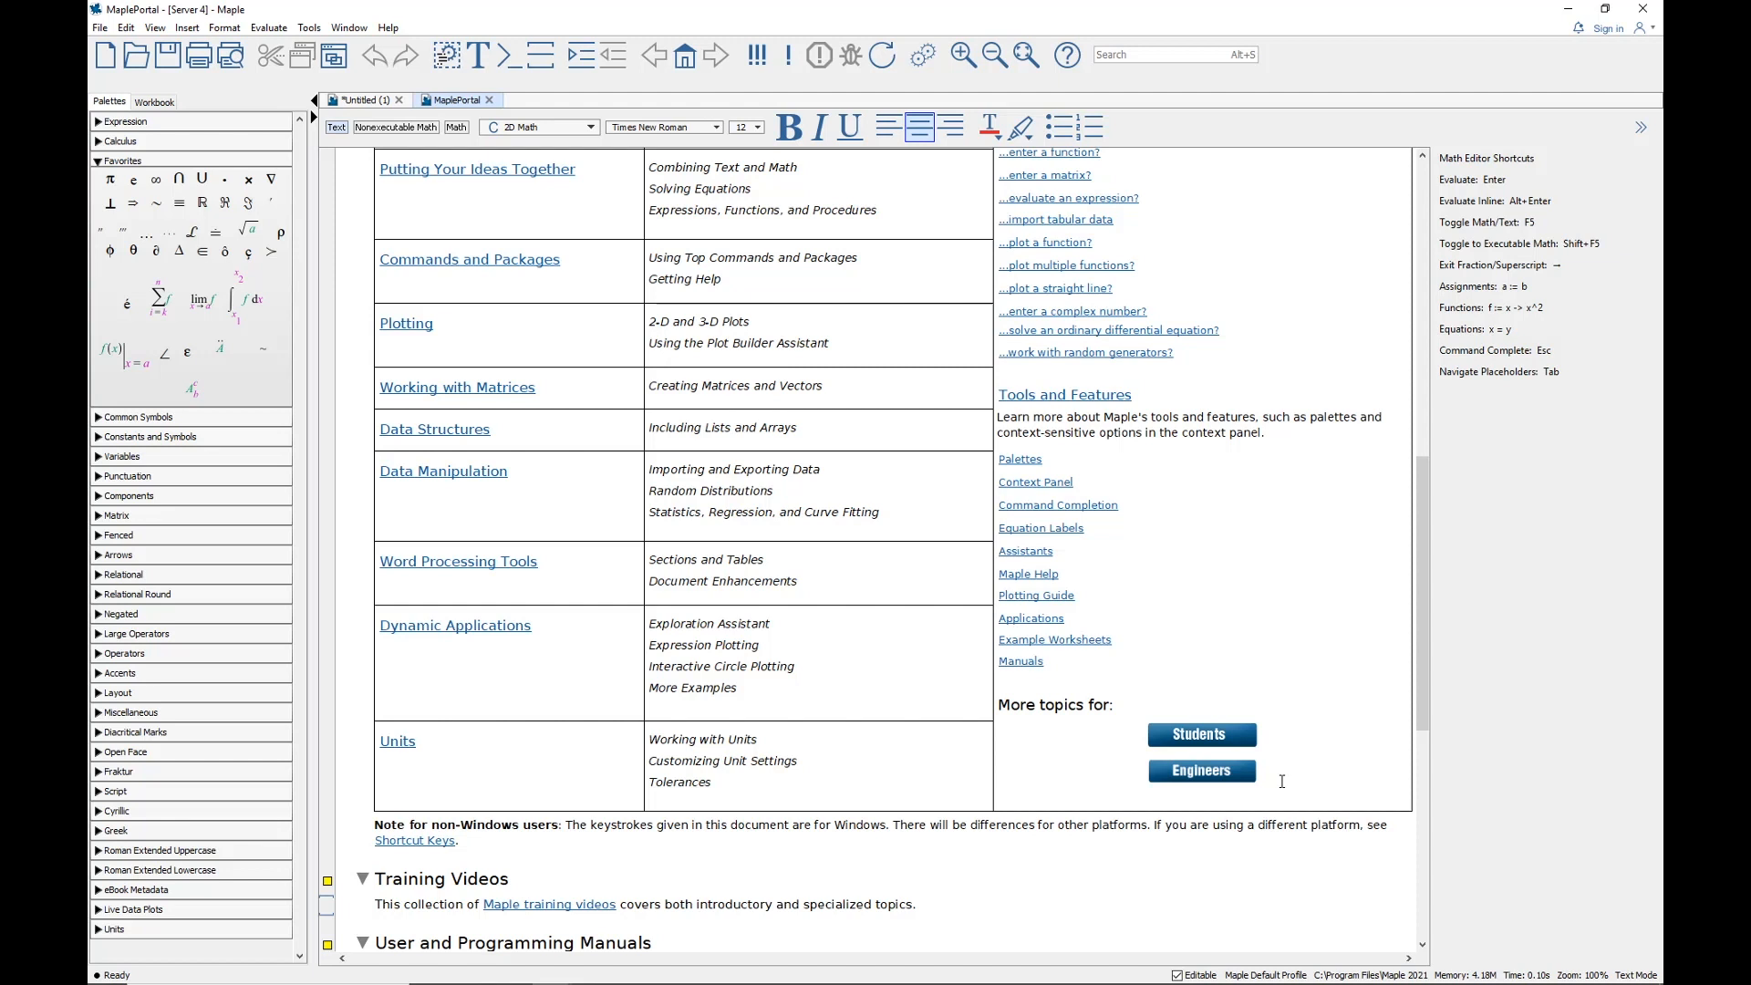
# Open the Maple Portal for Students and view its topic on constructing algebraic objects
pyautogui.click(1195, 743)
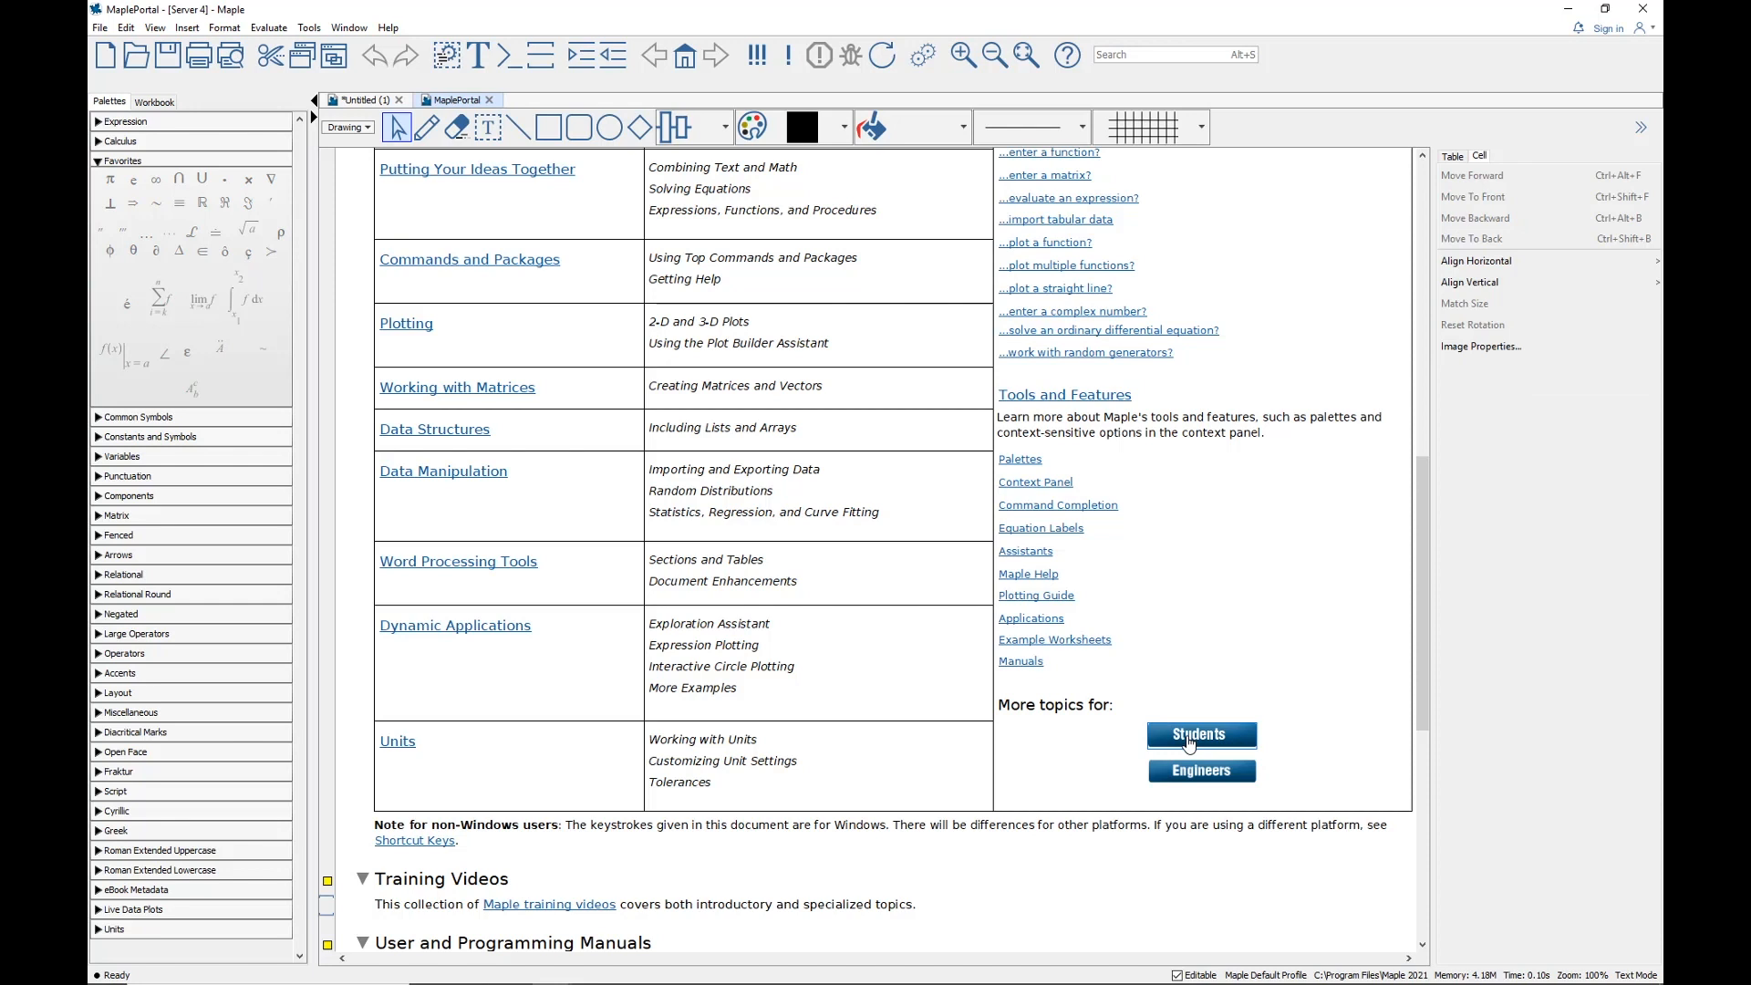
pyautogui.click(1193, 744)
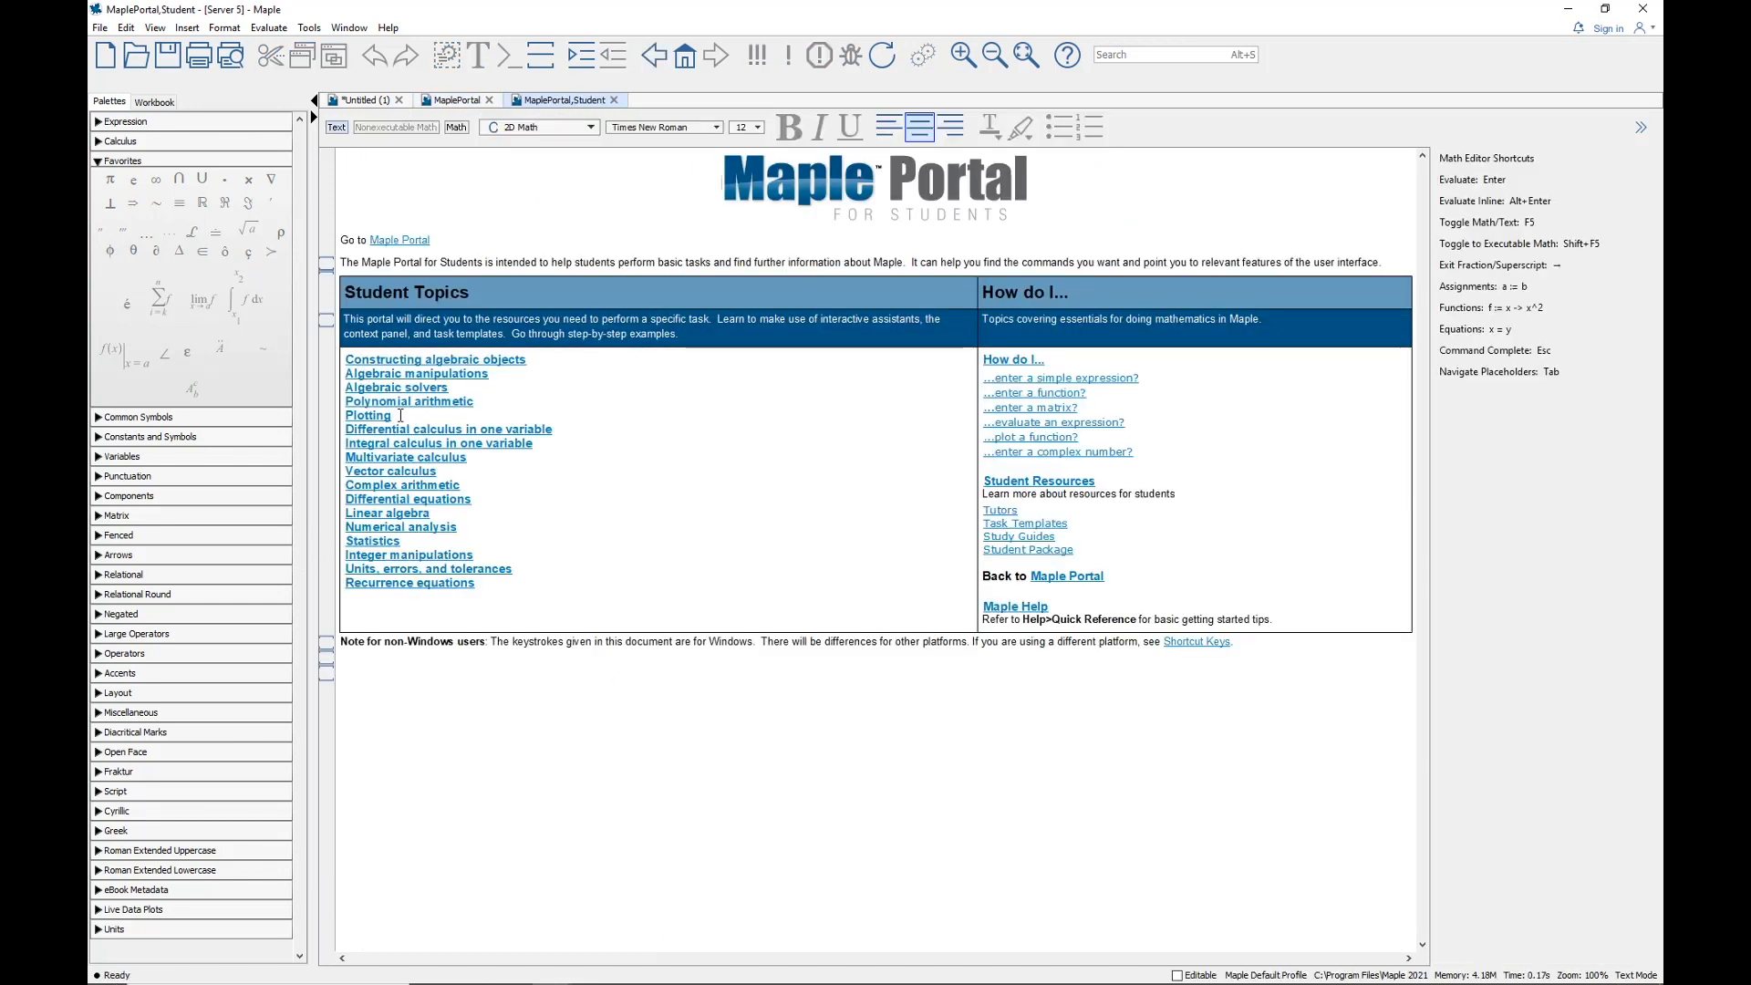
pyautogui.click(396, 366)
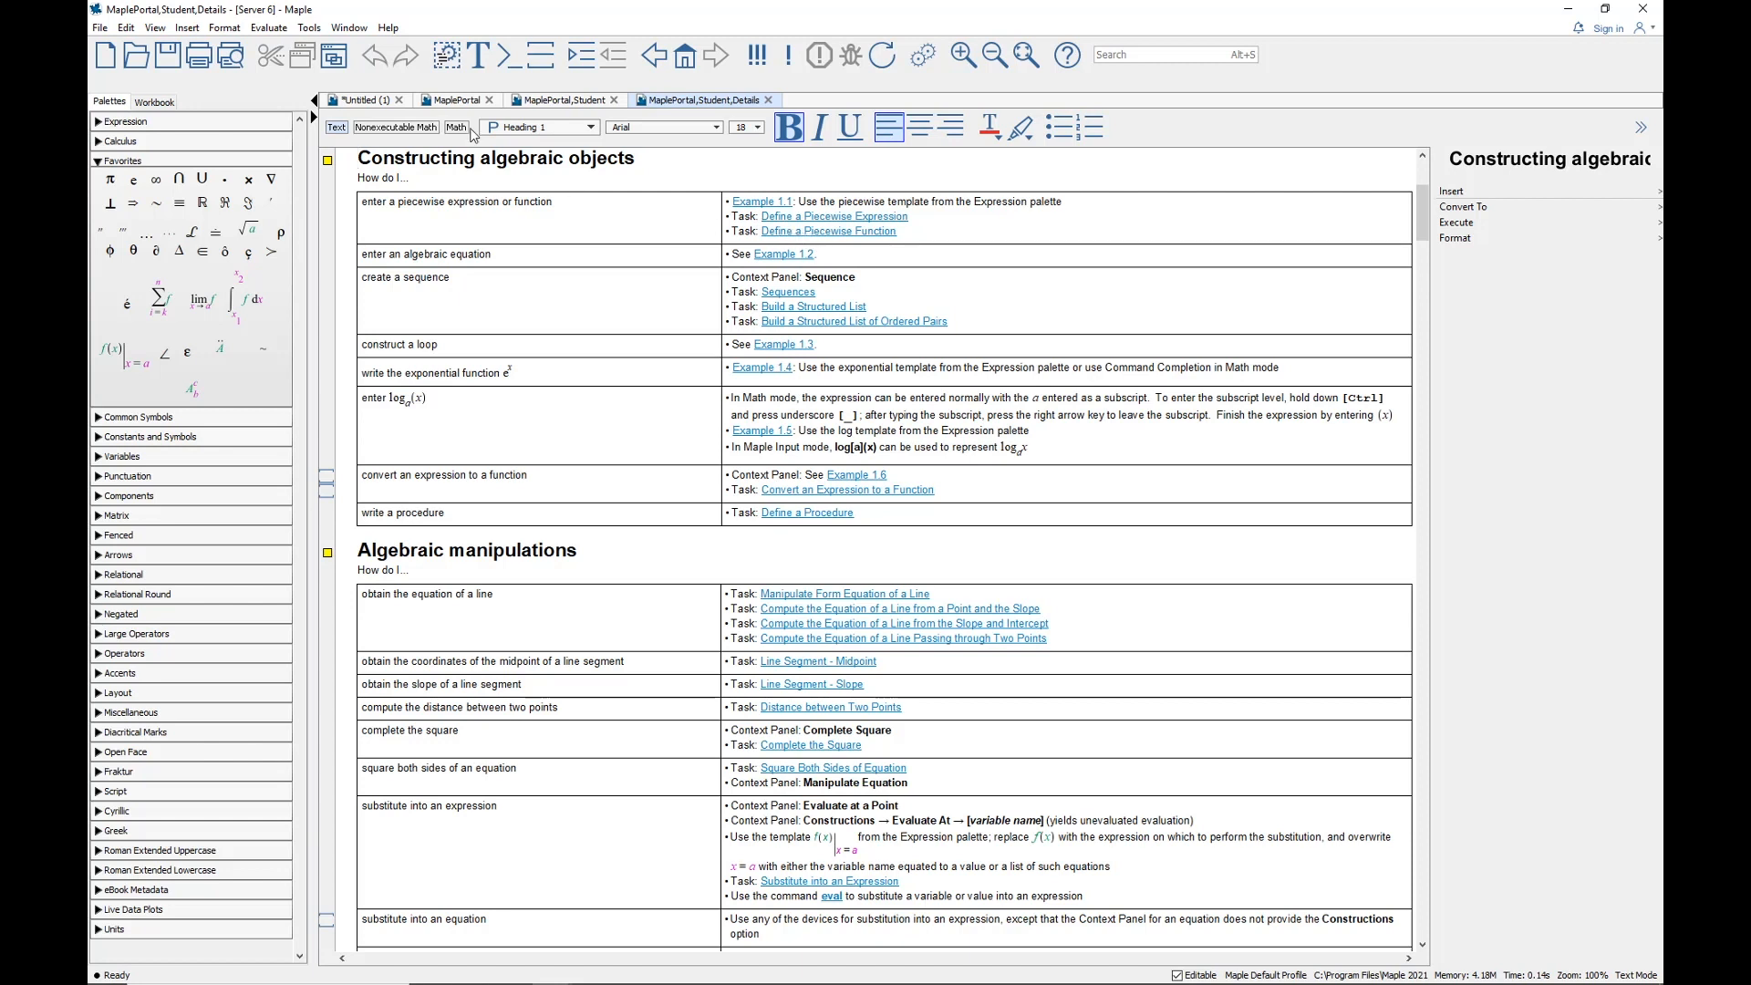
# Browse the task templates for Algebra, including Defining Expressions, Functions, and Procedures, and close the task browser
pyautogui.click(311, 28)
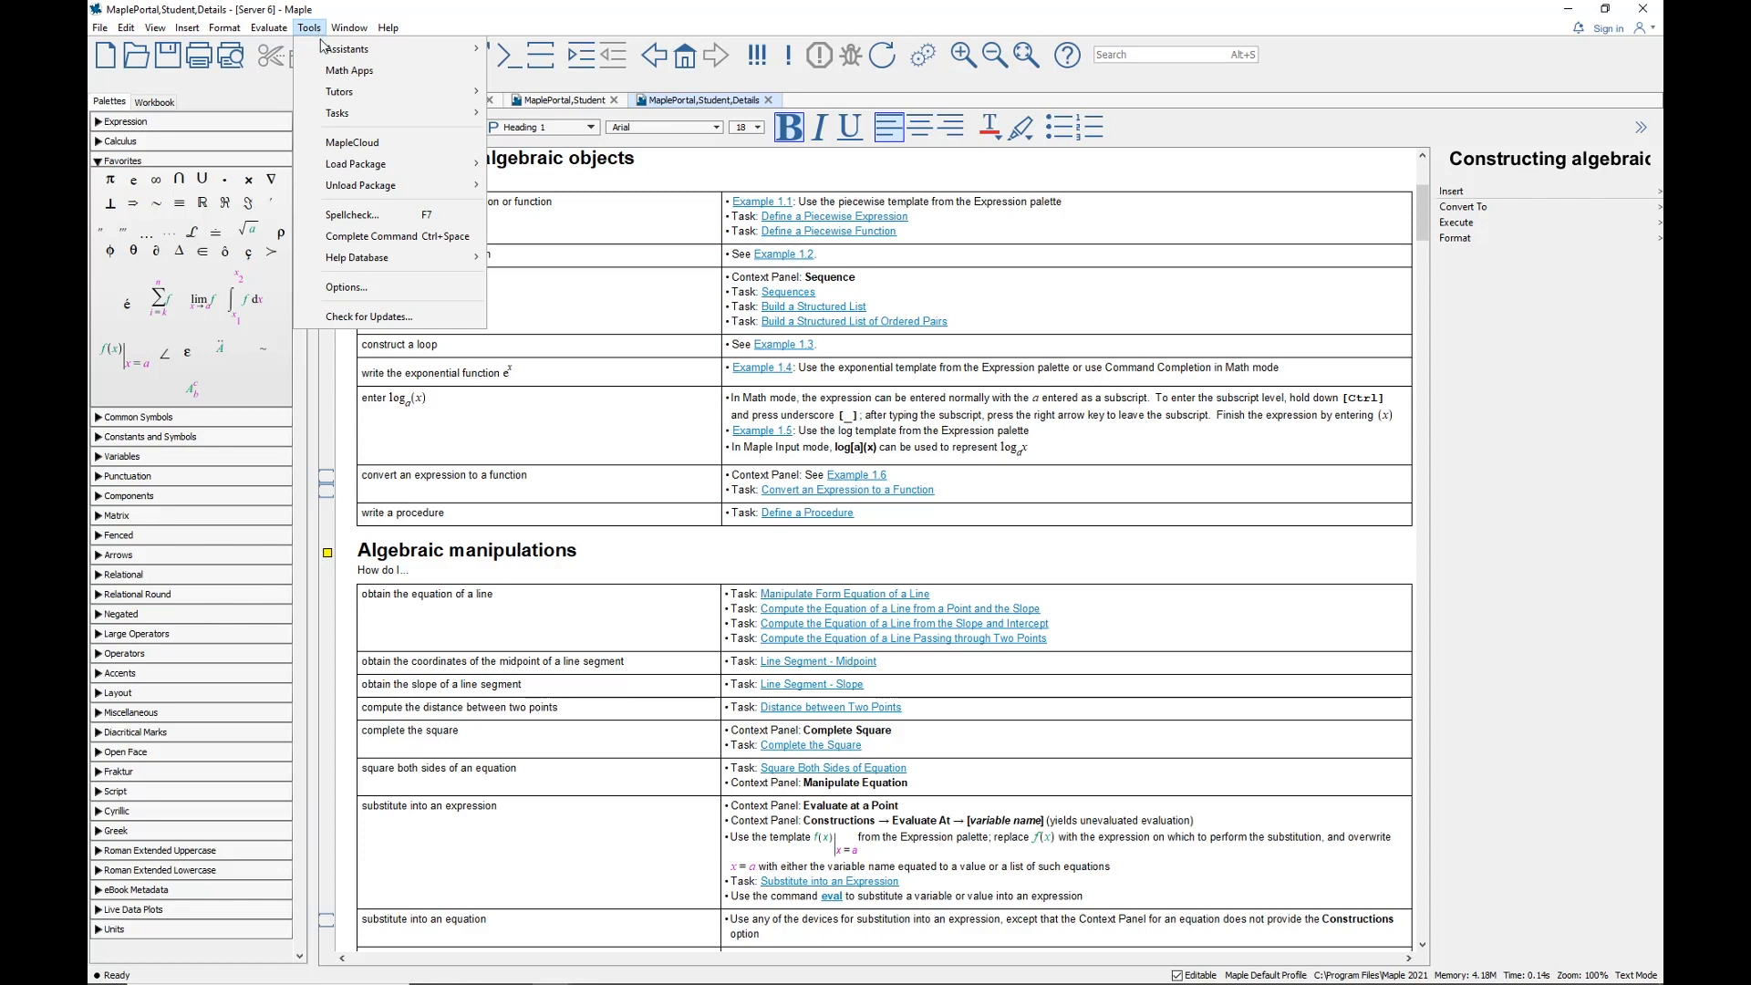
pyautogui.moveTo(347, 116)
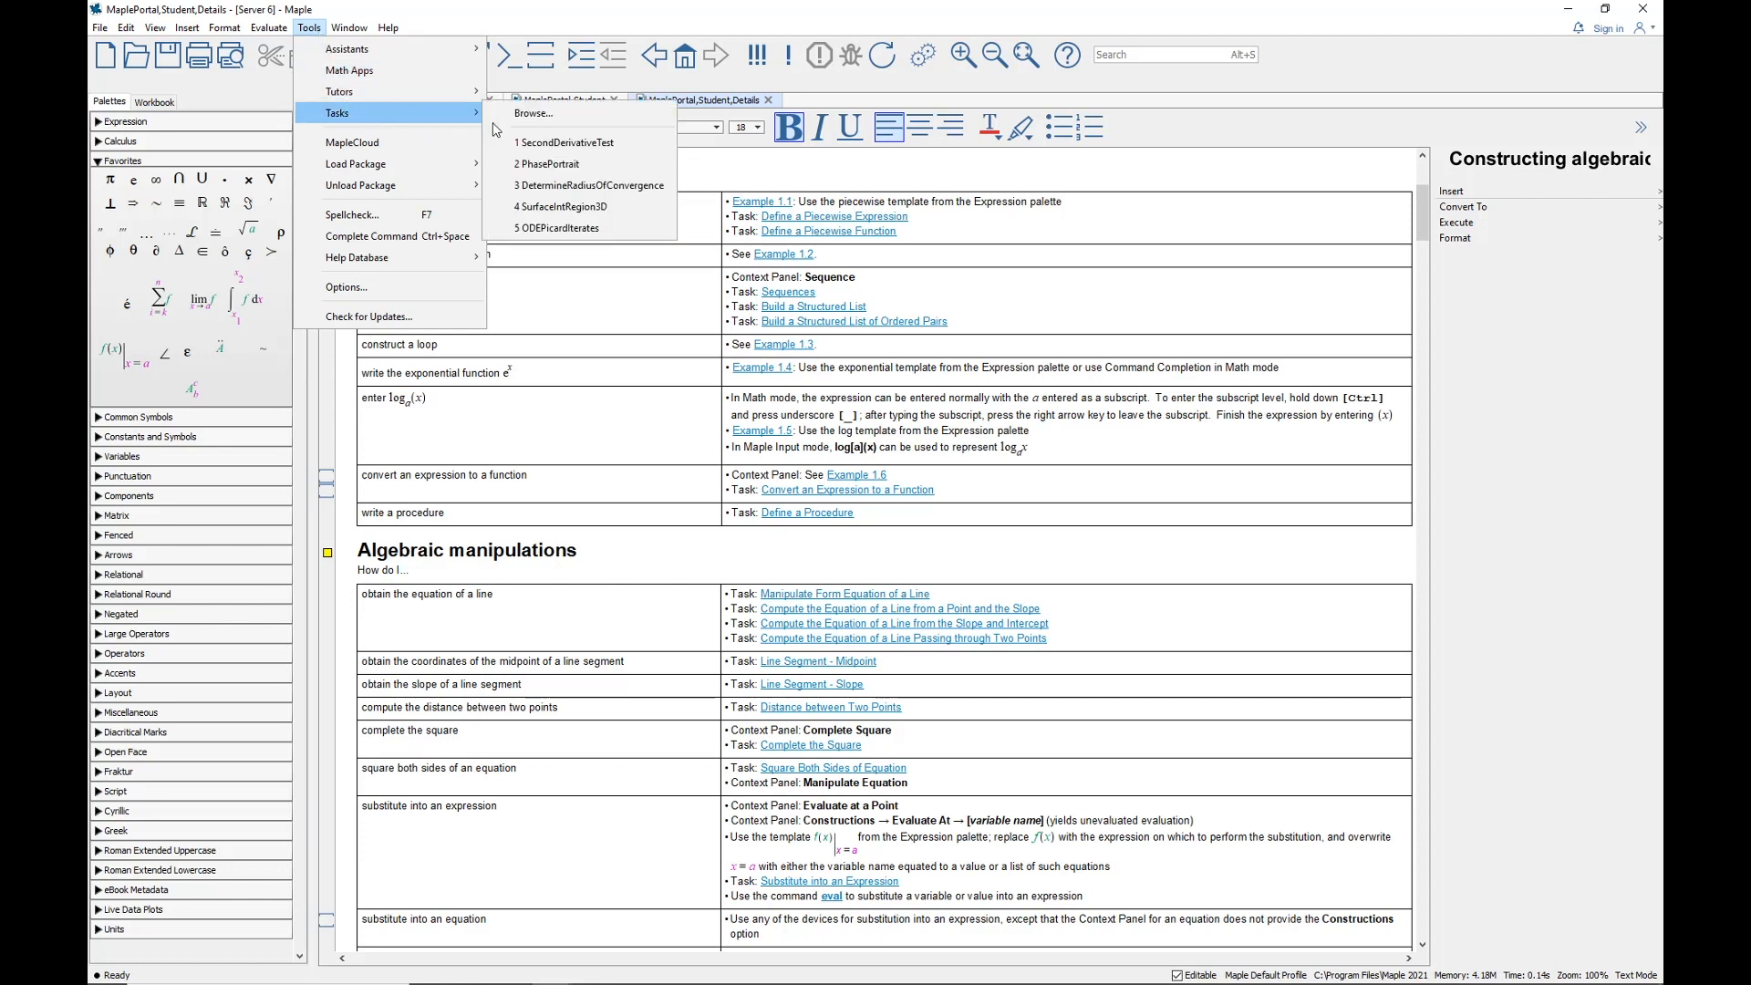
pyautogui.click(532, 114)
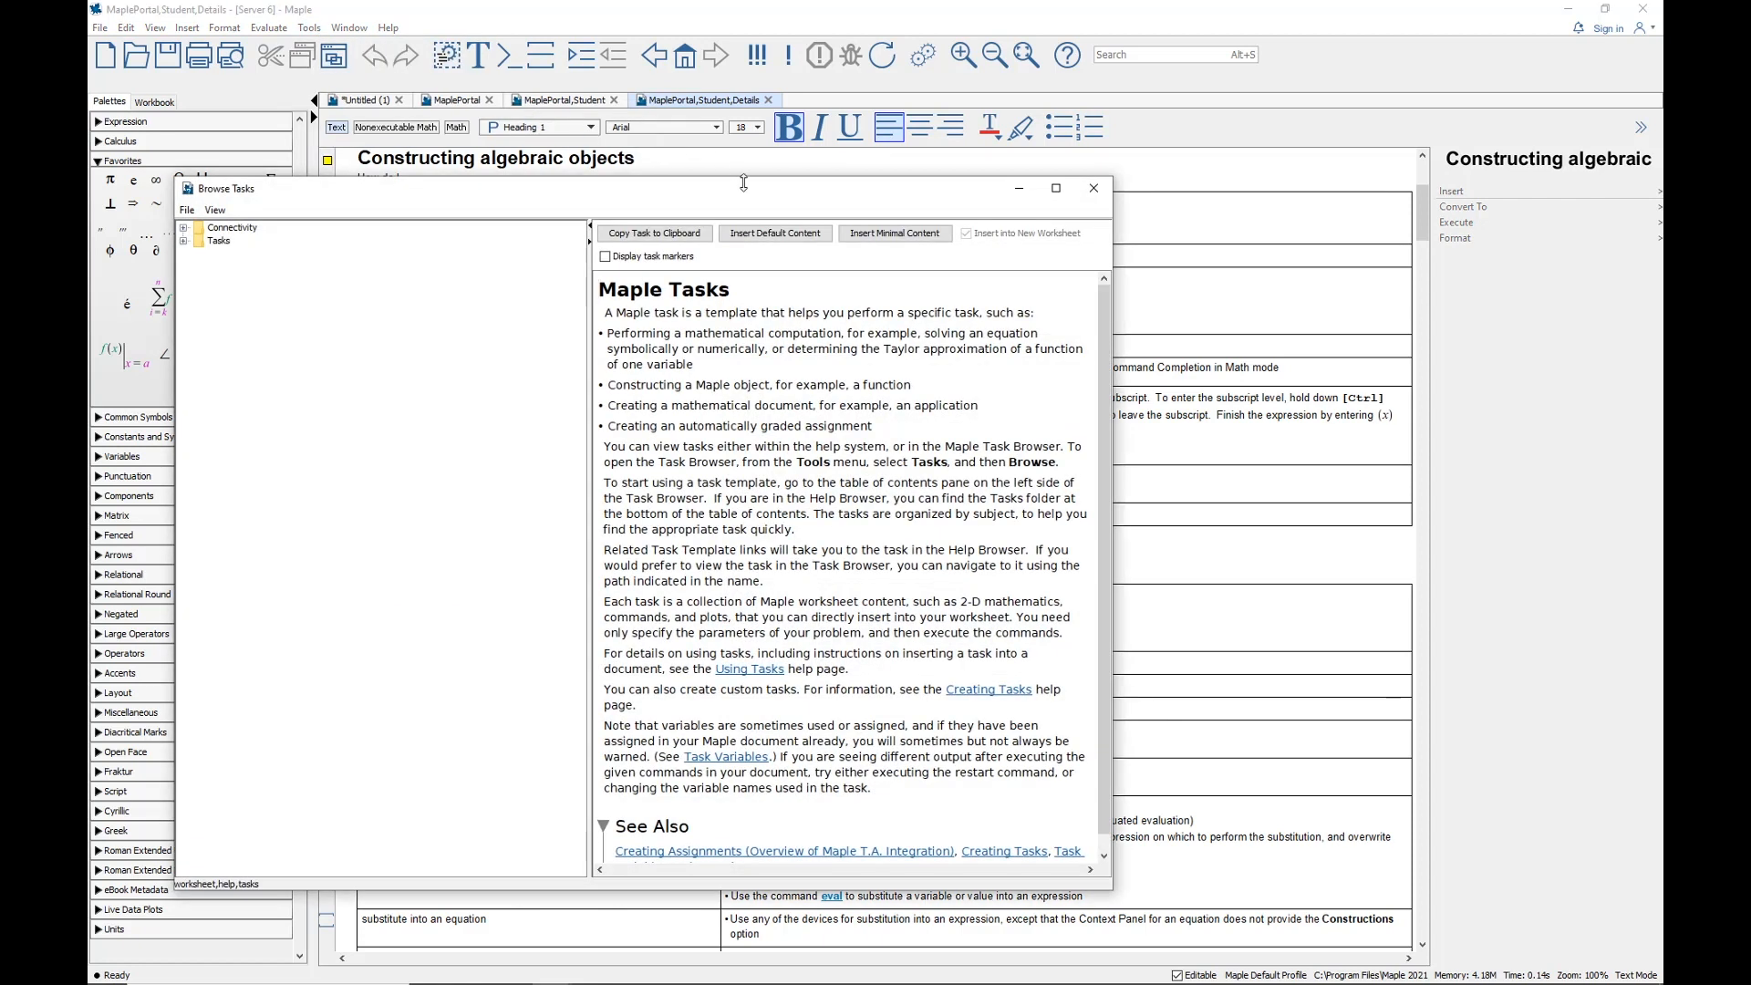
pyautogui.moveTo(744, 188); pyautogui.dragTo(738, 308)
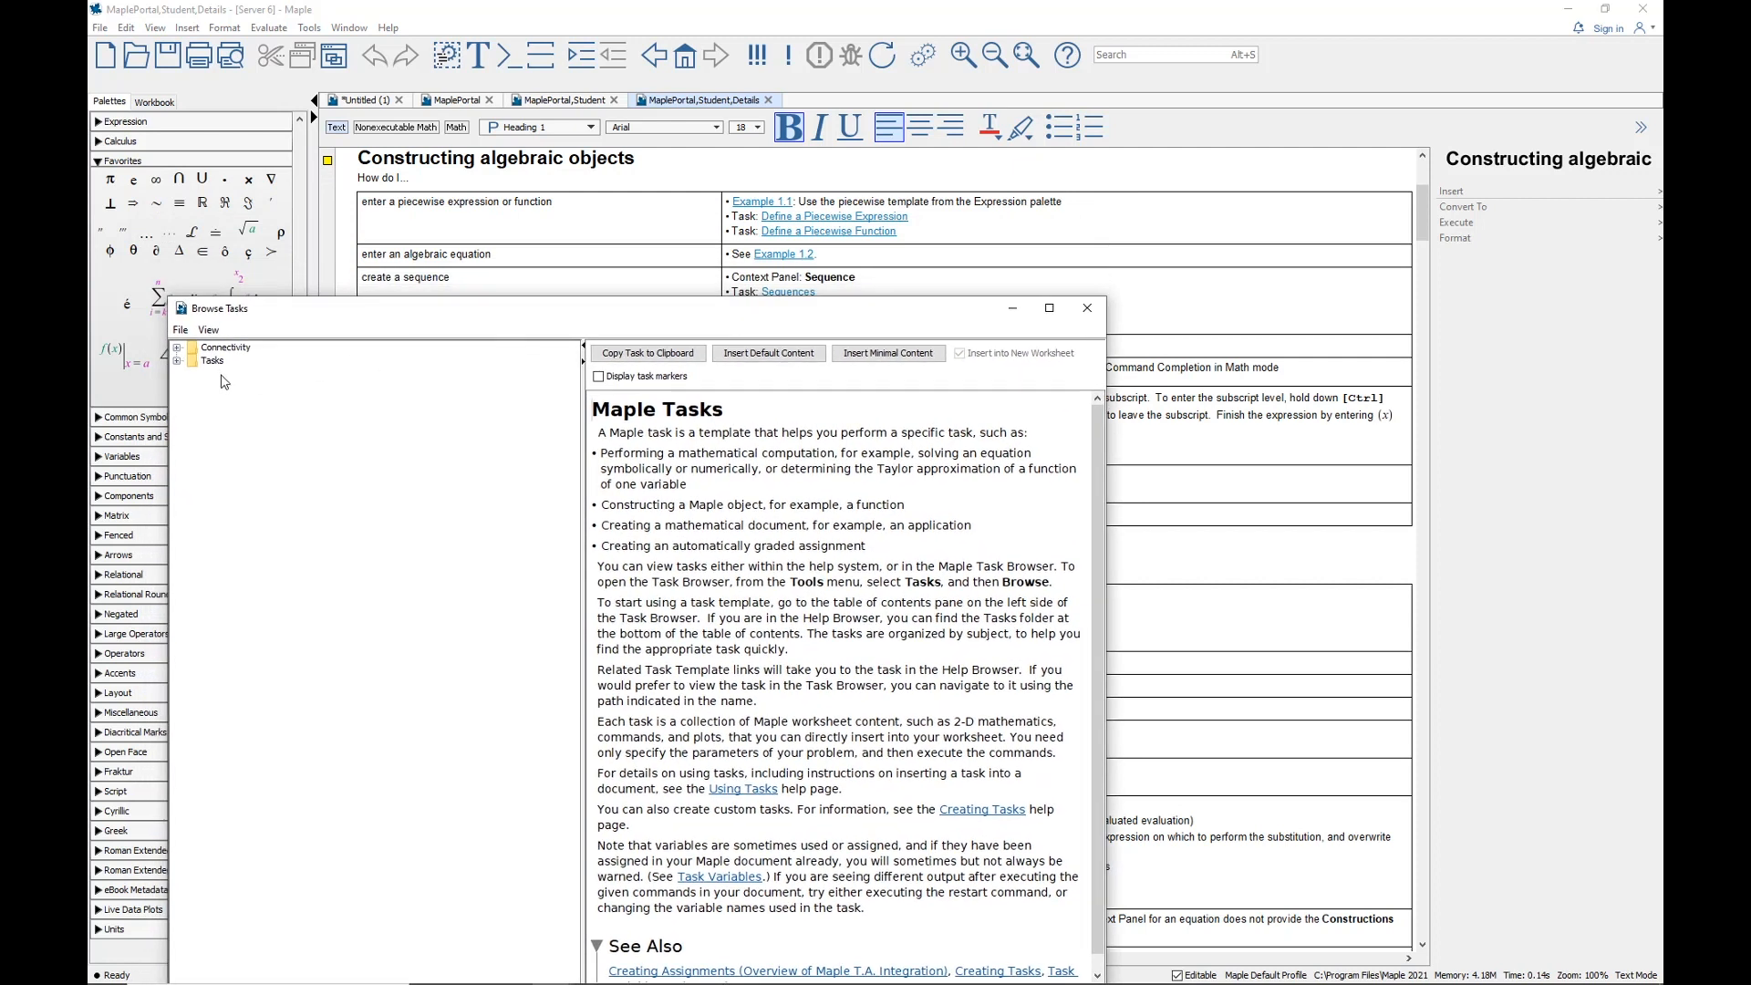
pyautogui.click(178, 362)
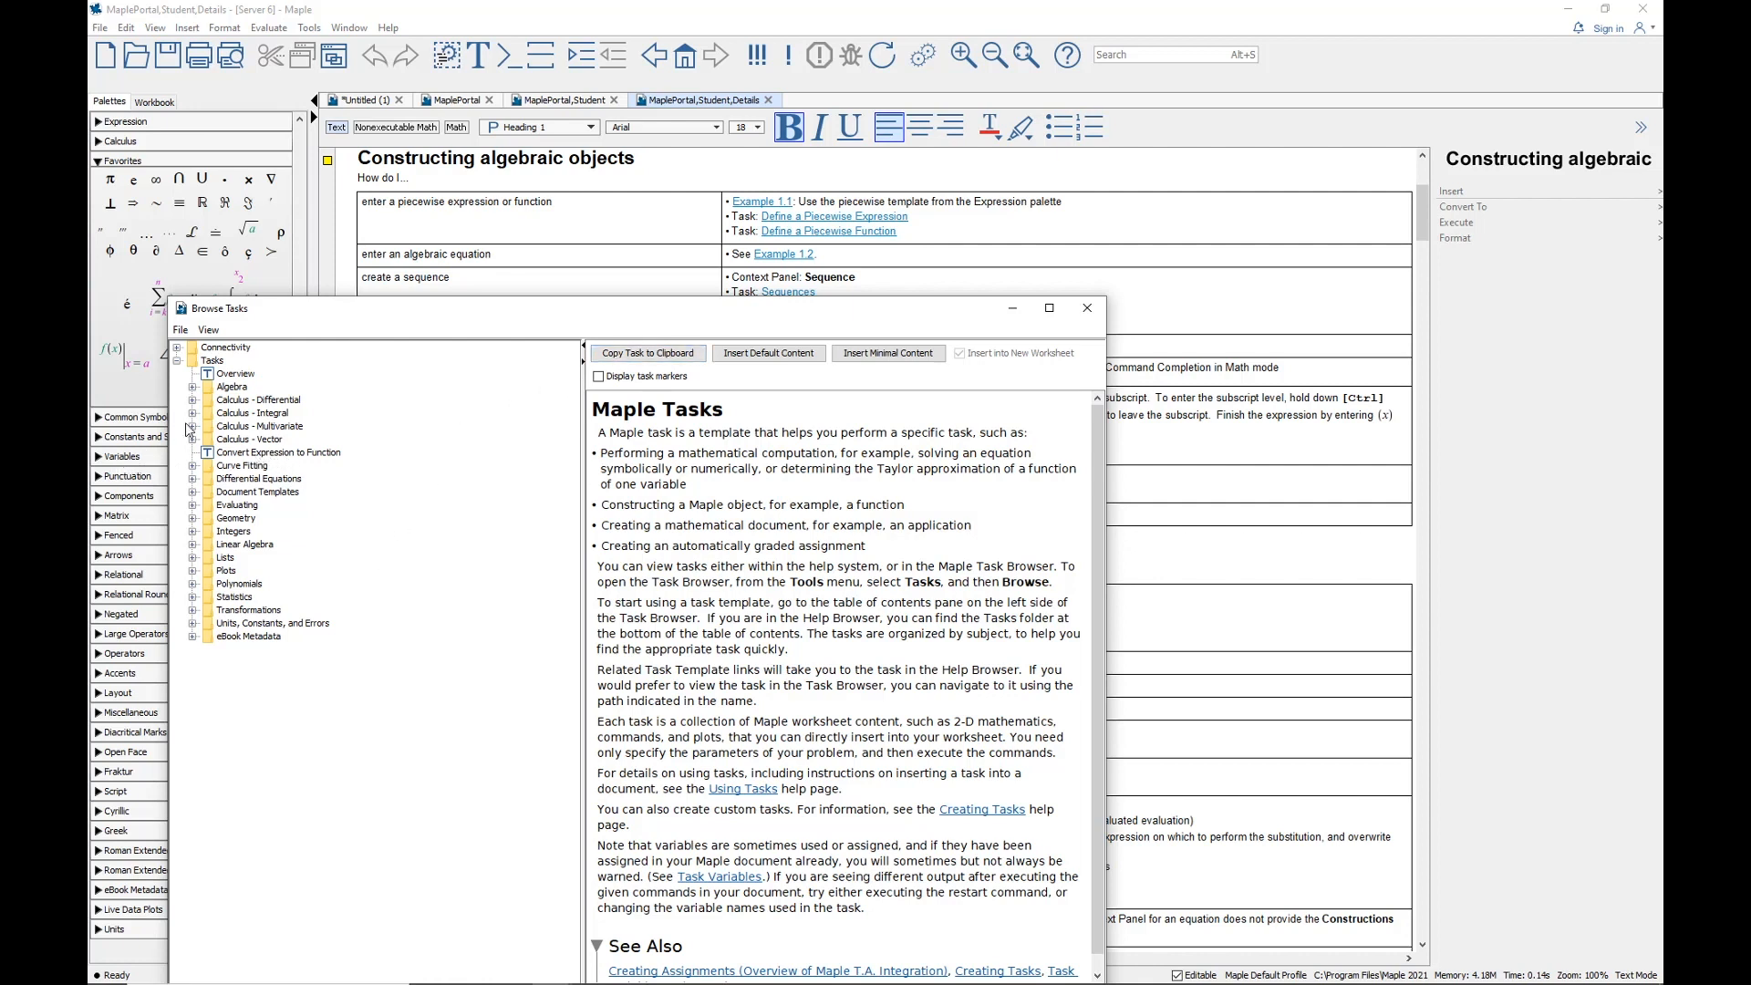
pyautogui.click(192, 388)
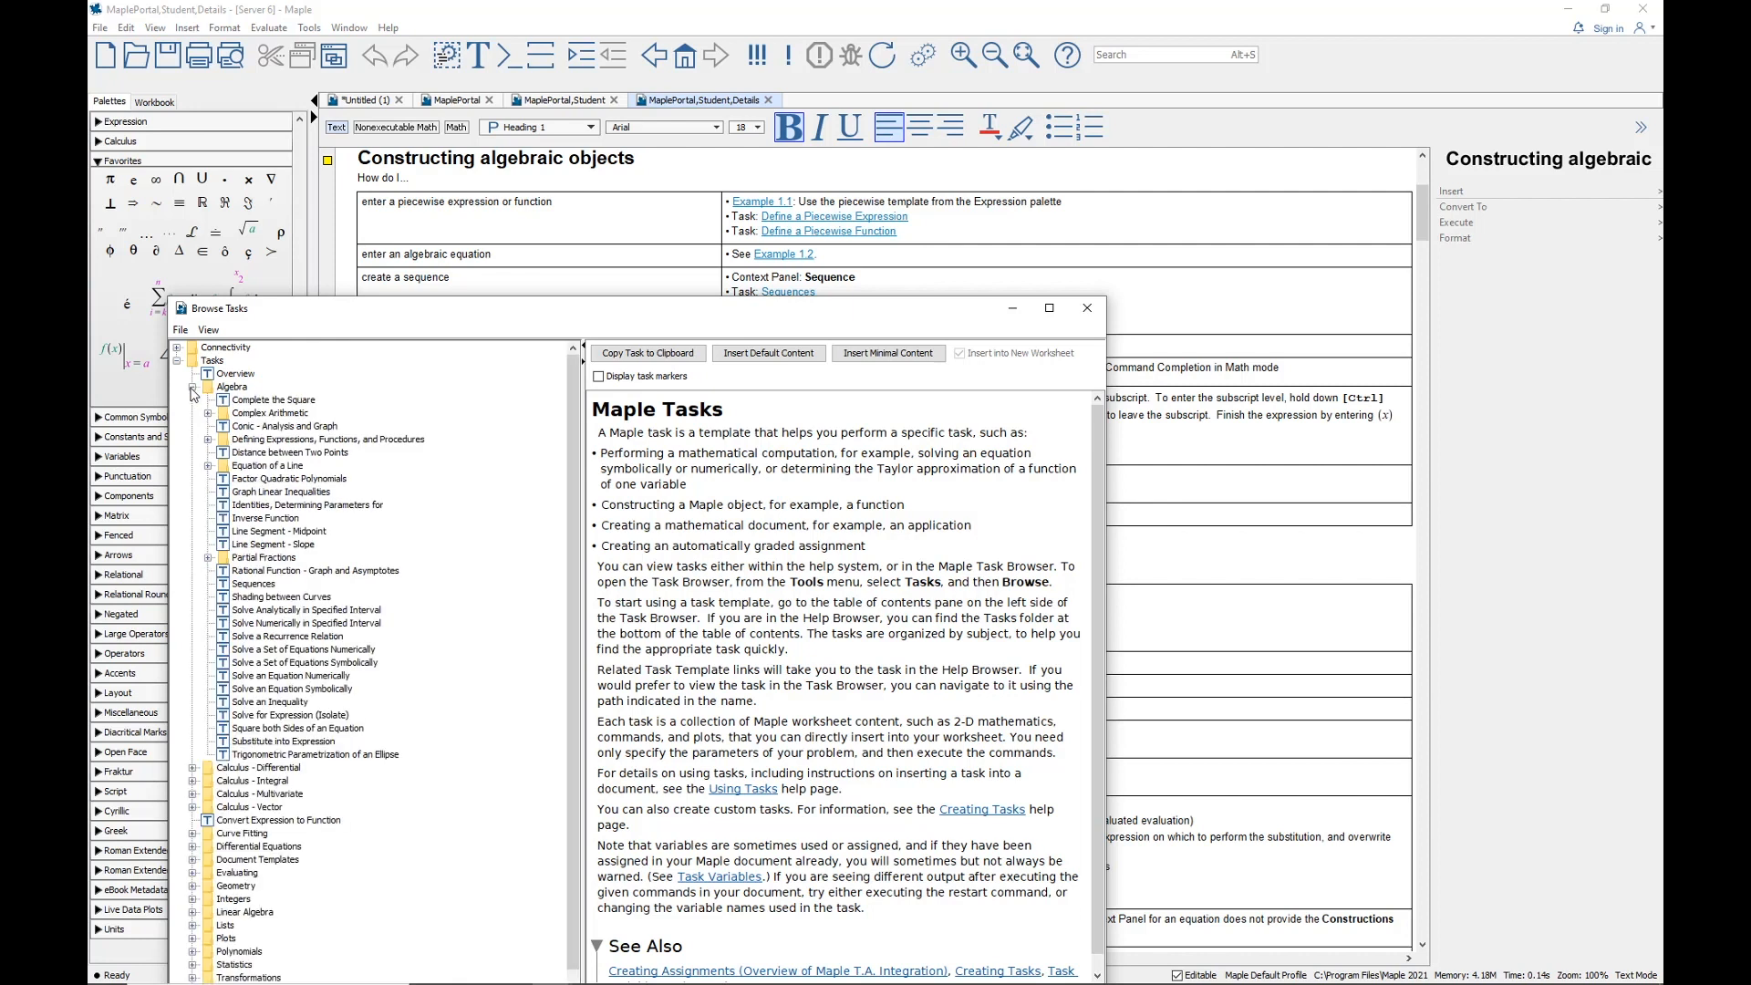
pyautogui.click(208, 440)
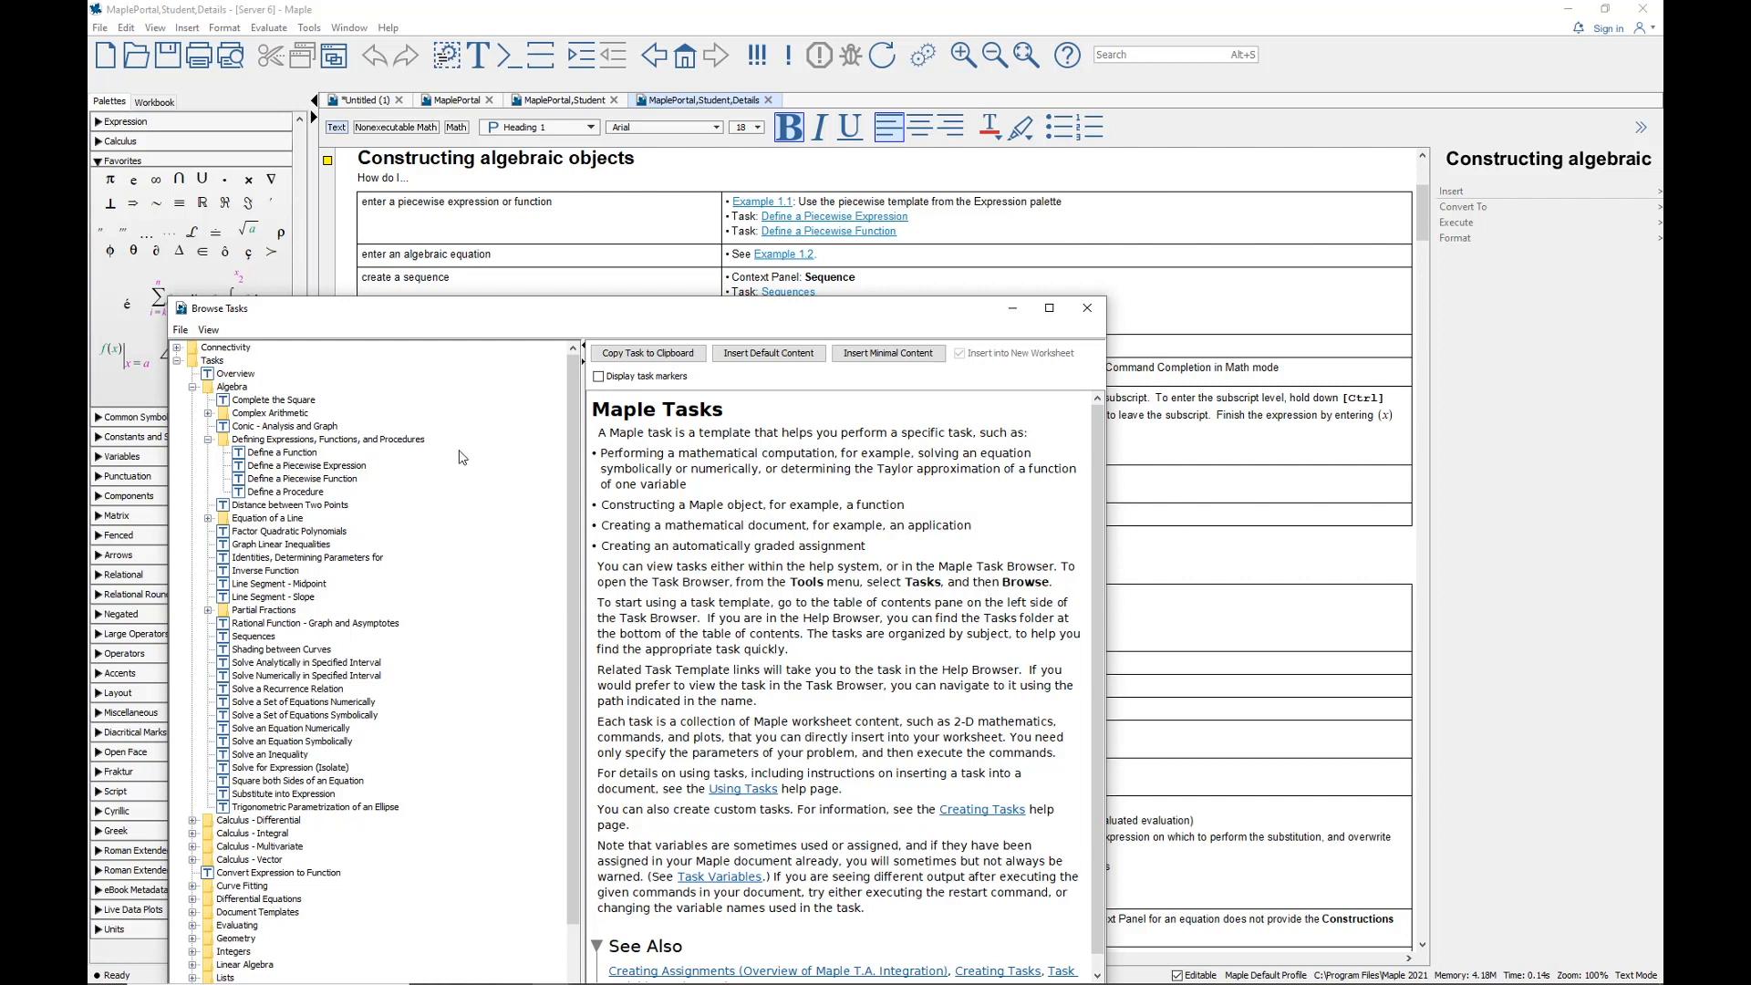
pyautogui.click(1087, 307)
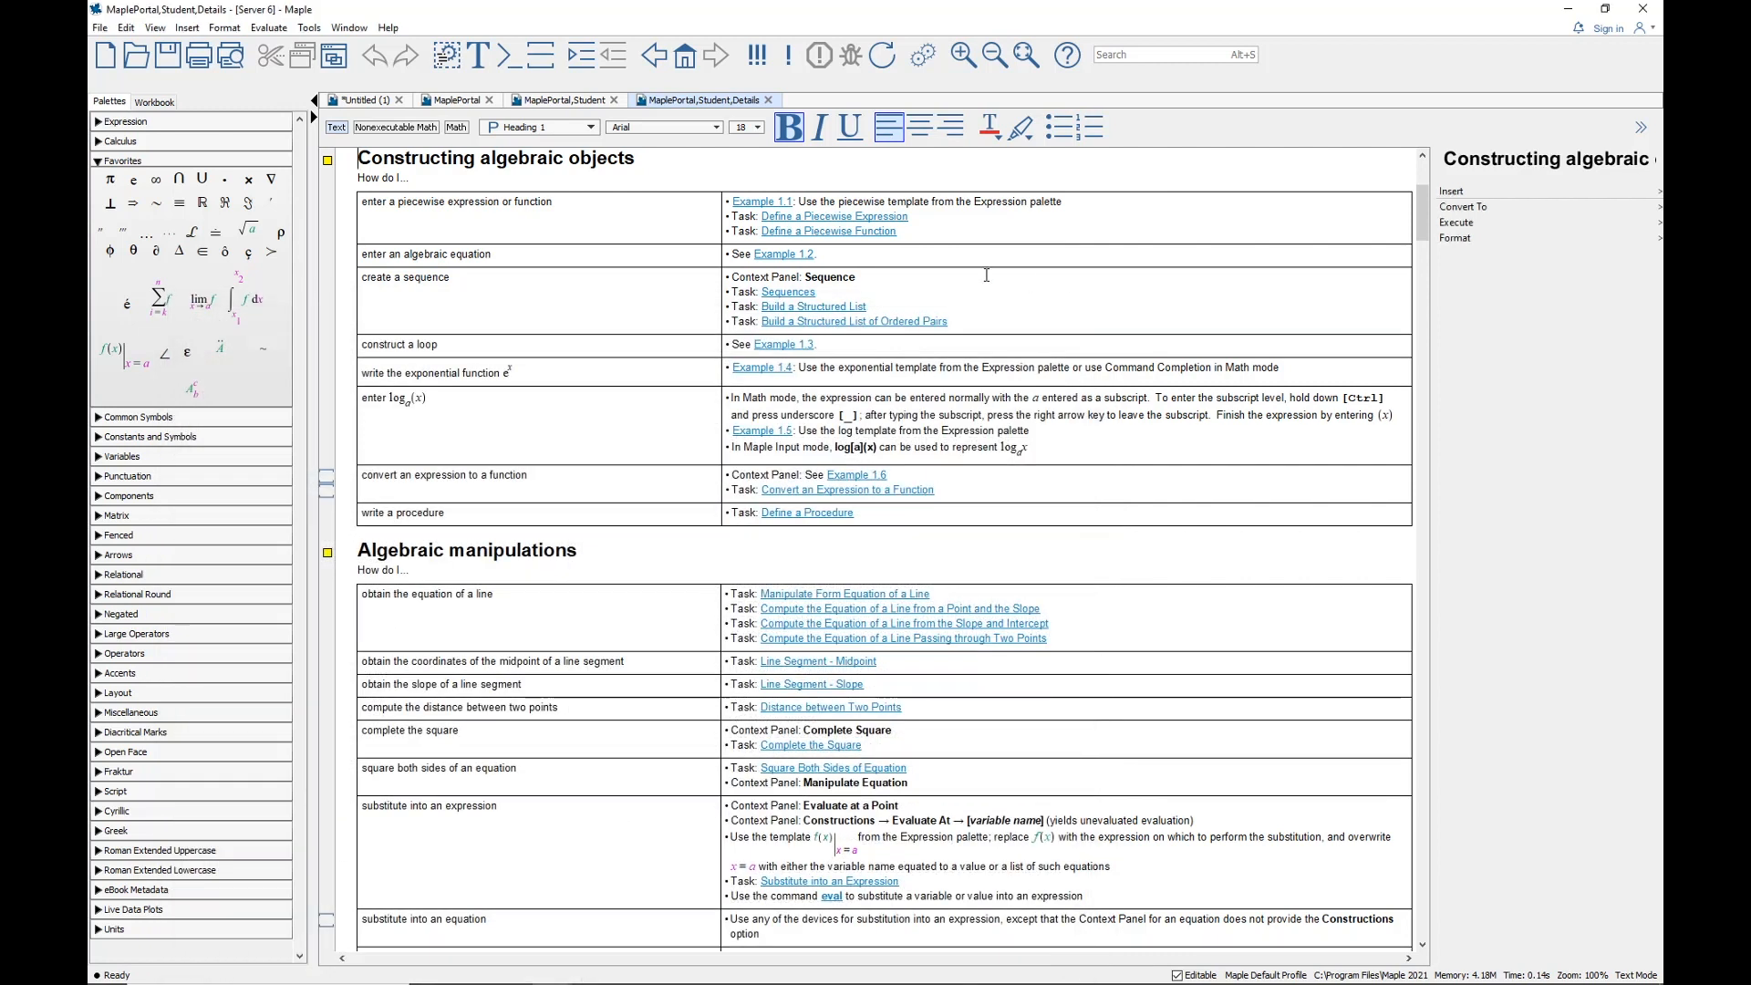
# View Example 1.1 on entering a piecewise function, and close all Maple Portal documents to return to the untitled worksheet
pyautogui.click(758, 206)
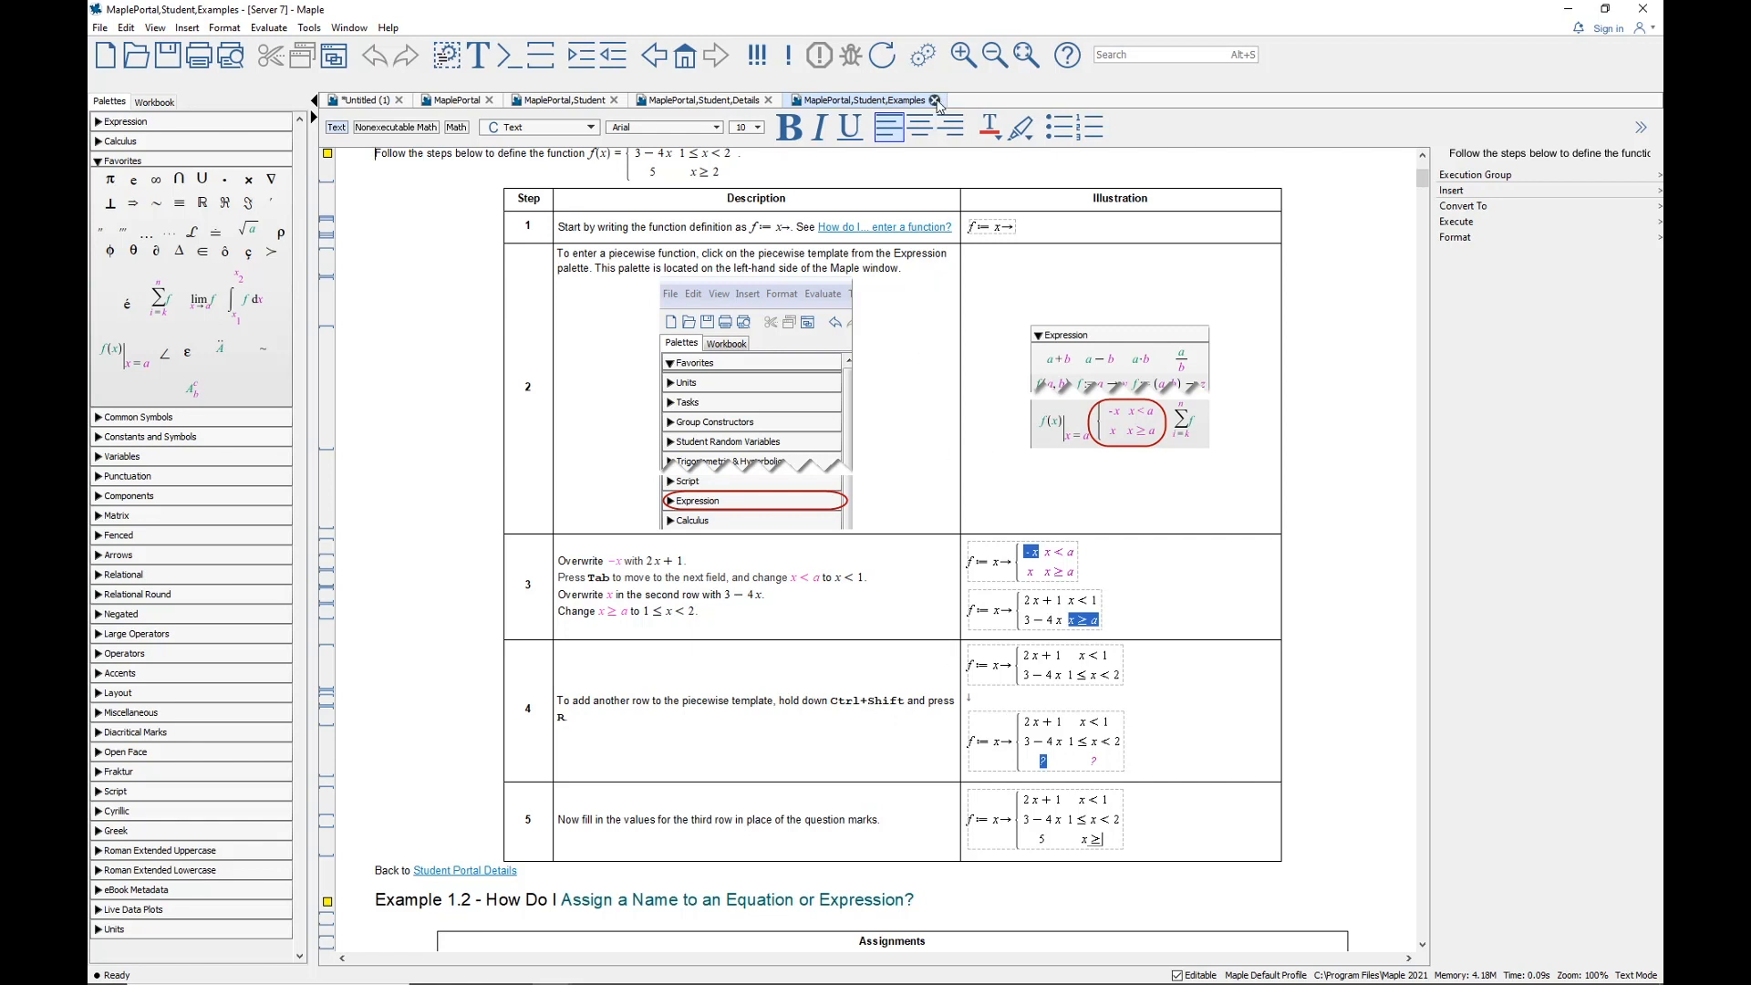
pyautogui.click(934, 100)
pyautogui.click(768, 101)
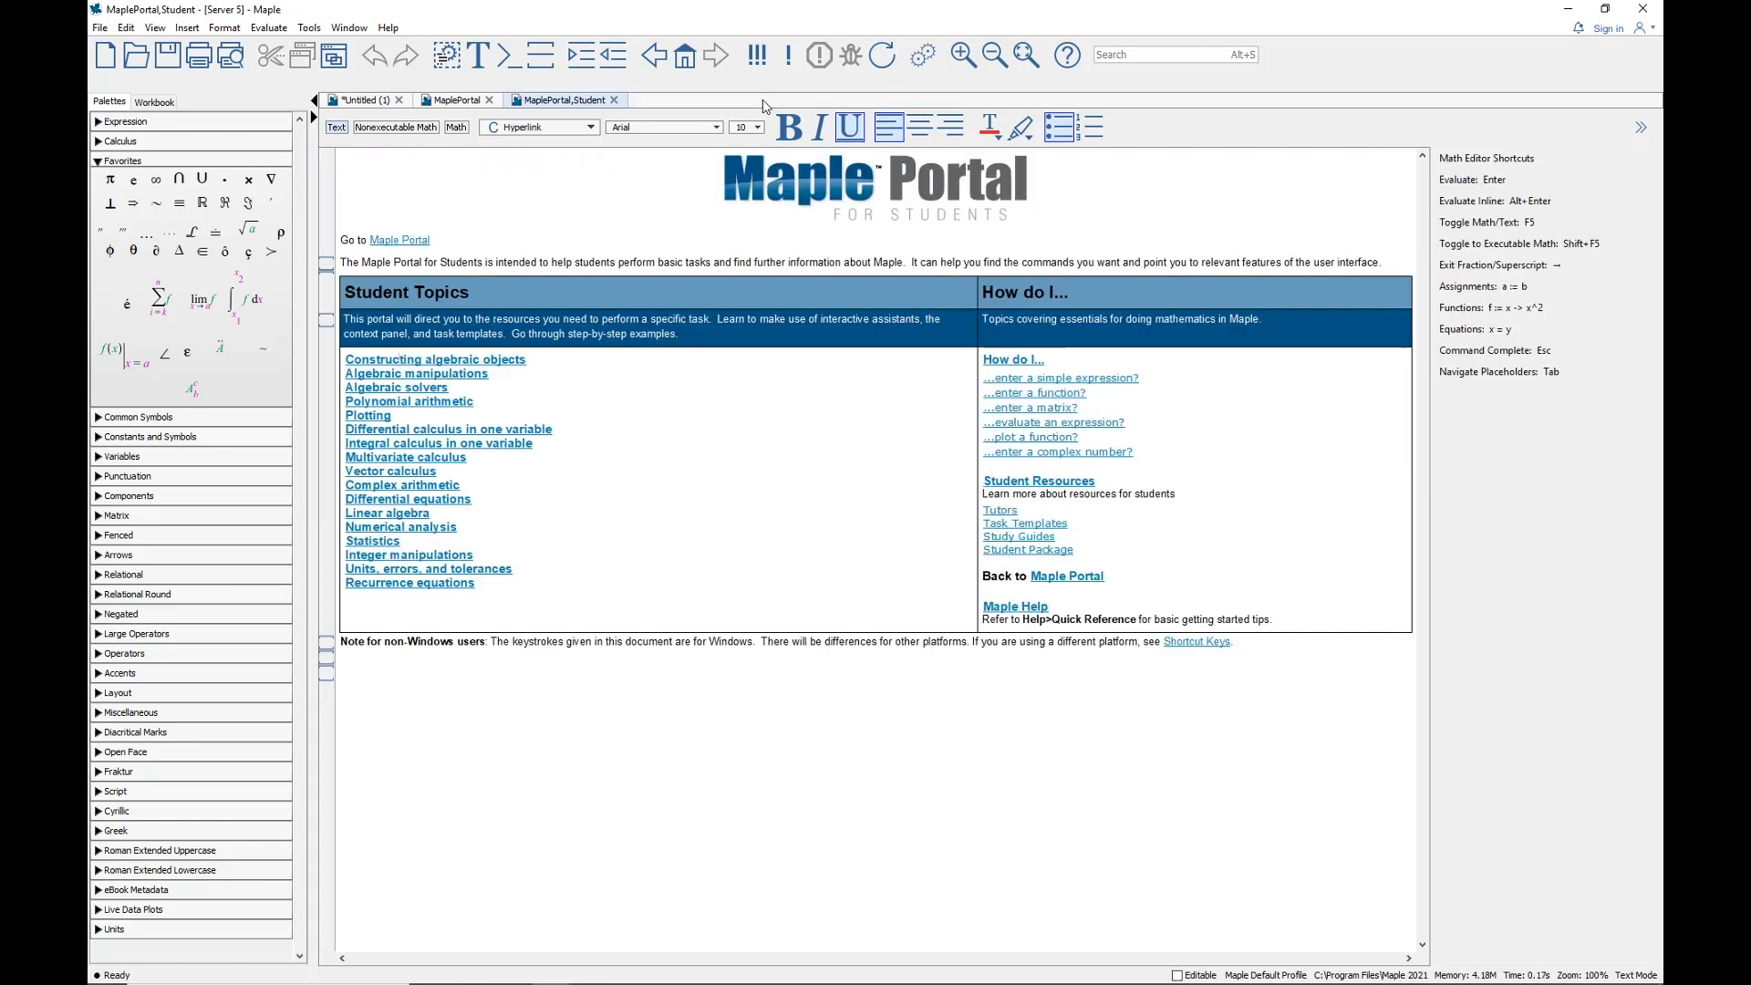
pyautogui.click(614, 100)
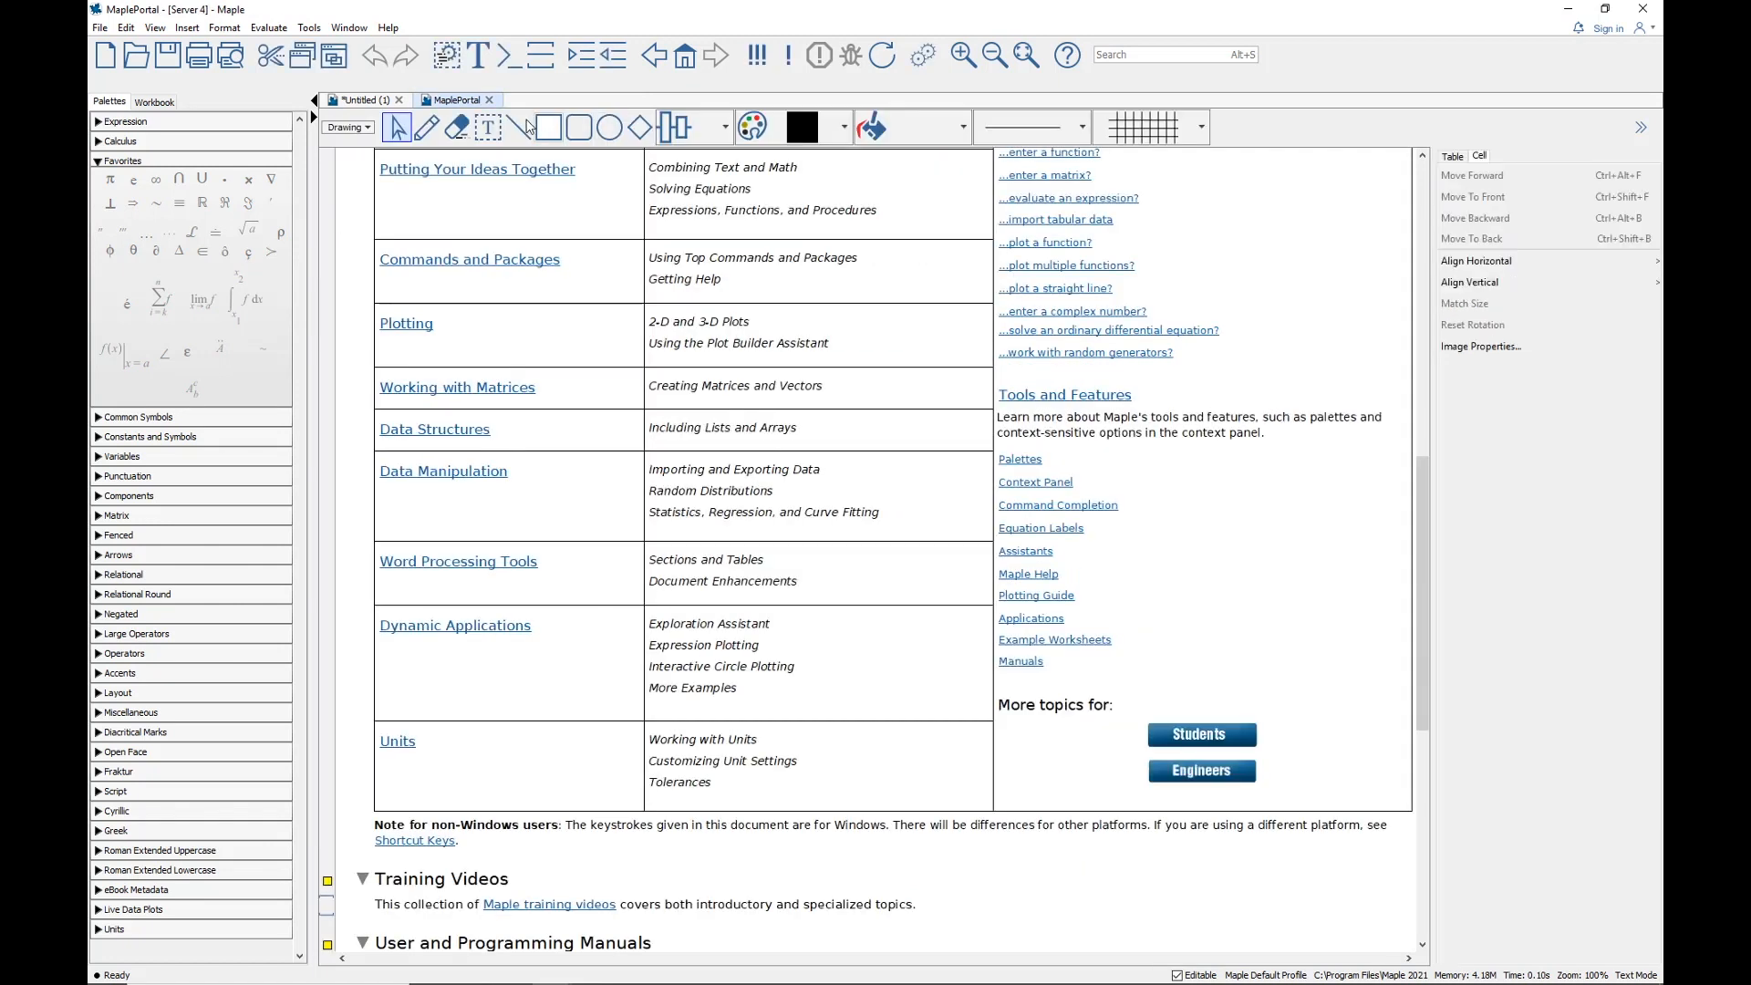
pyautogui.click(490, 101)
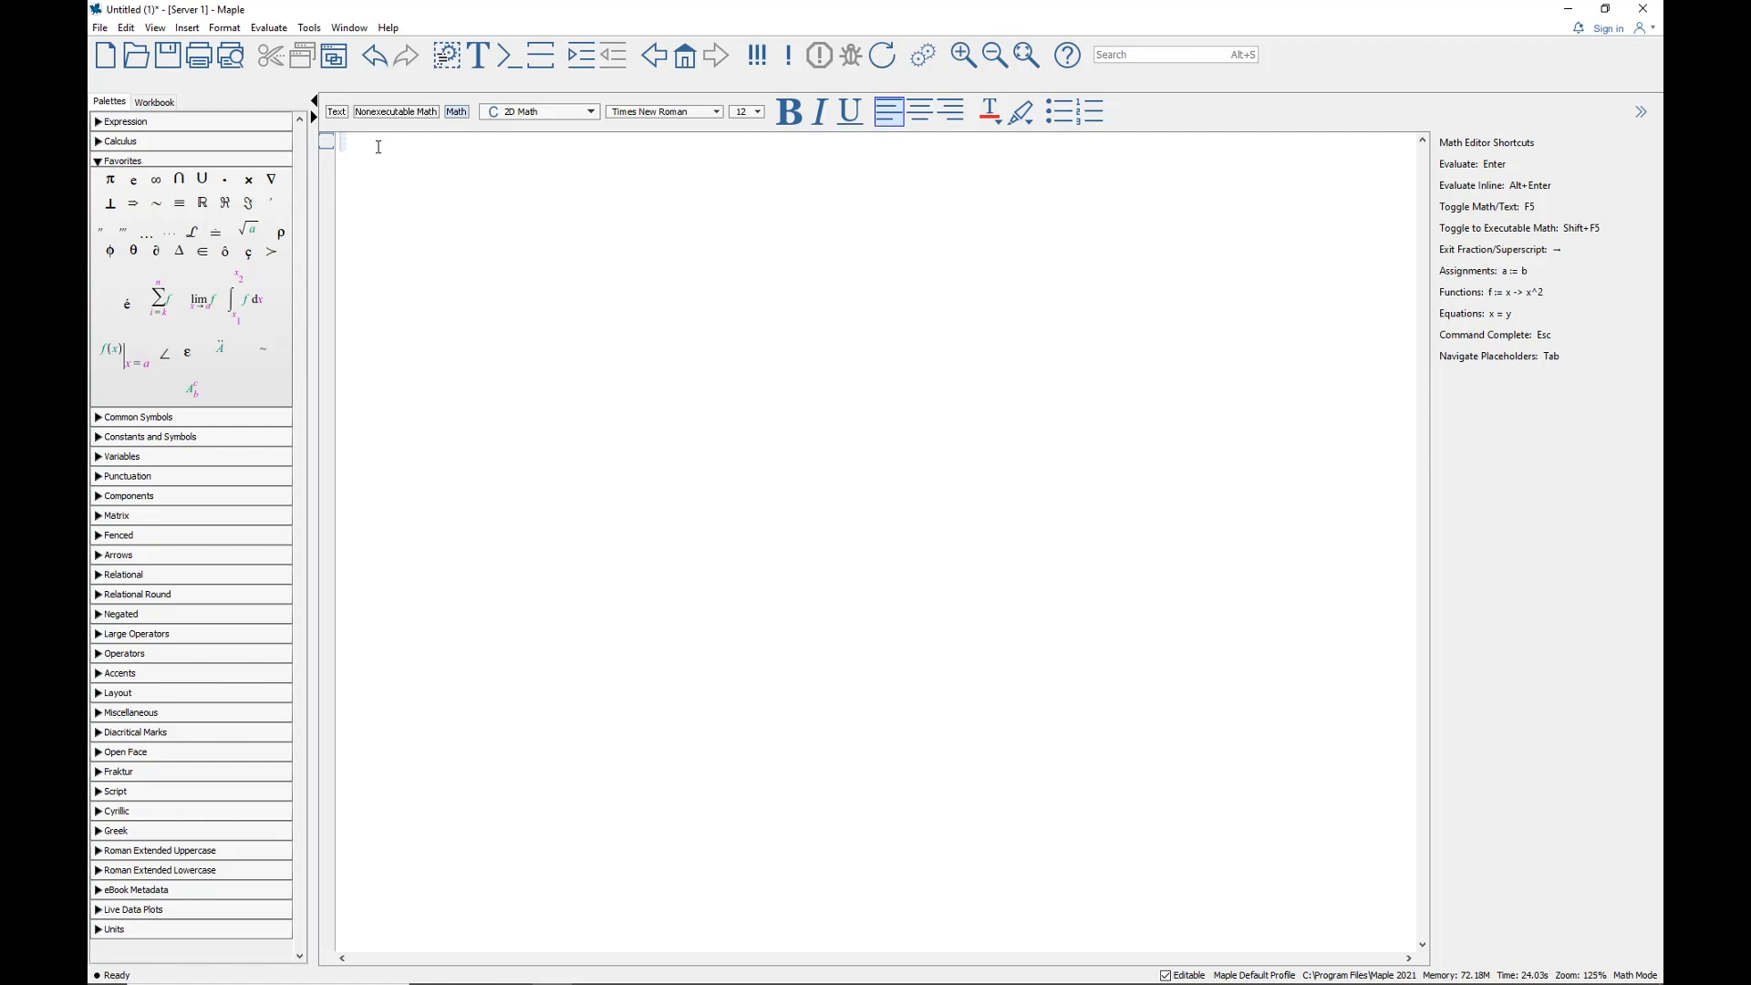
# Enter the equation 3x^2 - 5xy + 7y^2 = 11 in the empty worksheet and evaluate it
pyautogui.write('3x')
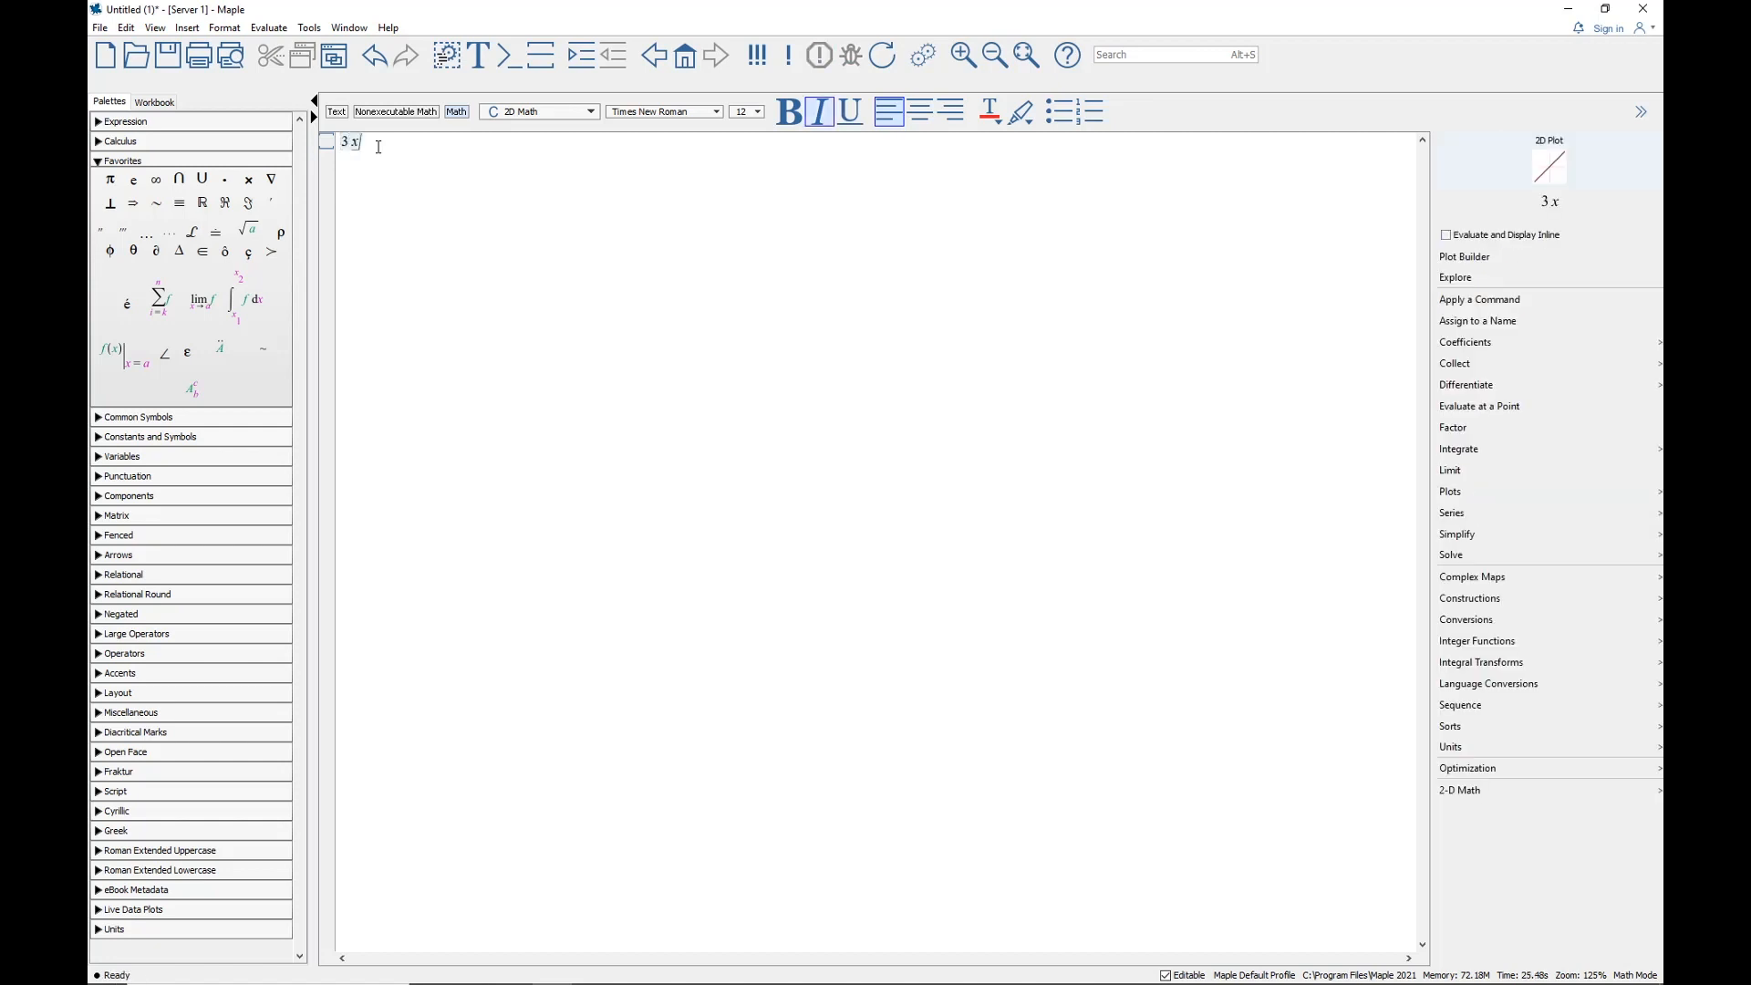
pyautogui.write('^2')
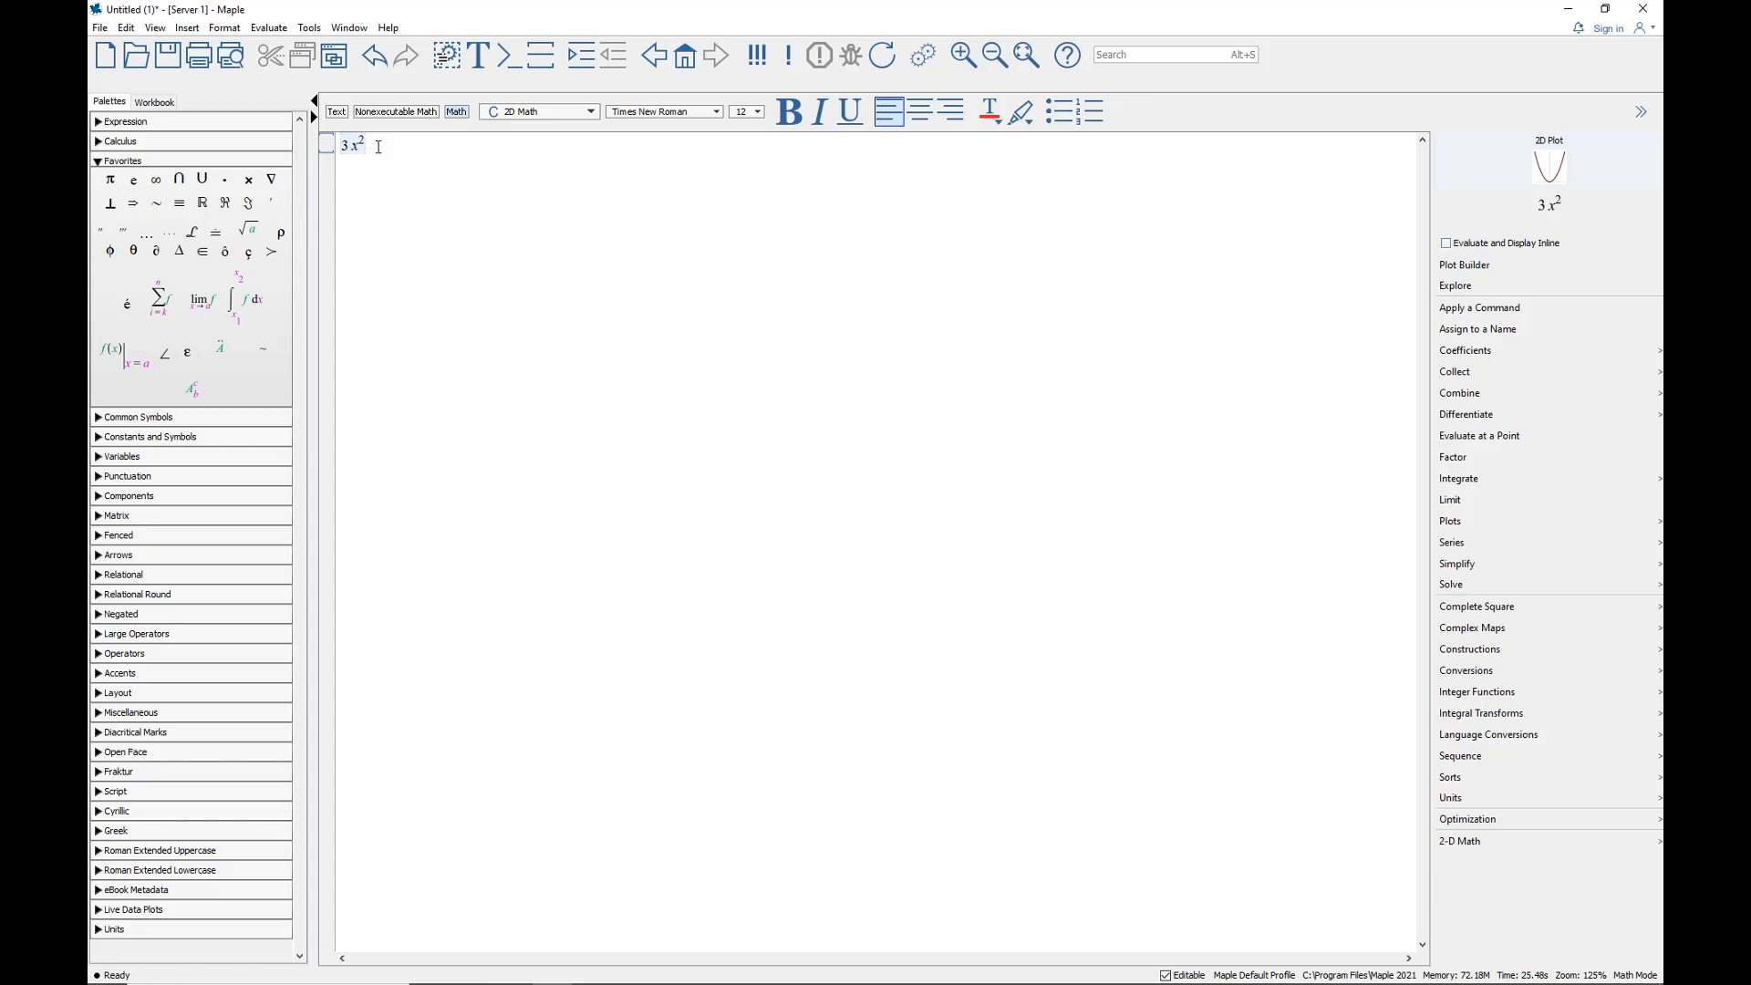
pyautogui.press('Right')
pyautogui.write('-5x')
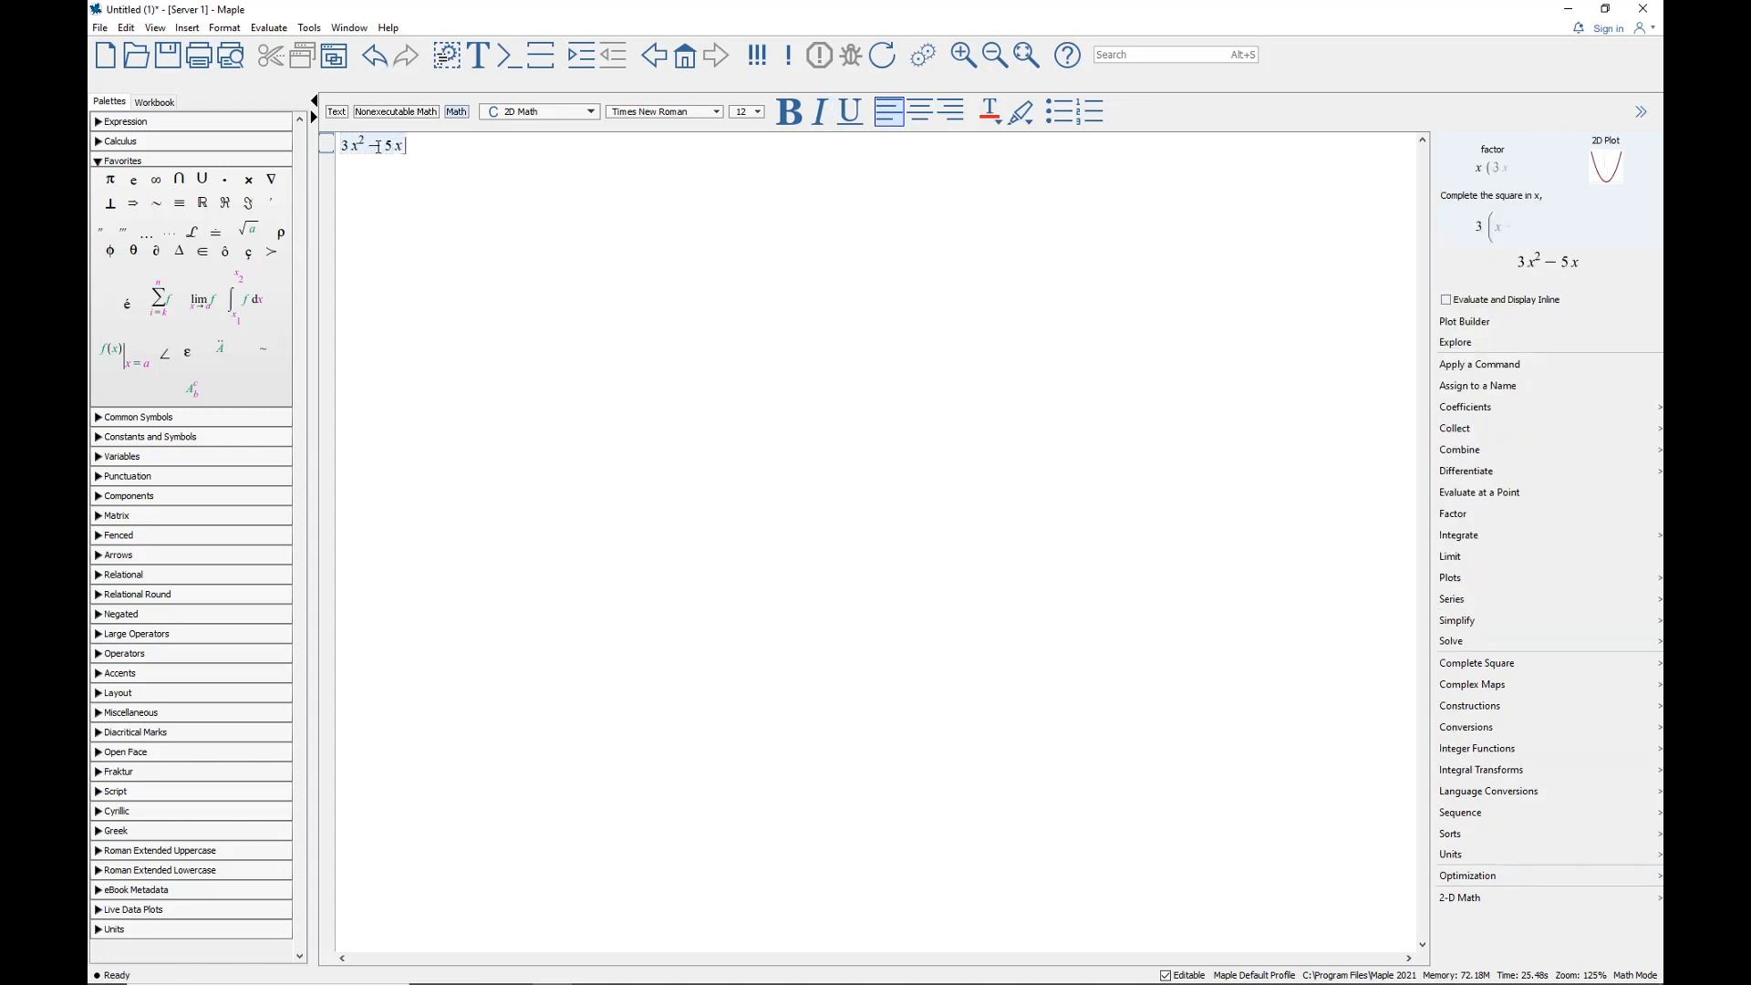
pyautogui.write('y')
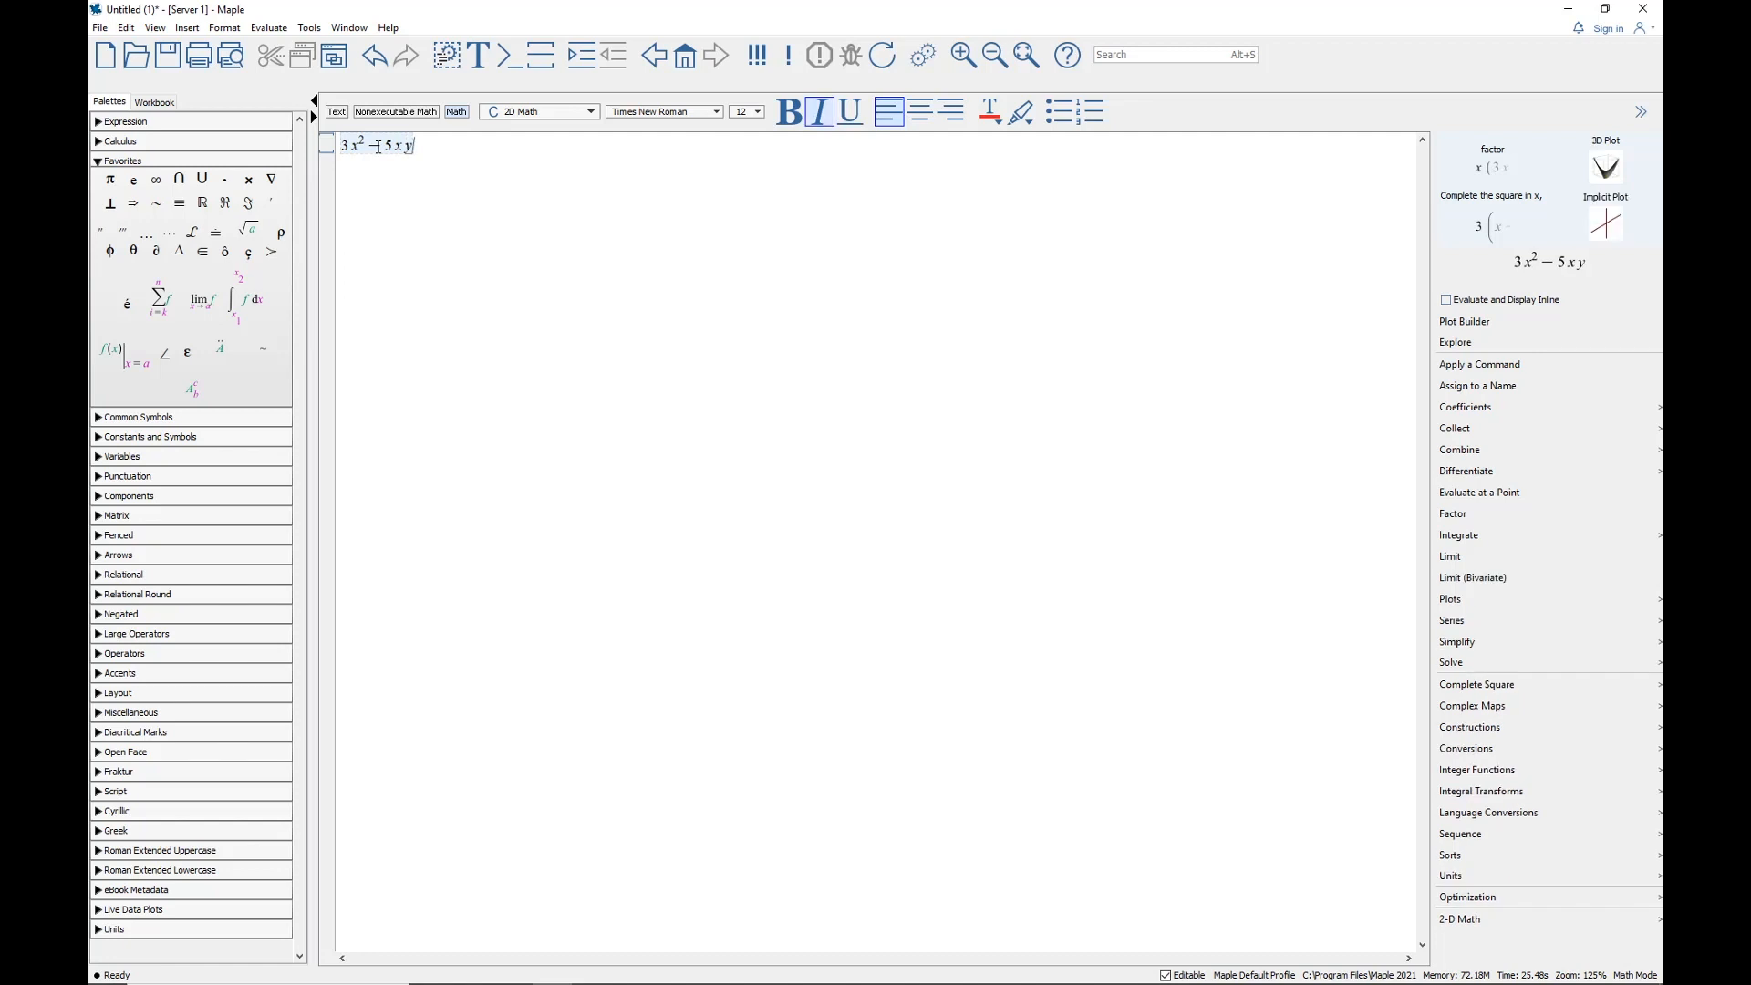
pyautogui.write('+7y')
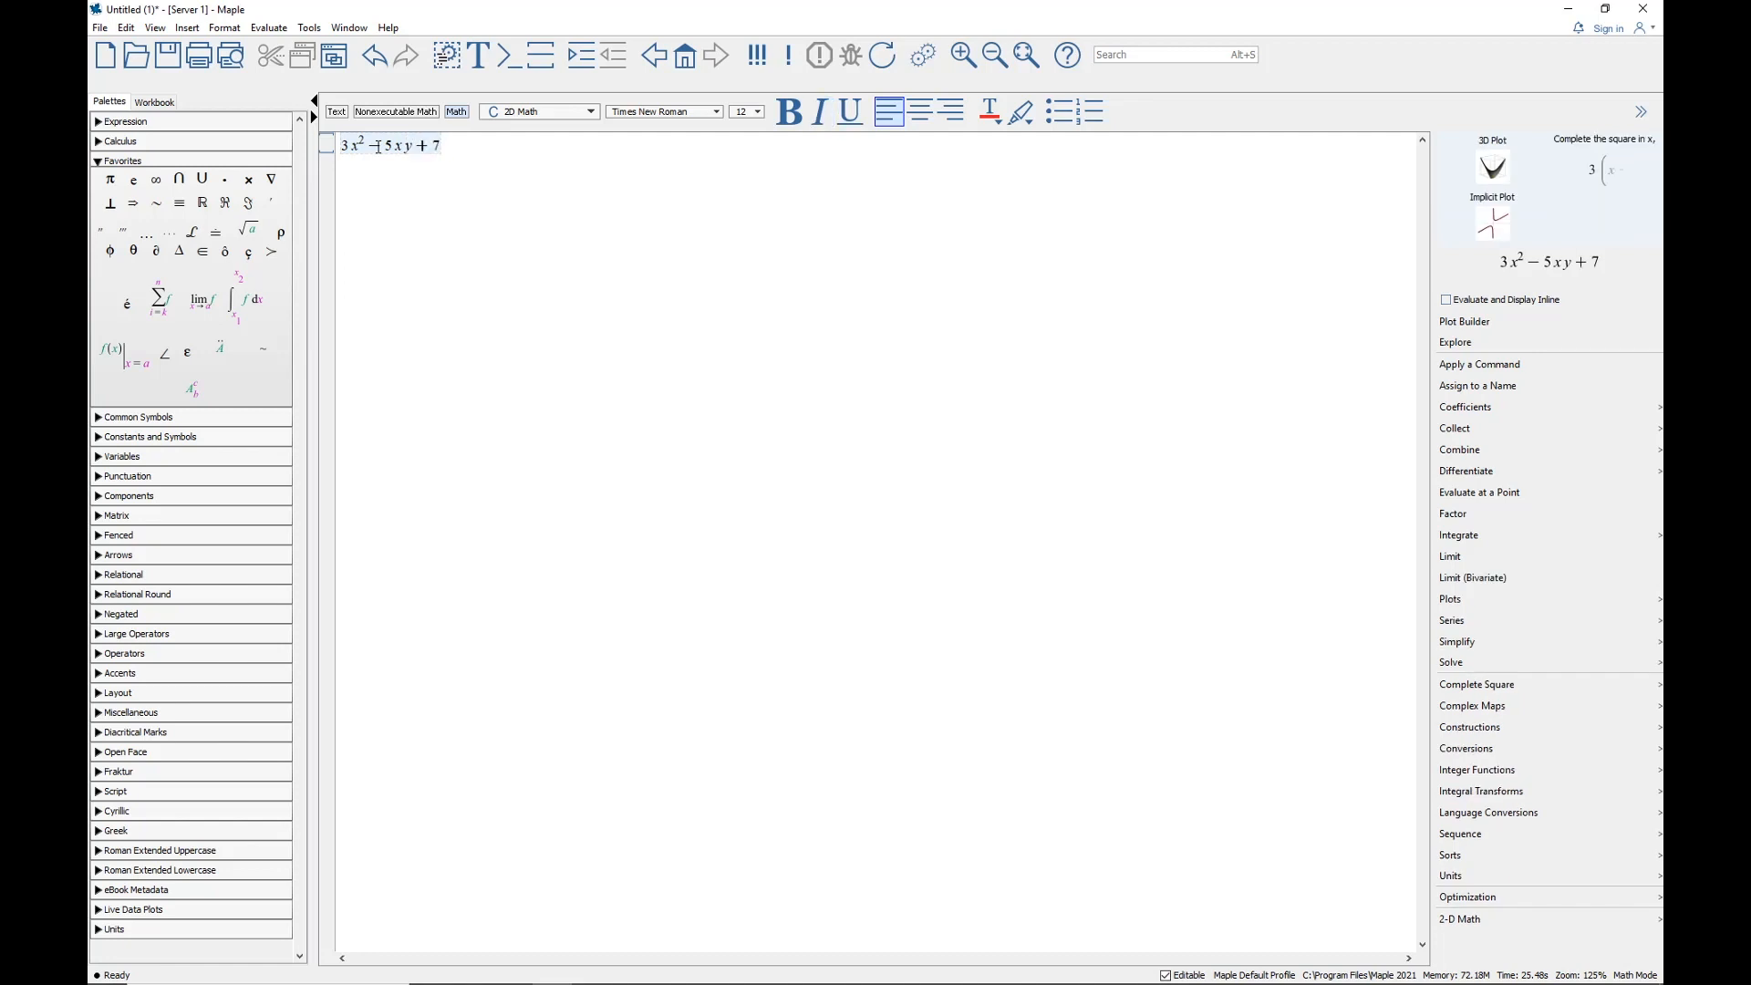
pyautogui.write('^2')
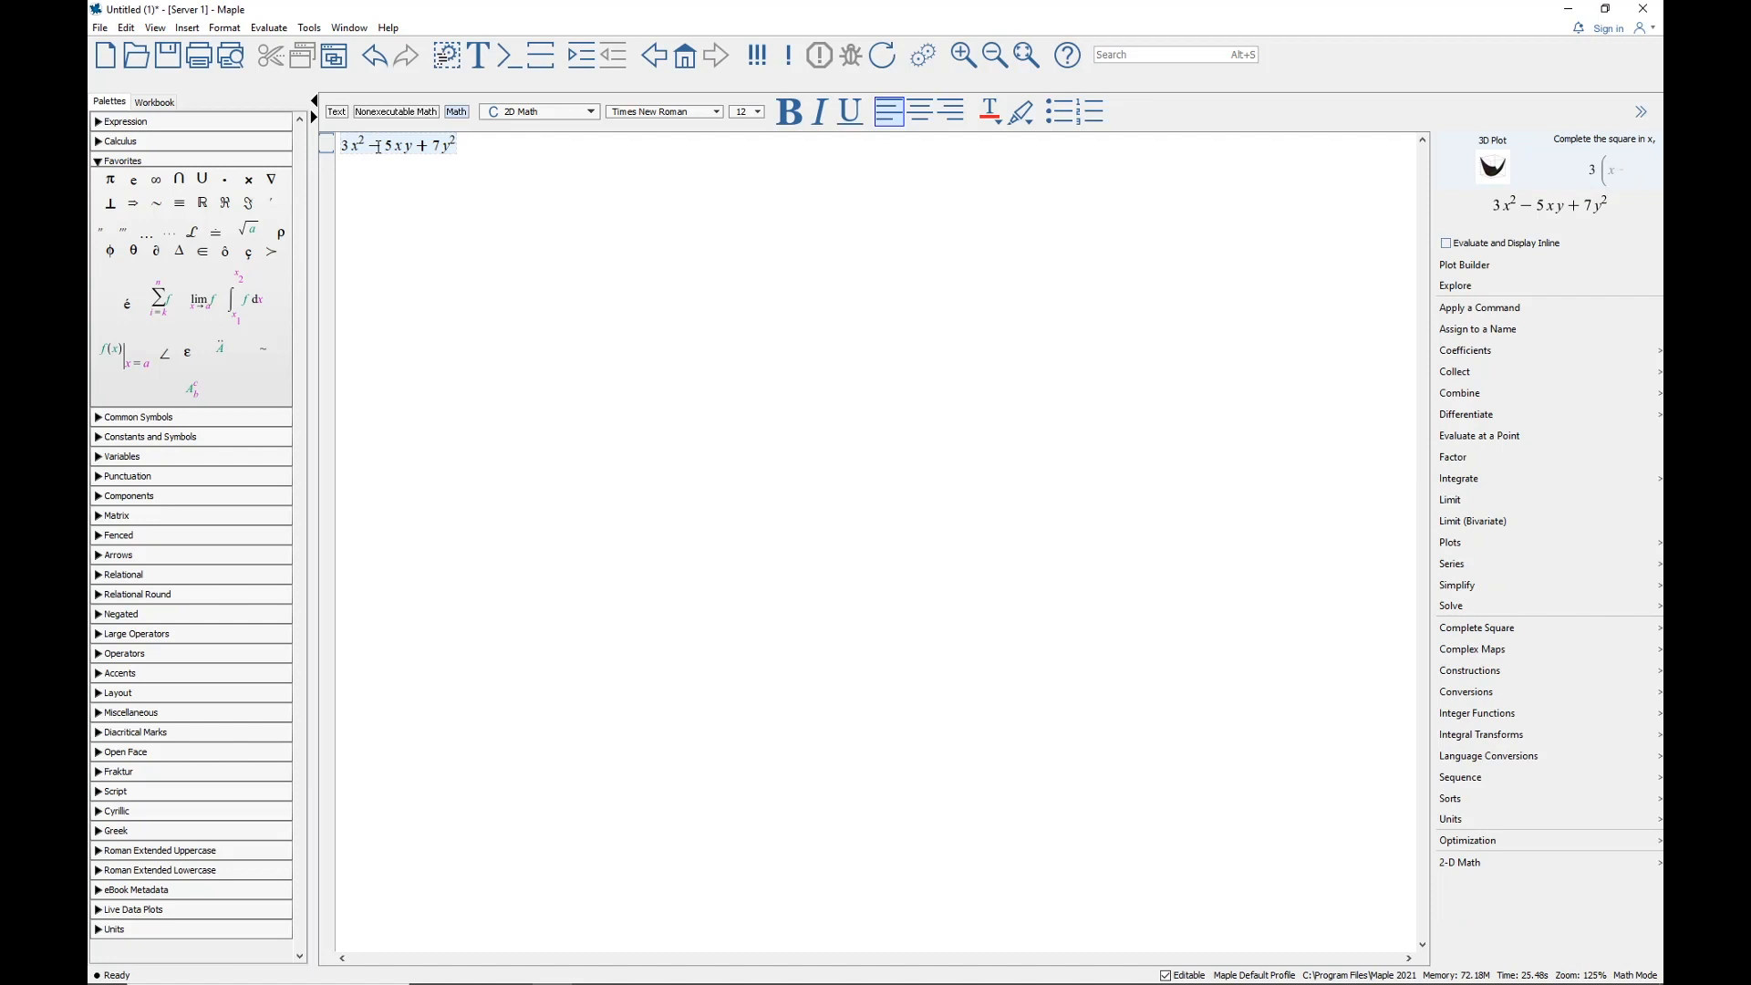
pyautogui.press('Right')
pyautogui.write('= 11')
pyautogui.press('Return')
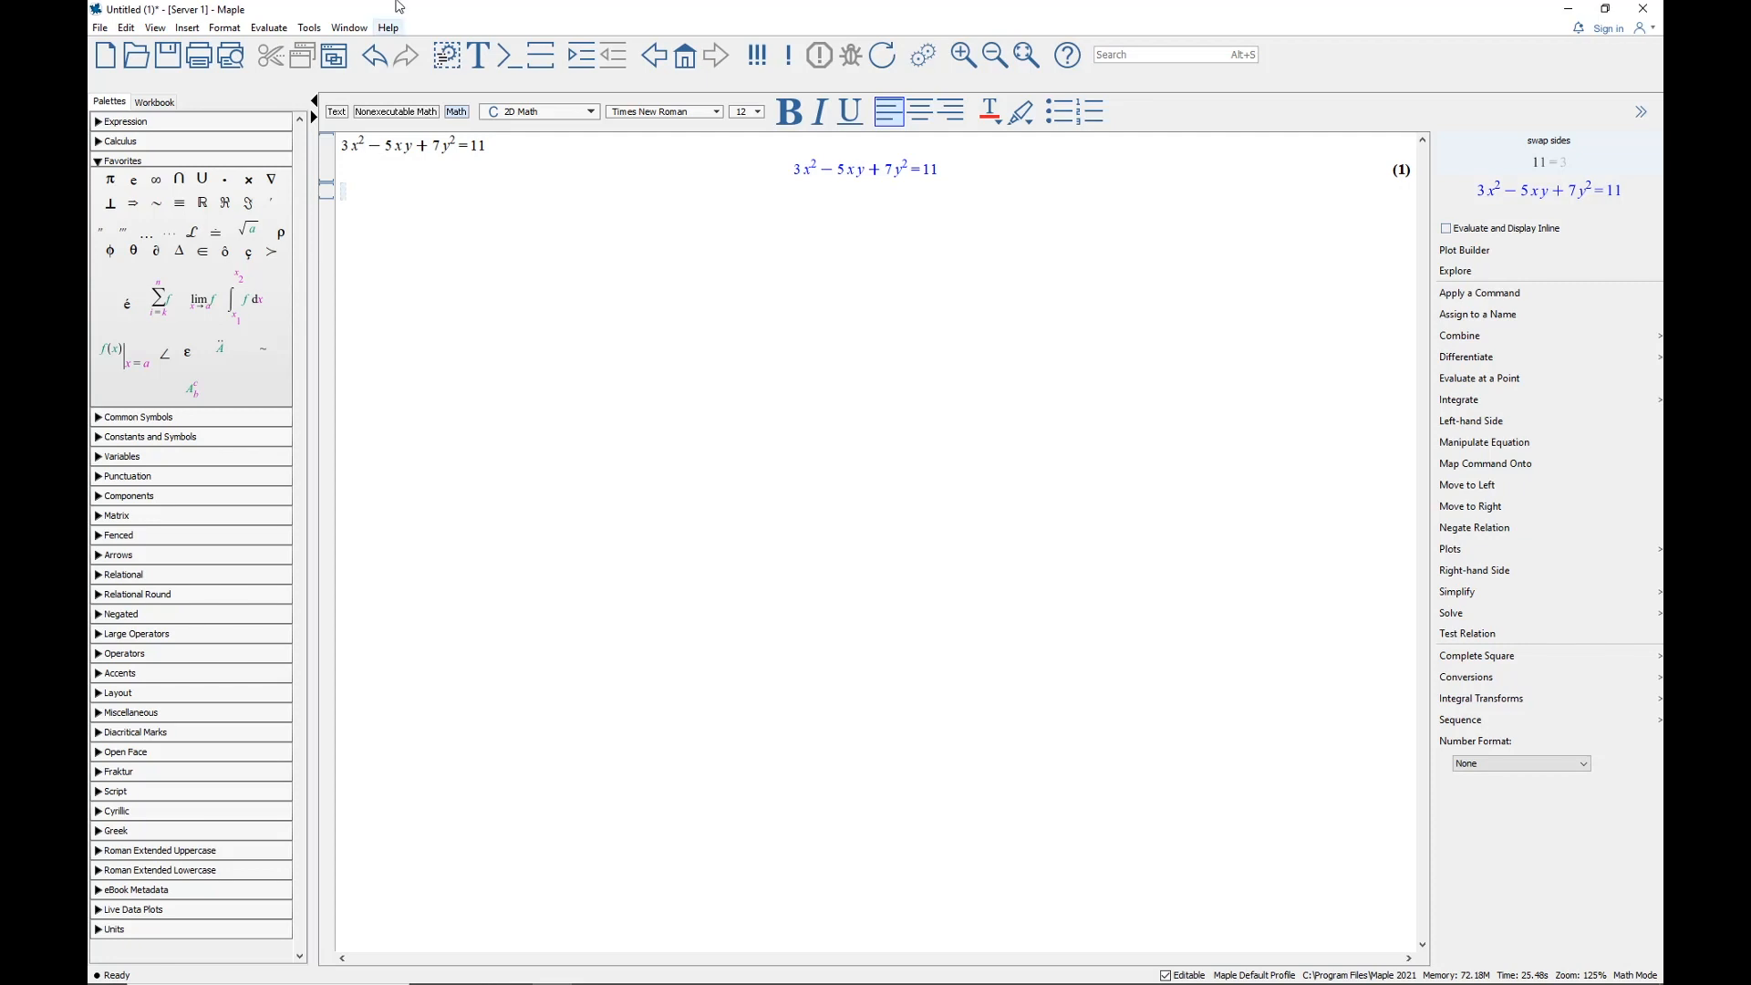
# Implicitly differentiate equation (1) with y as the dependent variable and with respect to x
pyautogui.doubleClick(900, 170)
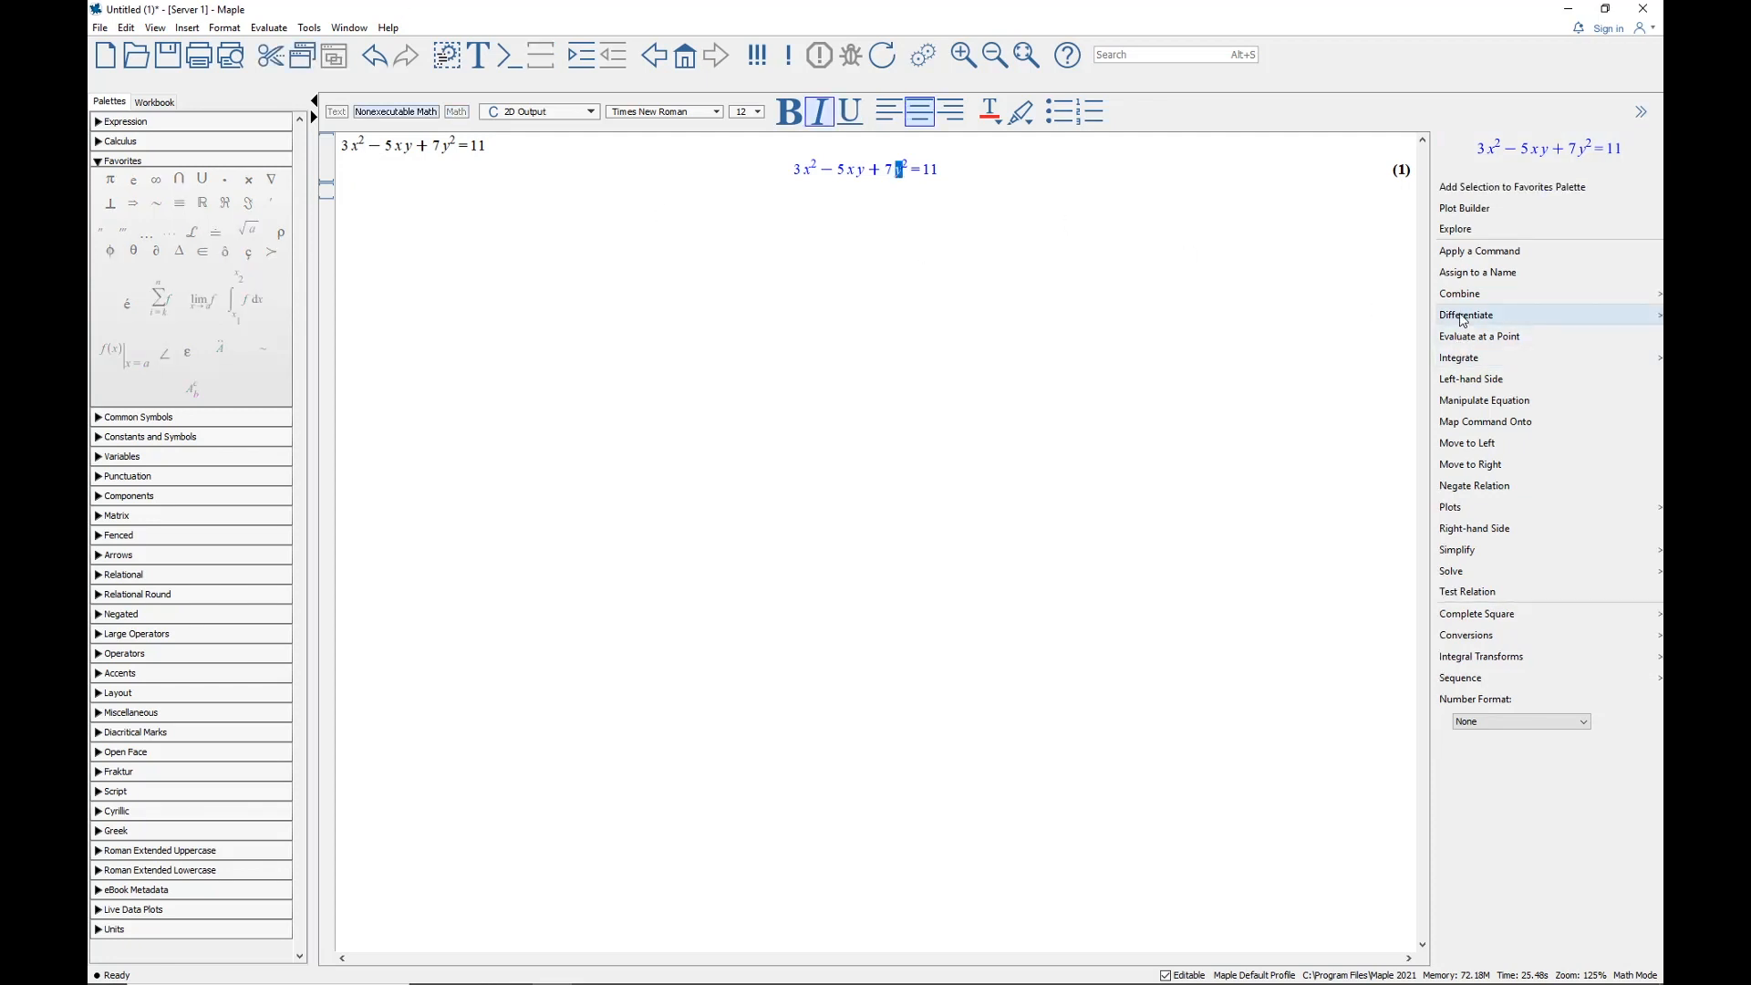
pyautogui.click(1460, 321)
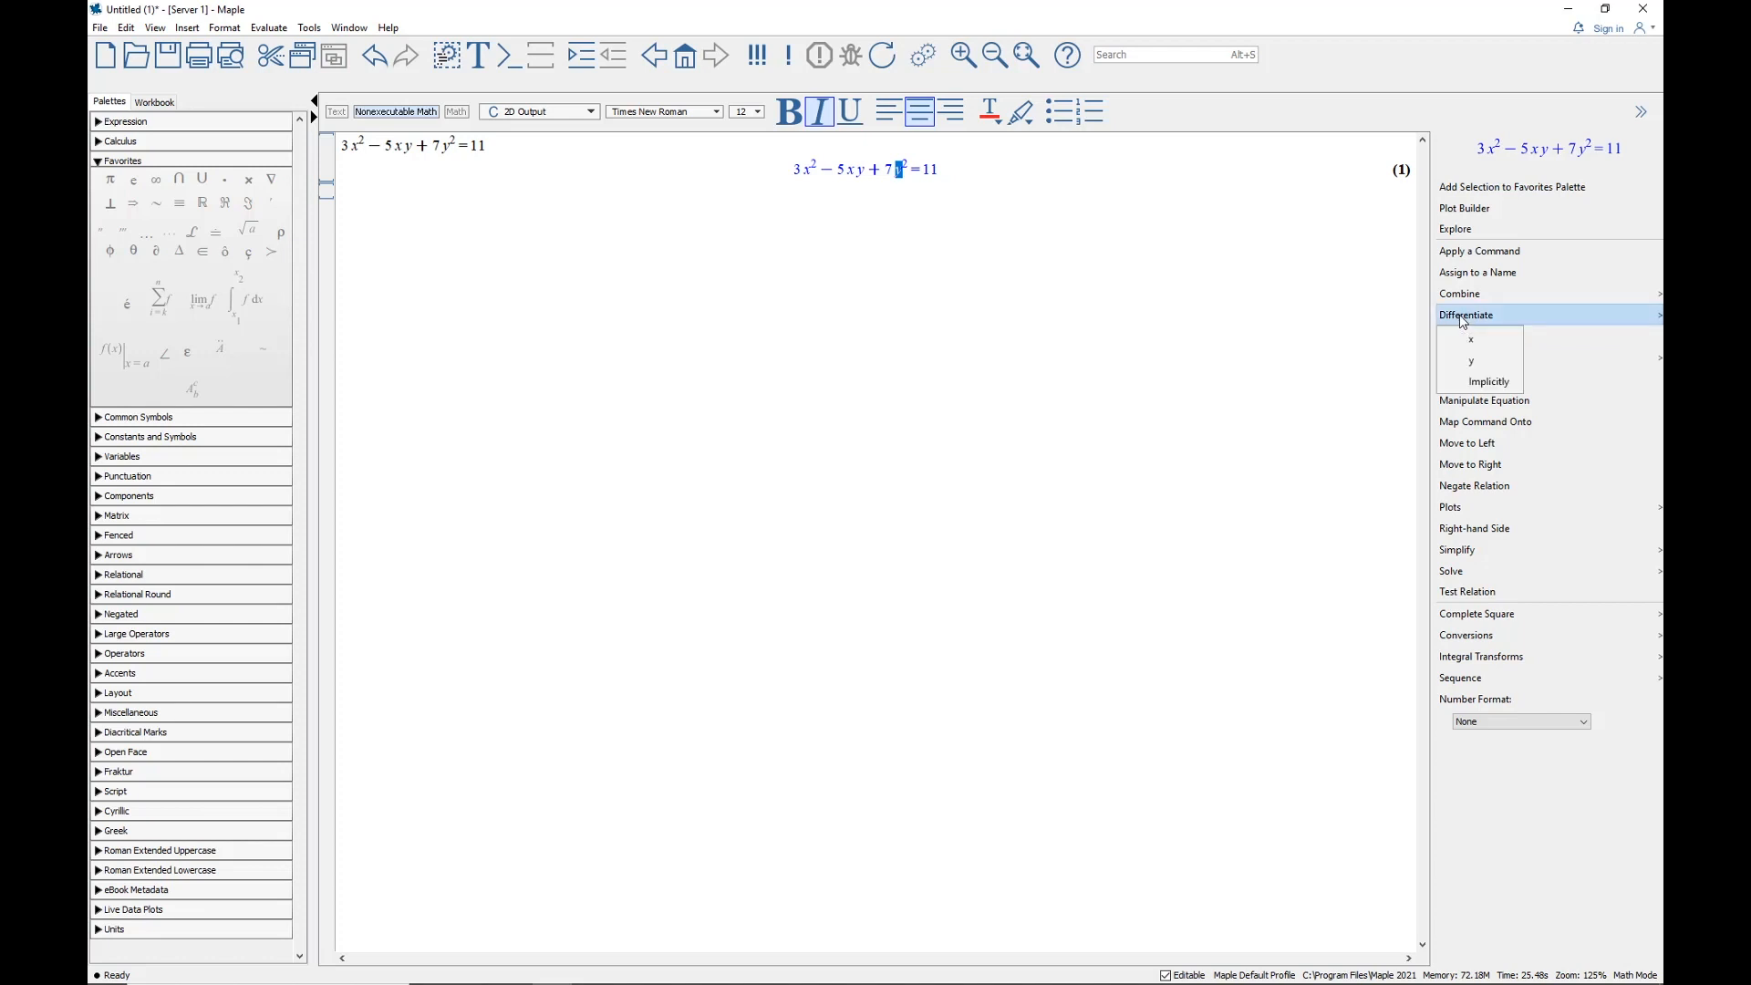
pyautogui.click(1489, 381)
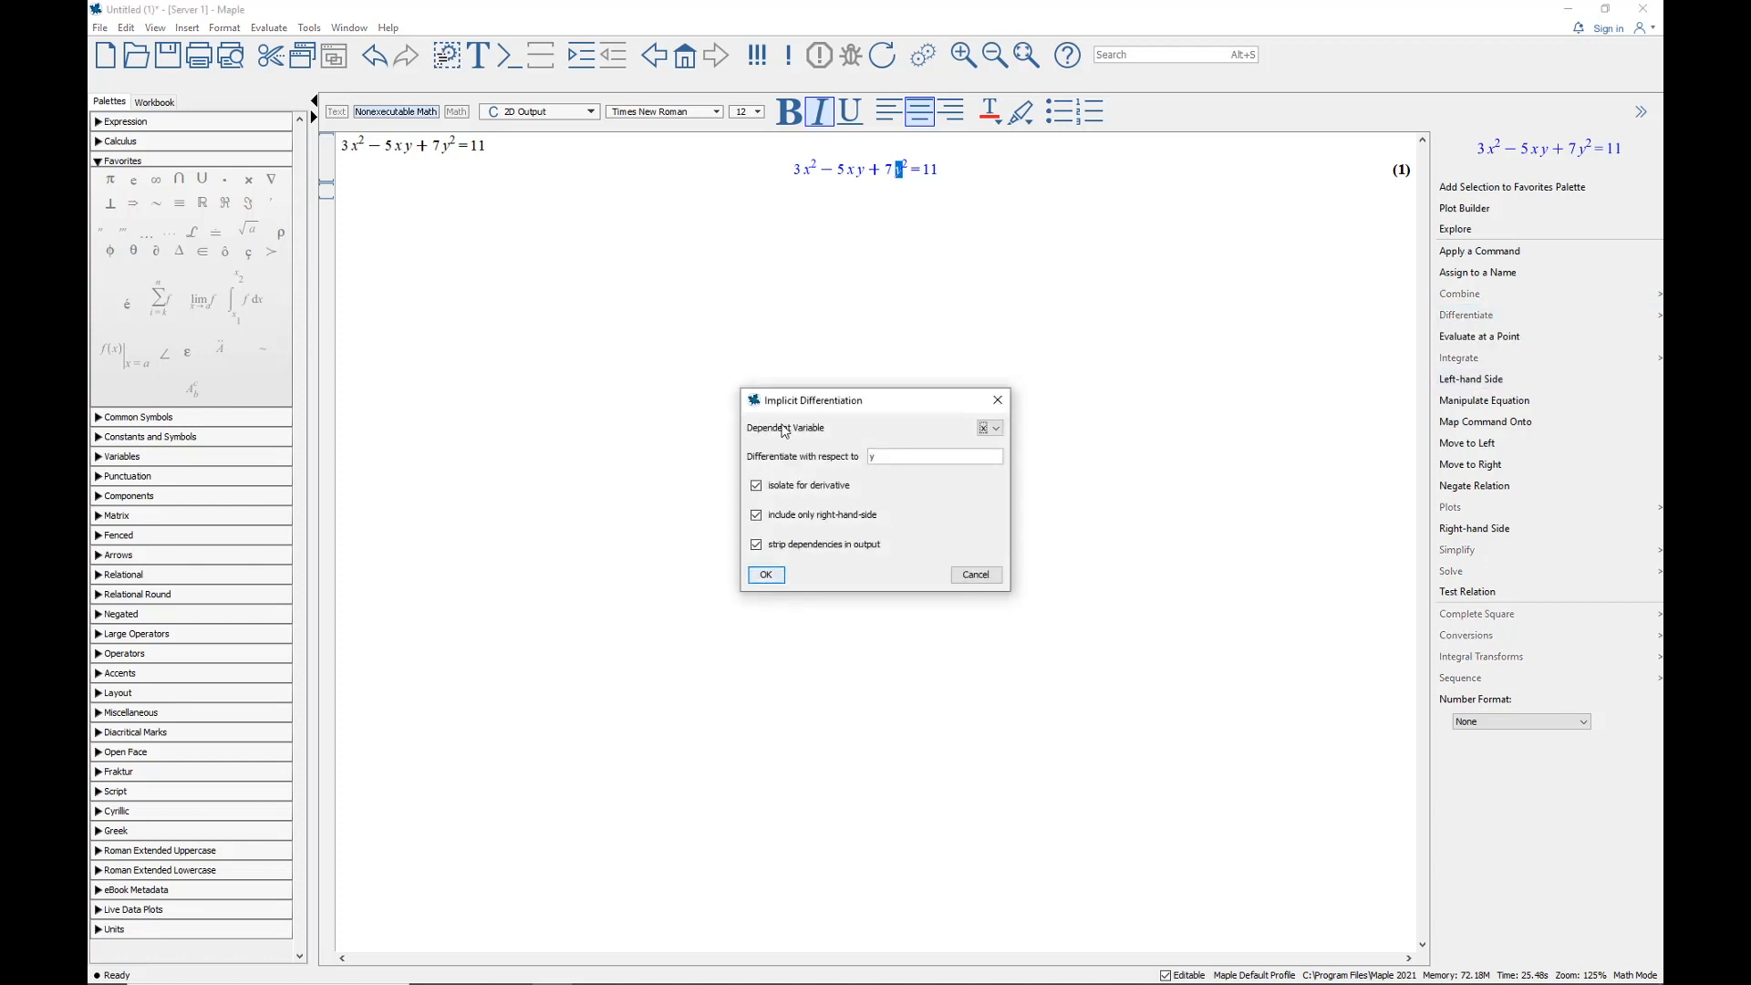
pyautogui.click(994, 428)
pyautogui.click(992, 454)
pyautogui.write('x')
pyautogui.click(766, 574)
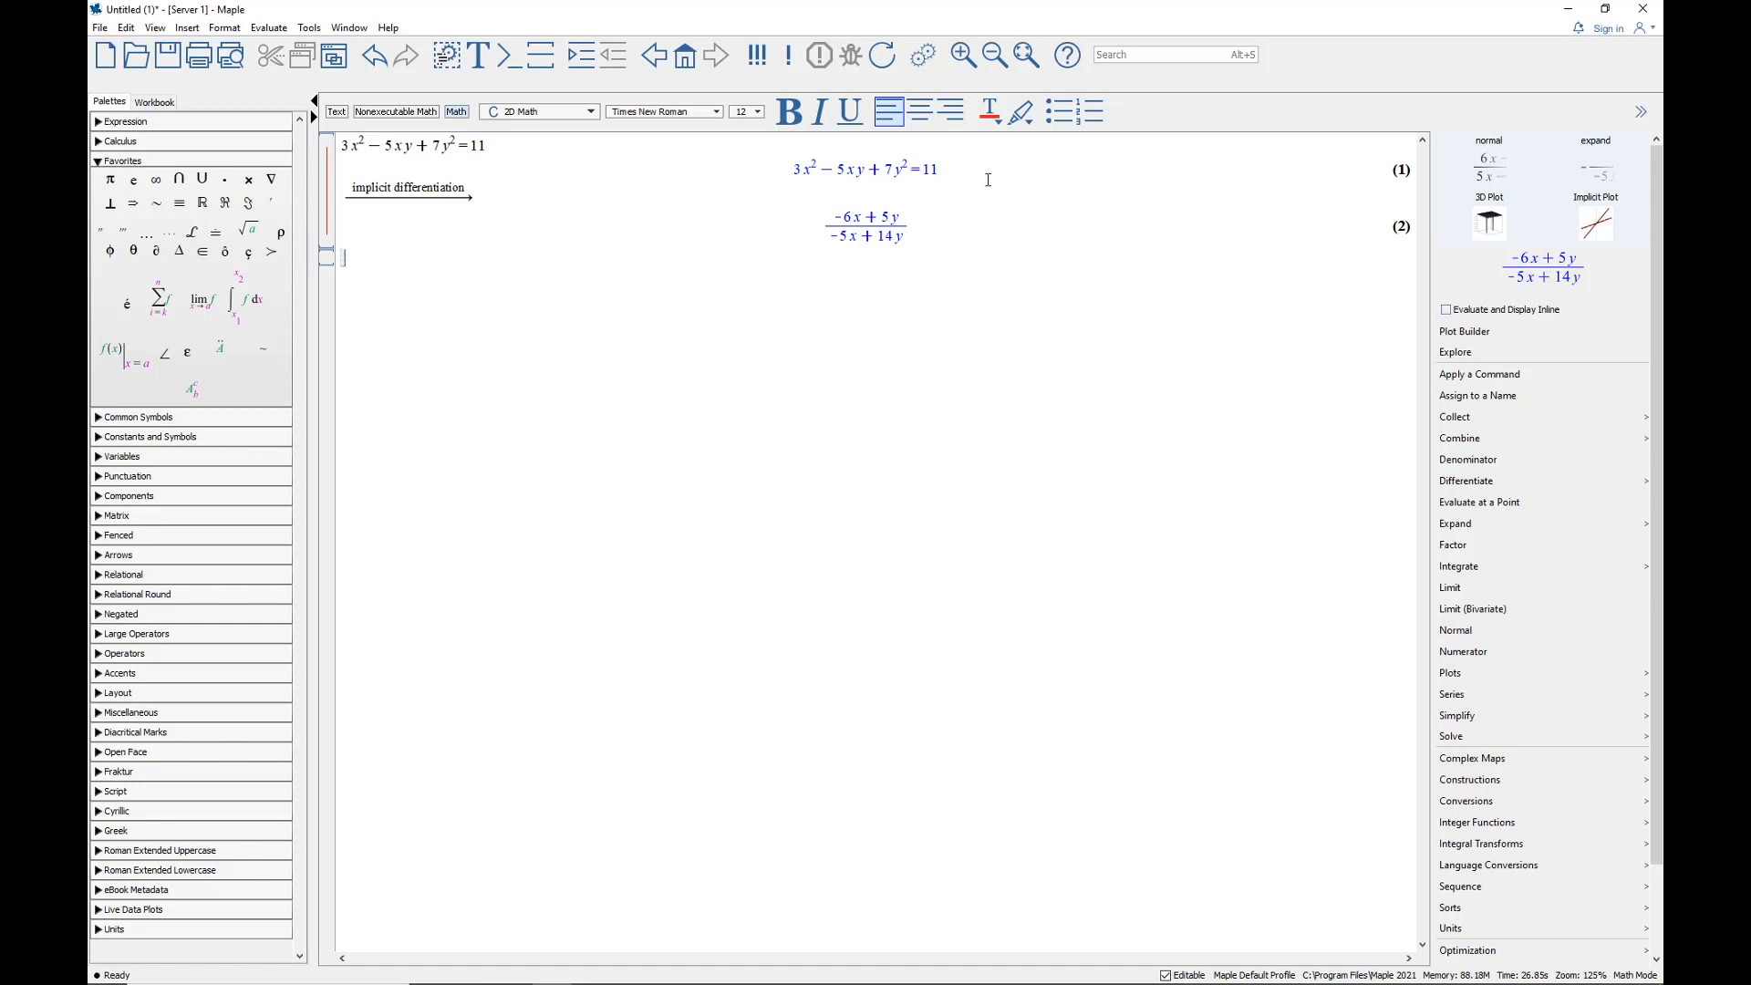
# Copy equation (1) to the empty line below the derivative and evaluate it
pyautogui.click(924, 171)
pyautogui.moveTo(924, 170); pyautogui.dragTo(788, 174)
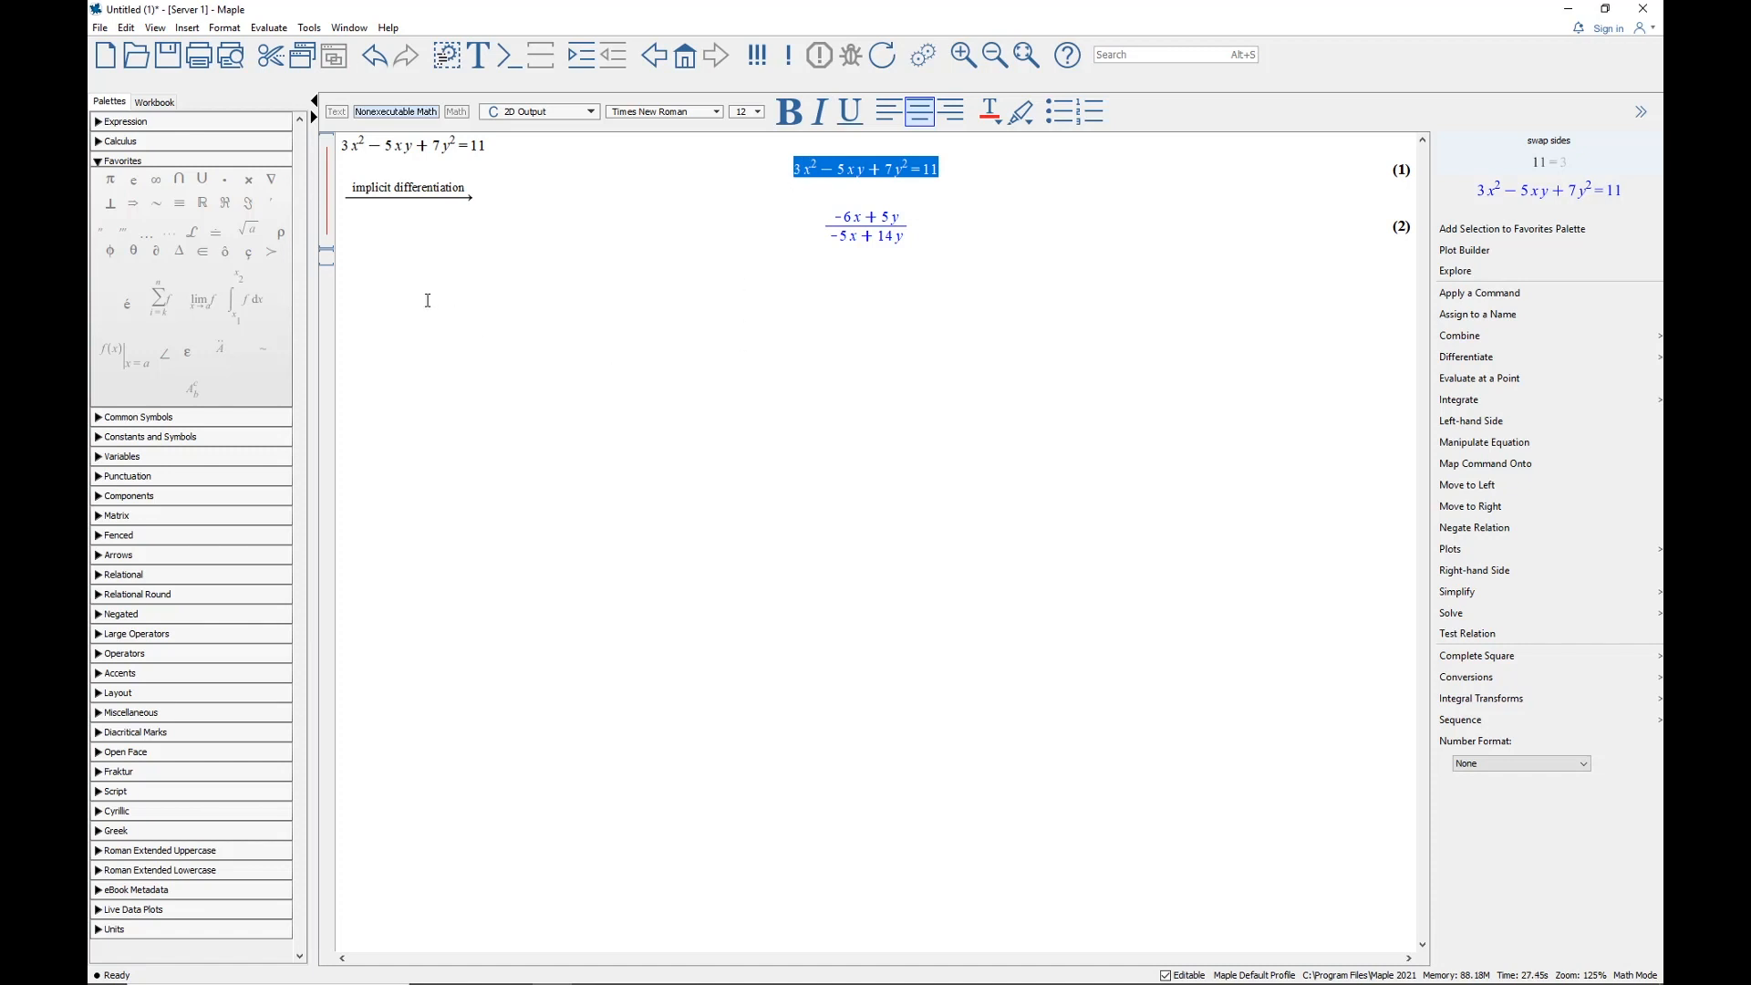
pyautogui.click(382, 256)
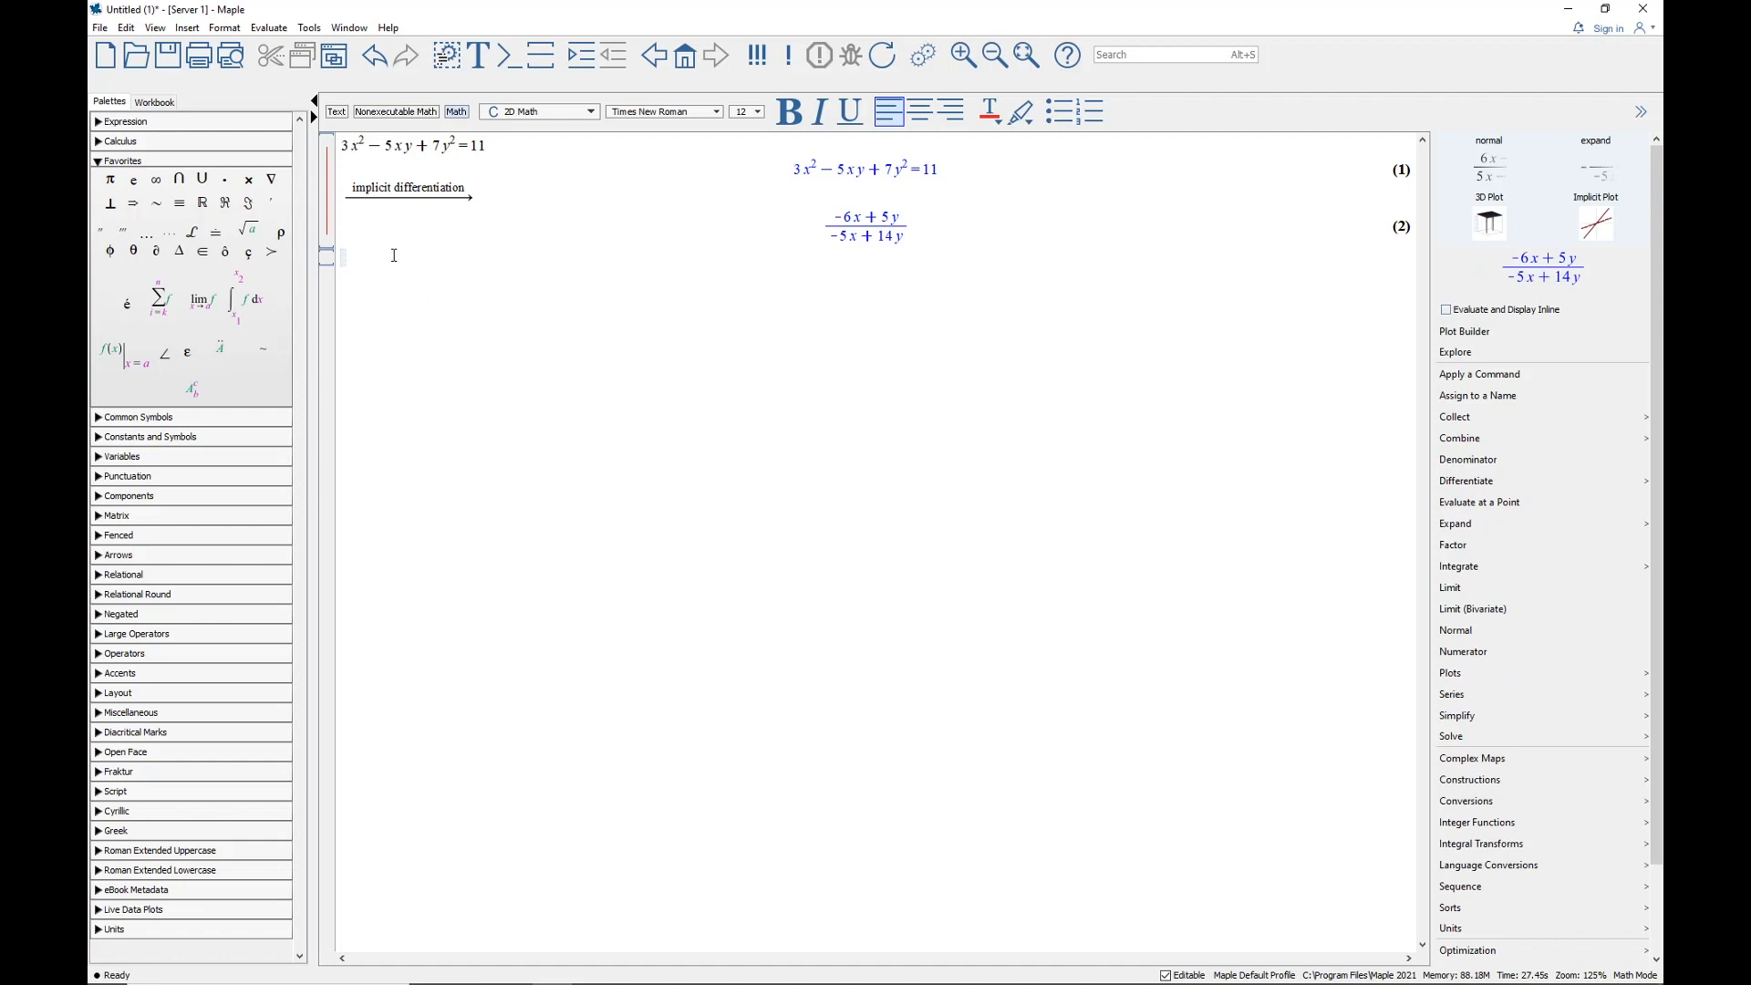
pyautogui.write('3x^2-5xy+7y^2=11')
pyautogui.press('Return')
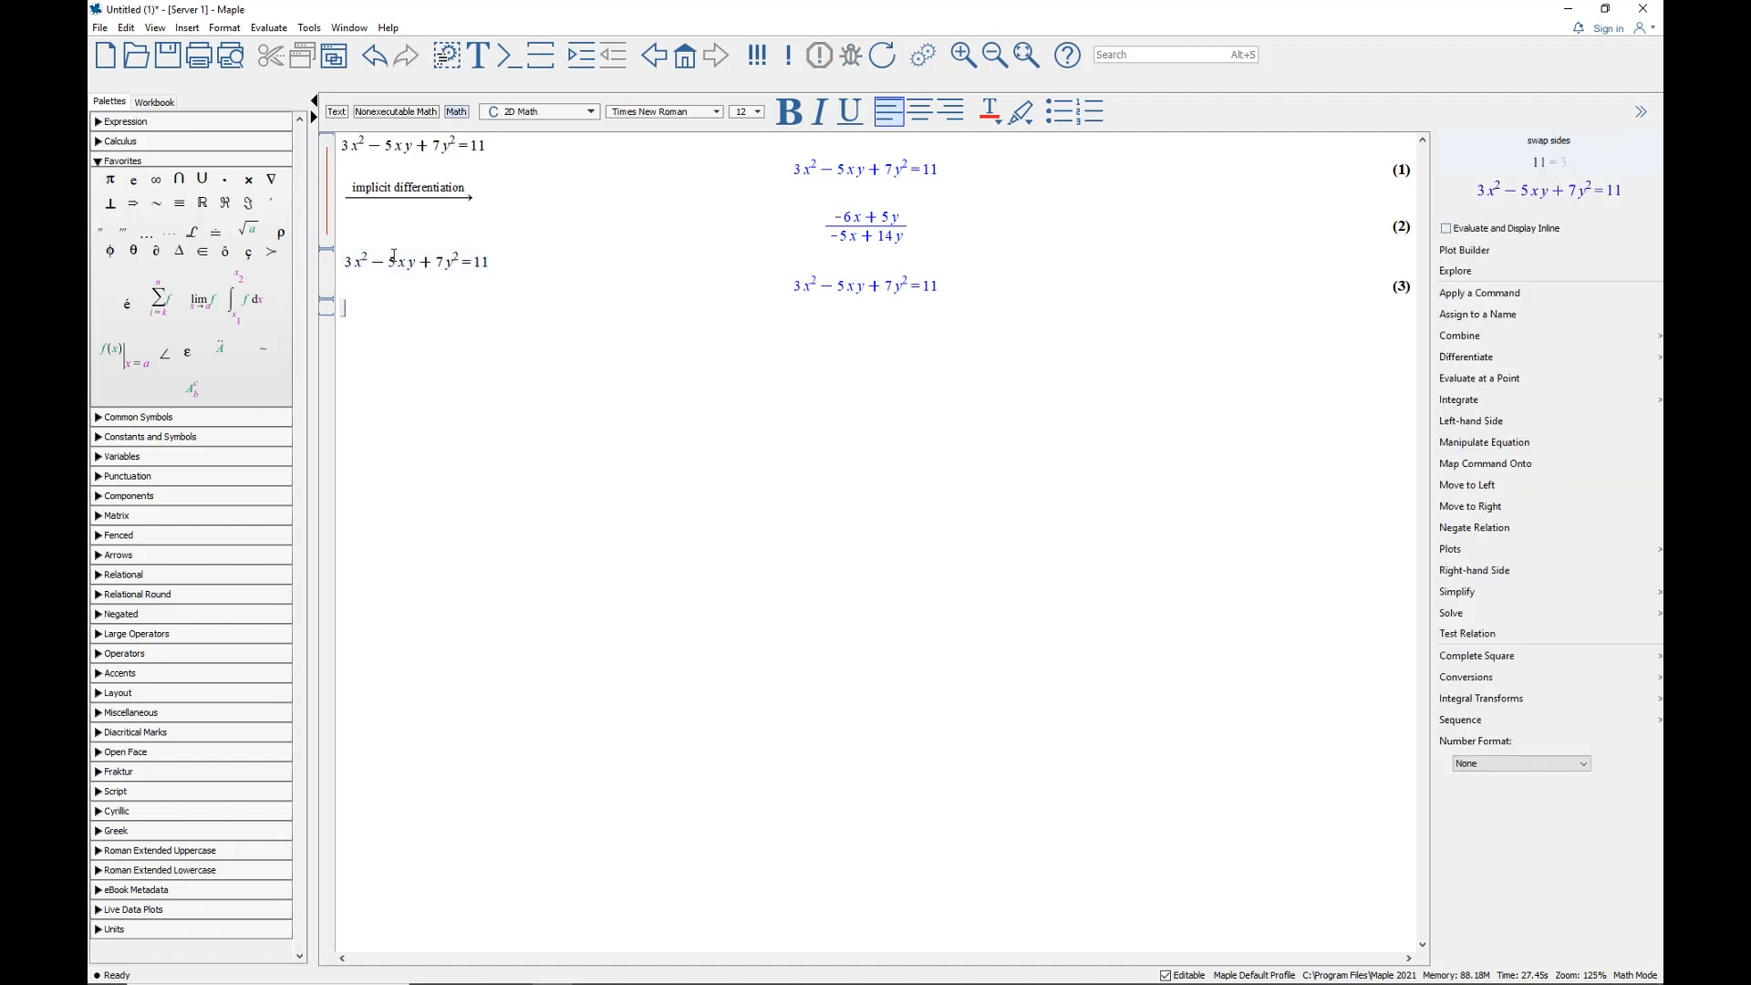
# Create a 2-D implicit plot of equation (3) in x, y and shrink the plot
pyautogui.doubleClick(884, 287)
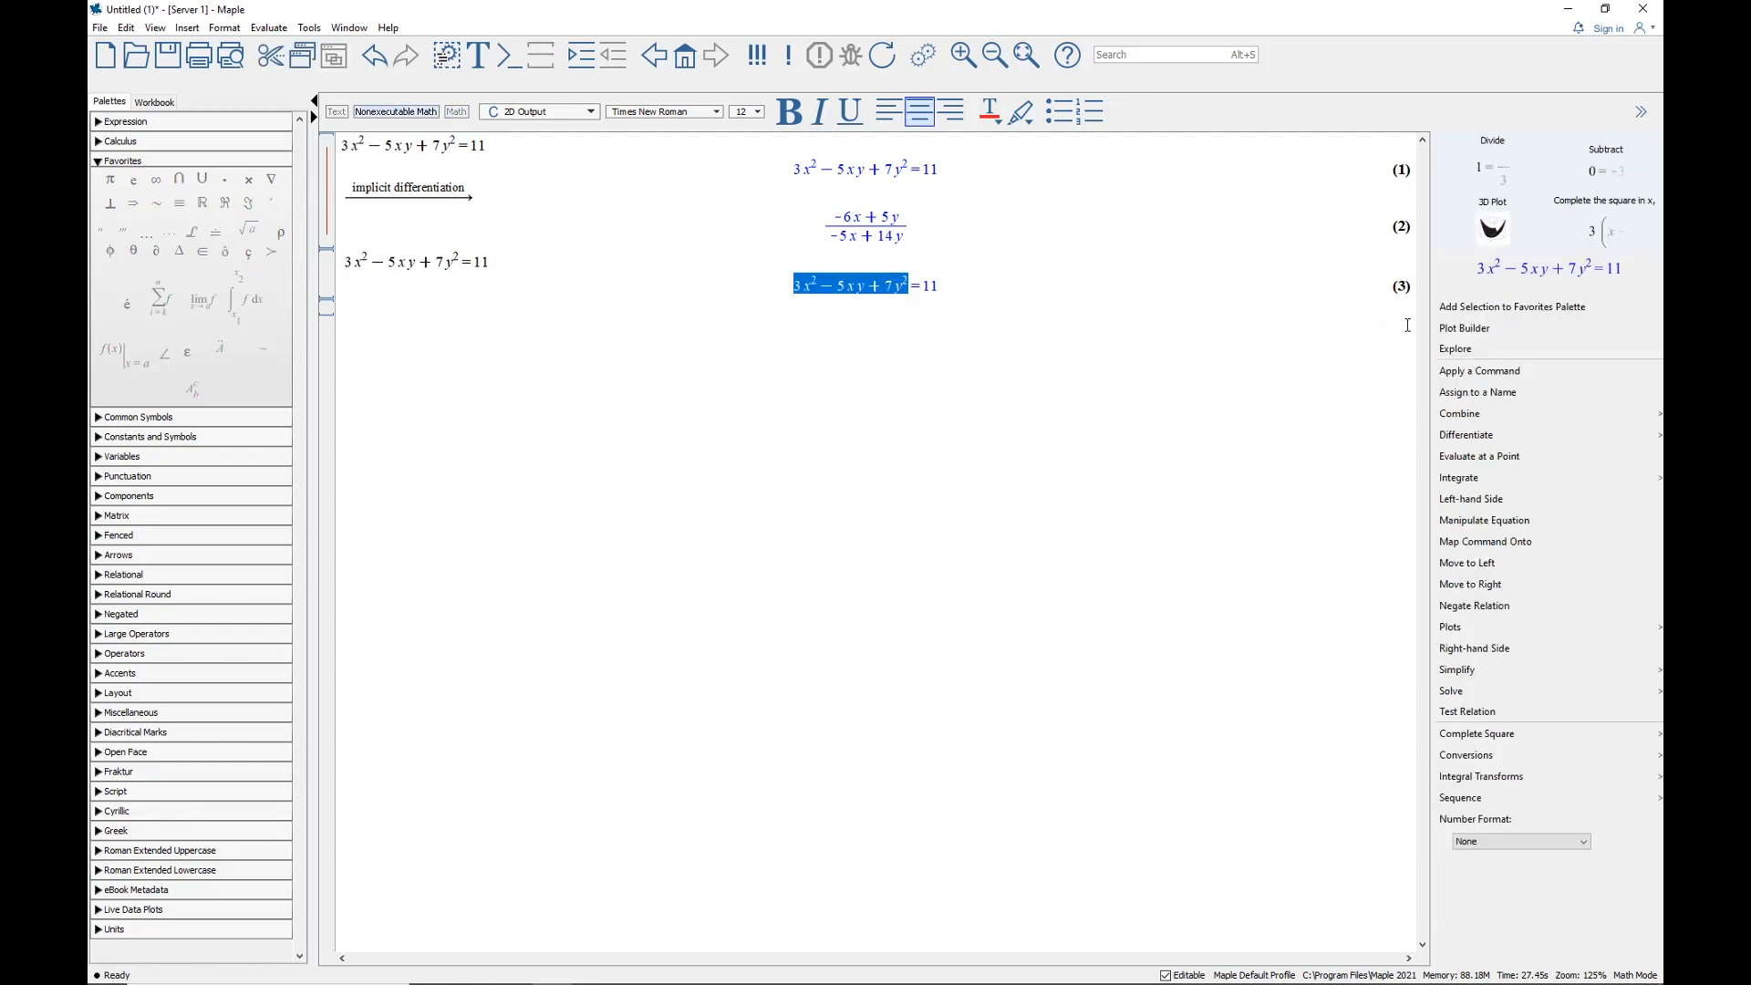
pyautogui.moveTo(1647, 195)
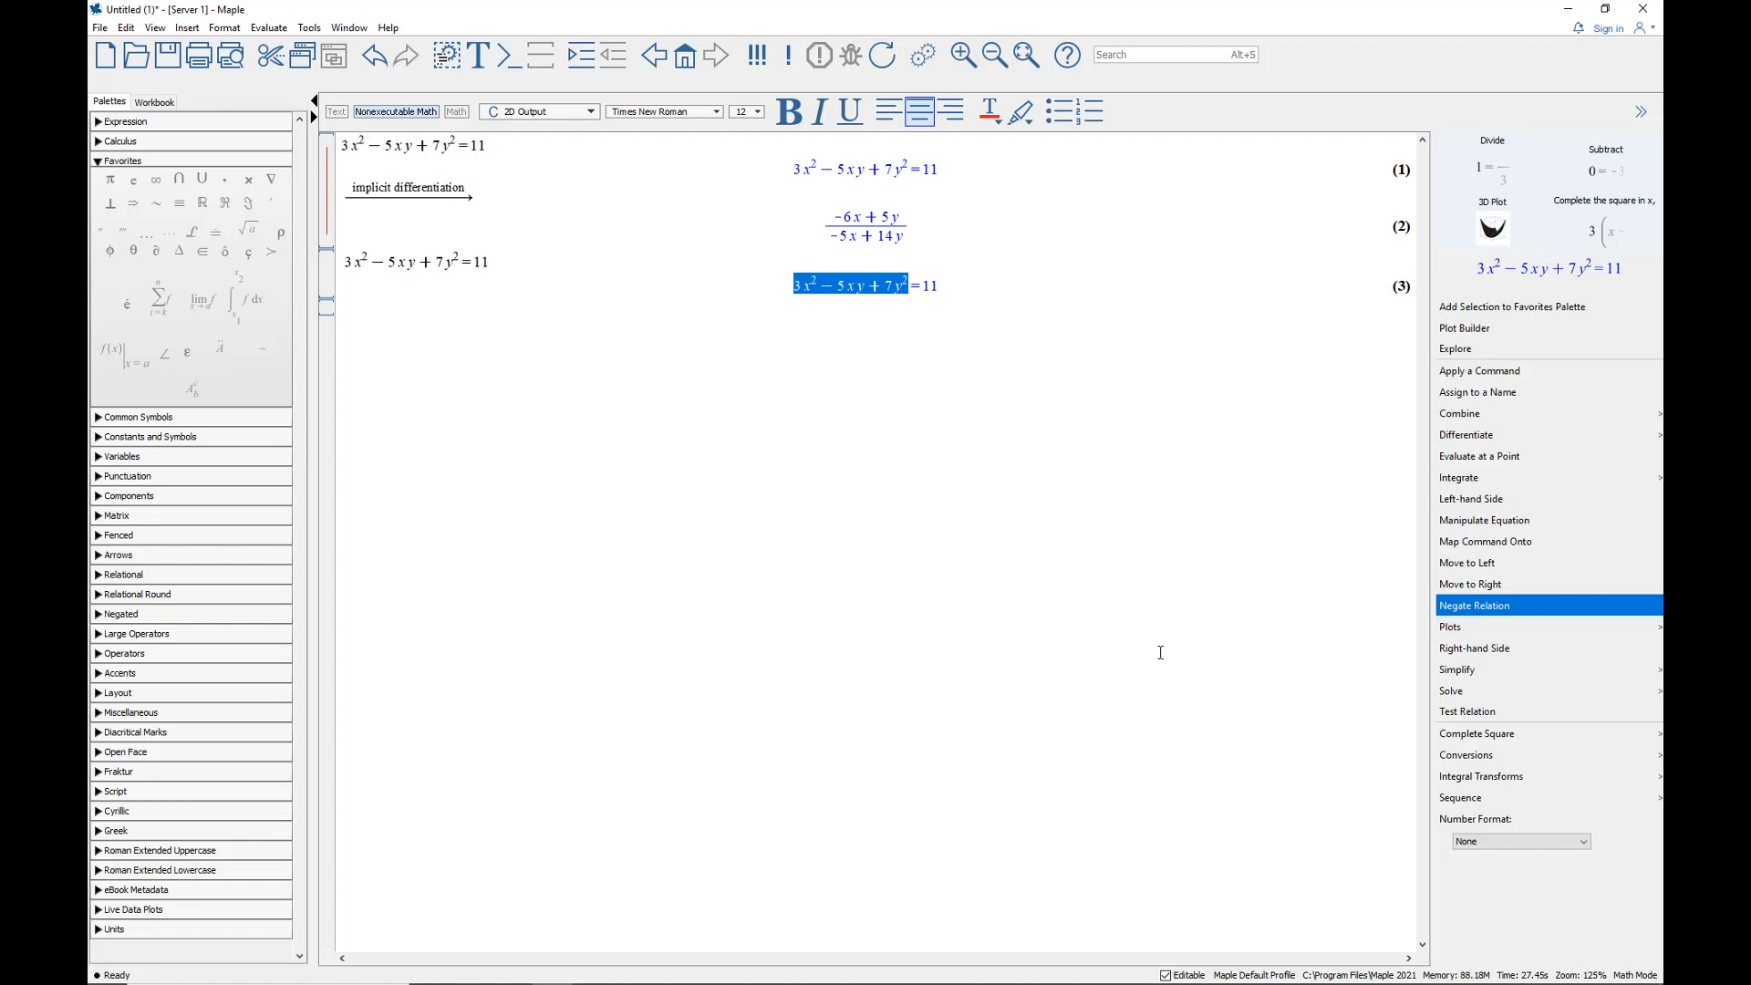
pyautogui.click(1156, 653)
pyautogui.moveTo(1450, 551)
pyautogui.moveTo(1504, 574)
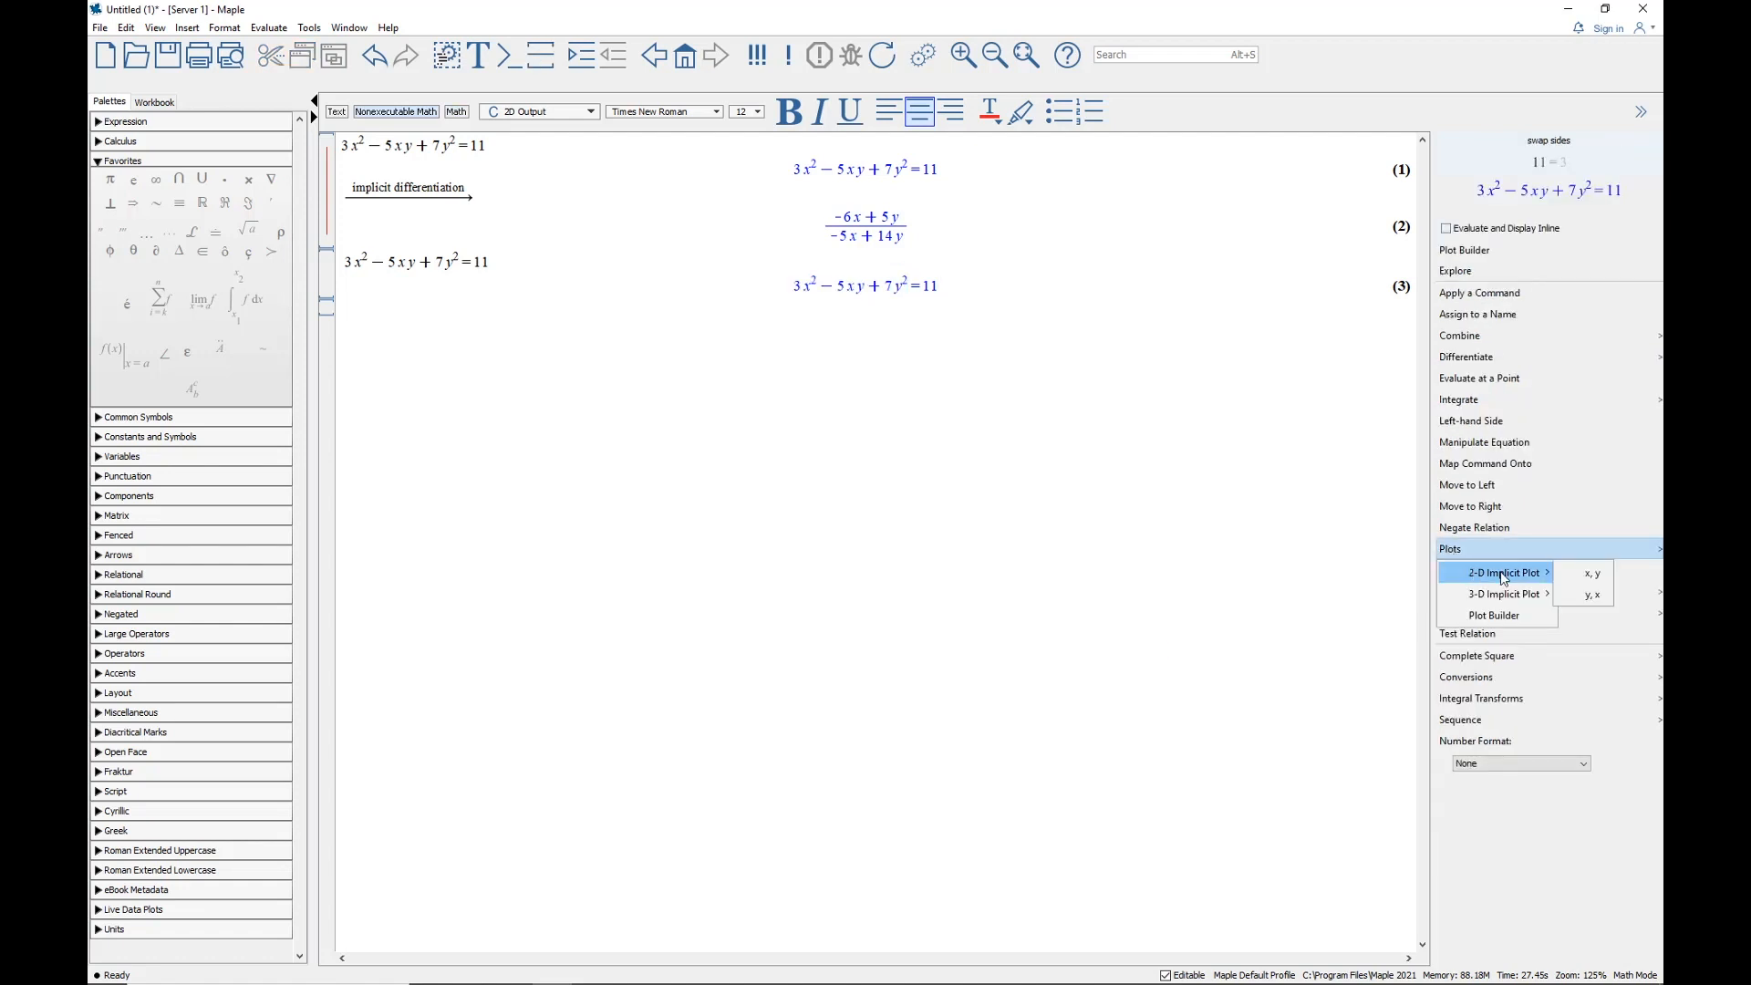
pyautogui.click(1587, 574)
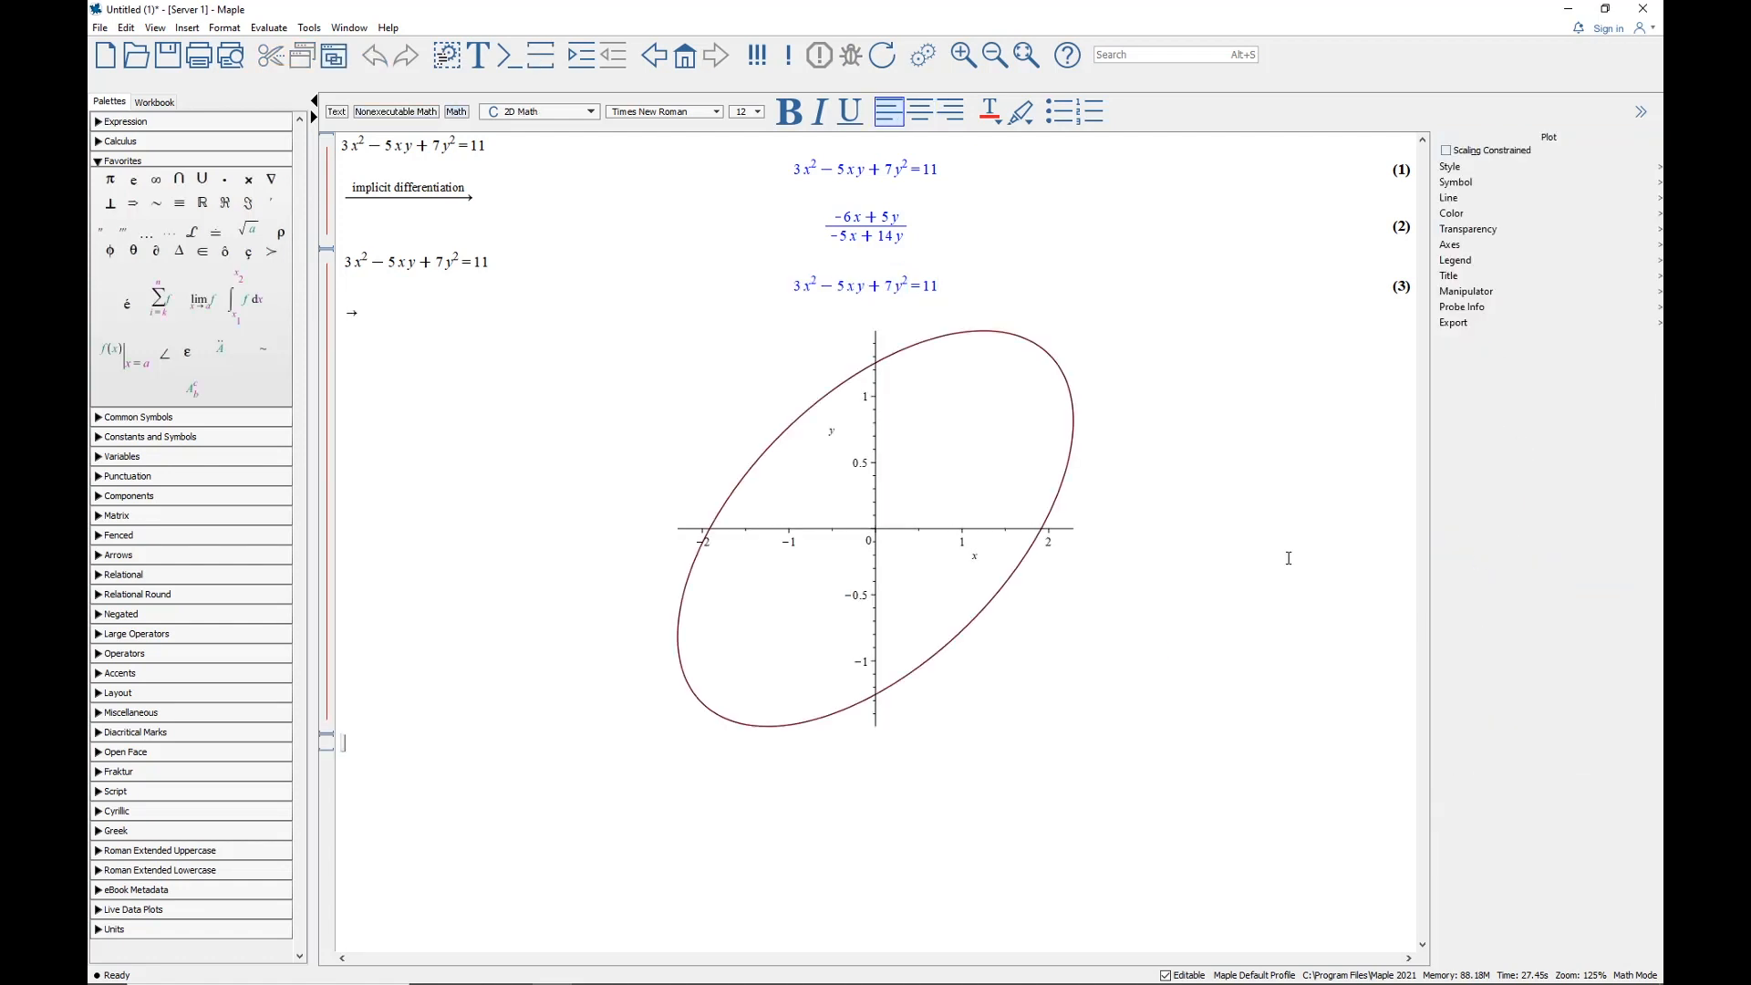
pyautogui.click(983, 439)
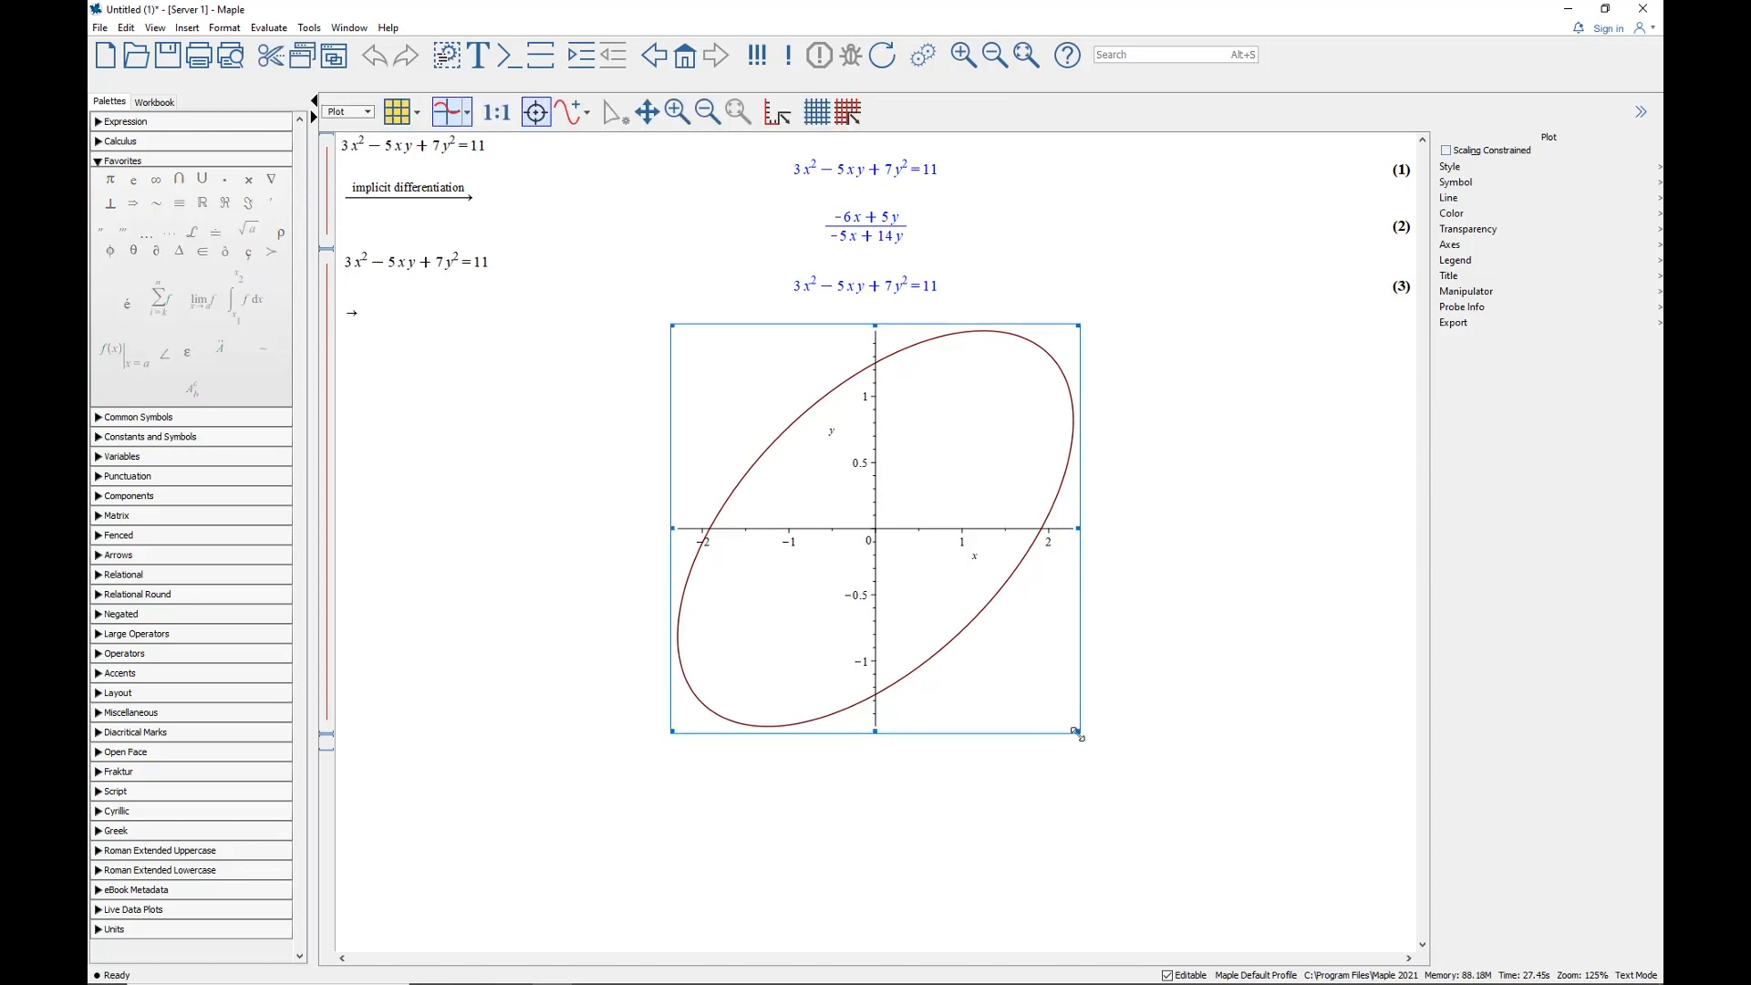
pyautogui.moveTo(1079, 731); pyautogui.dragTo(928, 489)
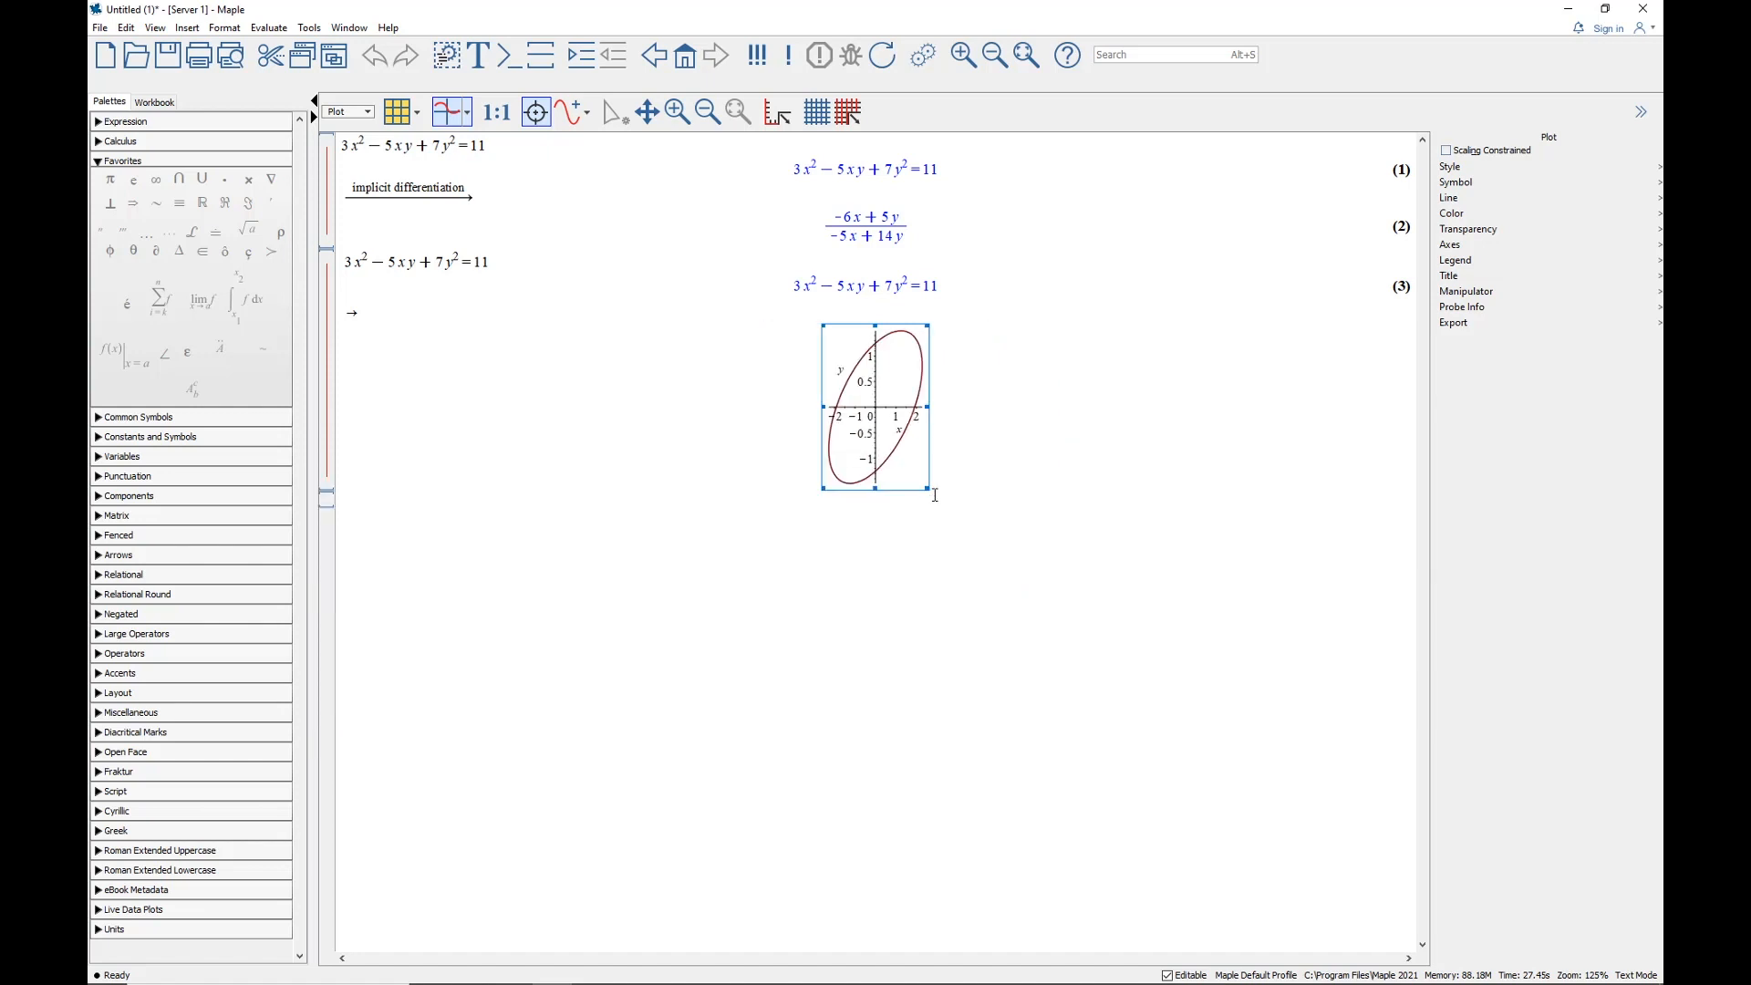
# Enter 3x^2 - 5xy + 7y^2 = 11 again below the plot, evaluate it, and place the cursor in its output
pyautogui.click(369, 499)
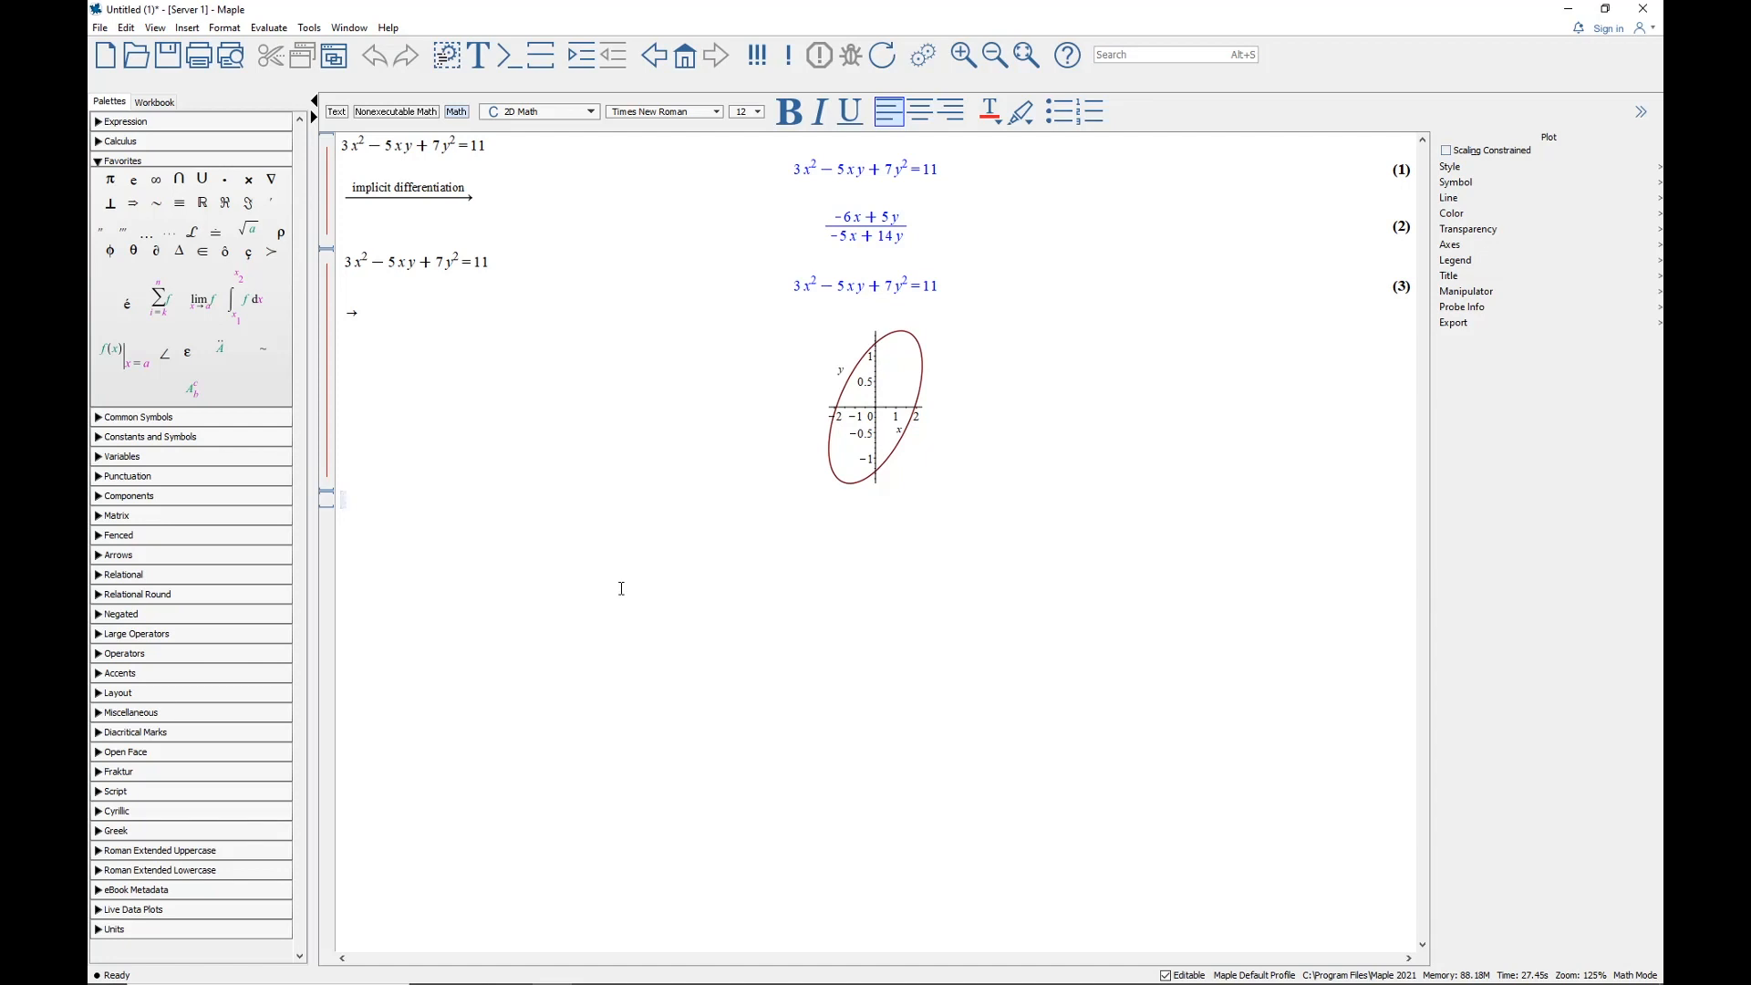
pyautogui.write('3x^2-5xy+7y^2=11')
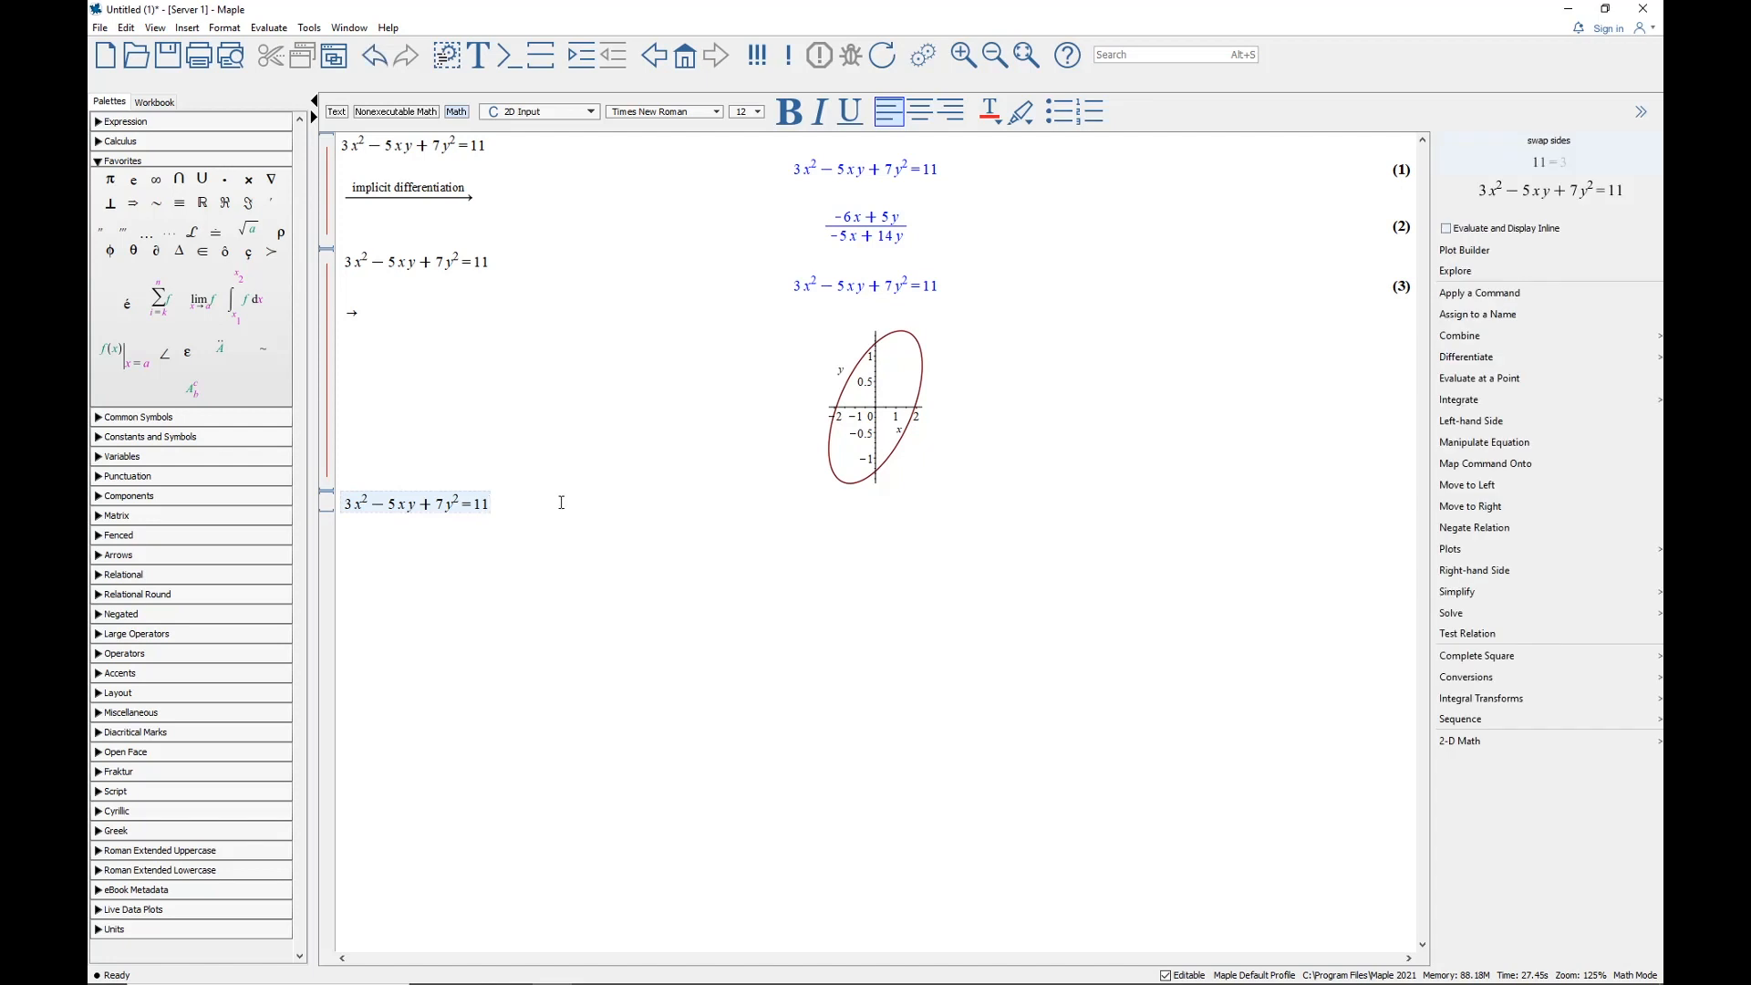
pyautogui.press('Return')
pyautogui.click(972, 524)
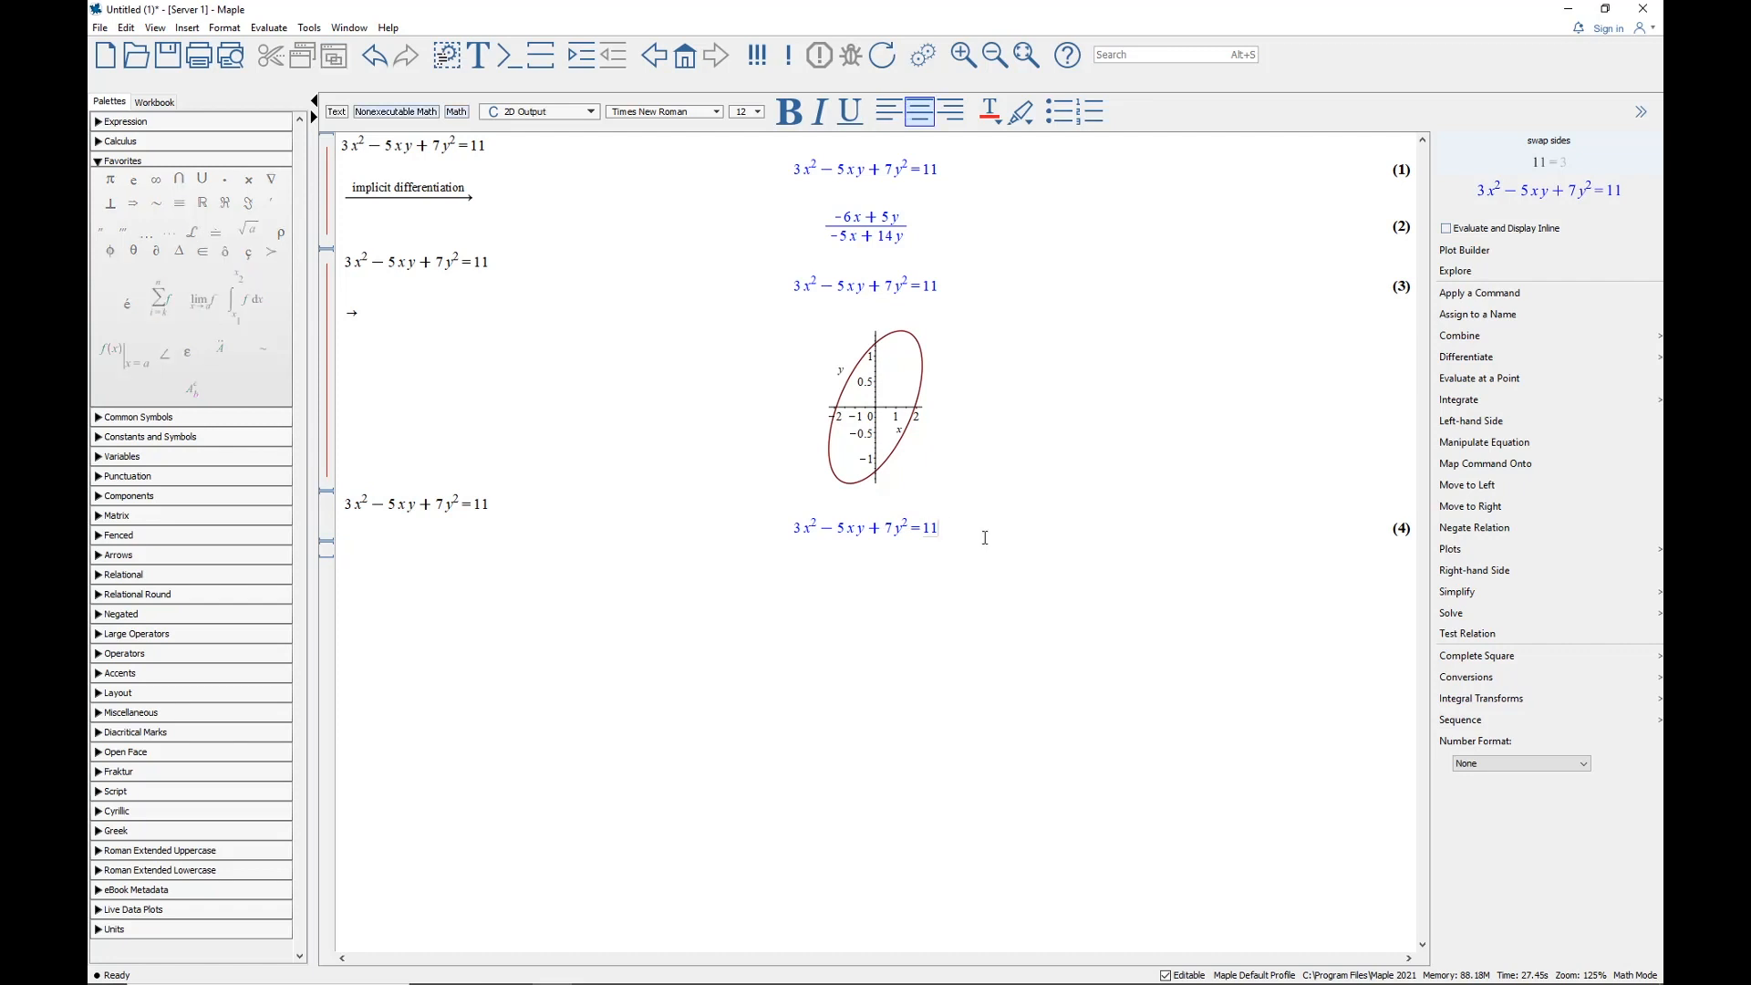
# Solve equation (4) for the variable y
pyautogui.moveTo(1452, 619)
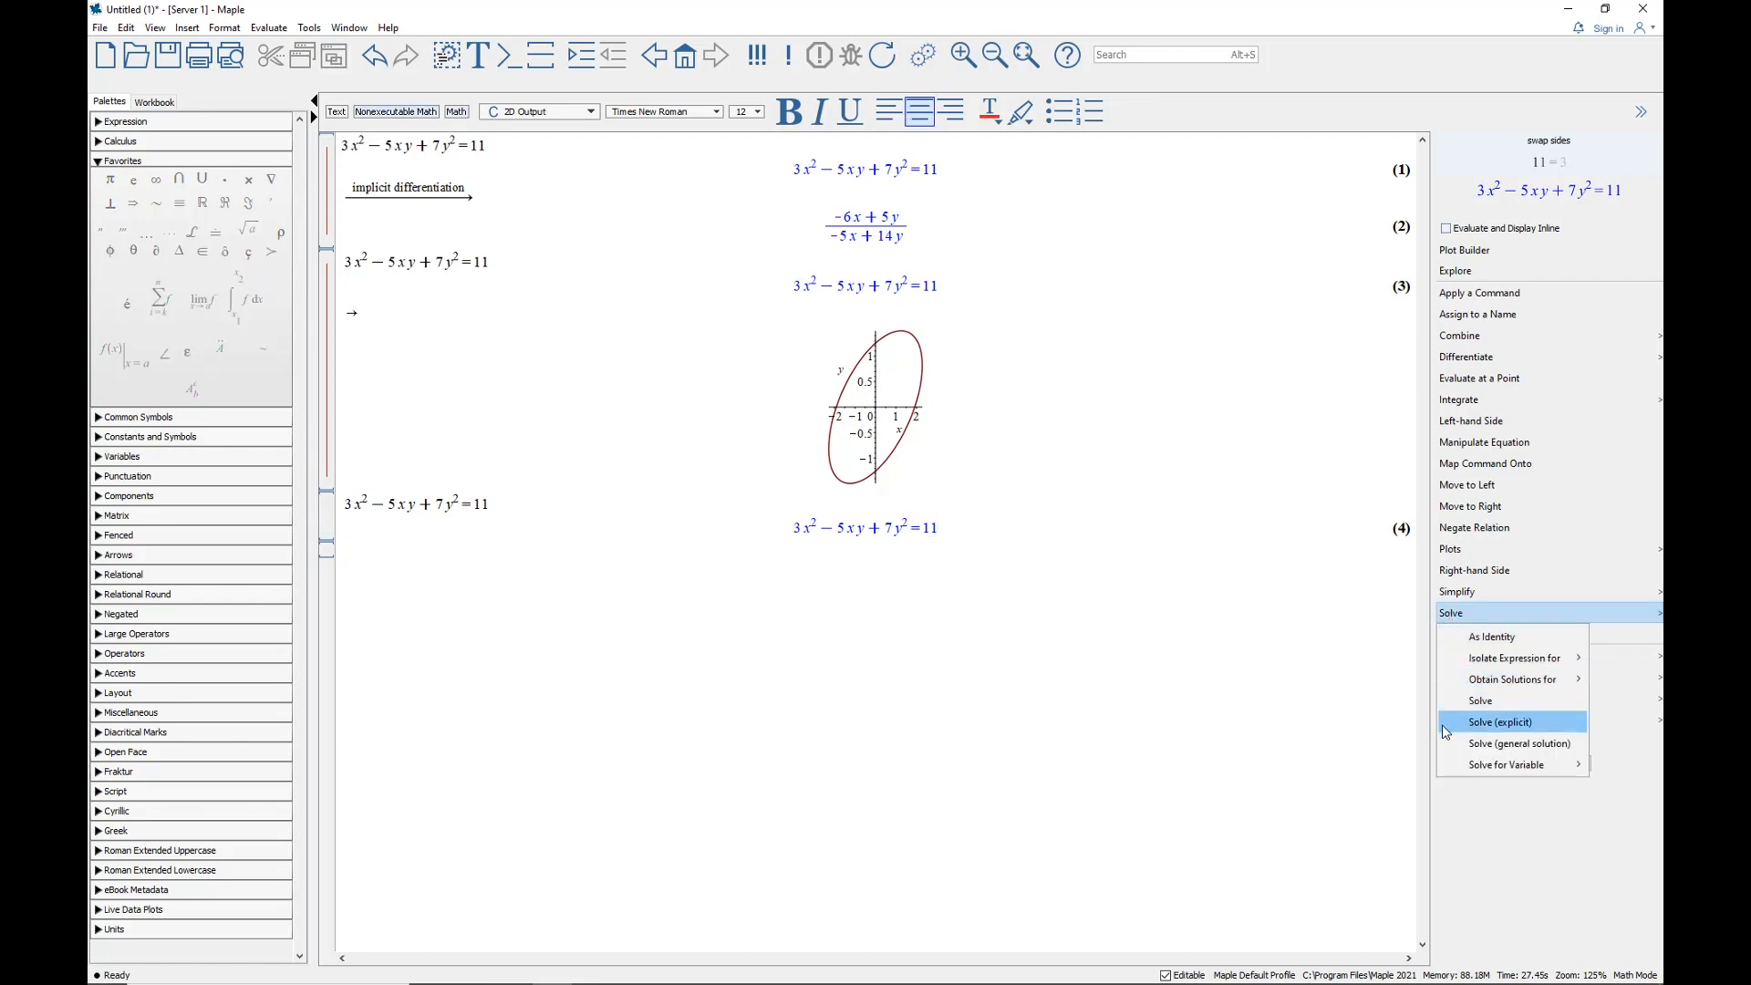
pyautogui.moveTo(1556, 769)
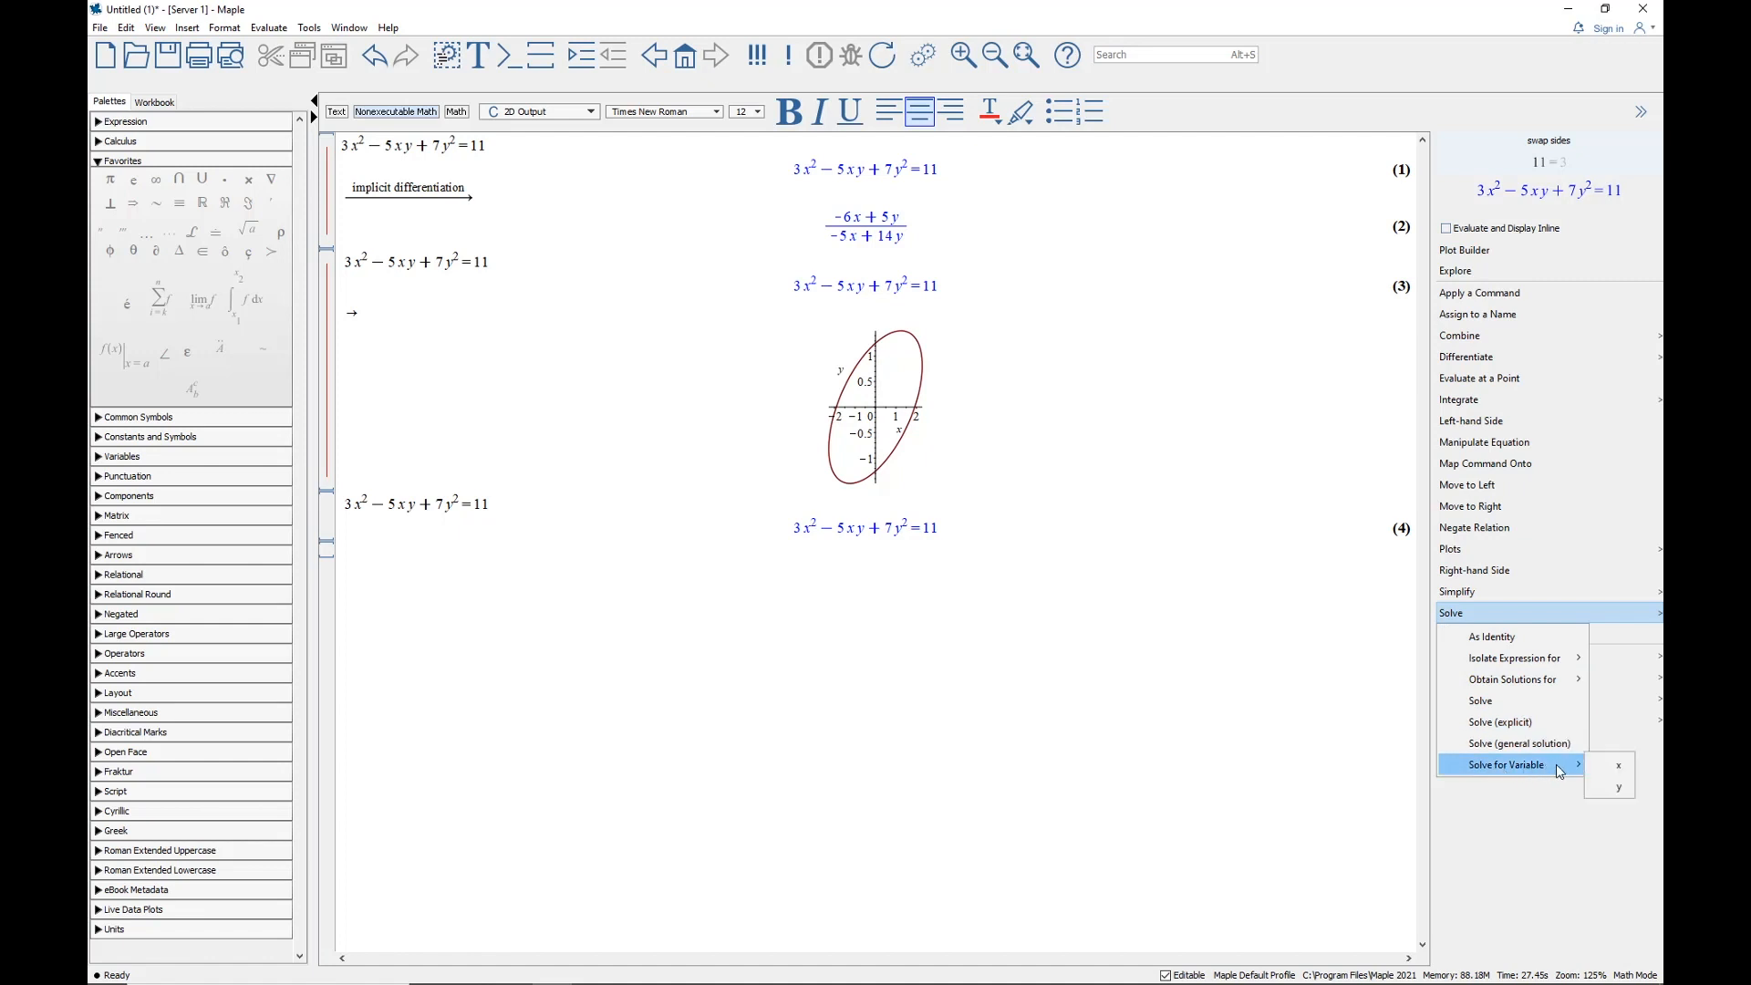
pyautogui.click(1619, 788)
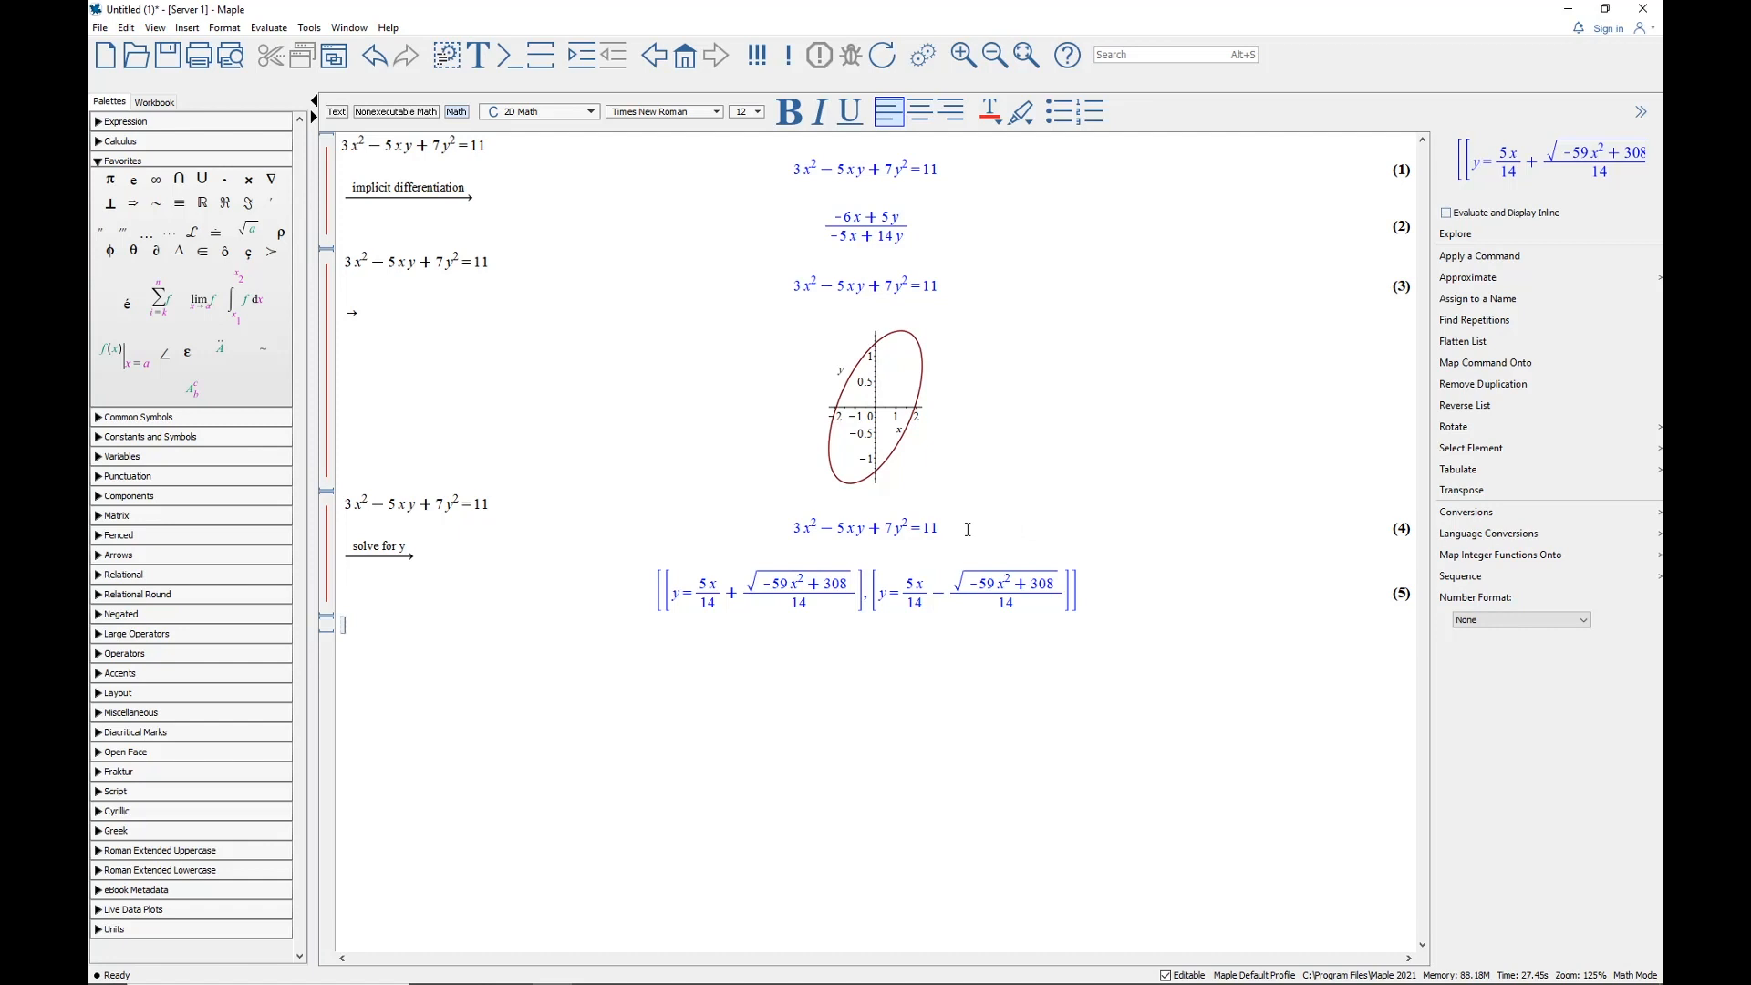
# Enter 3x^2 - 5xy + 7y^2 = 11 again on the empty line, evaluate it, and obtain its solutions for y
pyautogui.write('3x^2 - 5xy + 7y^2 = 11')
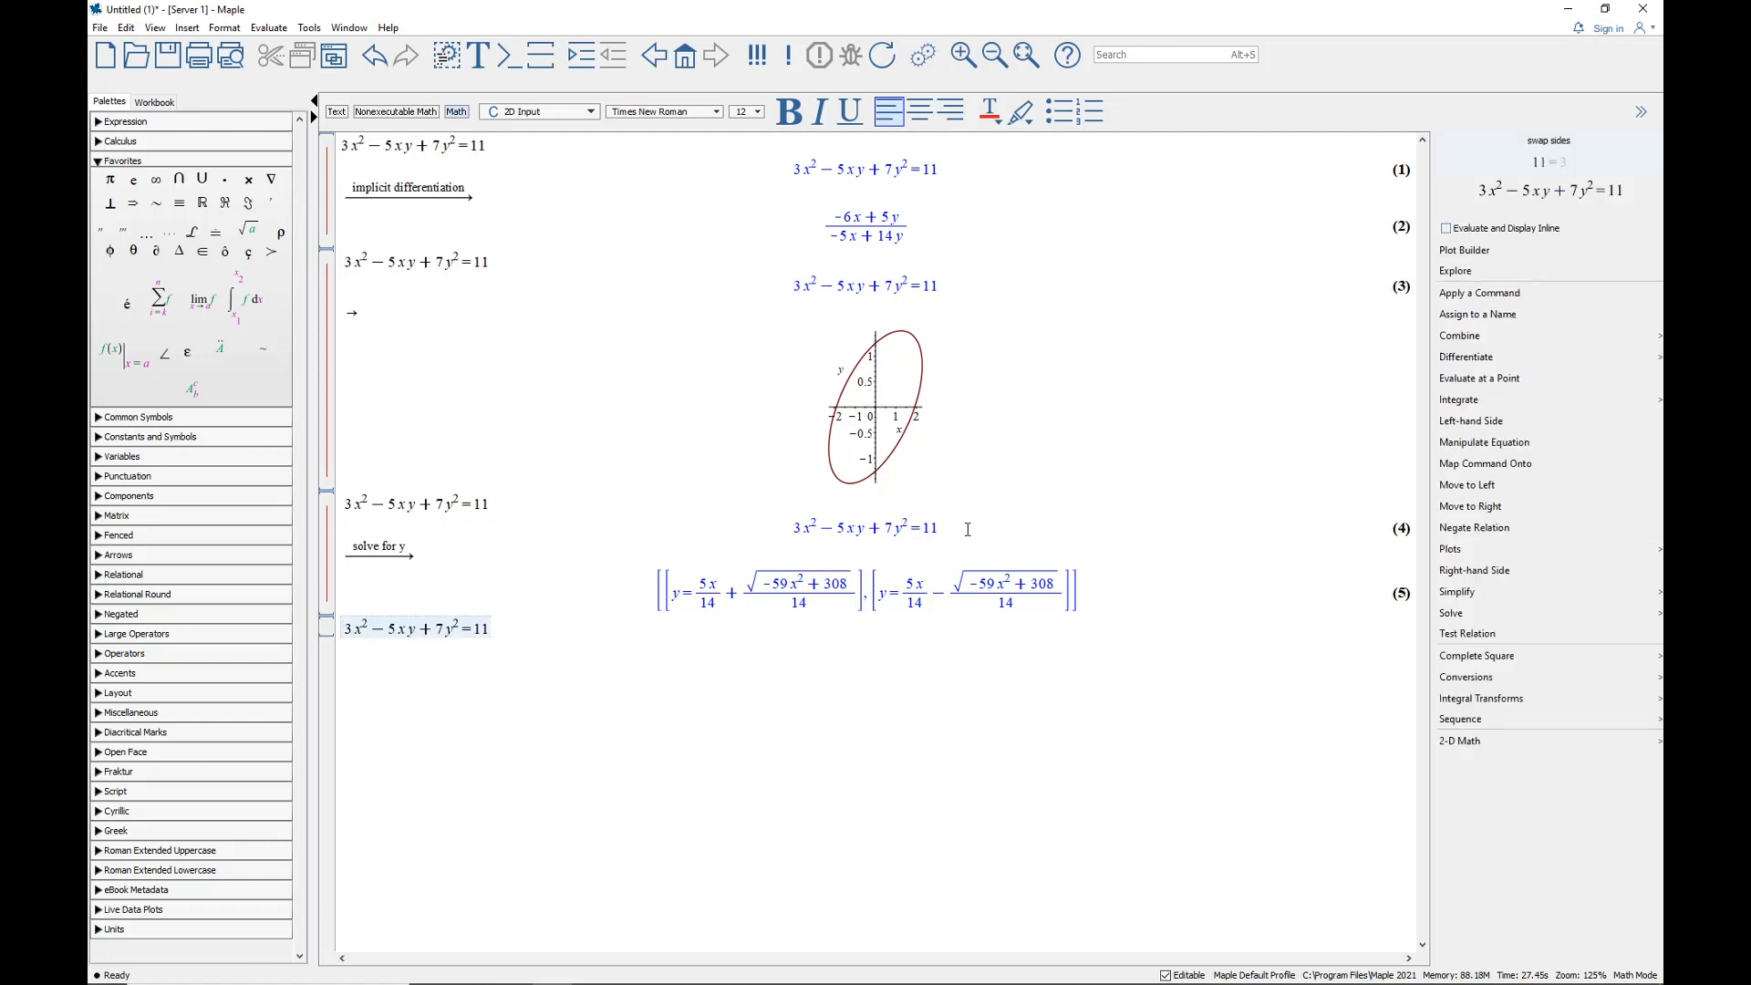
pyautogui.press('Return')
pyautogui.click(956, 653)
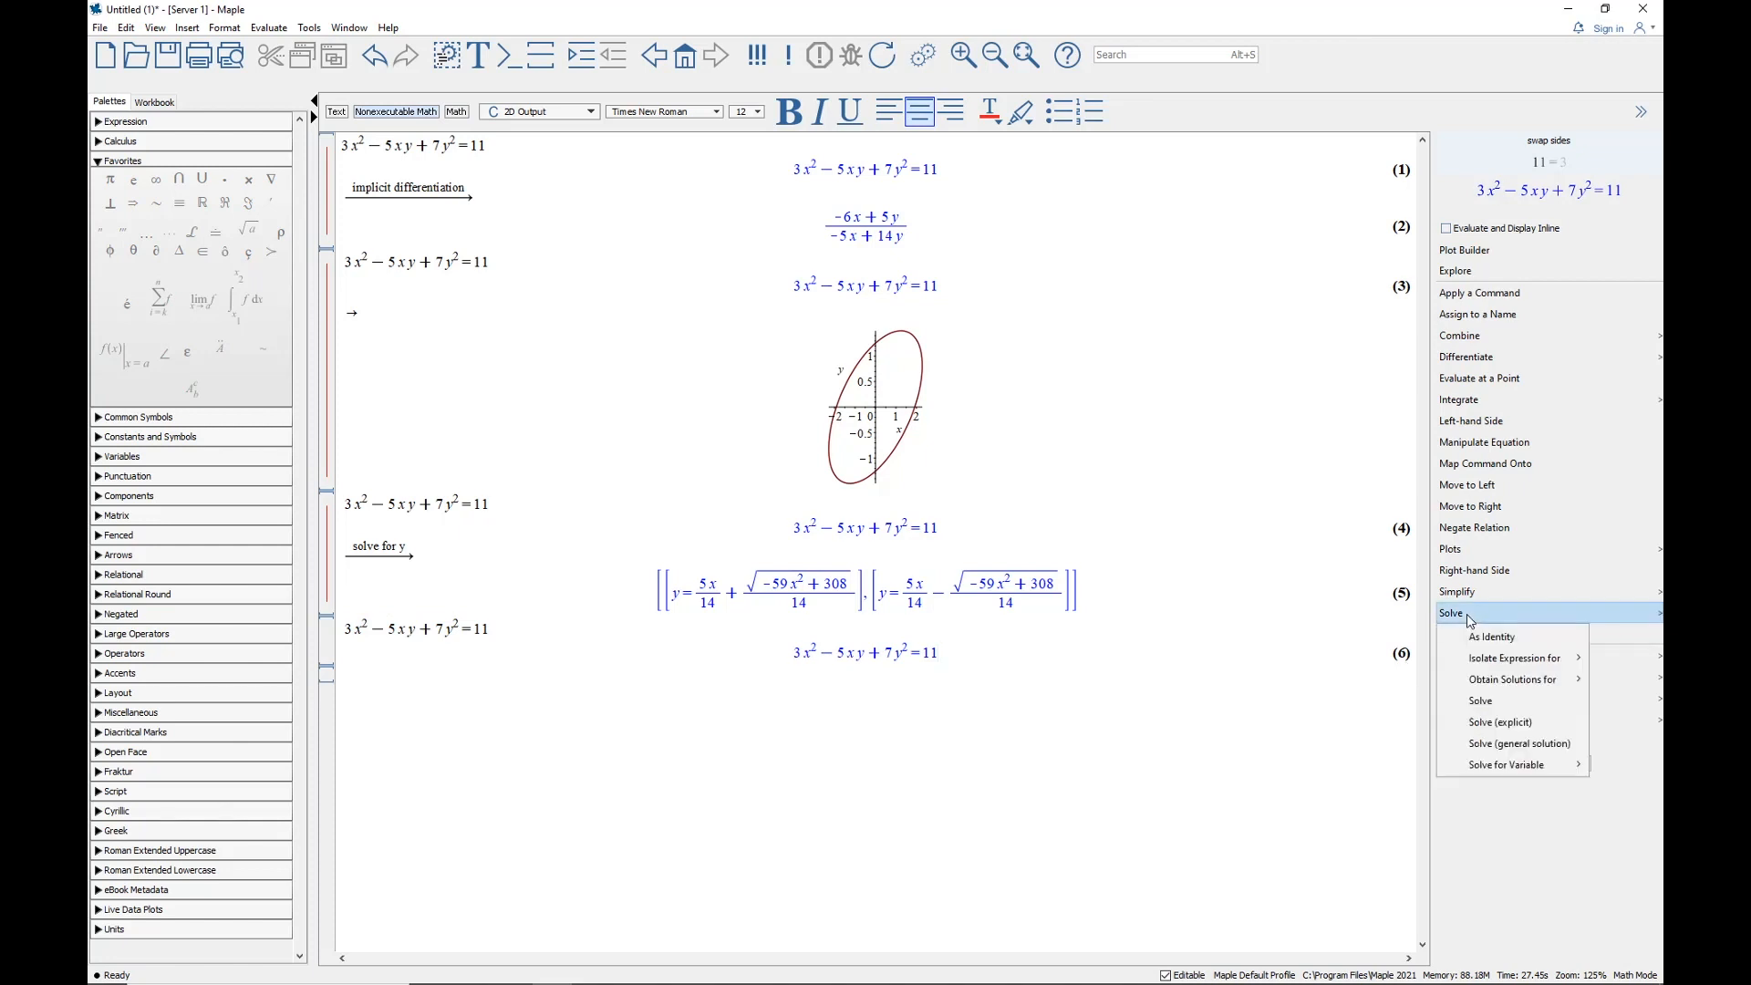
pyautogui.moveTo(1505, 682)
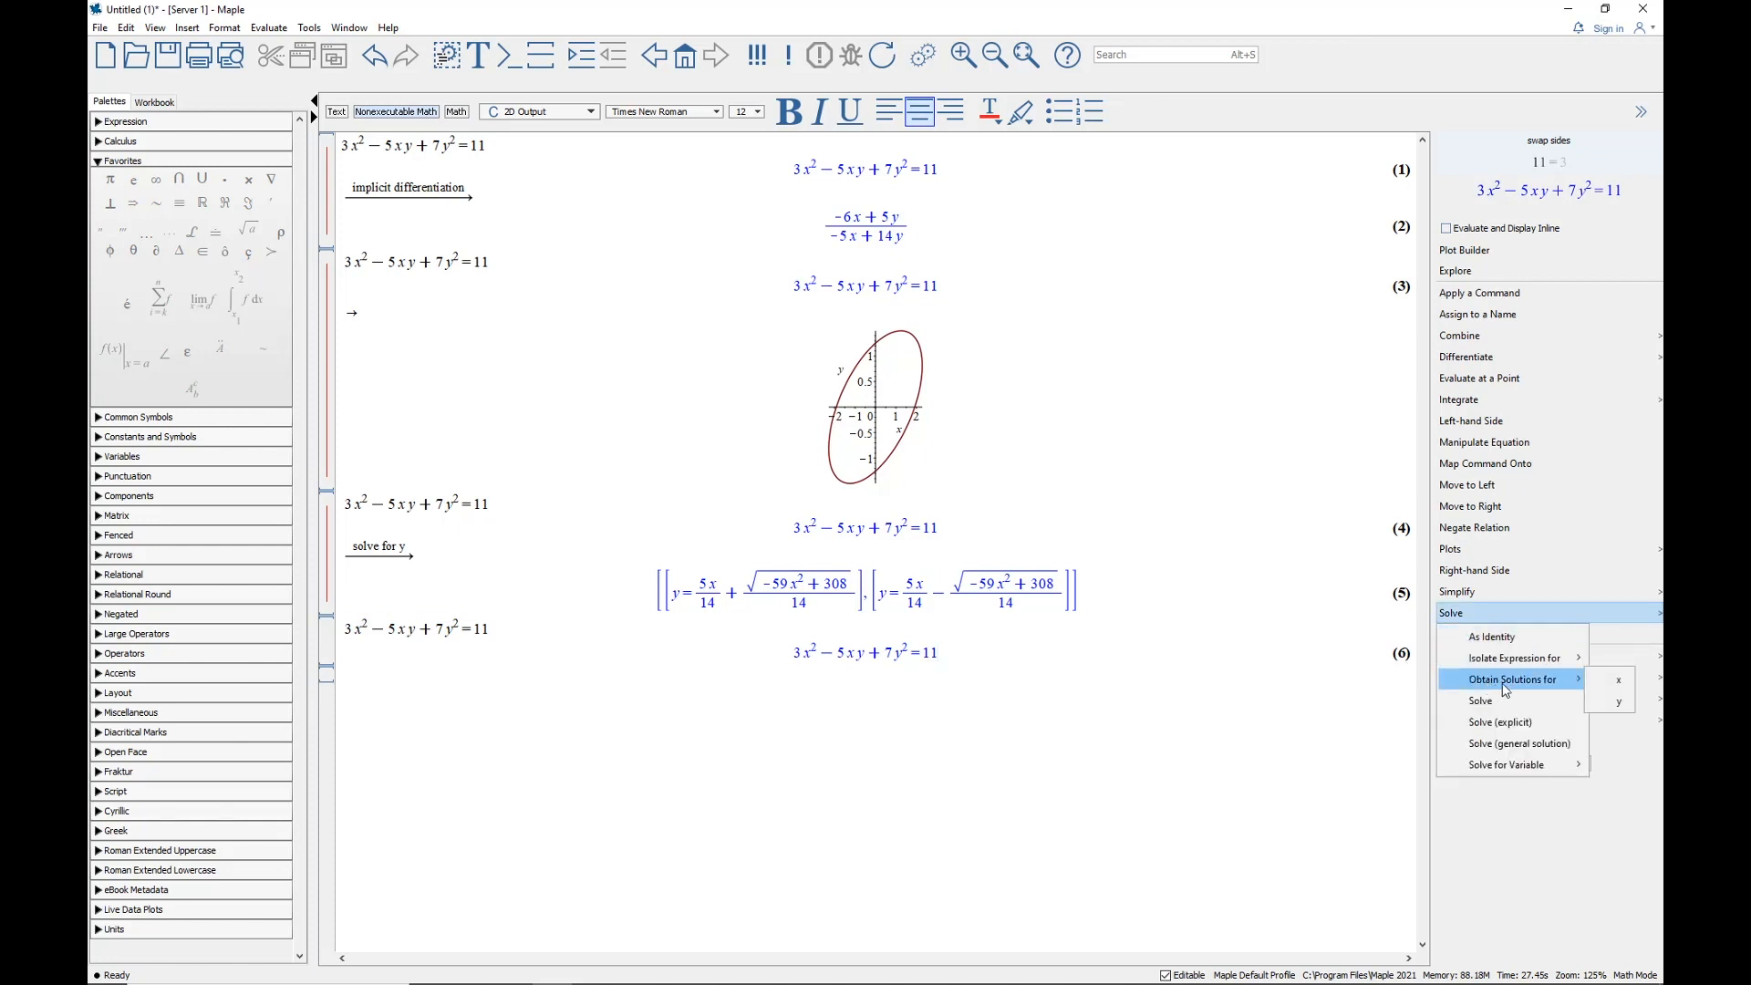
pyautogui.click(1620, 702)
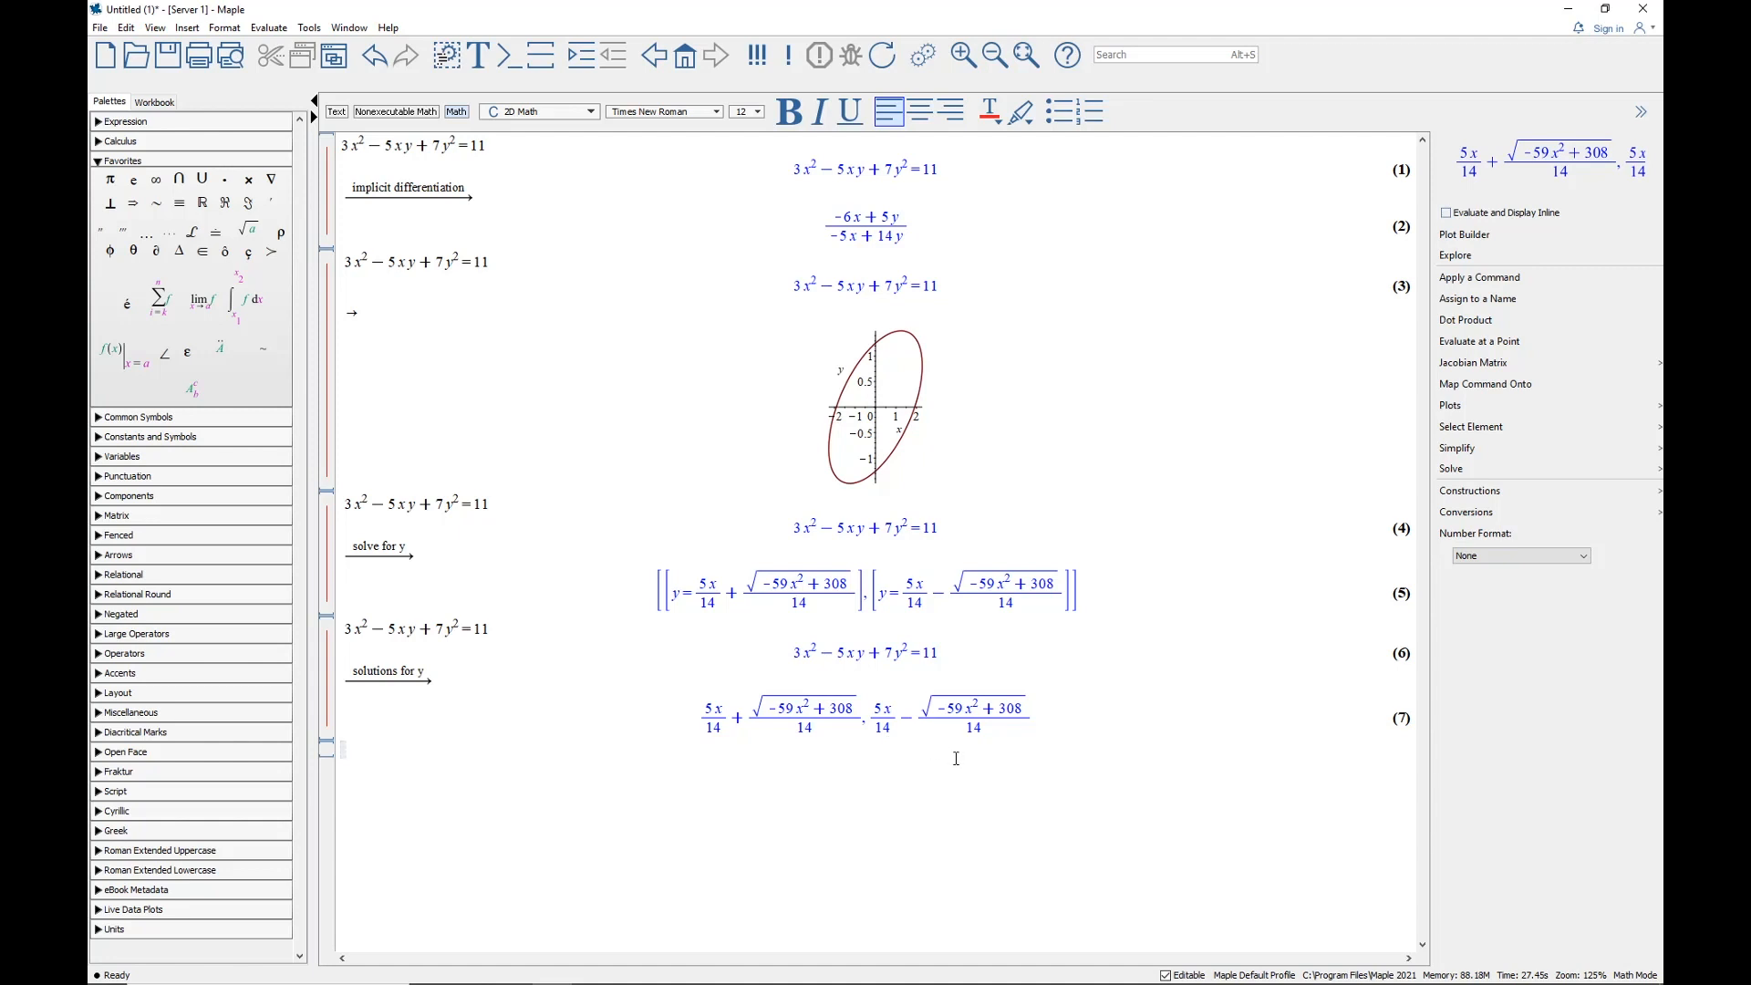
# Create a 2-D plot of the two solutions in output (7)
pyautogui.click(1049, 713)
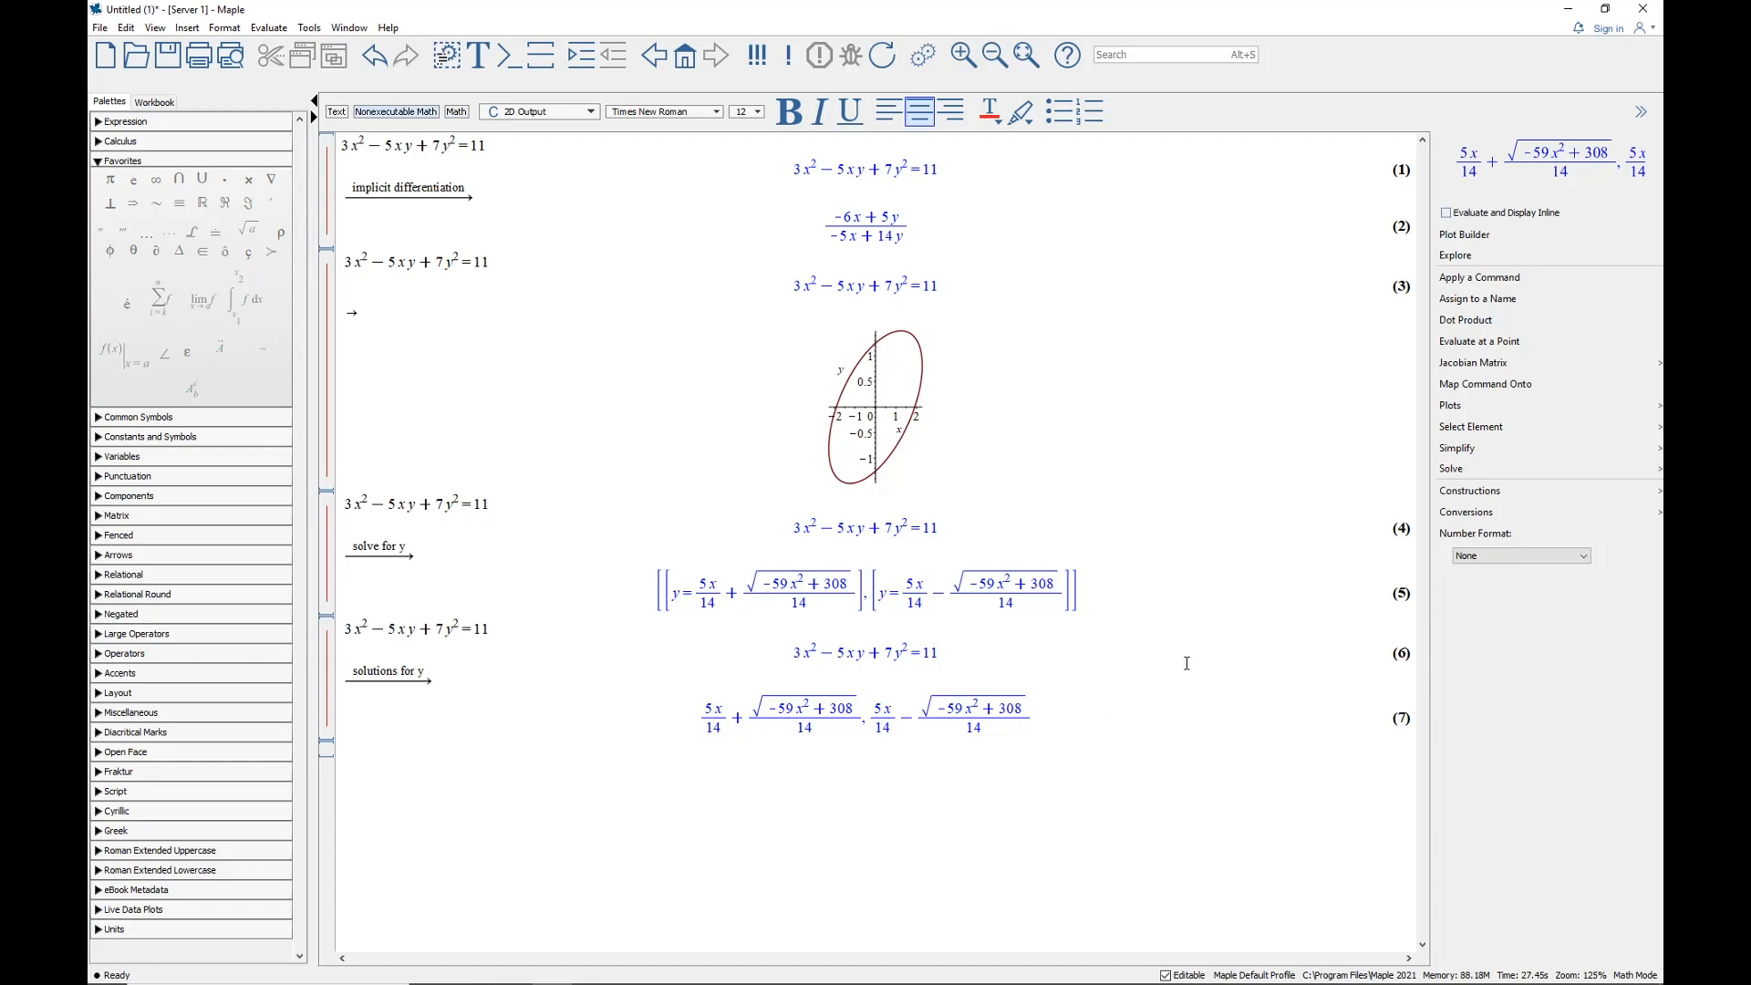
pyautogui.click(1460, 413)
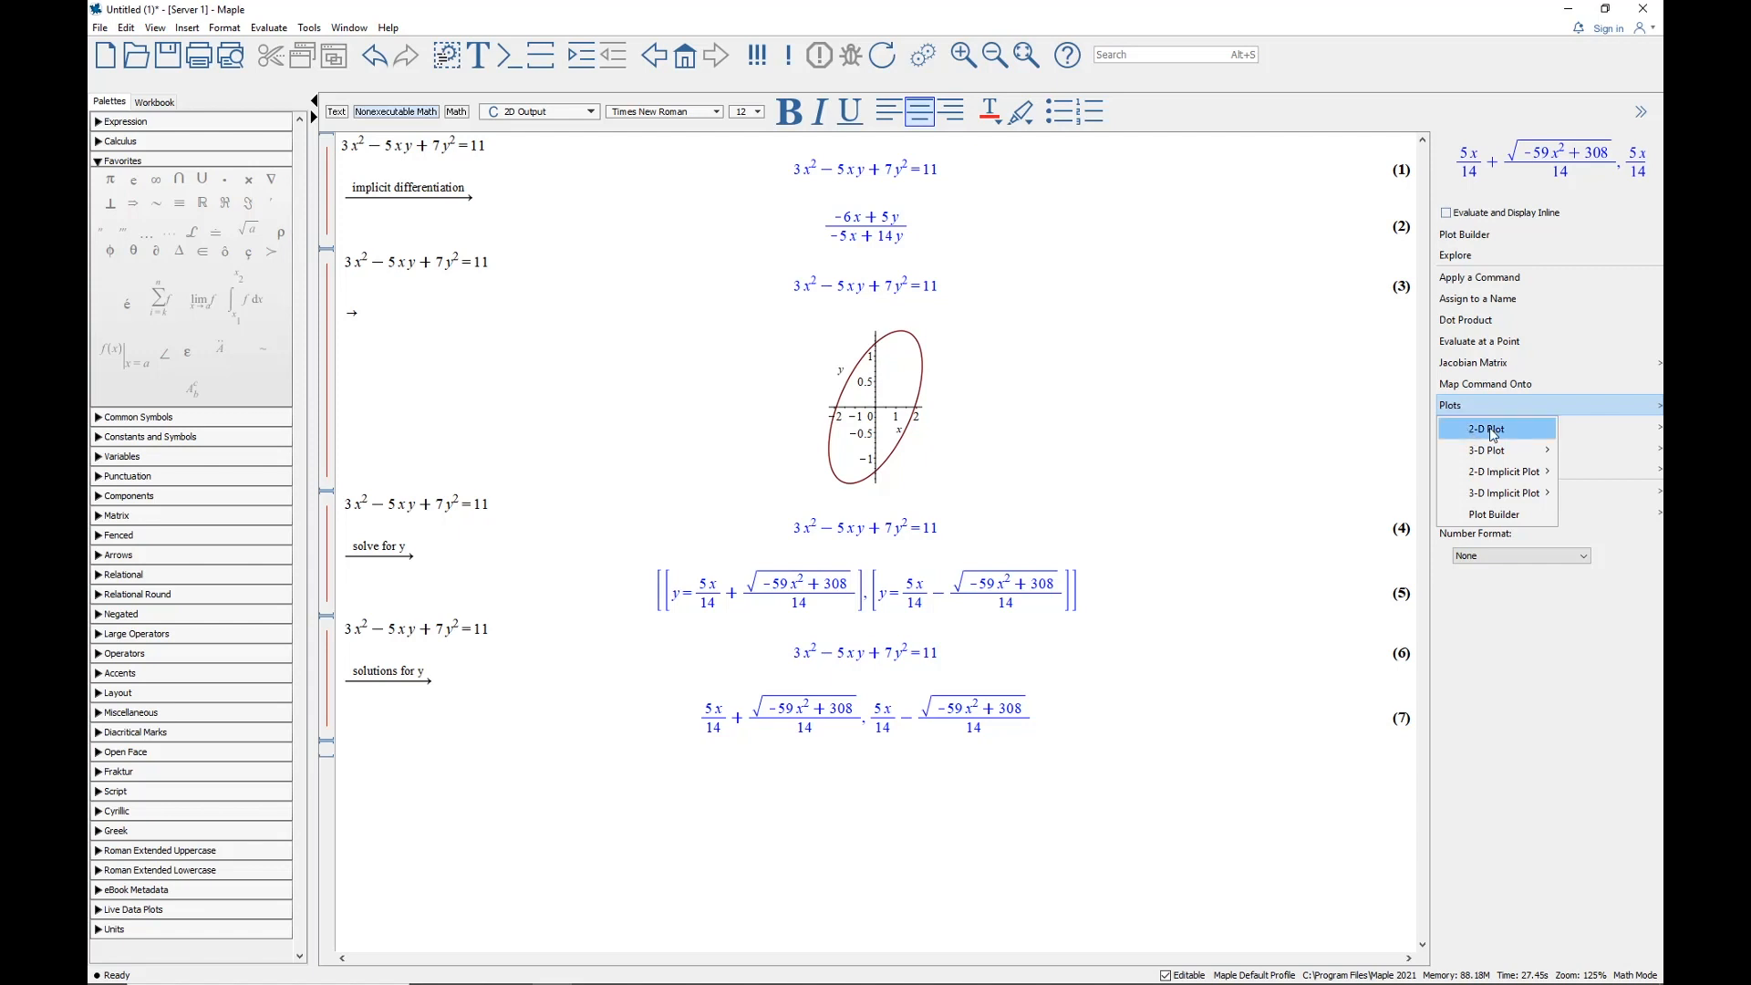
pyautogui.click(1493, 430)
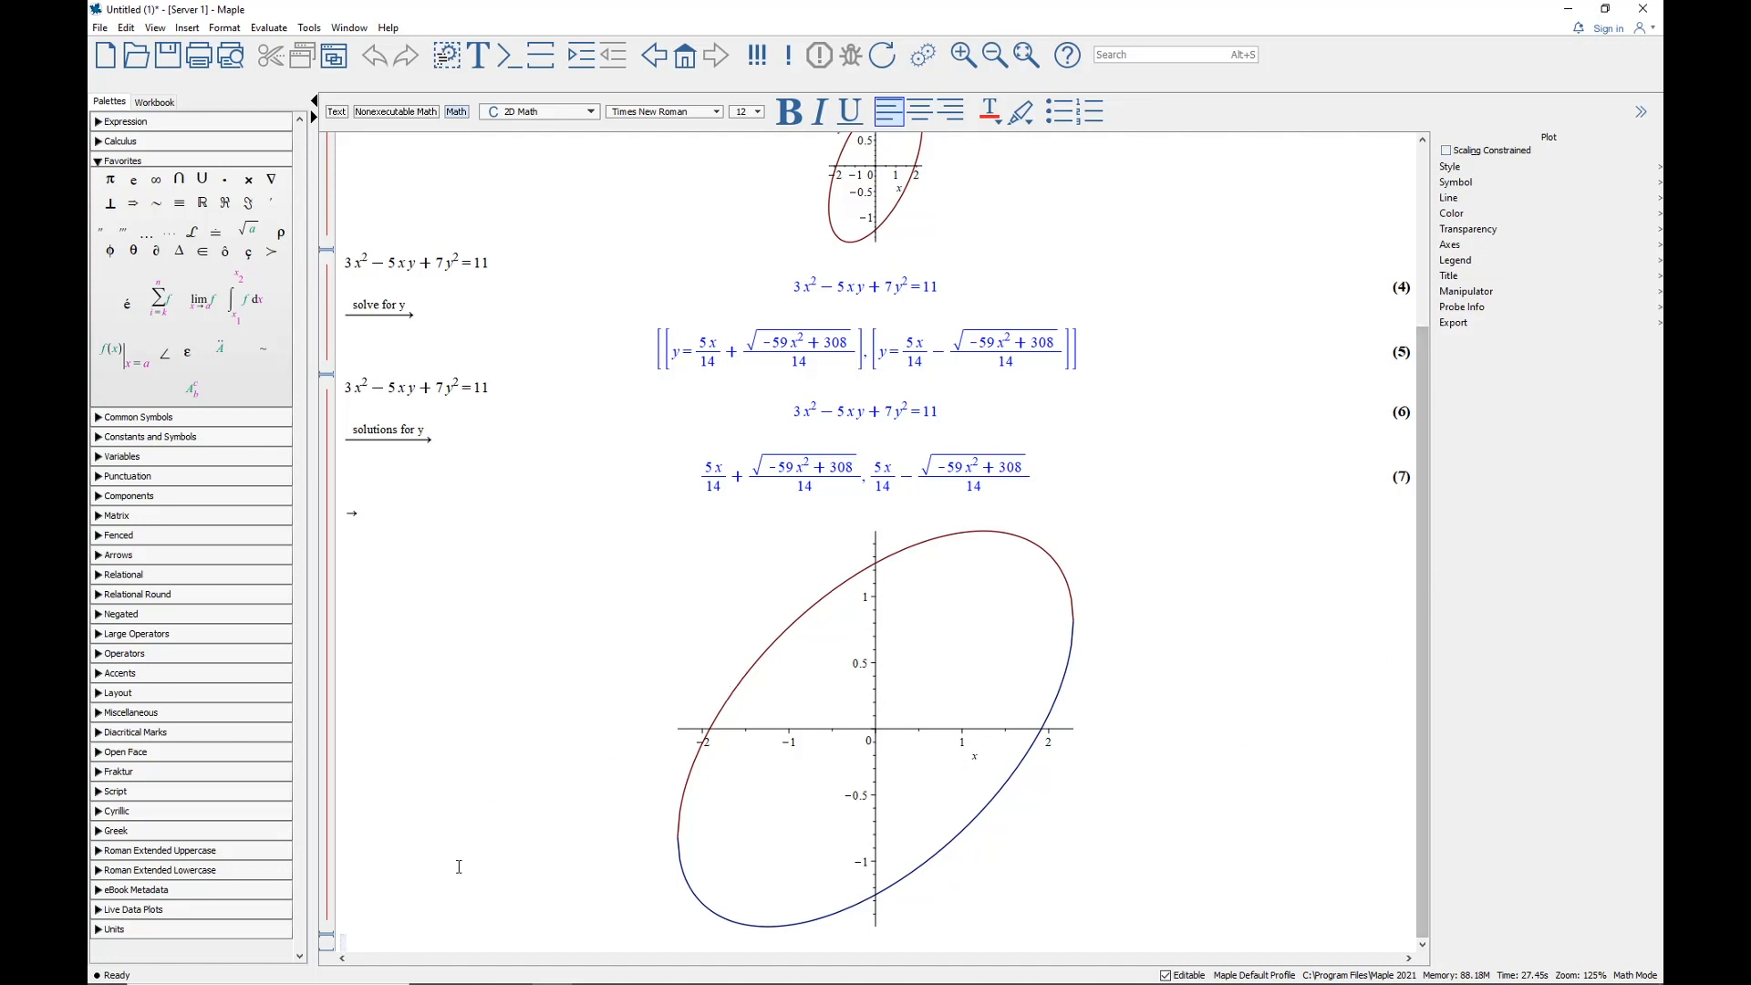
# Add about thirty empty lines below the plot and place the cursor near the first of them
pyautogui.press('Return')
pyautogui.press('Return')
pyautogui.press('Return')
pyautogui.press('Return')
pyautogui.press('Return')
pyautogui.press('Return')
pyautogui.press('Return')
pyautogui.press('Return')
pyautogui.press('Return')
pyautogui.press('Return')
pyautogui.press('Return')
pyautogui.press('Return')
pyautogui.press('Return')
pyautogui.press('Return')
pyautogui.press('Return')
pyautogui.press('Return')
pyautogui.press('Return')
pyautogui.press('Return')
pyautogui.press('Return')
pyautogui.press('Return')
pyautogui.press('Return')
pyautogui.press('Return')
pyautogui.press('Return')
pyautogui.press('Return')
pyautogui.press('Return')
pyautogui.press('Return')
pyautogui.press('Return')
pyautogui.press('Return')
pyautogui.press('Return')
pyautogui.press('Return')
pyautogui.press('Return')
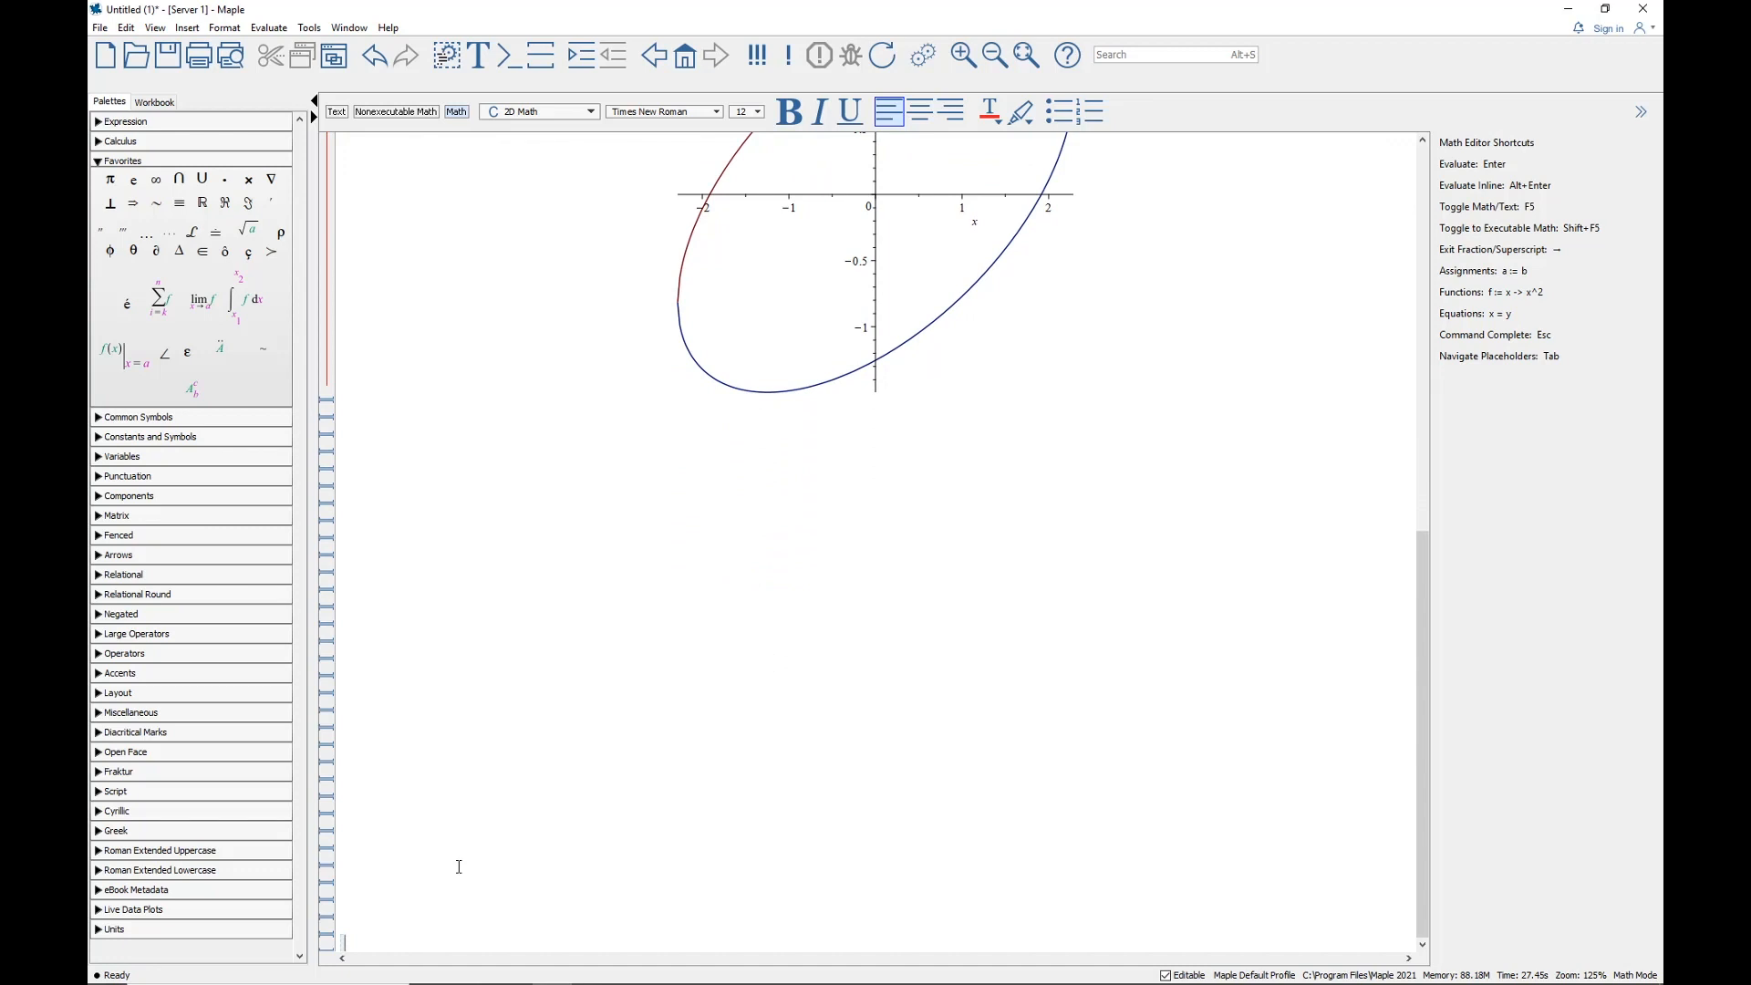
pyautogui.click(364, 423)
# Insert the minimal content of the differential calculus task template for implicit differentiation of f(x,y)=g(x,y)
pyautogui.click(309, 29)
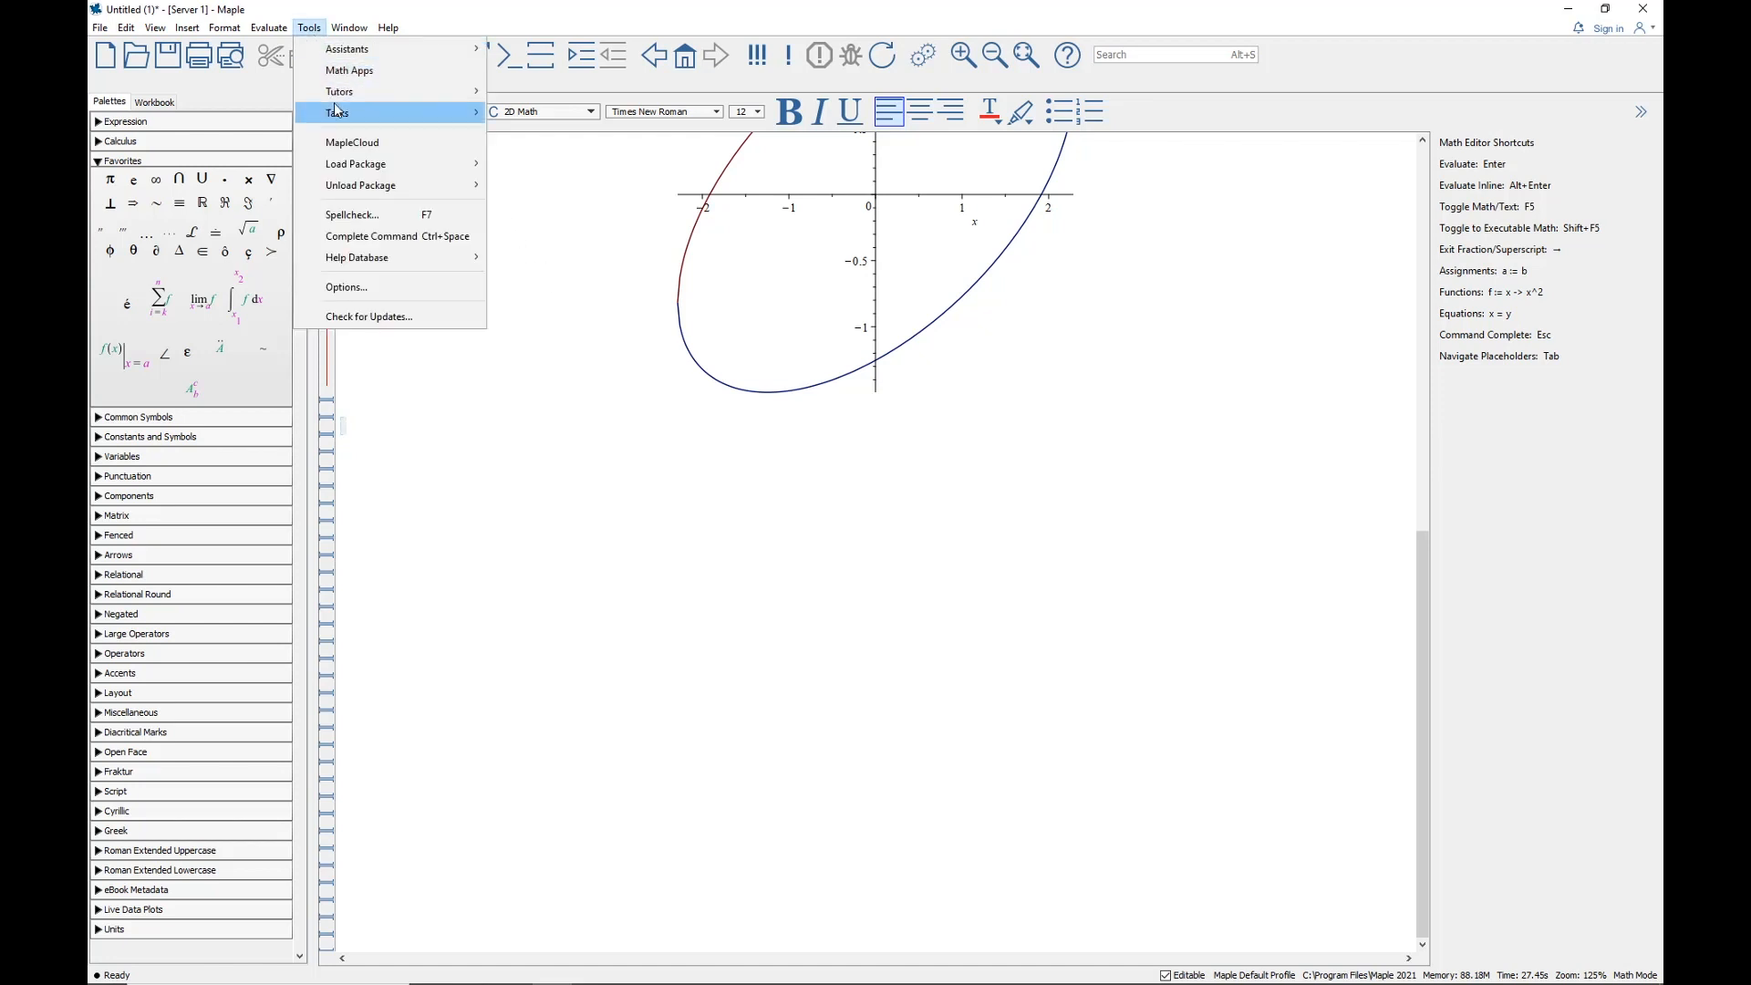
pyautogui.moveTo(340, 113)
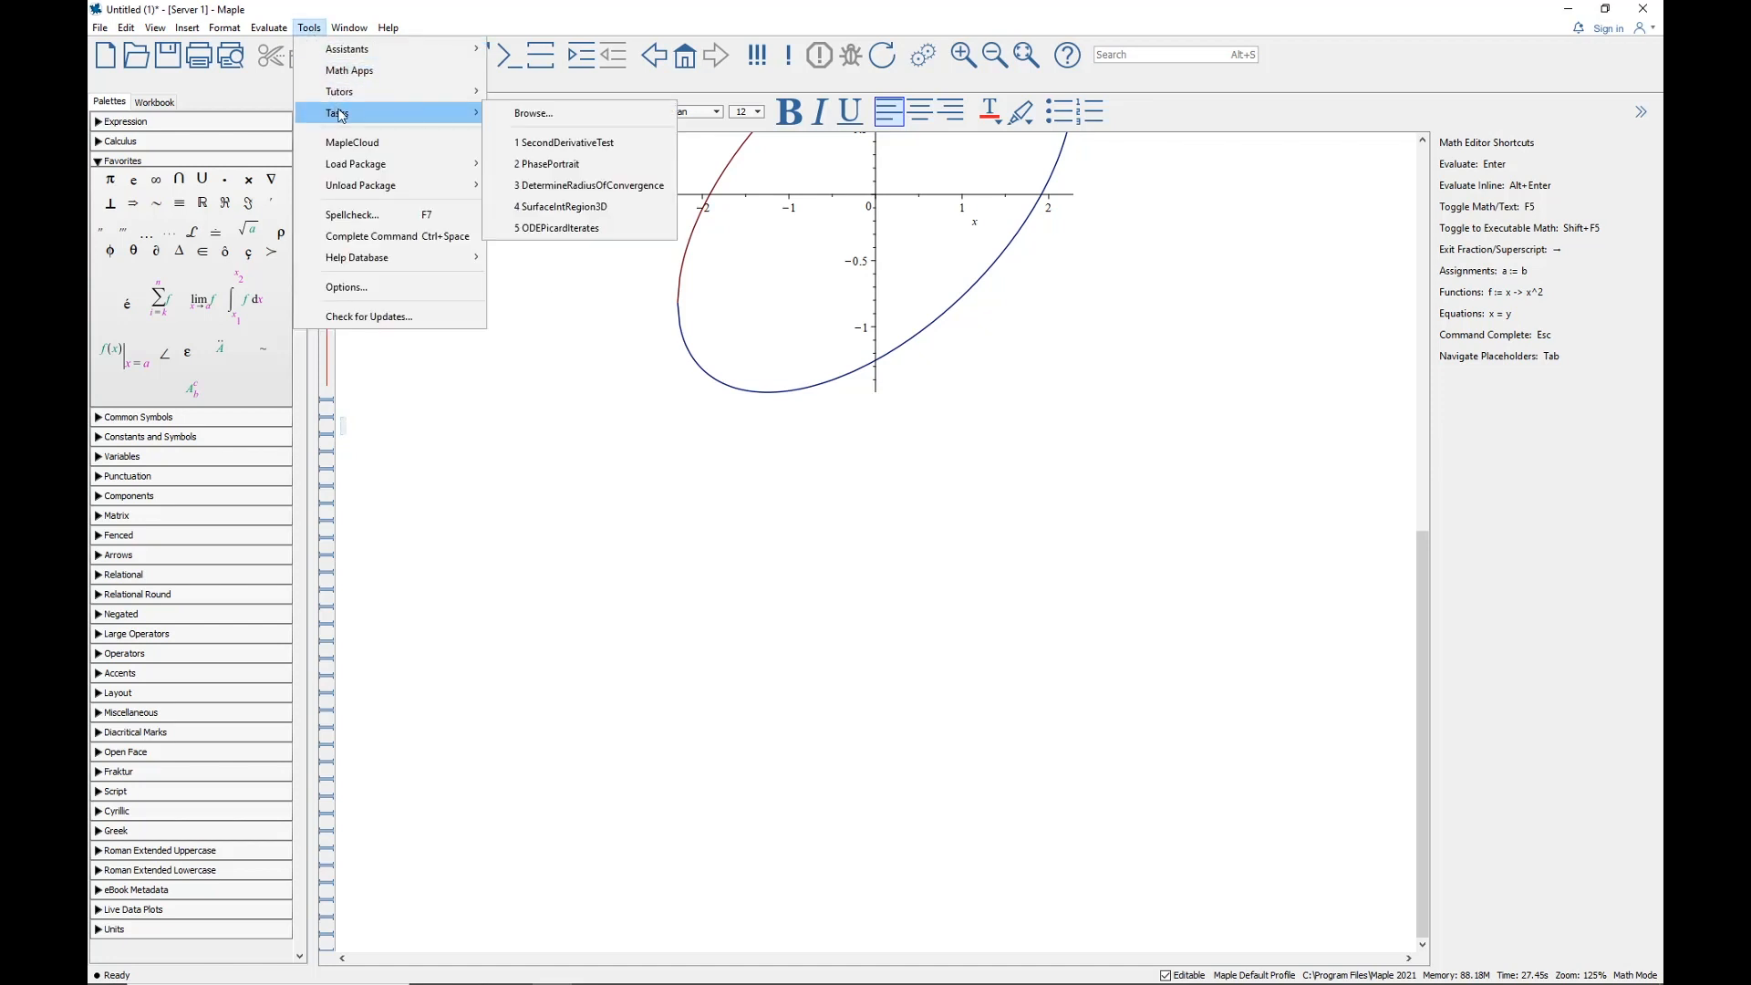
pyautogui.click(520, 117)
pyautogui.click(178, 363)
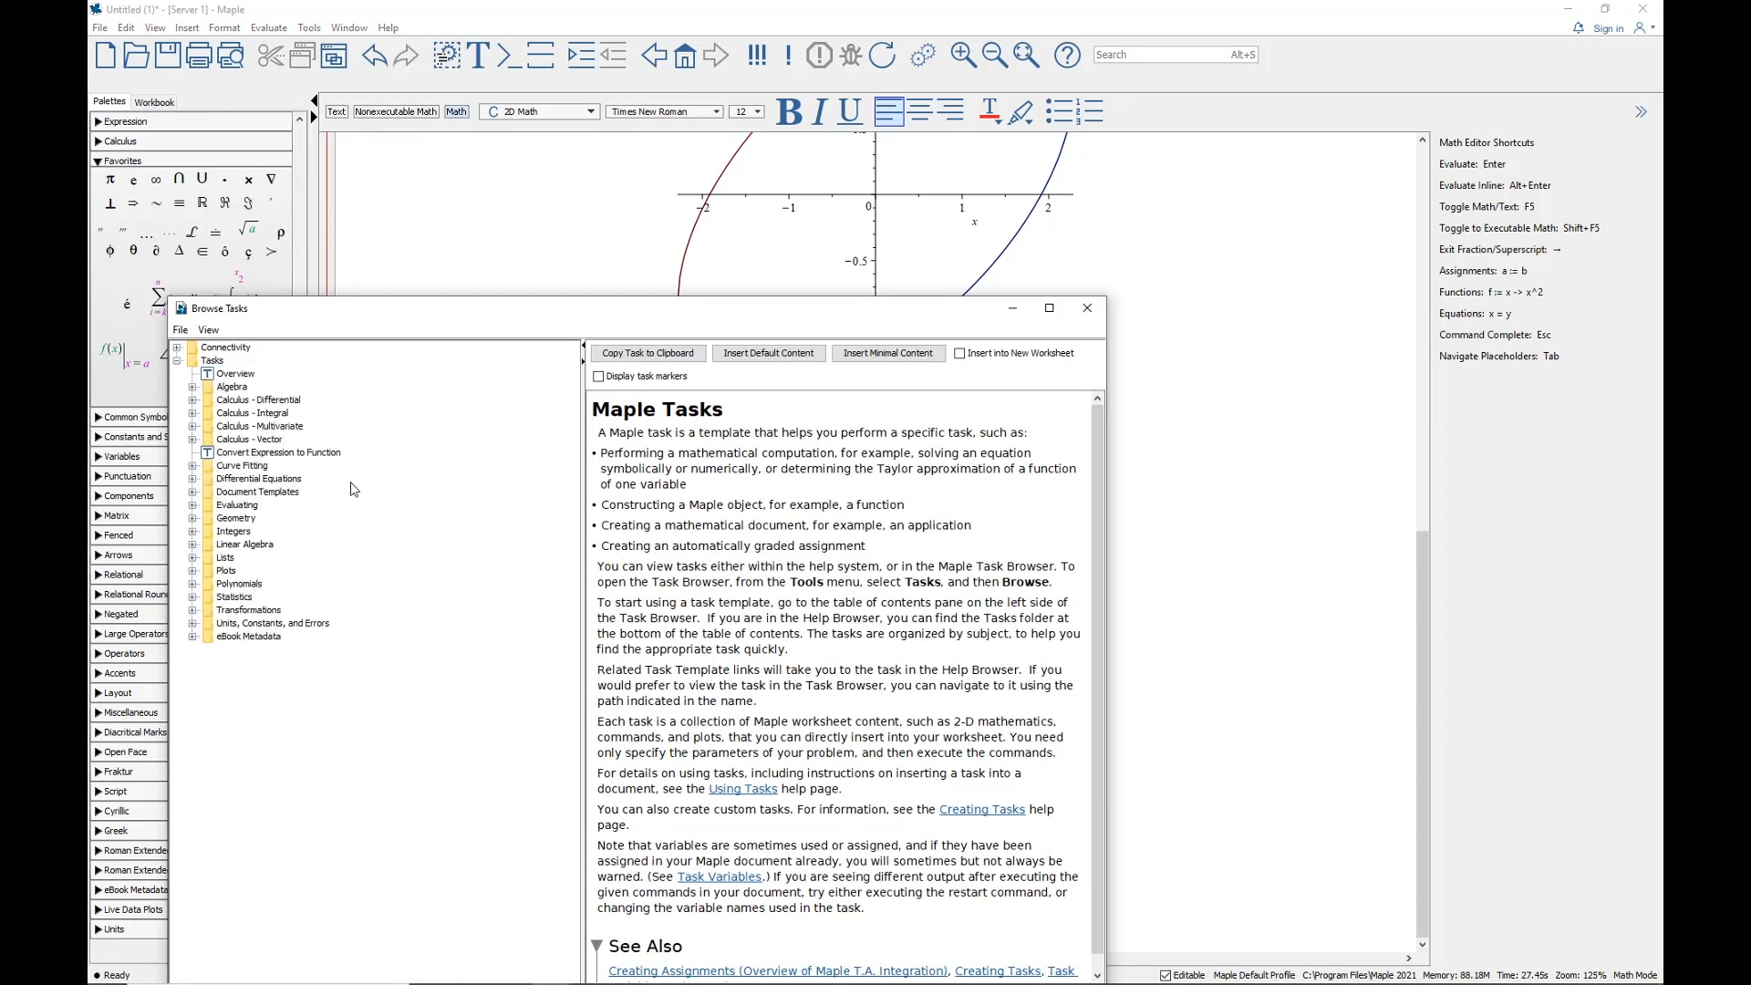
pyautogui.click(193, 401)
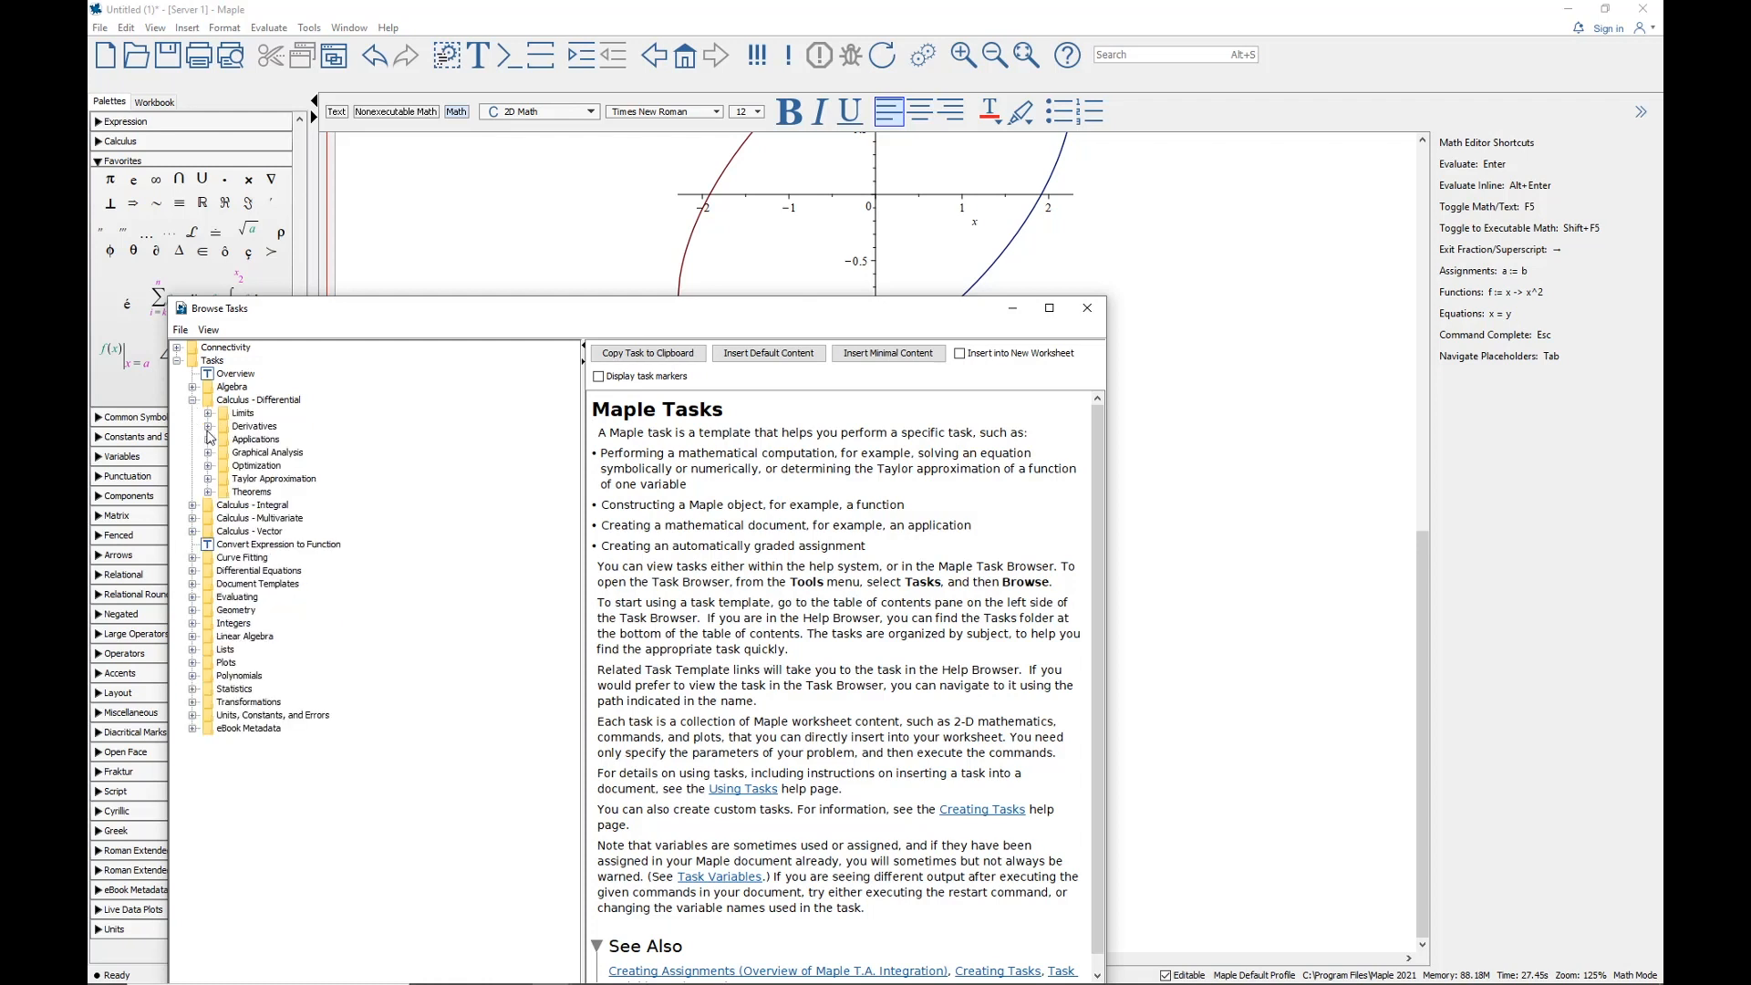
pyautogui.click(207, 426)
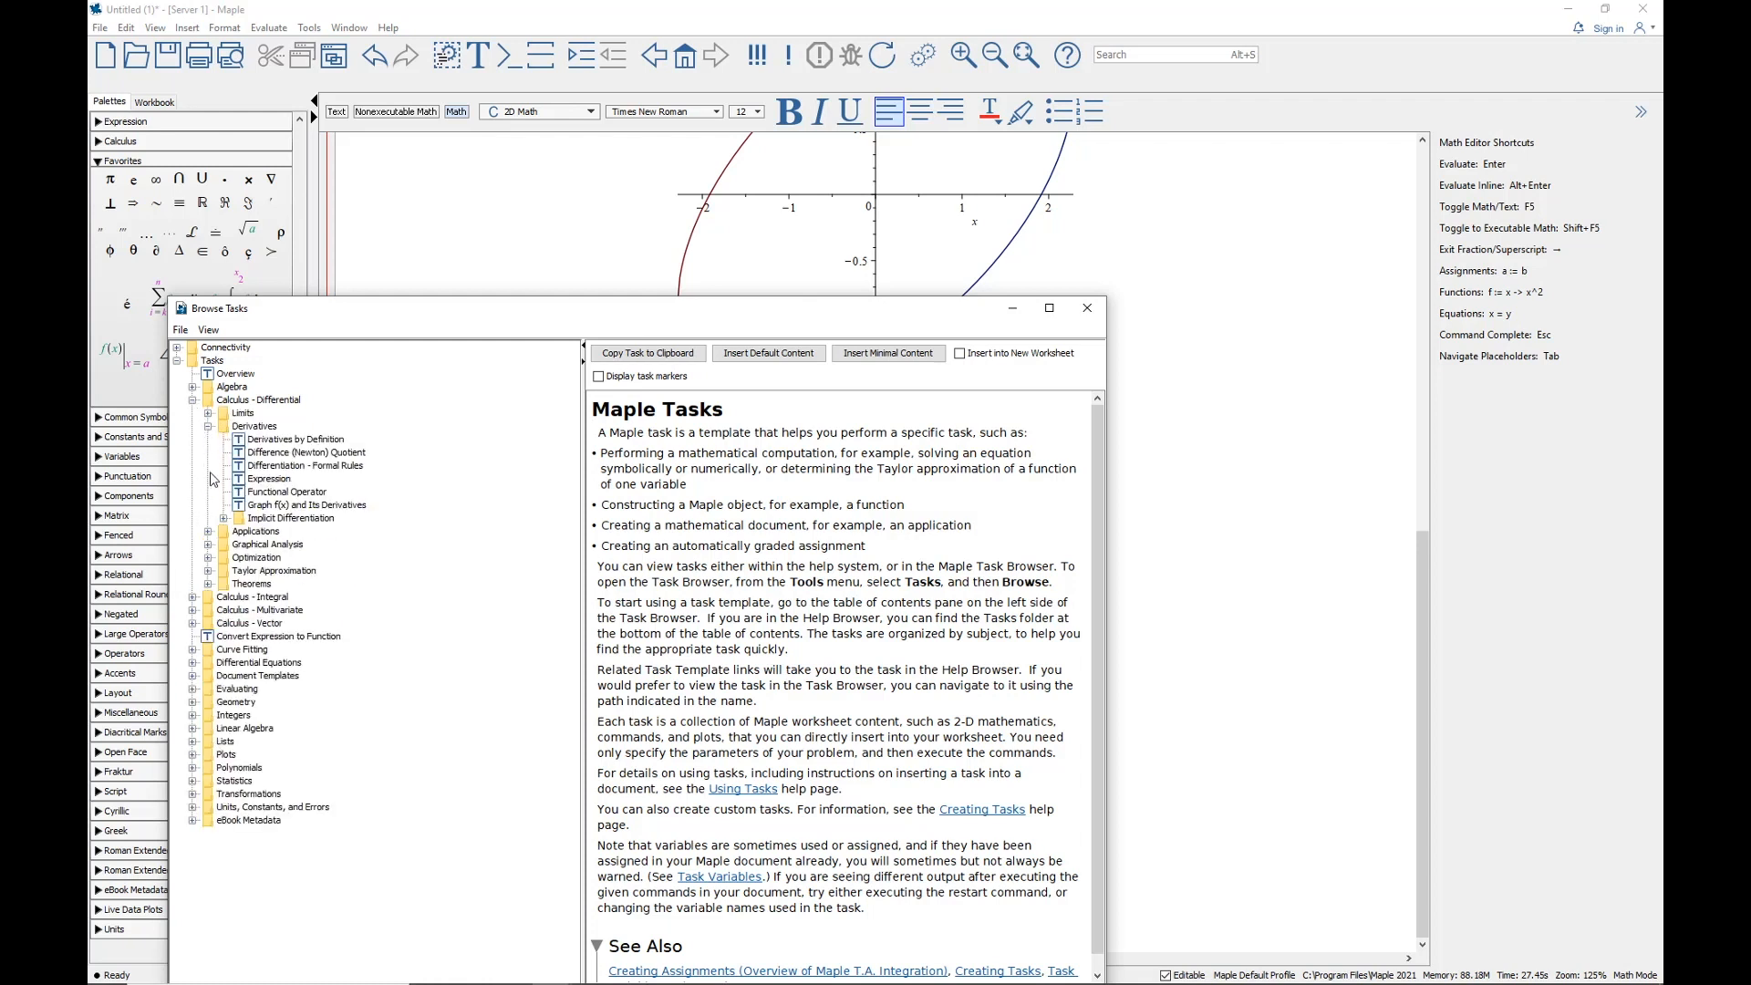
pyautogui.click(223, 518)
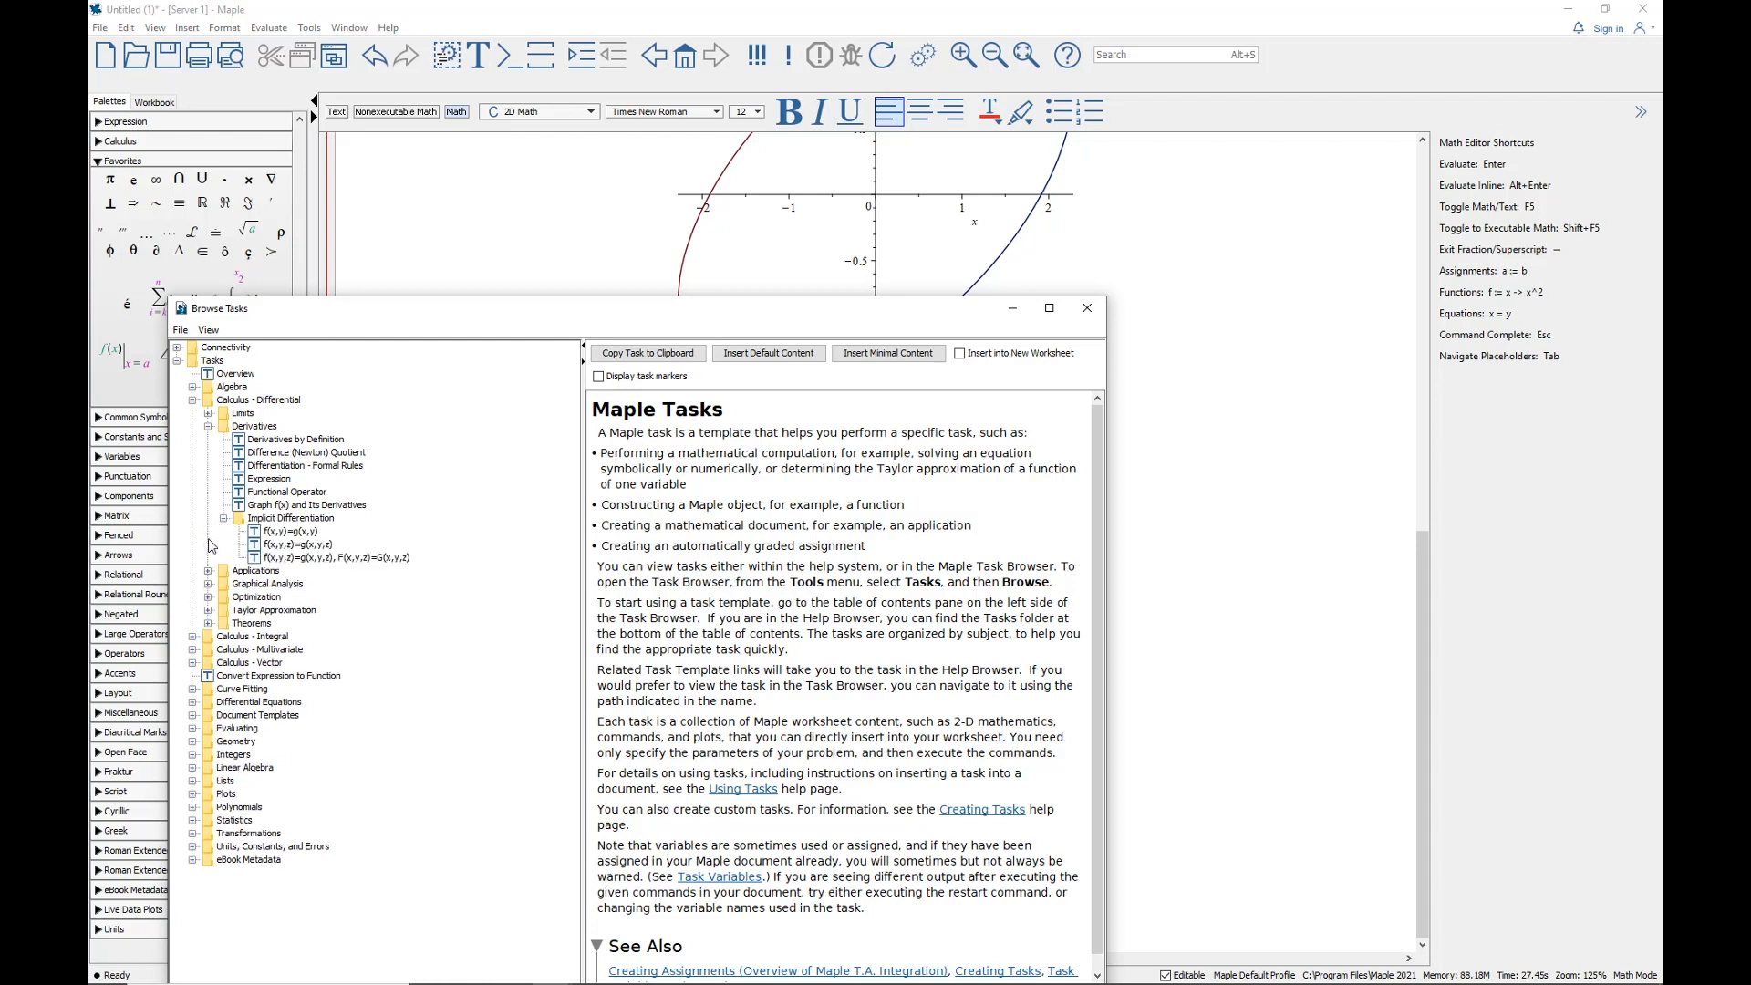
pyautogui.click(288, 533)
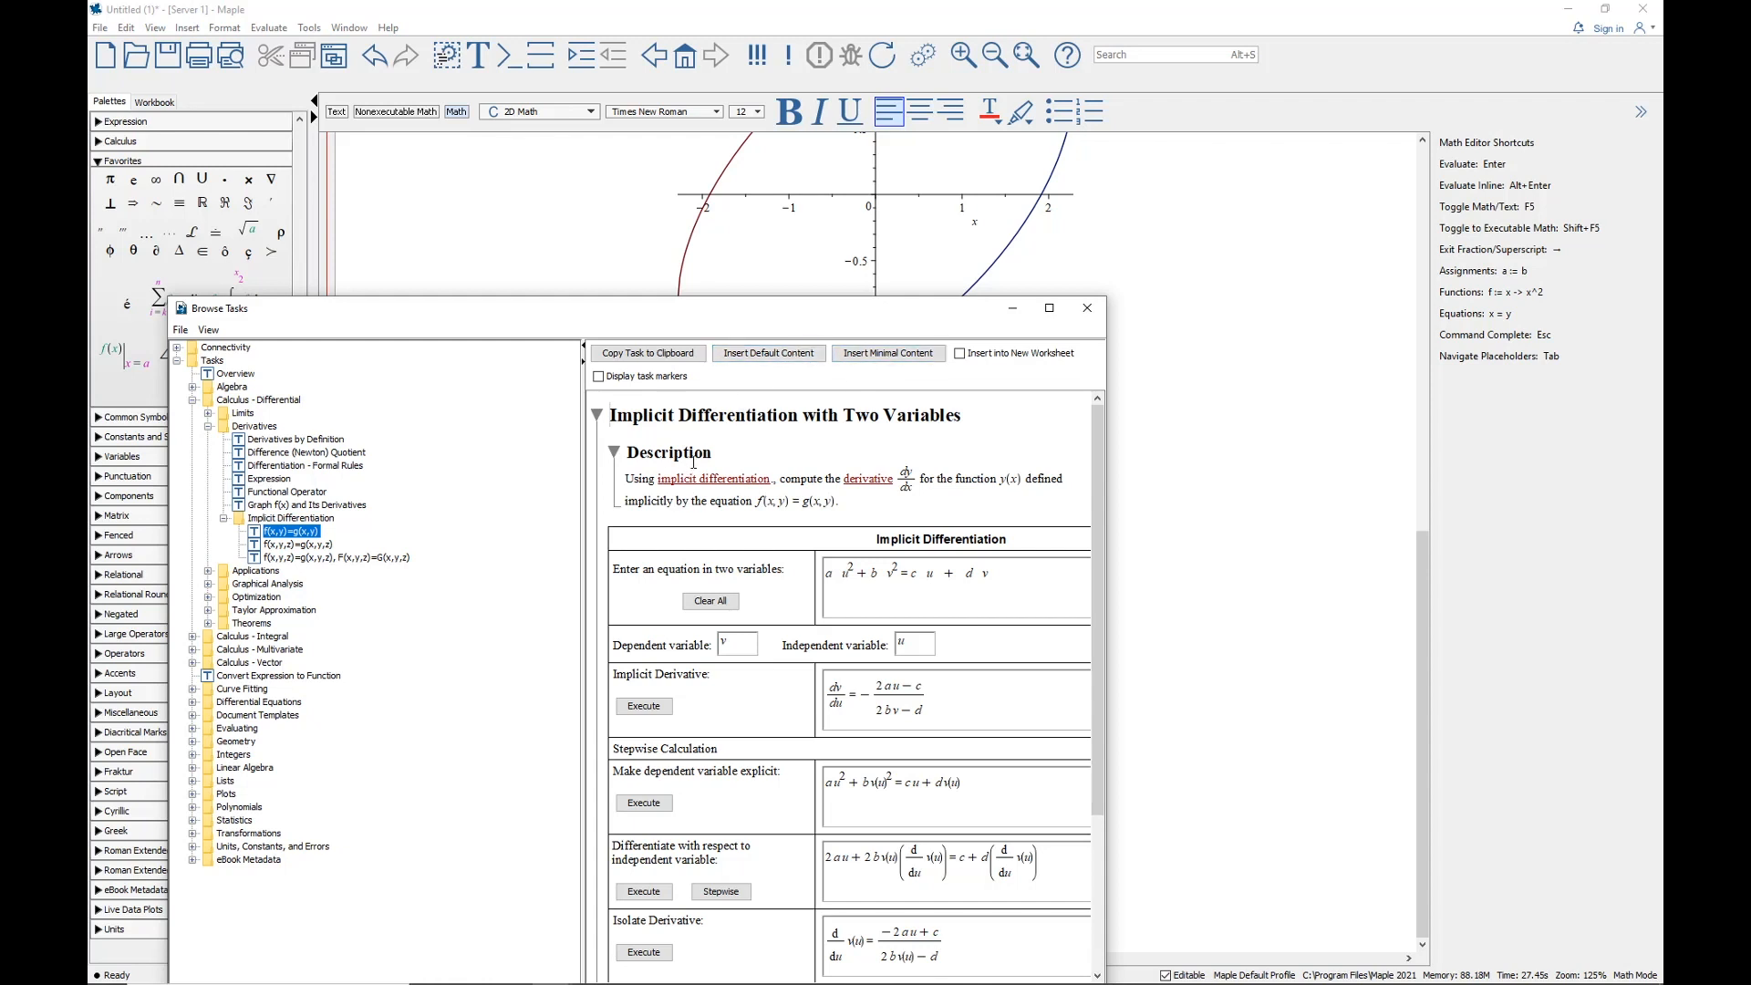
pyautogui.click(889, 354)
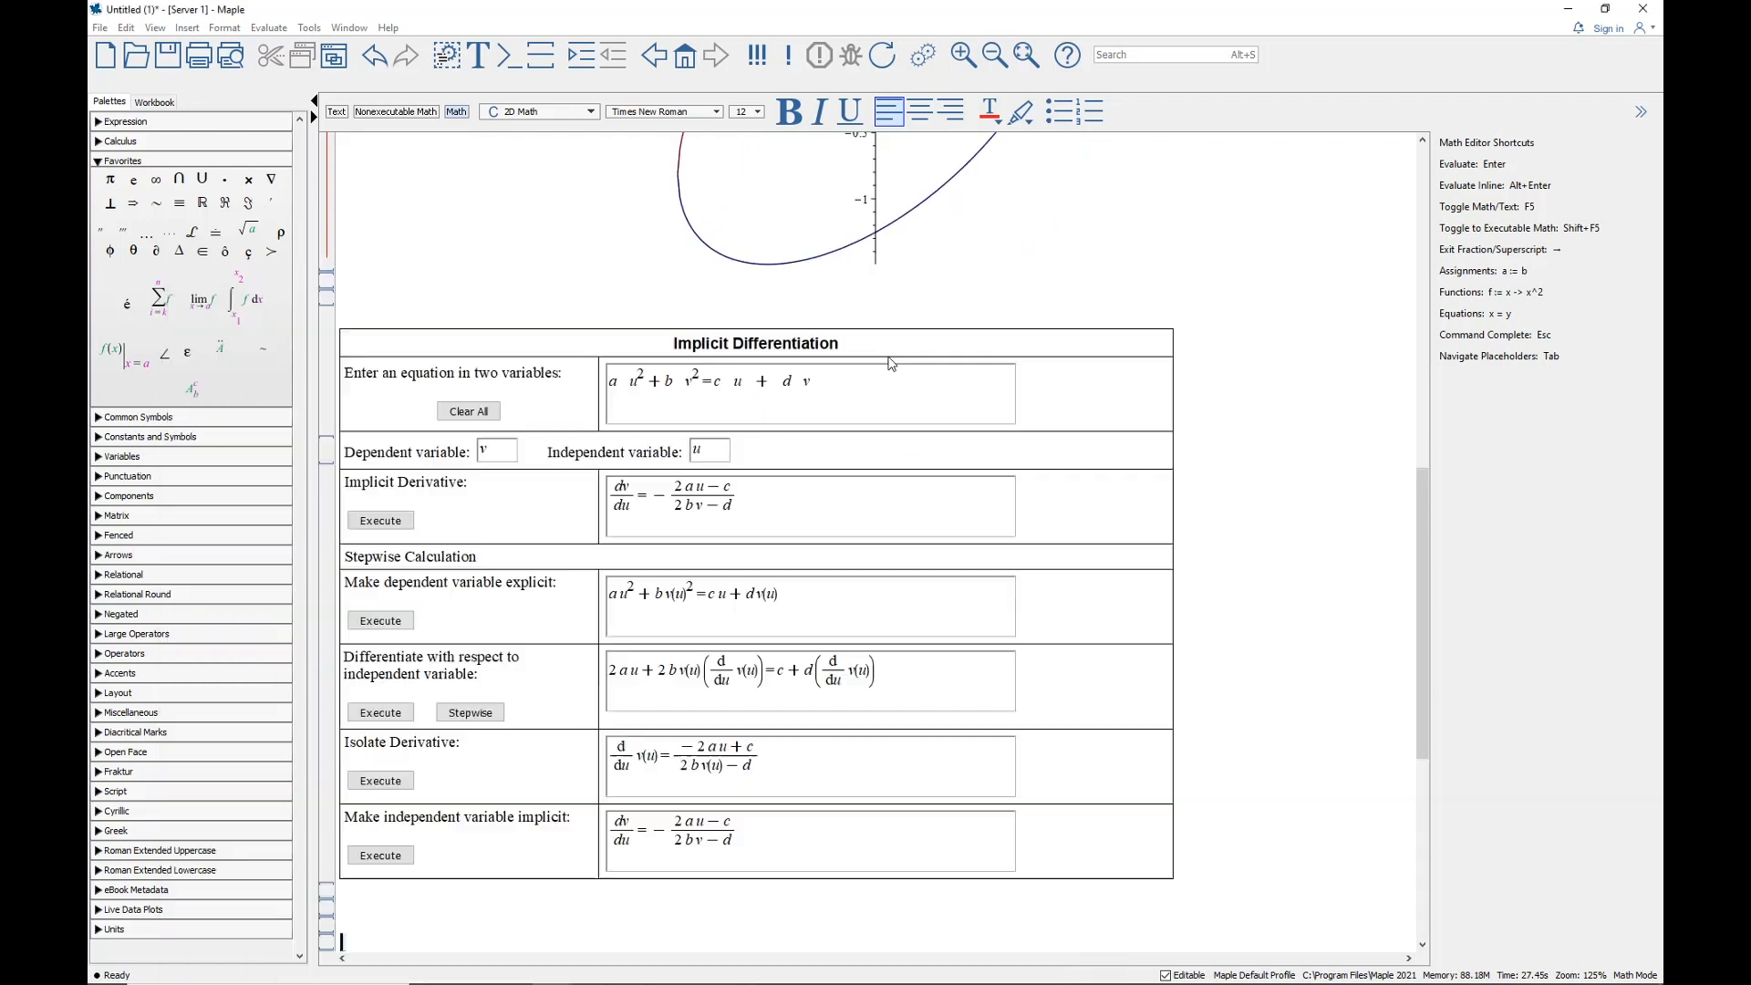
# Clear the implicit differentiation template and enter the equation 3x^2 - 5xy + 7y^2 = 11
pyautogui.click(474, 416)
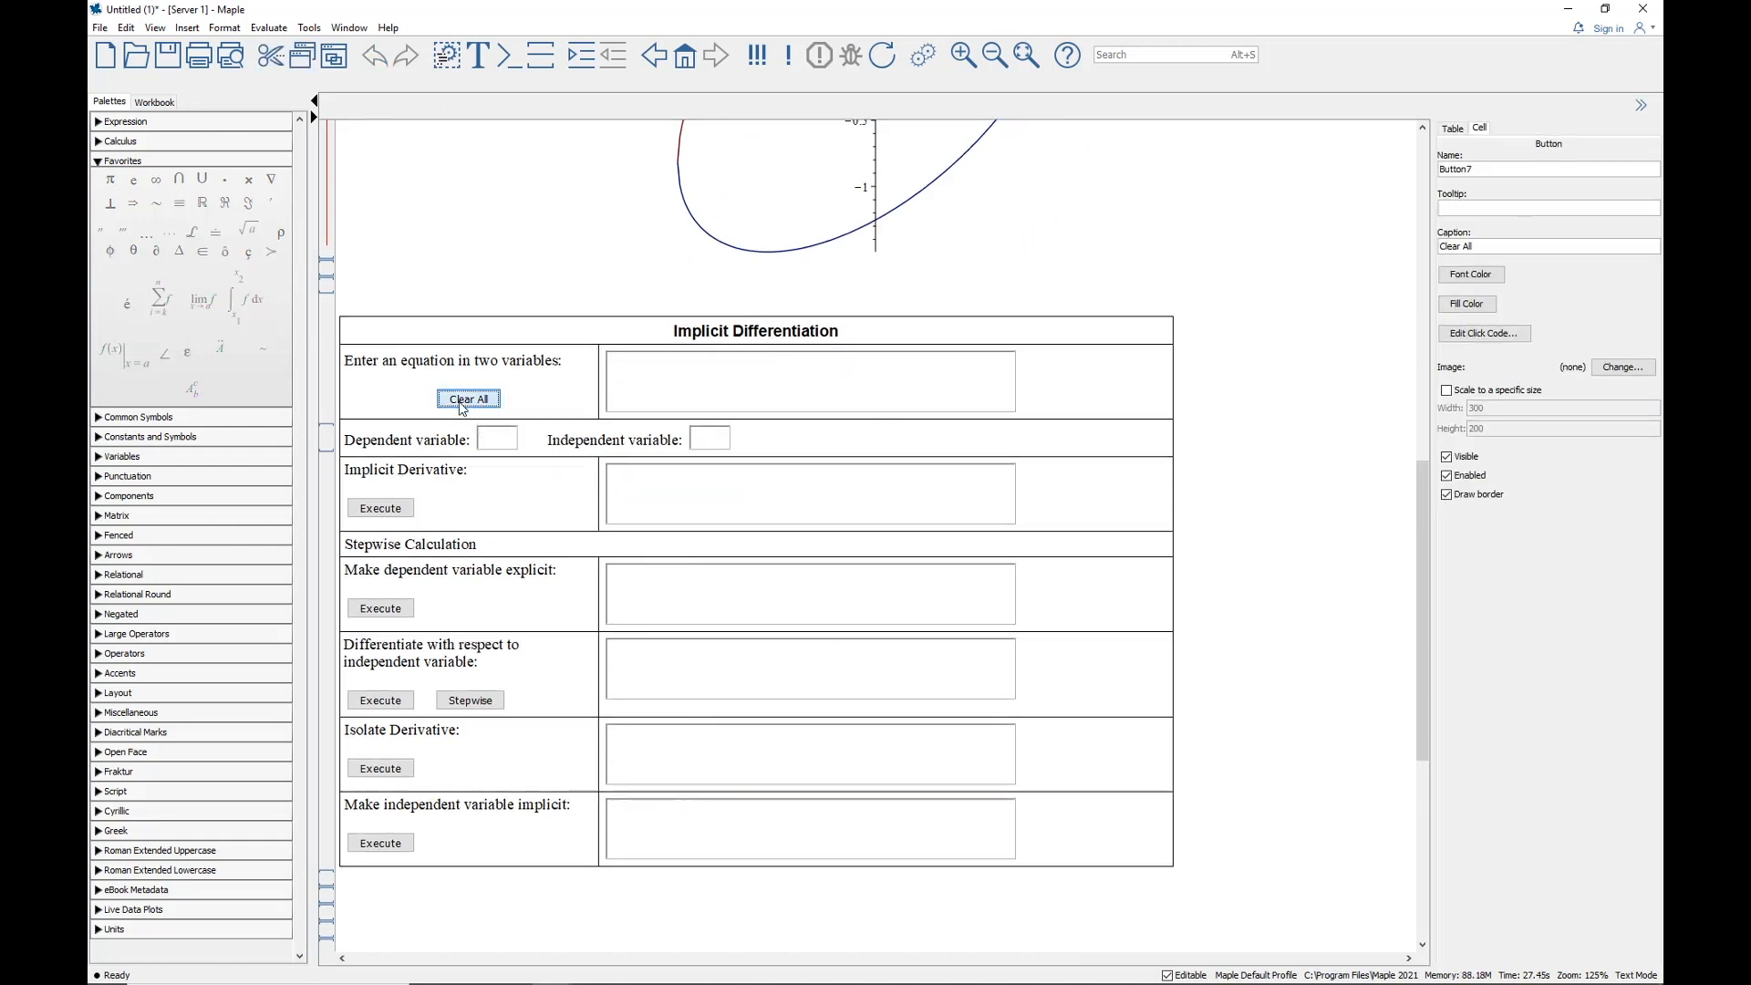
pyautogui.click(653, 392)
pyautogui.write('3x^2 - 5xy + 7y^2 = 11')
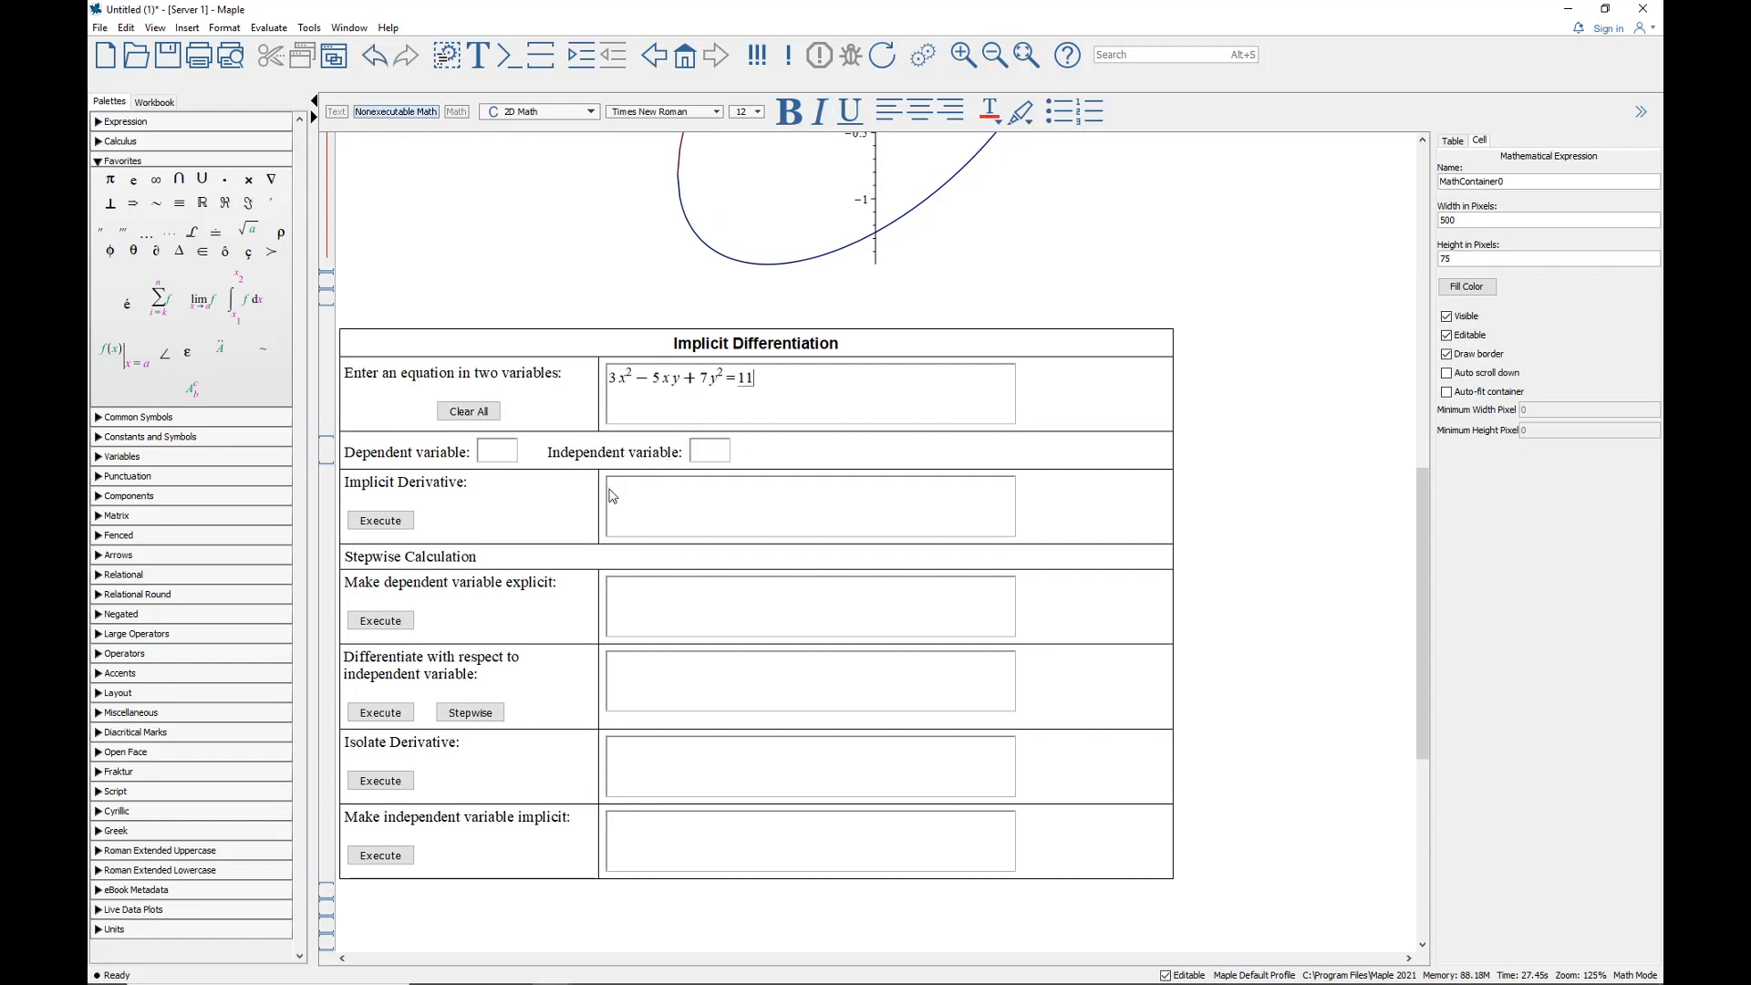
# Set the dependent variable to y and the independent variable to x, and compute the implicit derivative
pyautogui.click(500, 451)
pyautogui.write('y')
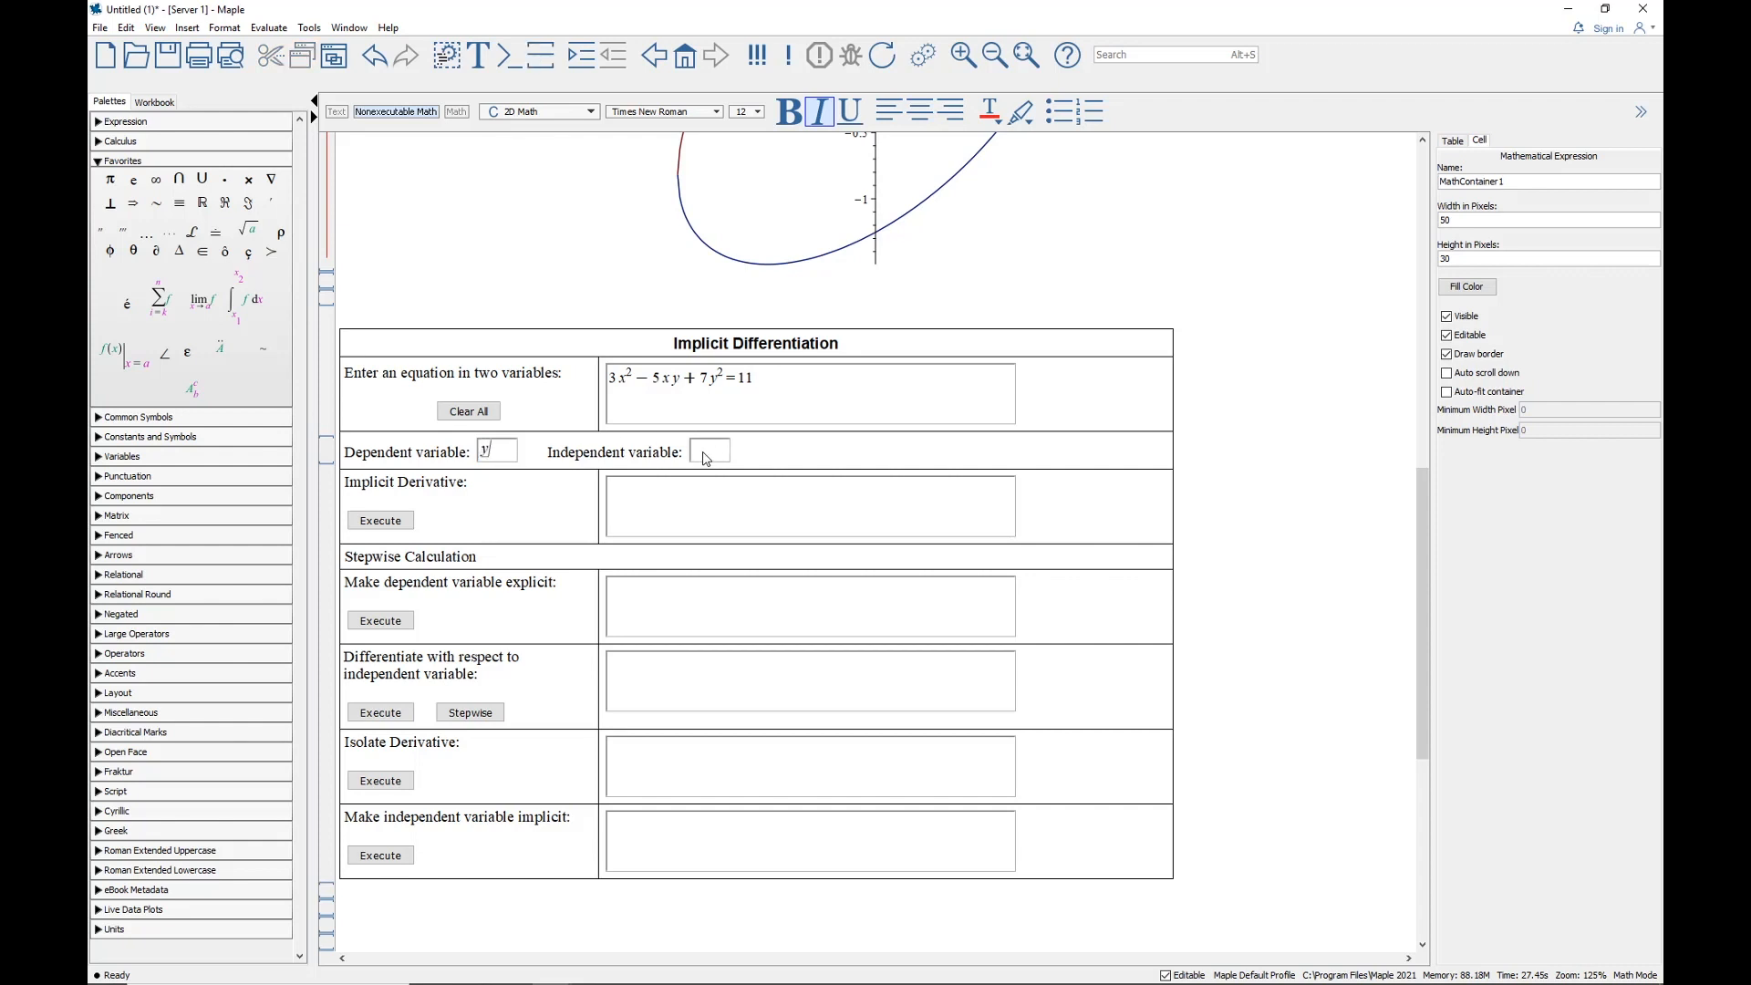
pyautogui.click(707, 458)
pyautogui.write('x')
pyautogui.click(396, 526)
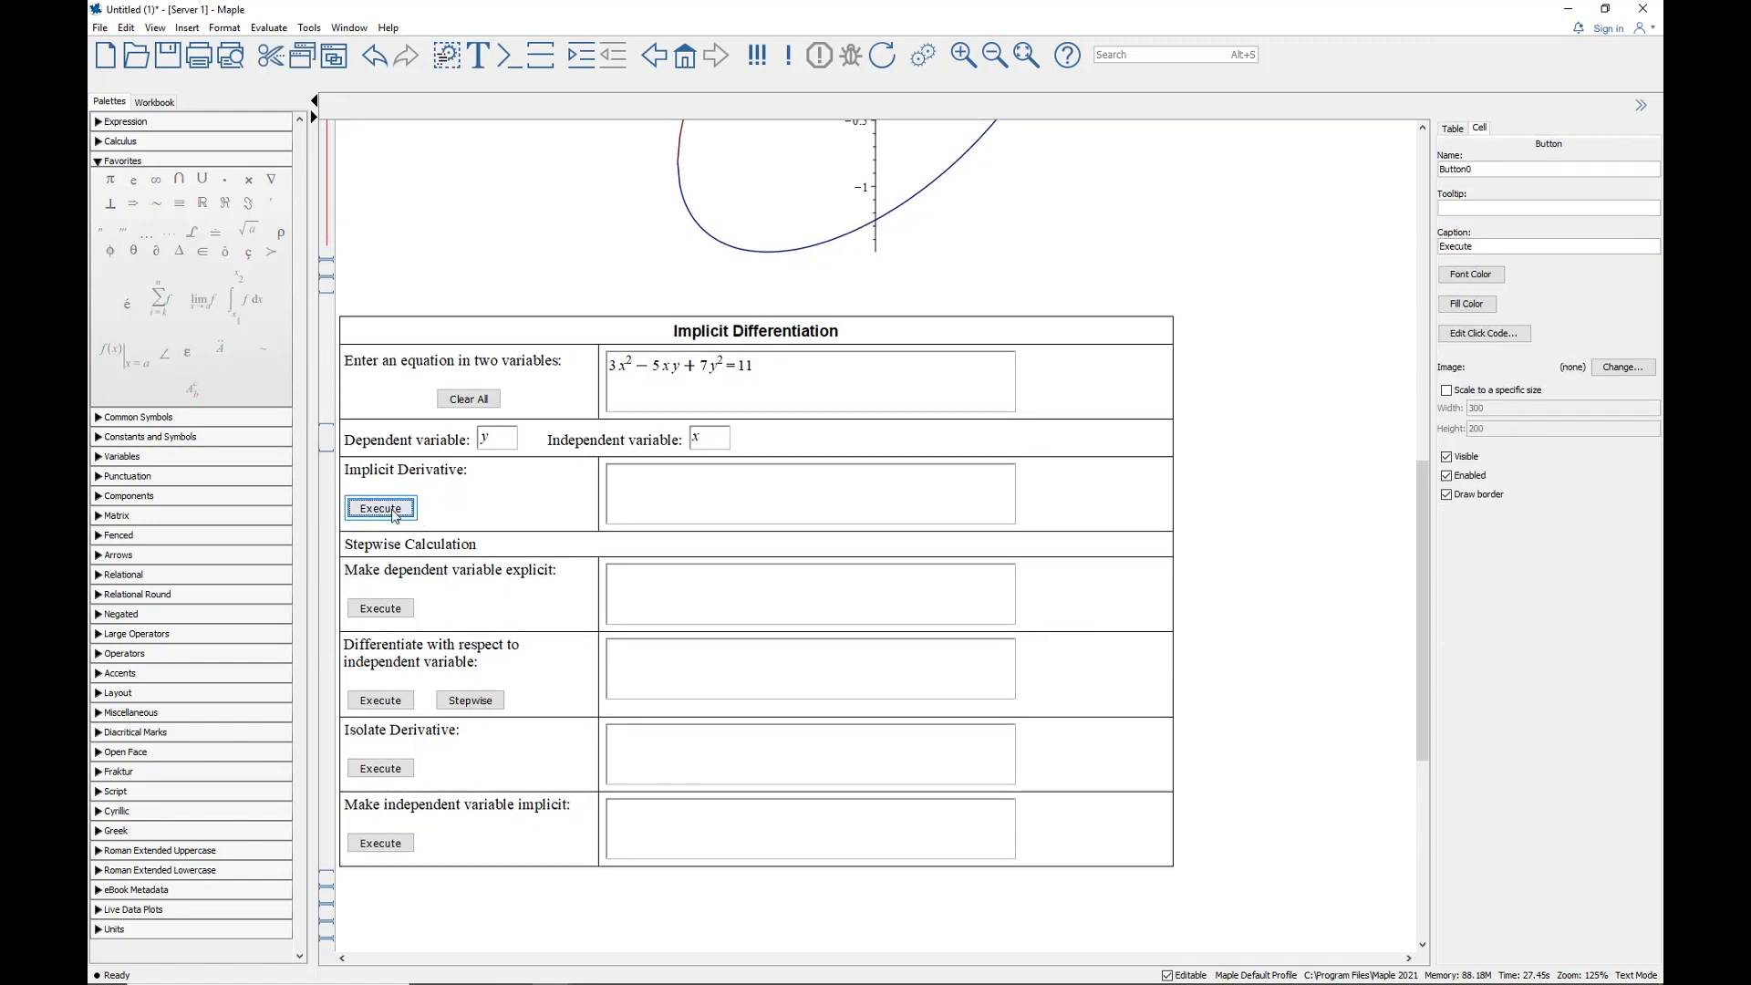
pyautogui.click(395, 513)
# In the stepwise calculation, make the dependent variable explicit and differentiate with respect to the independent variable
pyautogui.scroll(-3, 1426, 605)
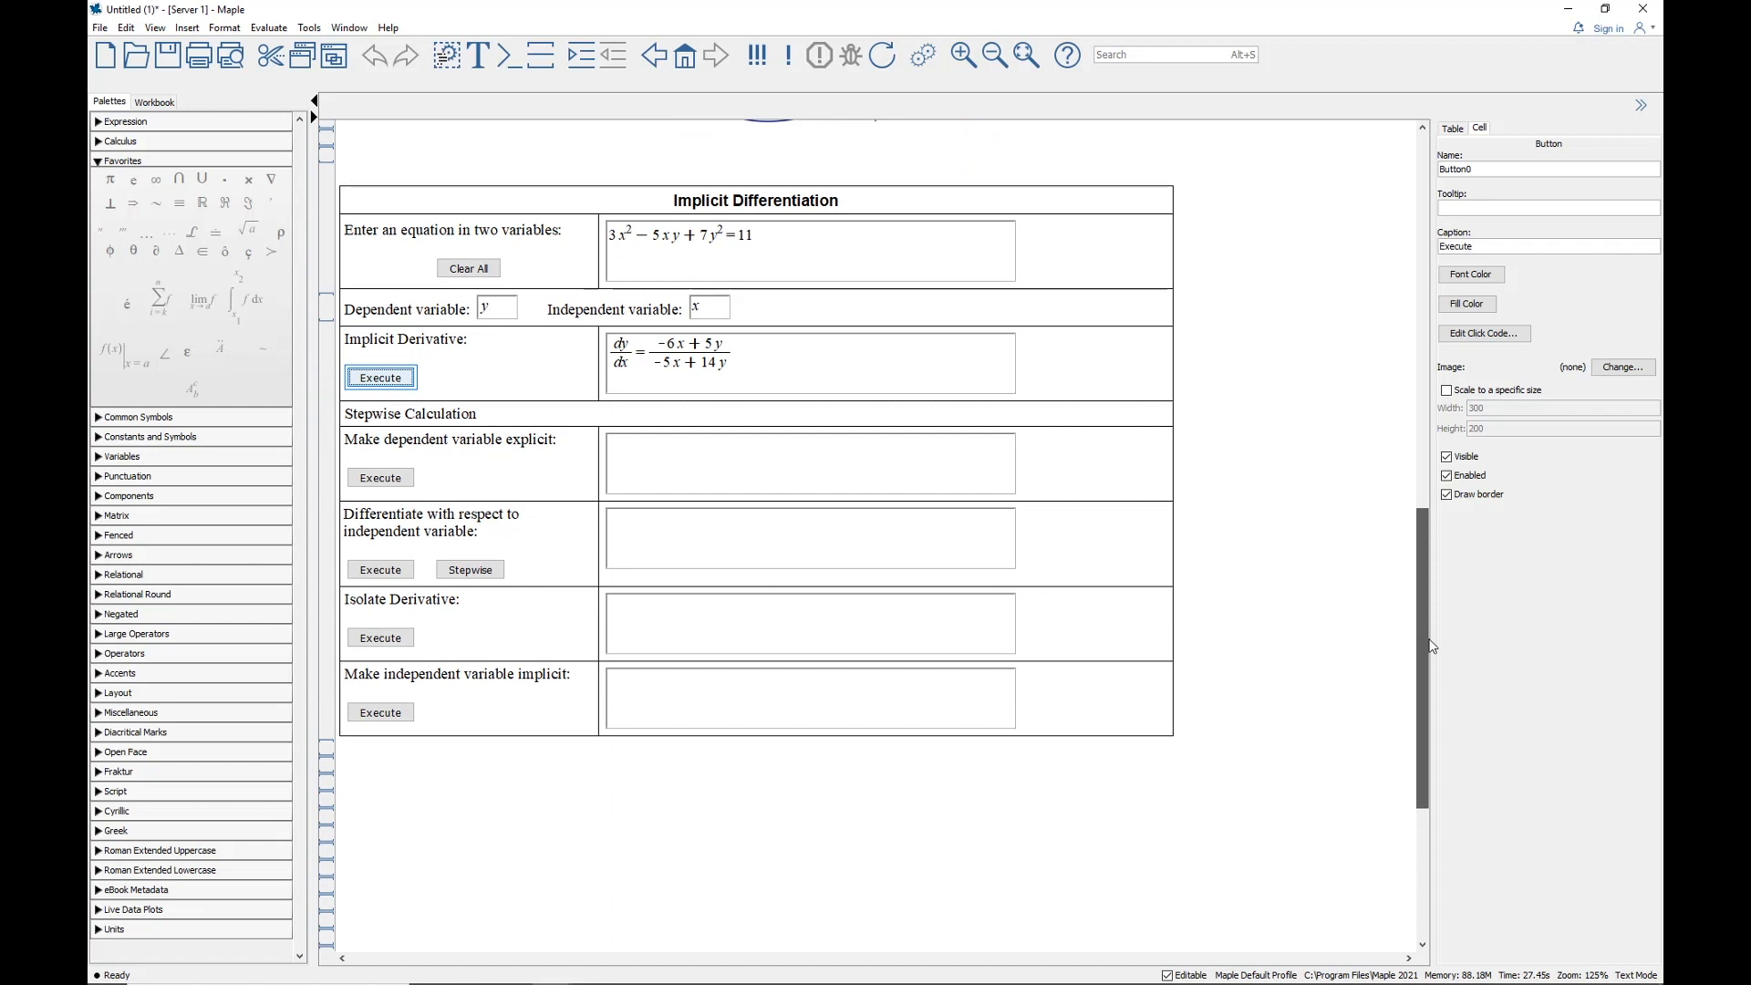
pyautogui.click(381, 478)
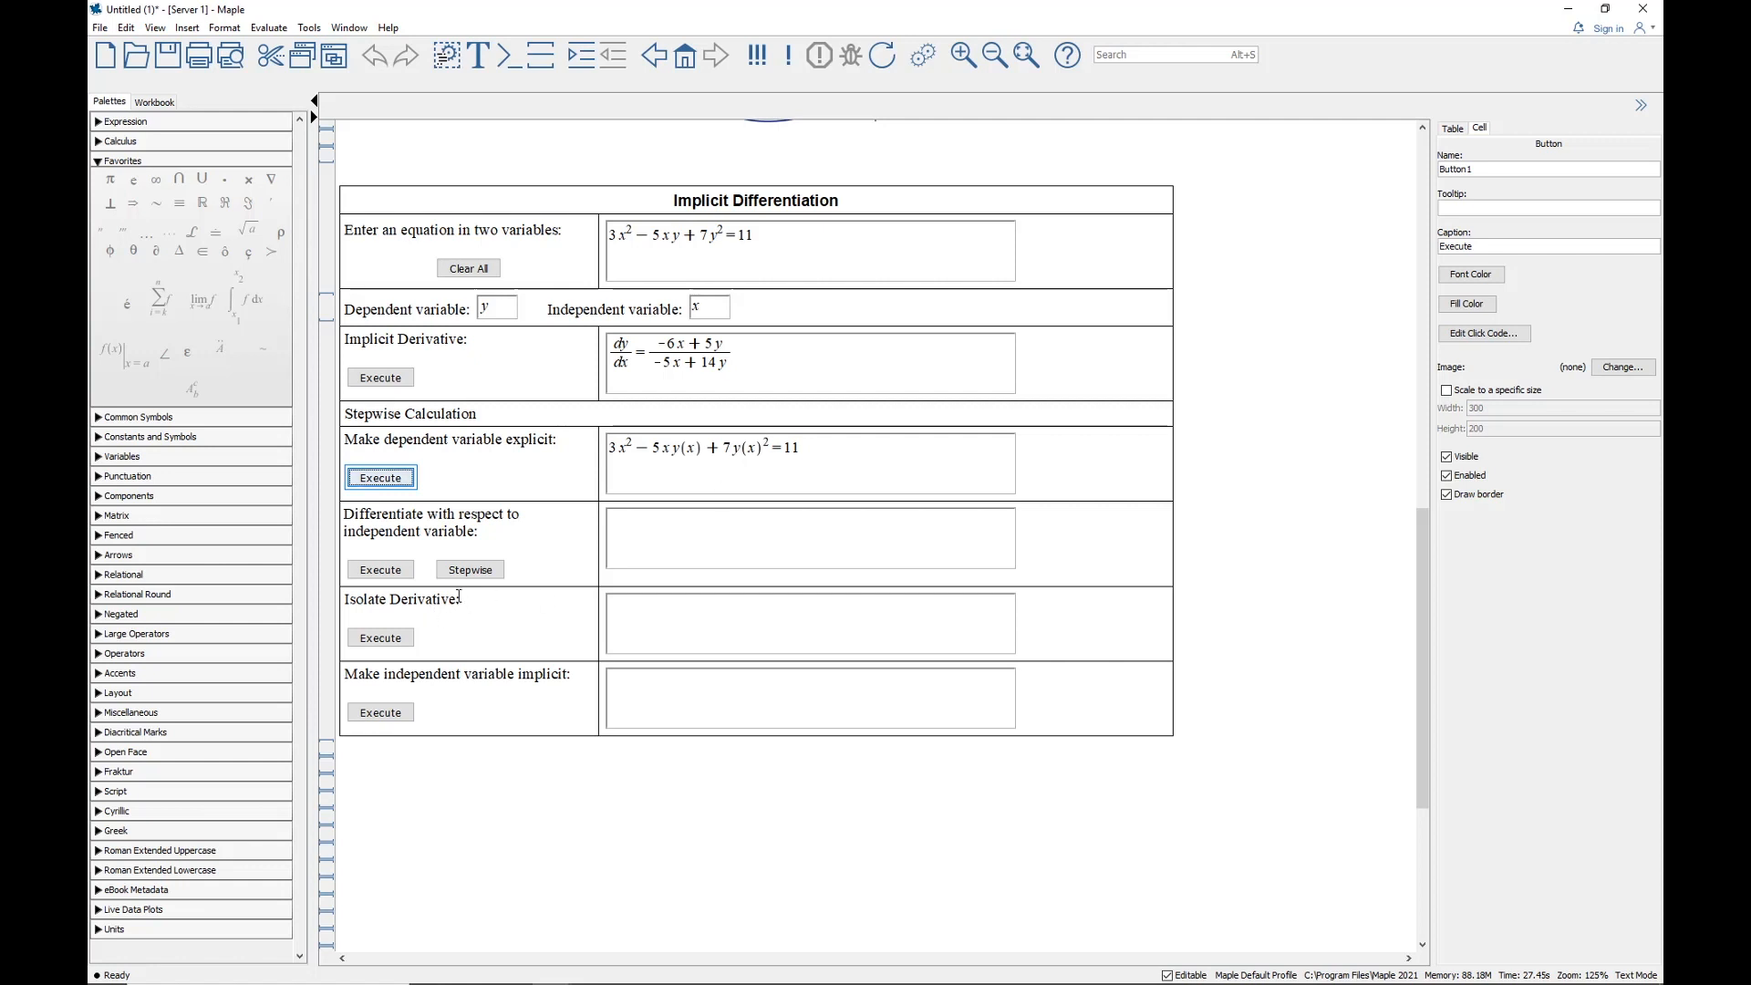
pyautogui.click(384, 570)
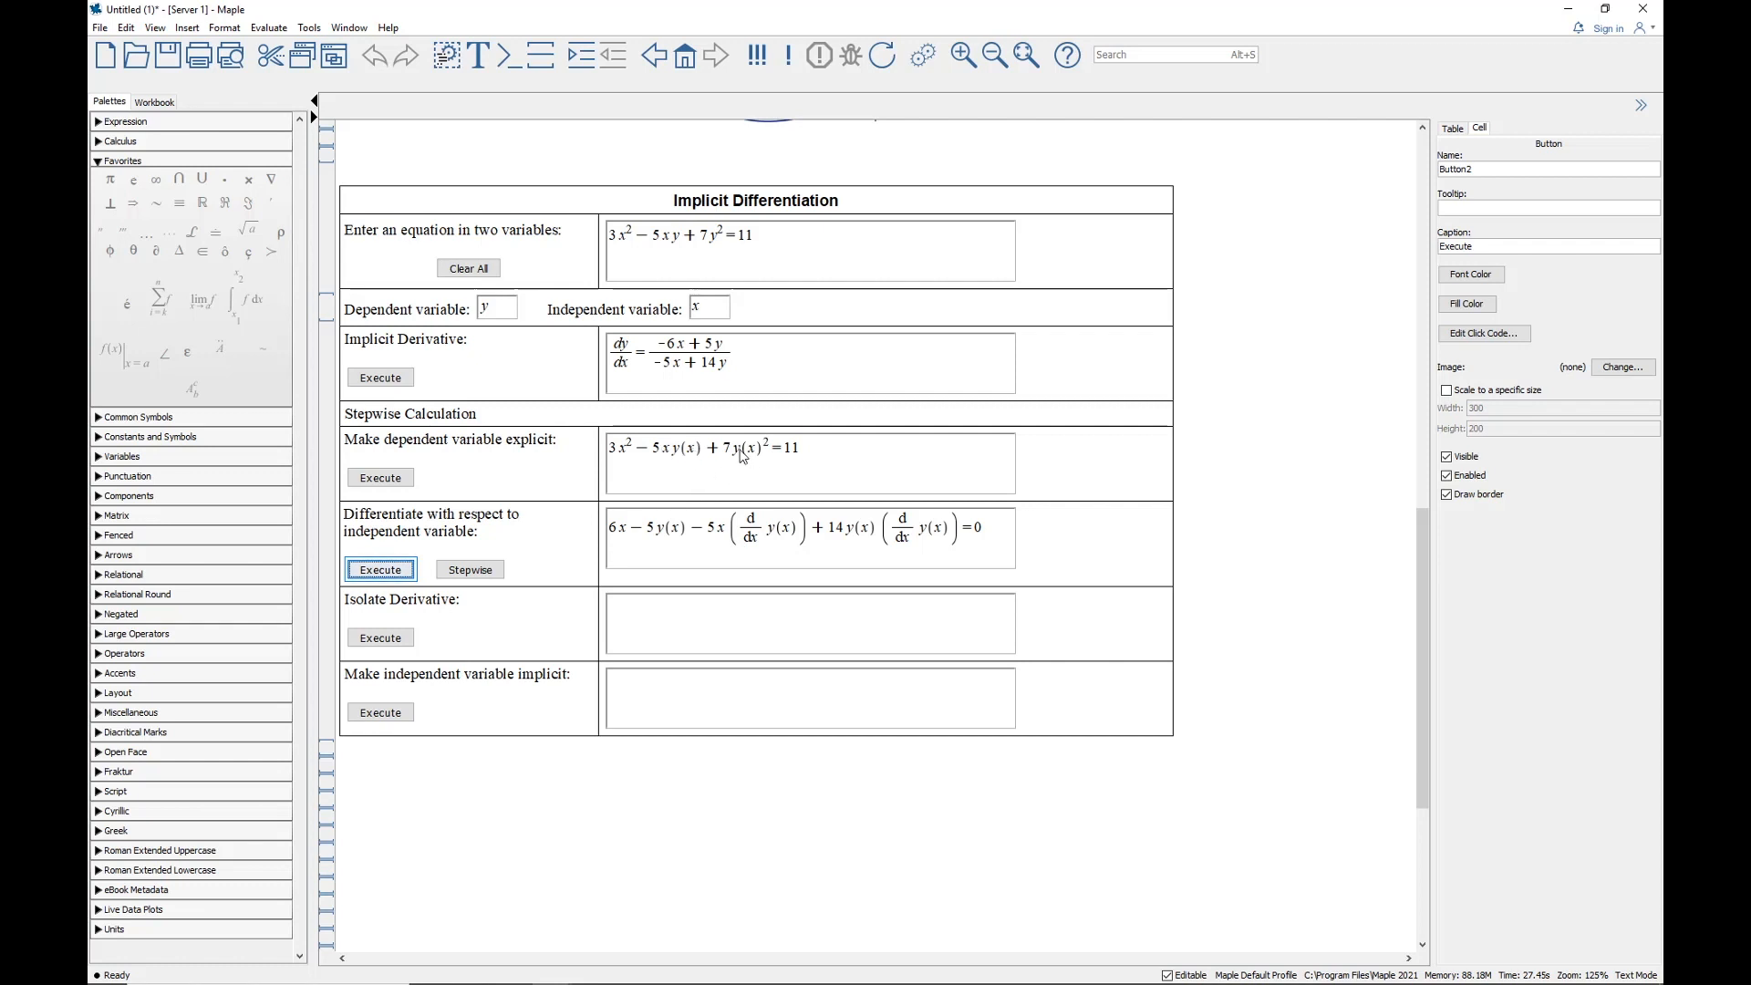
# View the stepwise differentiation tutor, close it, and look through the available single-variable calculus tutors
pyautogui.click(471, 574)
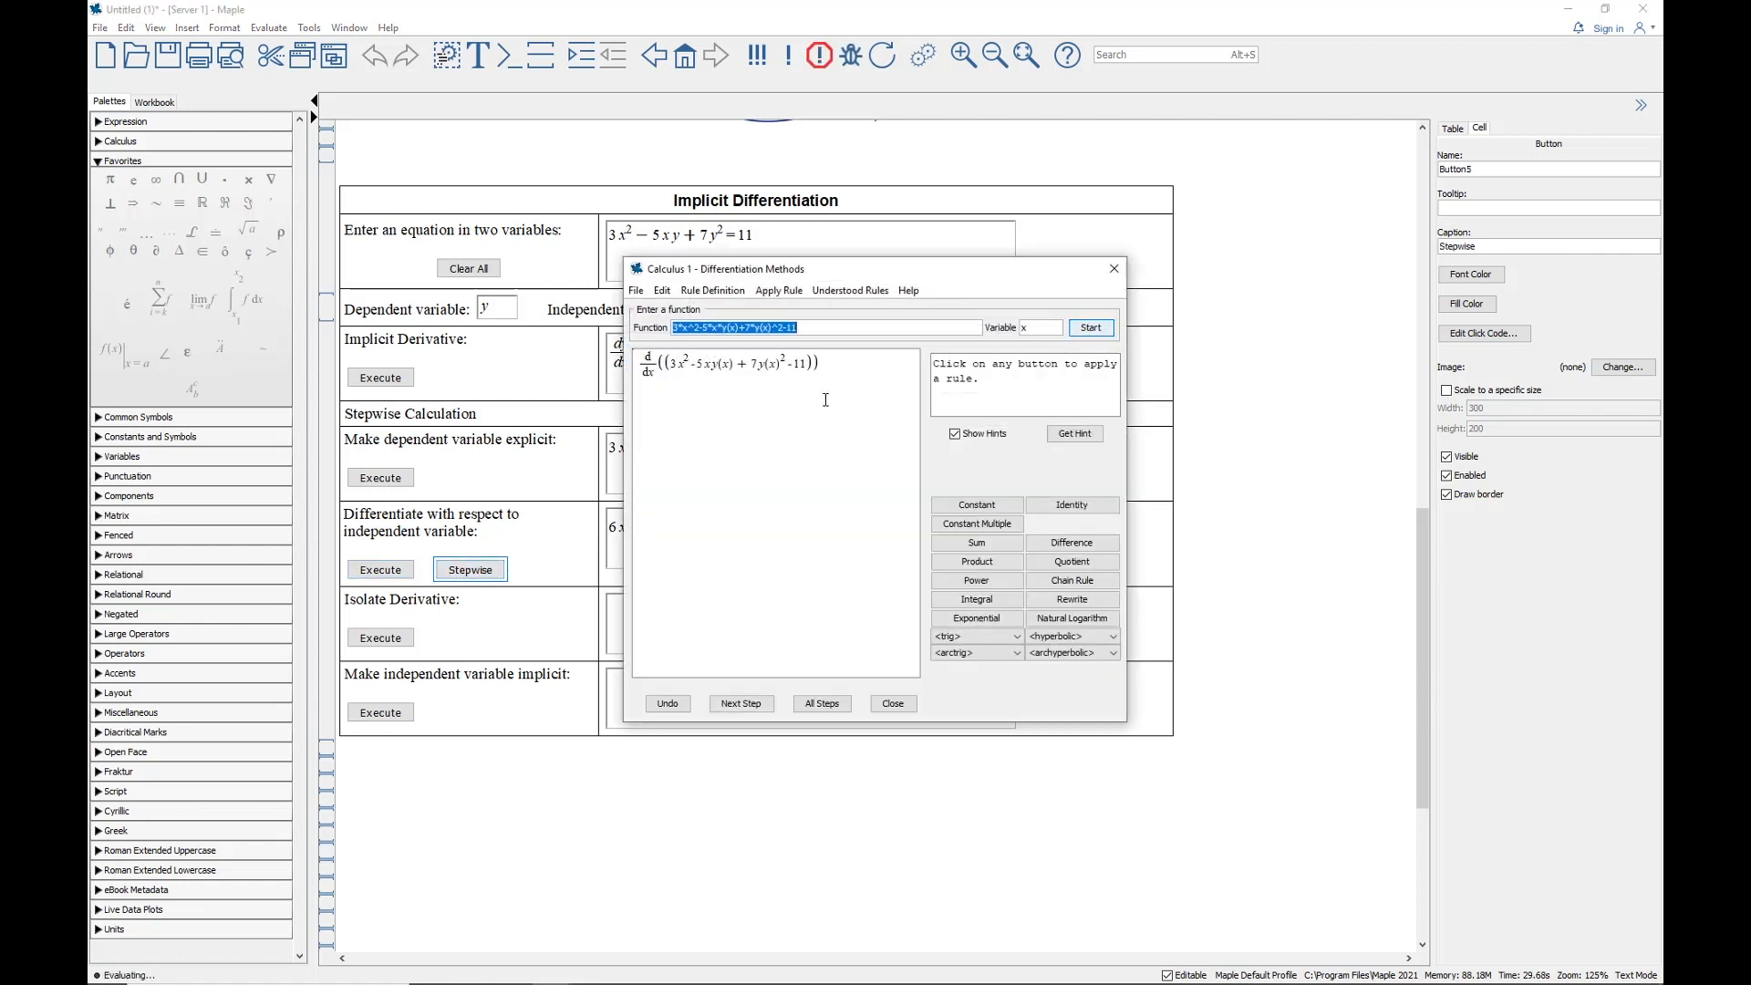
pyautogui.click(1115, 268)
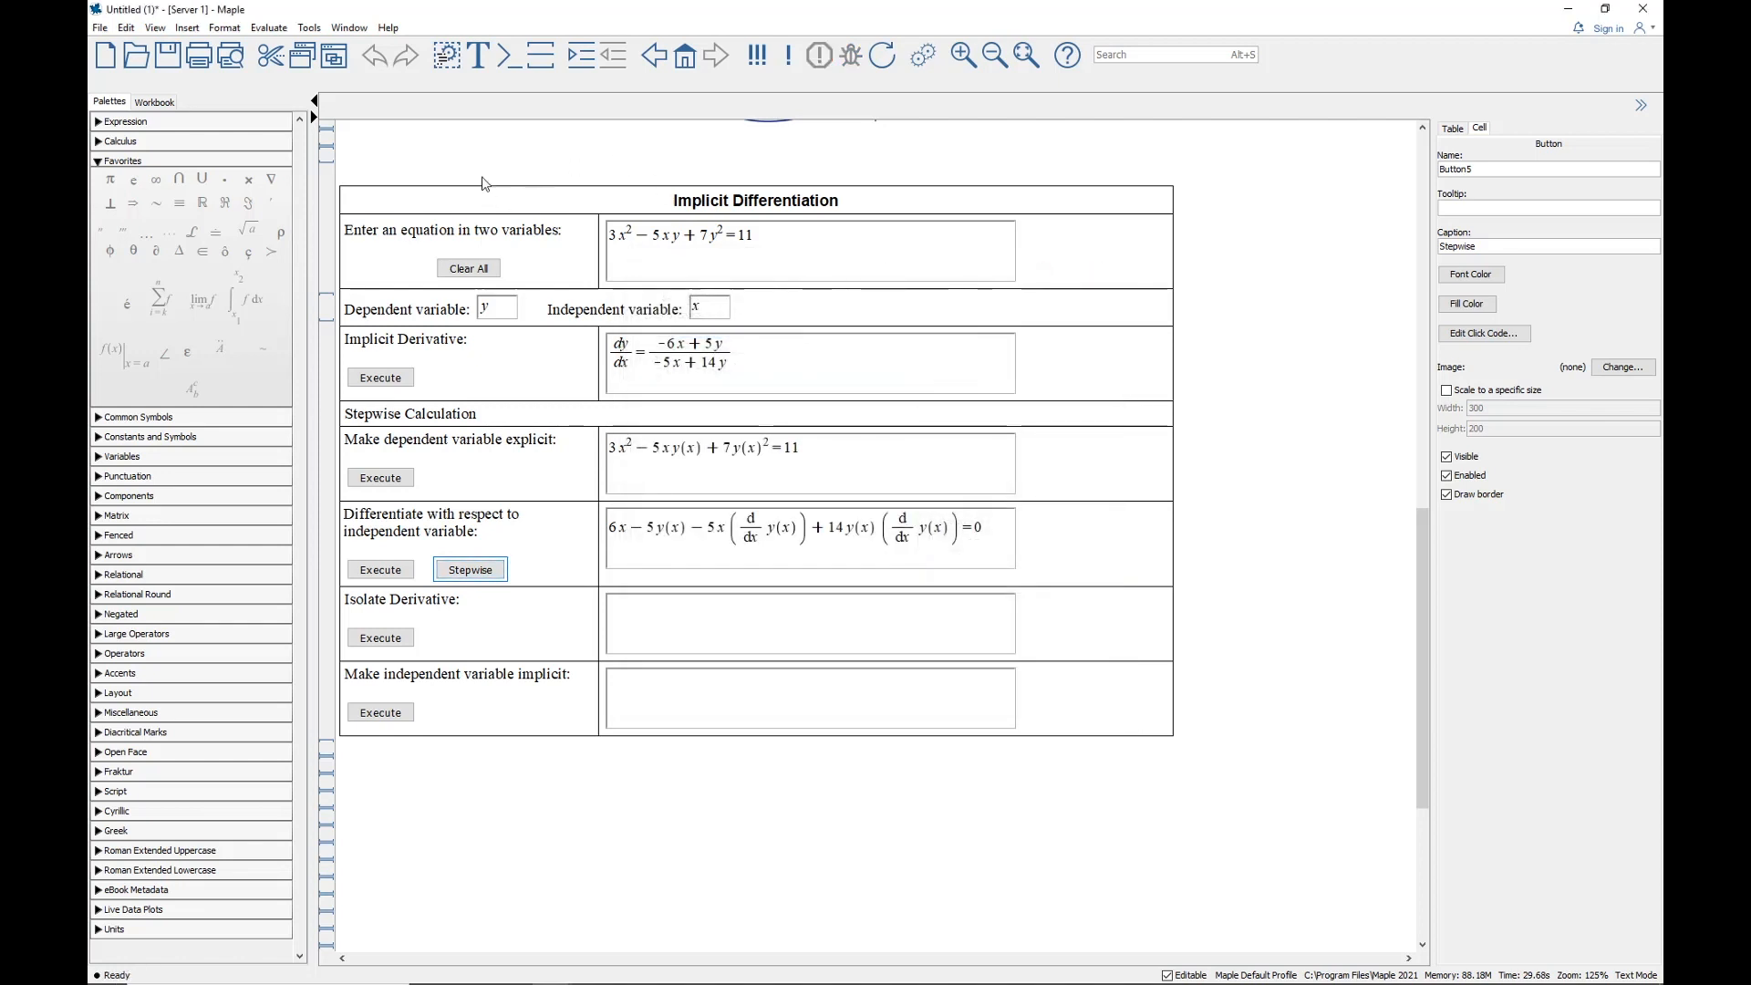
pyautogui.click(310, 30)
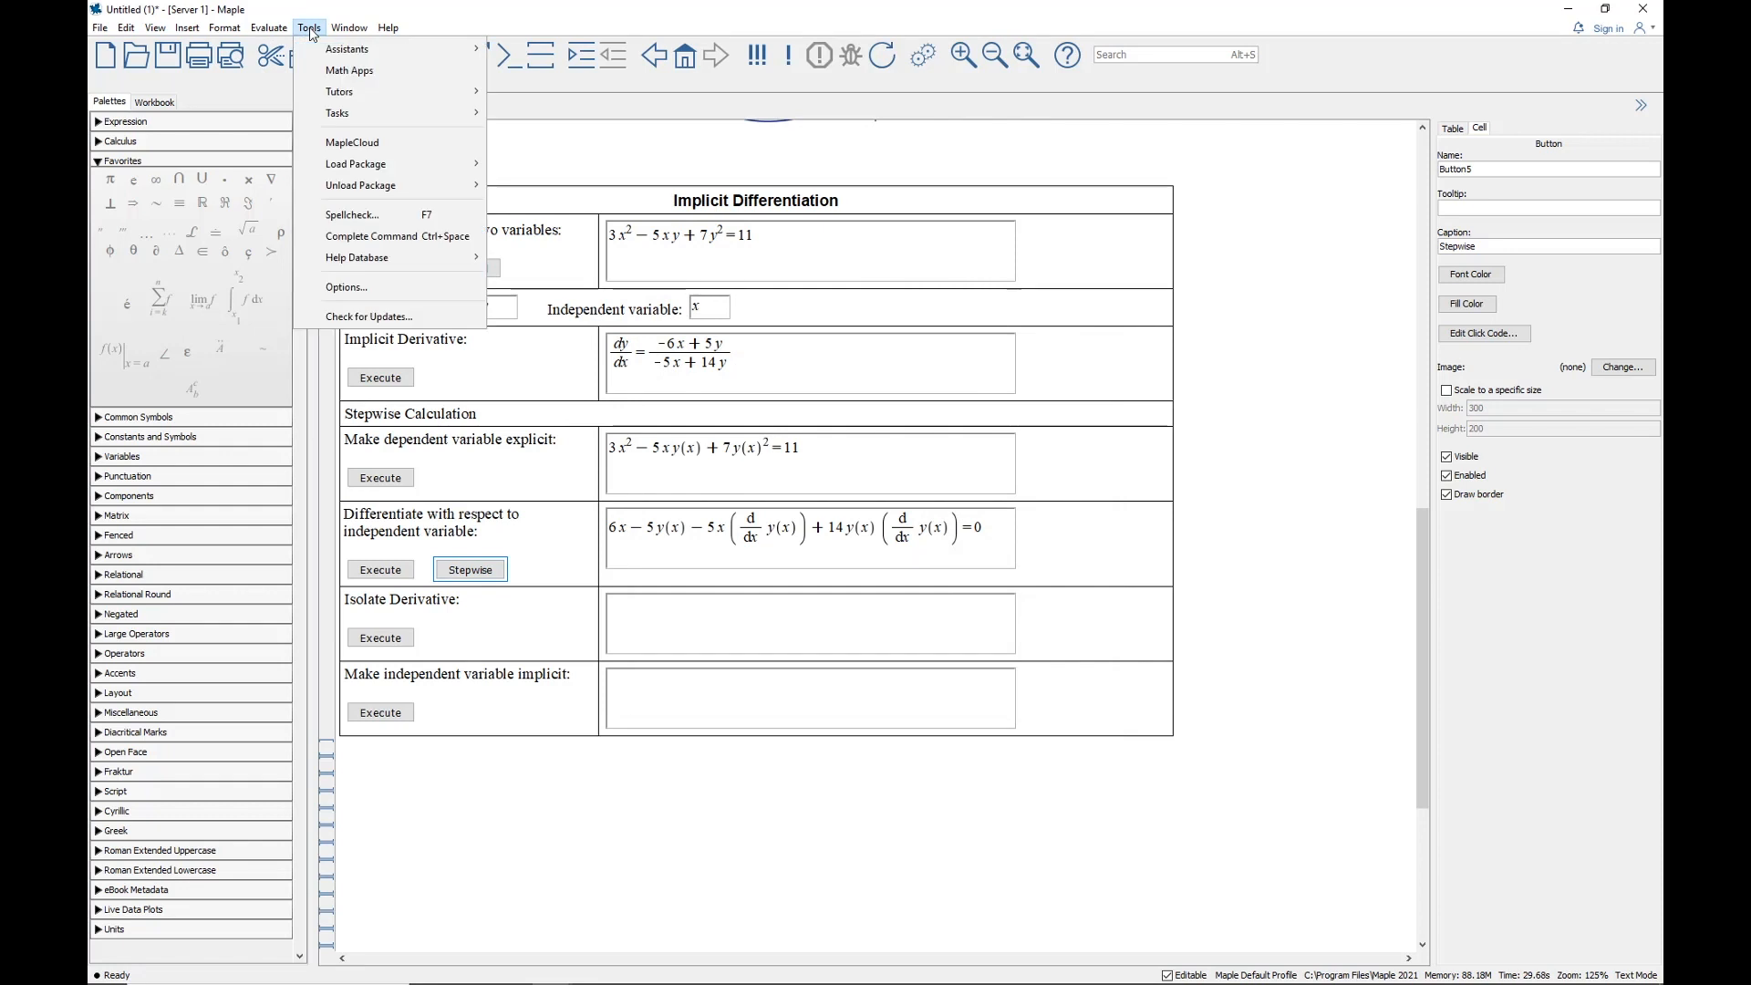
pyautogui.moveTo(349, 97)
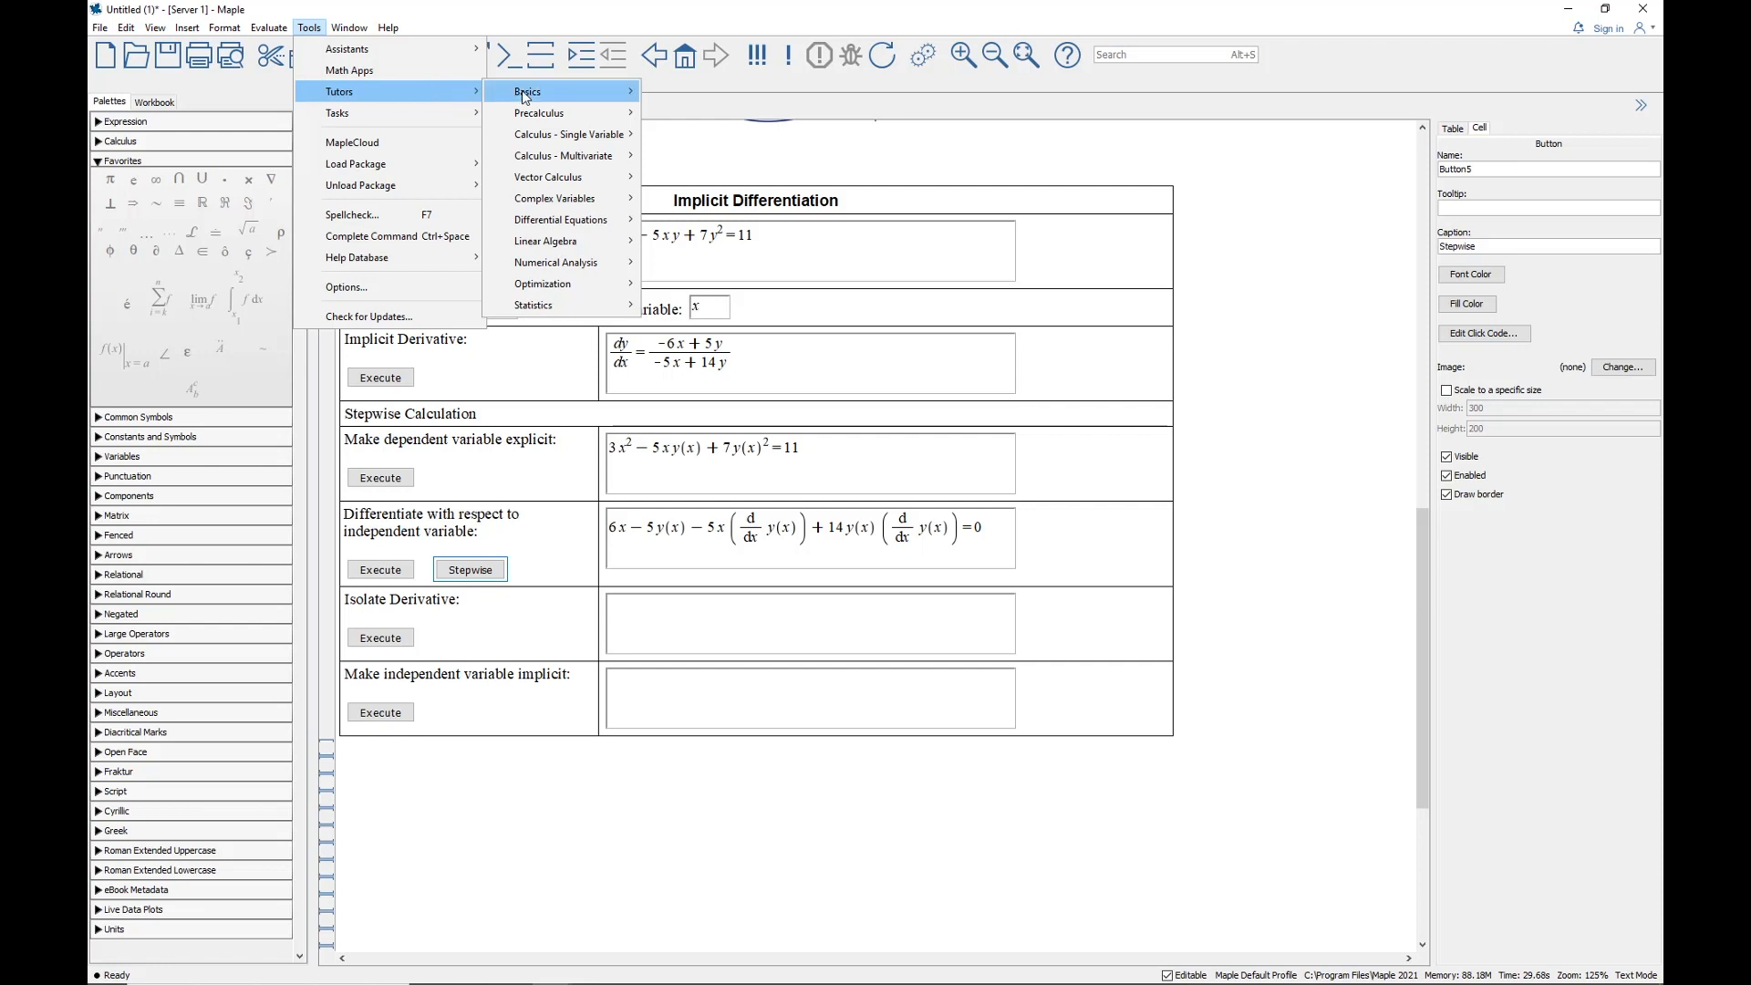
pyautogui.moveTo(556, 137)
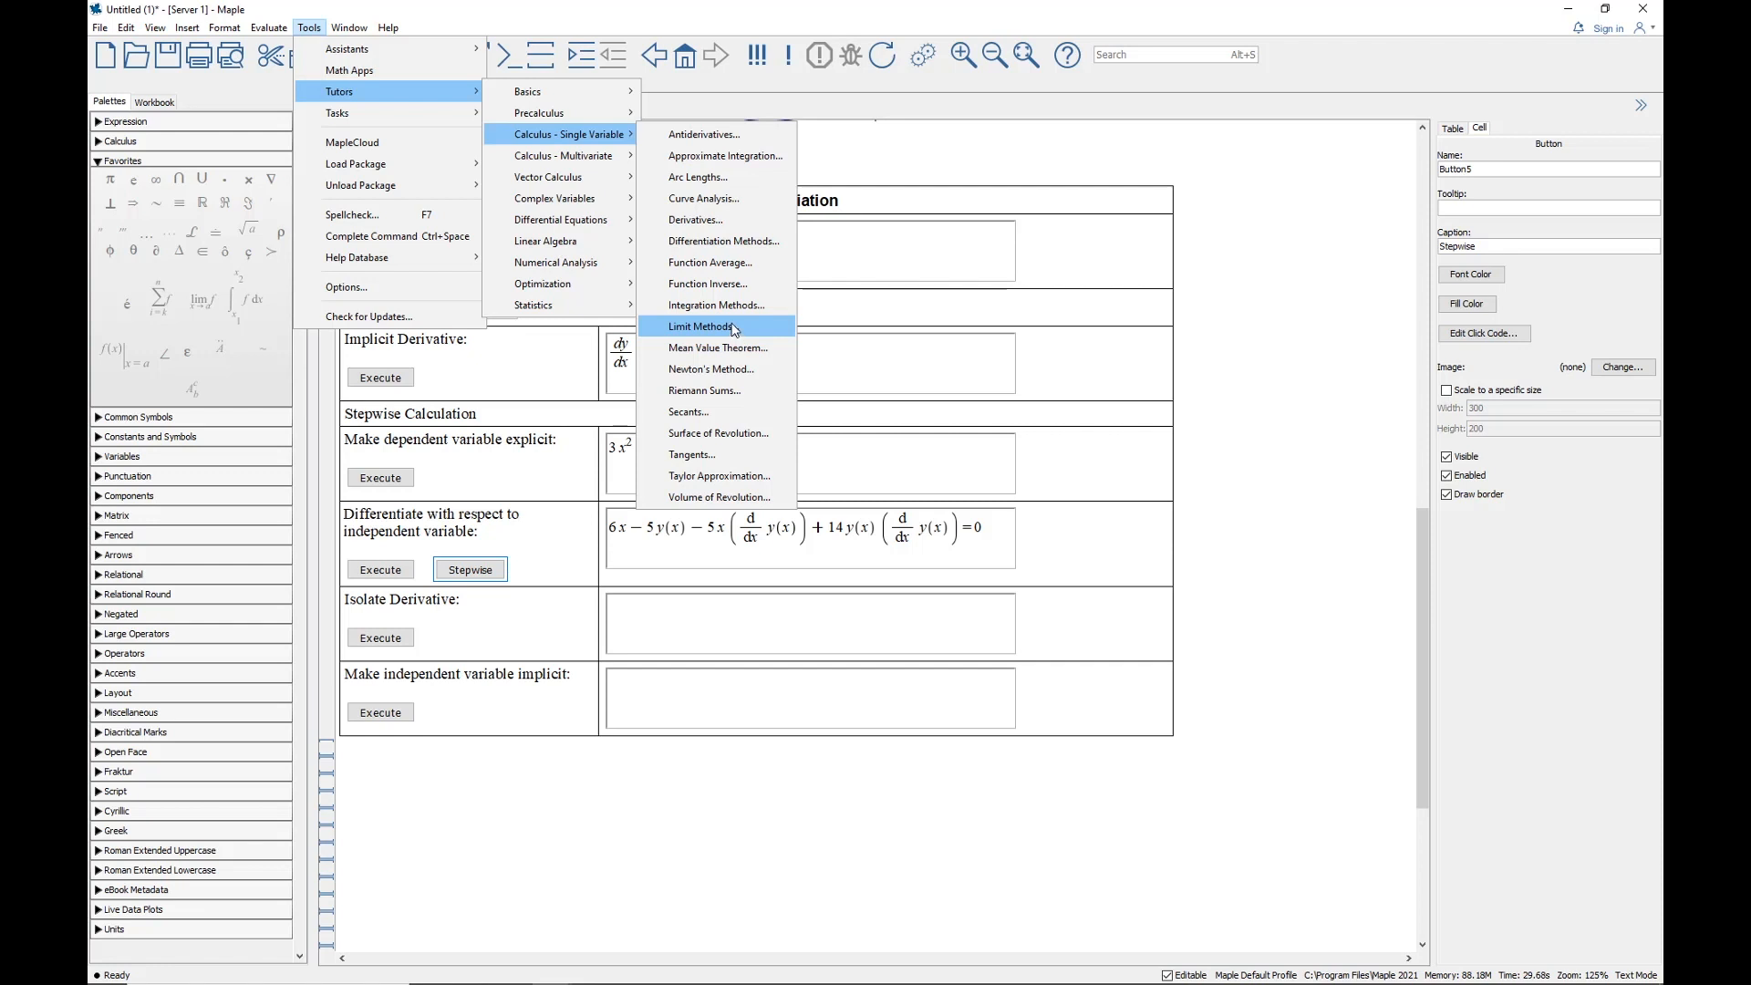
pyautogui.click(616, 803)
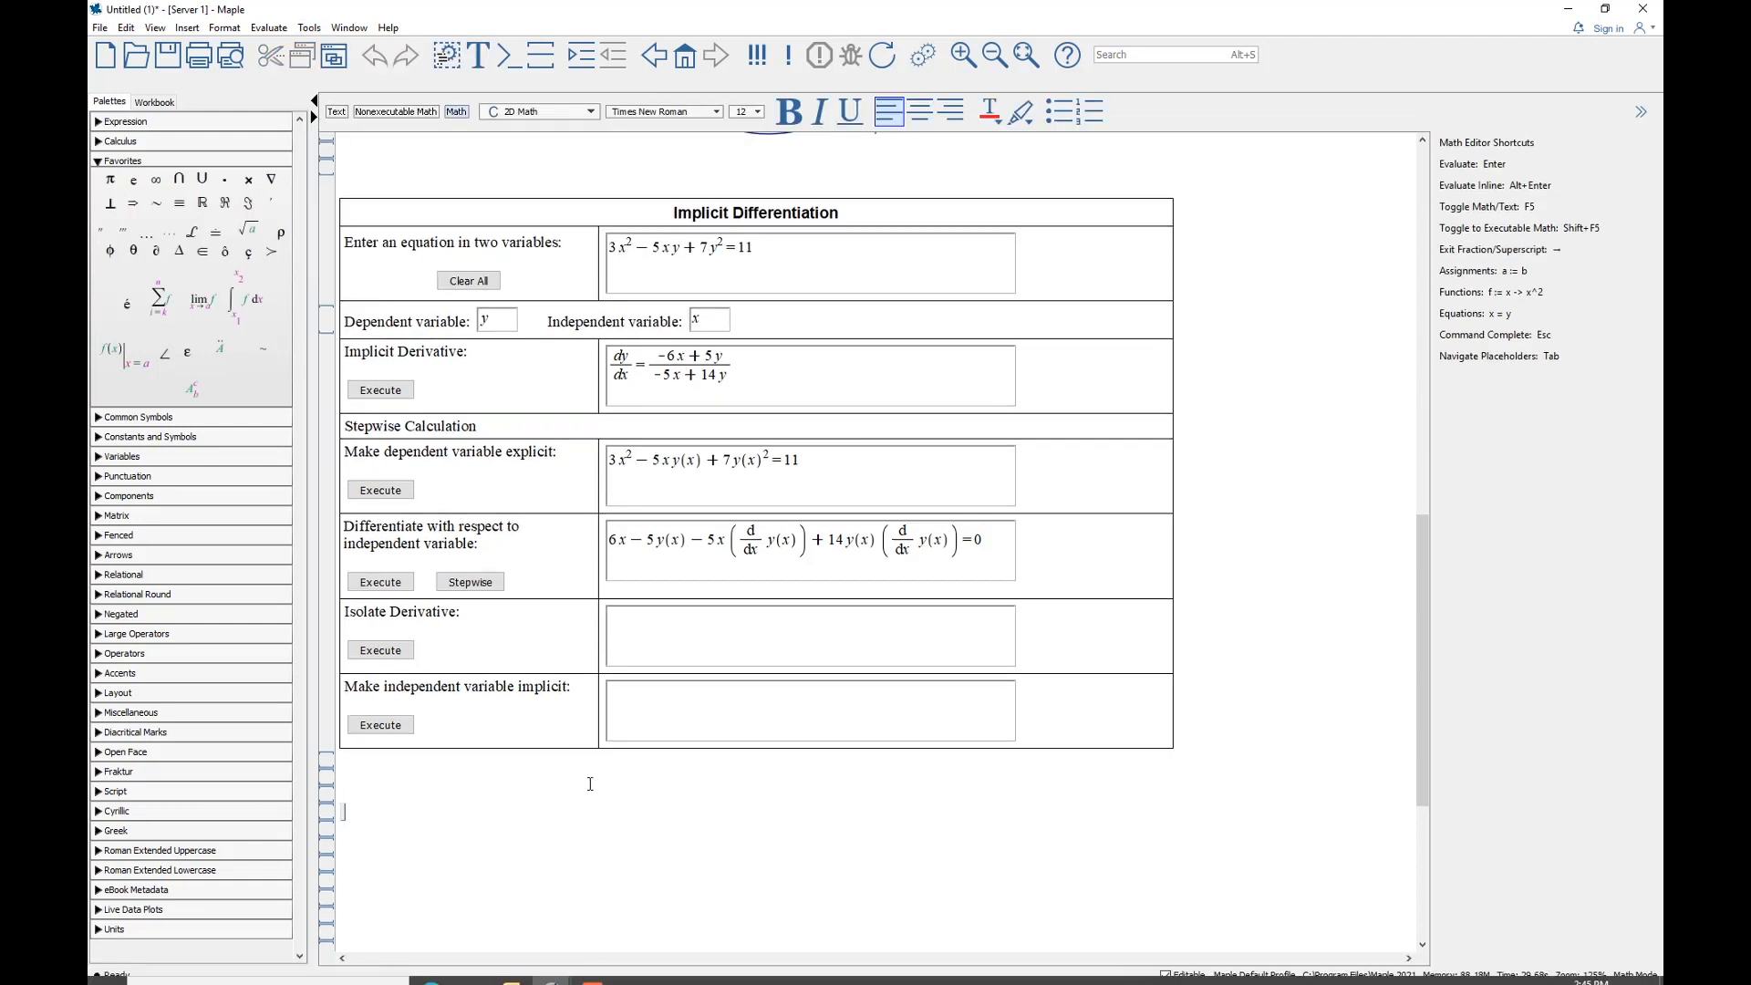
# Open the stepwise differentiation tutor from the template, move it up and make its window taller
pyautogui.click(471, 582)
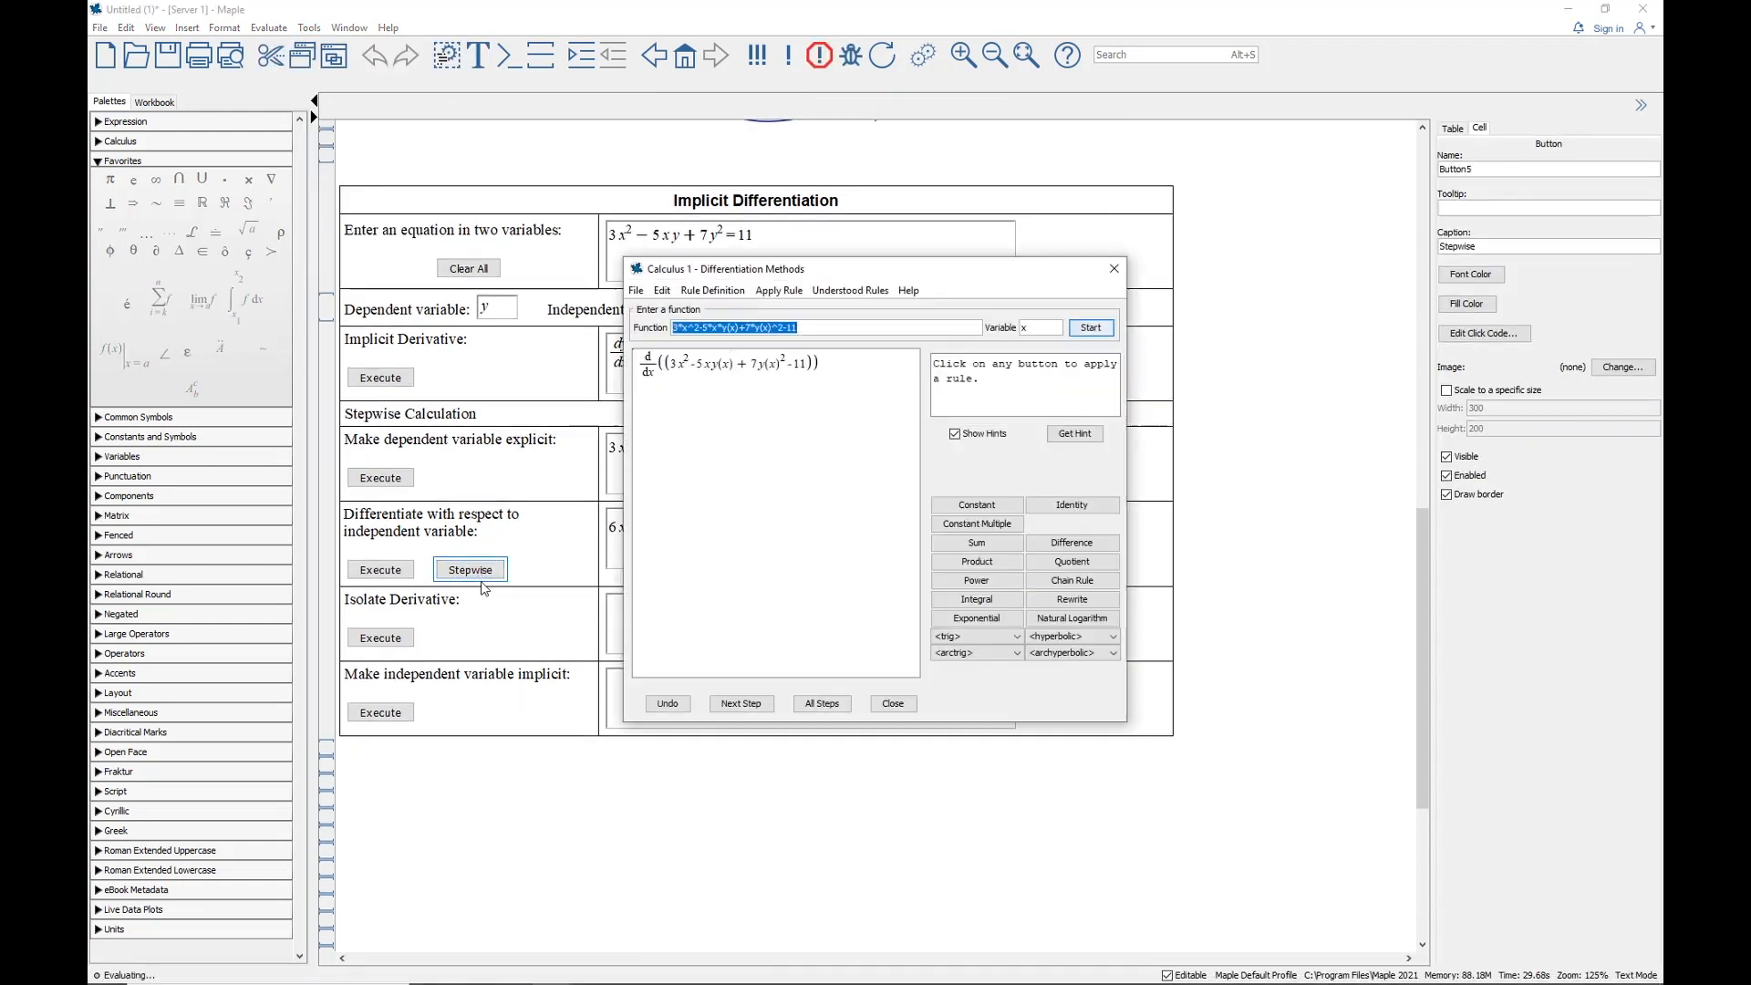
pyautogui.moveTo(889, 271); pyautogui.dragTo(815, 25)
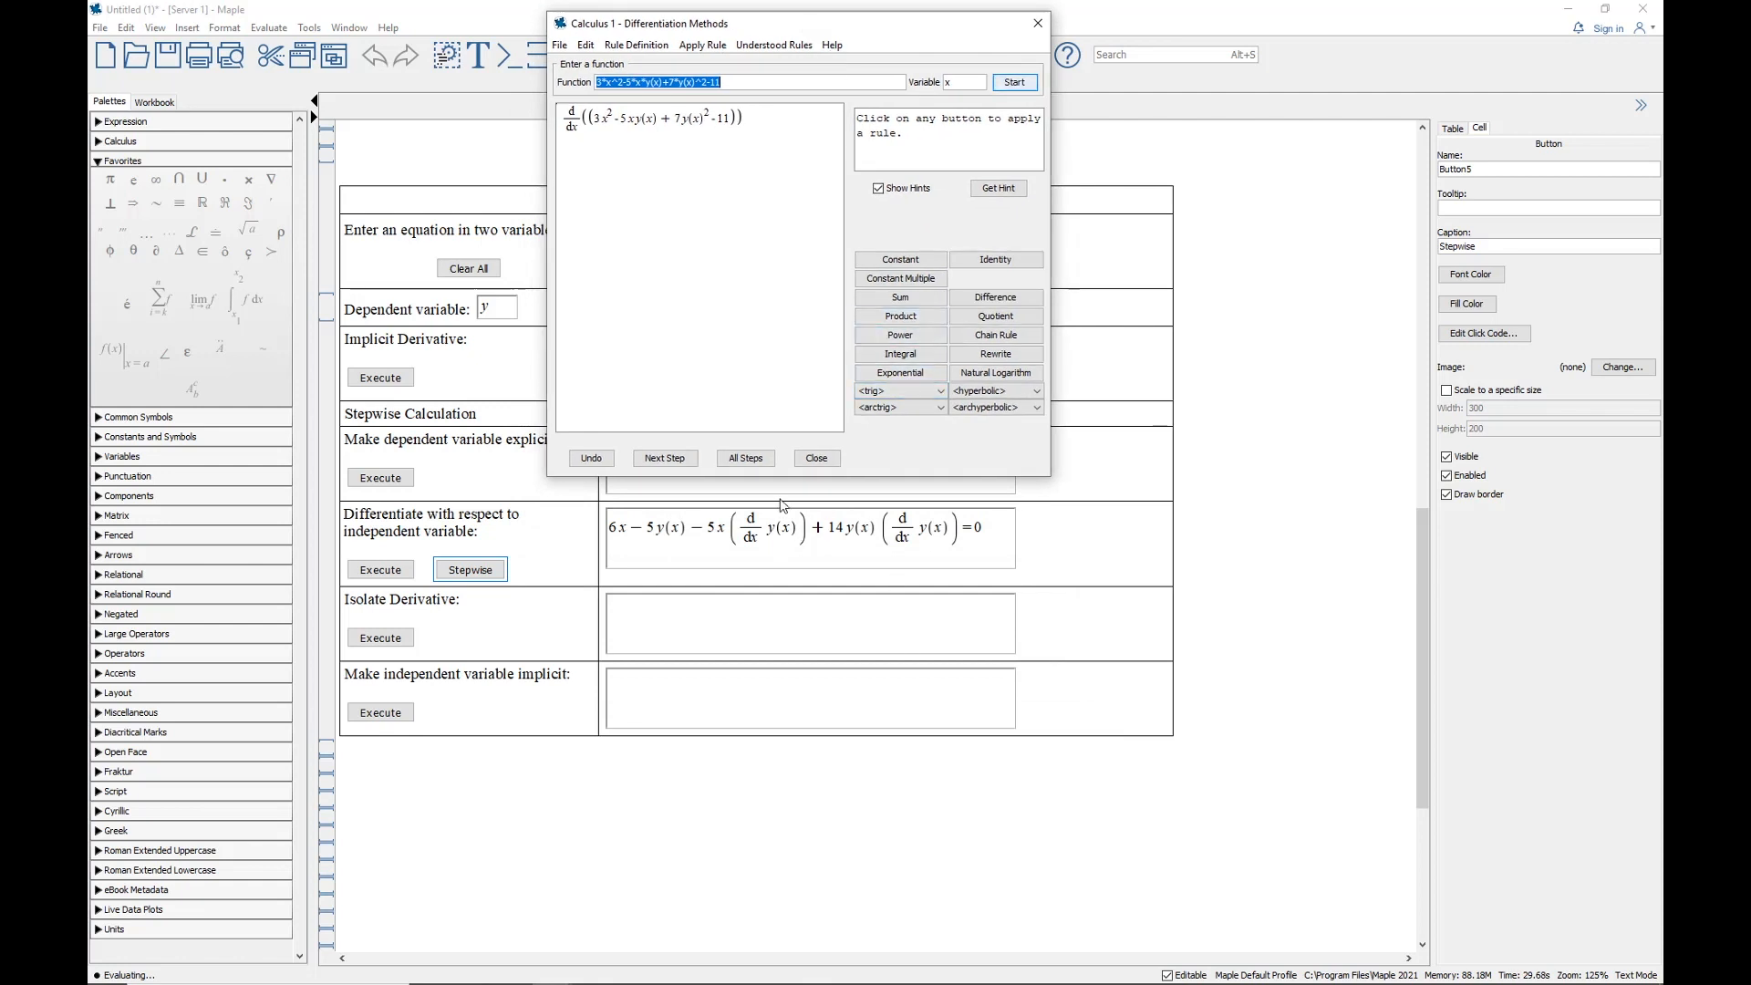
pyautogui.moveTo(789, 478); pyautogui.dragTo(864, 909)
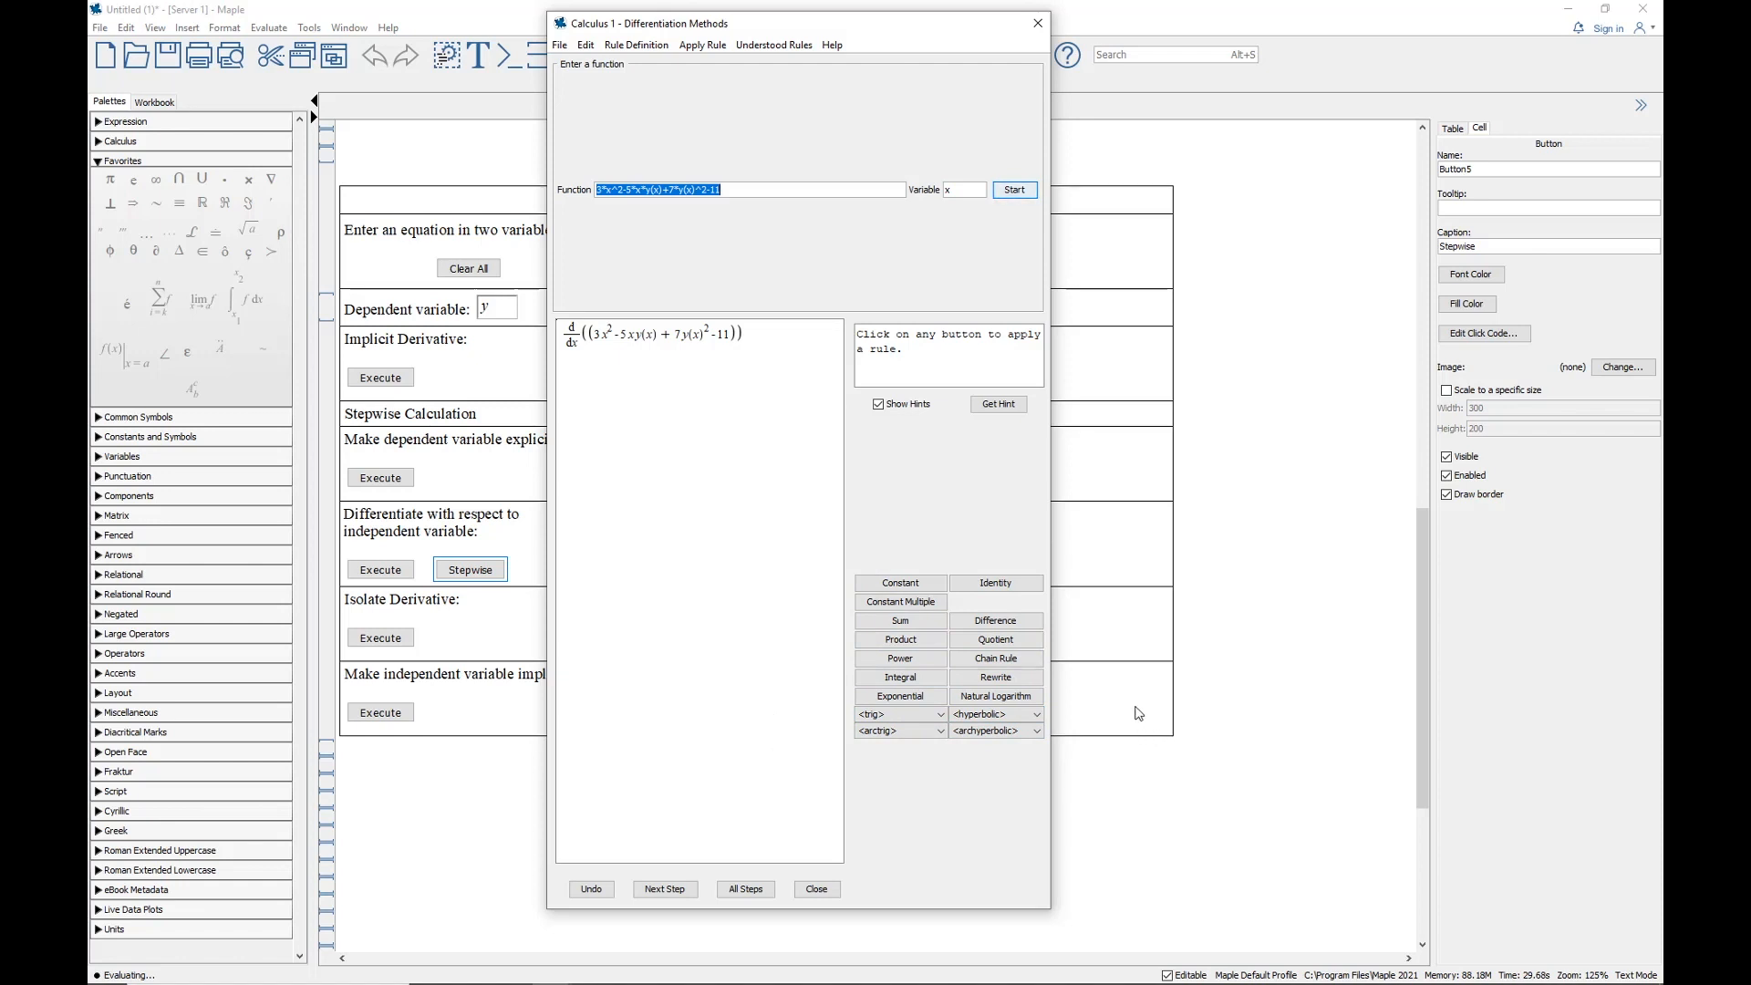
# In the tutor, try the quotient rule, take the next step, and apply the constant, constant multiple and power rules to the -11 and 3x^2 terms
pyautogui.click(996, 641)
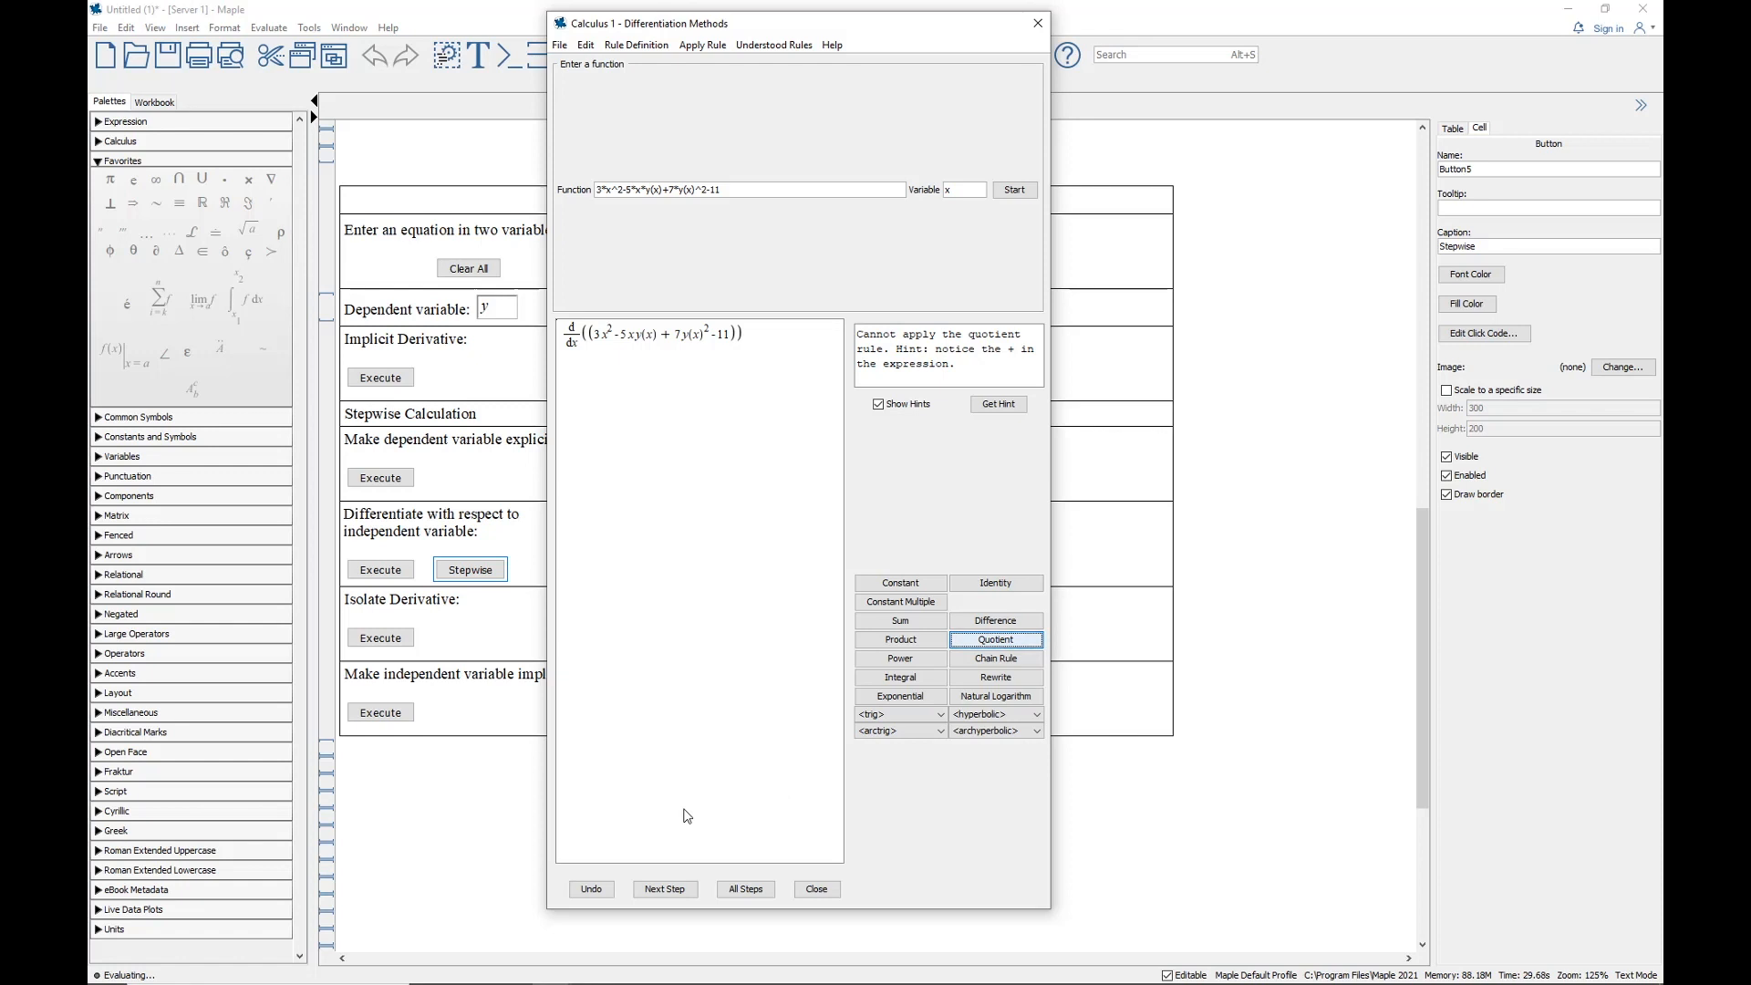
pyautogui.click(657, 890)
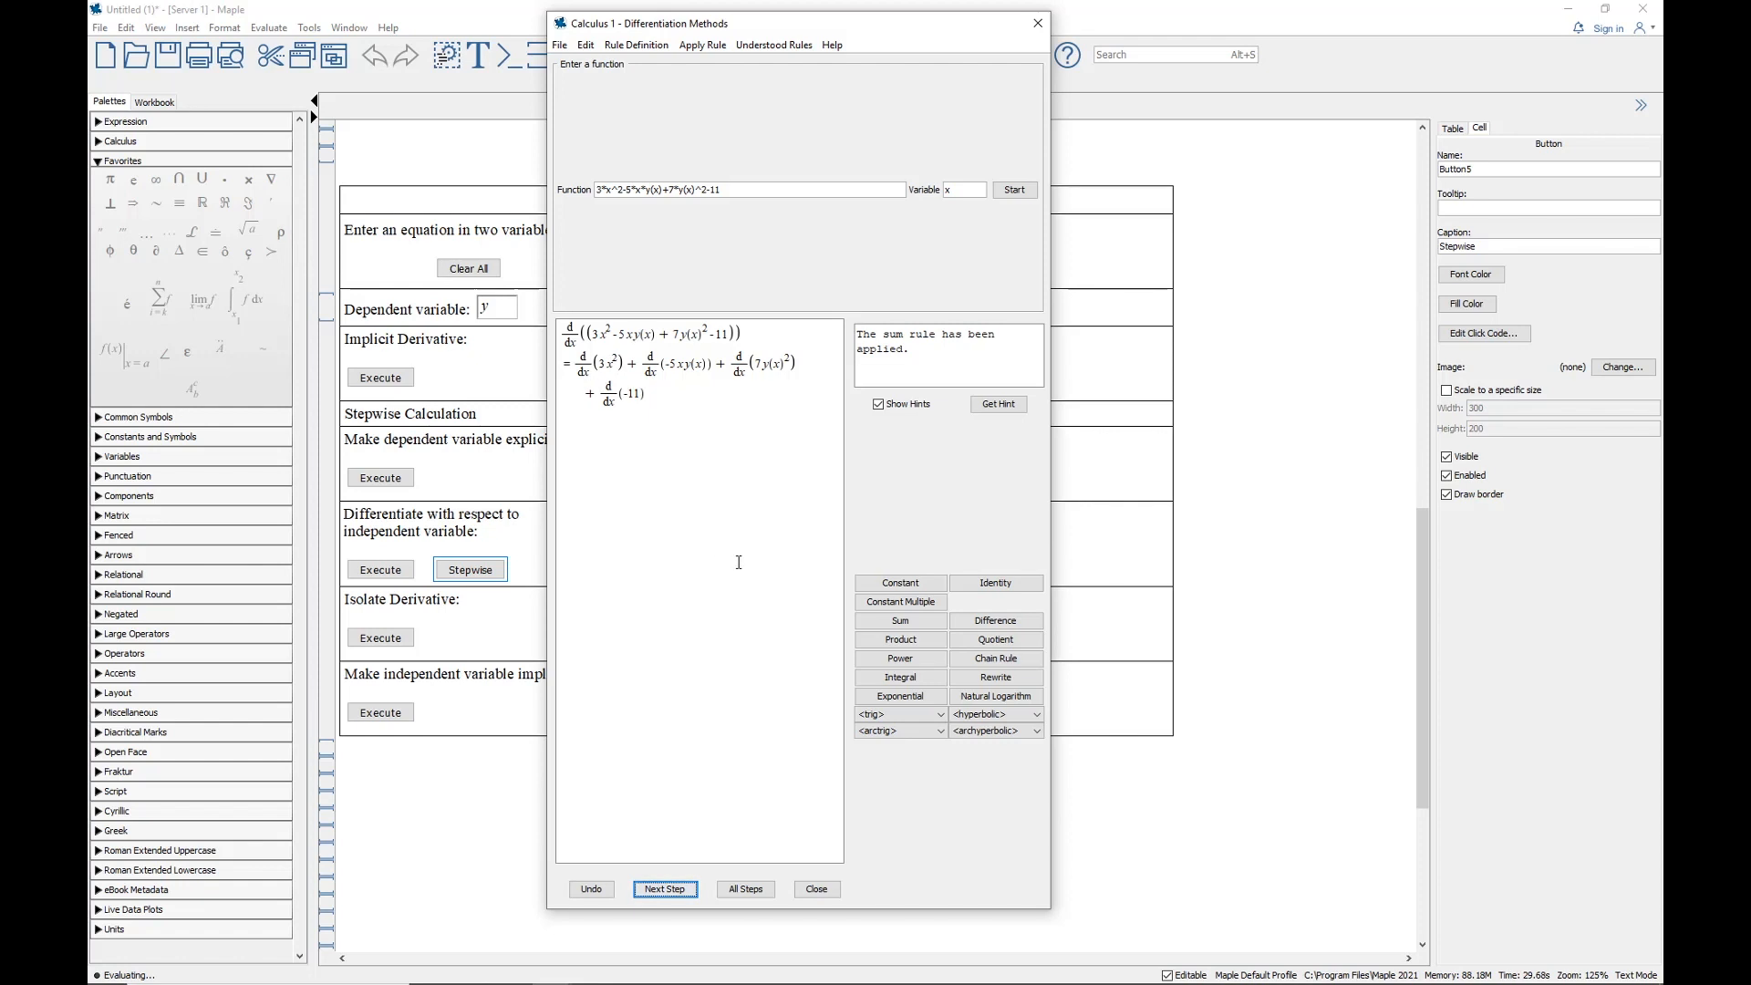
pyautogui.click(914, 585)
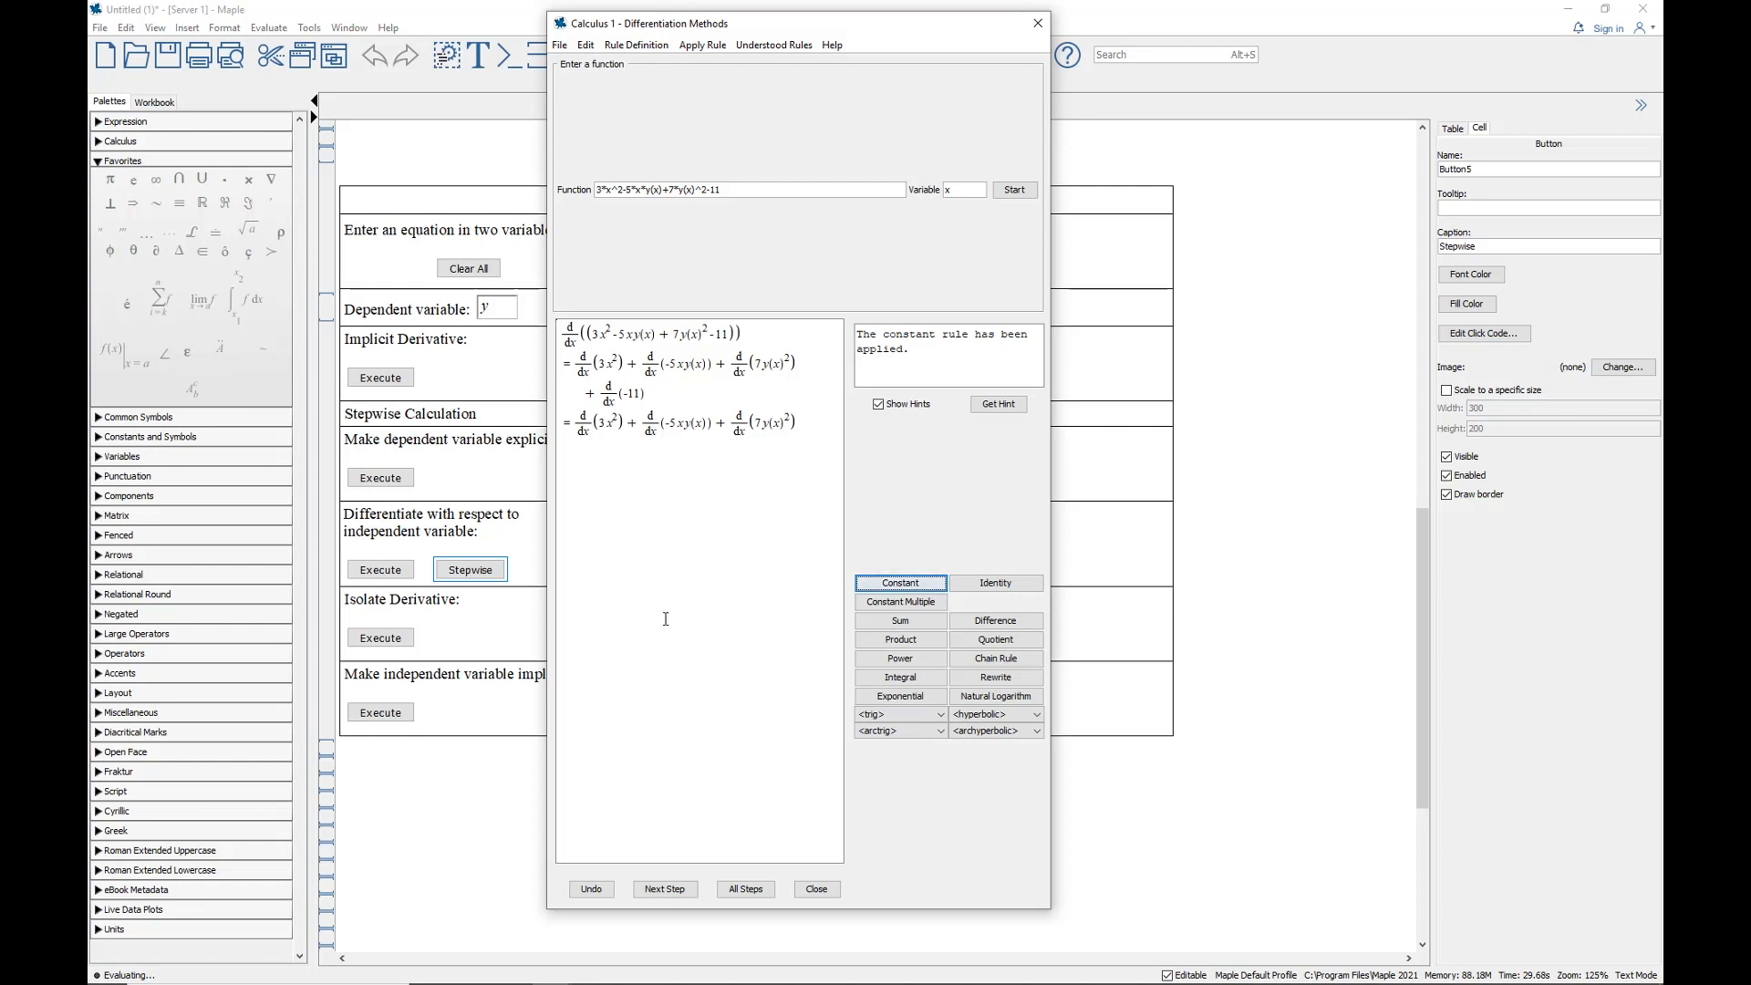
pyautogui.click(919, 603)
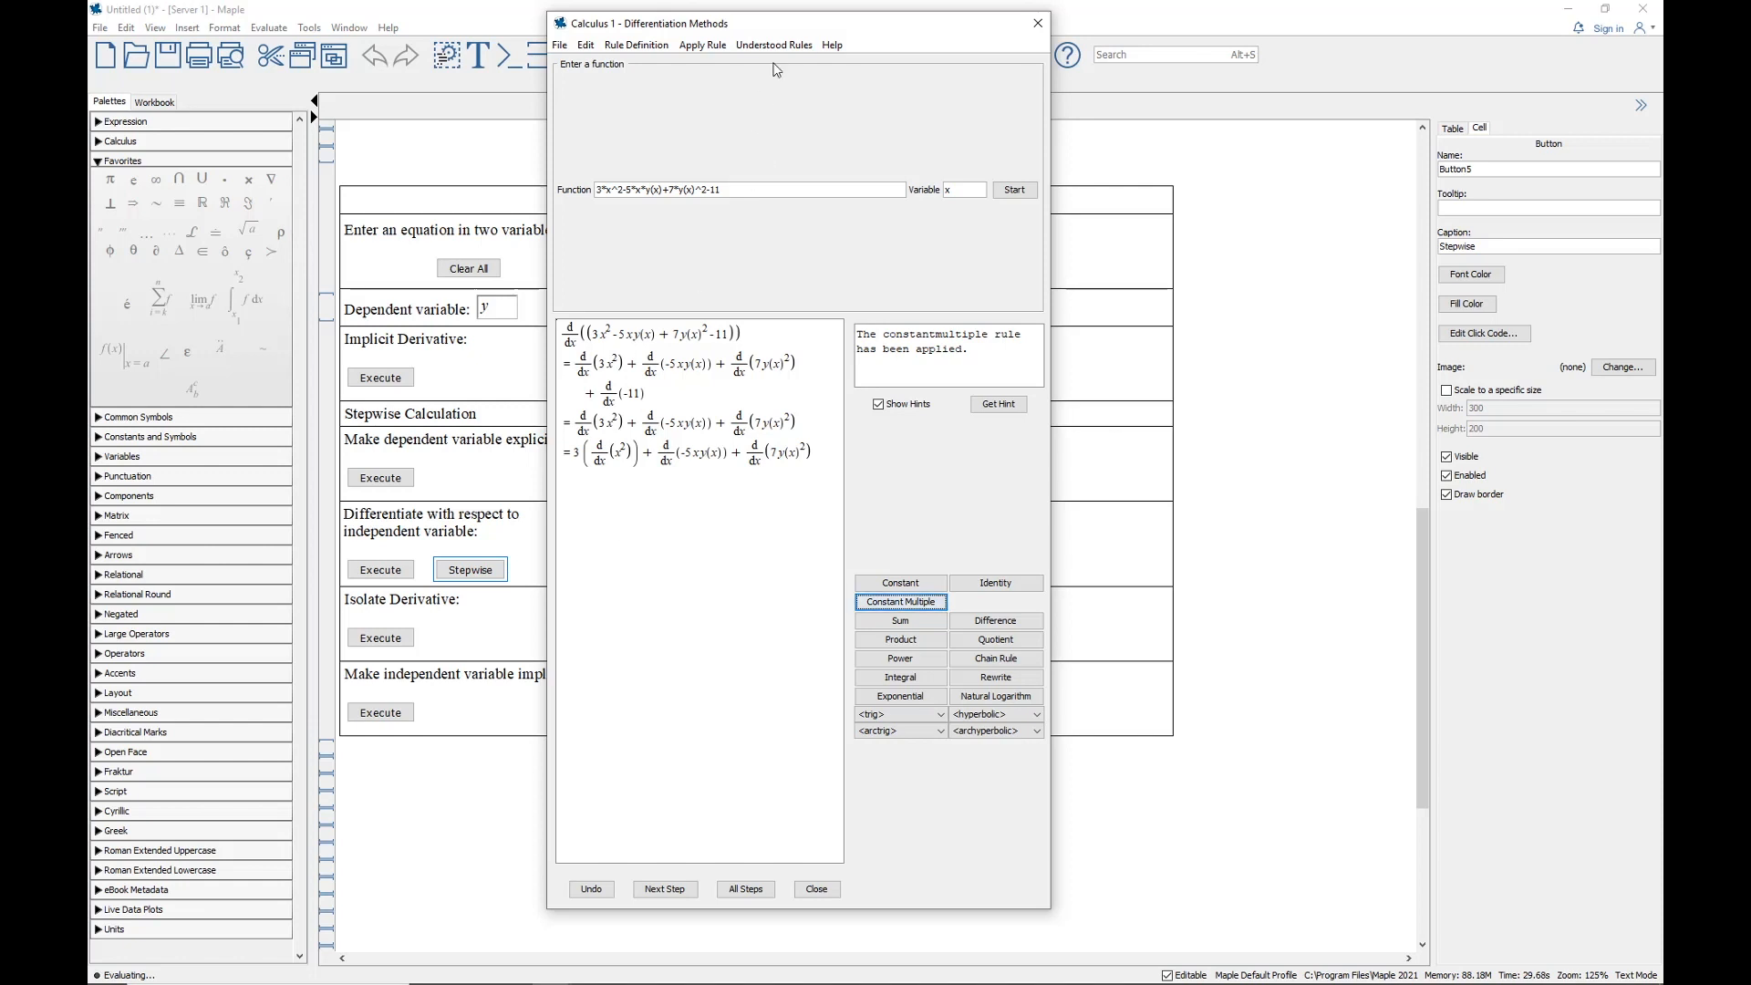
pyautogui.click(785, 47)
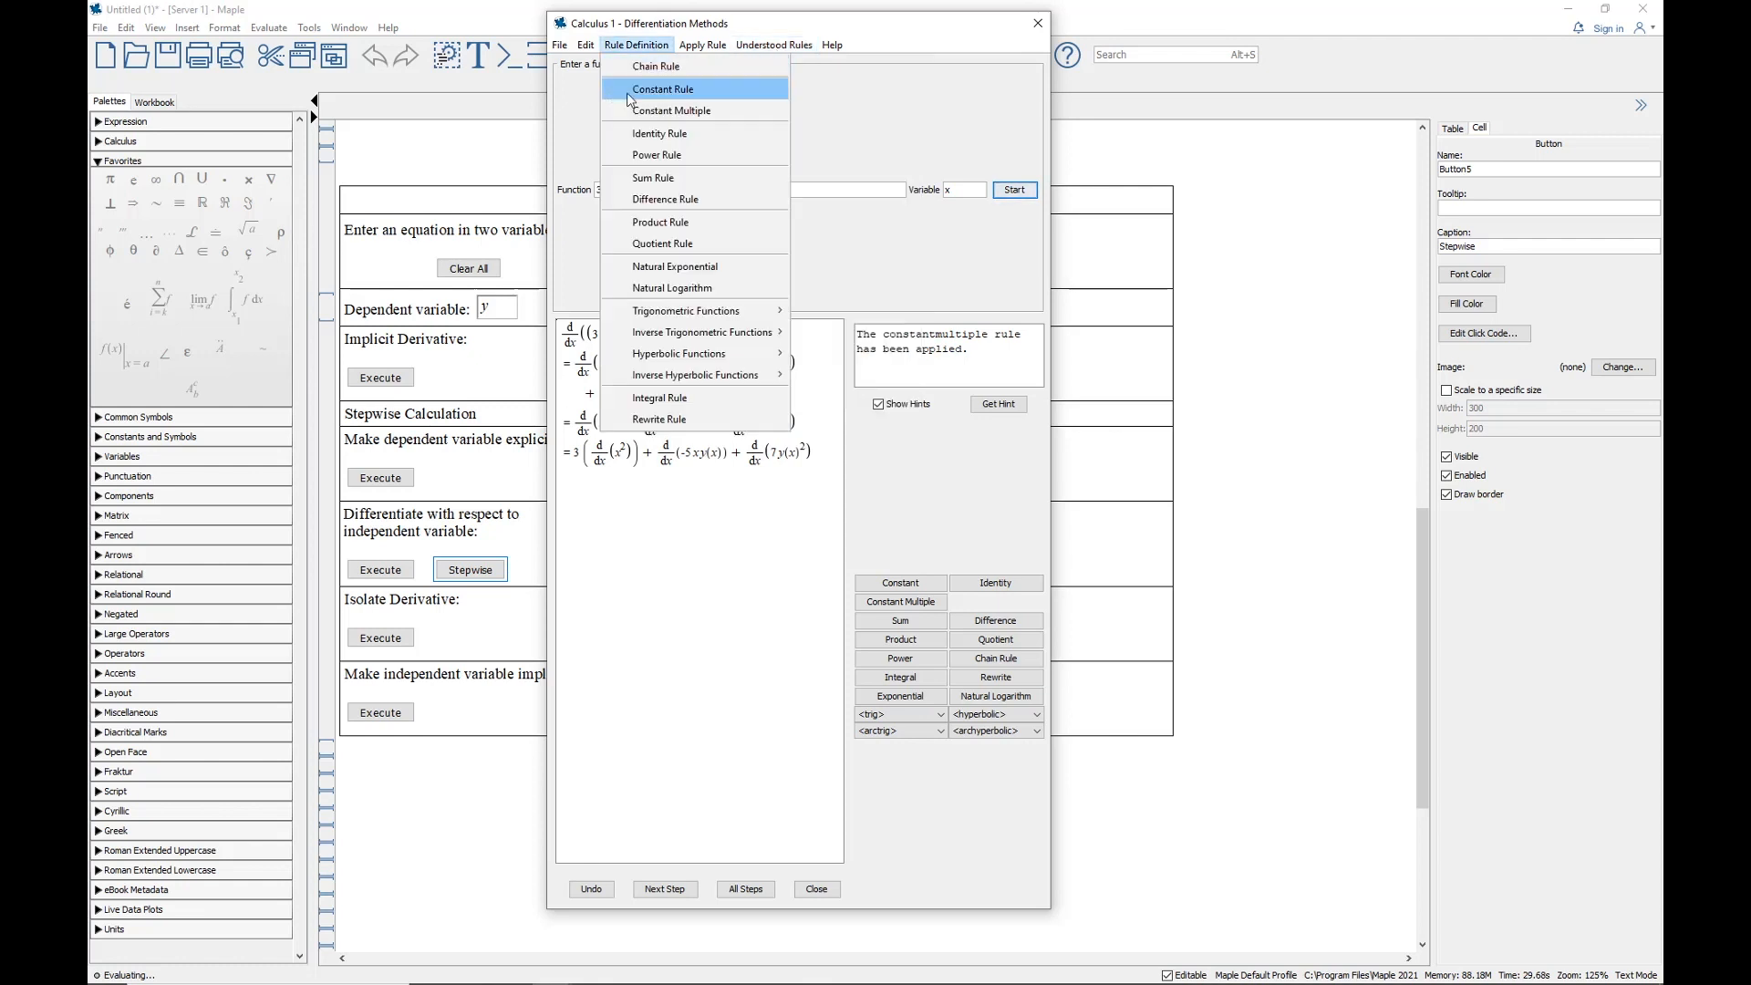
pyautogui.click(662, 613)
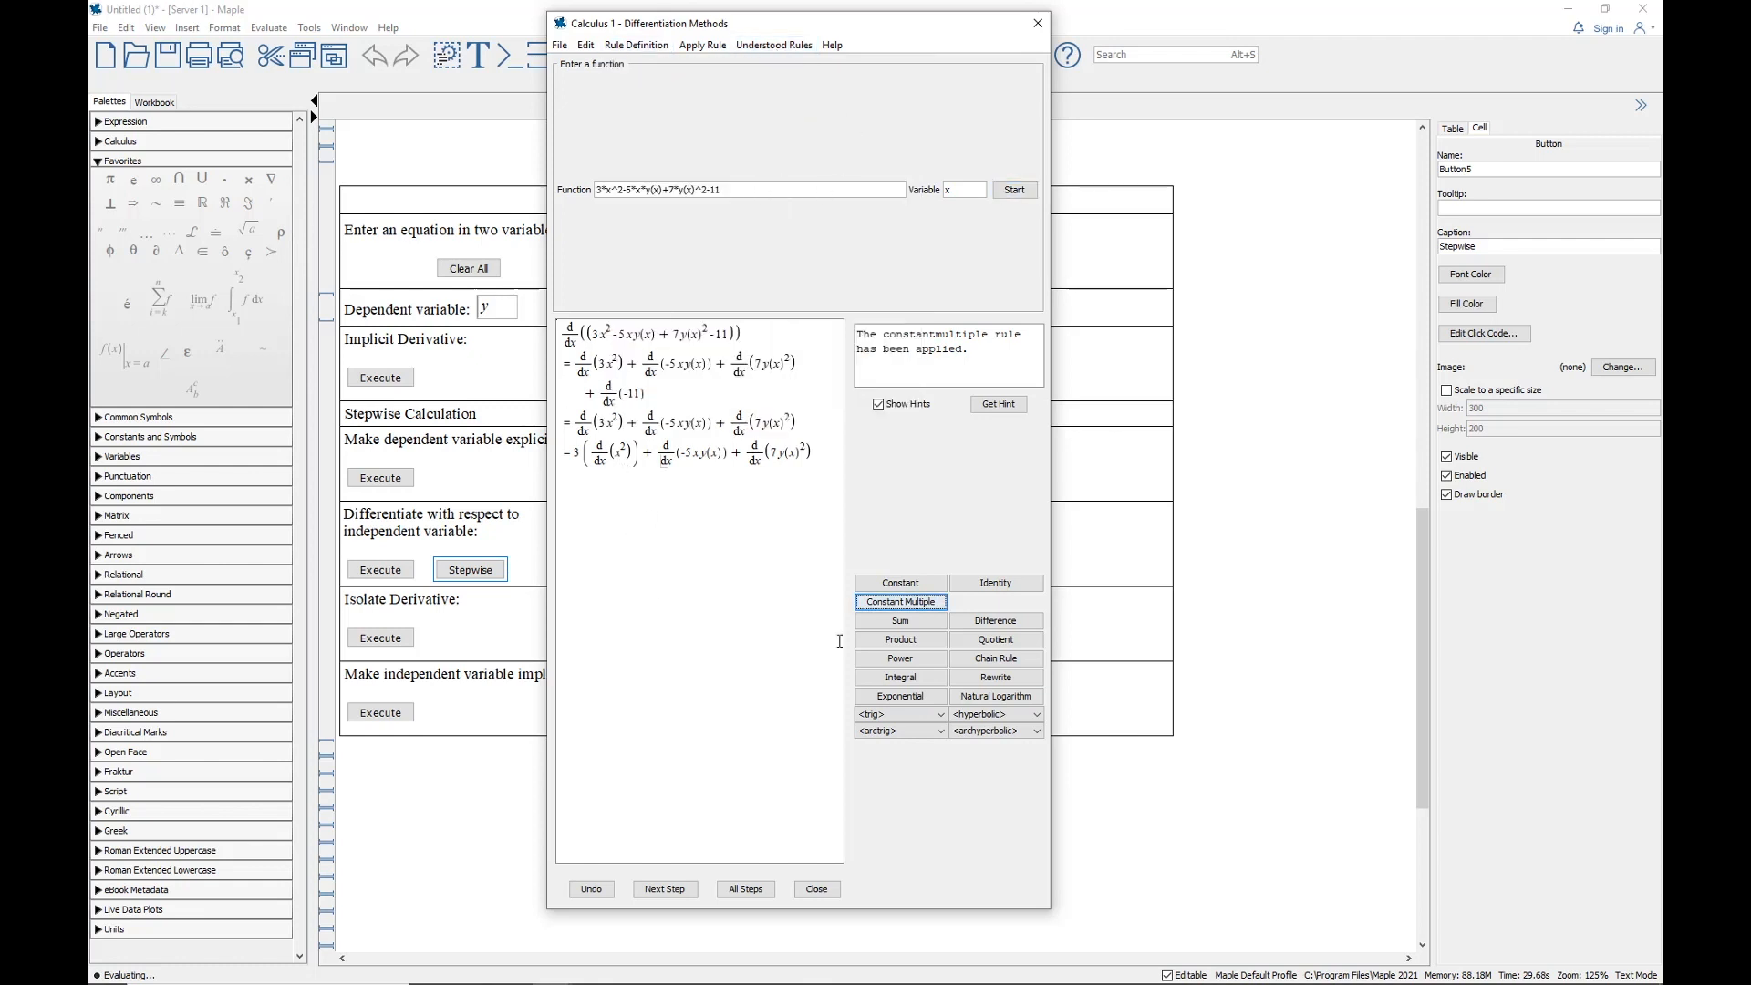
pyautogui.click(880, 659)
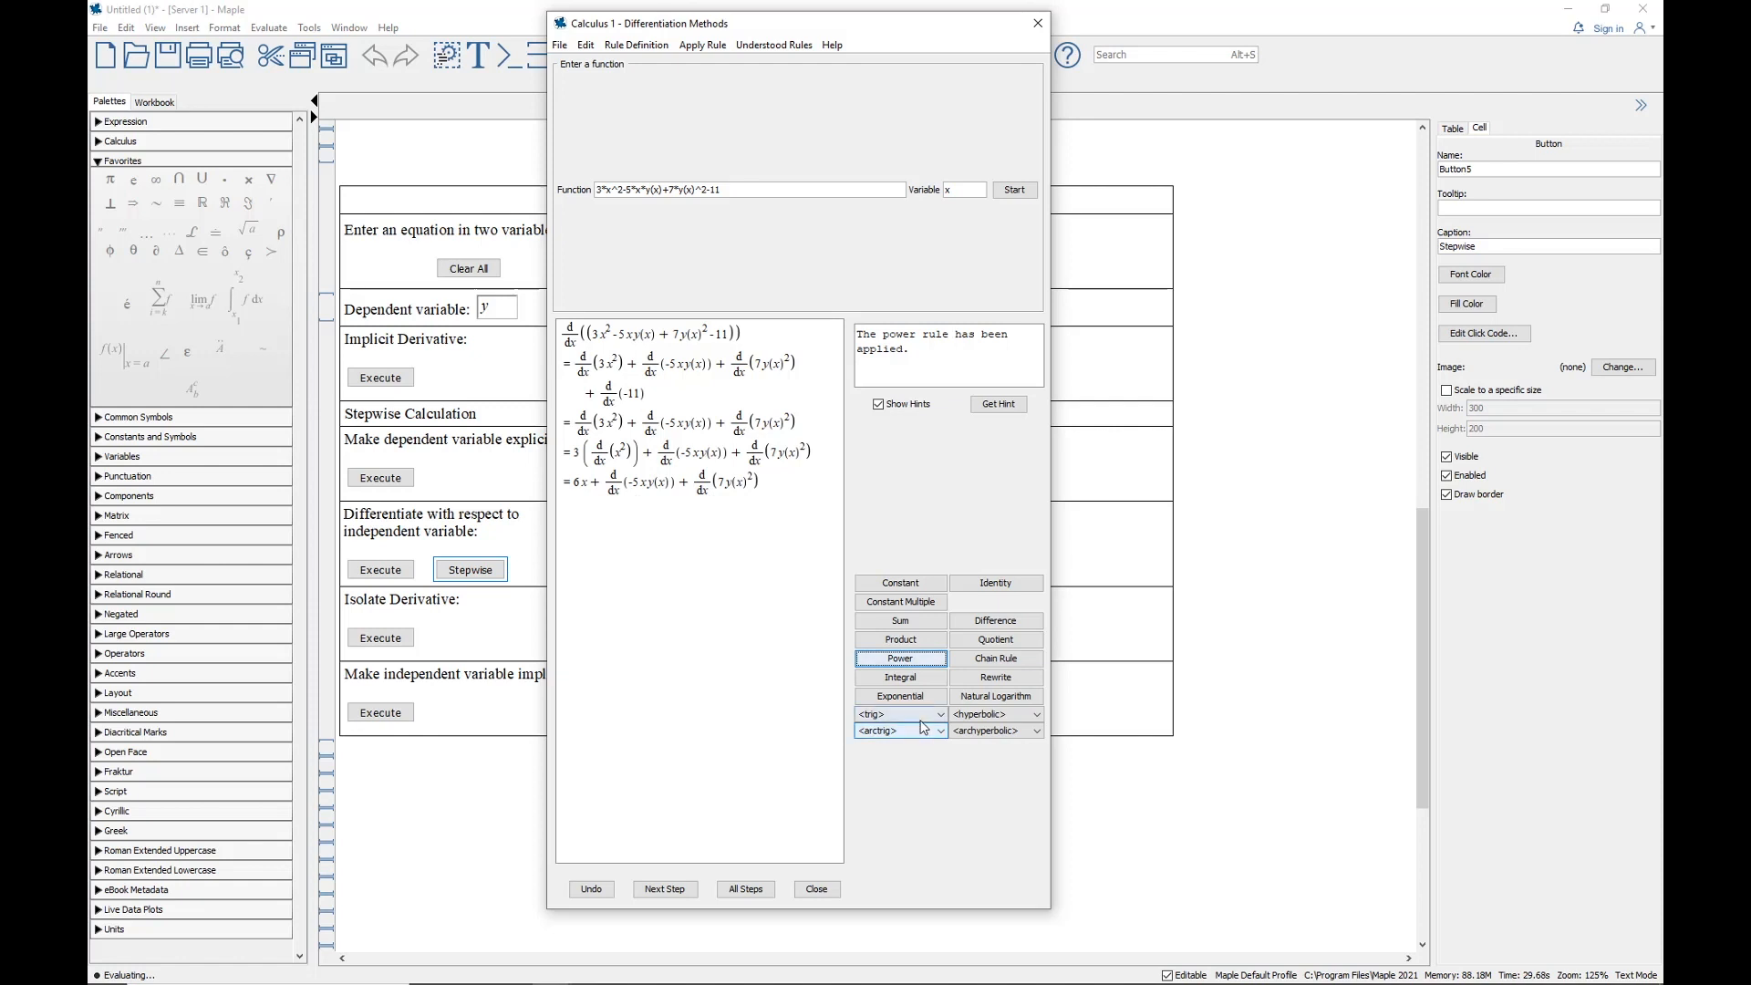
# Finish the remaining terms with the constant multiple rule twice, then the product, identity, chain and power rules, and close the tutor
pyautogui.click(906, 603)
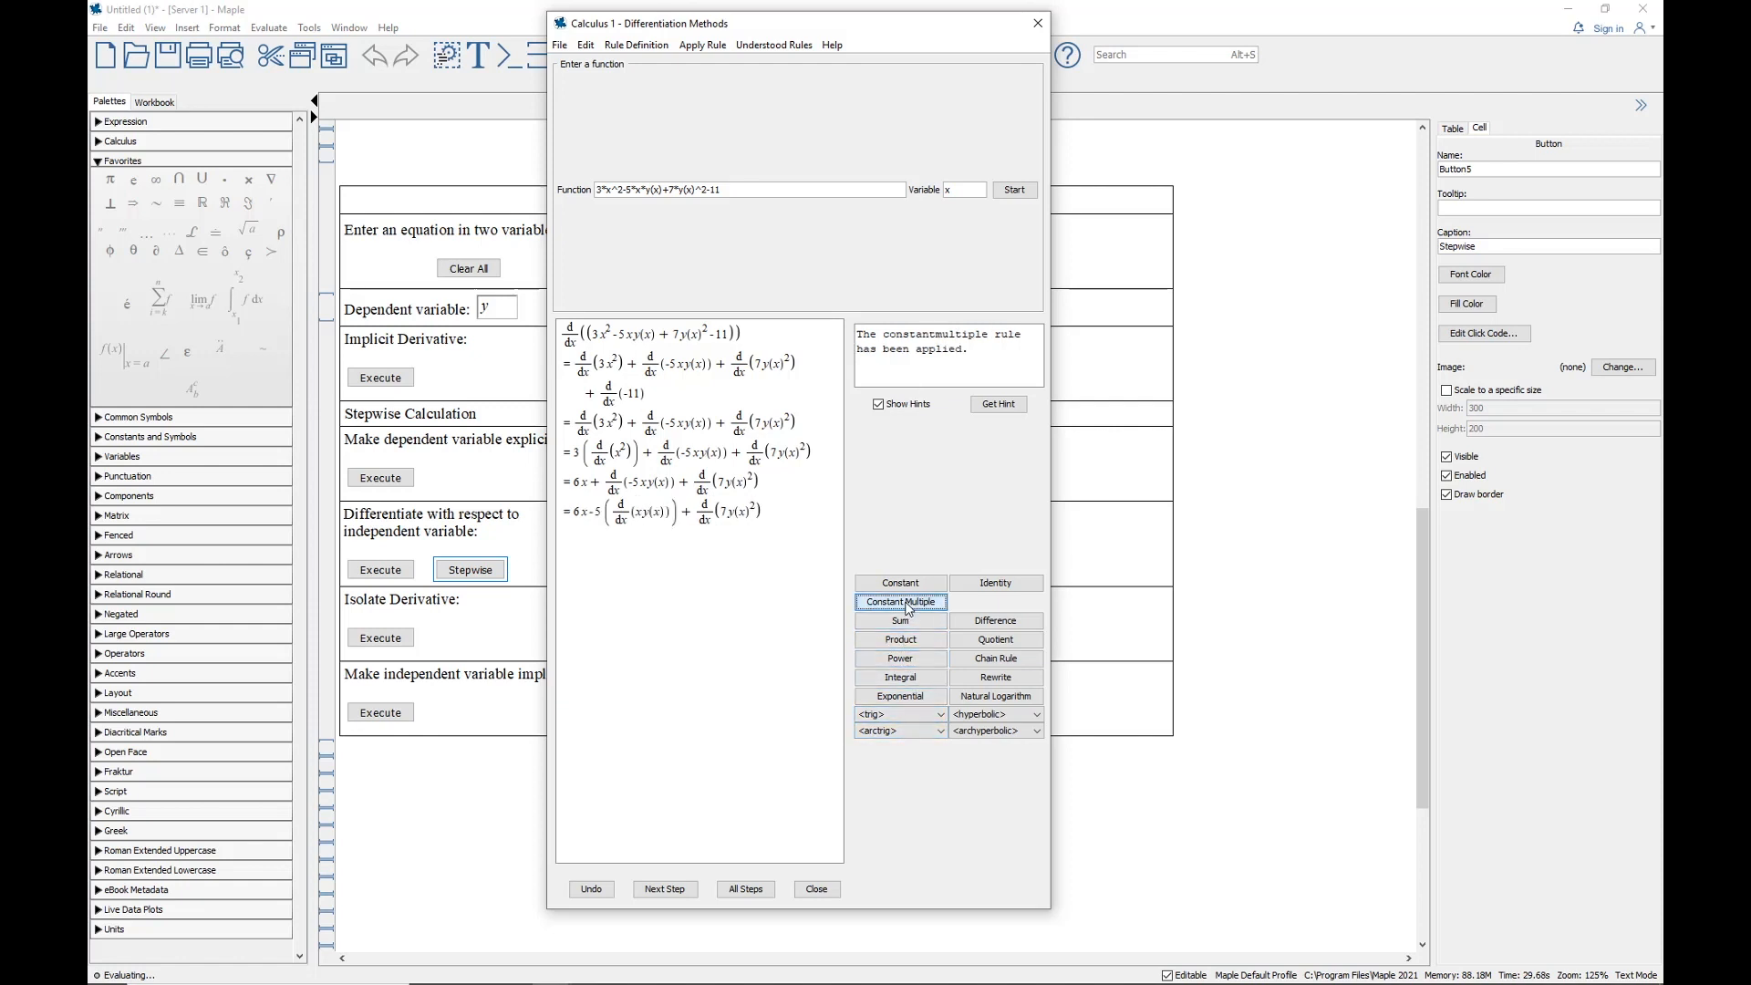
pyautogui.click(905, 604)
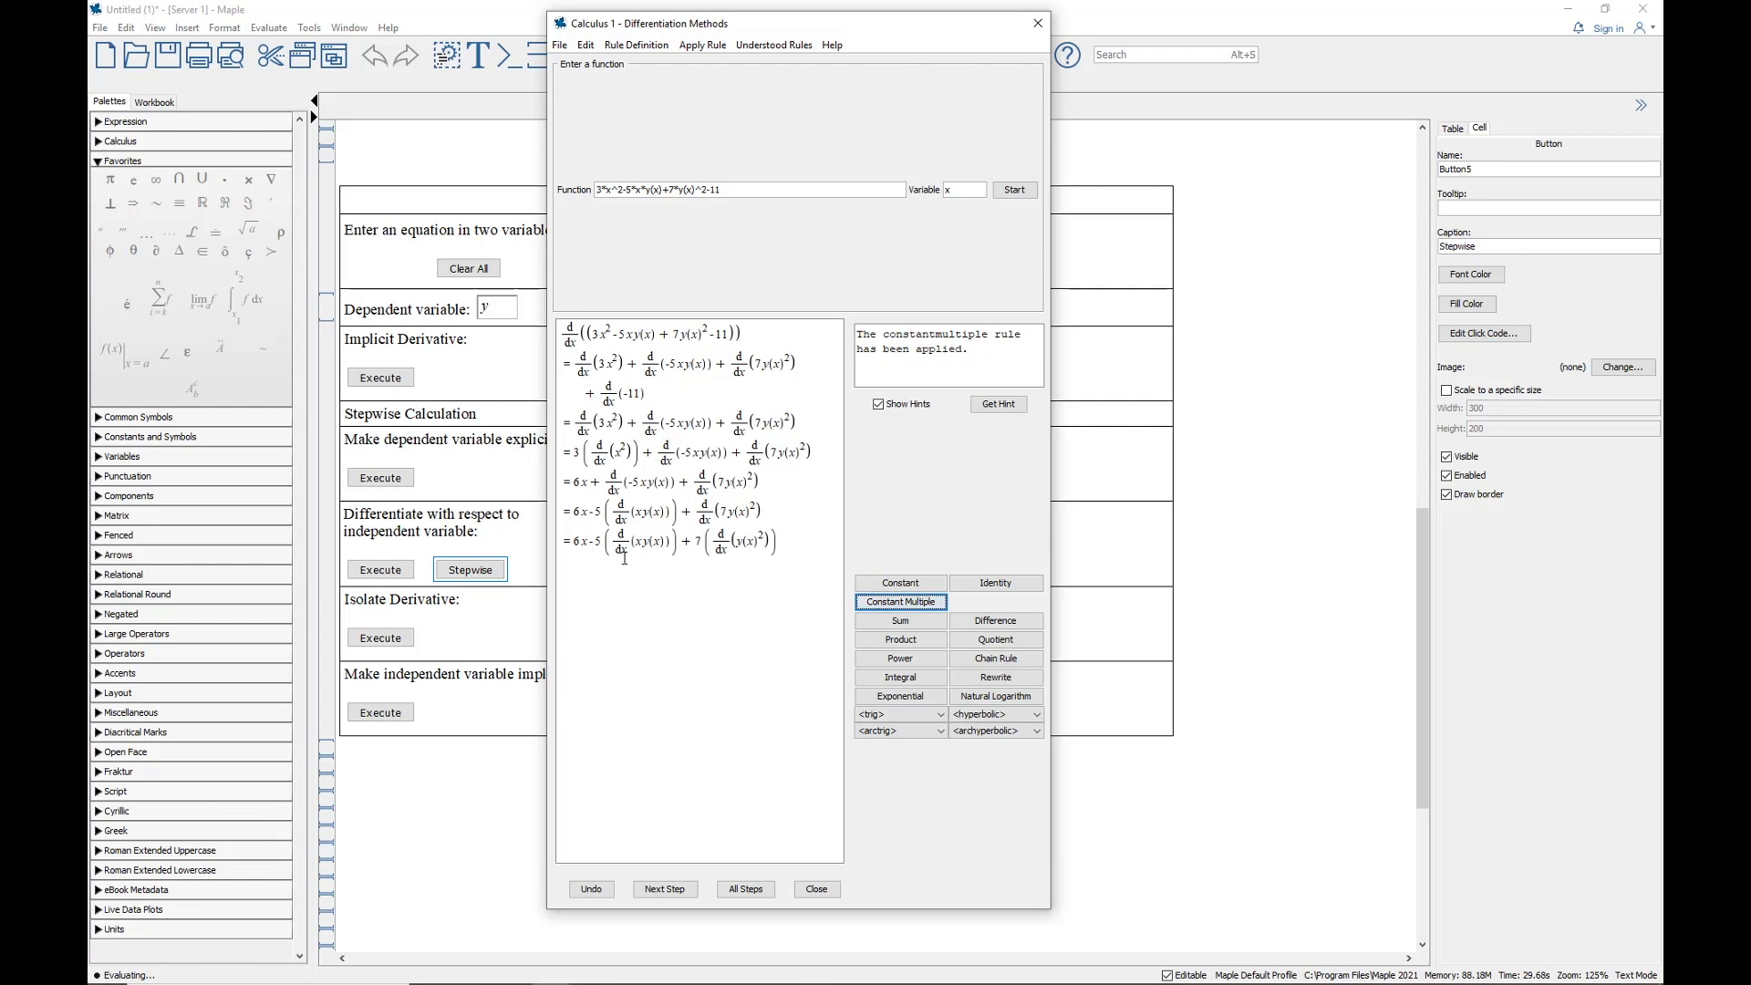
pyautogui.click(901, 641)
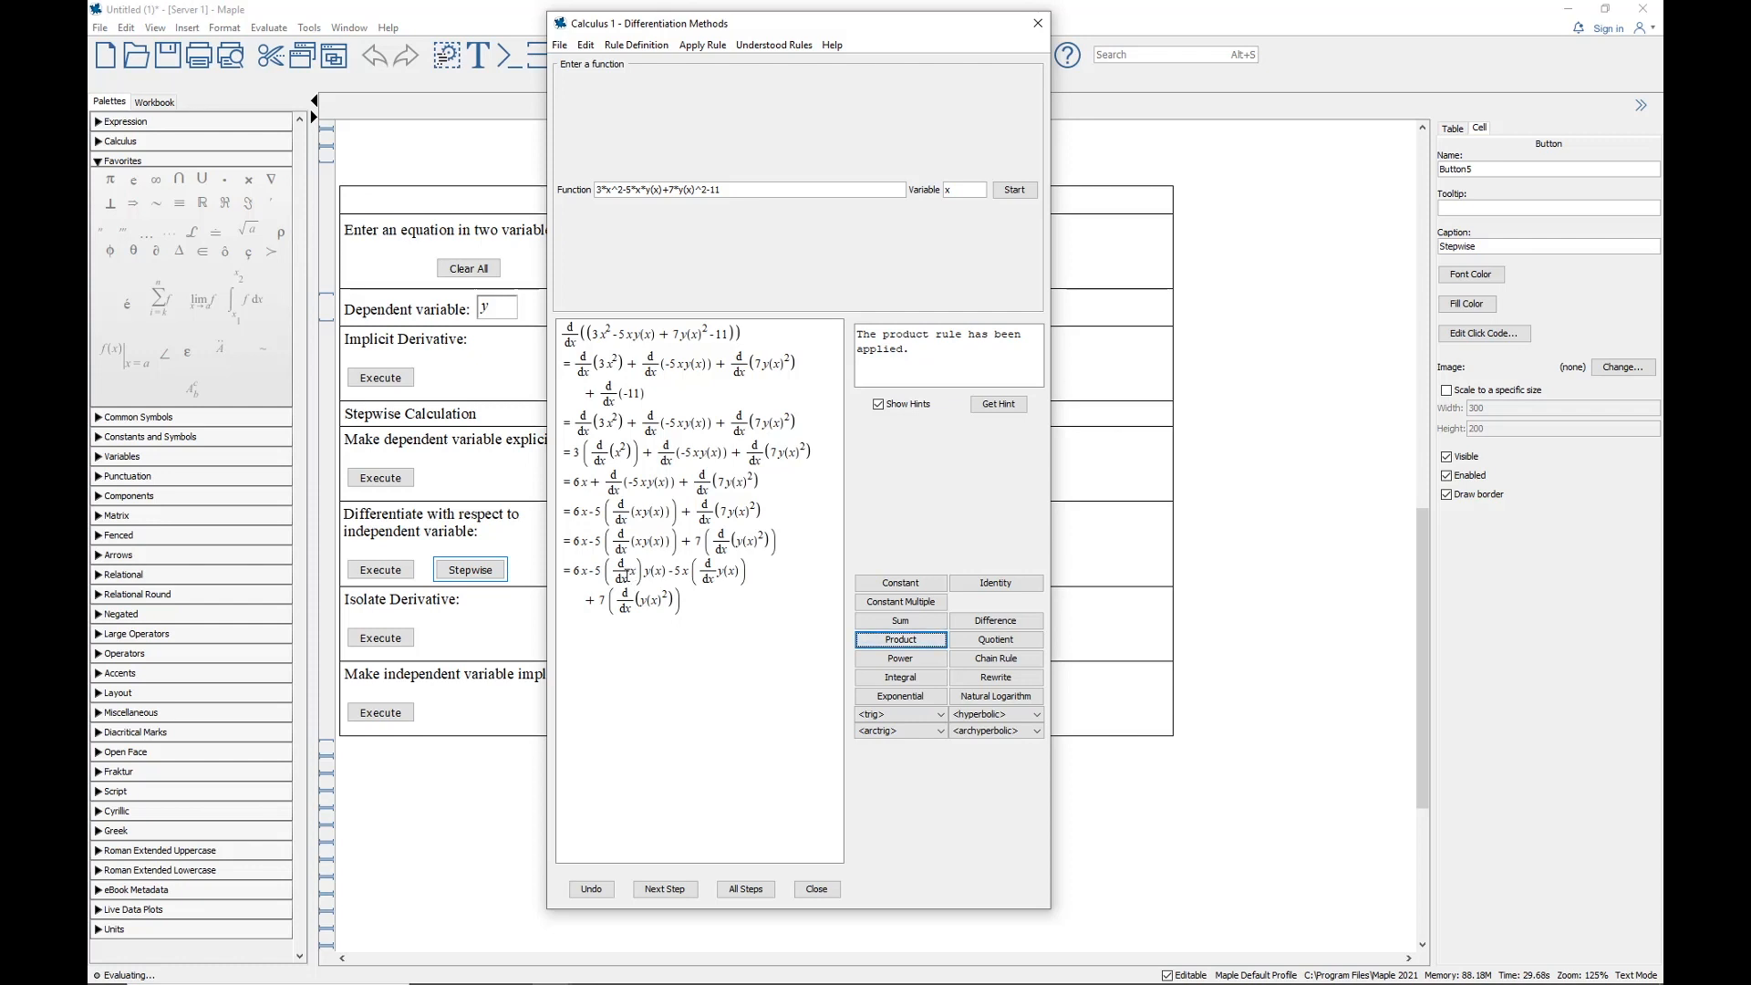
pyautogui.click(1006, 587)
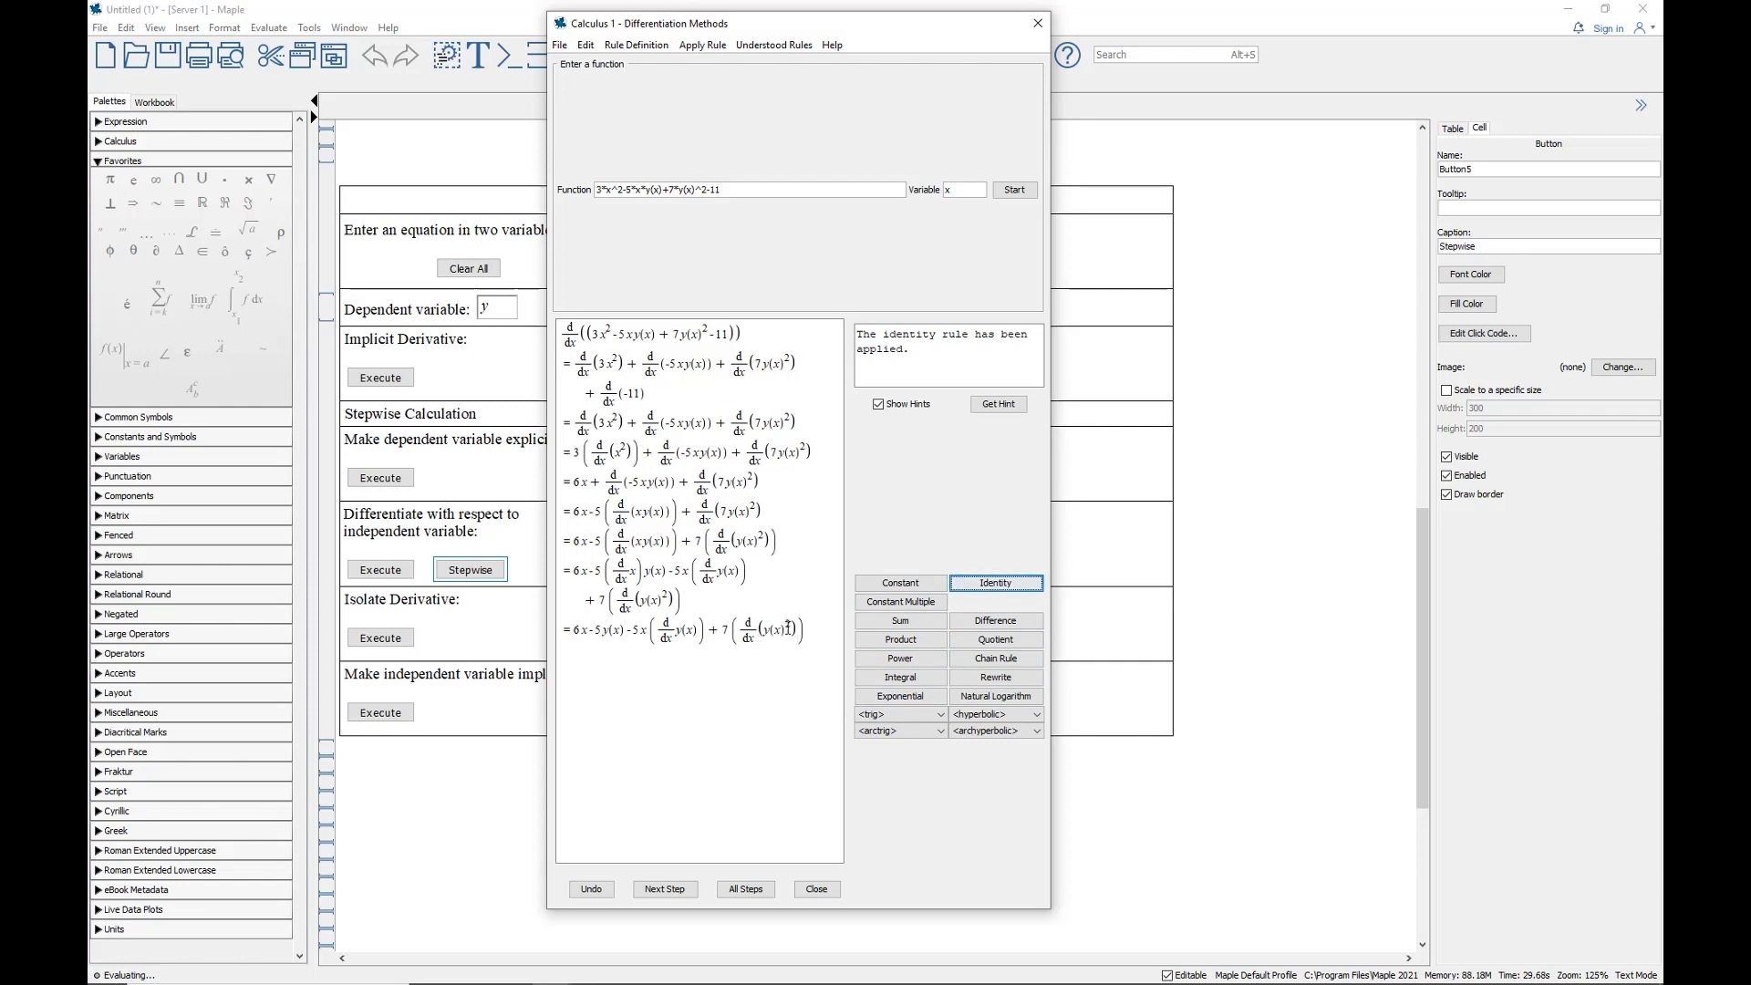
pyautogui.click(997, 657)
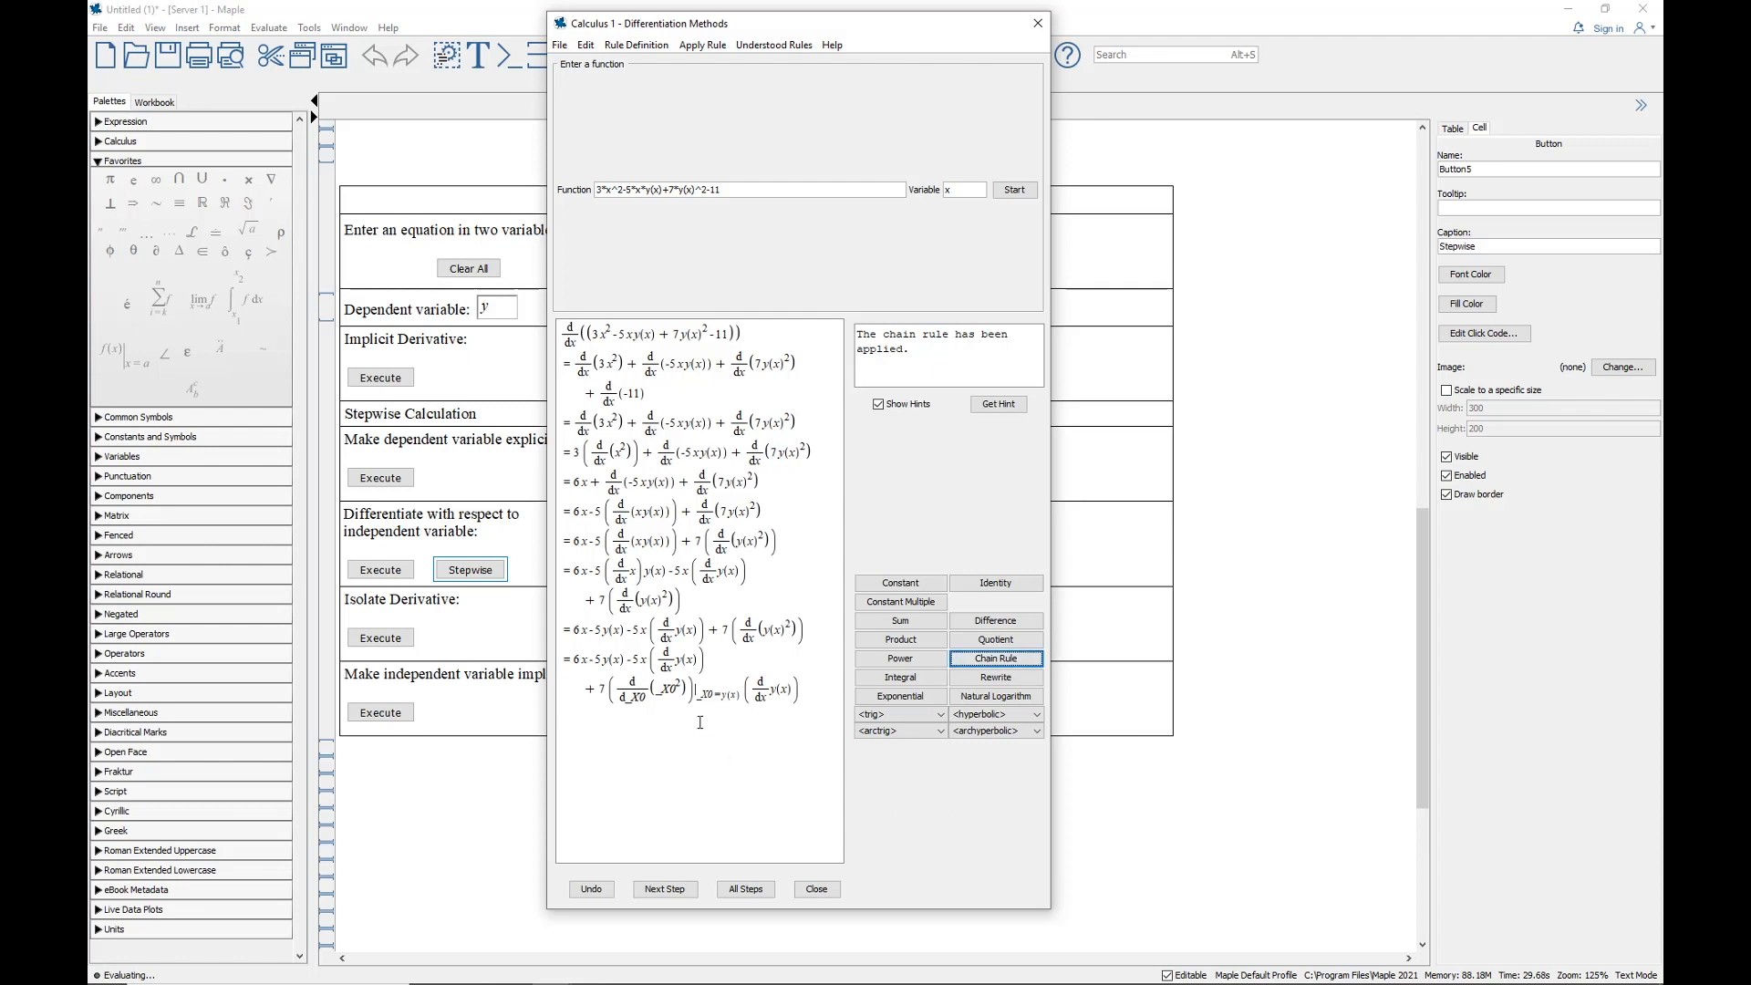
pyautogui.click(911, 663)
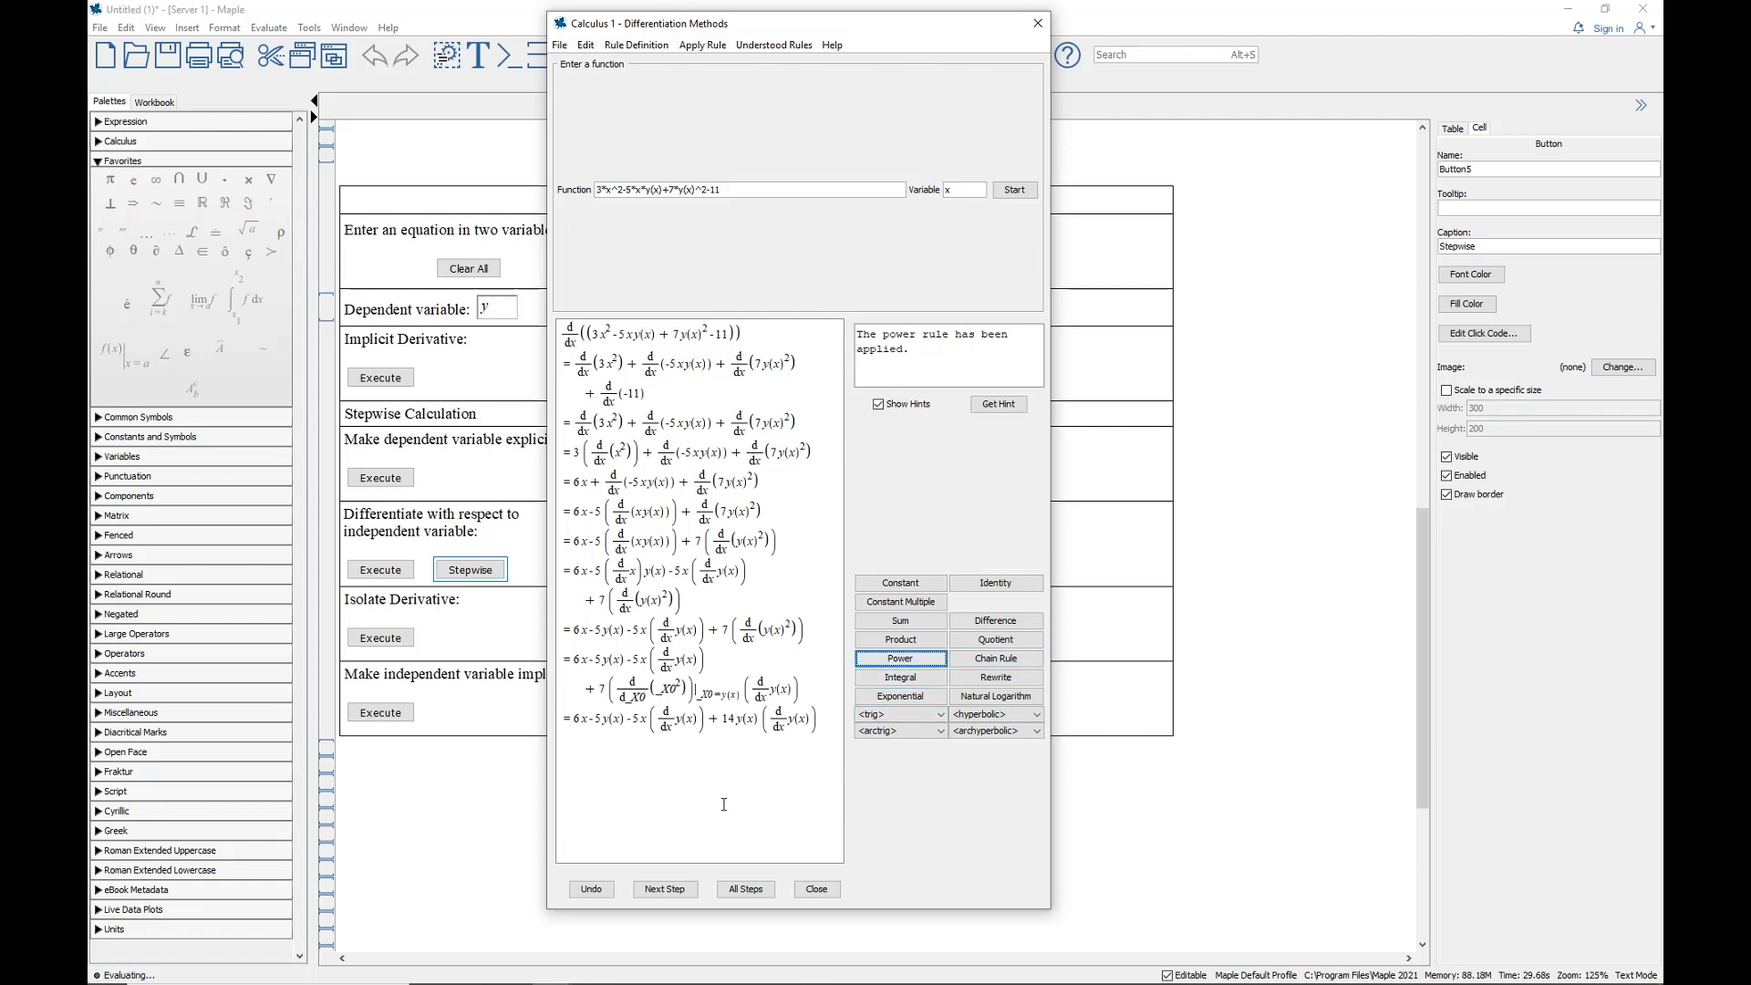
pyautogui.click(819, 889)
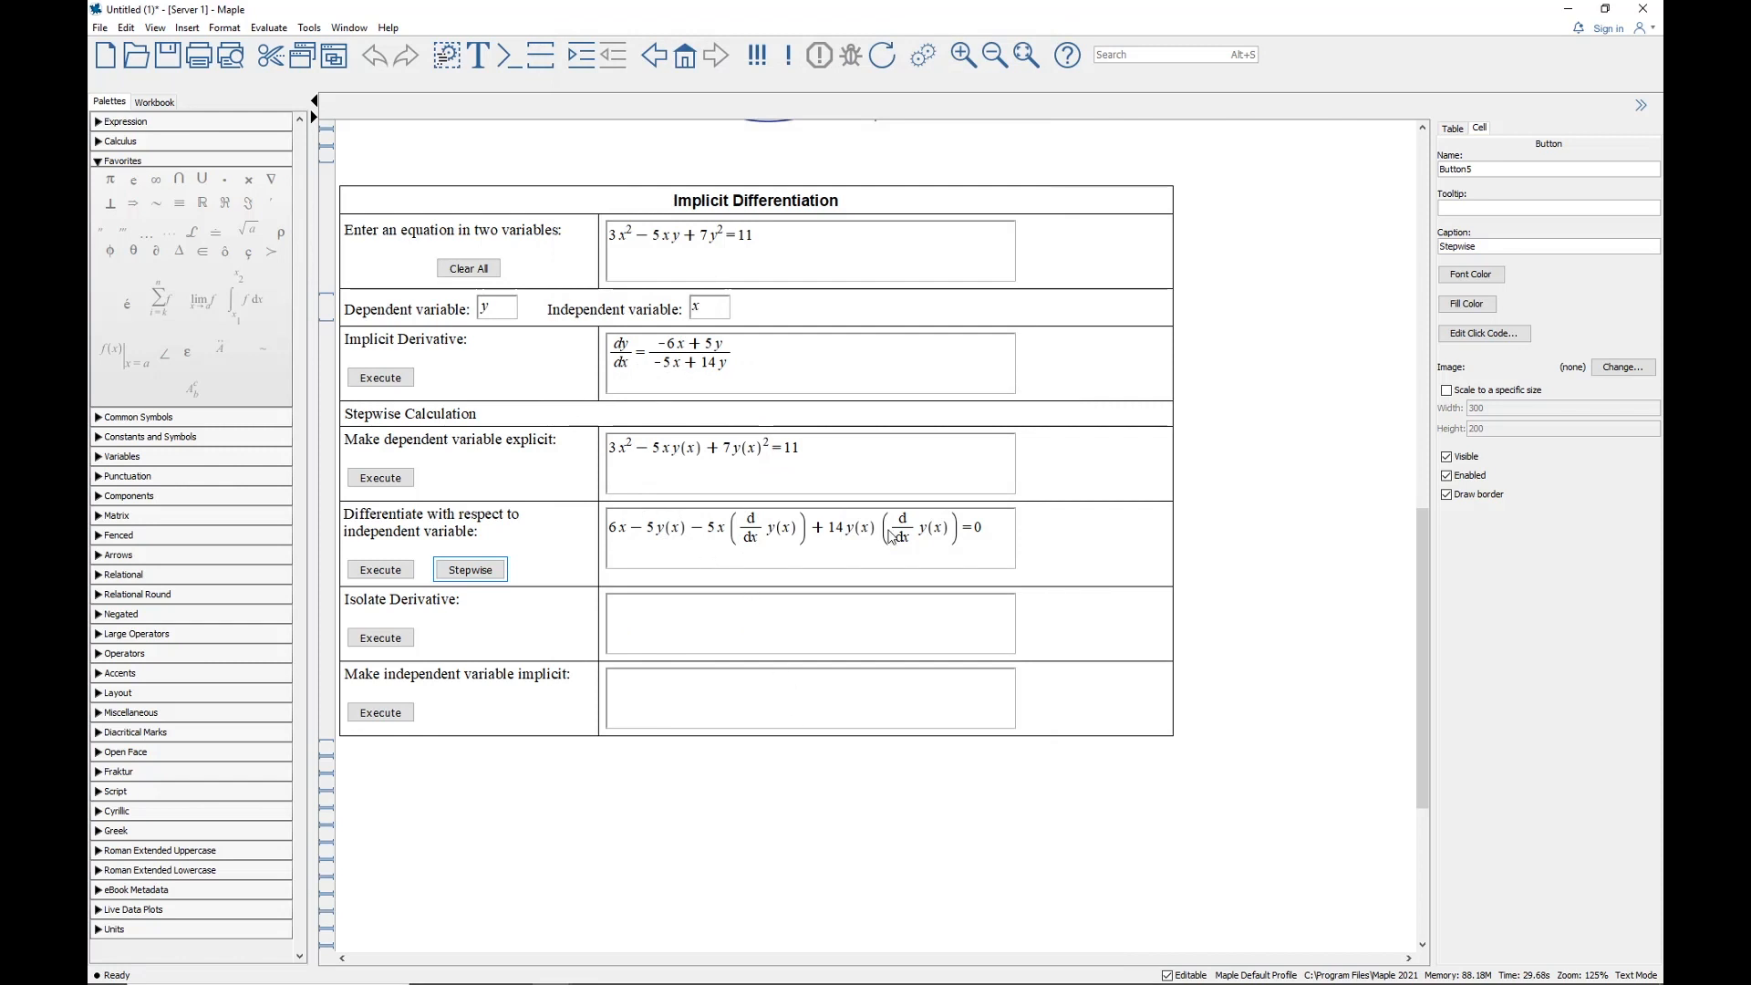
# In the template's stepwise calculation, isolate the derivative and make the independent variable implicit
pyautogui.click(399, 640)
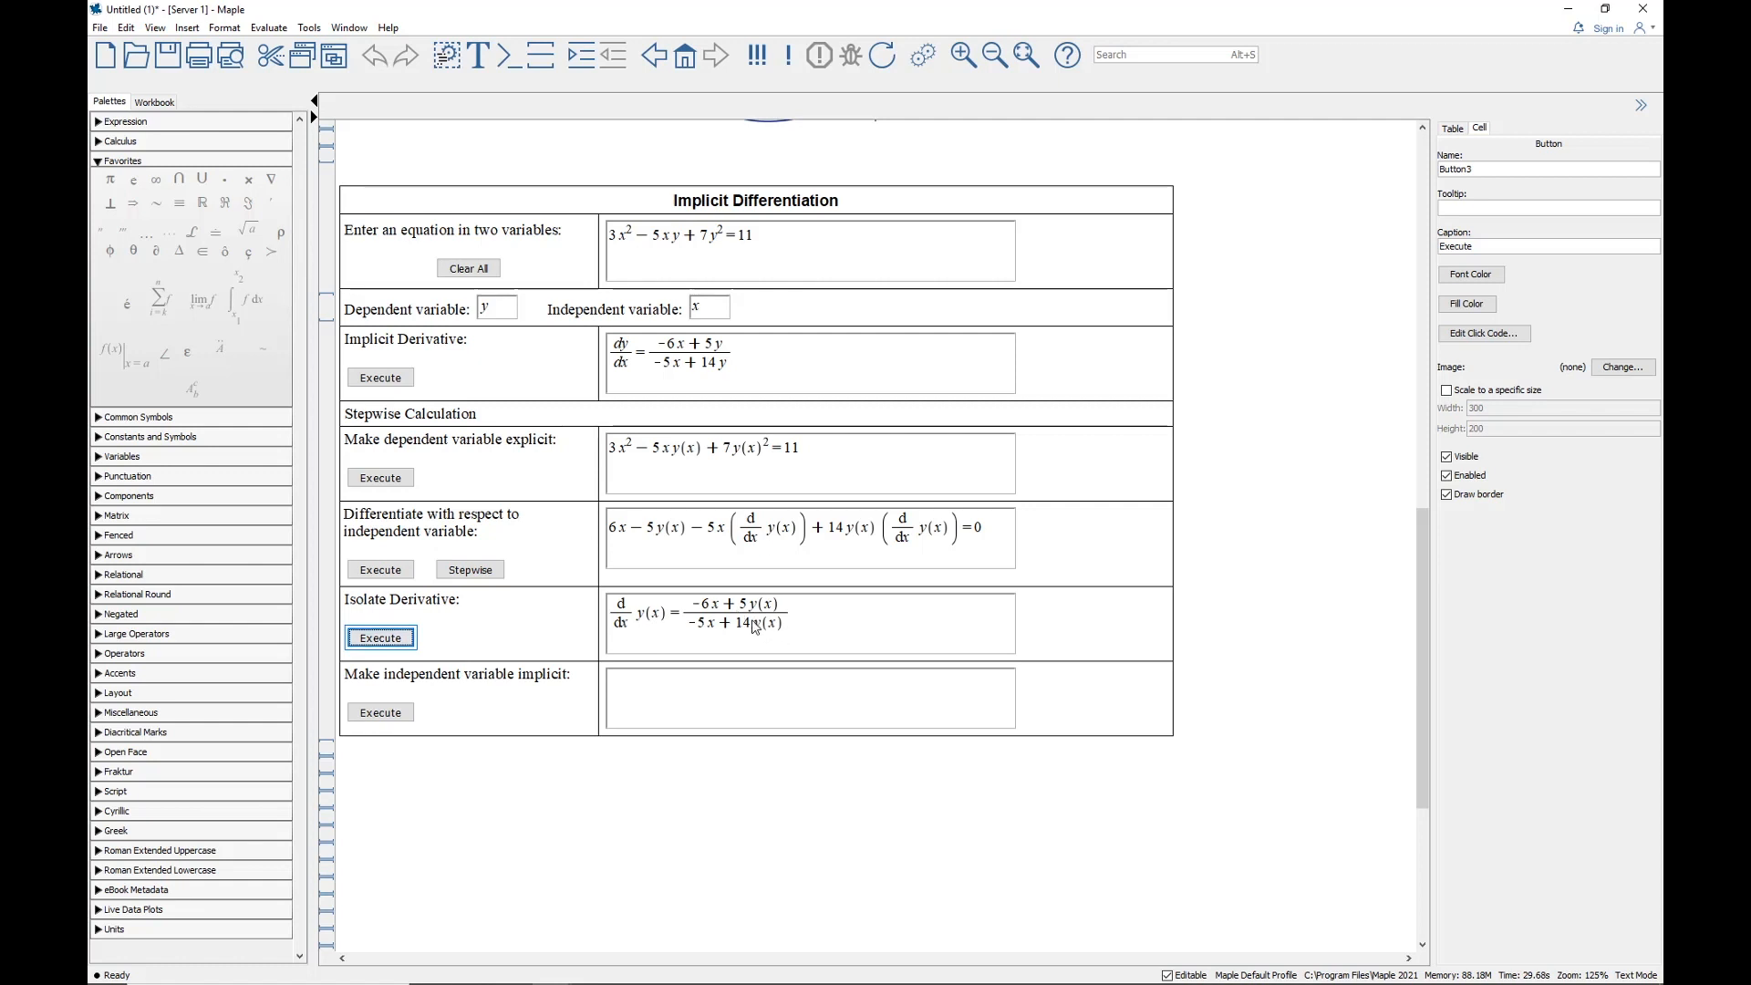
pyautogui.click(380, 714)
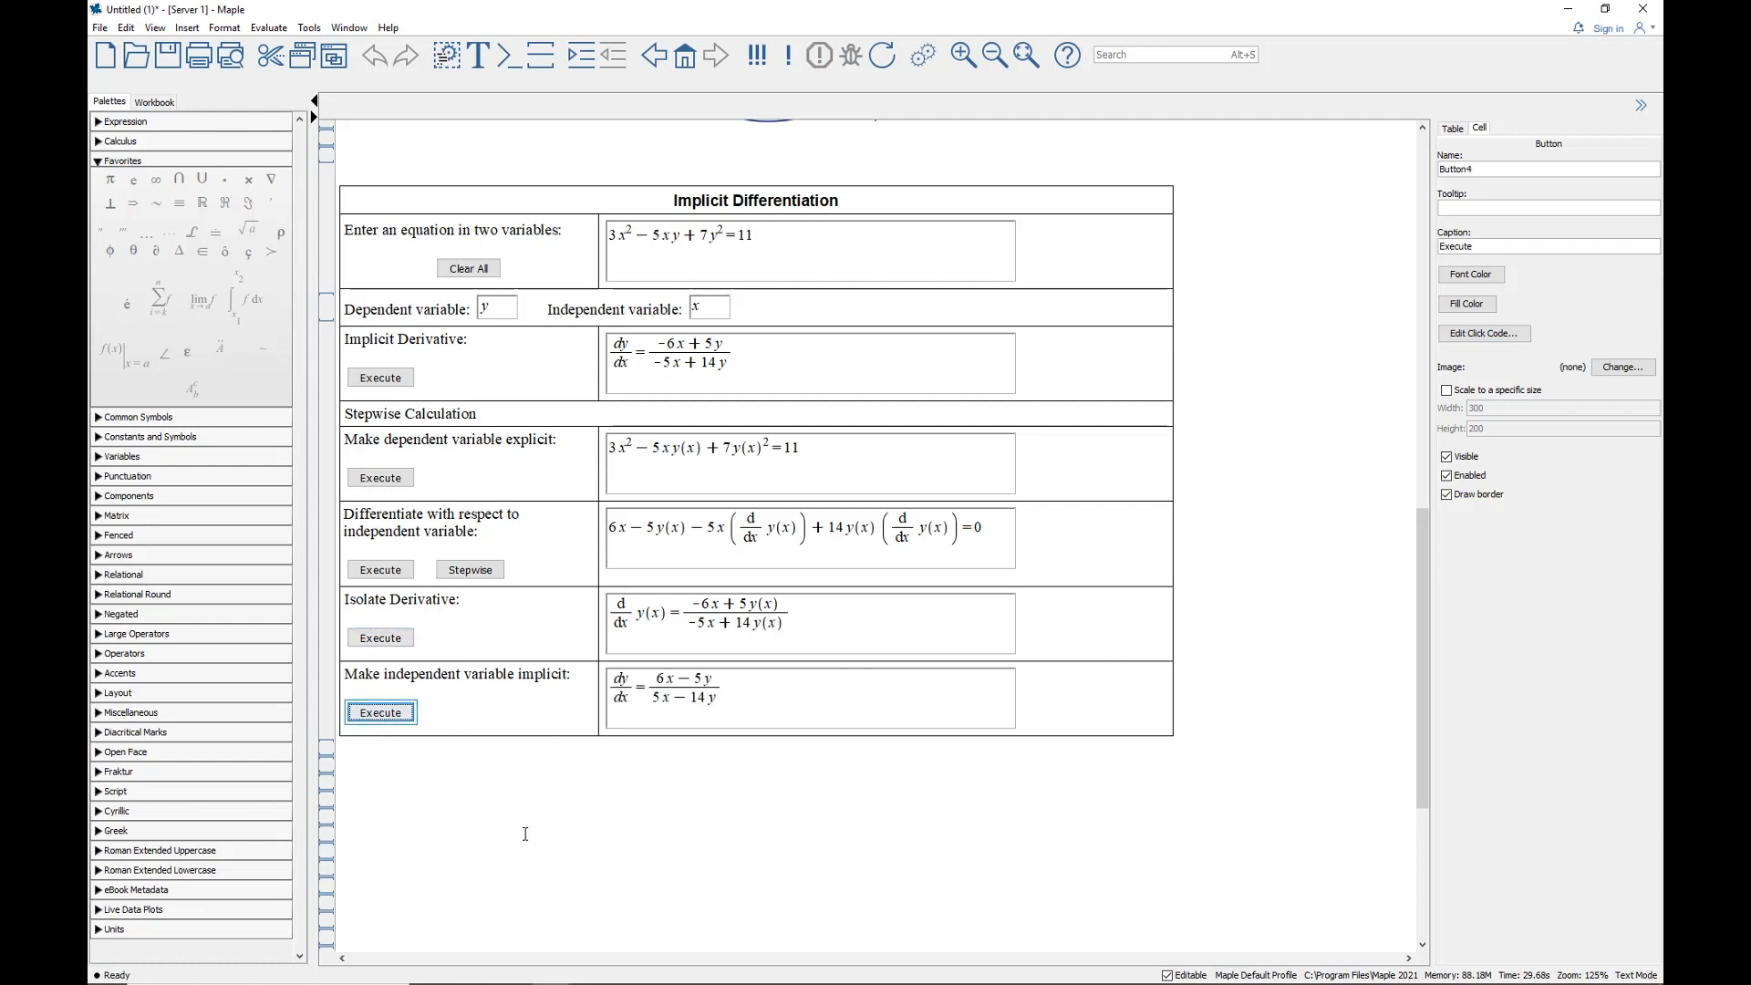
# Below the template, enter the equation 3x^2-5xy+7y^2=11, convert it to executable math and evaluate it
pyautogui.click(527, 805)
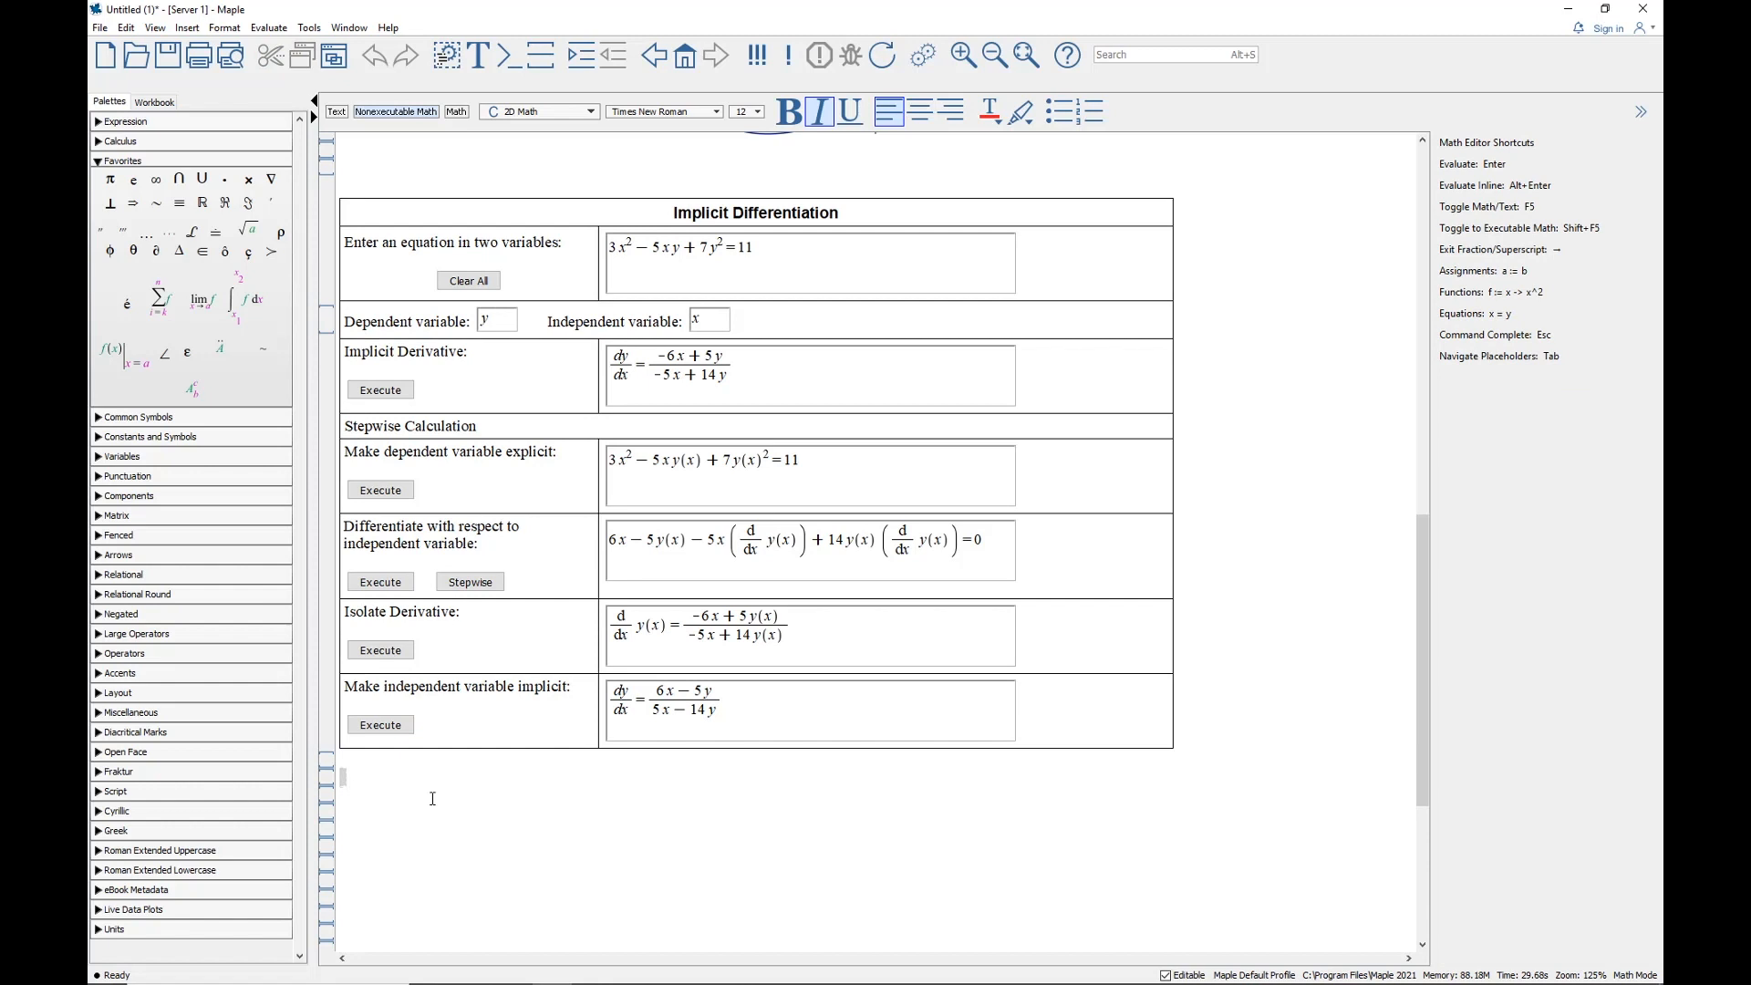
pyautogui.write('3x^2-5xy+7y^2=11')
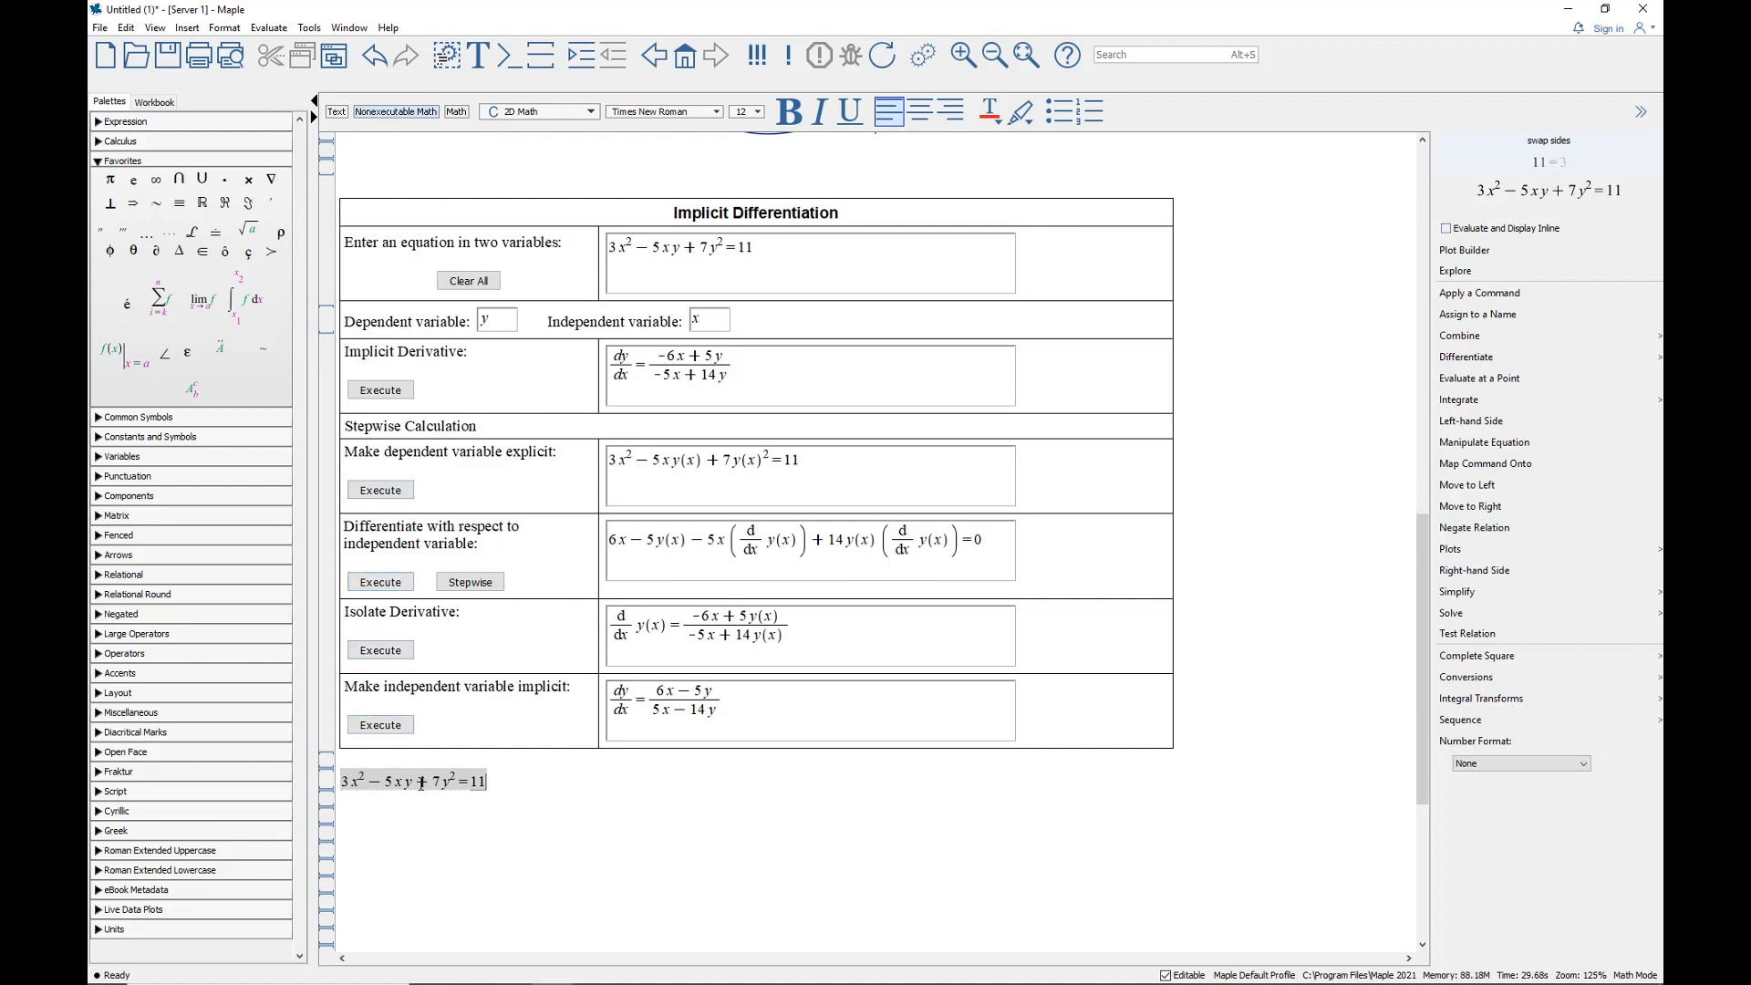
pyautogui.rightClick(420, 782)
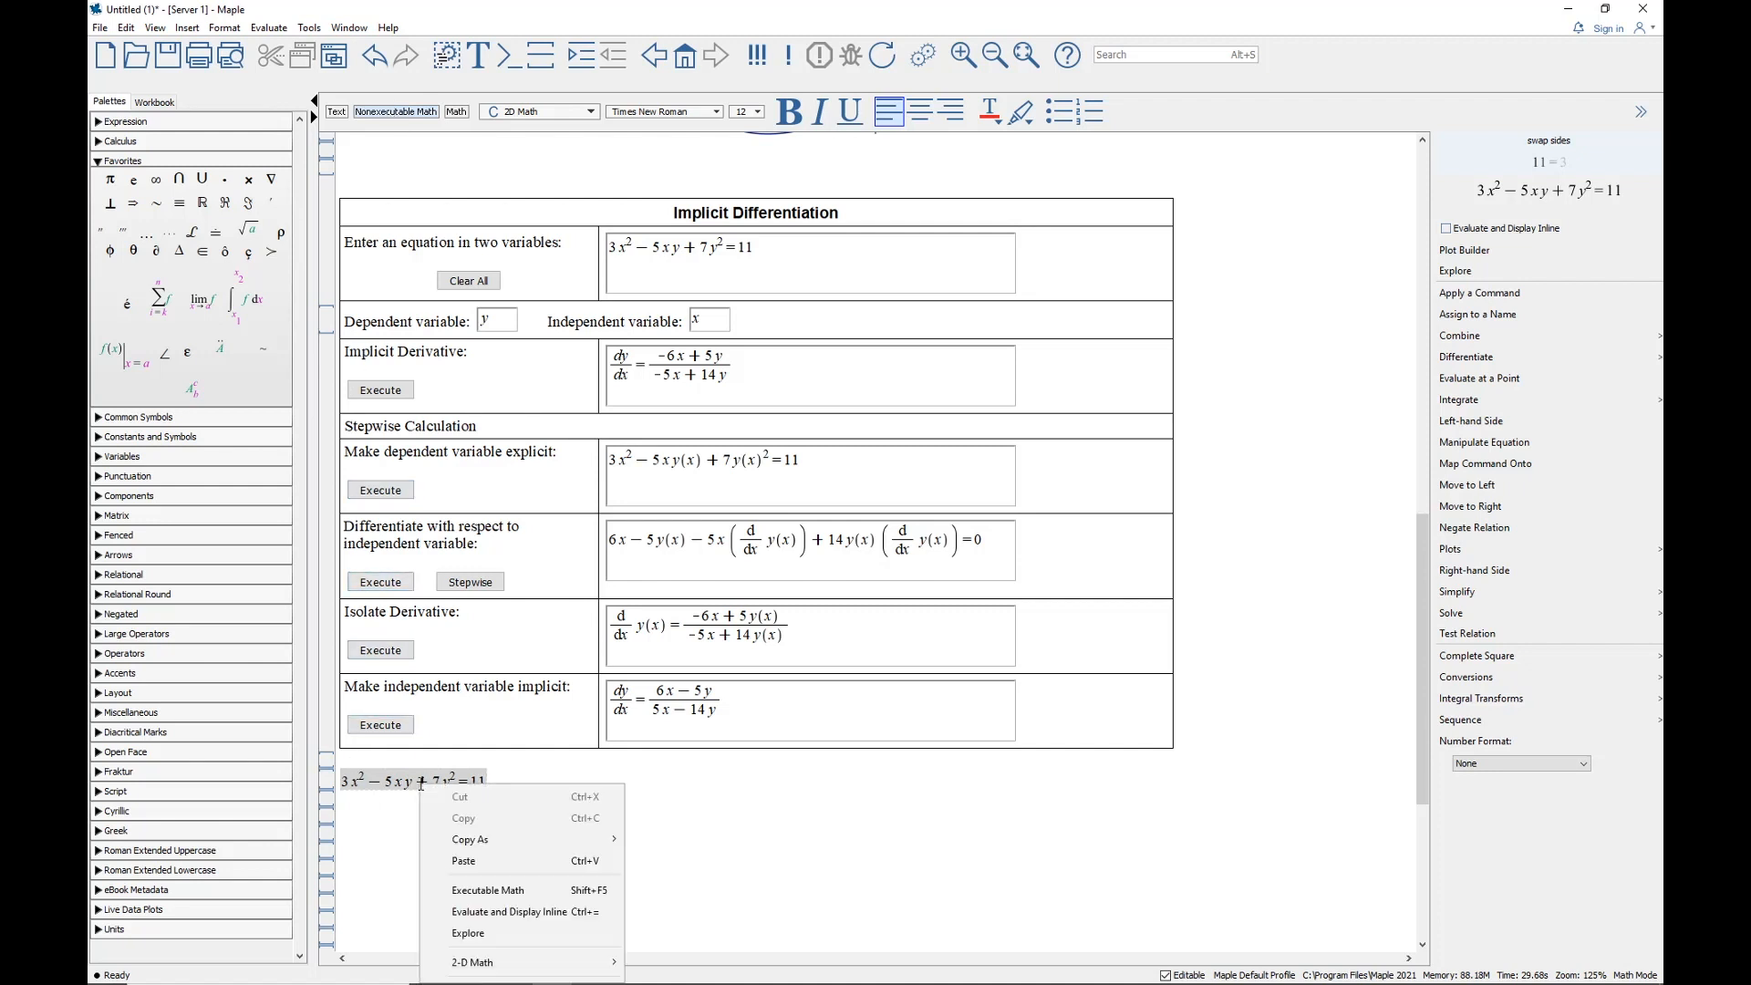
pyautogui.click(474, 894)
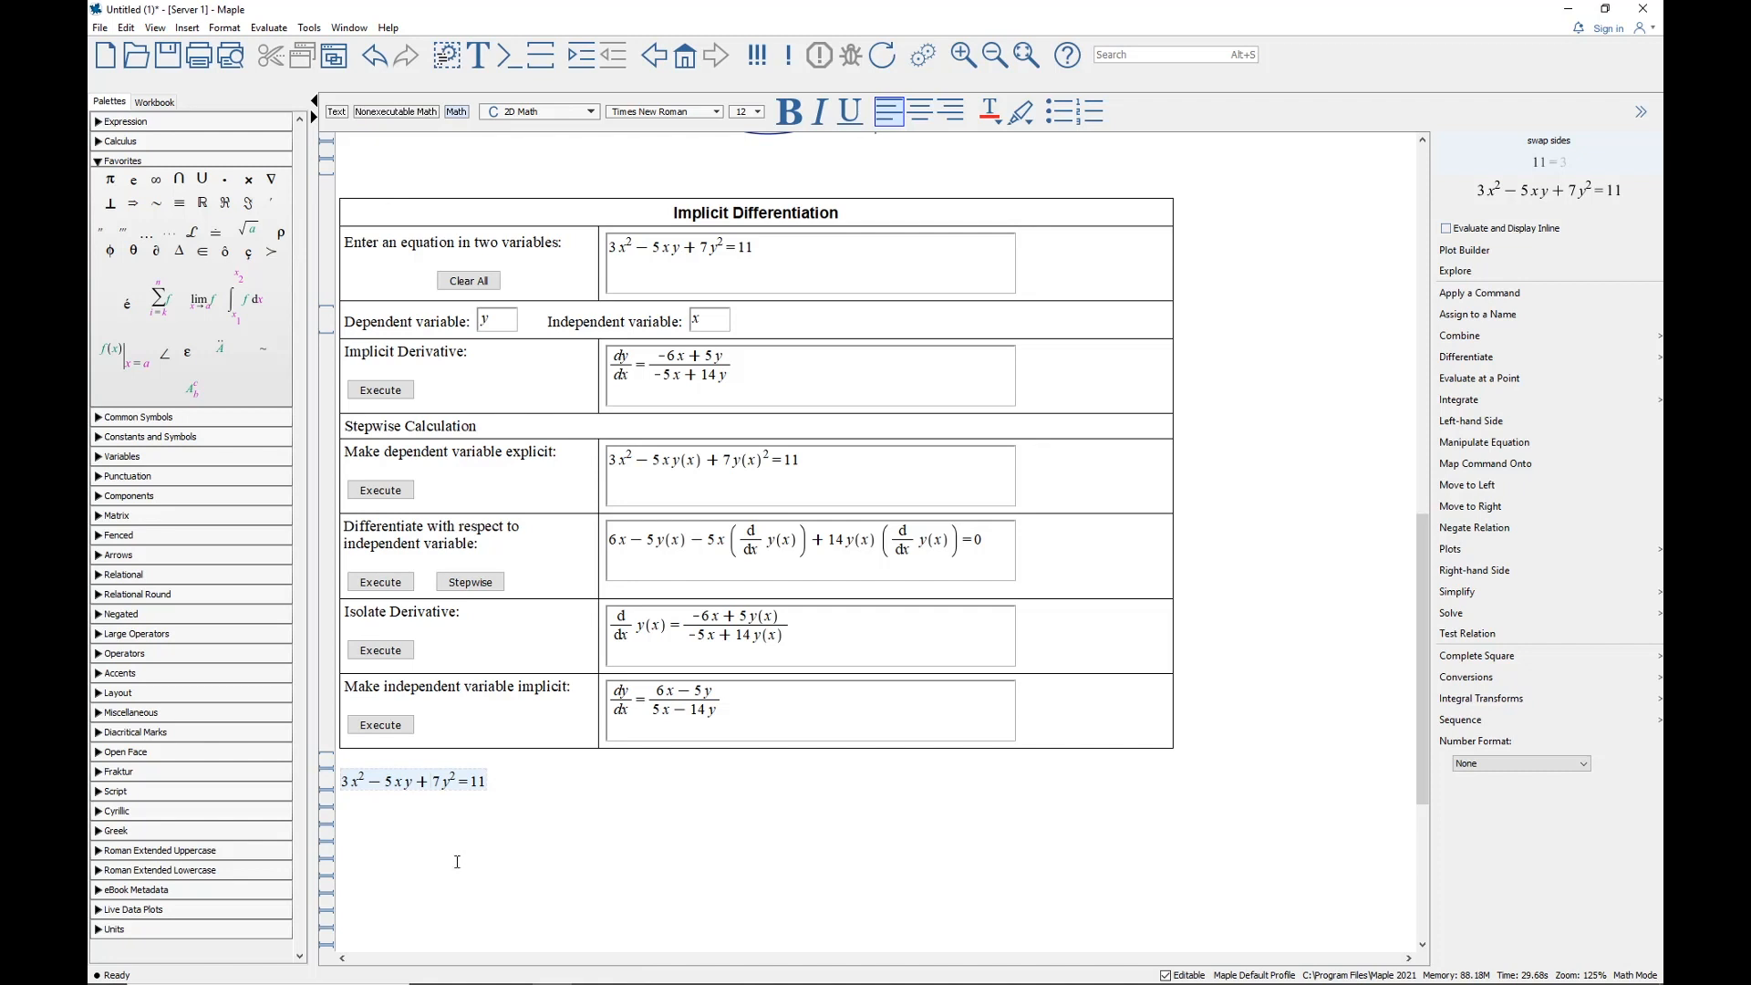
pyautogui.press('Return')
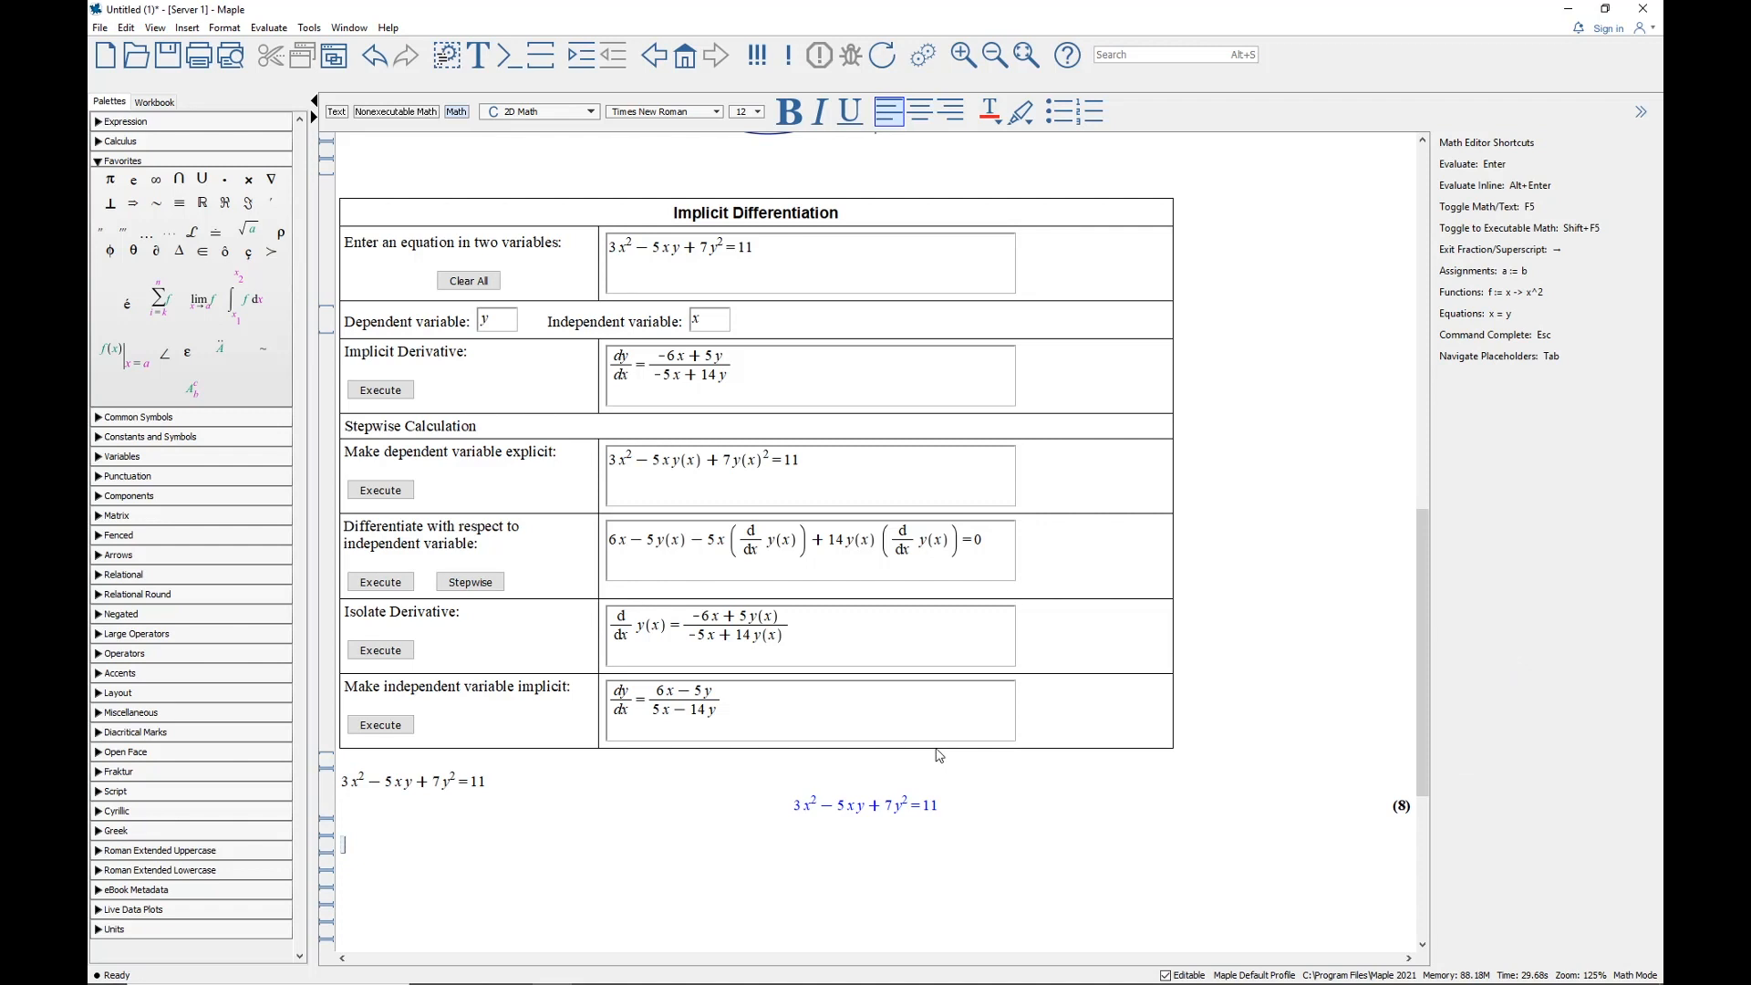
# Evaluate the output equation at a point, replacing y with y(x) and keeping x as x
pyautogui.click(971, 803)
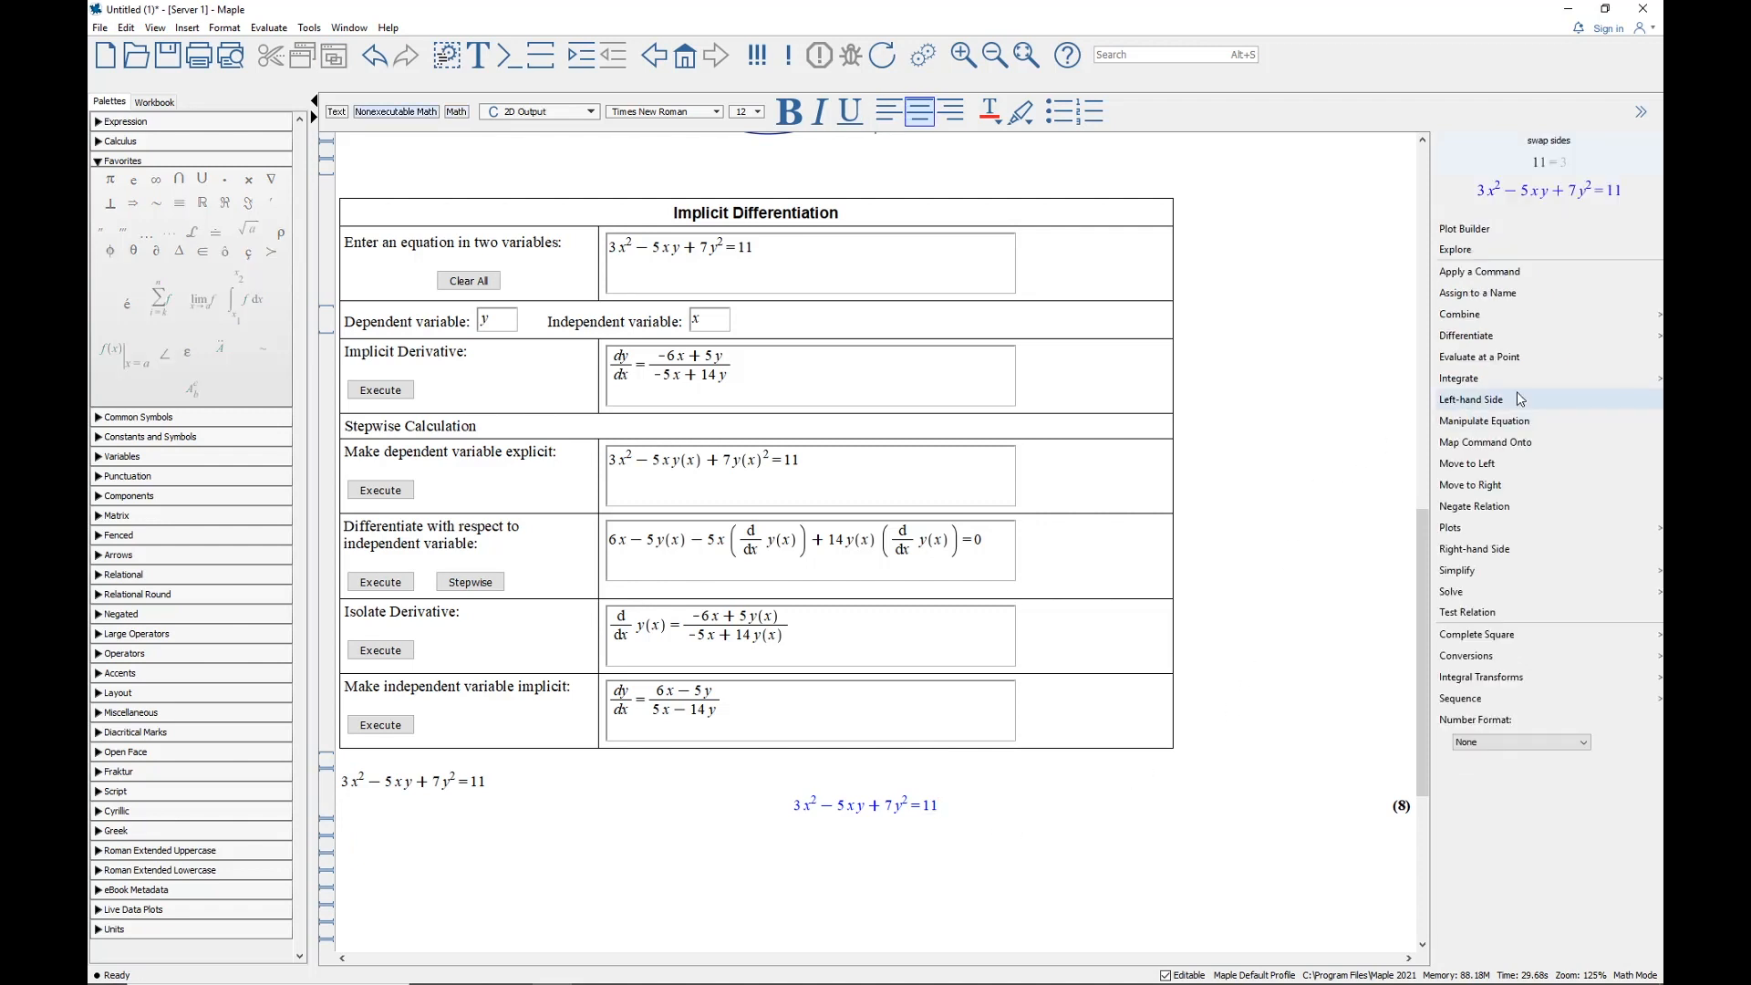
pyautogui.click(1487, 363)
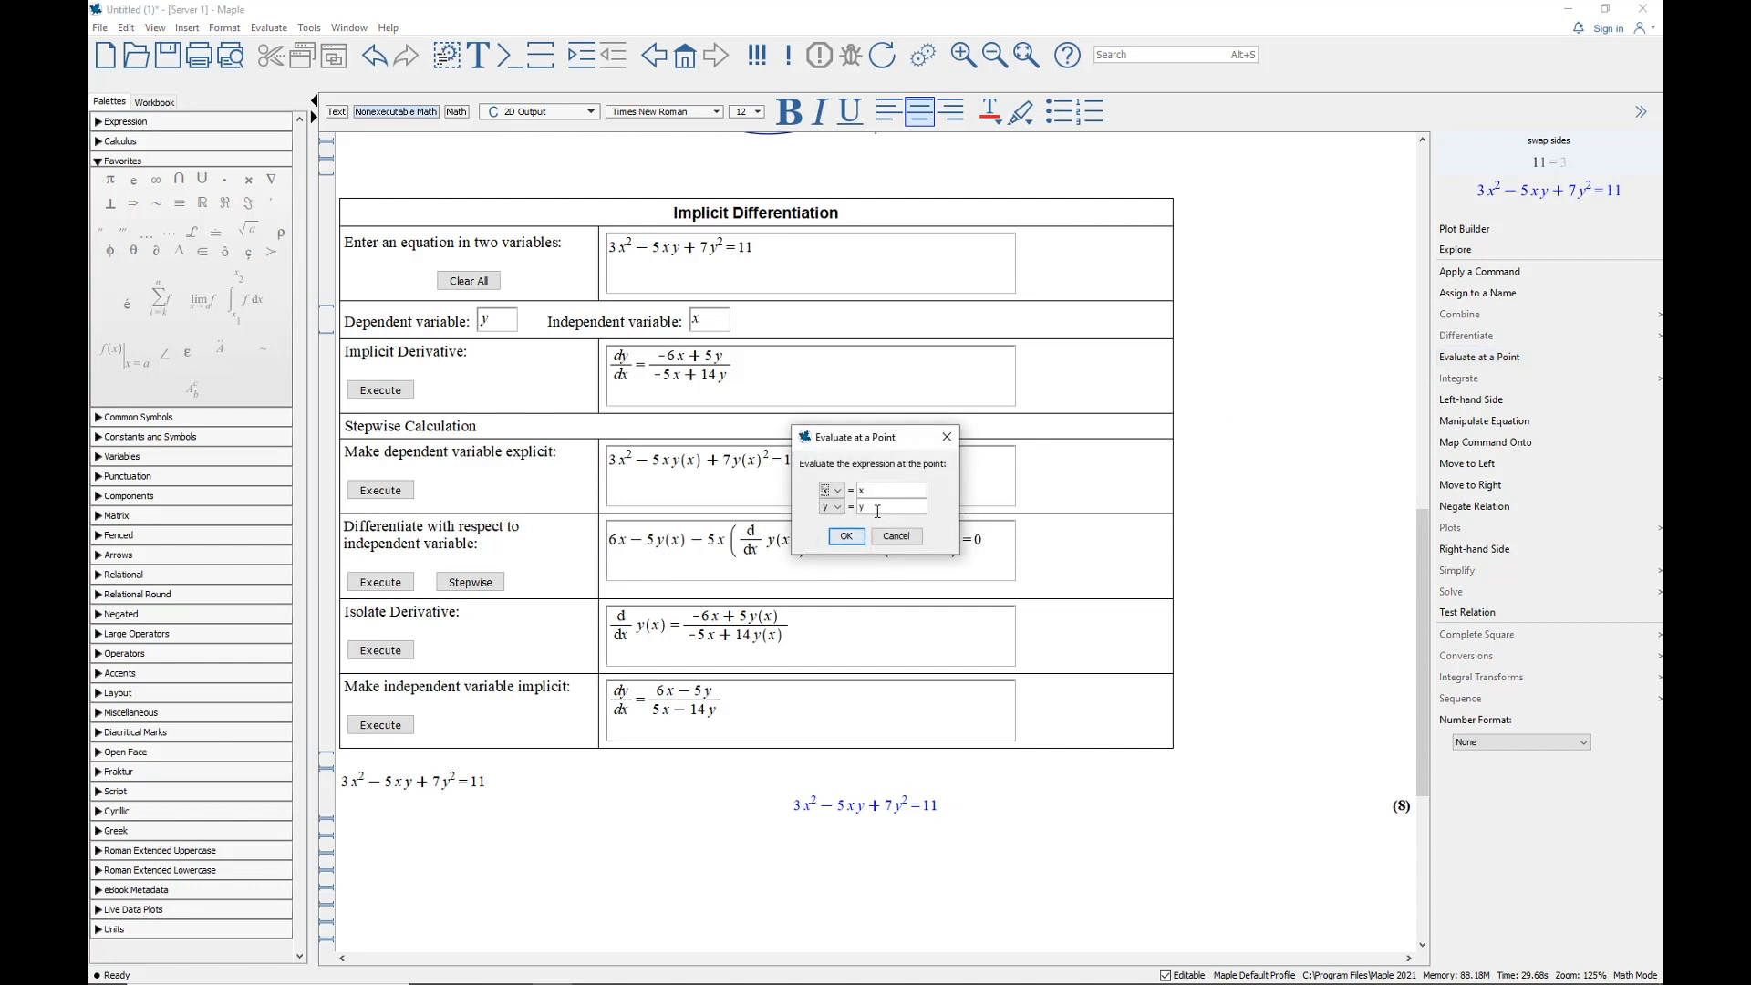
pyautogui.doubleClick(881, 511)
pyautogui.click(881, 512)
pyautogui.write('(x)')
pyautogui.press('Return')
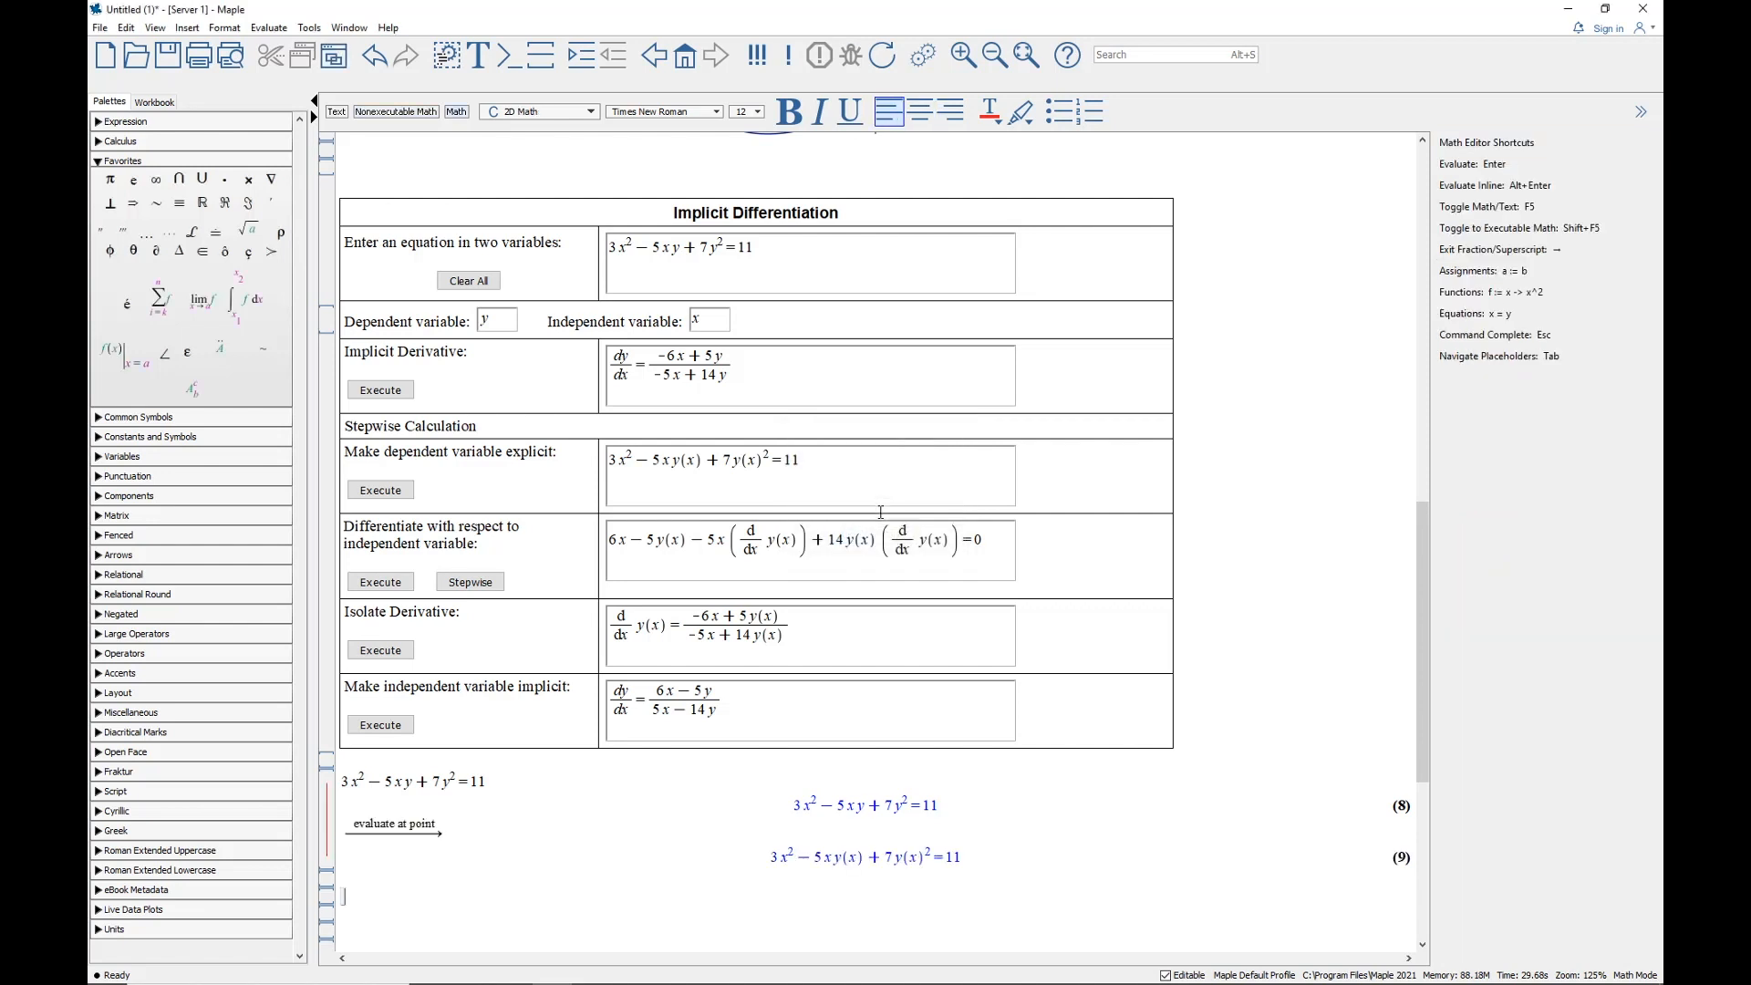
# Differentiate the equation containing y(x) with respect to x
pyautogui.click(982, 849)
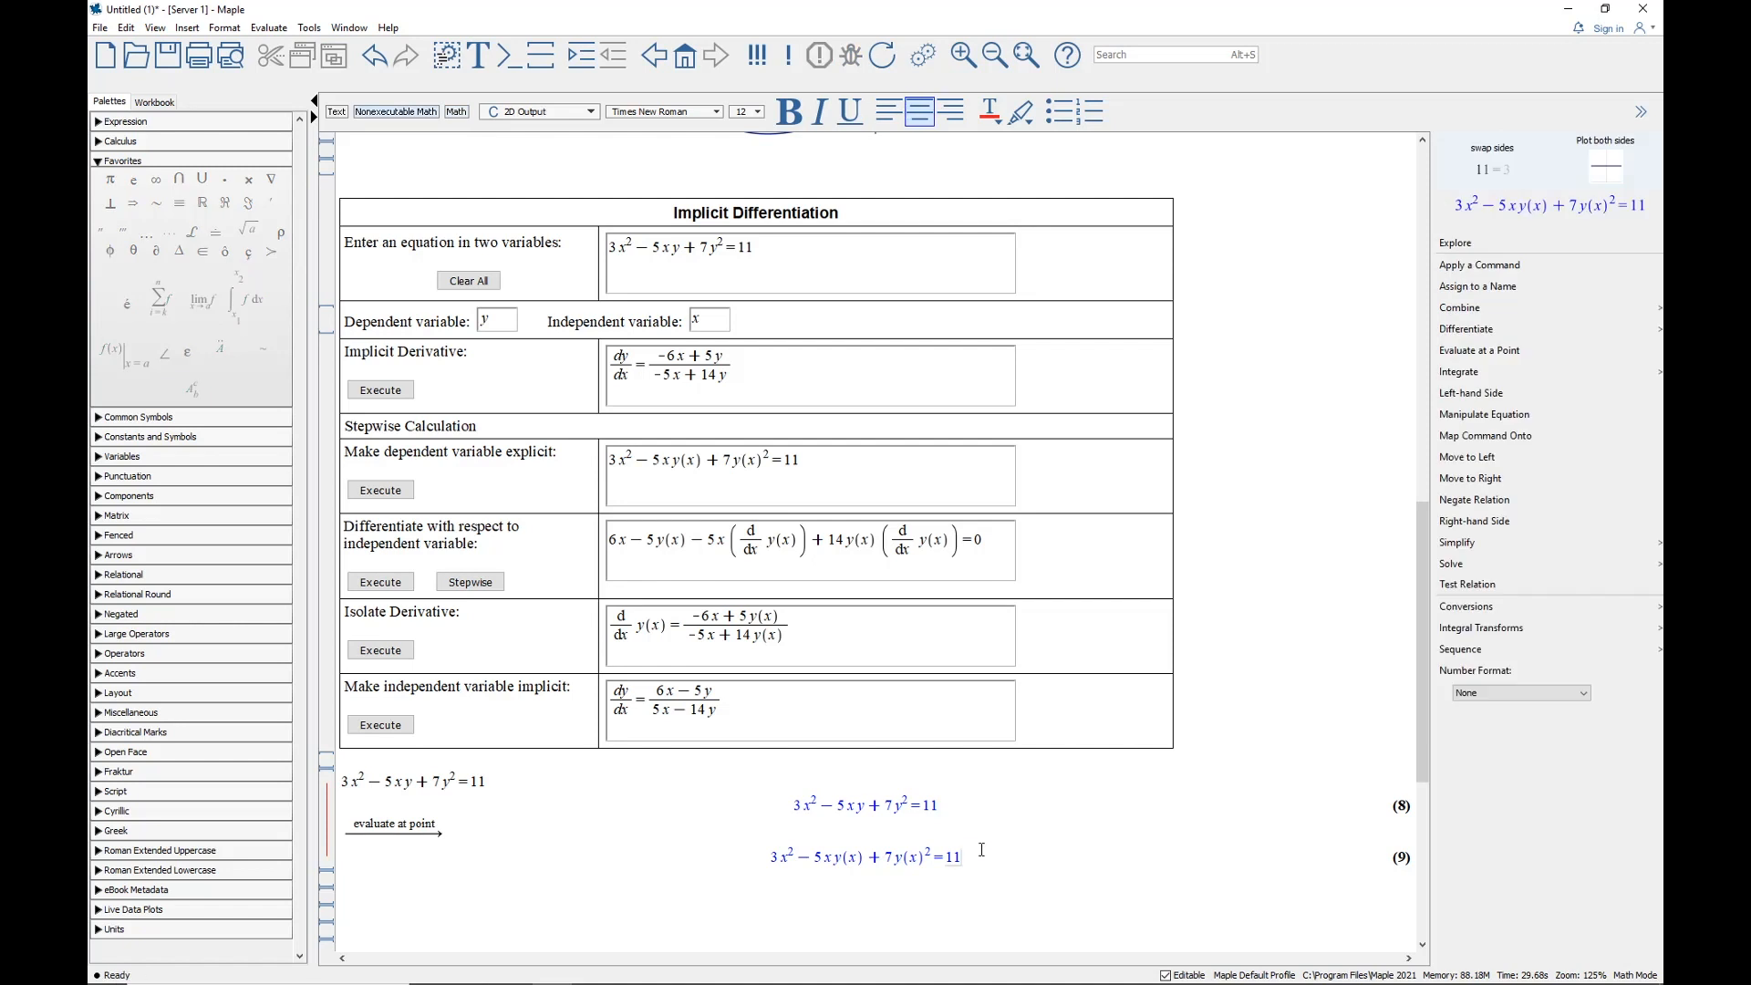
pyautogui.moveTo(1475, 335)
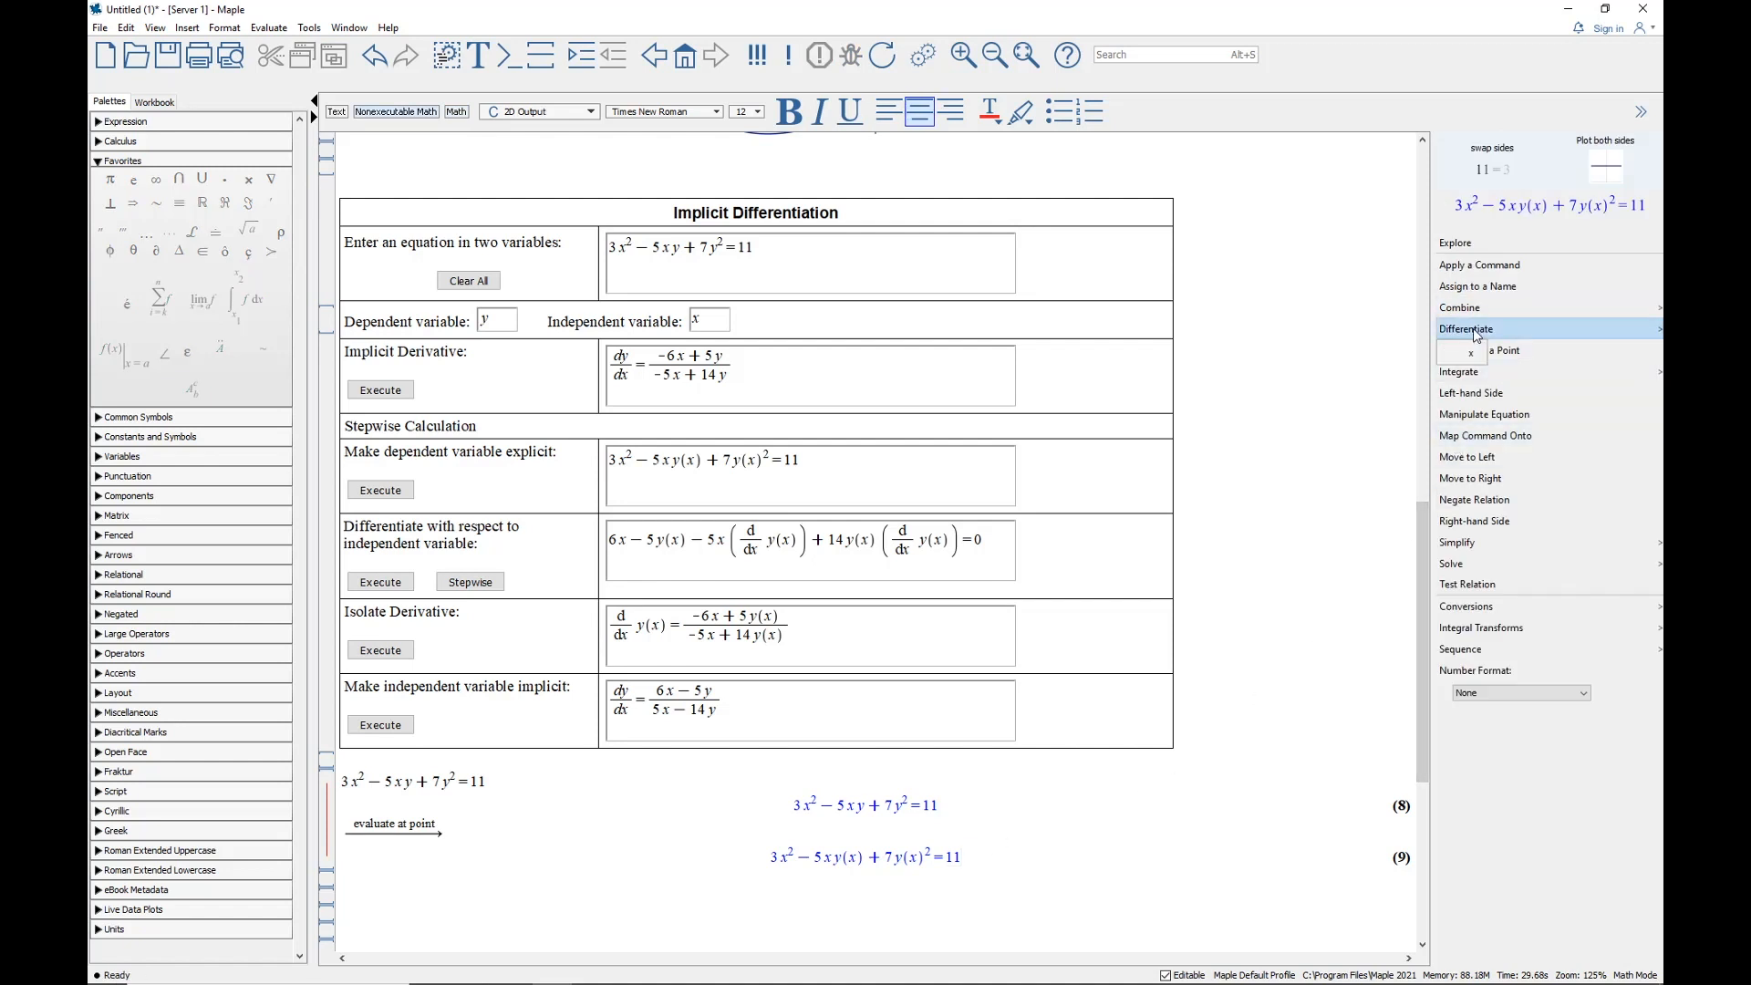
pyautogui.click(1470, 354)
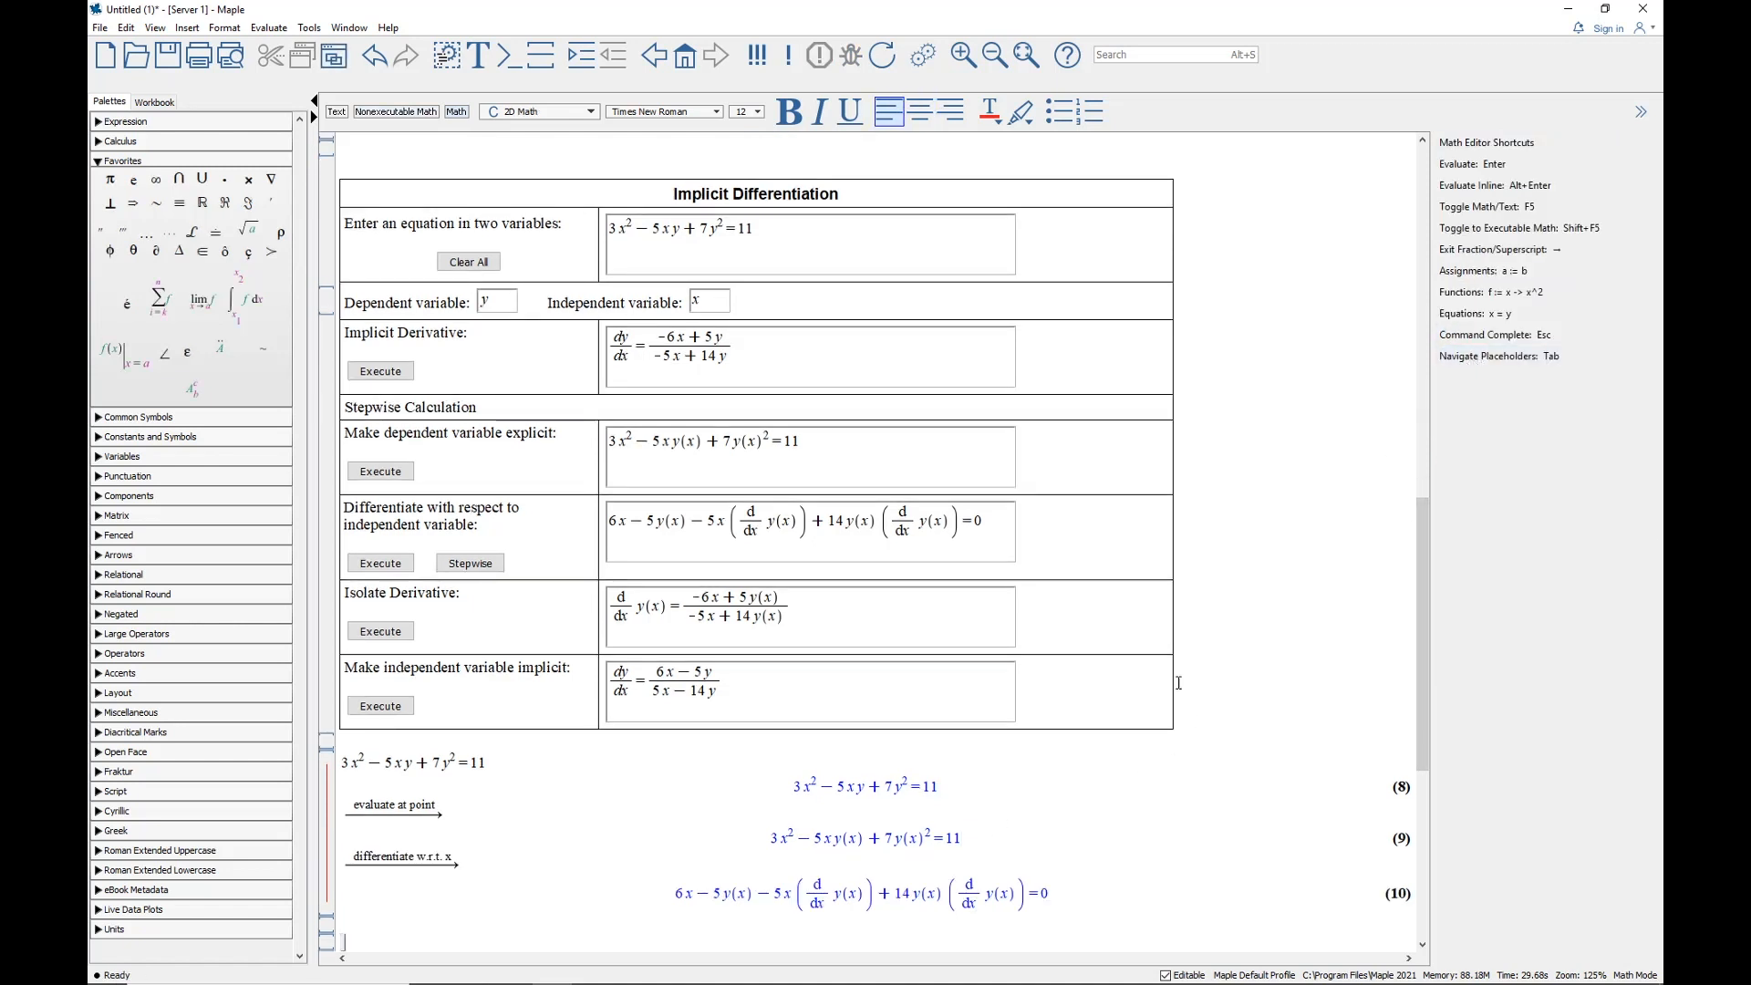
# Isolate the derivative d/dx y(x) in the differentiated equation
pyautogui.scroll(-2, 1144, 791)
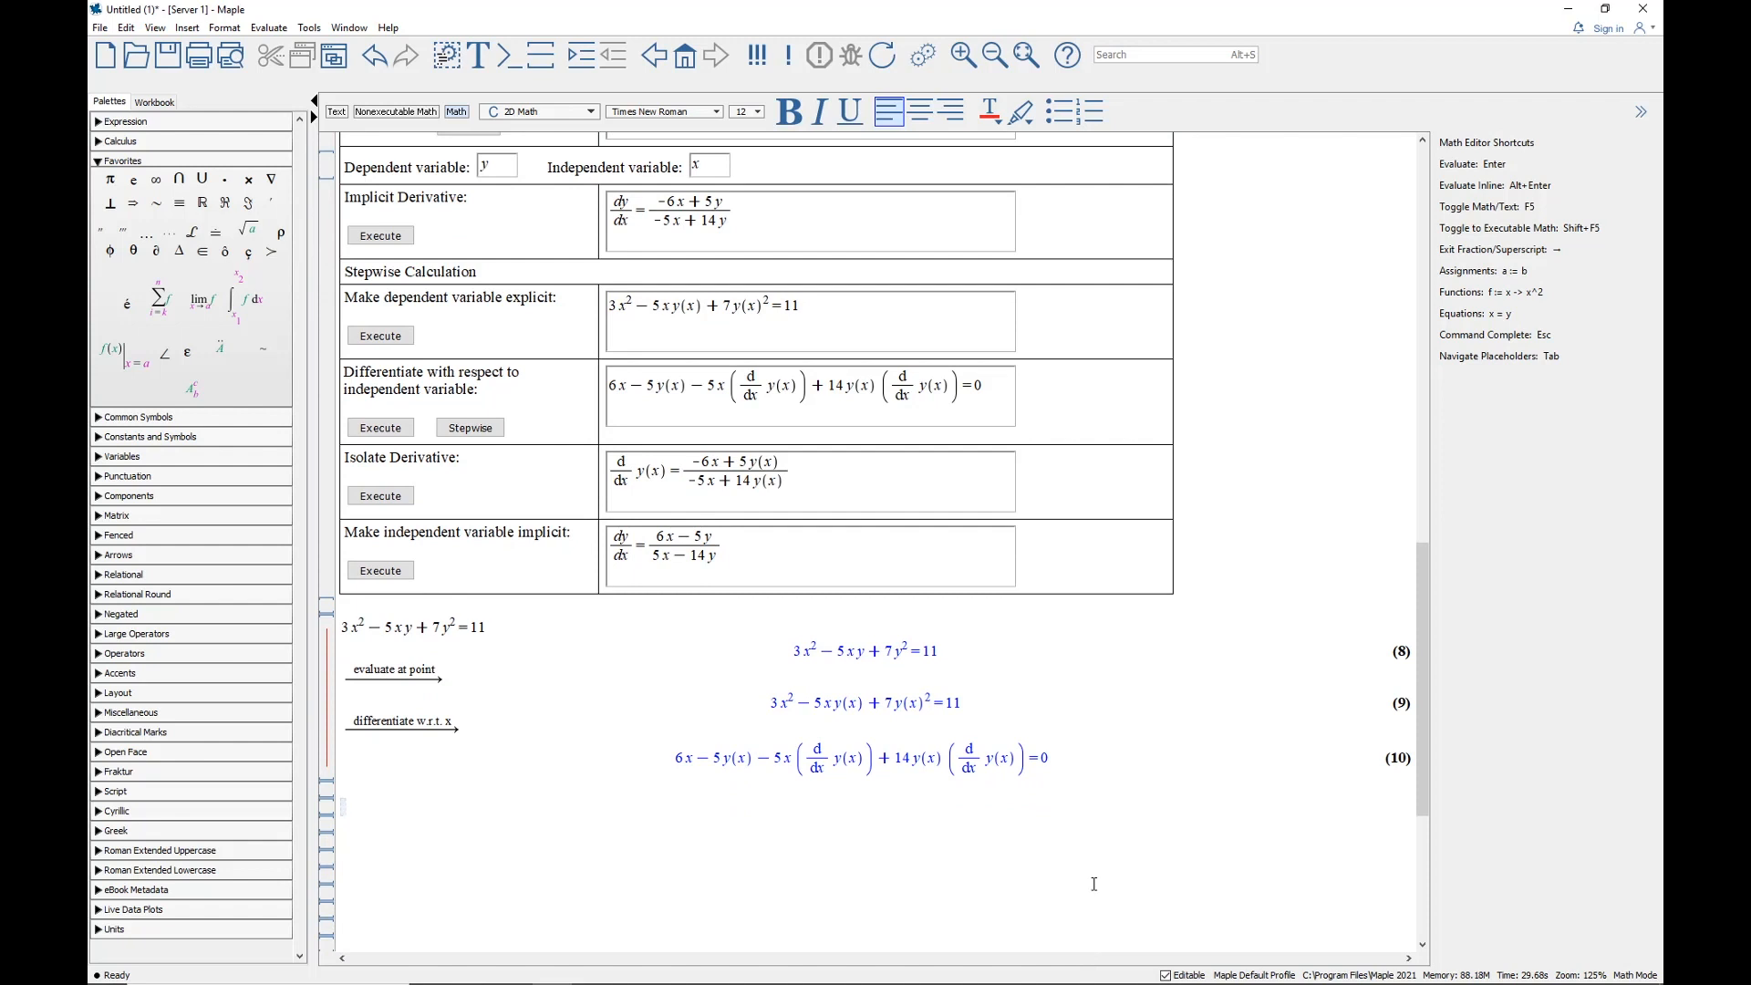
pyautogui.moveTo(806, 758); pyautogui.dragTo(855, 760)
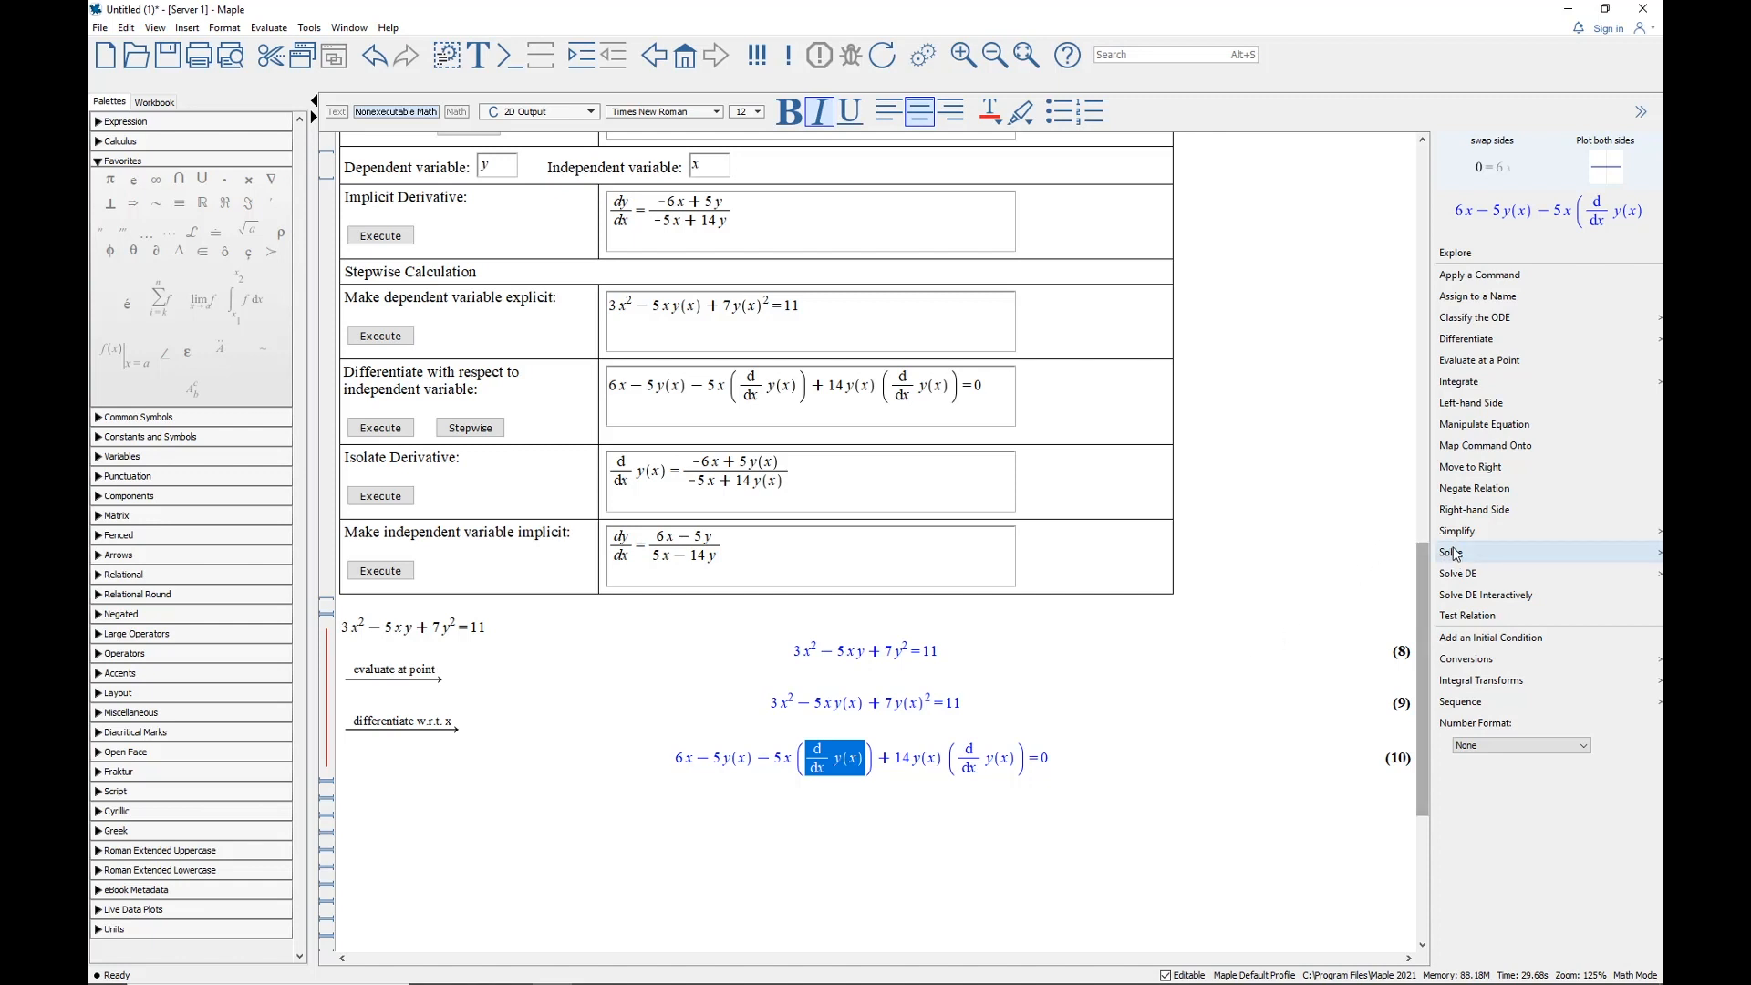
pyautogui.moveTo(1452, 558)
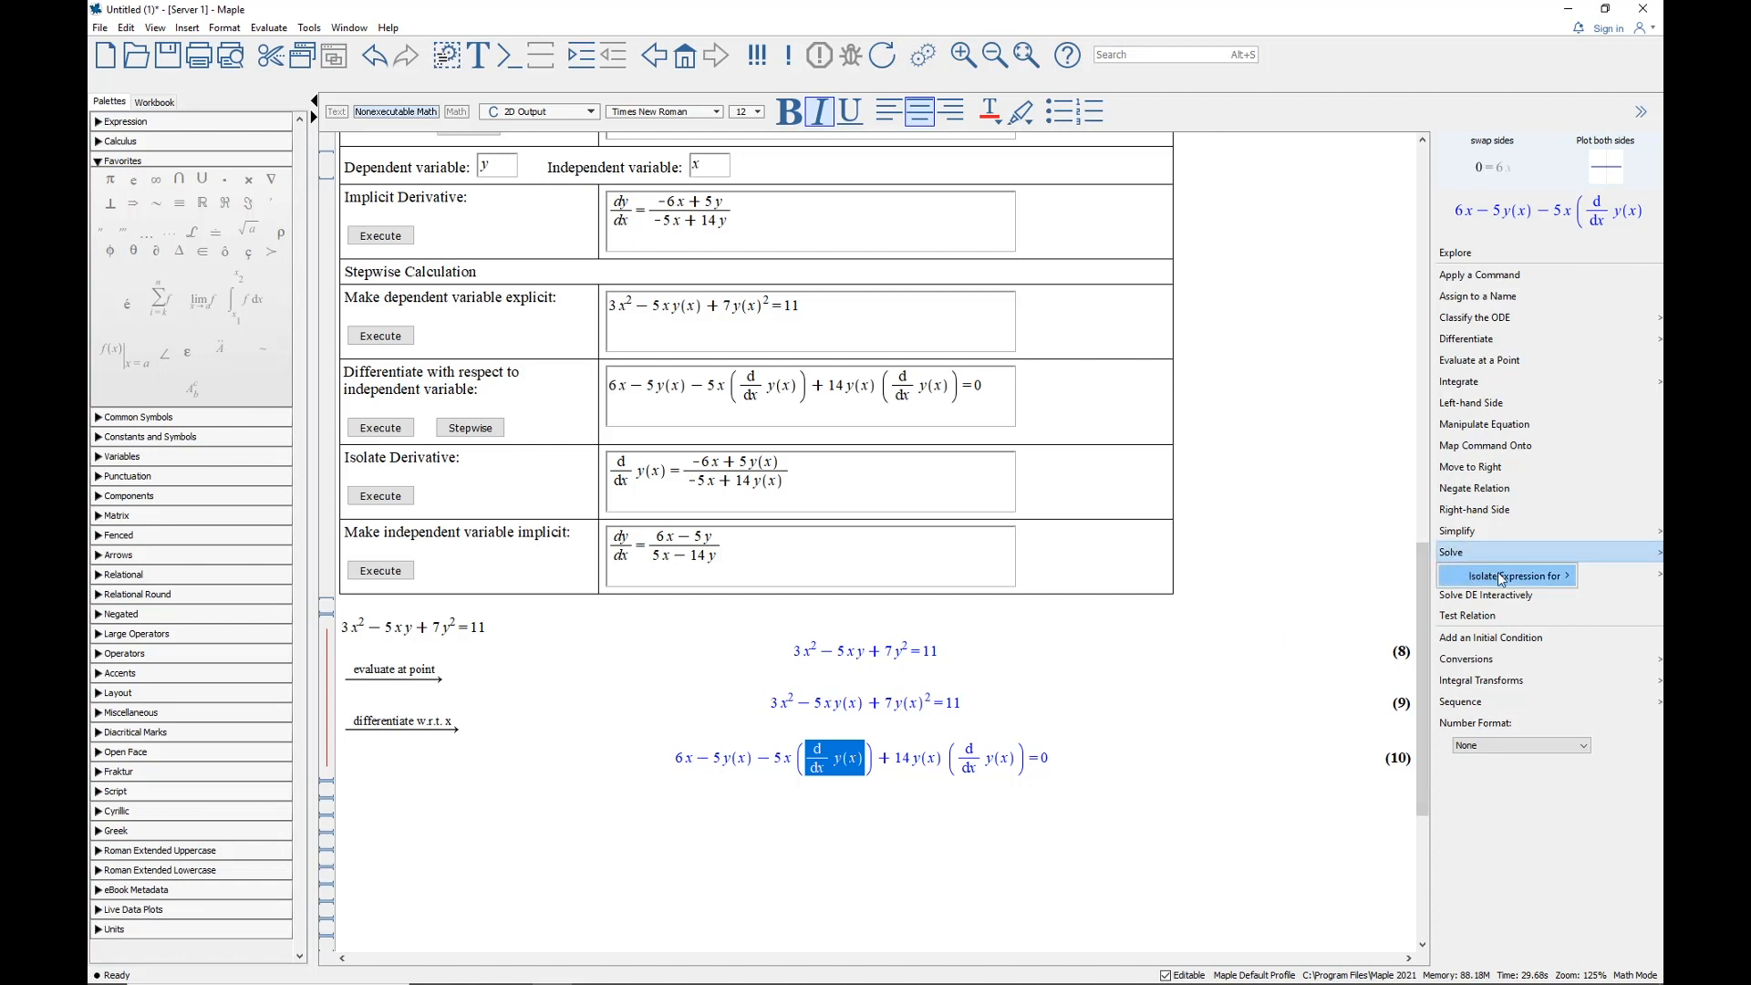
pyautogui.moveTo(1507, 580)
pyautogui.click(1404, 597)
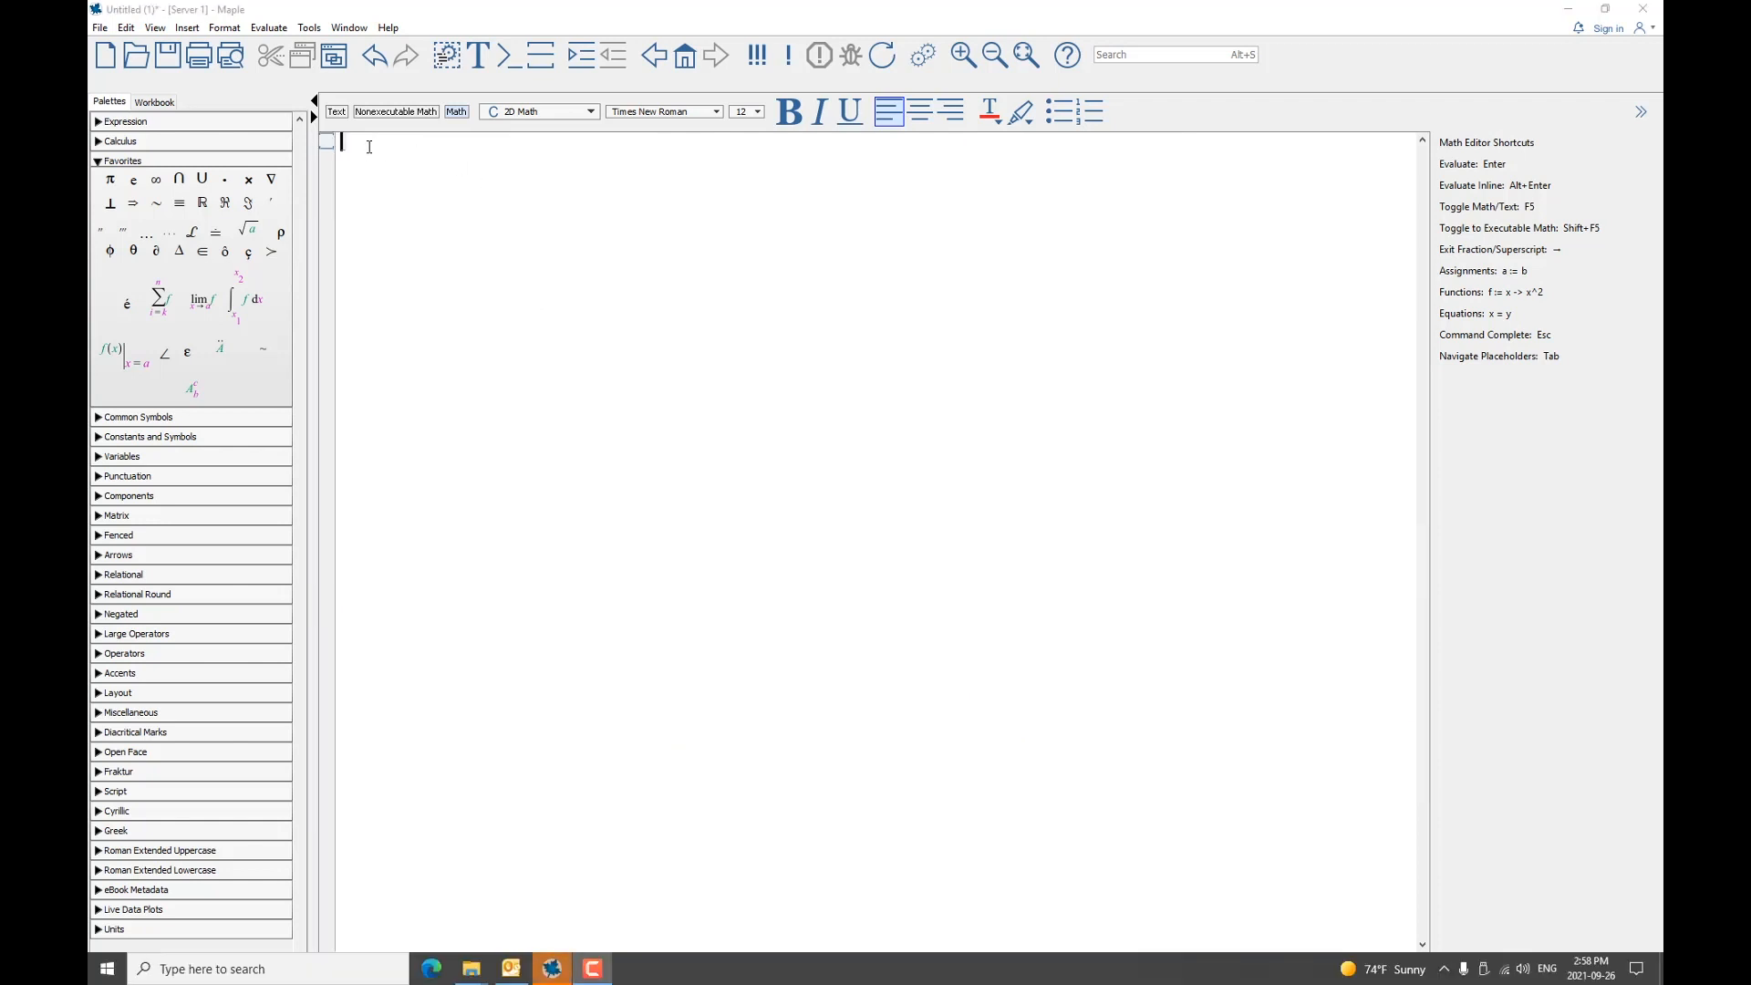
# On the blank document, begin the differential equation y''(t) + 4y'( ) +, inserting the double prime and prime symbols after y
pyautogui.click(369, 145)
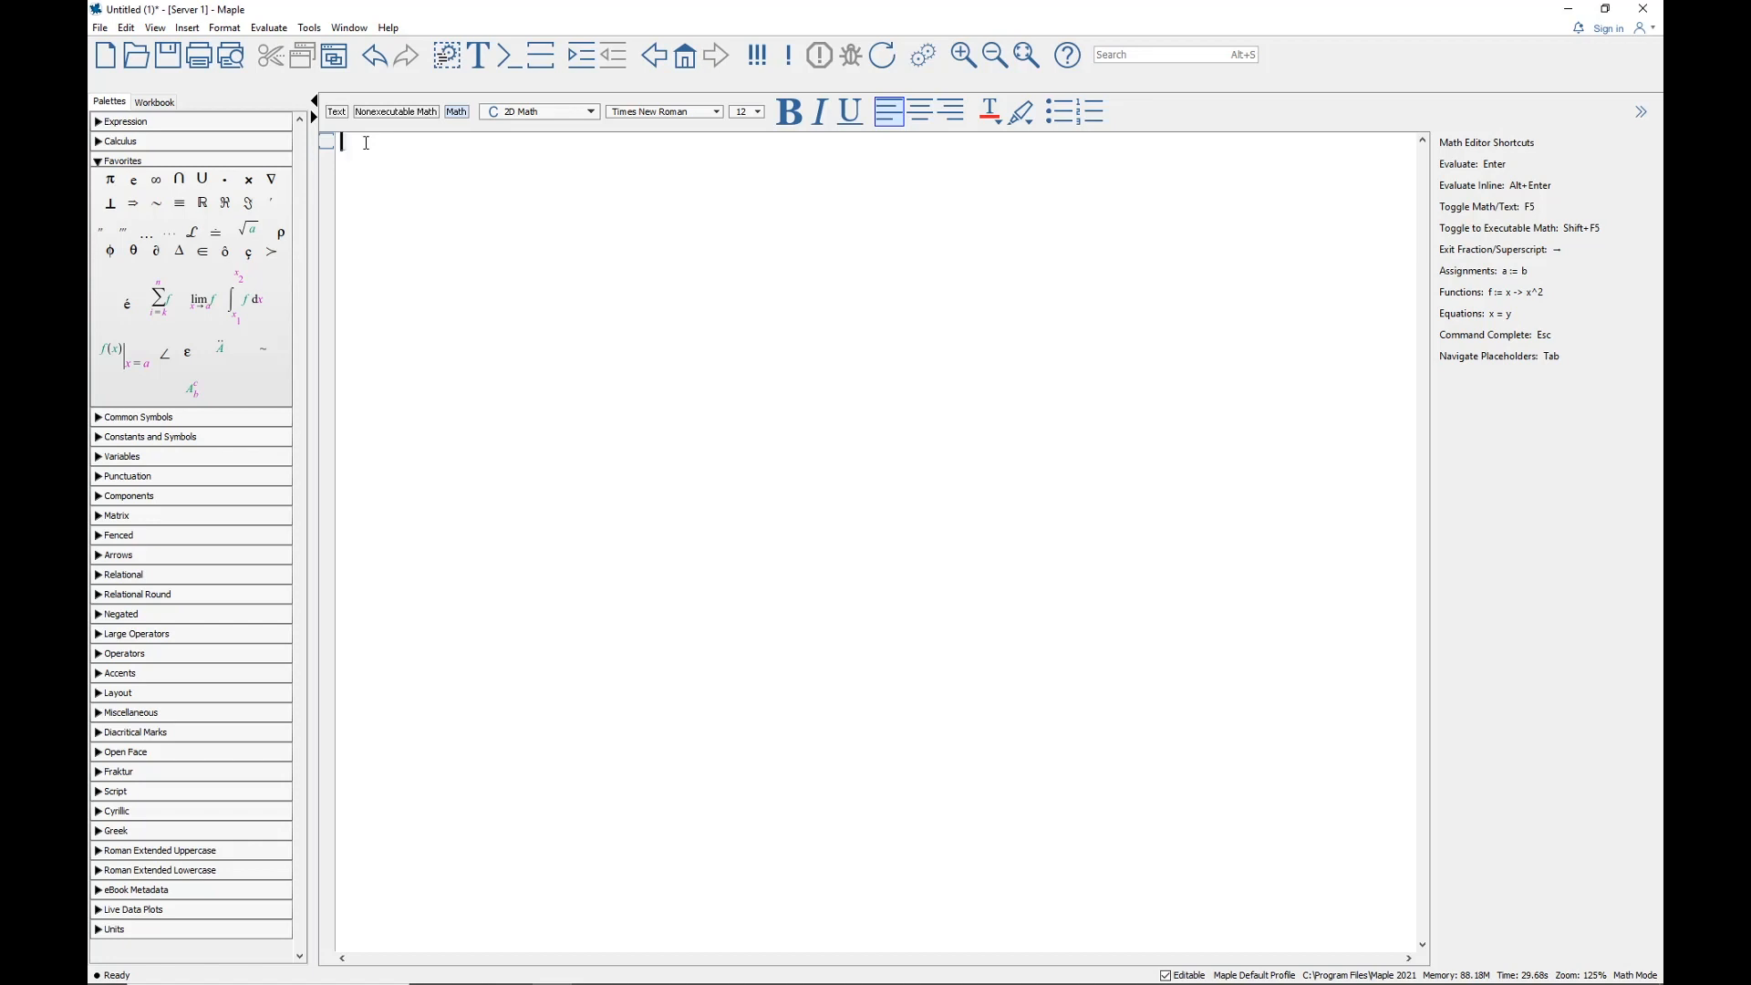
pyautogui.write('y')
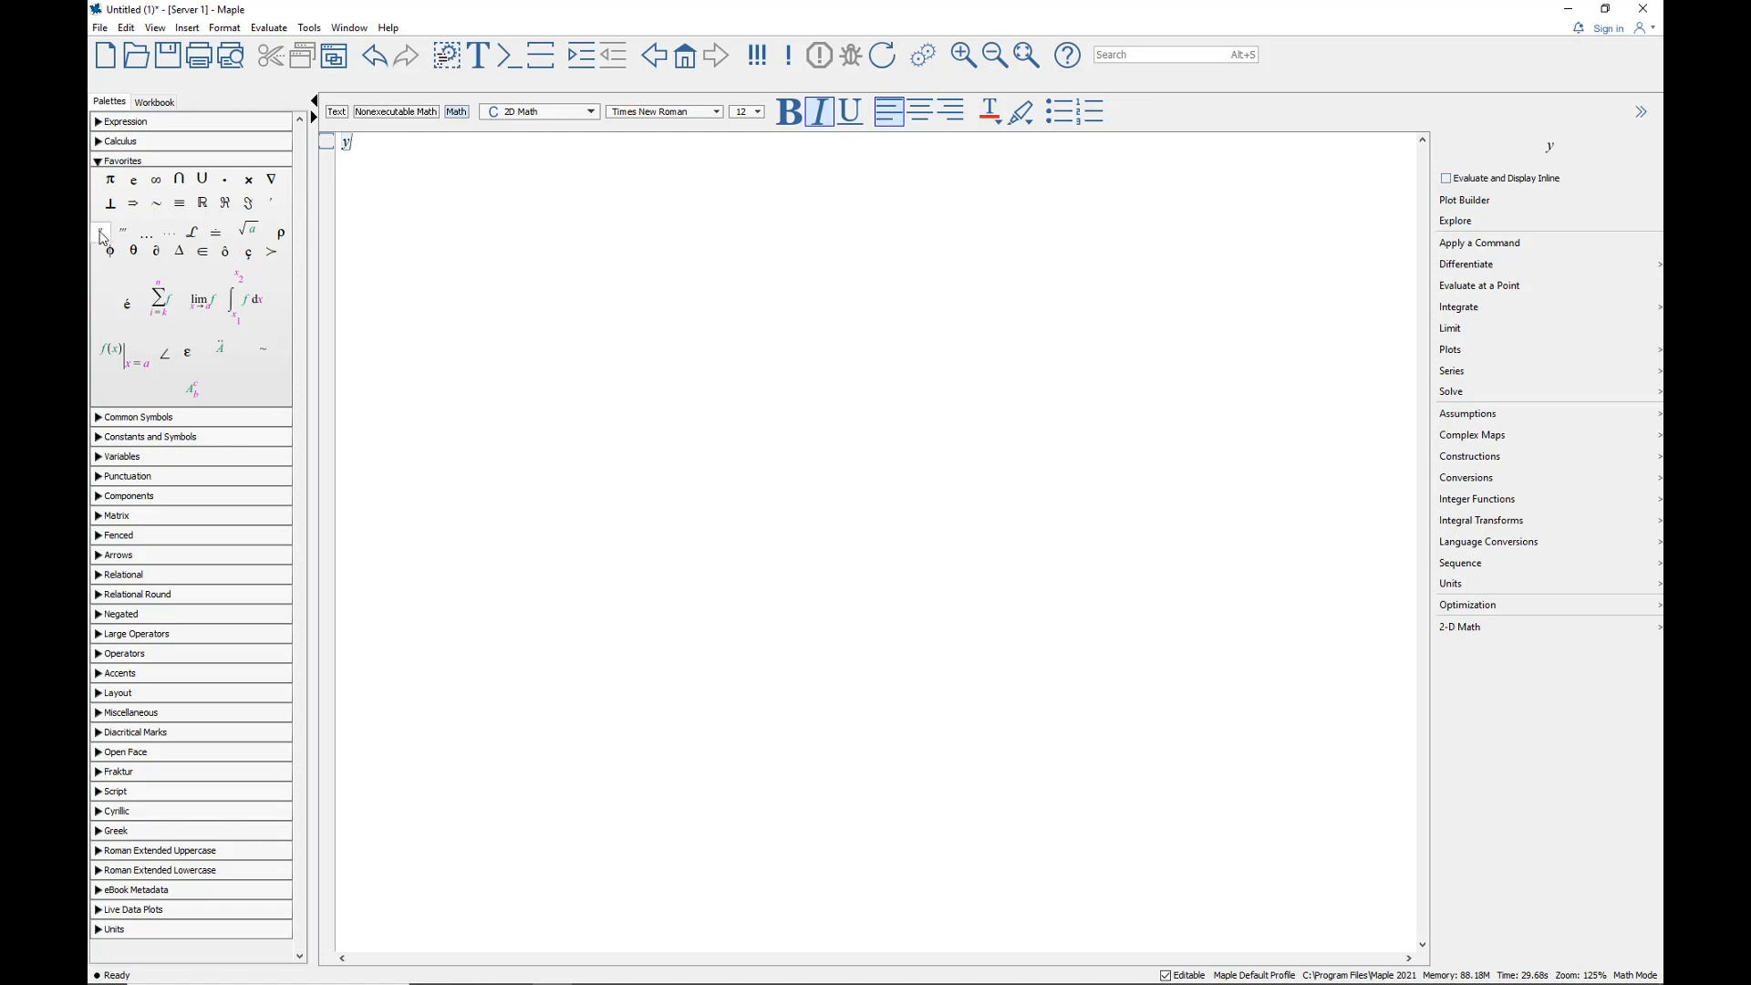
pyautogui.click(102, 235)
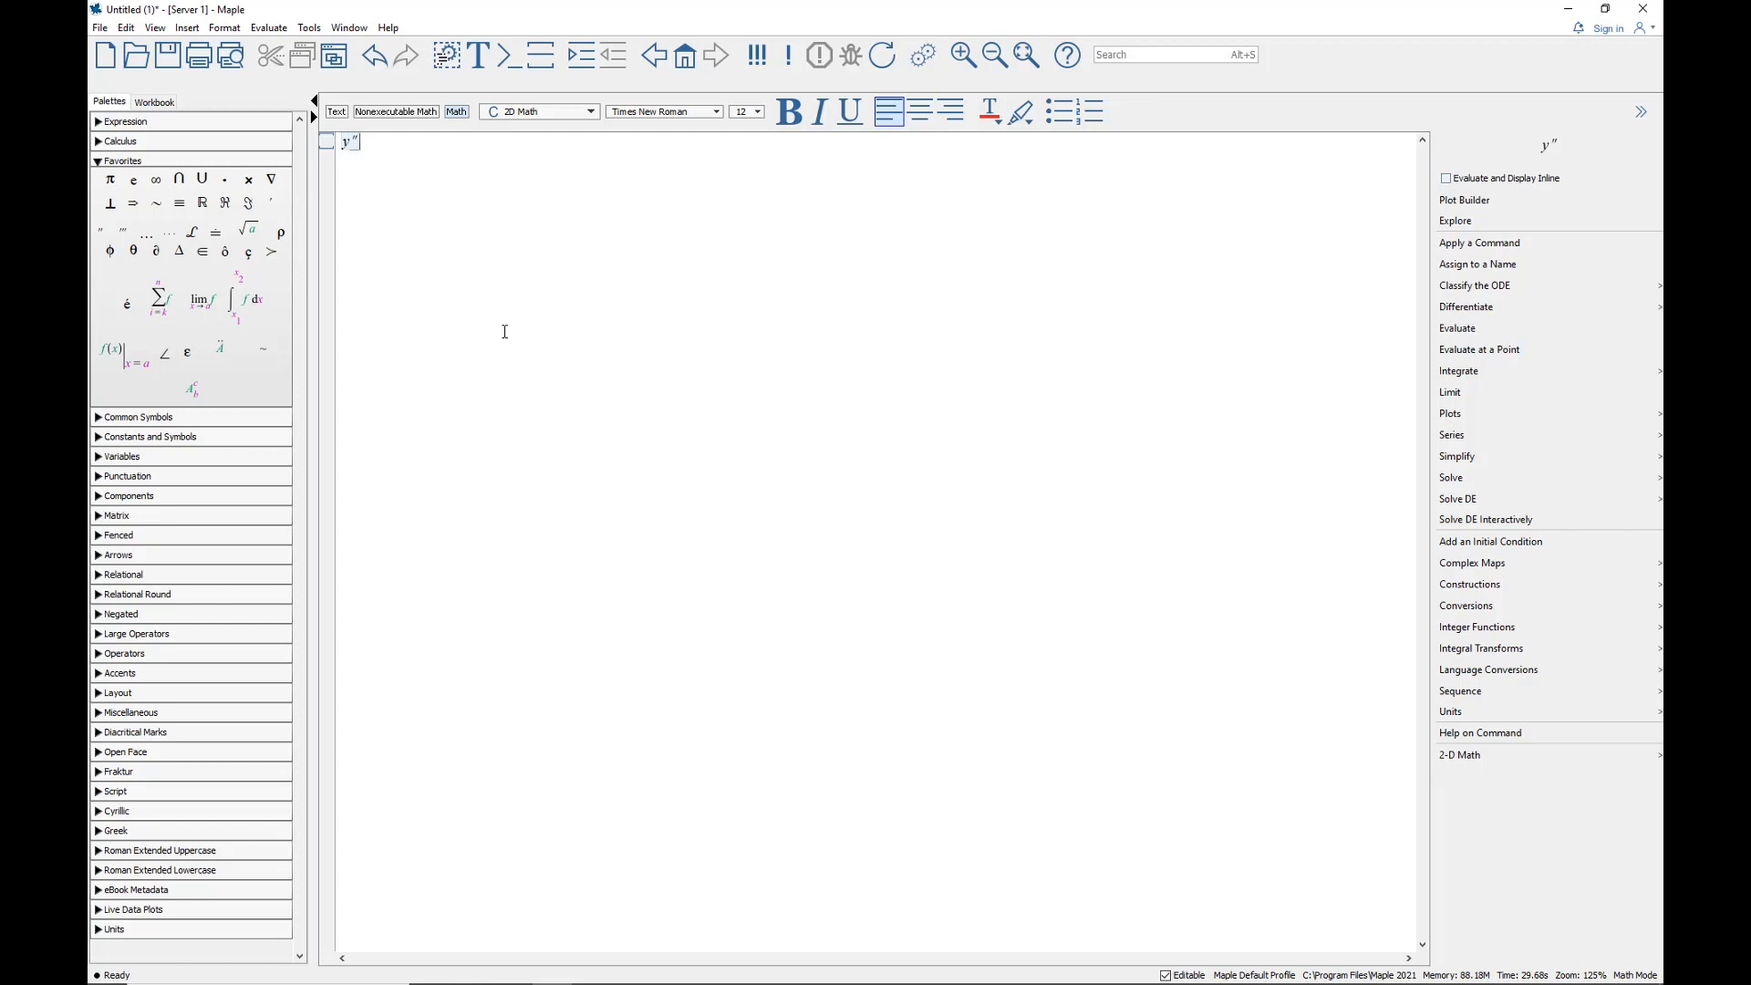
pyautogui.write('(t)')
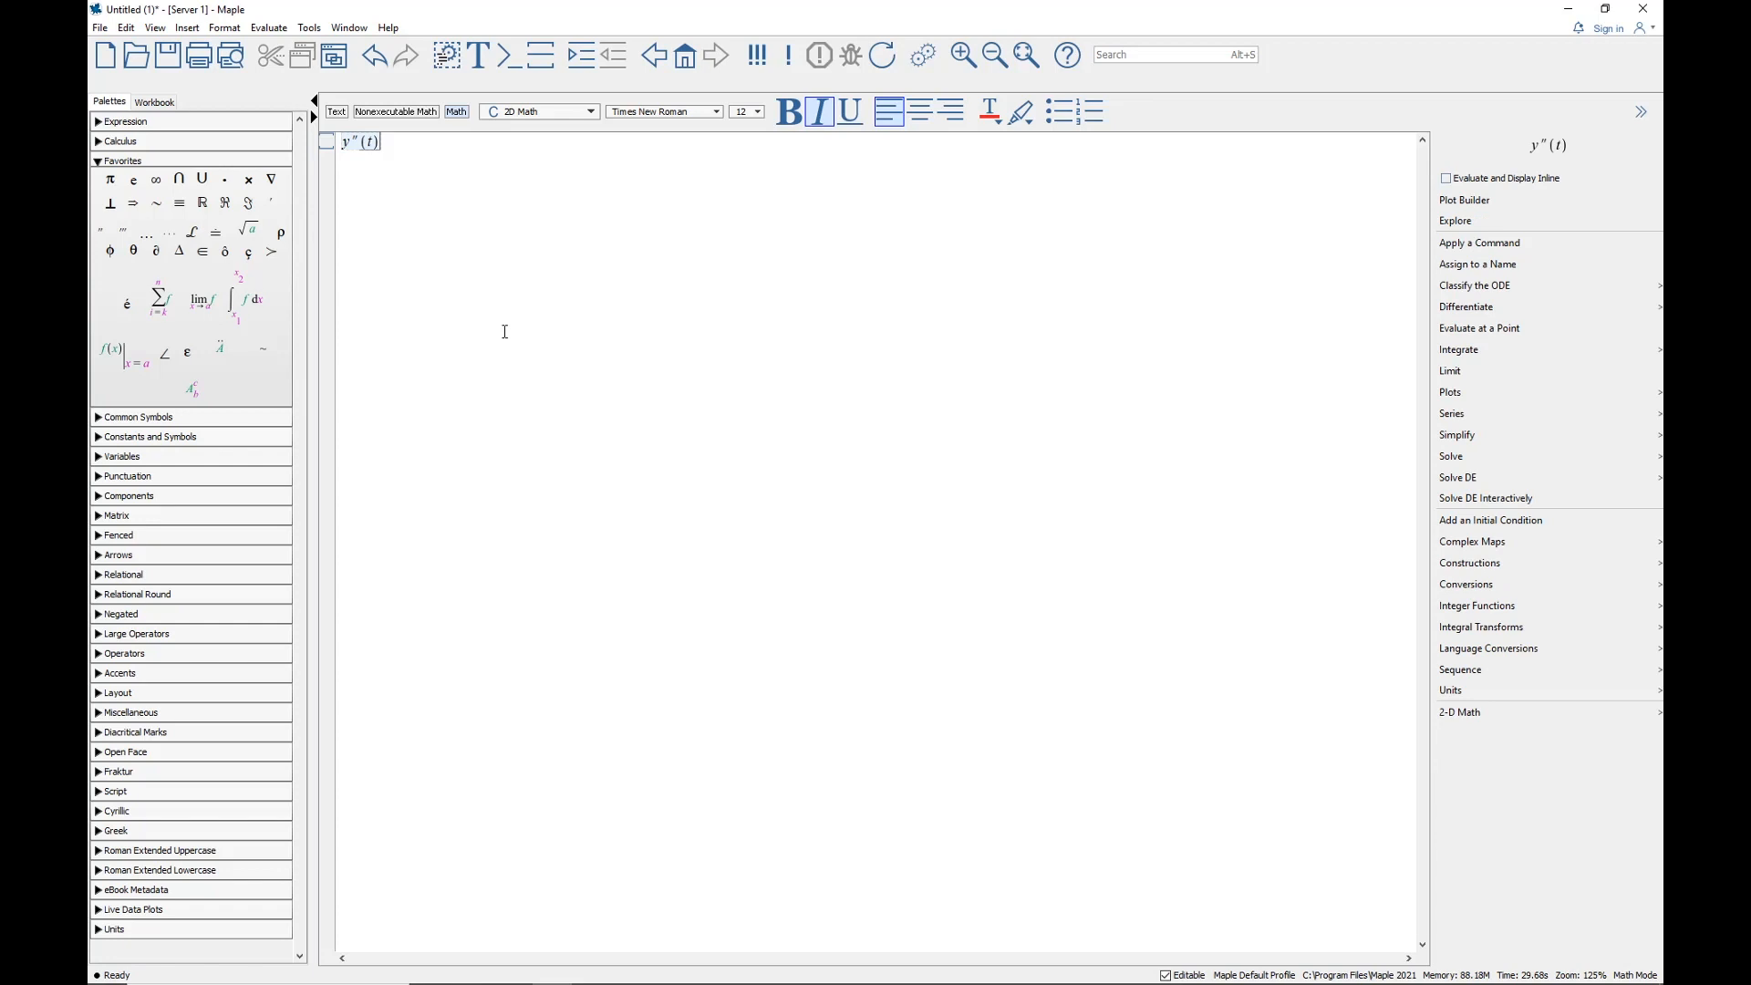
pyautogui.write('+ 4y')
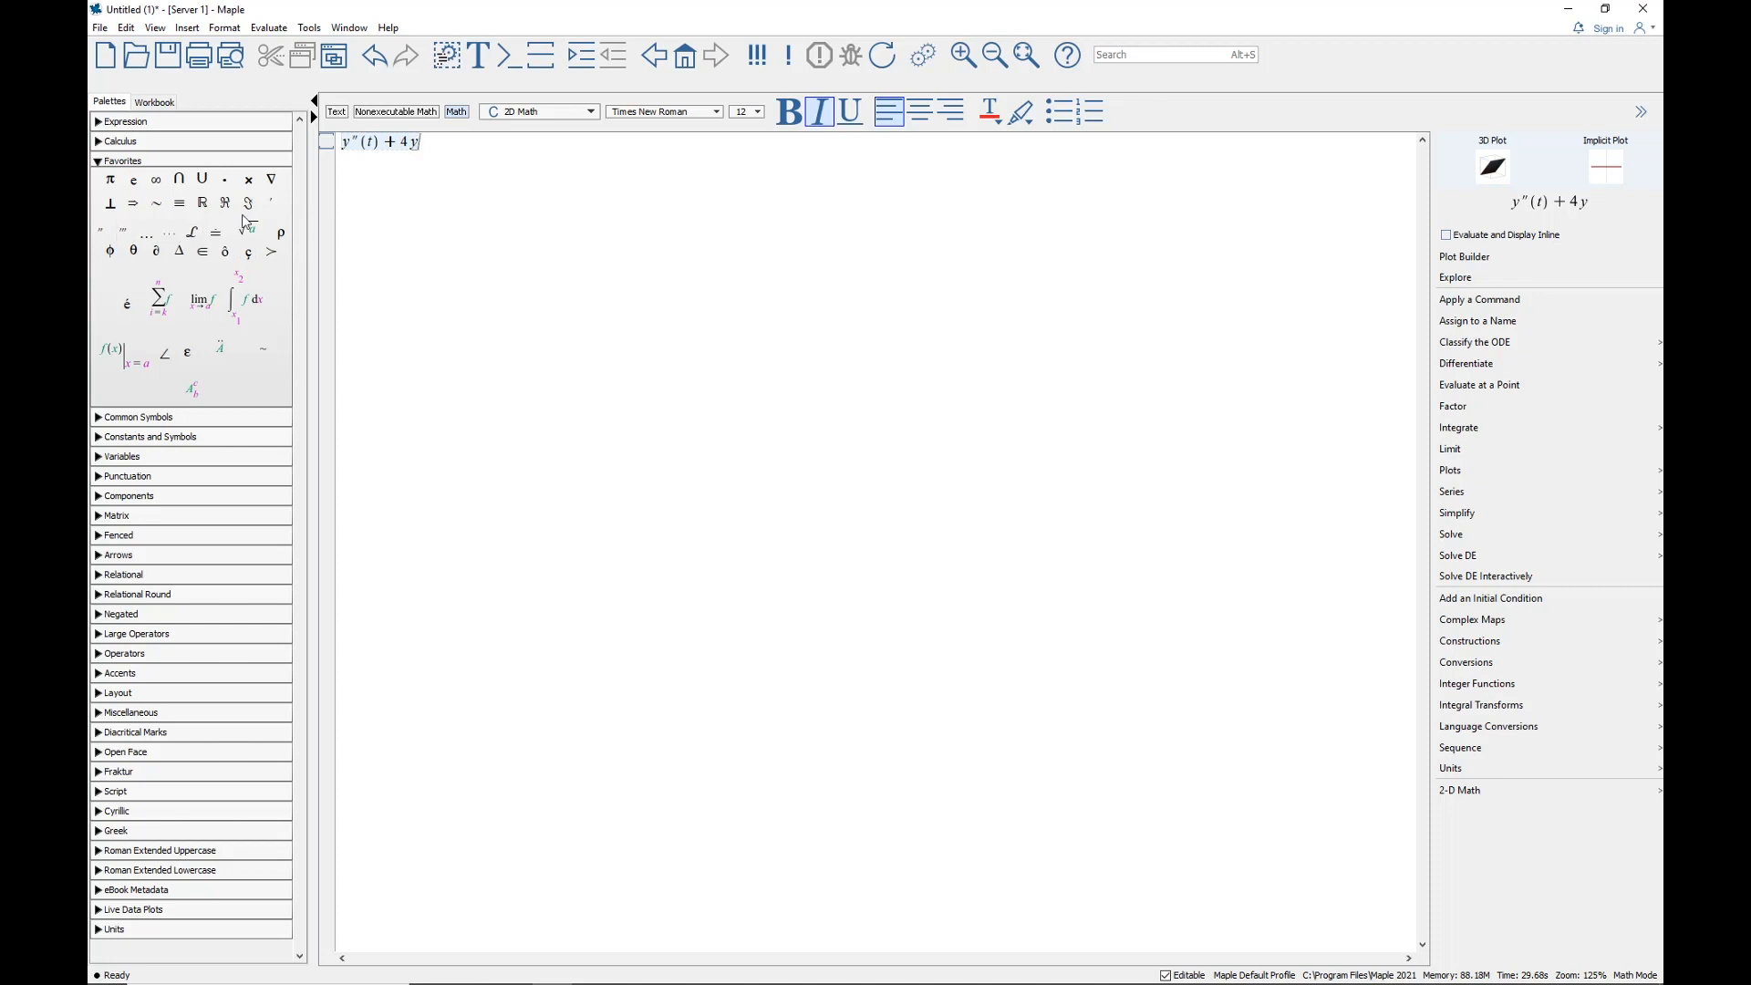
pyautogui.click(277, 203)
pyautogui.write('( ')
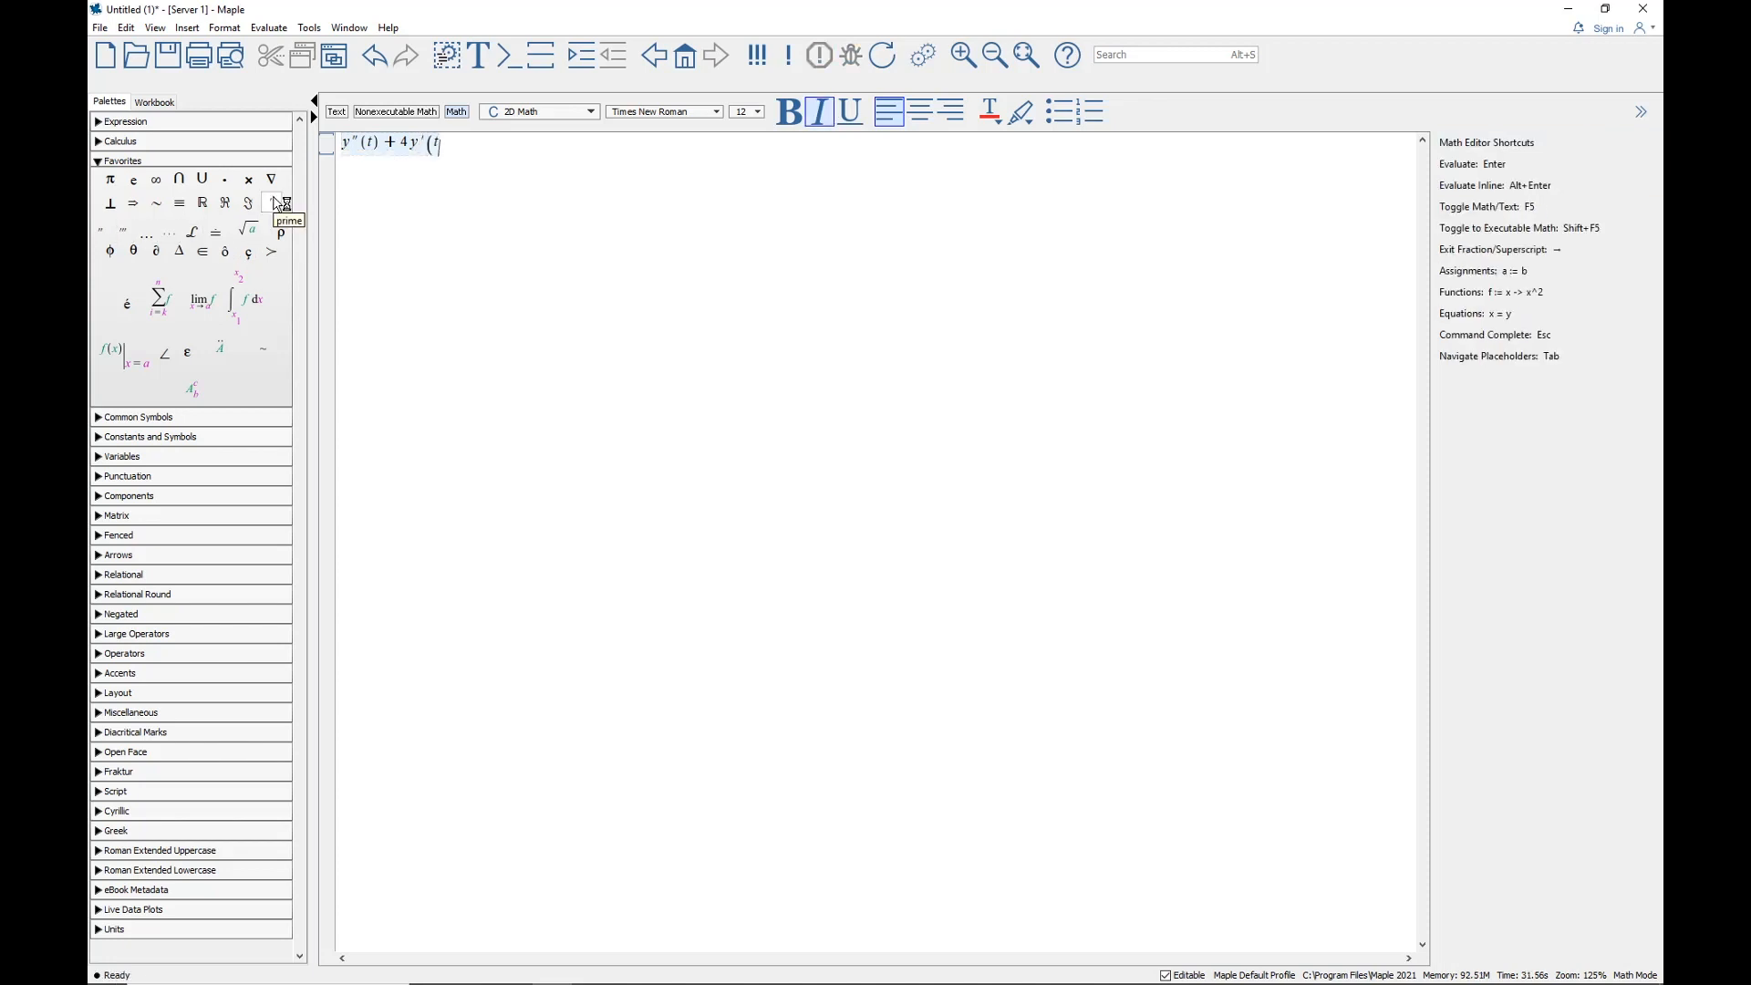
pyautogui.write(') ')
pyautogui.write('+')
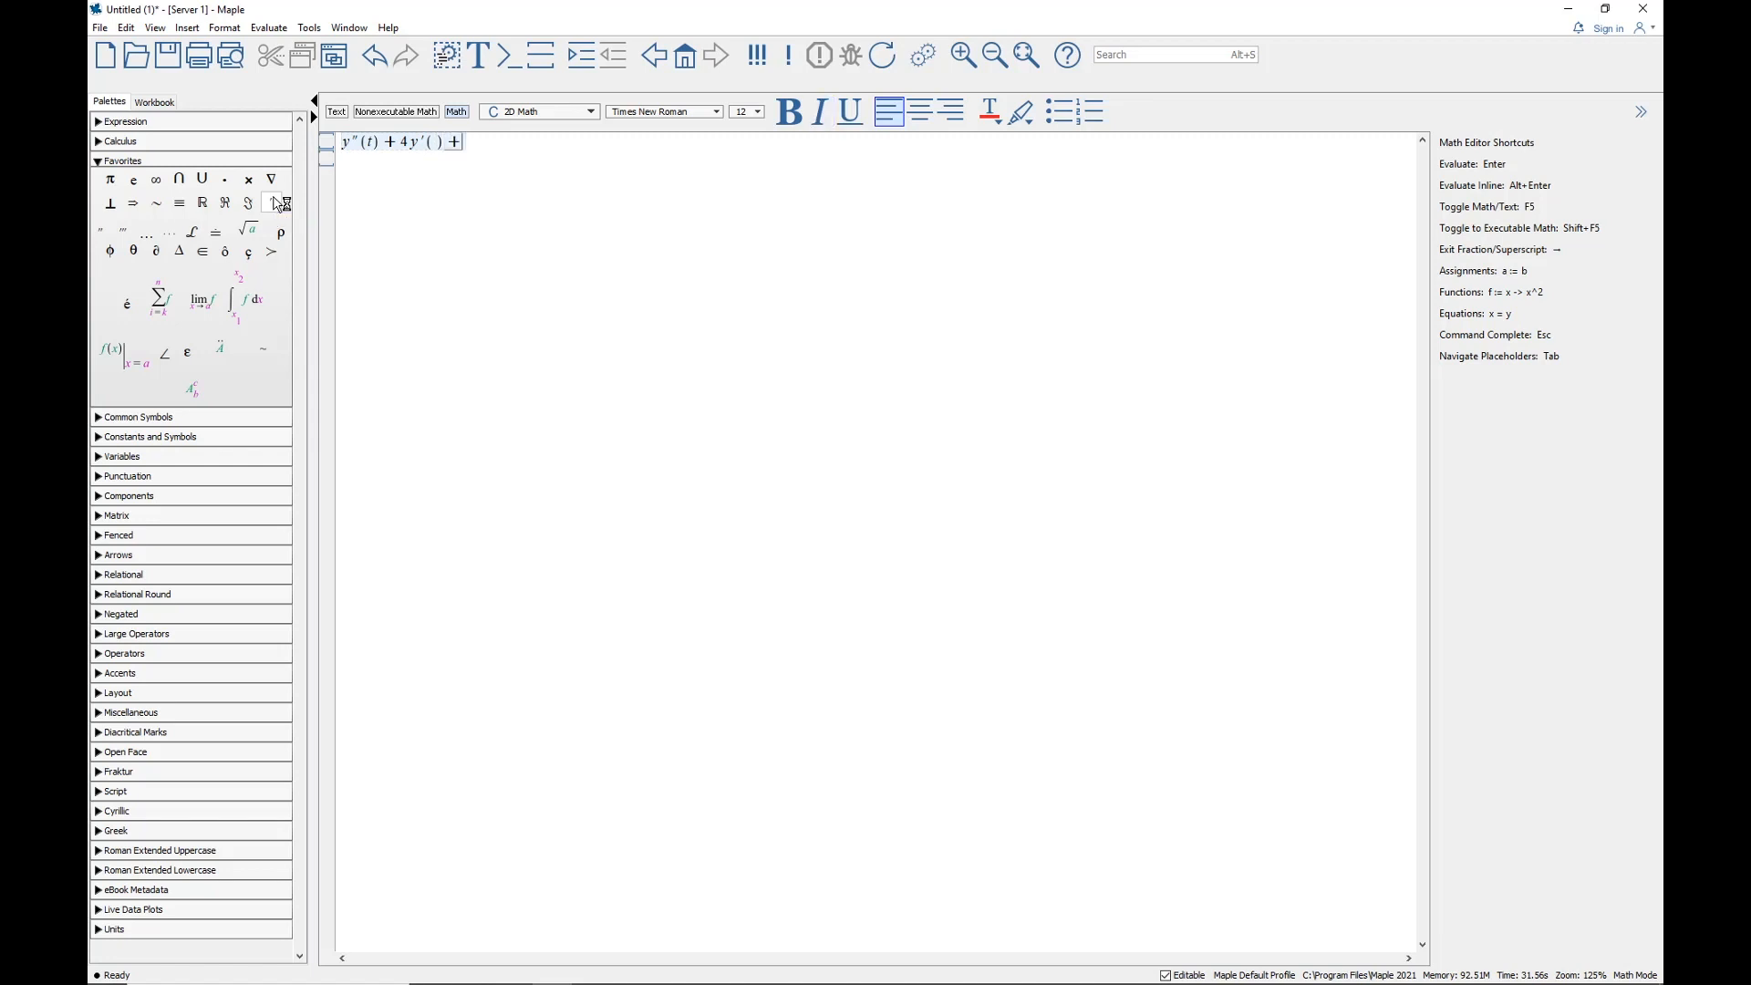
# Complete the differential equation with the term 13y(t) and the right-hand side cos(2t)
pyautogui.write(' 13 y(t) ')
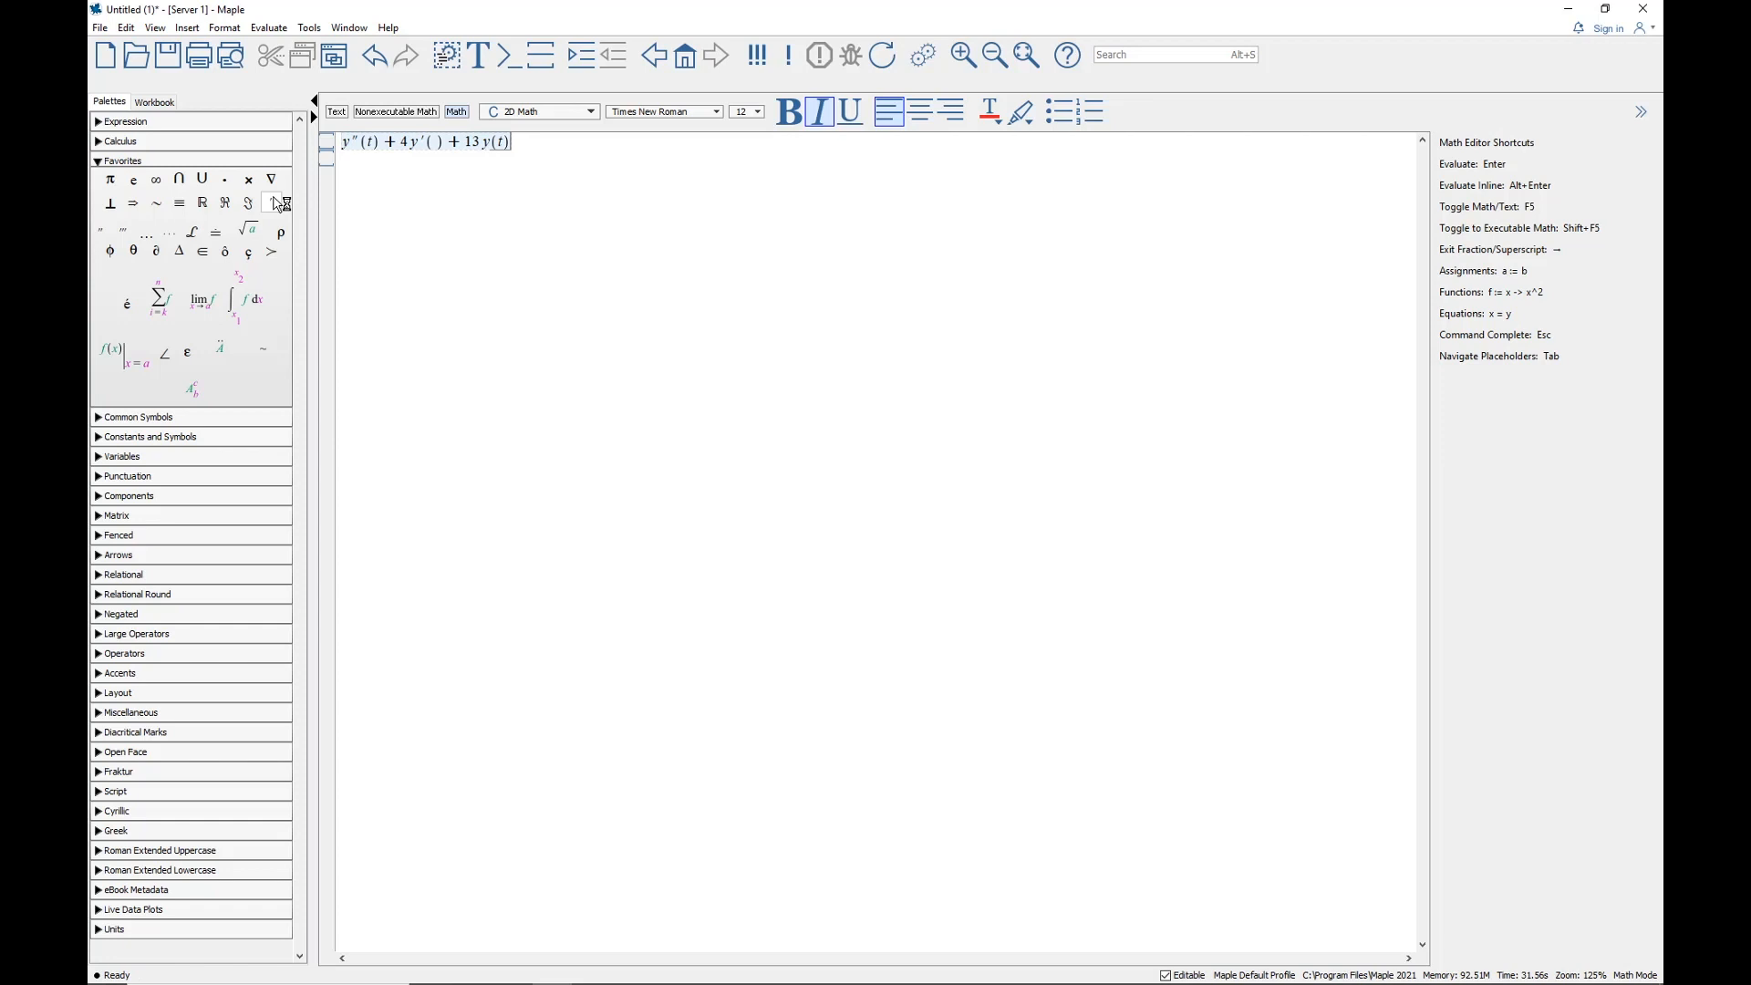
pyautogui.write('= cos(')
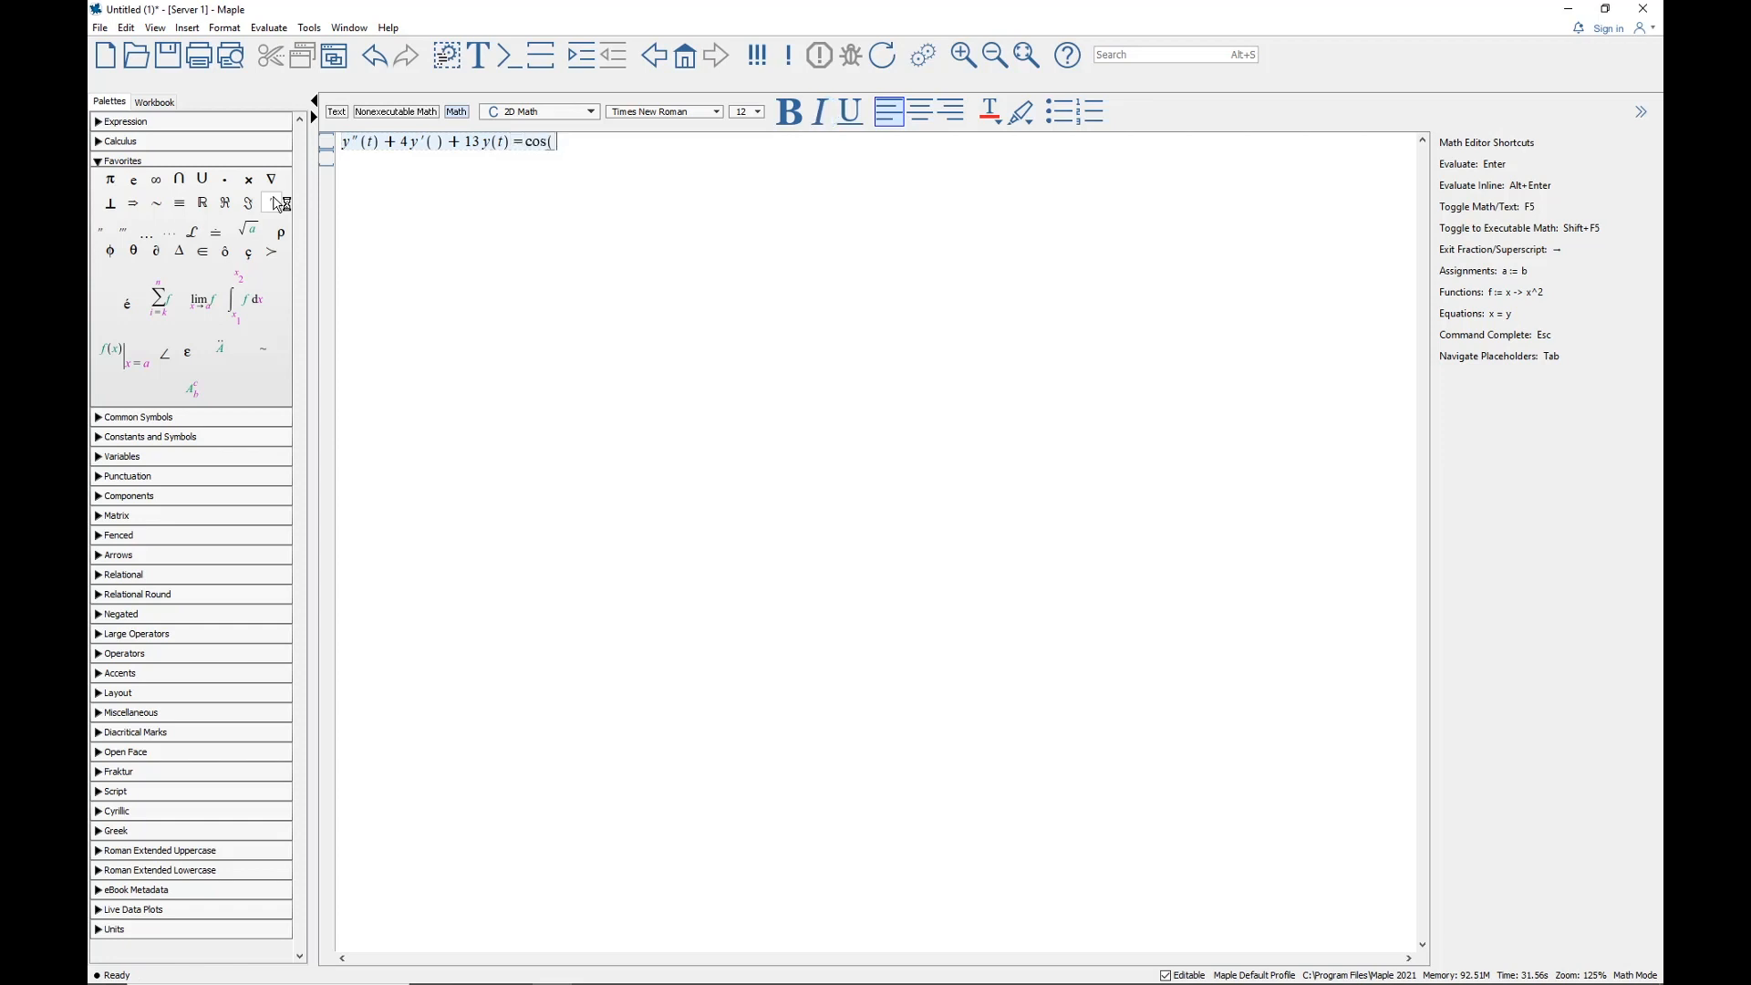
pyautogui.write('2 t)')
# Fill in the missing argument t in the y' term of the differential equation
pyautogui.click(684, 148)
pyautogui.doubleClick(663, 140)
pyautogui.click(663, 140)
pyautogui.doubleClick(663, 139)
pyautogui.click(650, 141)
pyautogui.click(437, 144)
pyautogui.write('t')
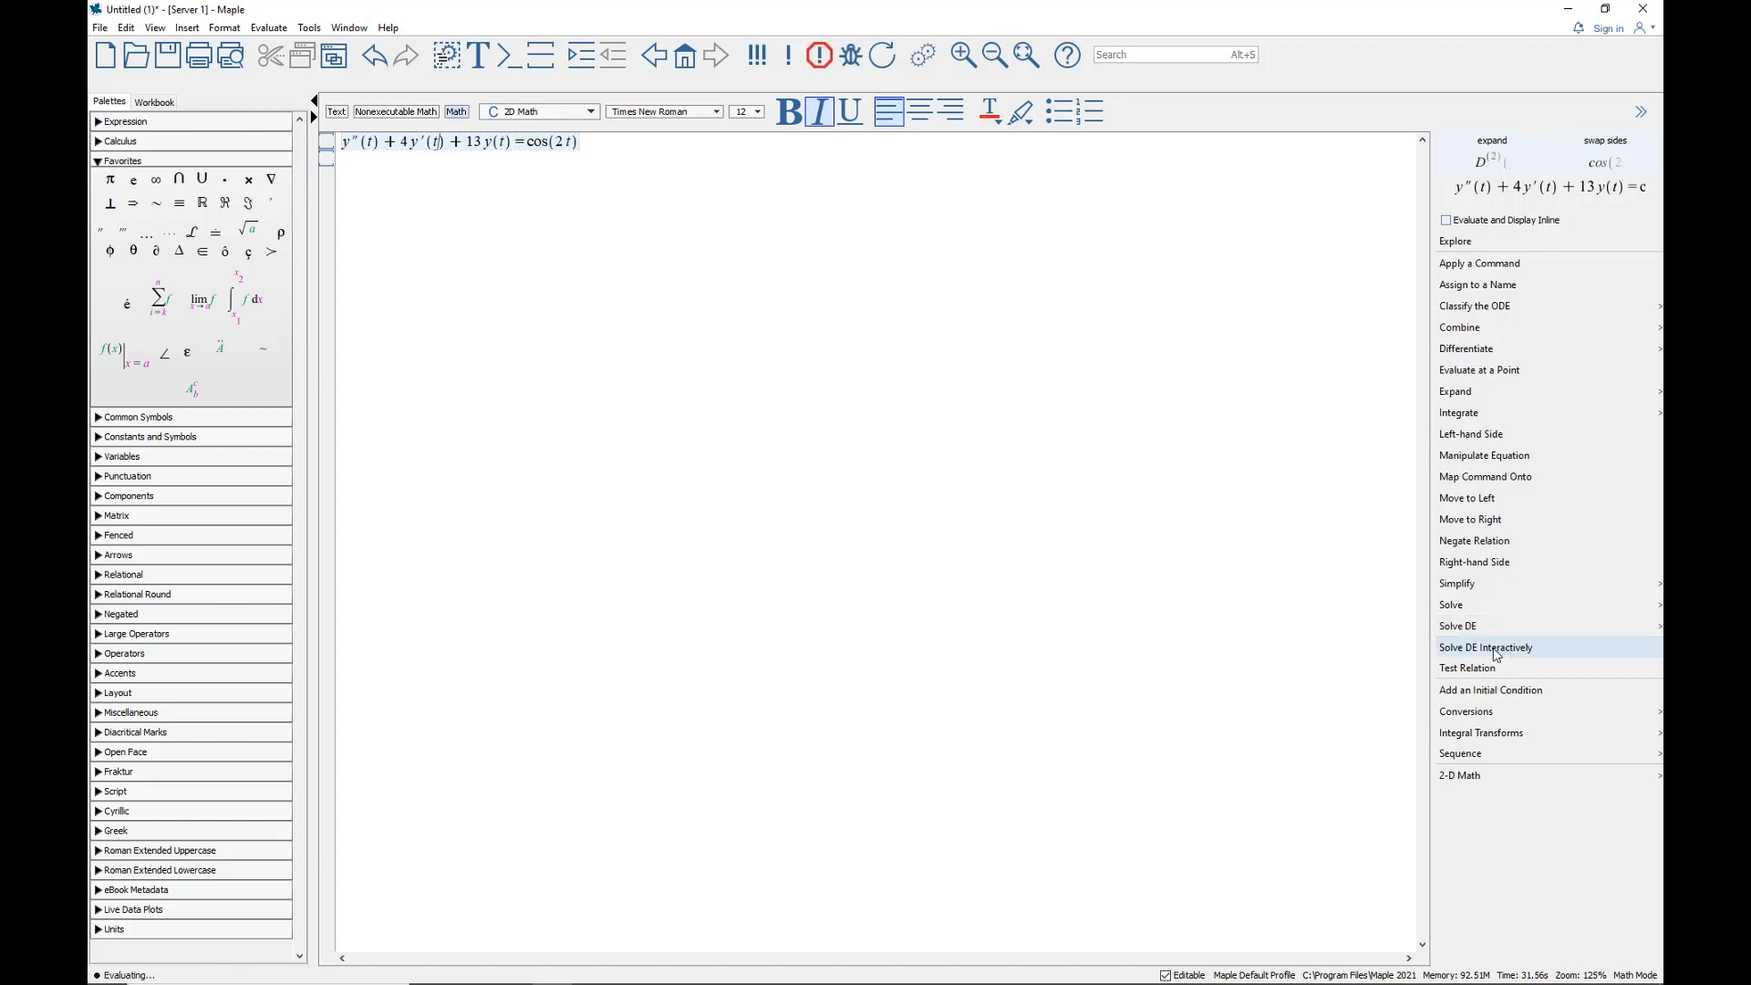
# View the ODE Analyzer Assistant for the differential equation, close it, and look through the available differential equation tutors
pyautogui.click(1497, 648)
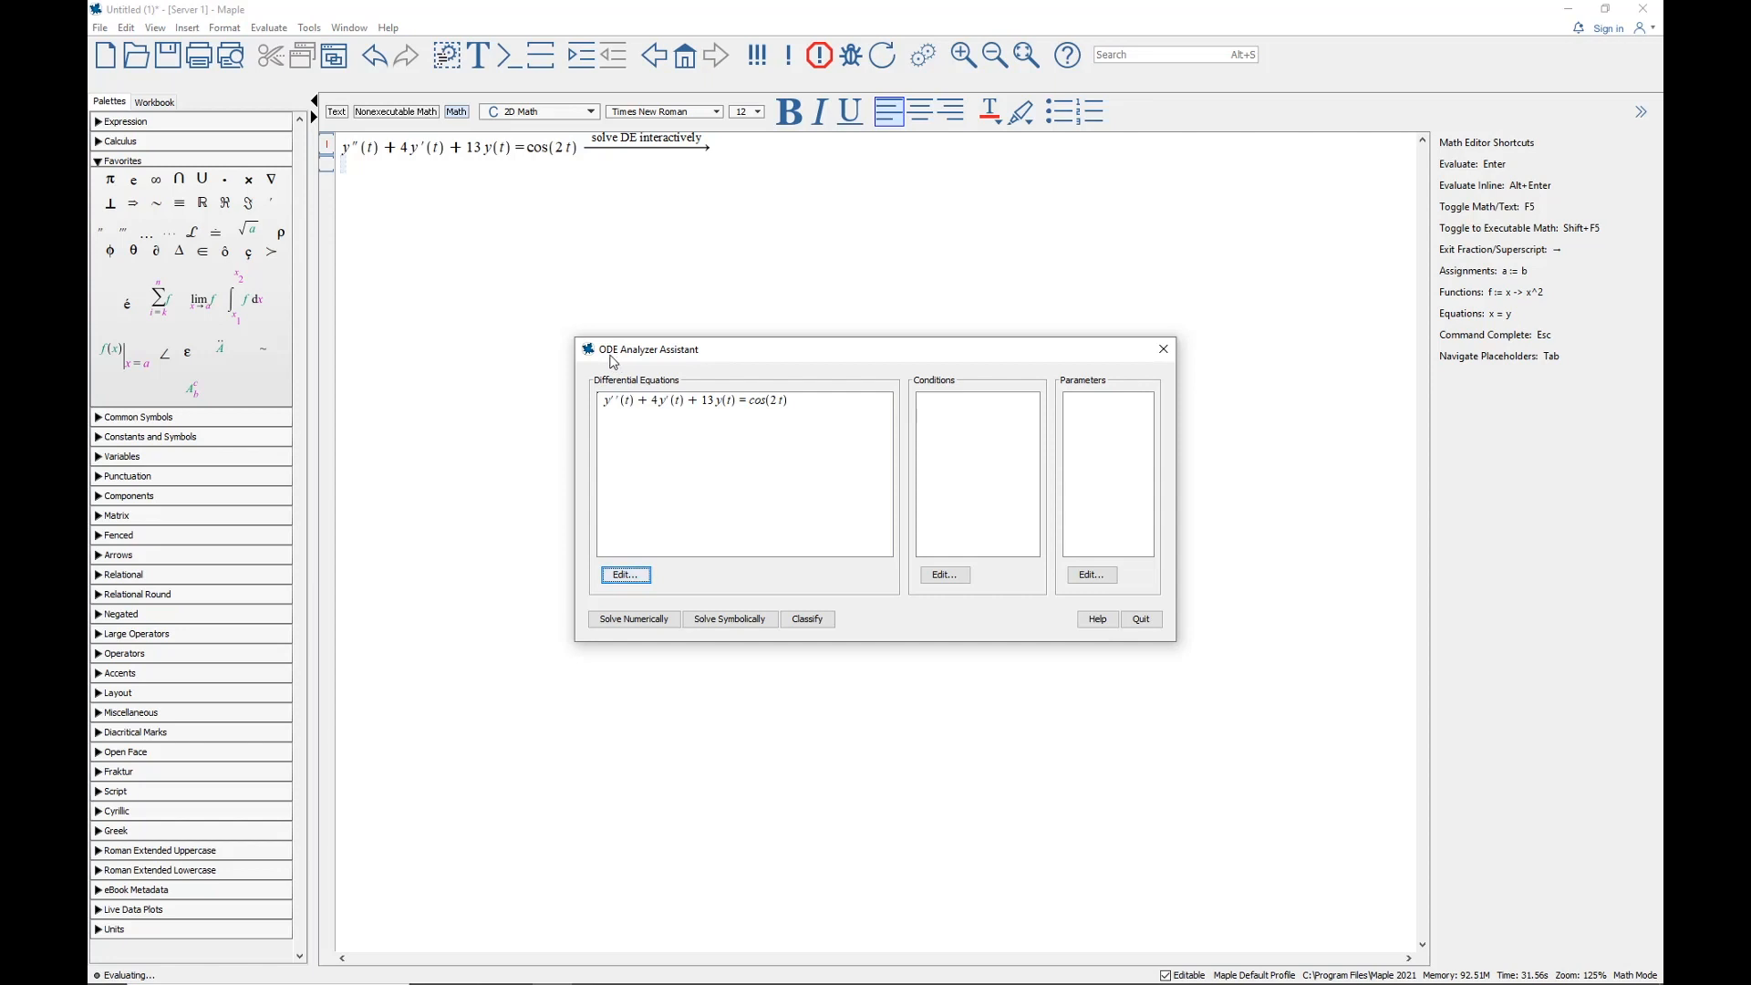
pyautogui.click(1165, 350)
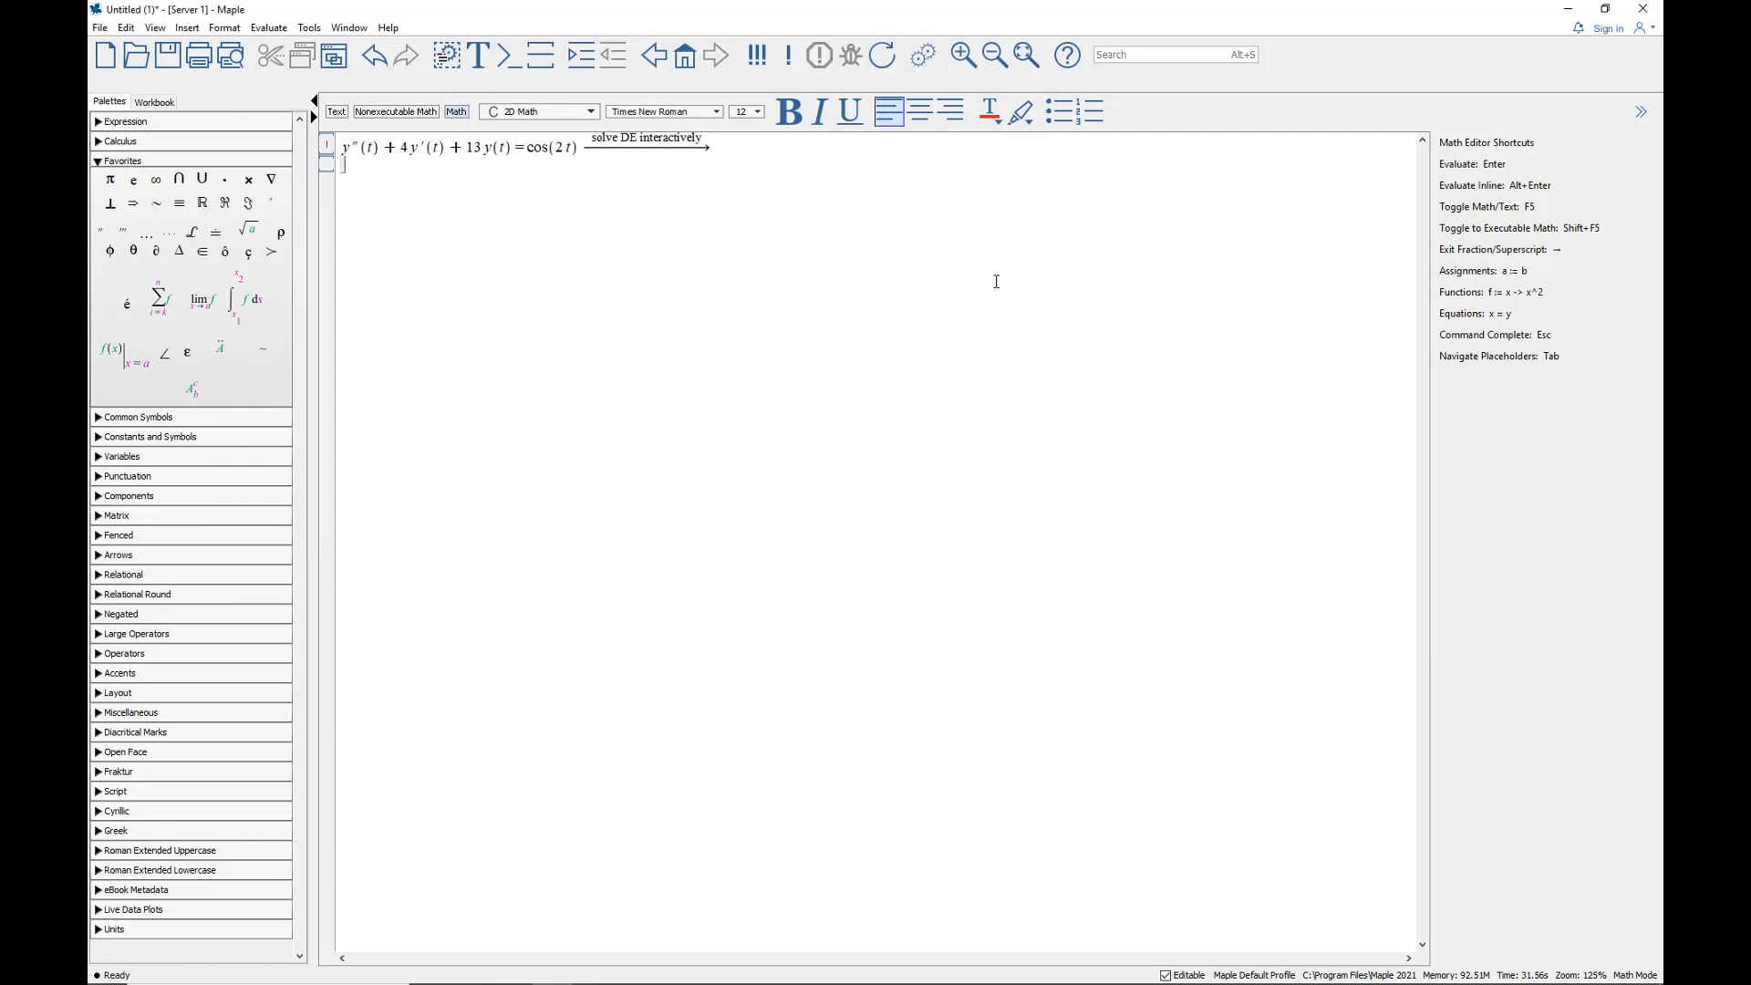
pyautogui.click(308, 33)
pyautogui.moveTo(347, 57)
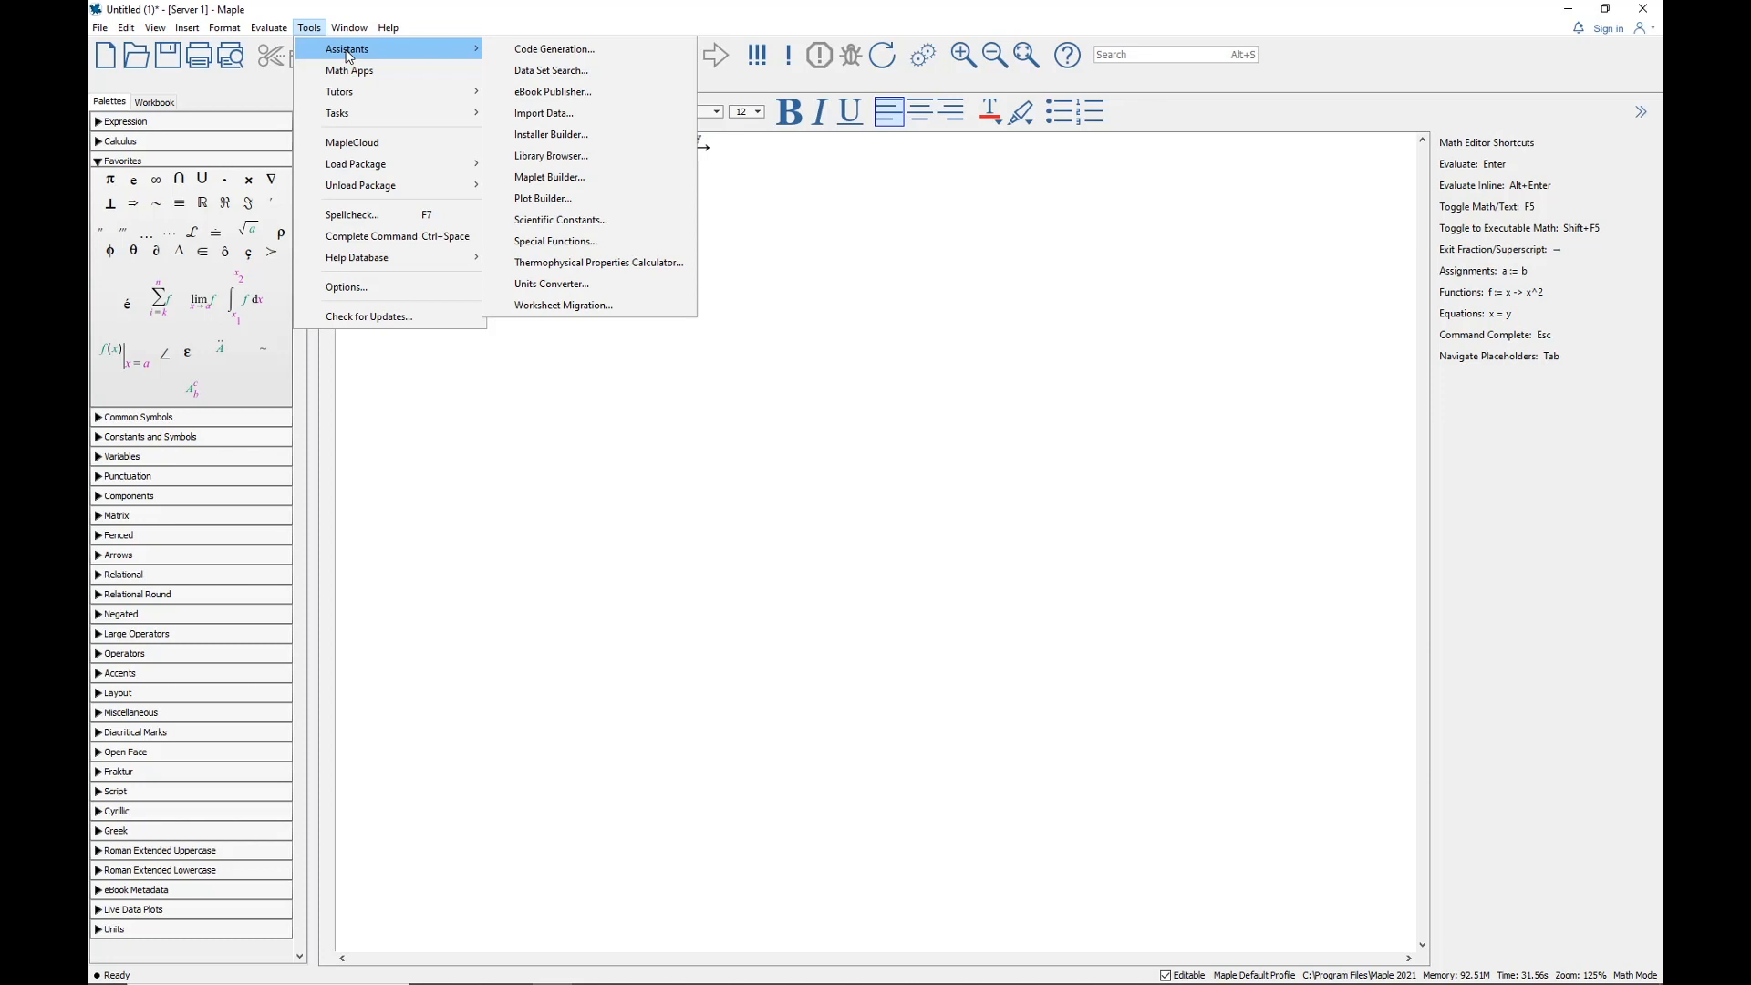
pyautogui.moveTo(354, 97)
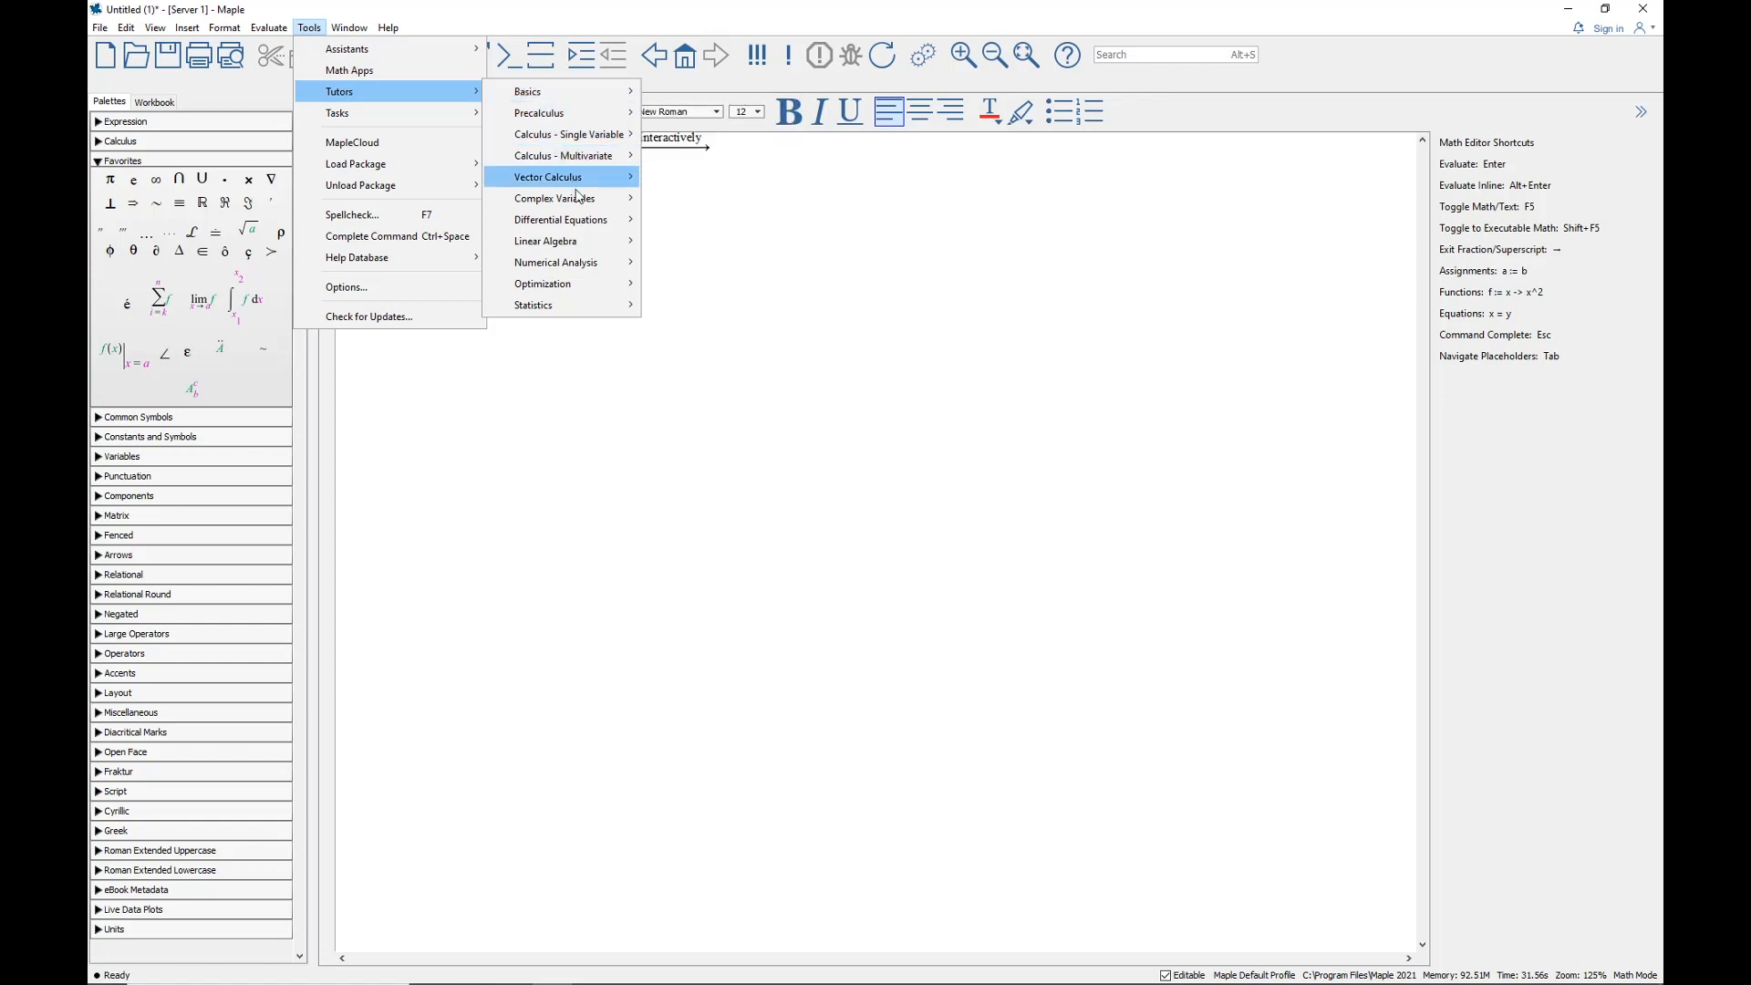
pyautogui.moveTo(586, 222)
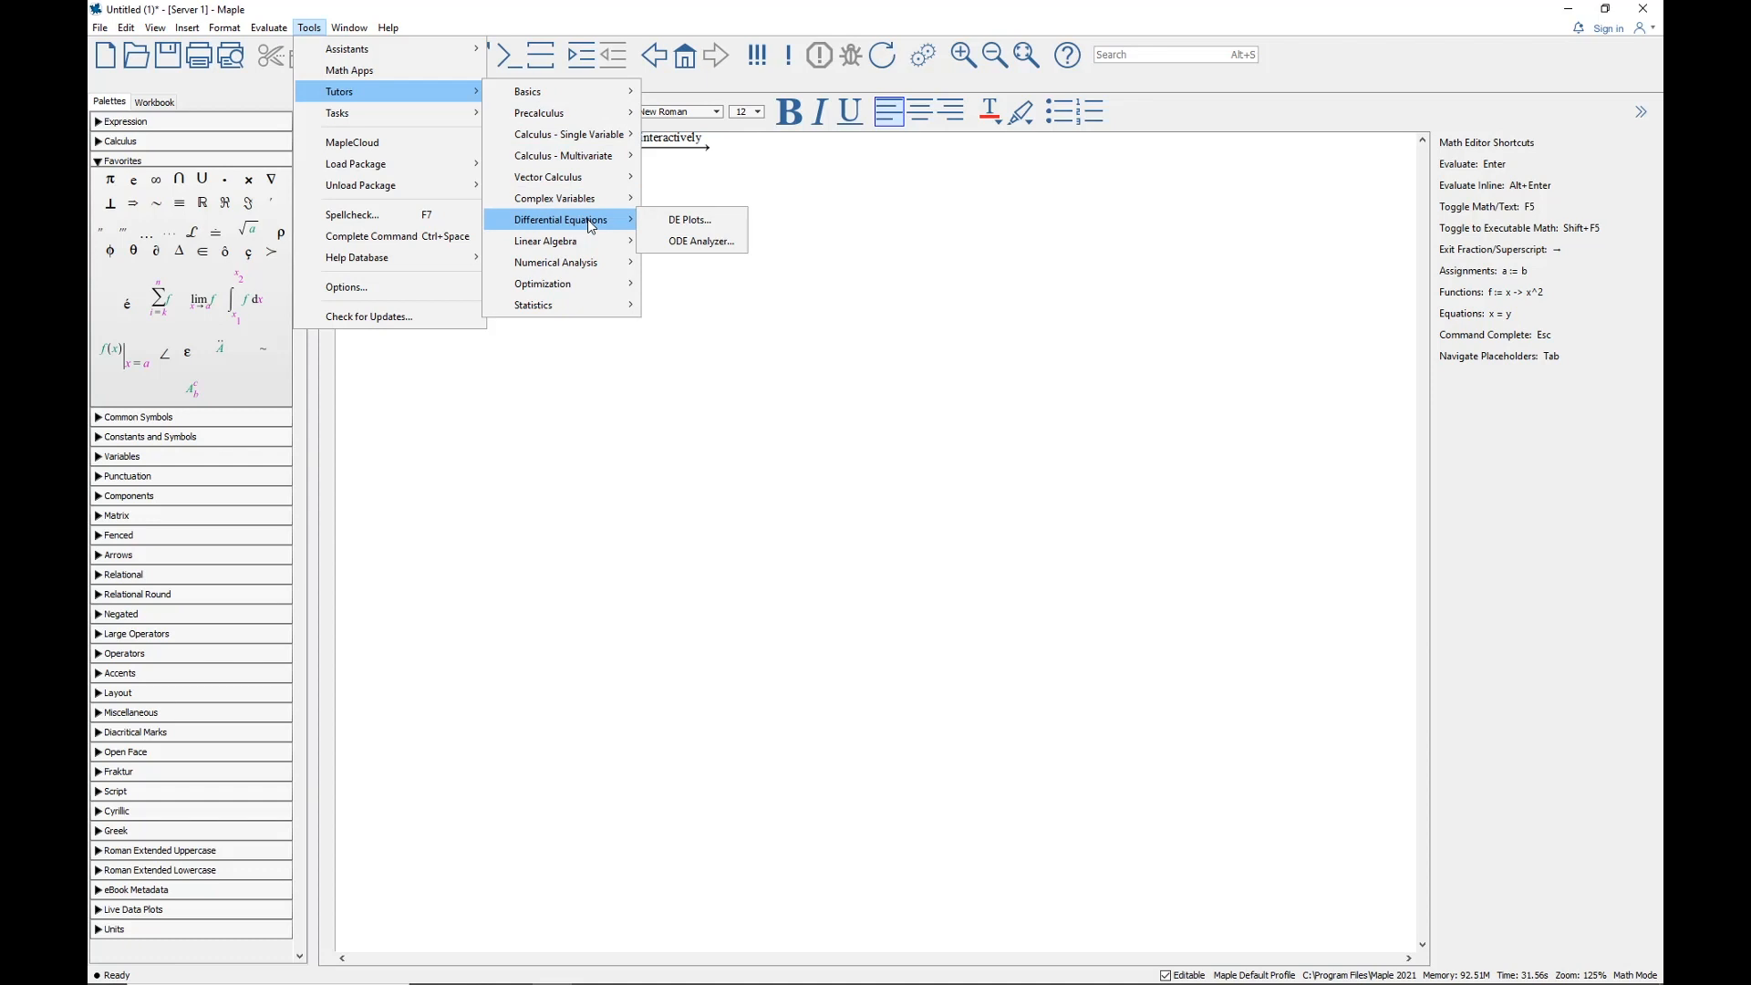
pyautogui.click(654, 278)
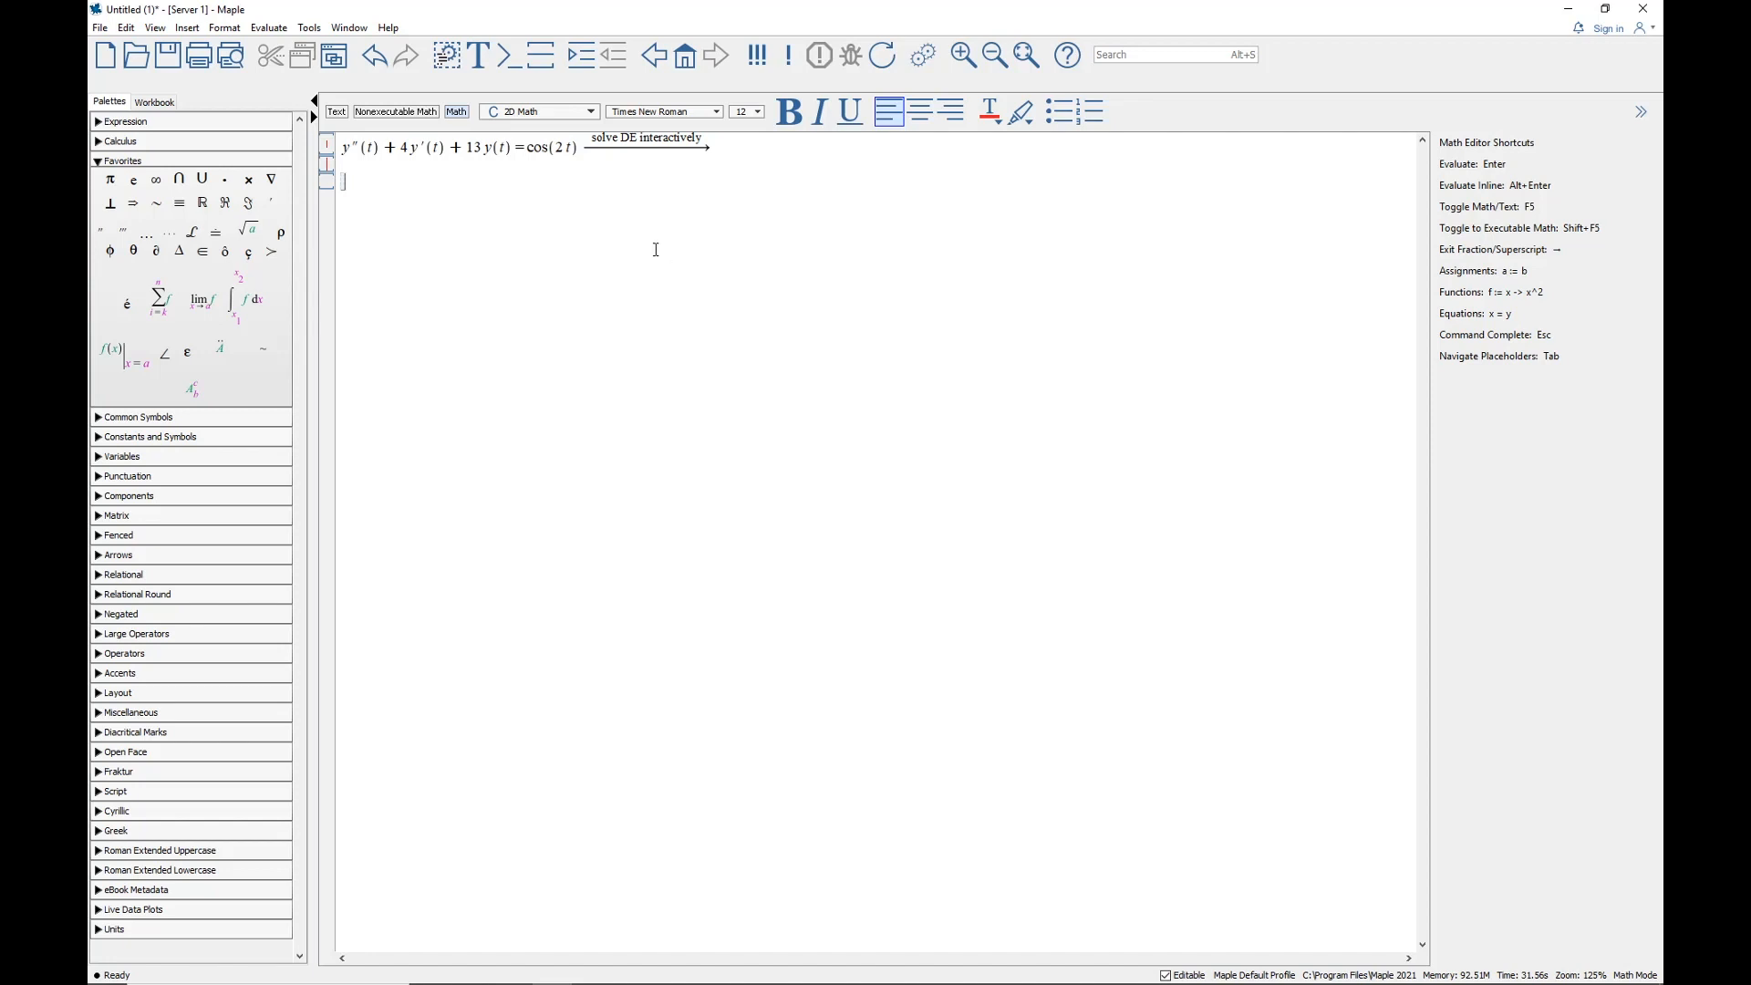
# Solve the differential equation interactively again and add the initial condition y(0) = 2 in the ODE Analyzer Assistant
pyautogui.click(532, 148)
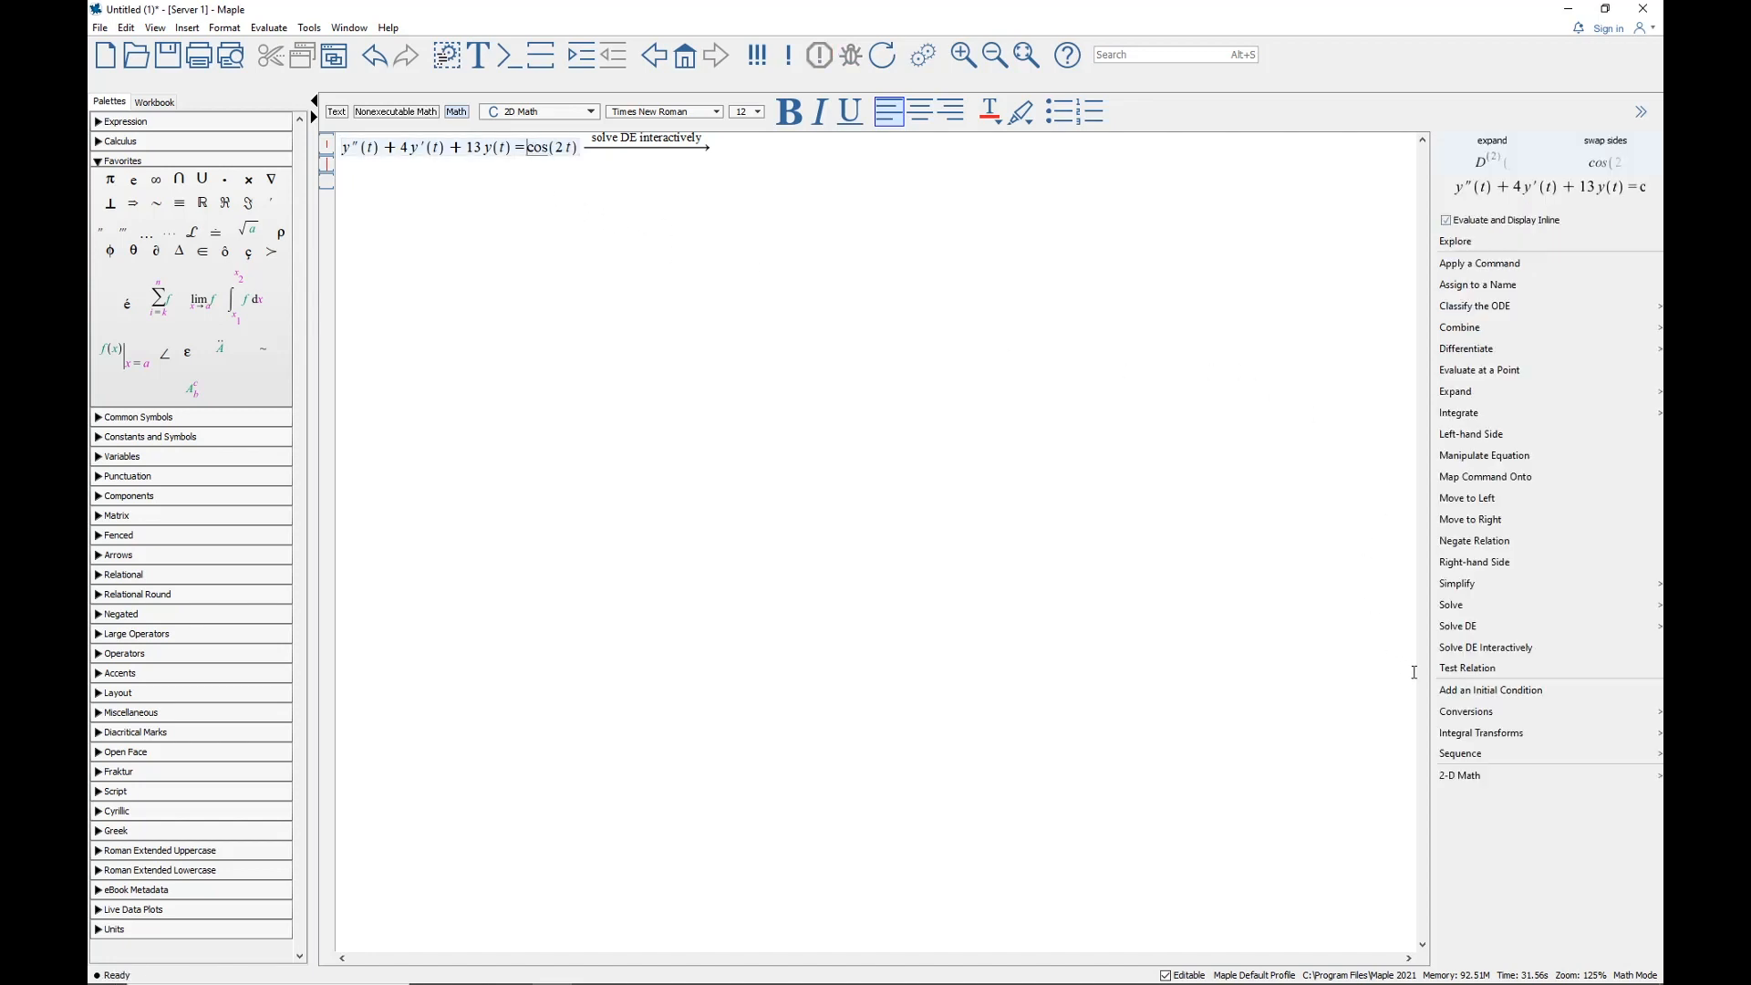
pyautogui.click(1487, 650)
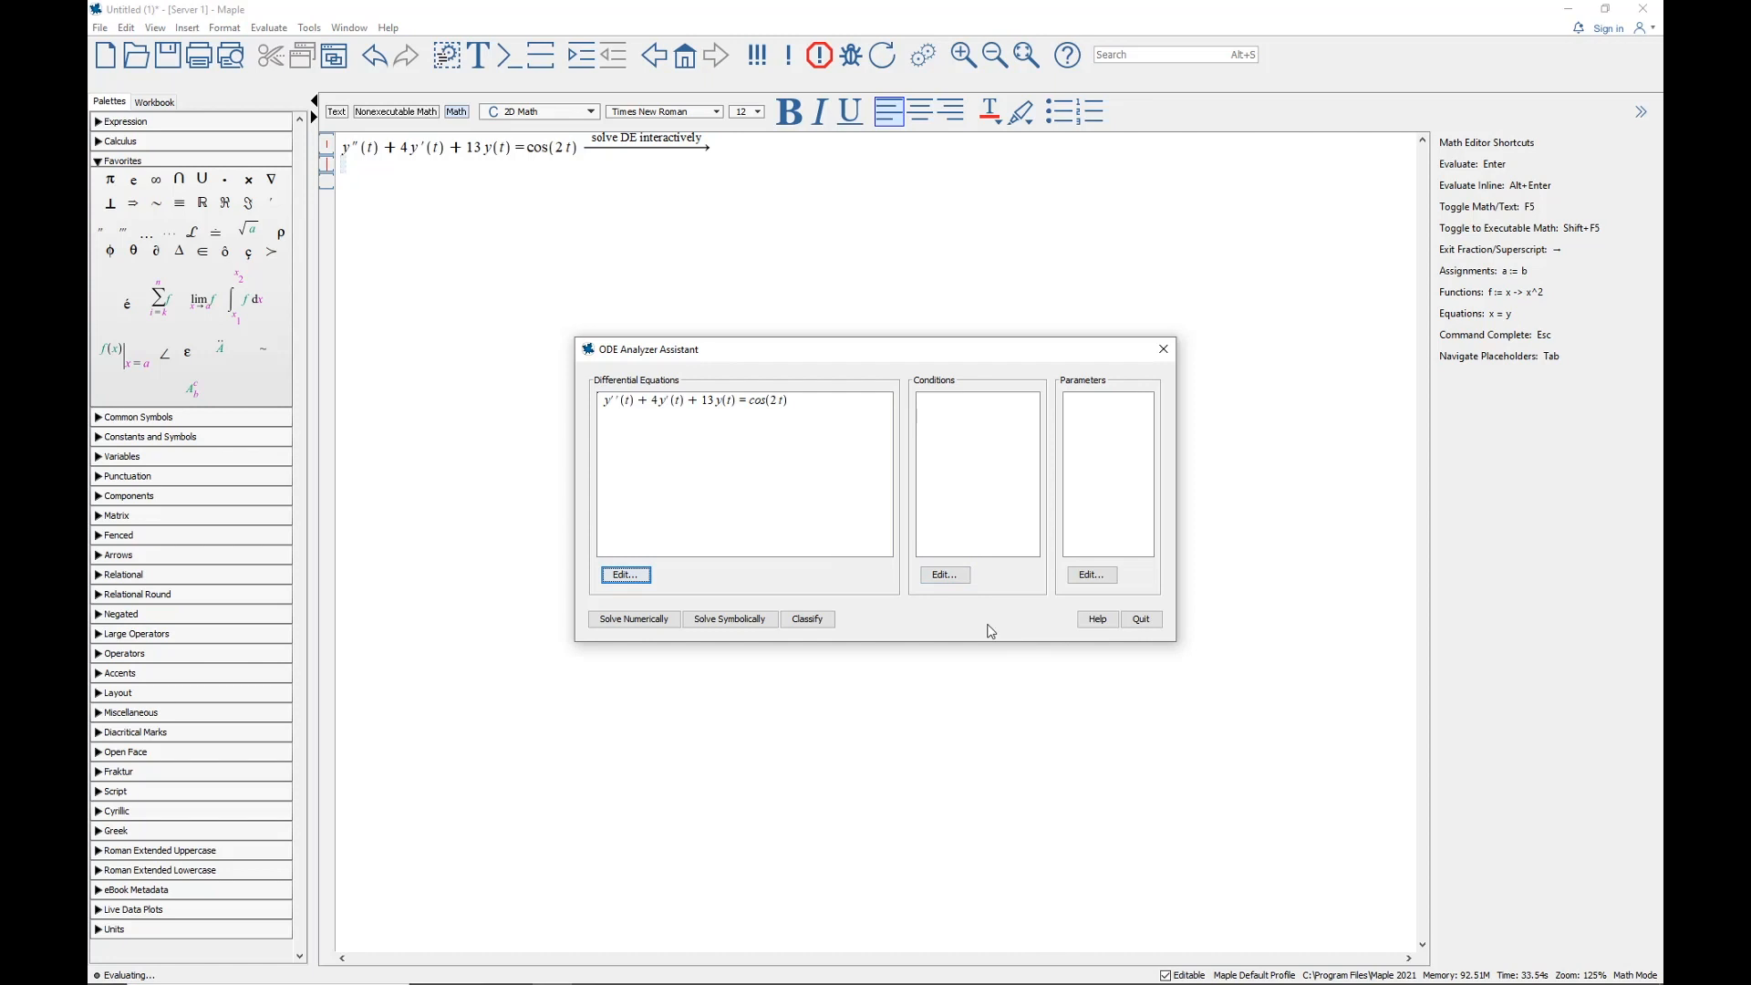
pyautogui.click(945, 575)
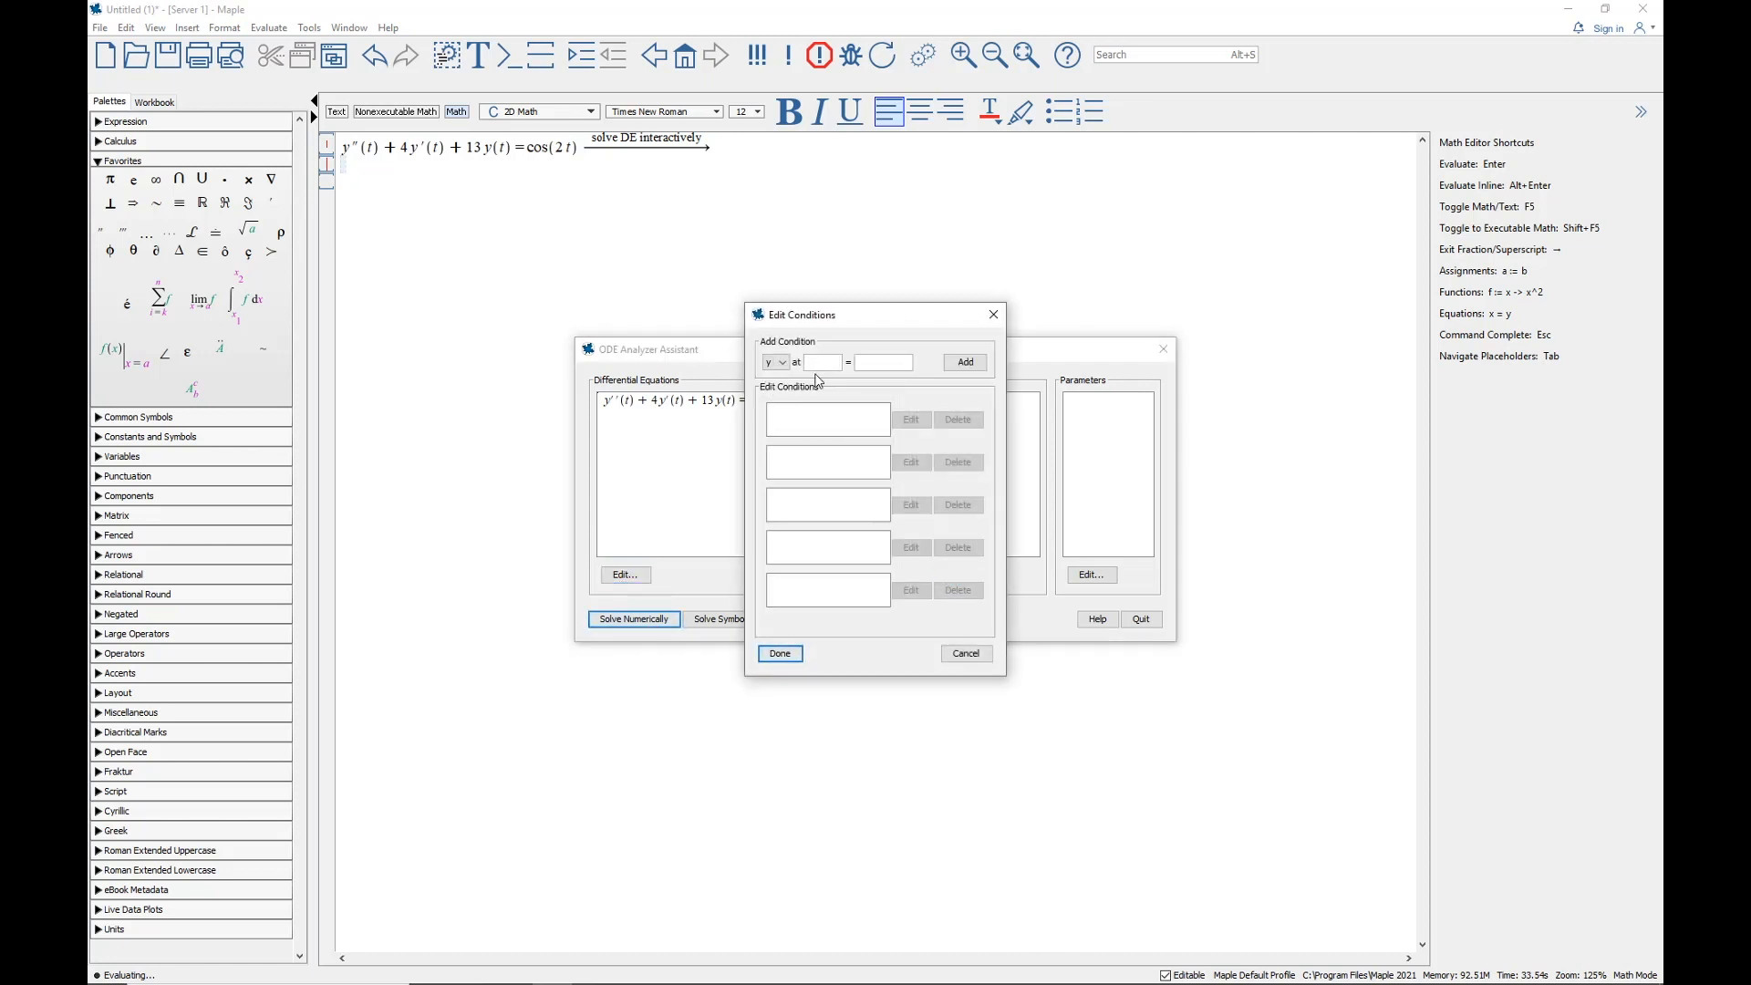
pyautogui.write('0')
pyautogui.click(885, 362)
pyautogui.write('2')
pyautogui.click(965, 363)
# Add the second initial condition y'(0) = -1 and finish editing the conditions
pyautogui.click(776, 362)
pyautogui.click(774, 381)
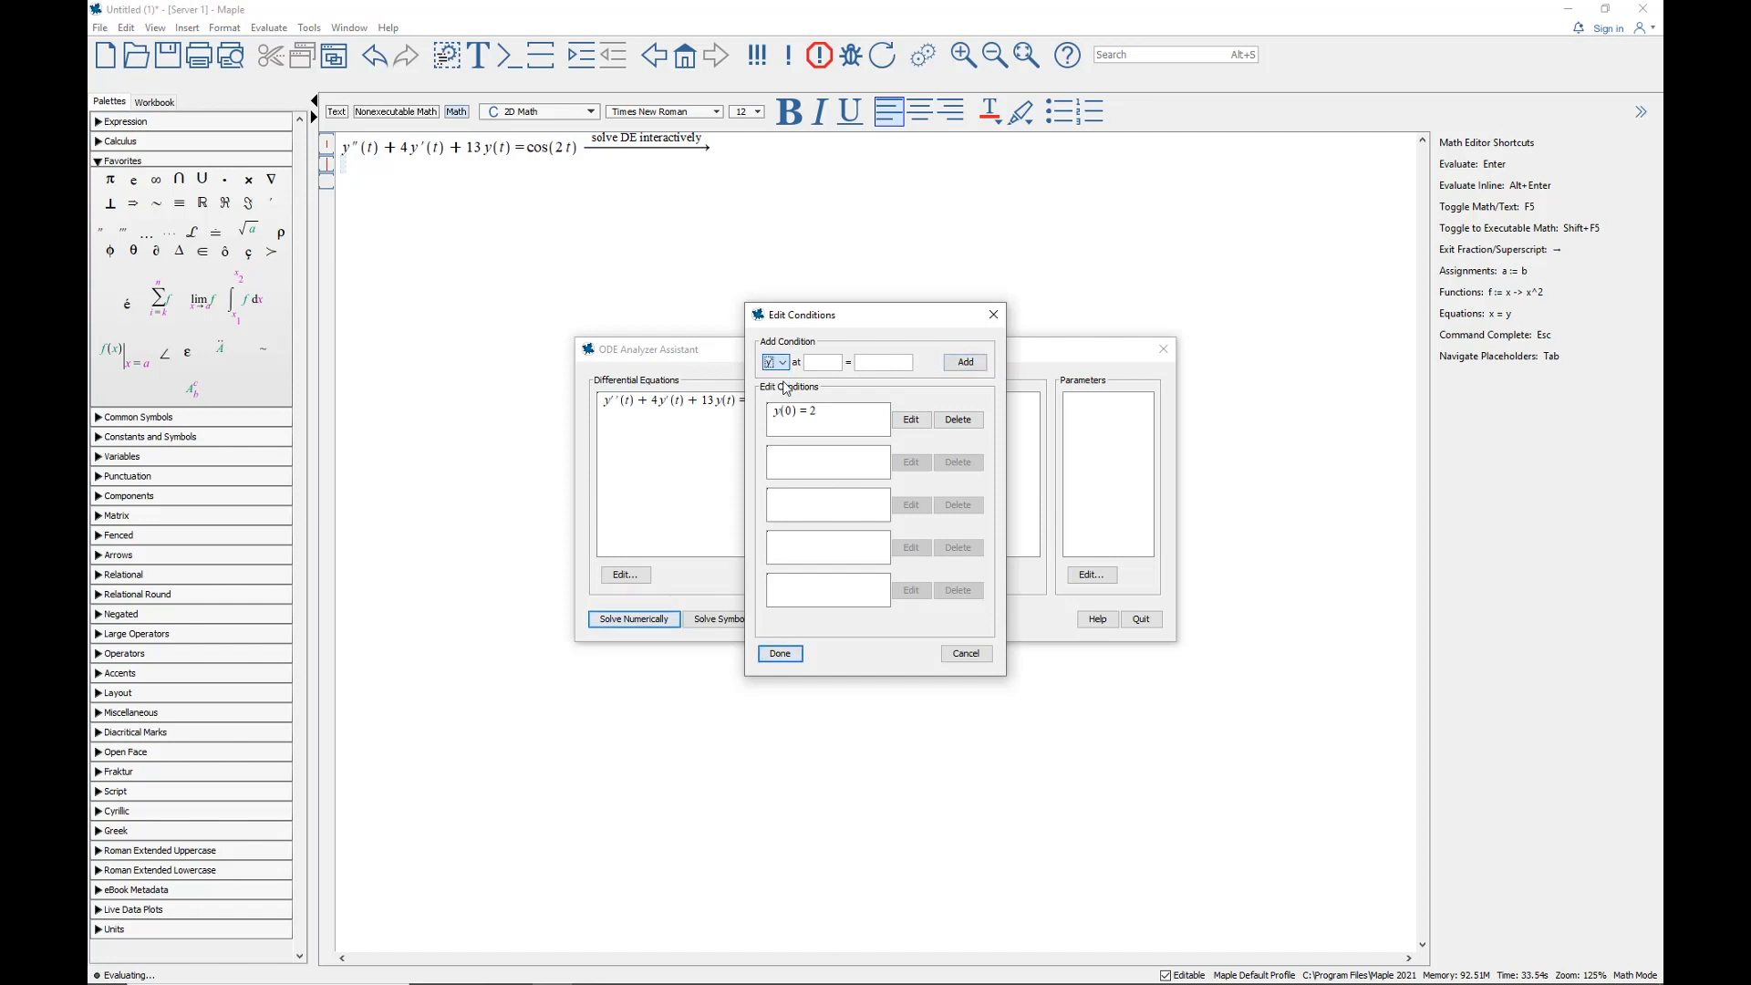
pyautogui.press('Down')
pyautogui.click(821, 364)
pyautogui.write('0')
pyautogui.click(900, 361)
pyautogui.write('-1')
pyautogui.click(969, 365)
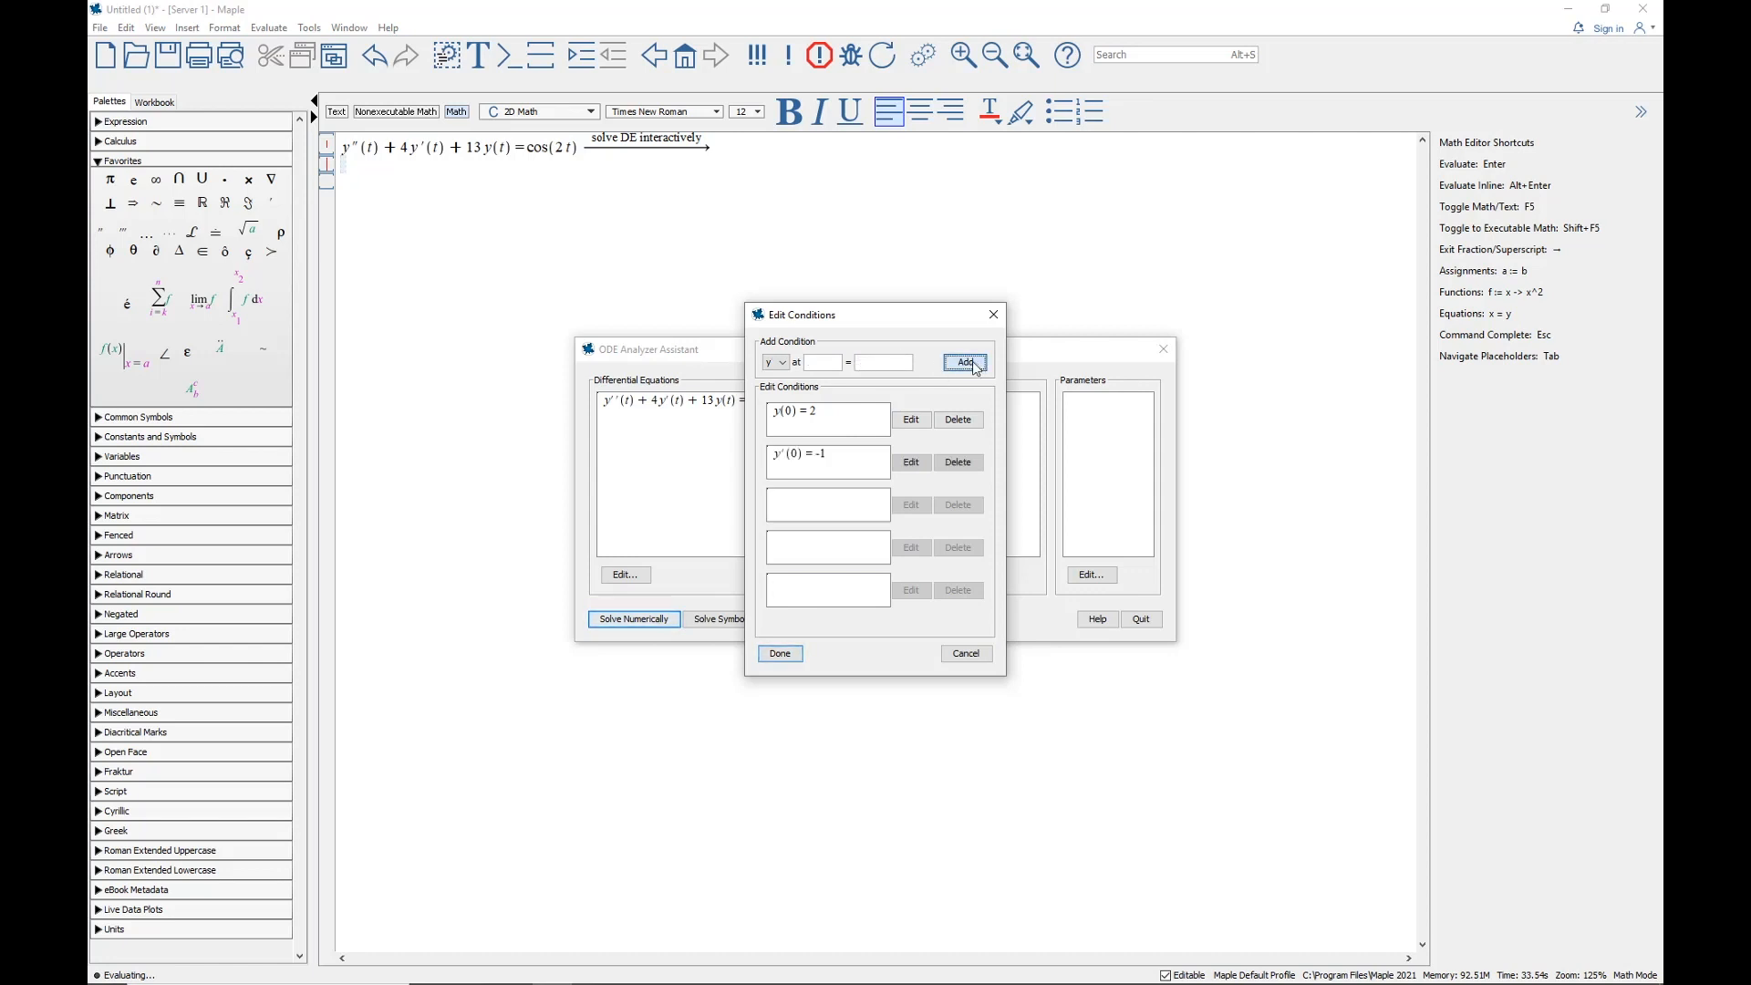
pyautogui.click(779, 654)
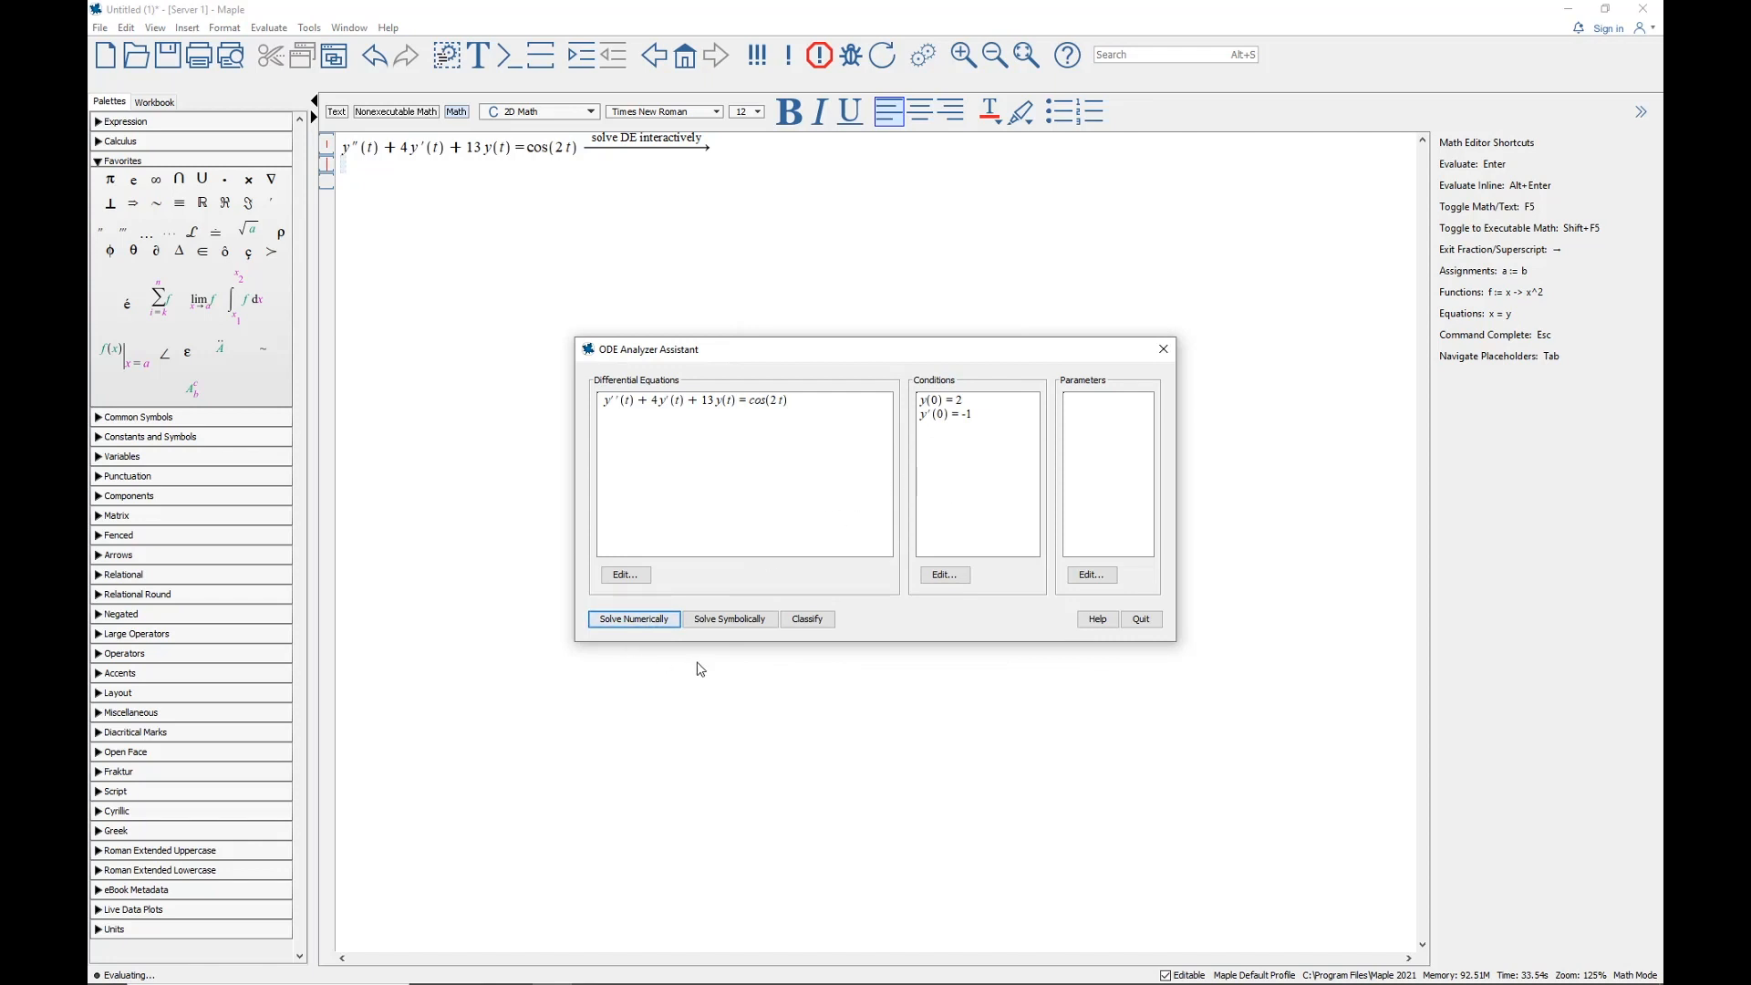
# Solve the initial value problem symbolically with the default method, view the solution in the large display, and plot it
pyautogui.click(730, 621)
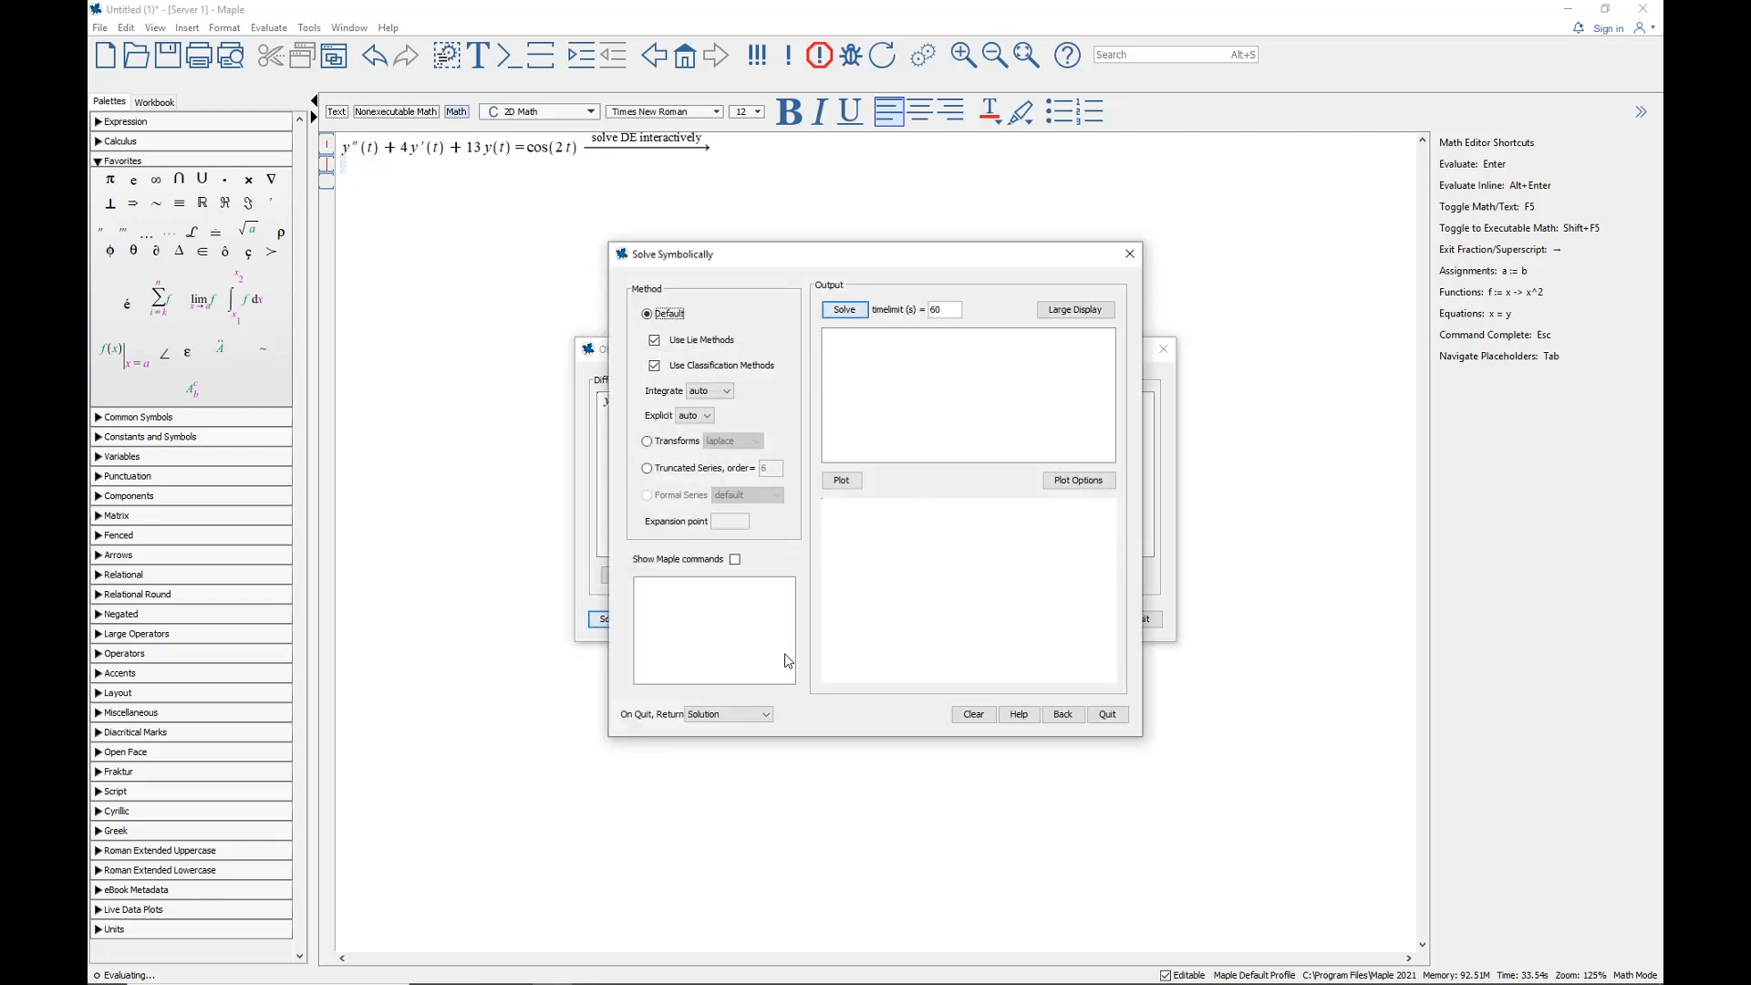
pyautogui.click(844, 310)
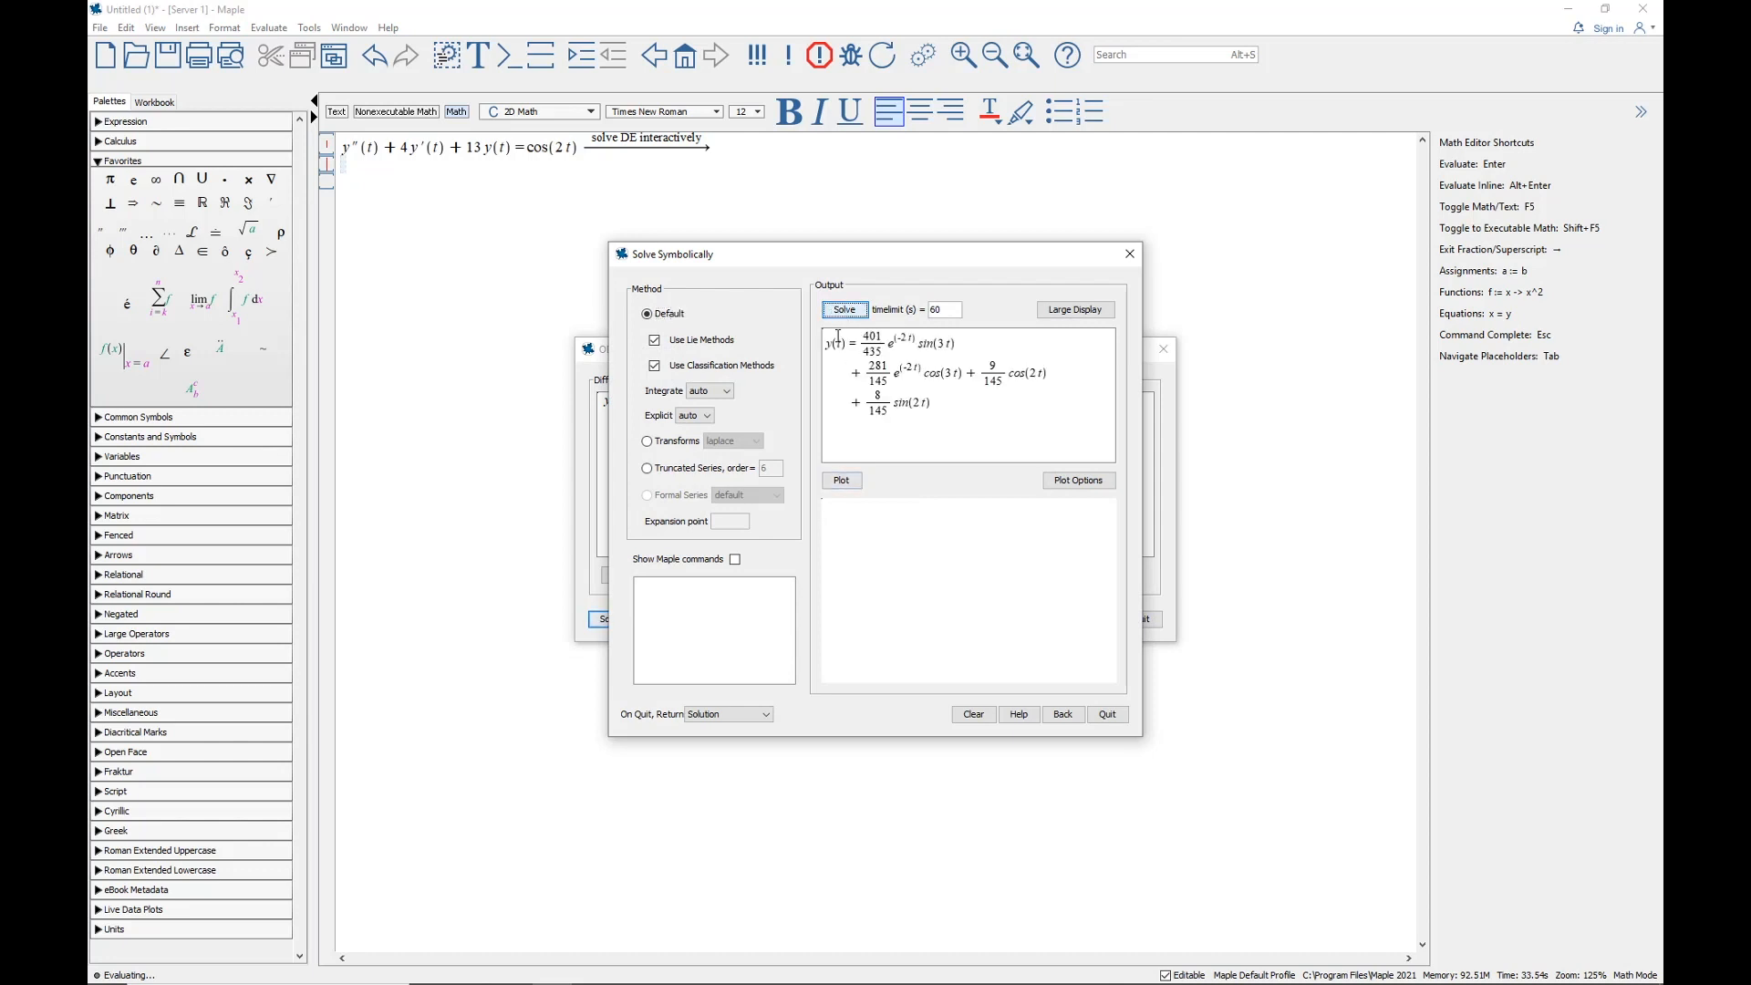
pyautogui.click(1072, 309)
pyautogui.click(875, 709)
pyautogui.click(841, 480)
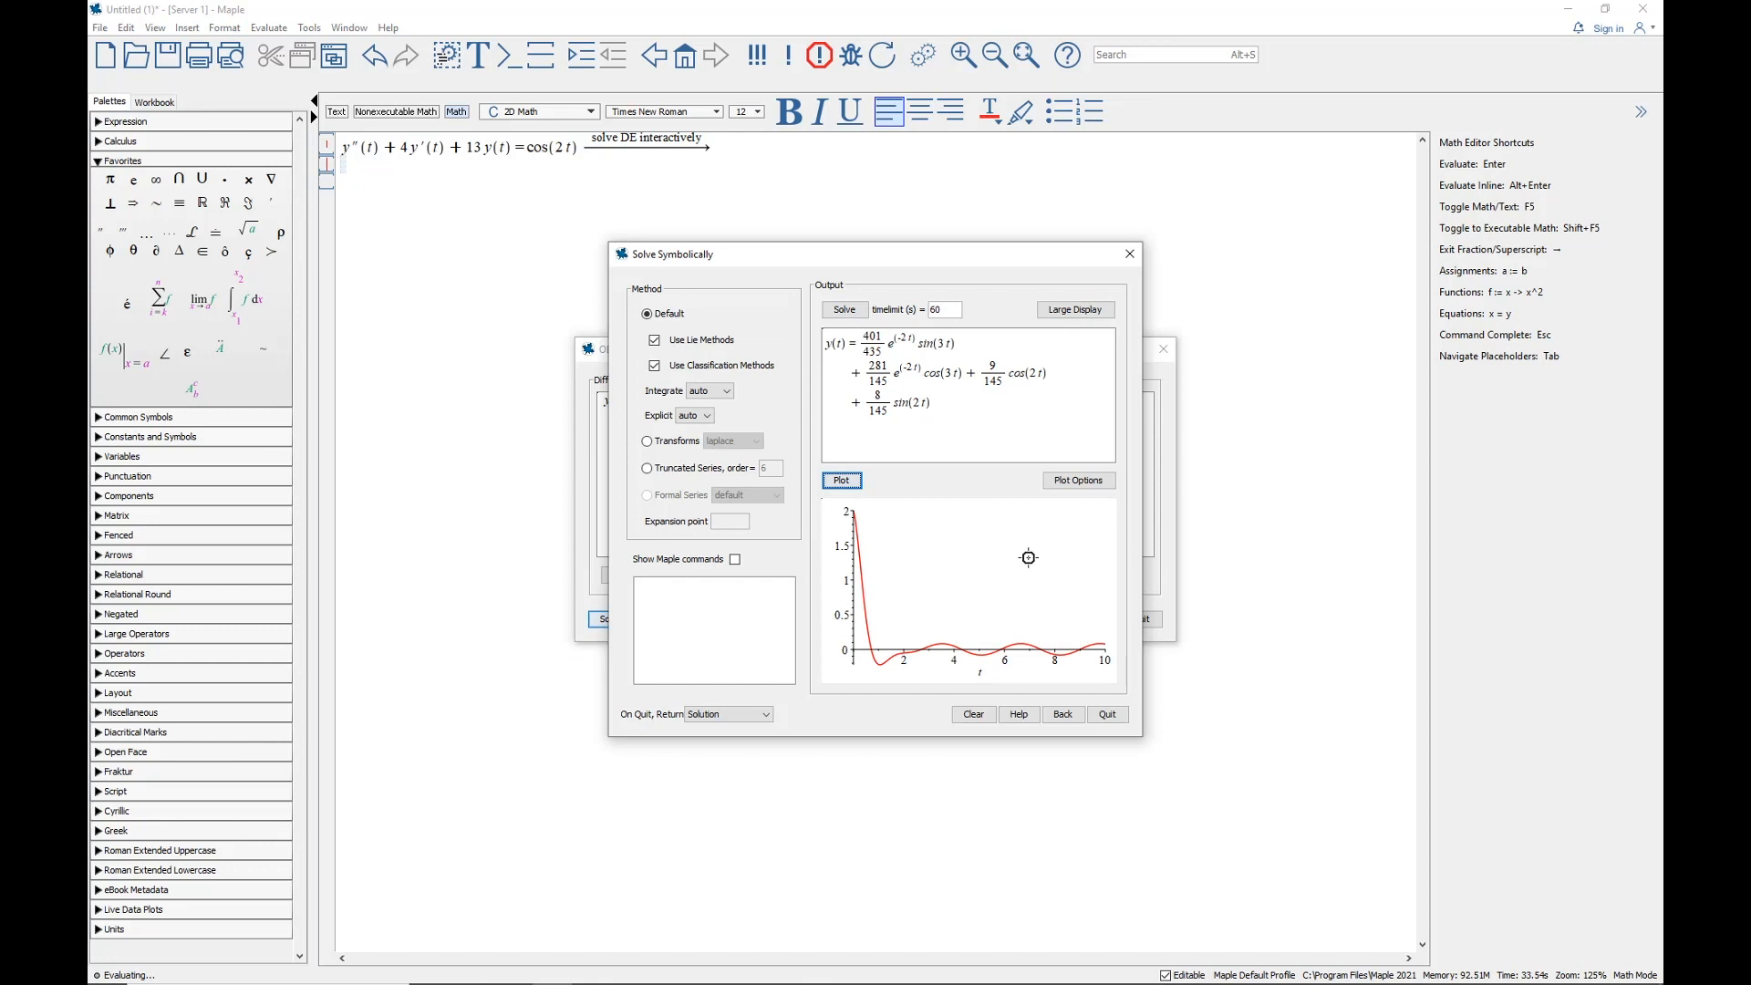
# Add y' as a second solid-line function in the plot options and replot it together with y
pyautogui.click(1072, 486)
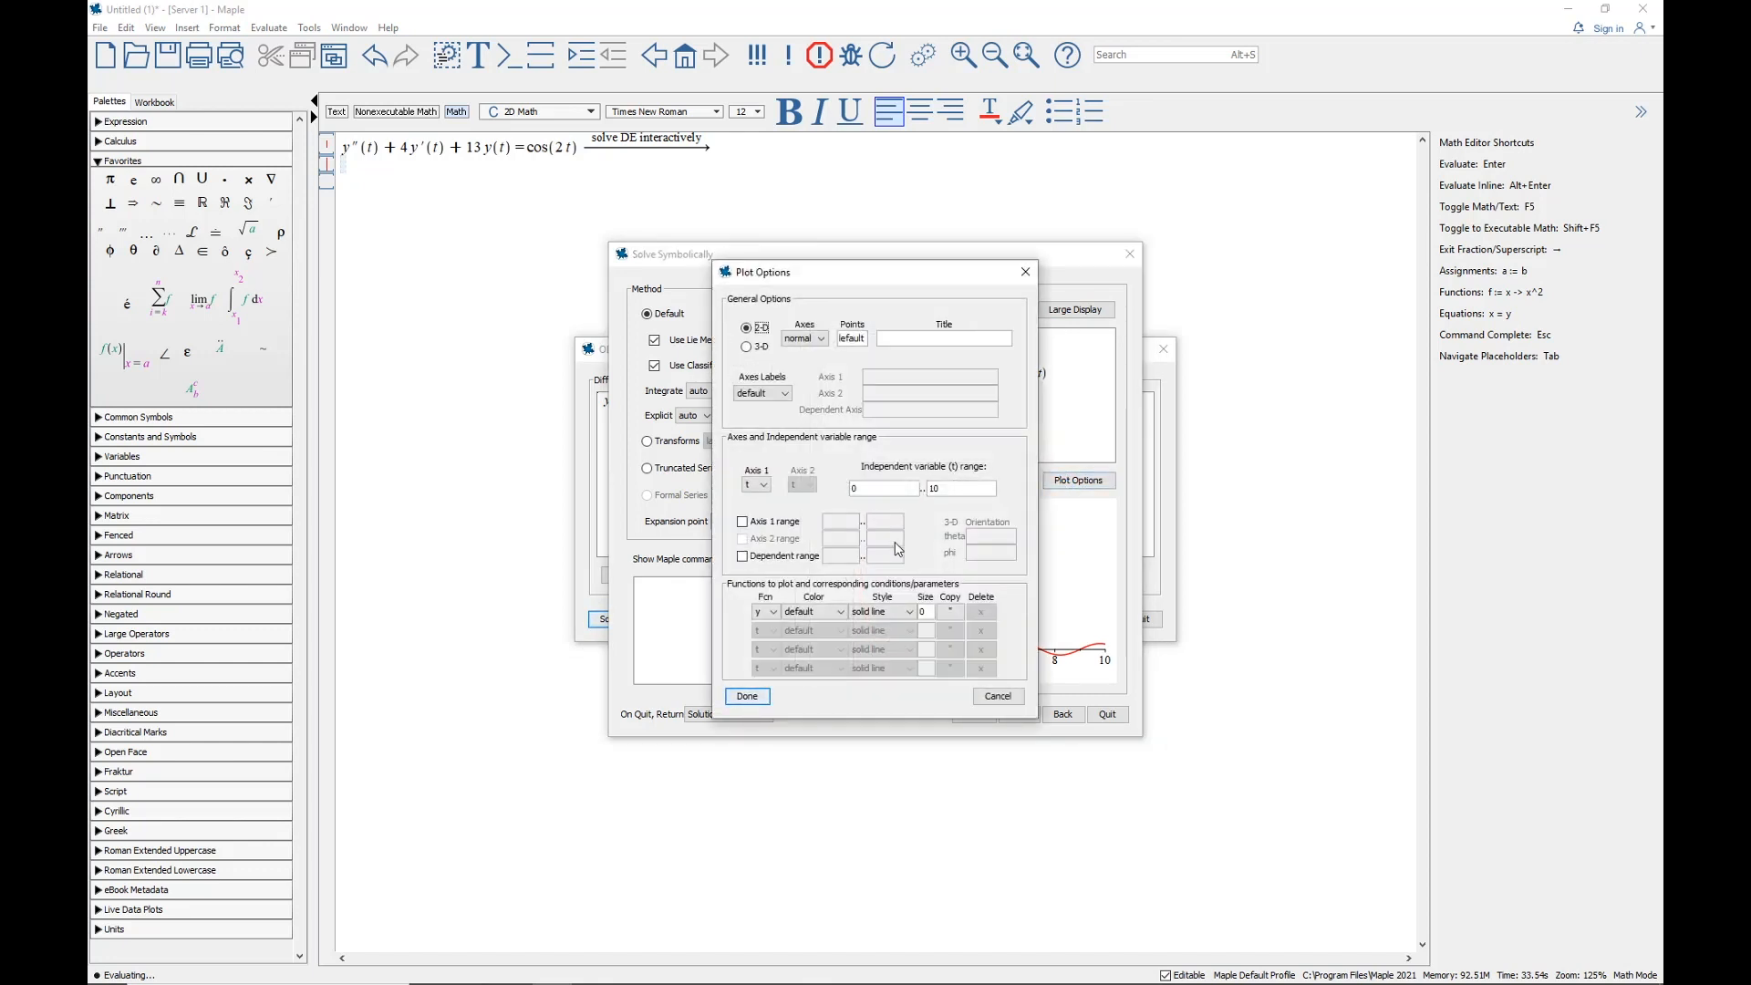
pyautogui.click(954, 613)
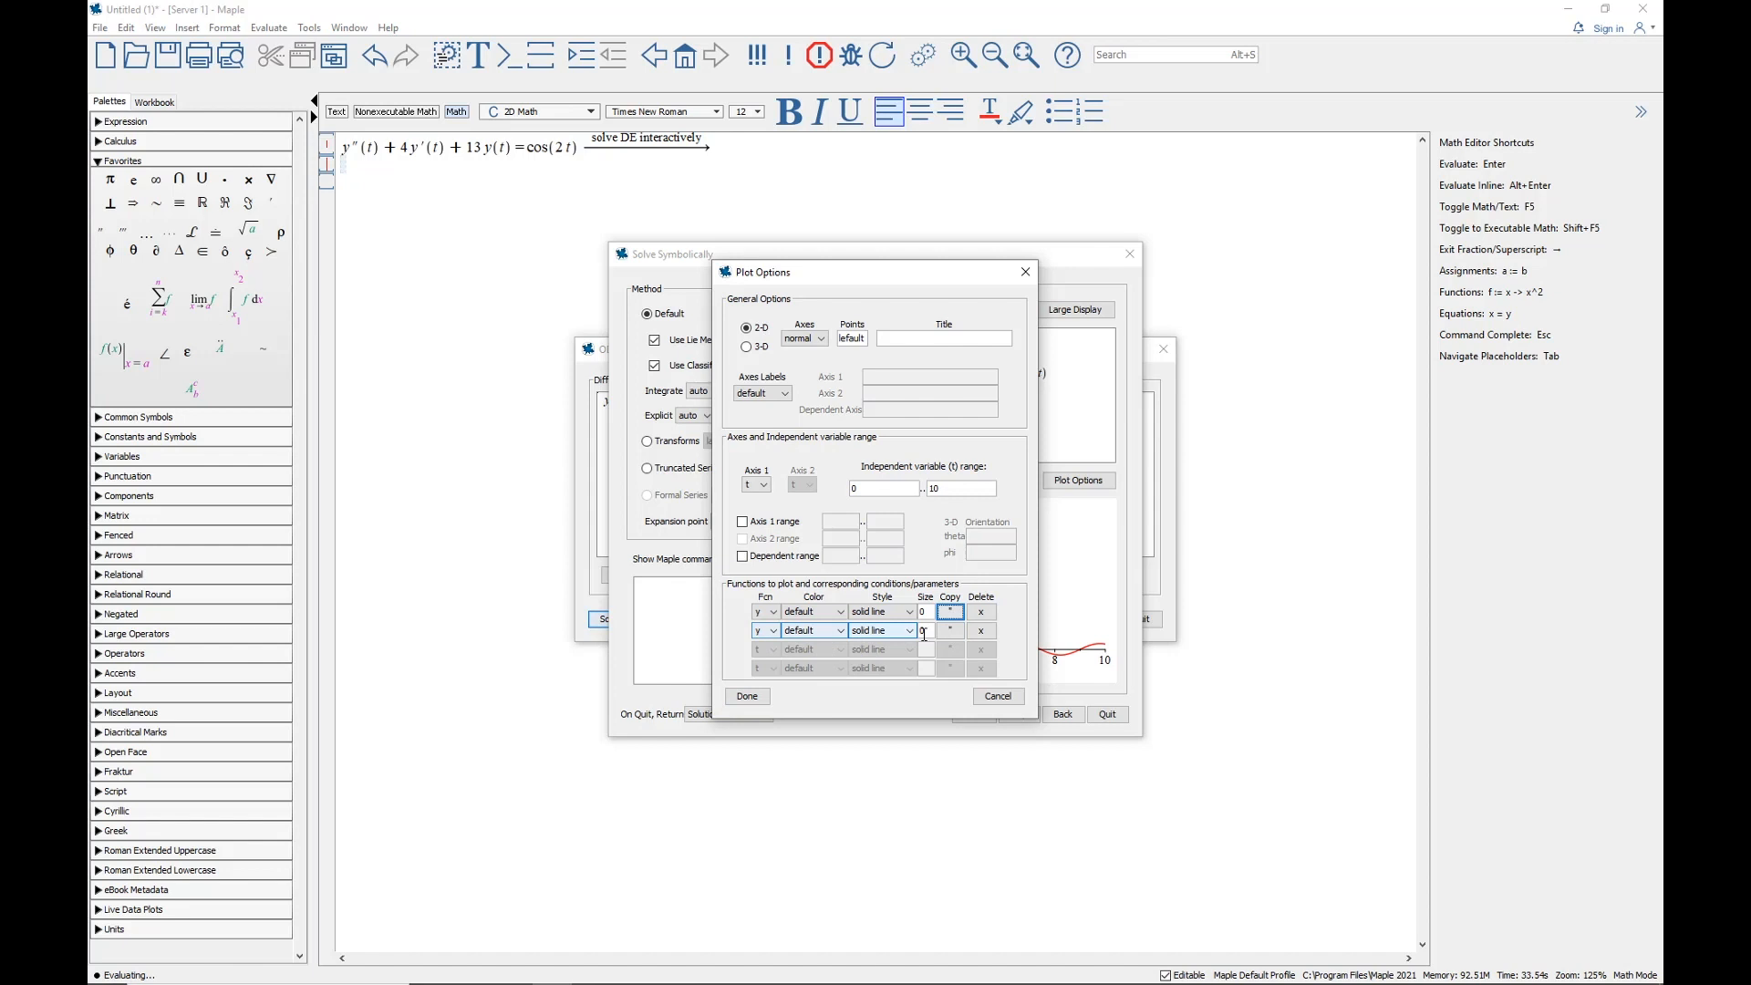
pyautogui.click(771, 631)
pyautogui.click(767, 670)
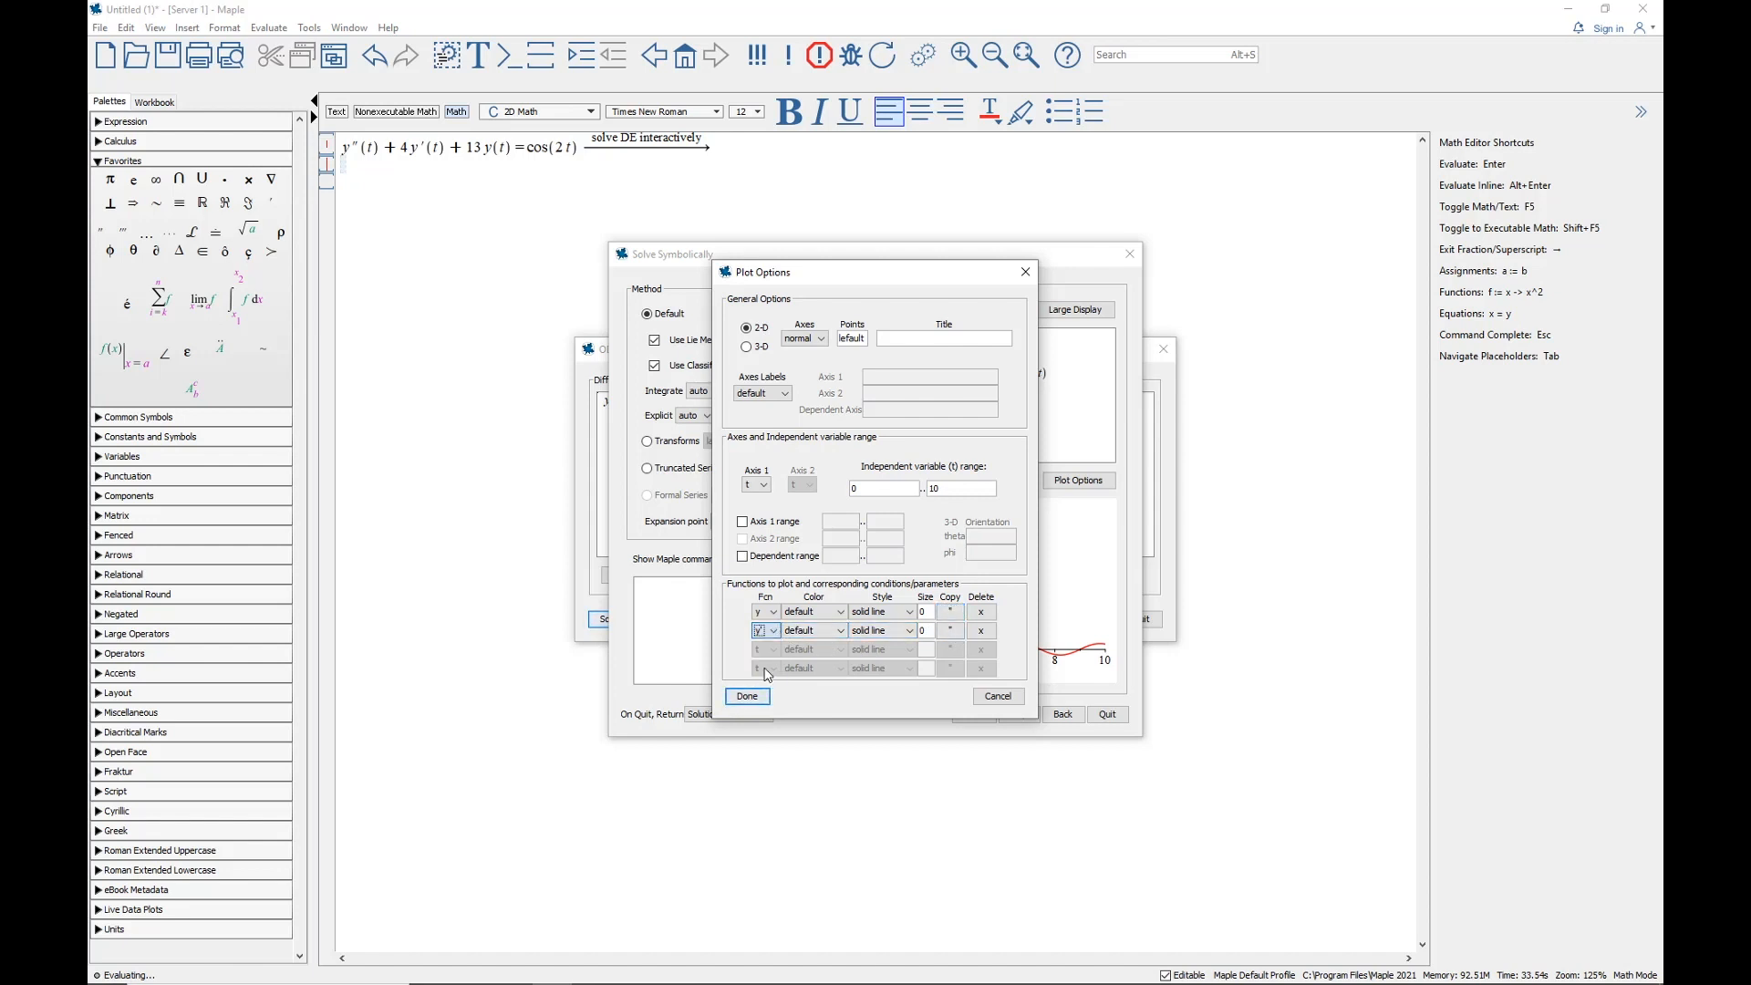
pyautogui.click(760, 697)
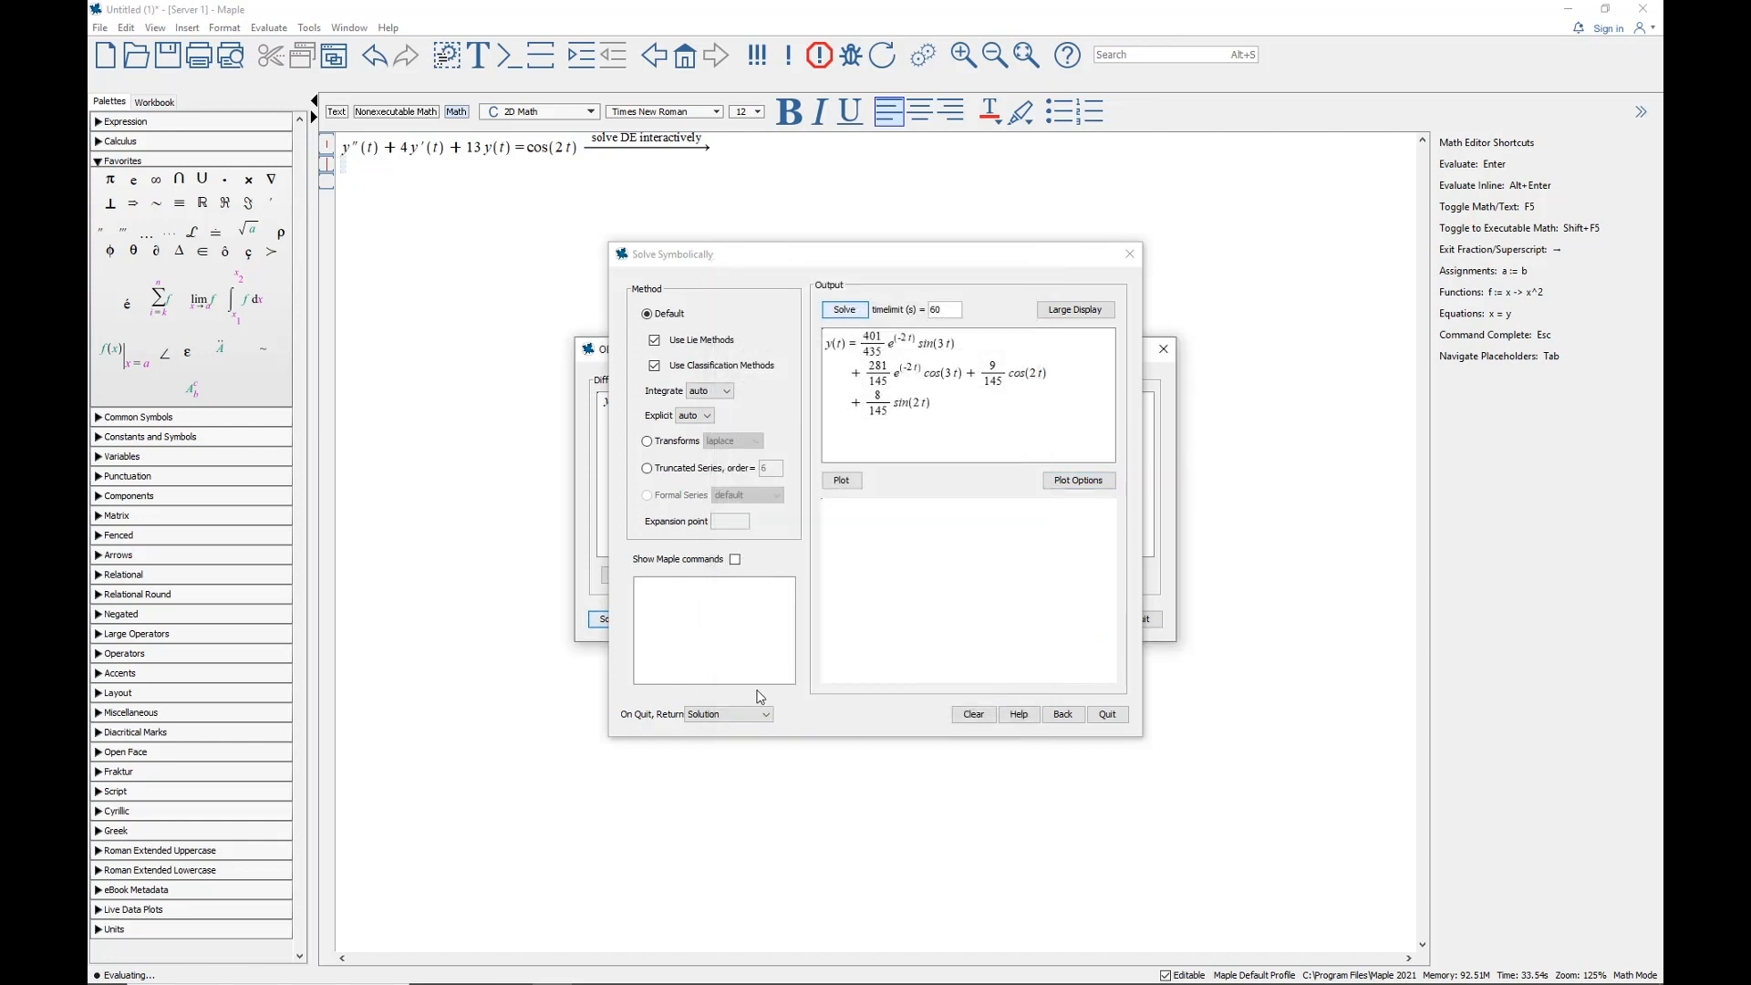
pyautogui.click(841, 481)
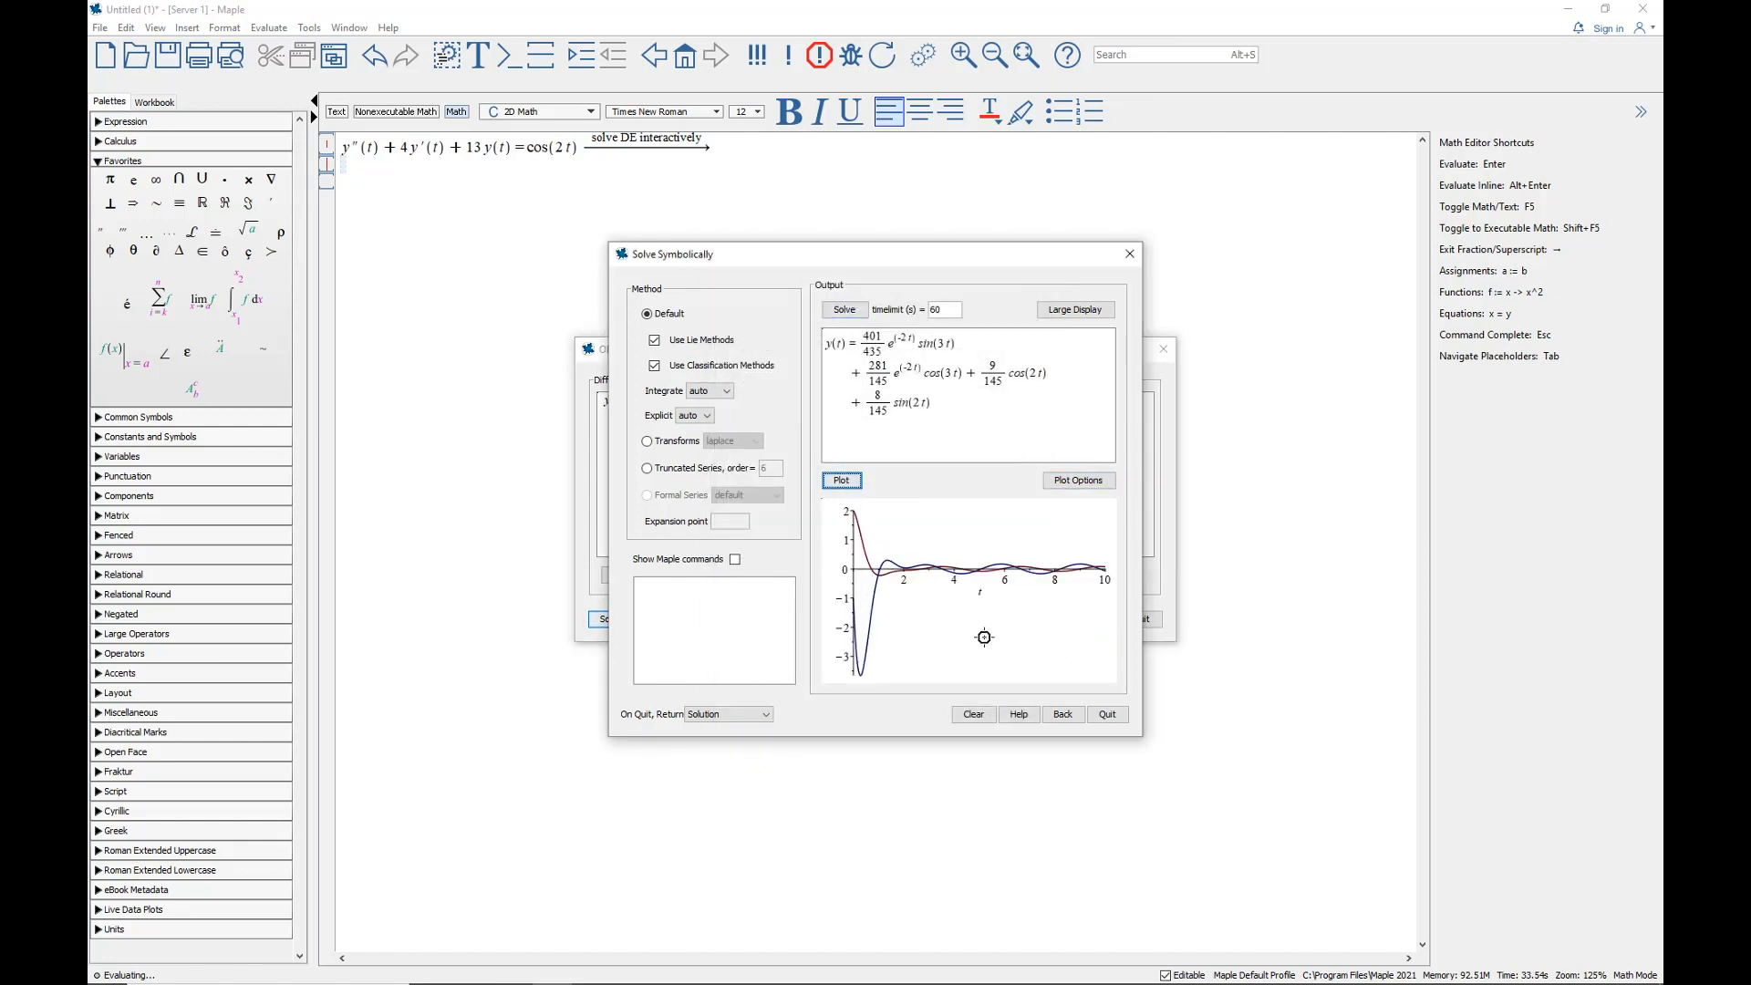
# Show the Maple commands behind the solution and check what can be returned on quitting, then close the solver and the ODE Analyzer Assistant
pyautogui.click(735, 559)
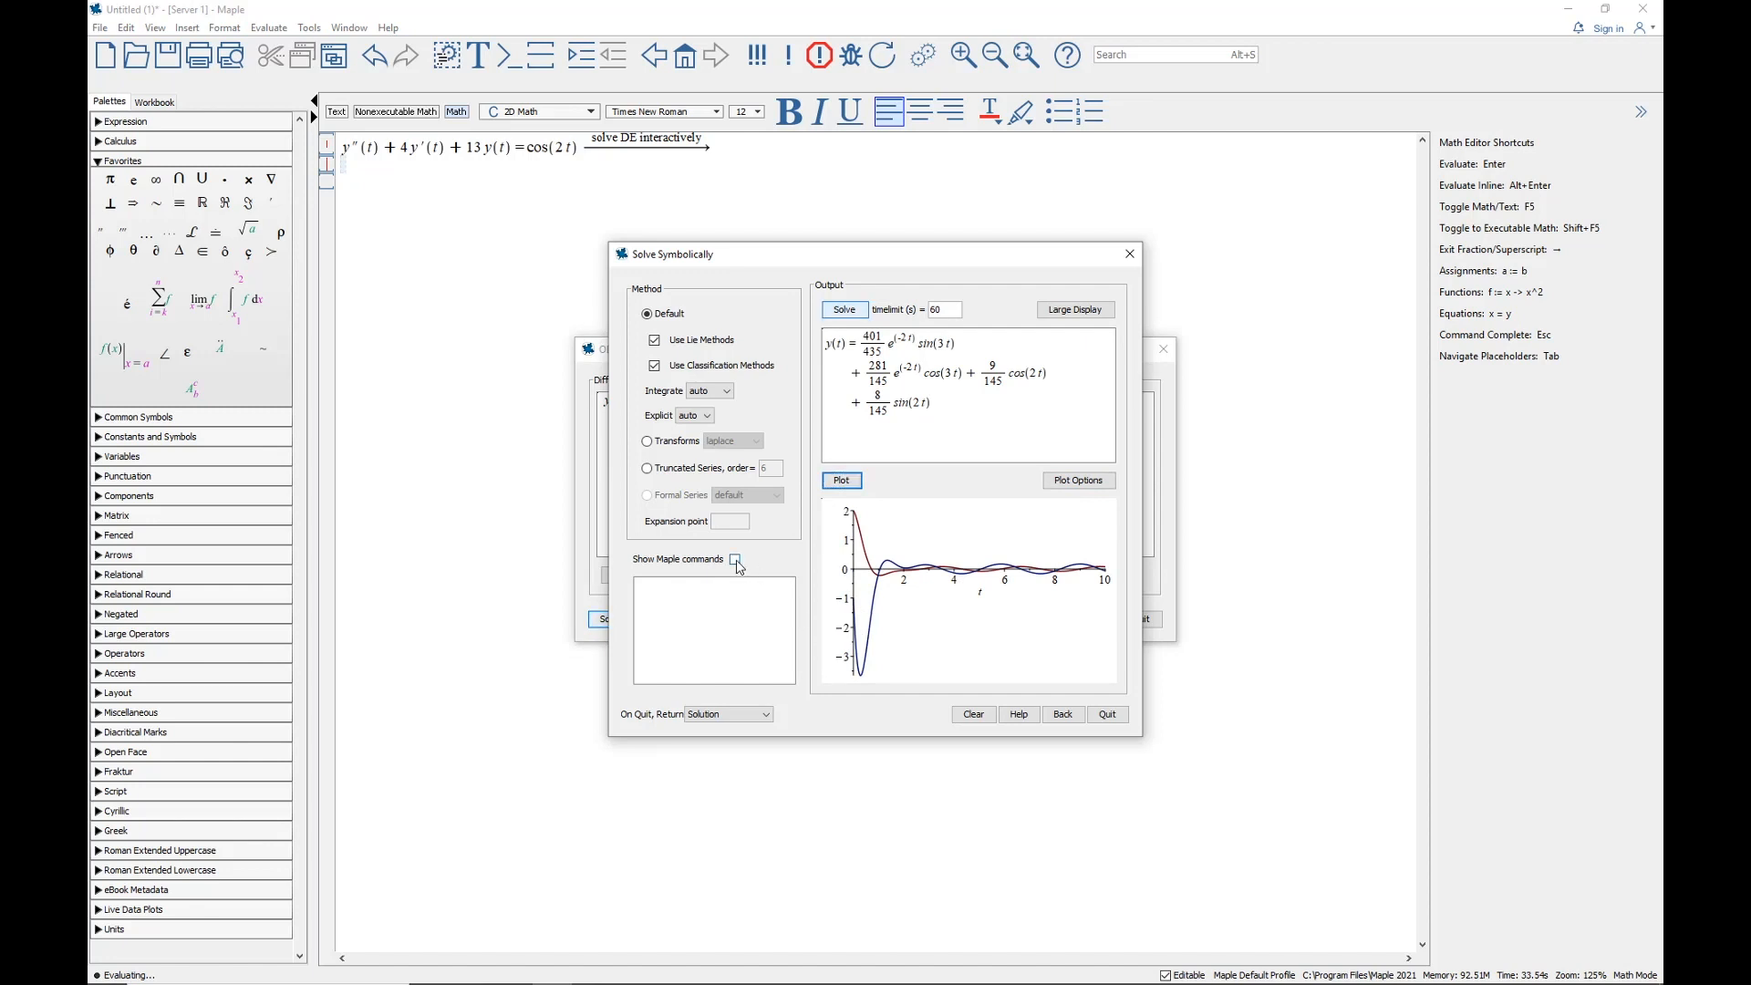
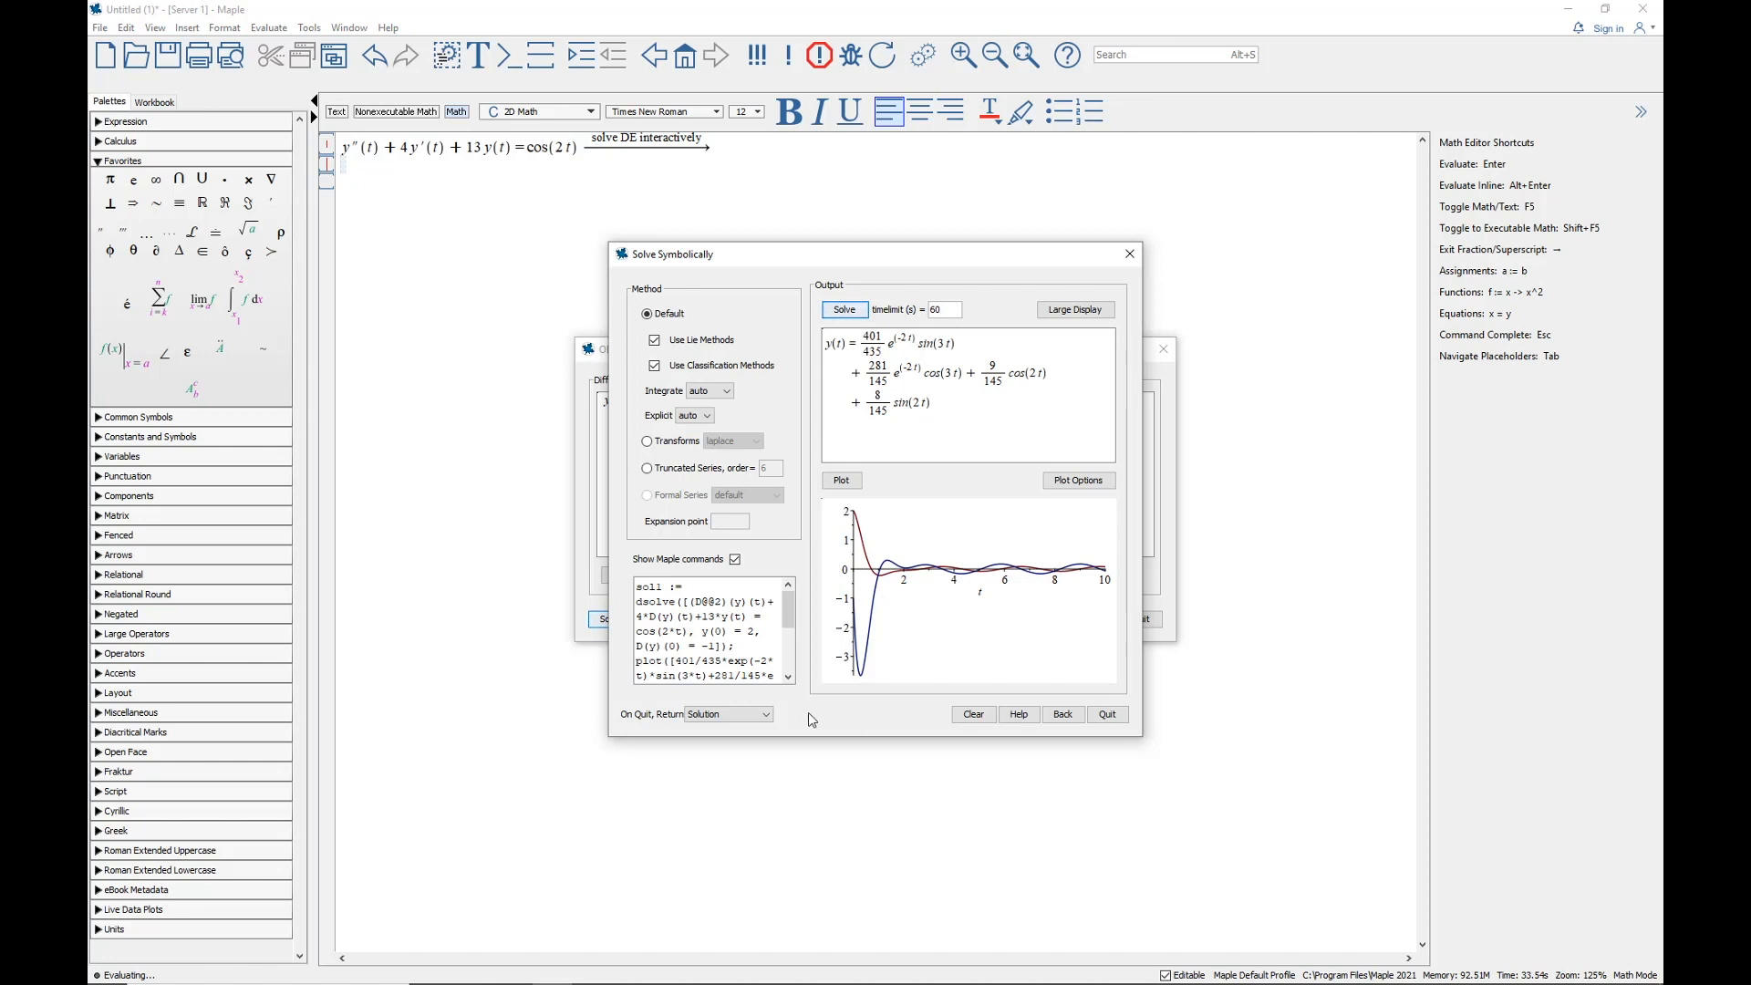
pyautogui.click(767, 716)
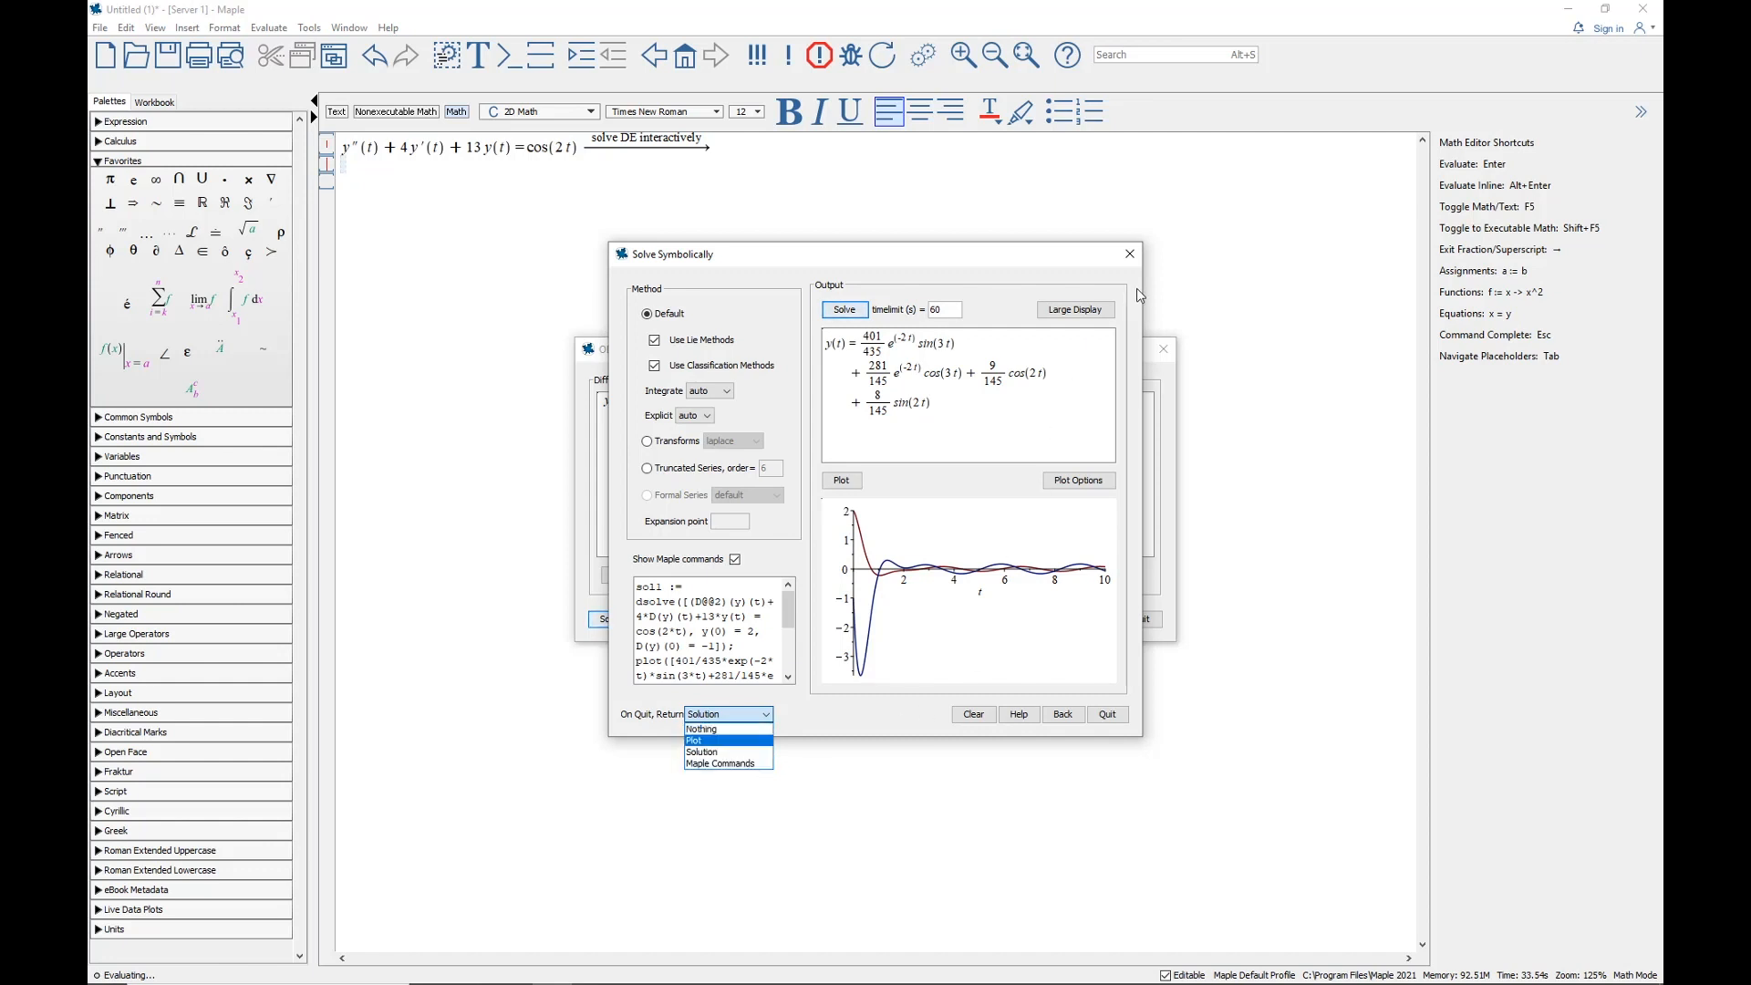
pyautogui.click(1129, 255)
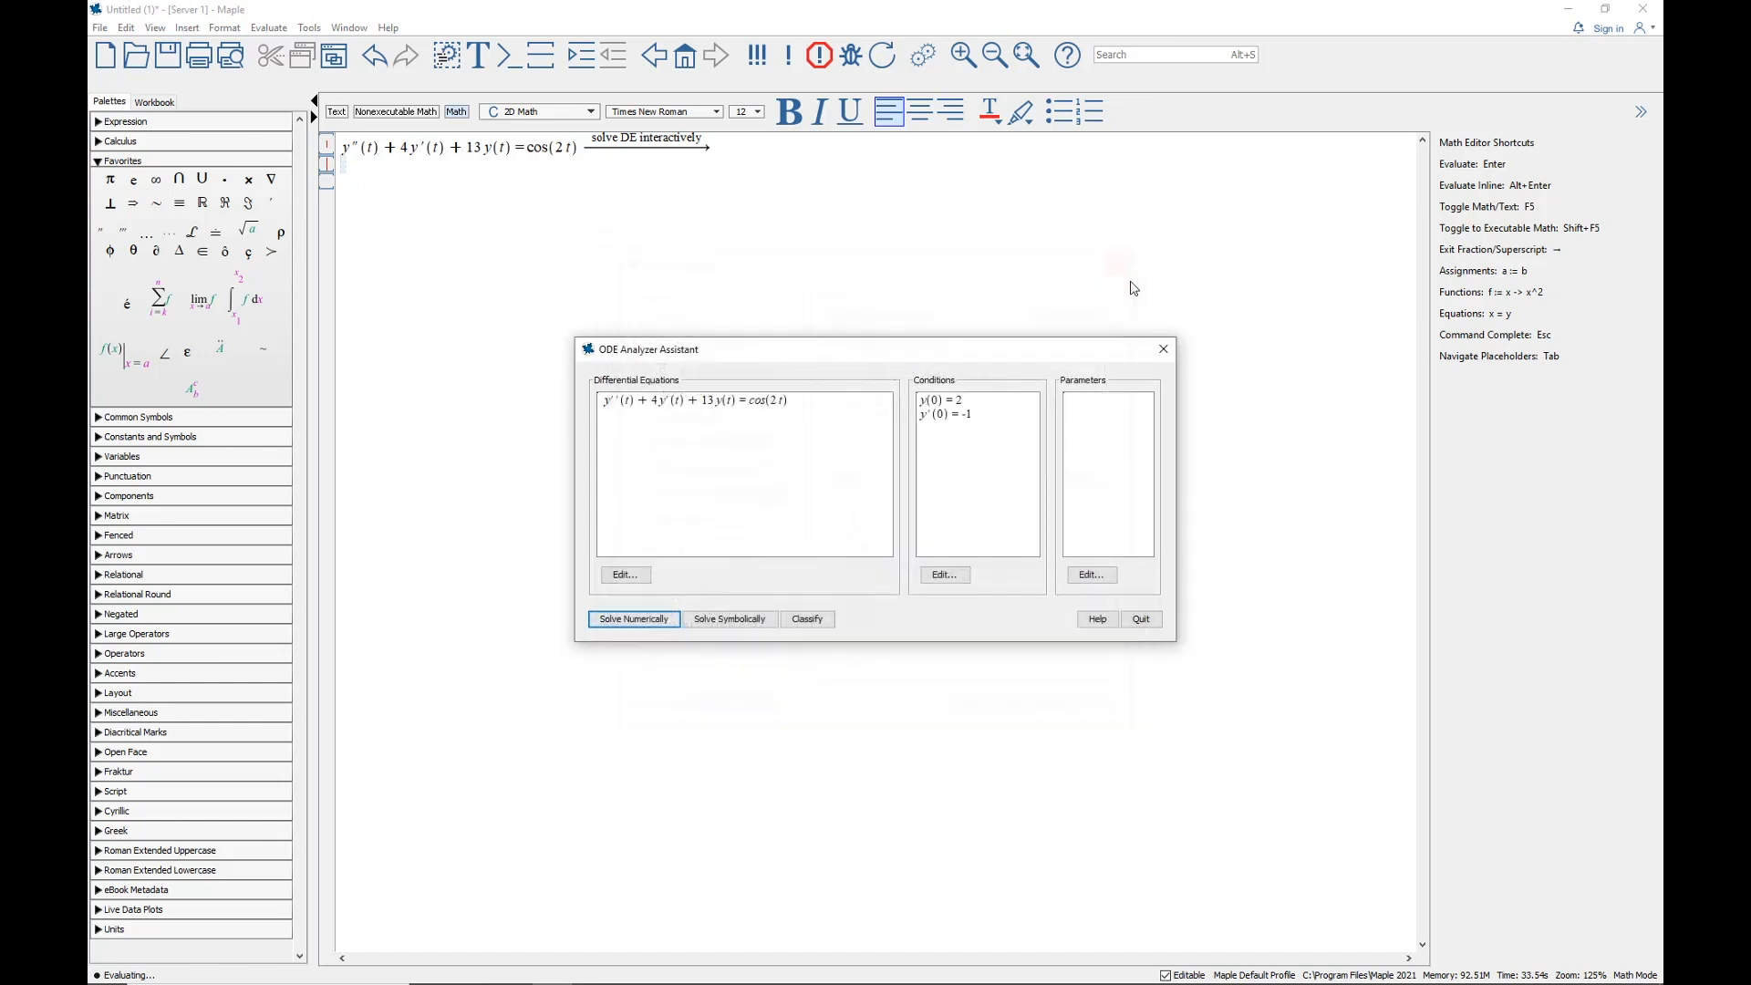
pyautogui.click(1164, 352)
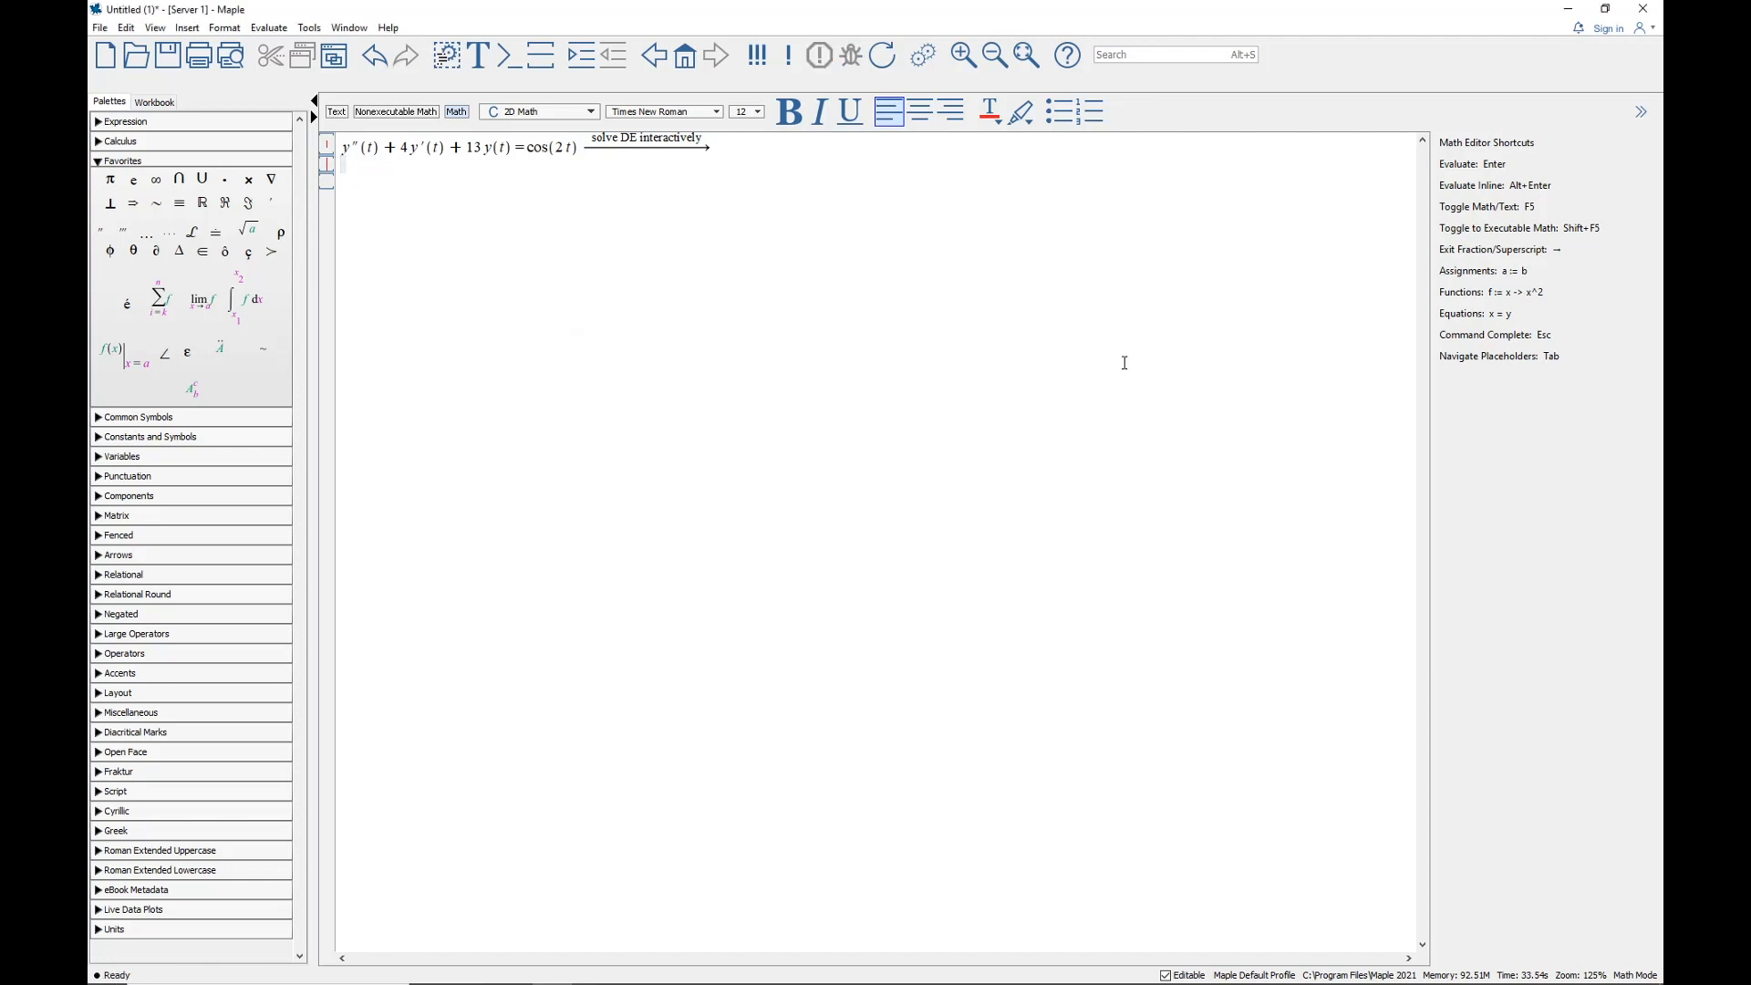
# Add five empty lines below the differential equation and place the cursor on a blank line beneath it
pyautogui.click(390, 178)
pyautogui.press('Return')
pyautogui.press('Return')
pyautogui.press('Return')
pyautogui.press('Return')
pyautogui.press('Return')
pyautogui.click(360, 196)
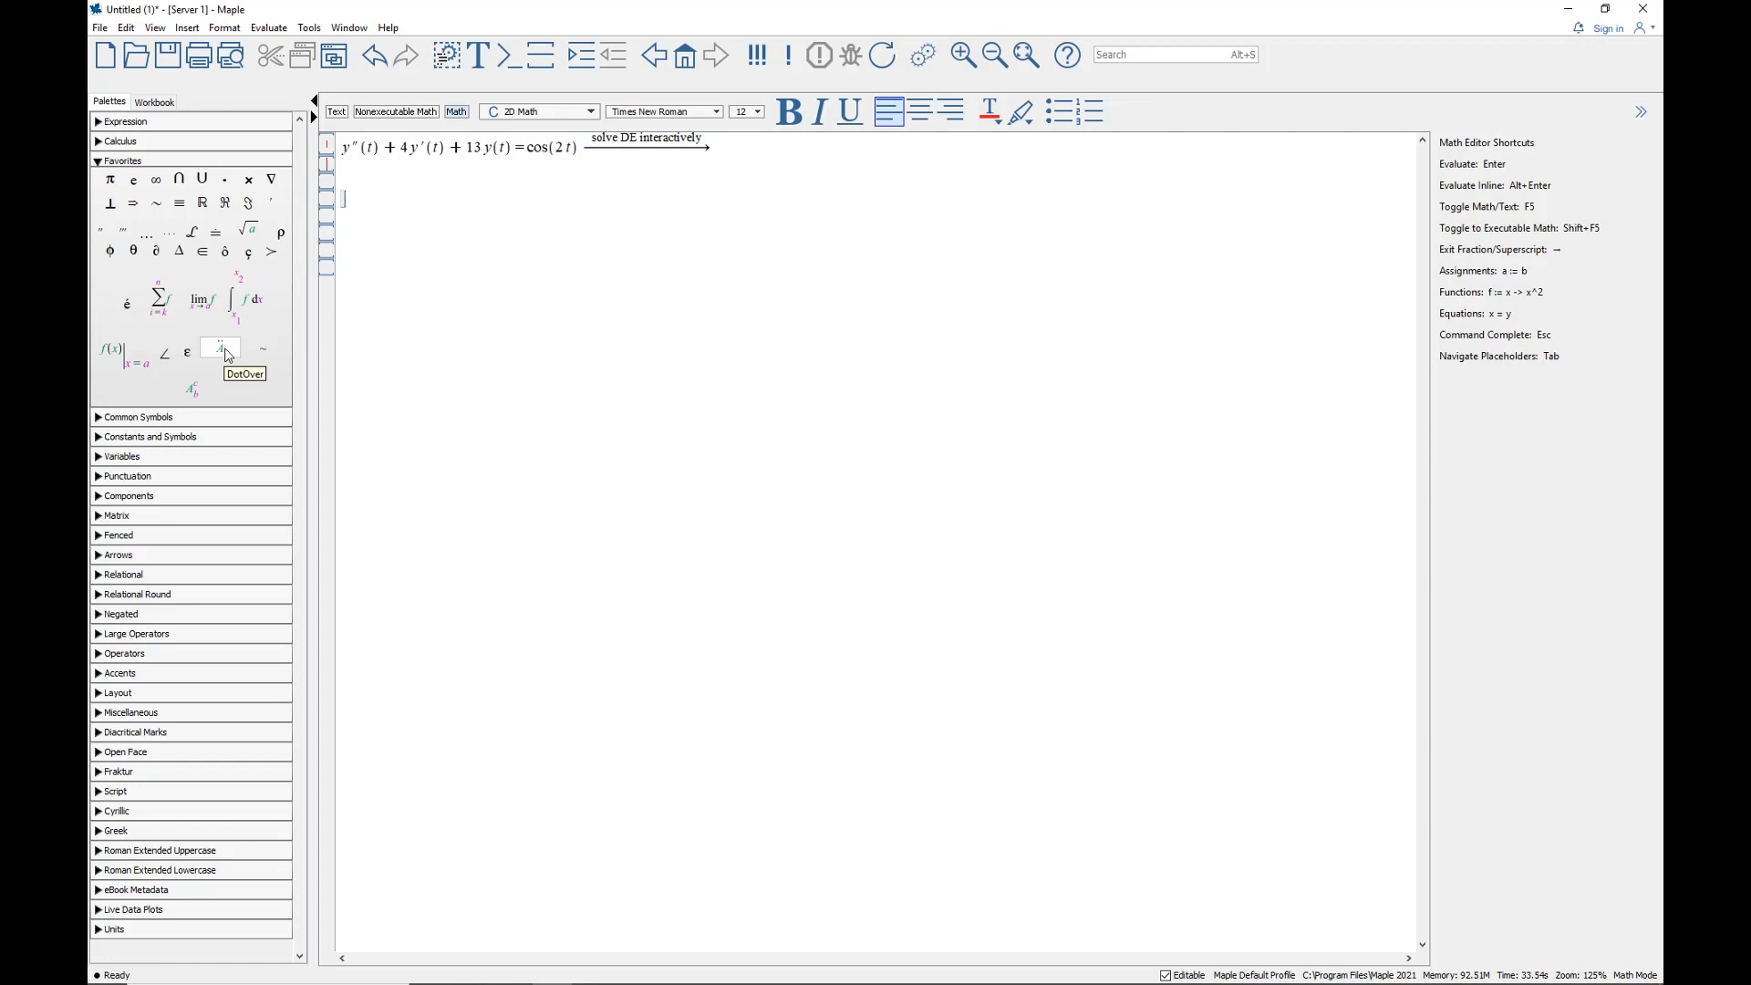
# Check the available dot accents, then enter y with two dots above it as the second-derivative notation on the blank line
pyautogui.click(101, 674)
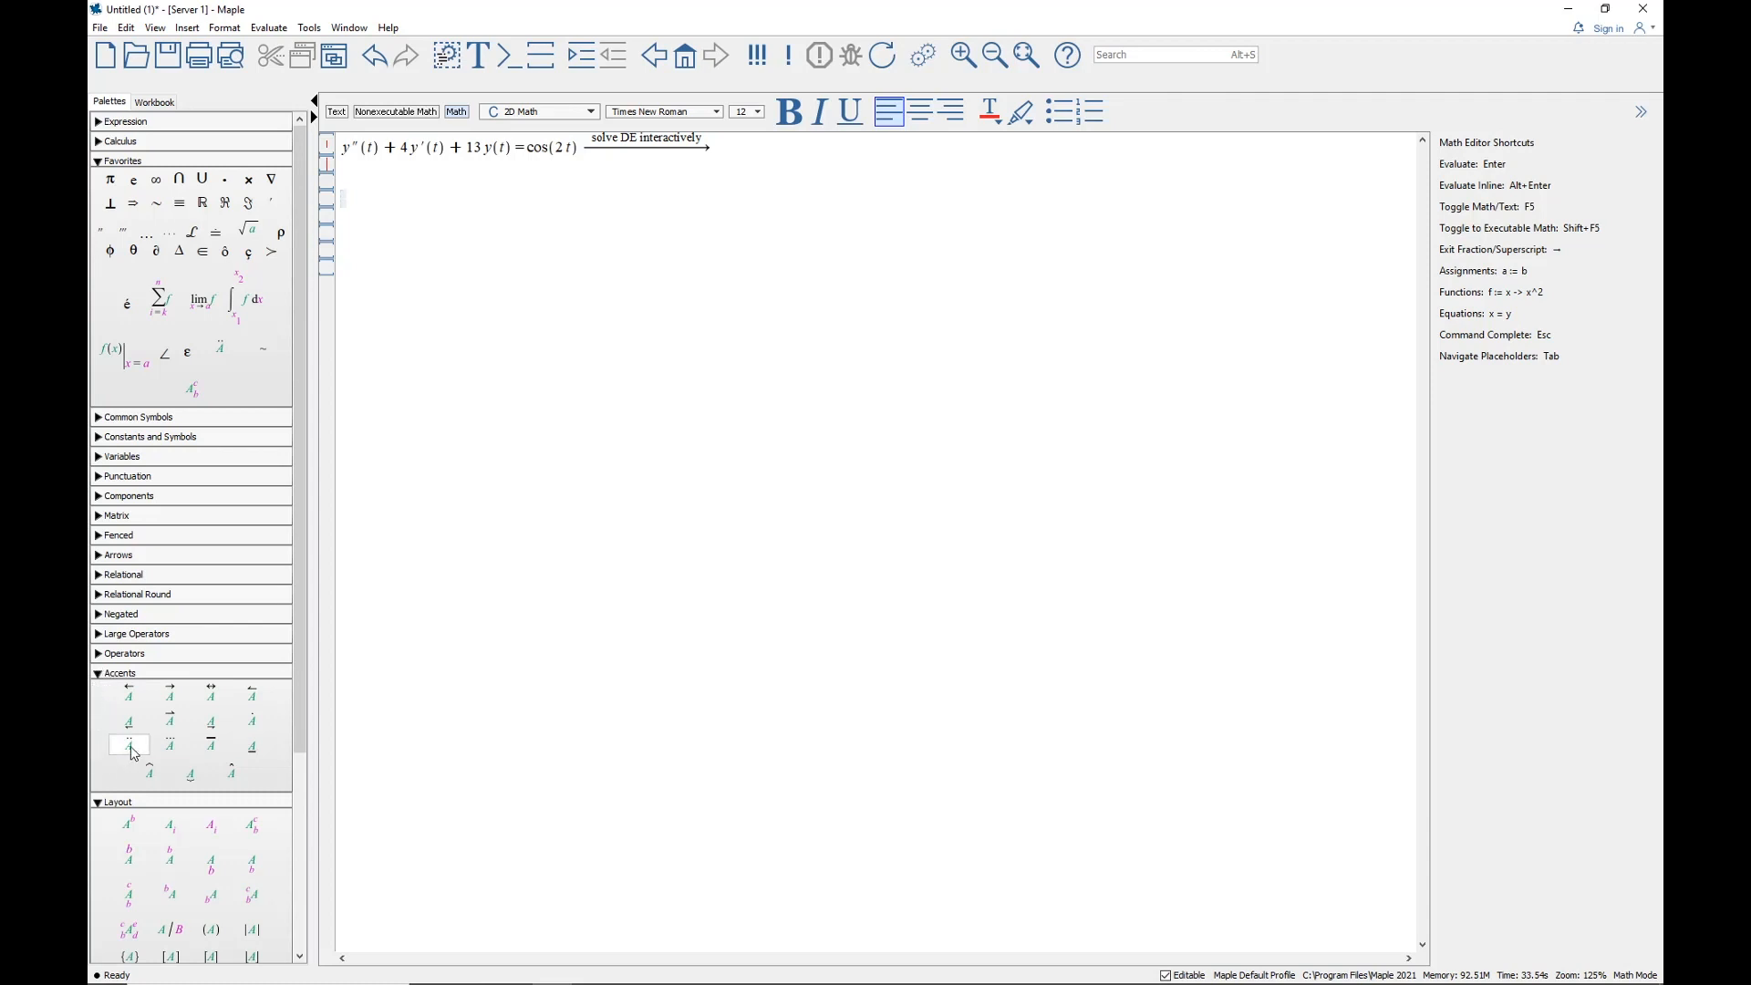
pyautogui.click(101, 674)
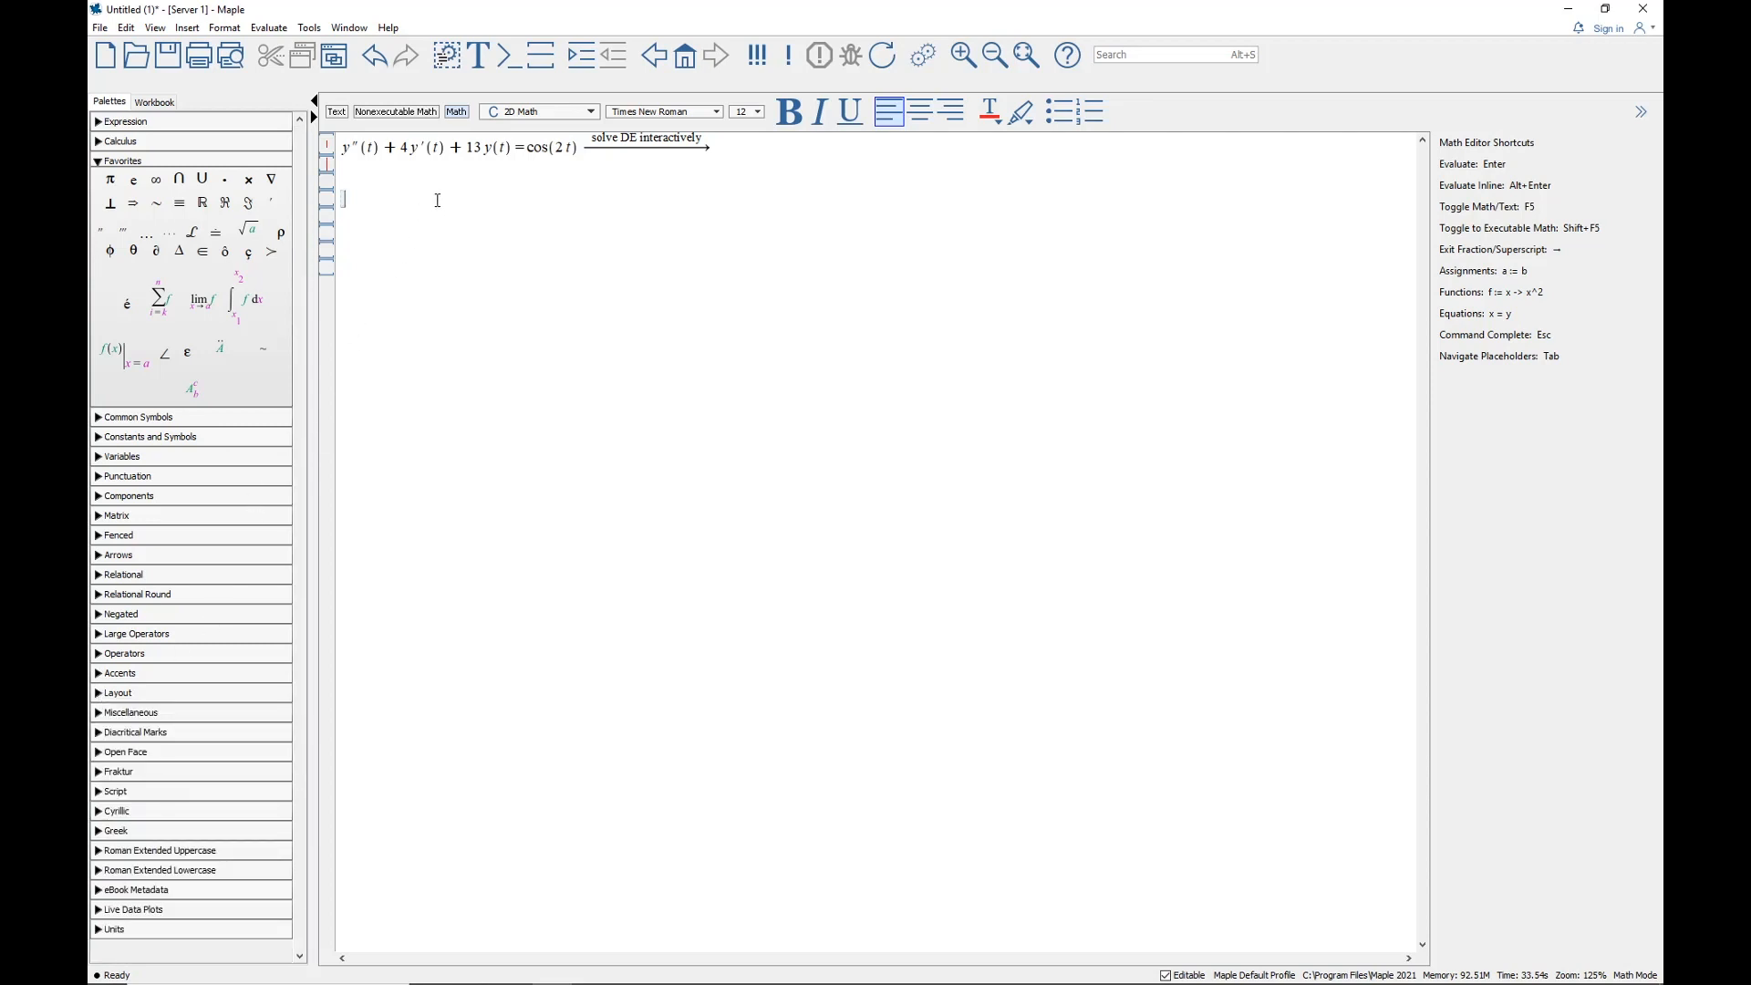
pyautogui.write('y')
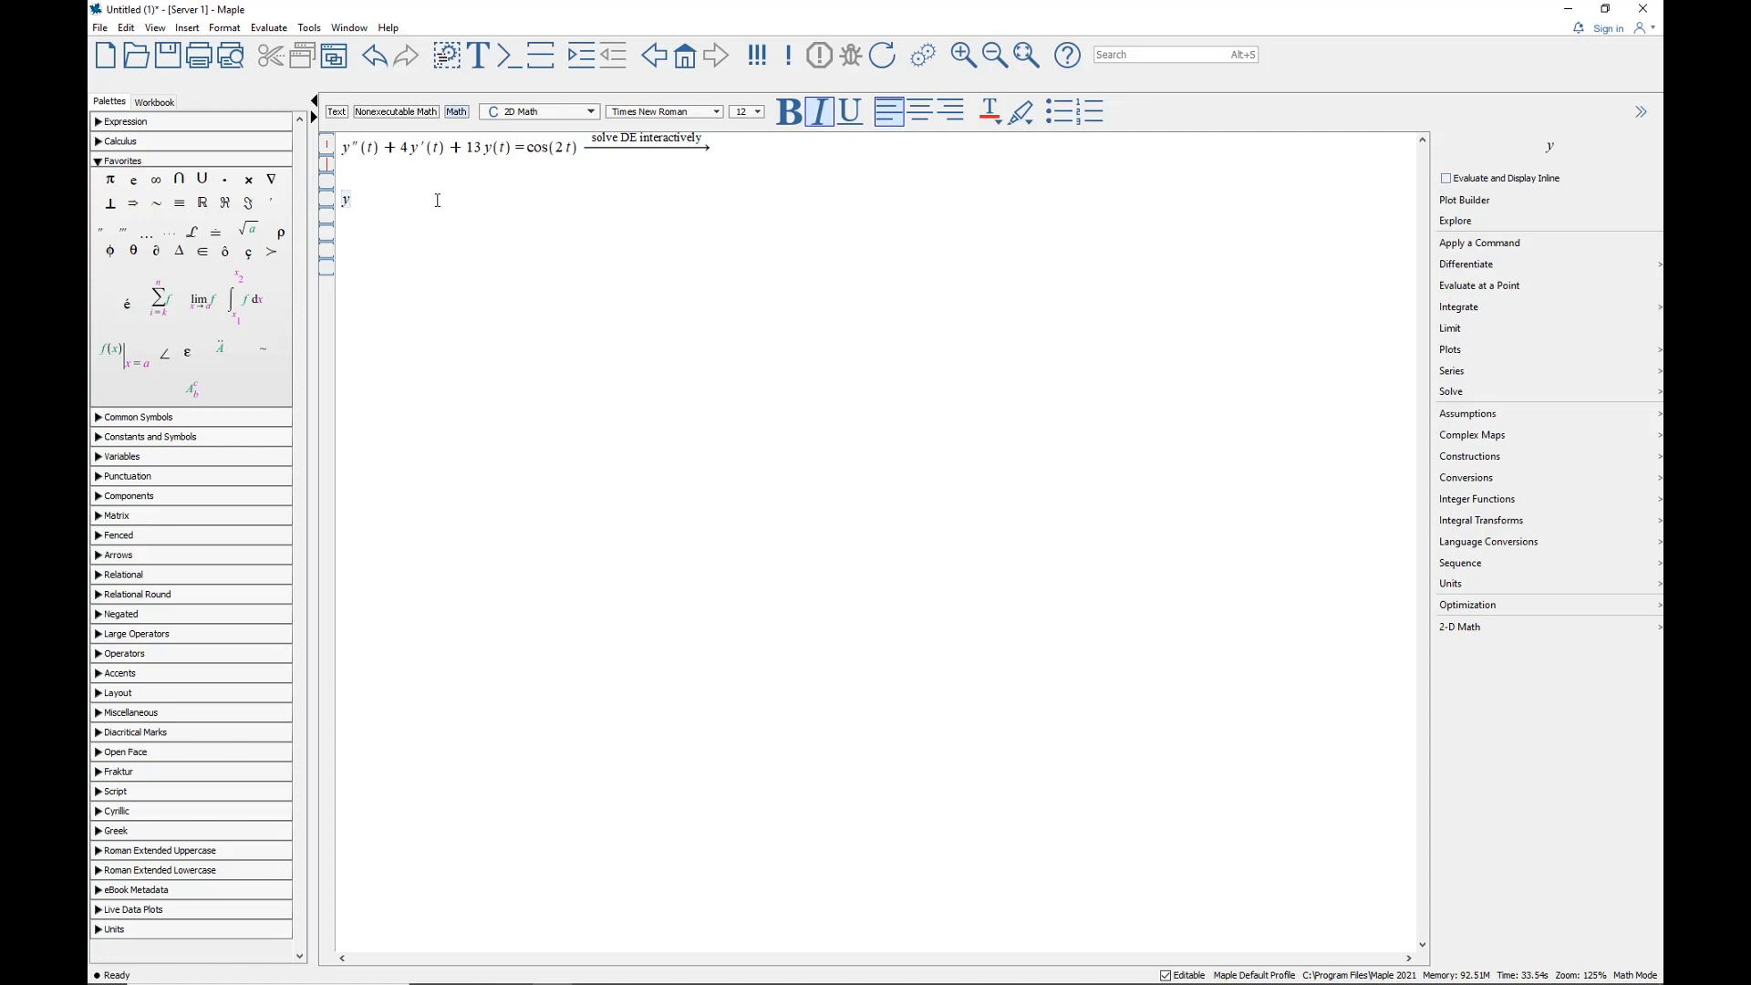
pyautogui.hotkey('ctrl', 'shift', "'")
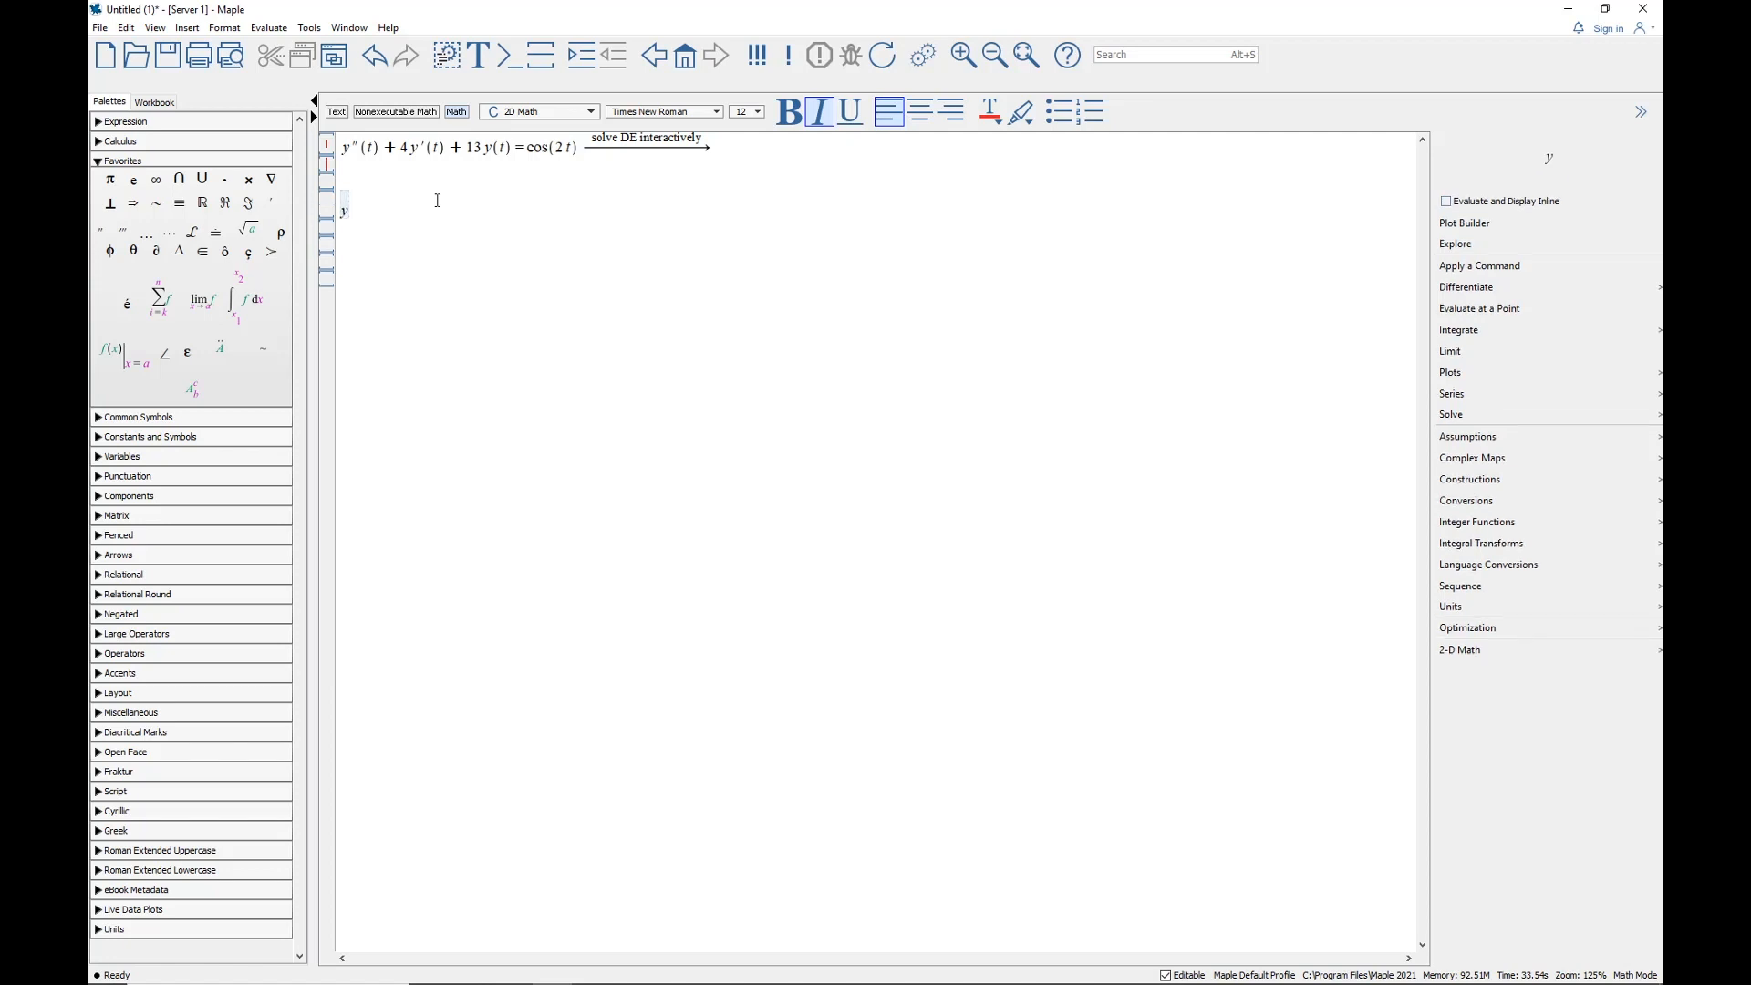
pyautogui.write('..')
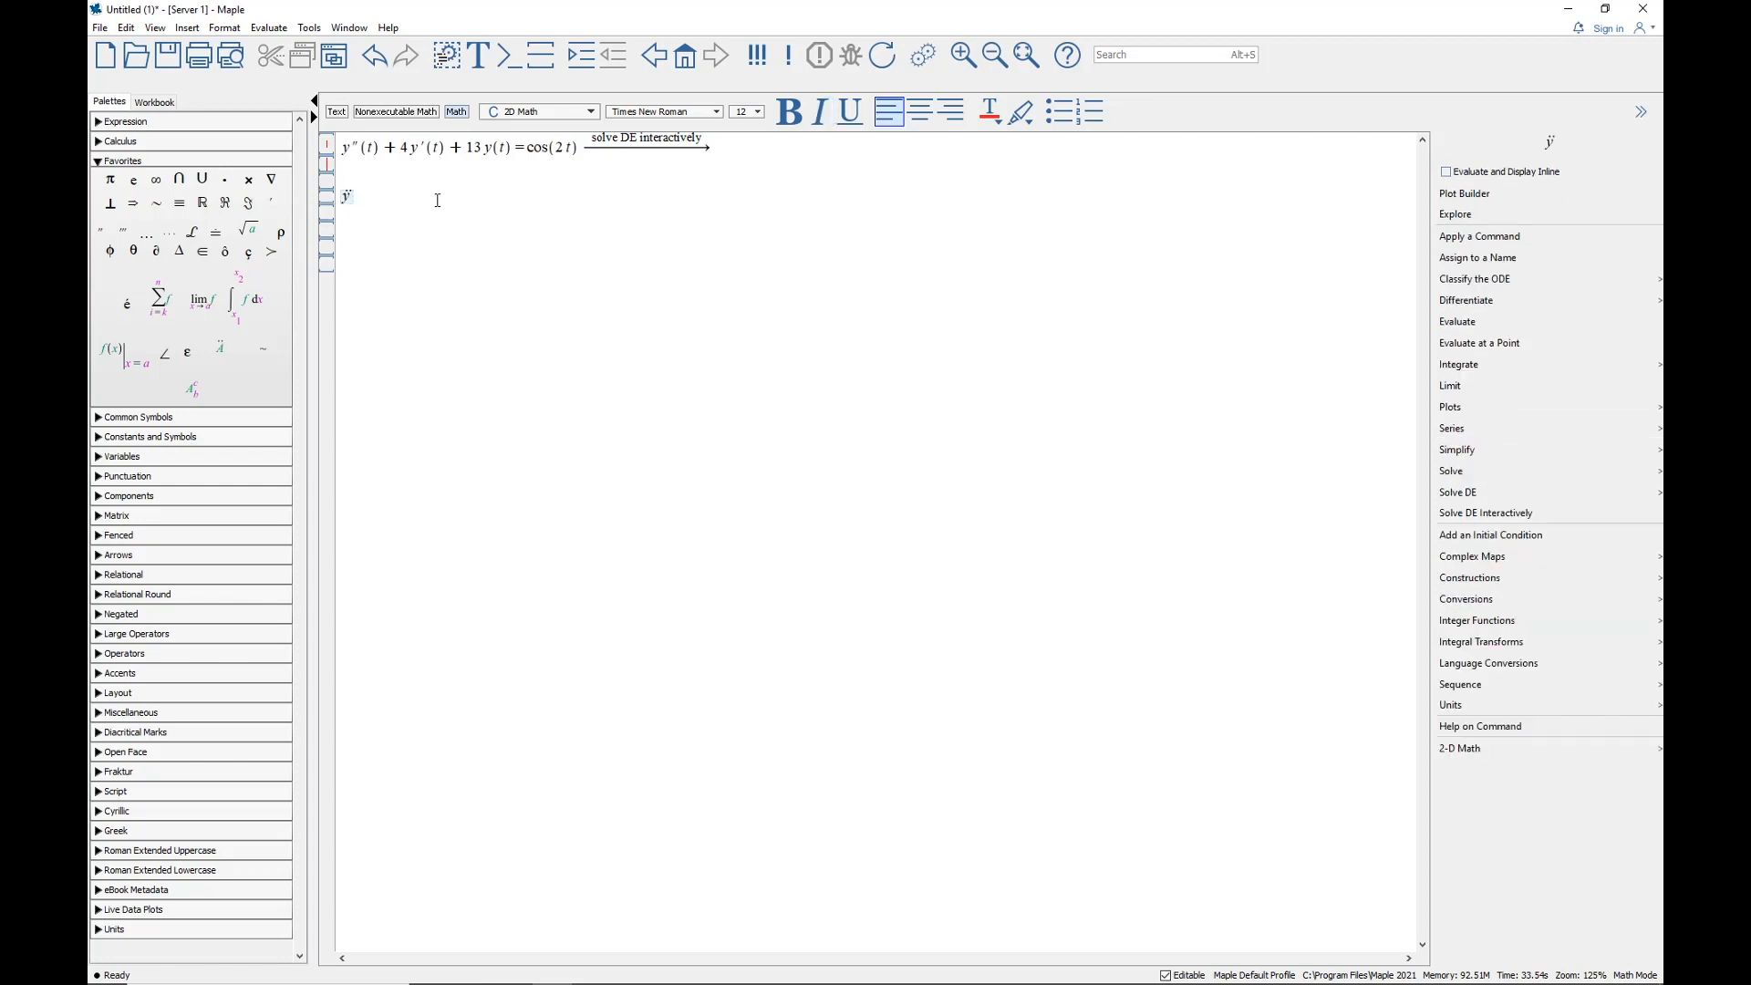